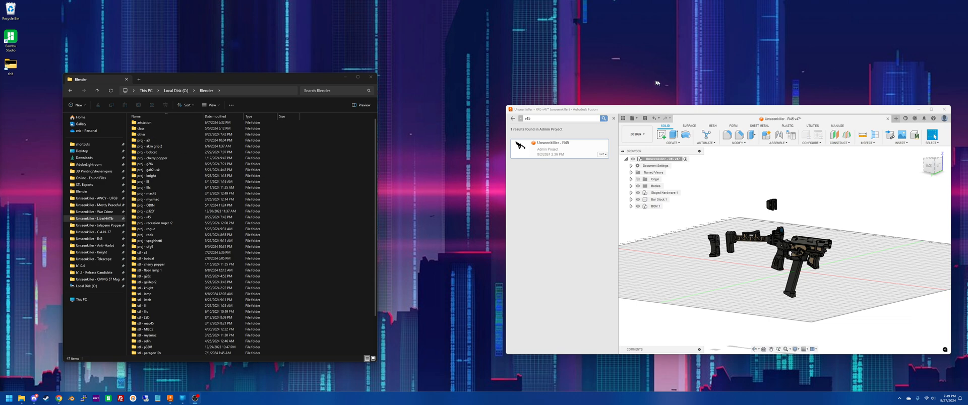
Maximize the Fusion window showing the R45 assembly.
left_click_drag(600, 113, 543, 104)
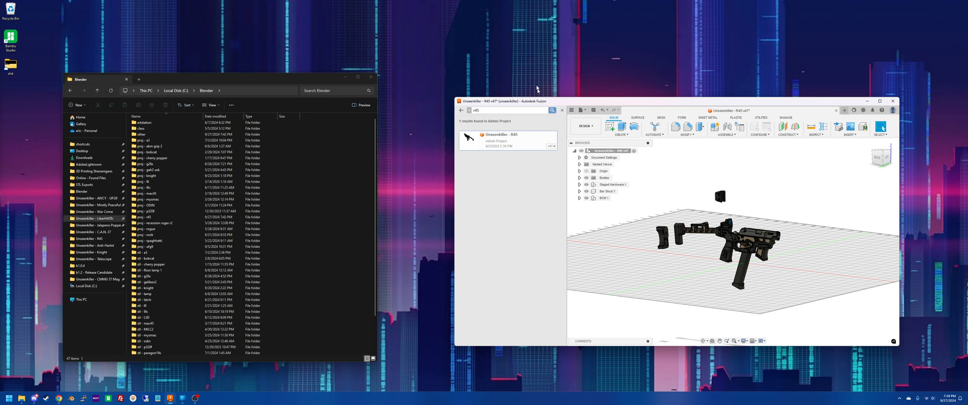
left_click_drag(516, 104, 475, 83)
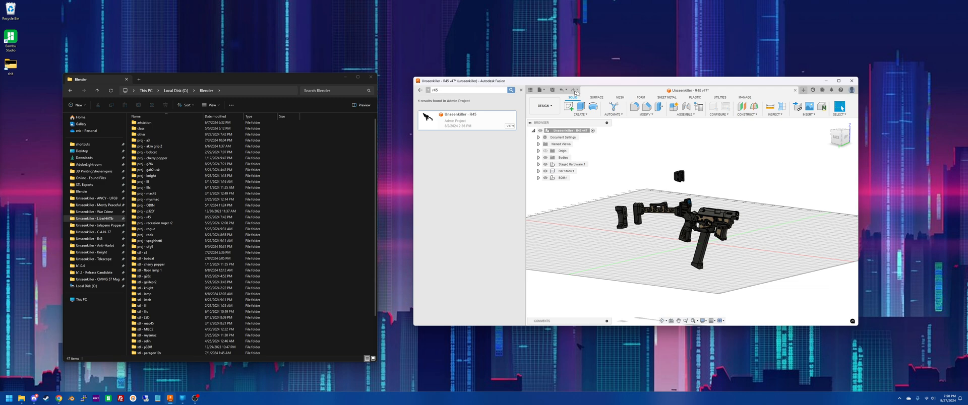
left_click_drag(577, 81, 599, 64)
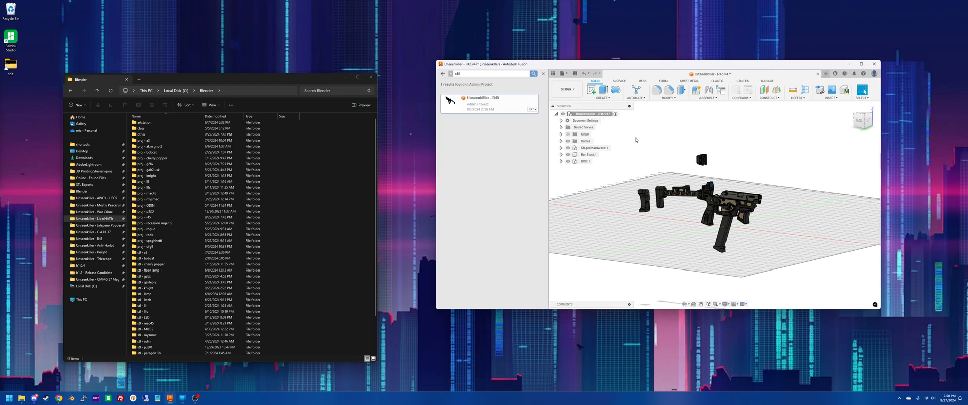
double_click(708, 64)
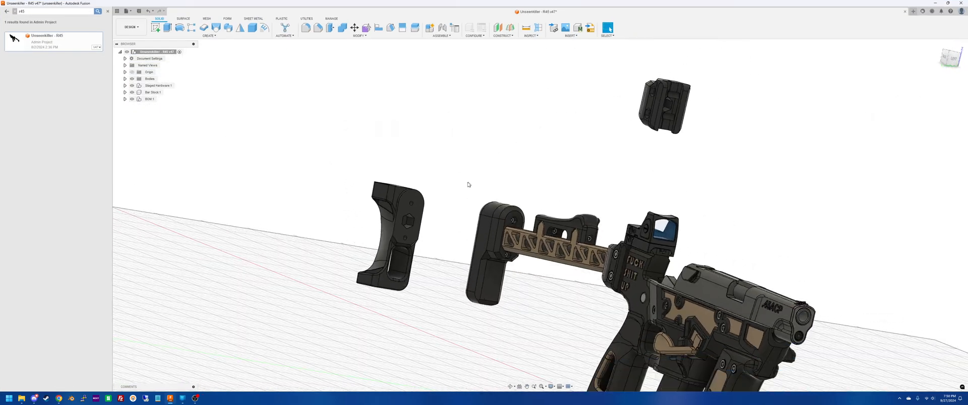
Hide the detached spare stock piece behind the gun and the loose block floating above it.
left_click(364, 193)
key("v")
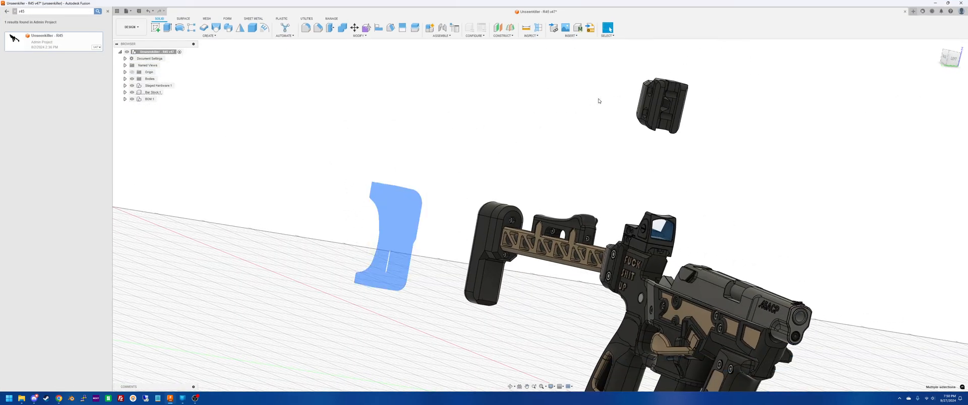
left_click_drag(706, 146, 594, 72)
key("v")
left_click(547, 106)
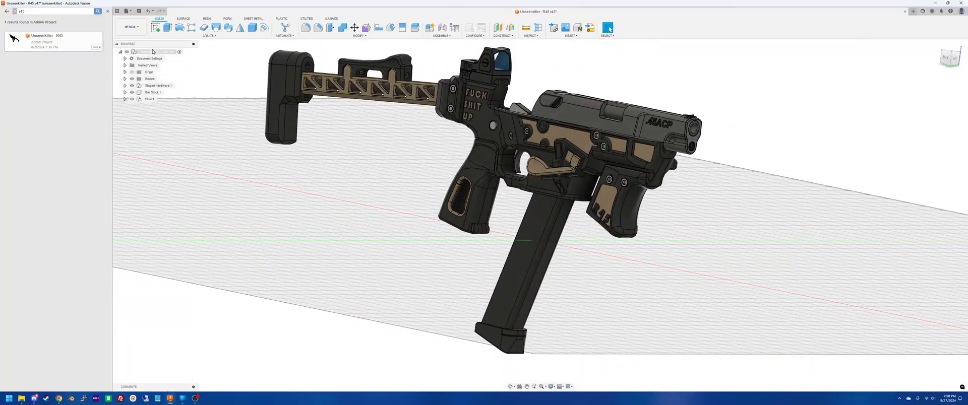
Set up a mesh export of the whole R45 assembly in STL format, with One Body Per File structure and High refinement.
right_click(153, 52)
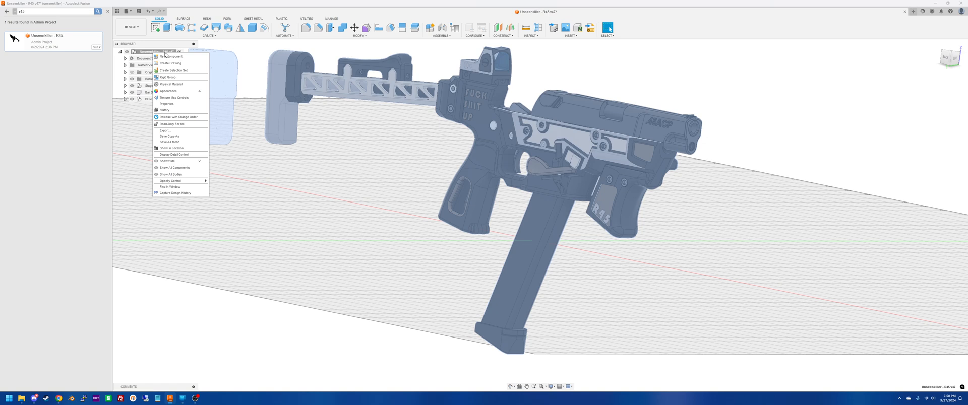
left_click(181, 142)
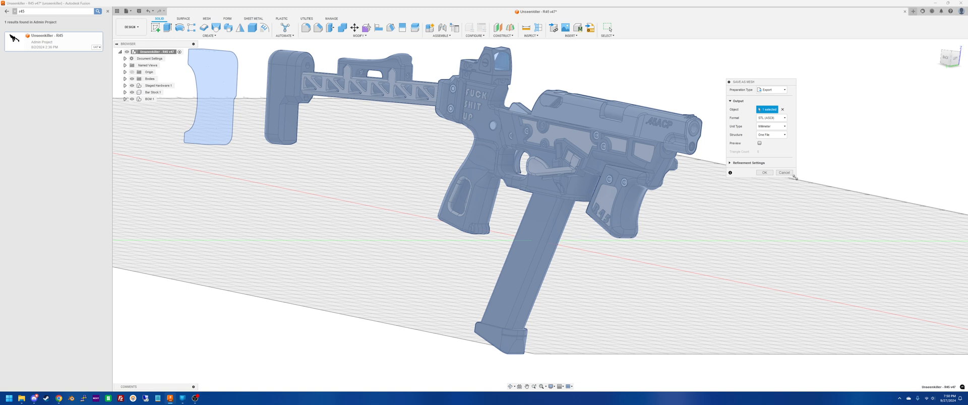
left_click(779, 136)
left_click(771, 147)
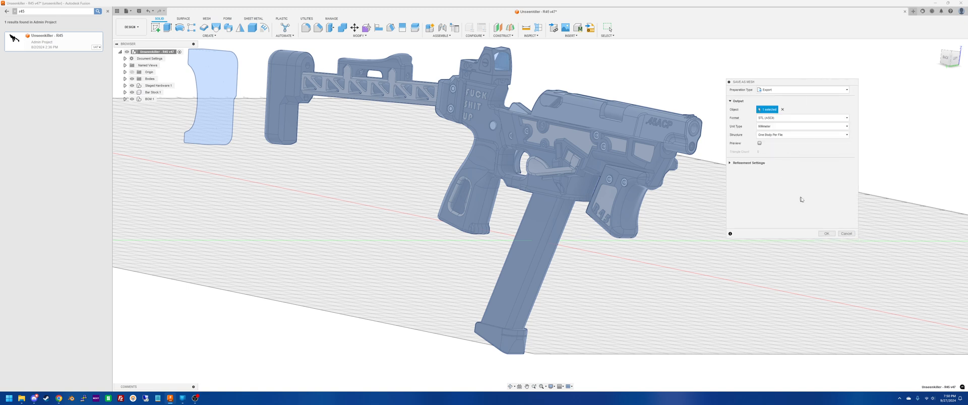
left_click(741, 162)
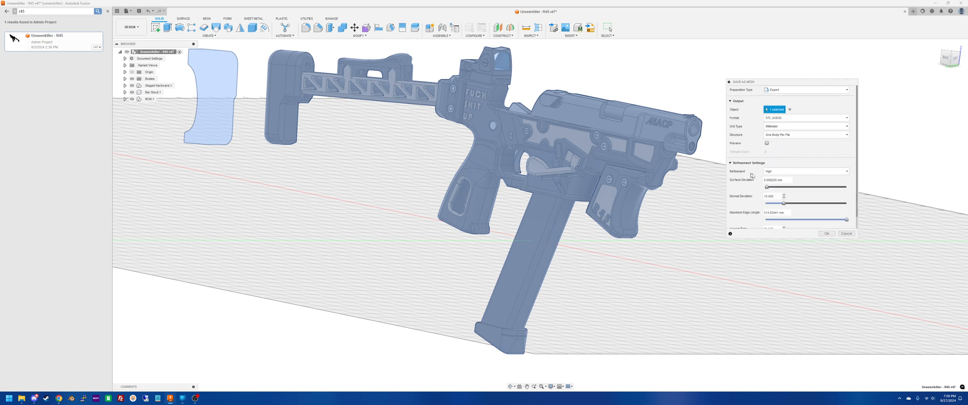
left_click(781, 172)
left_click(783, 173)
left_click(732, 163)
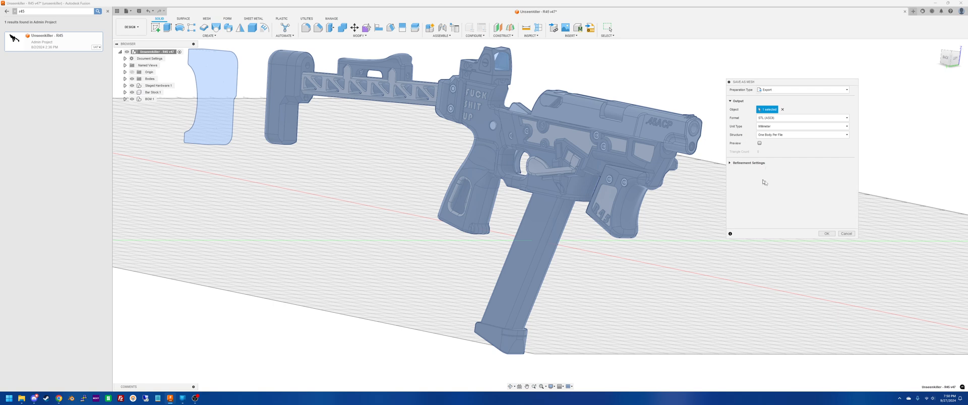
Save the mesh files on the computer in the C: drive folder "Blender\stl - r45" under the name "stl".
left_click(827, 234)
left_click(577, 174)
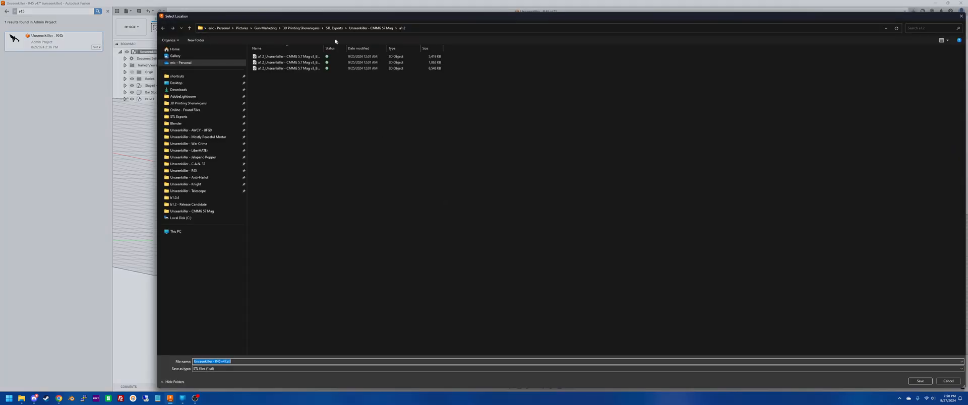
left_click(24, 398)
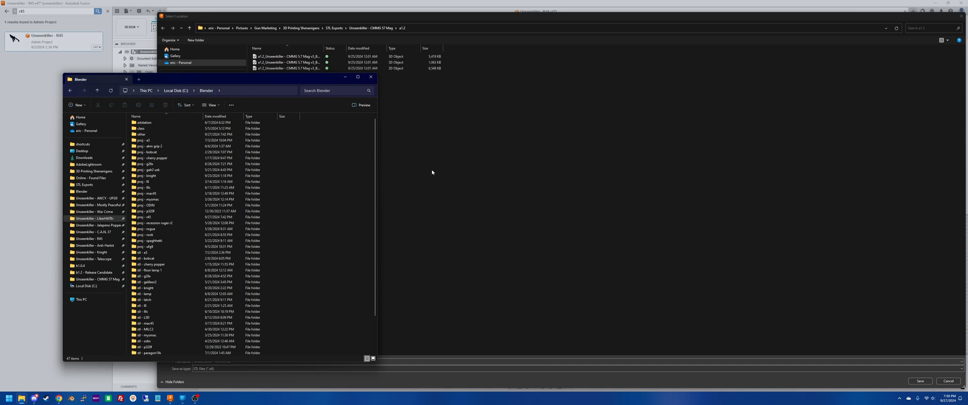
left_click(410, 190)
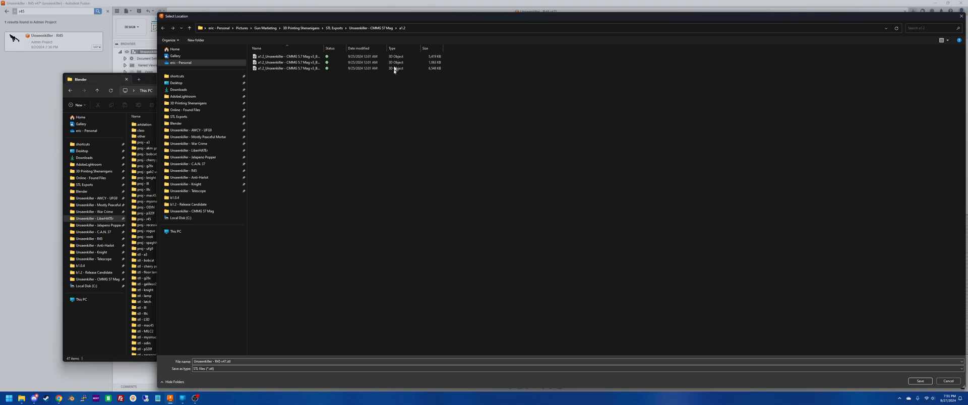
left_click(179, 126)
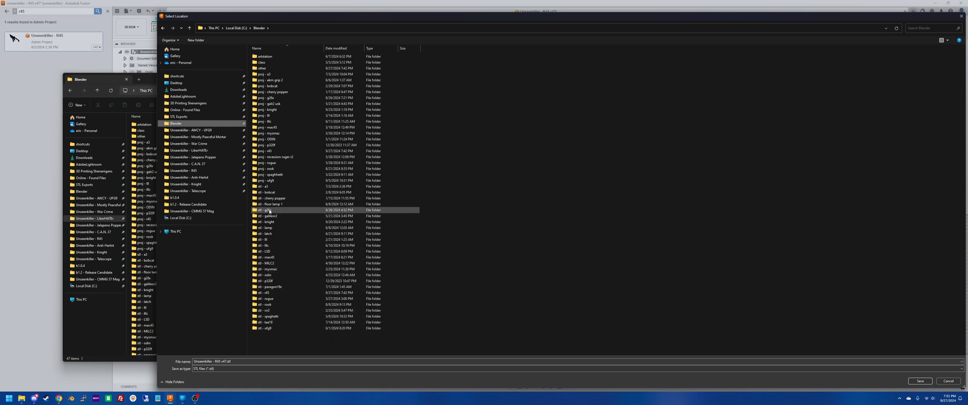
double_click(265, 292)
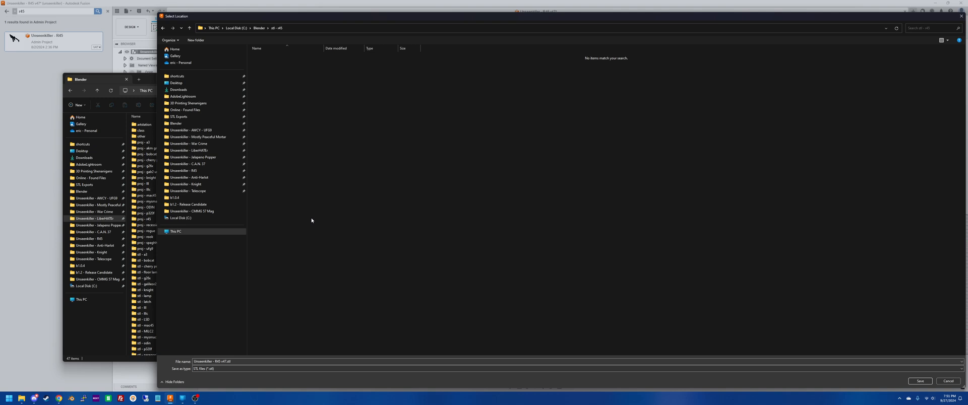
left_click(246, 362)
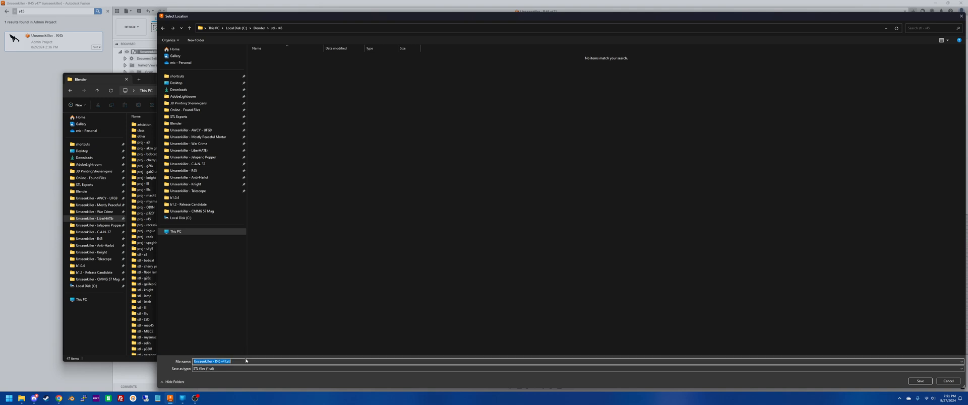
type("stl")
key("Return")
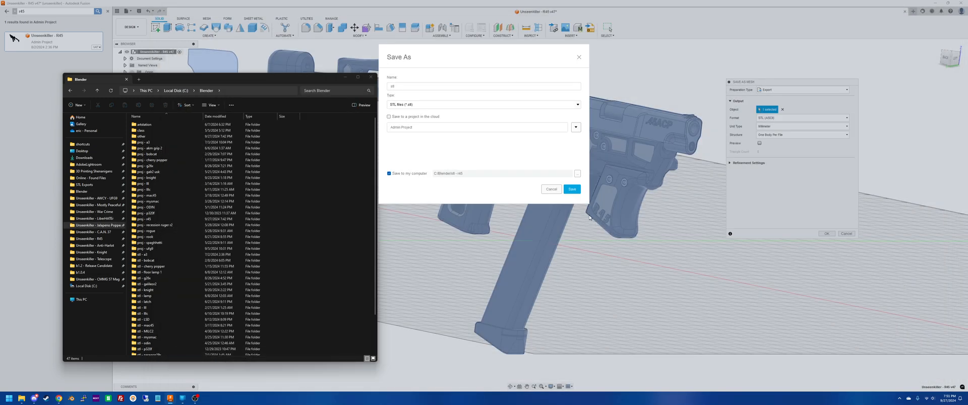
left_click(573, 188)
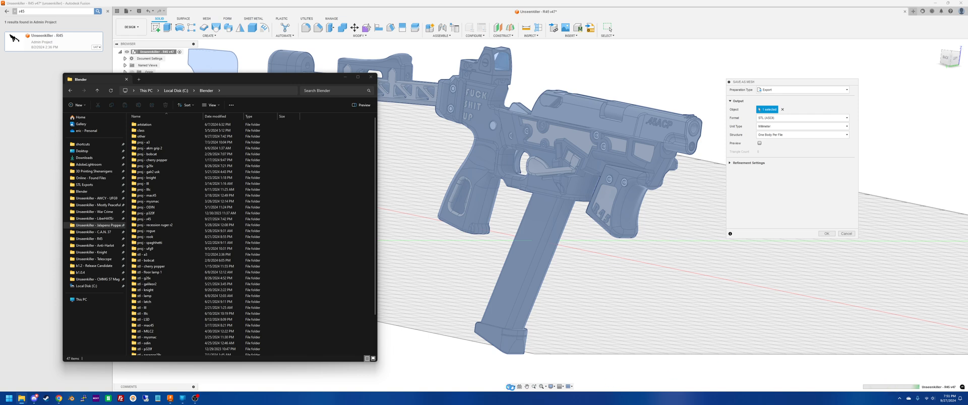
Open the "stl - r45" folder in File Explorer and look through the exported STL files.
scroll(176, 298, "down", 3)
double_click(154, 316)
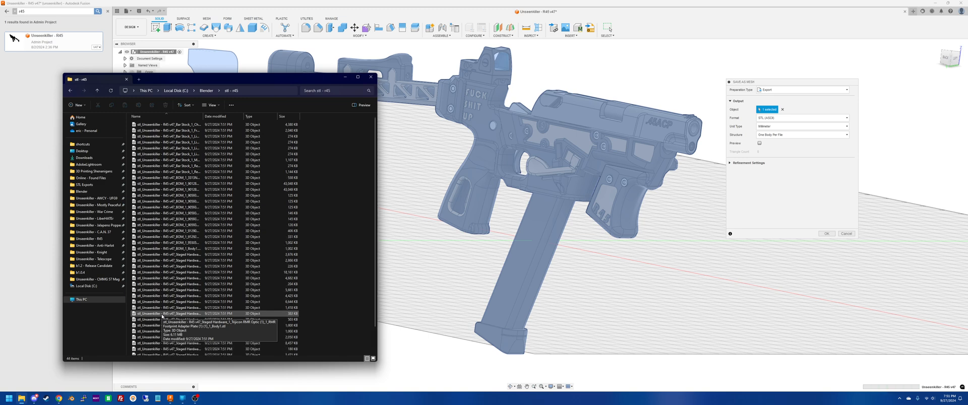
scroll(239, 271, "down", 3)
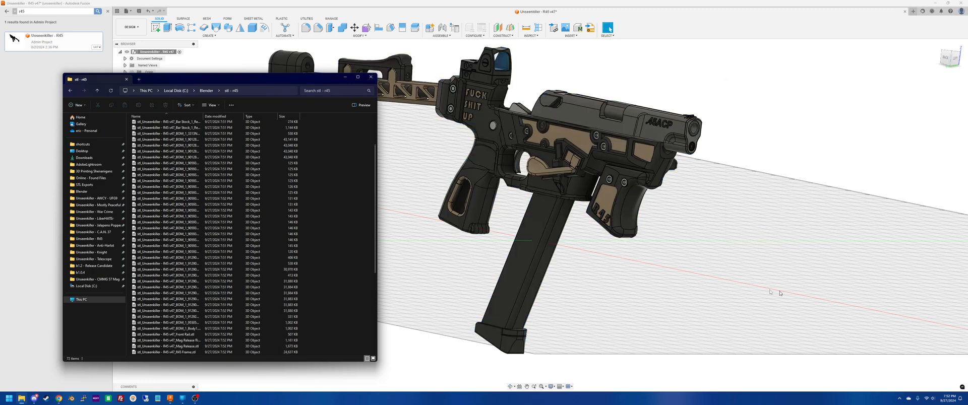
scroll(329, 263, "up", 3)
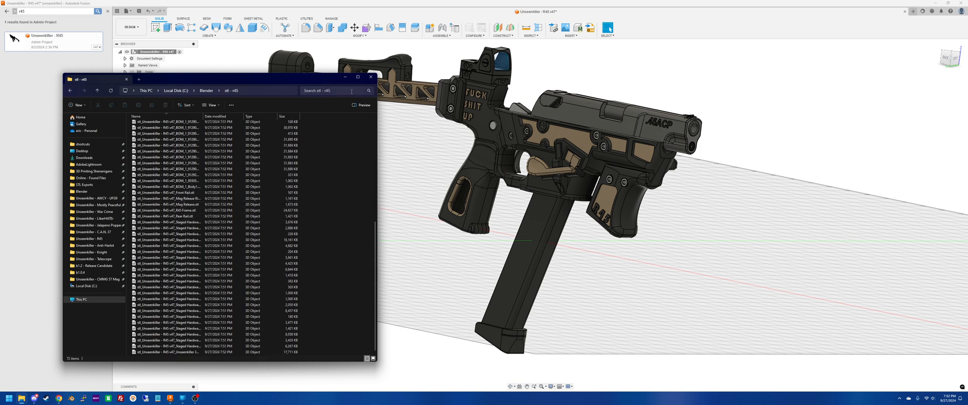
Minimize the open windows, launch Blender and delete the default camera, cube and light from the new scene.
left_click(345, 77)
left_click(936, 3)
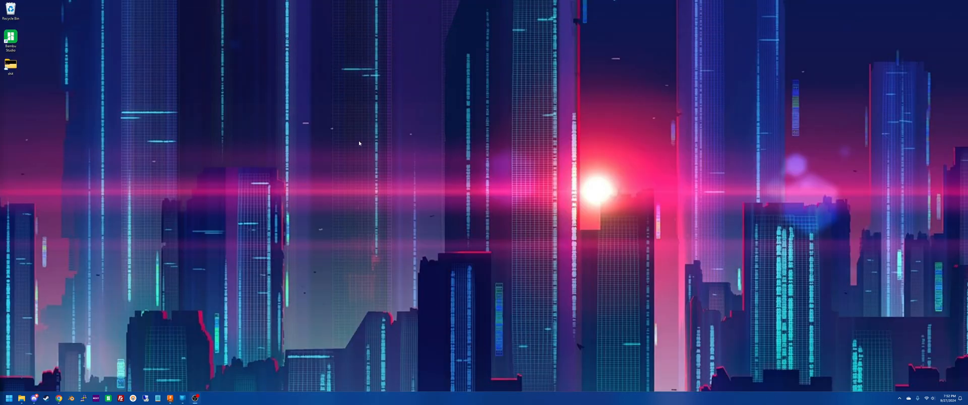
left_click(73, 400)
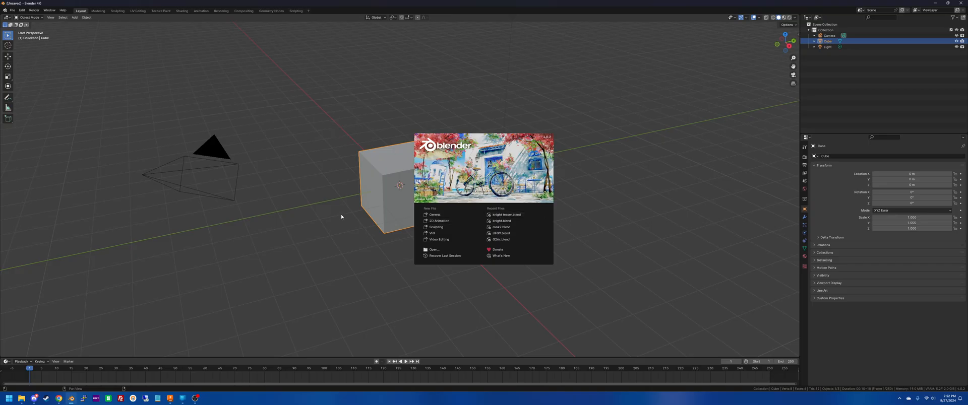
left_click(341, 214)
scroll(324, 207, "down", 10)
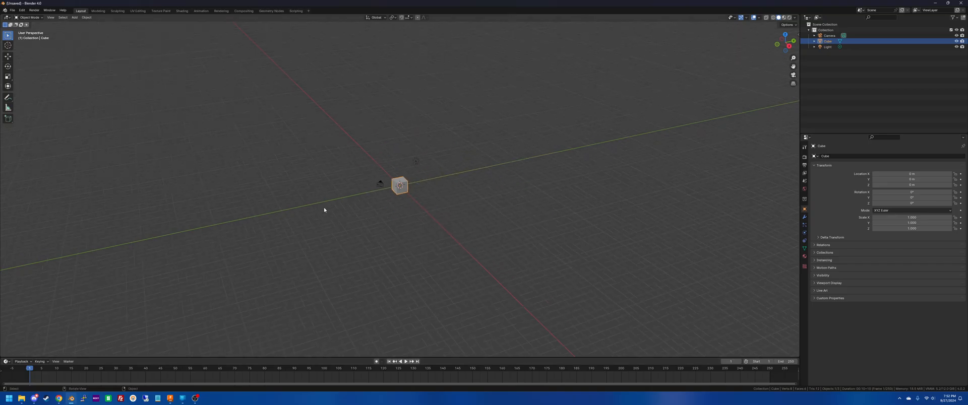
key("Delete")
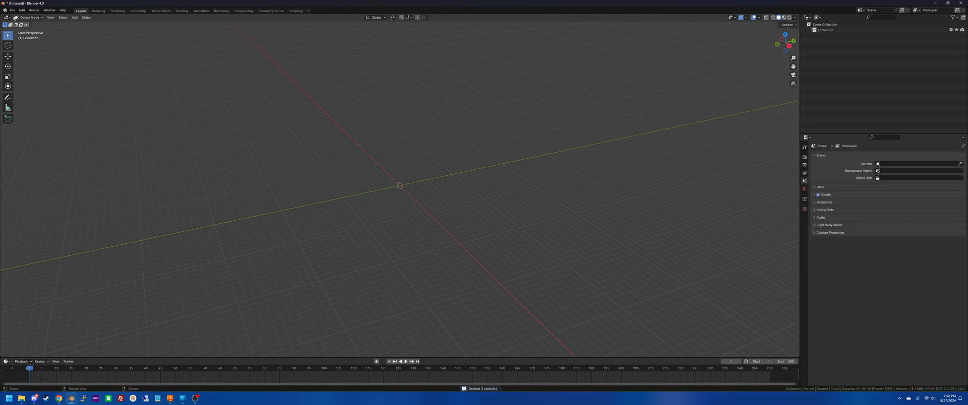
Import all STL files from the "stl - r45" folder inside the Blender folder, browsing it as a list sorted by name.
left_click(12, 10)
mouse_move(51, 89)
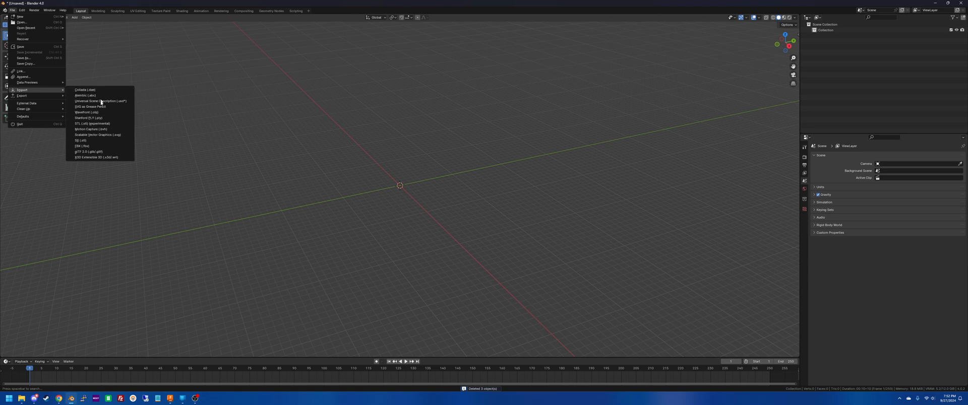
left_click(86, 147)
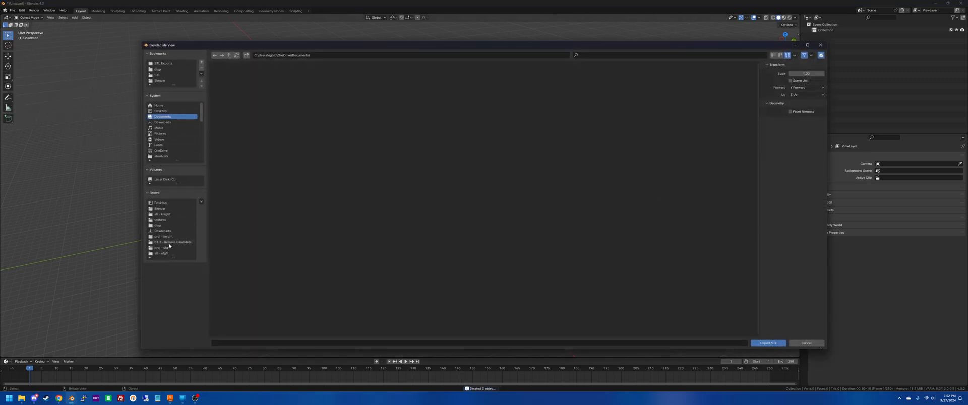
left_click(160, 80)
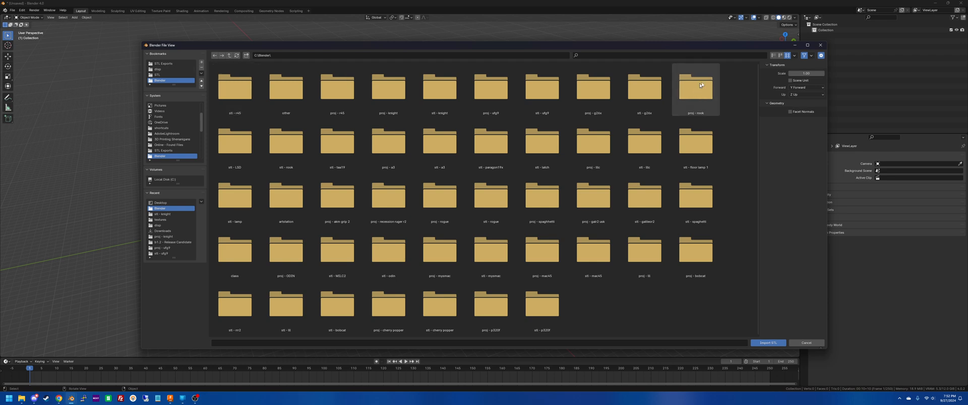
left_click(773, 55)
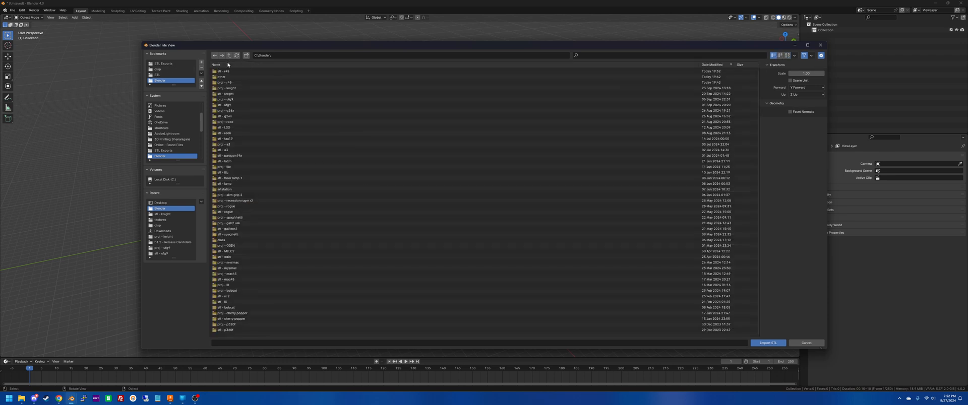
left_click(228, 65)
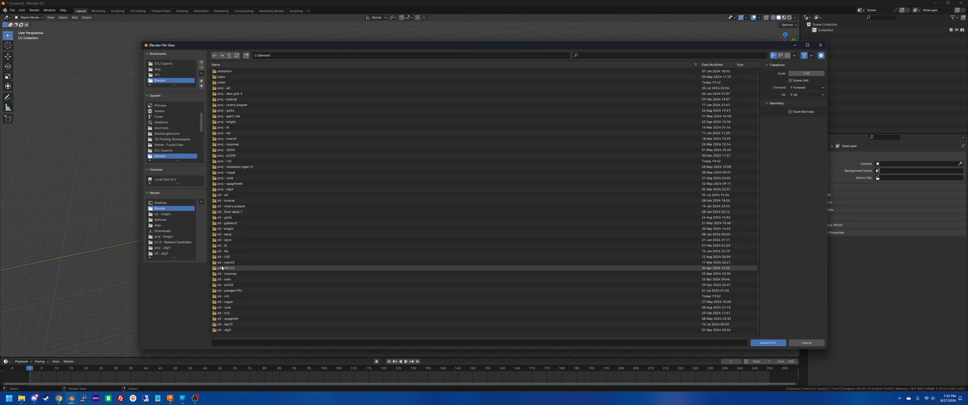
left_click(225, 296)
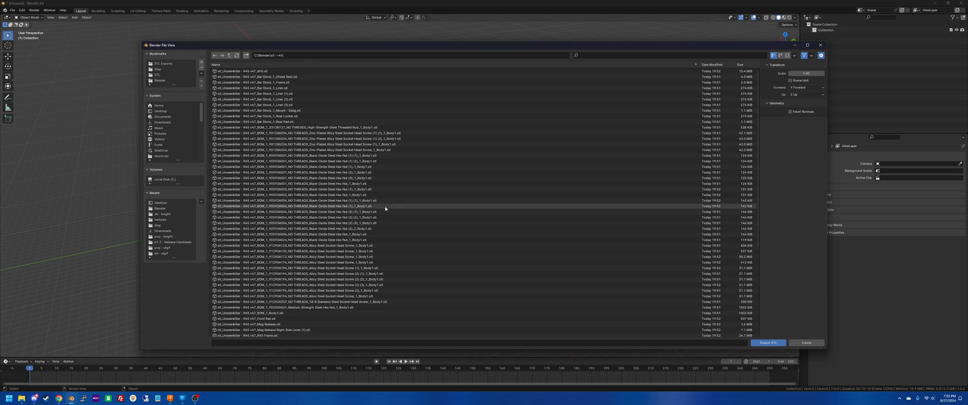
key("a")
key("Return")
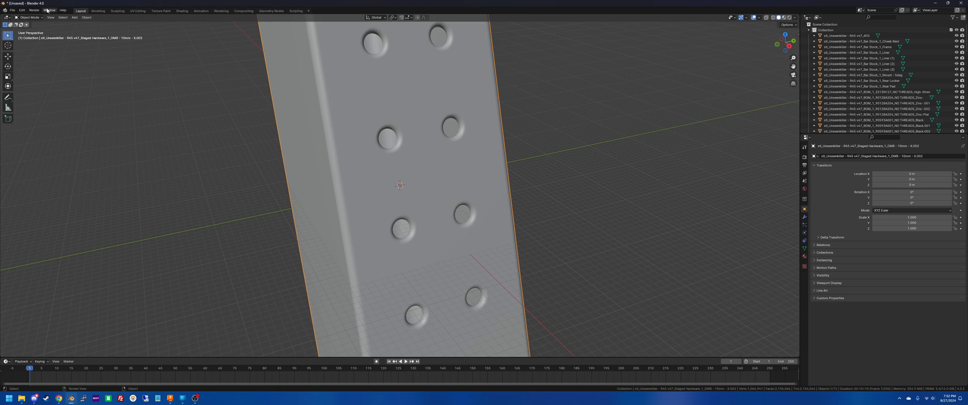
Select all imported parts and scale the whole assembly down together to a small fraction of its imported size.
scroll(303, 170, "down", 10)
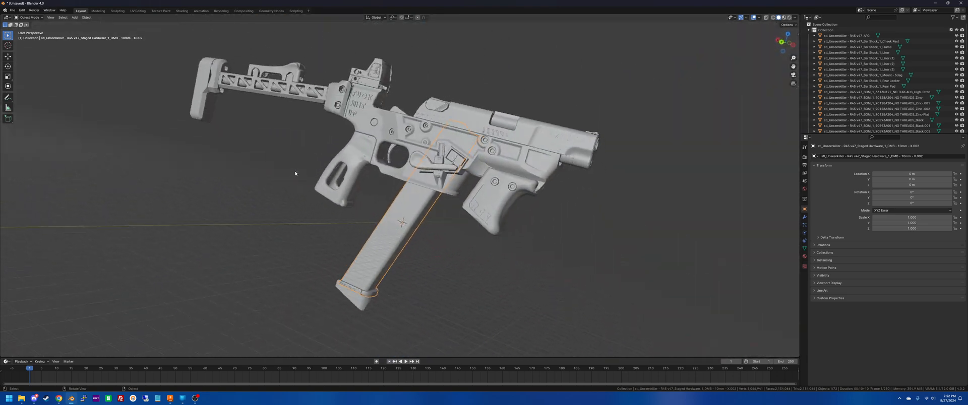
middle_click_drag(295, 173, 292, 177)
key("a")
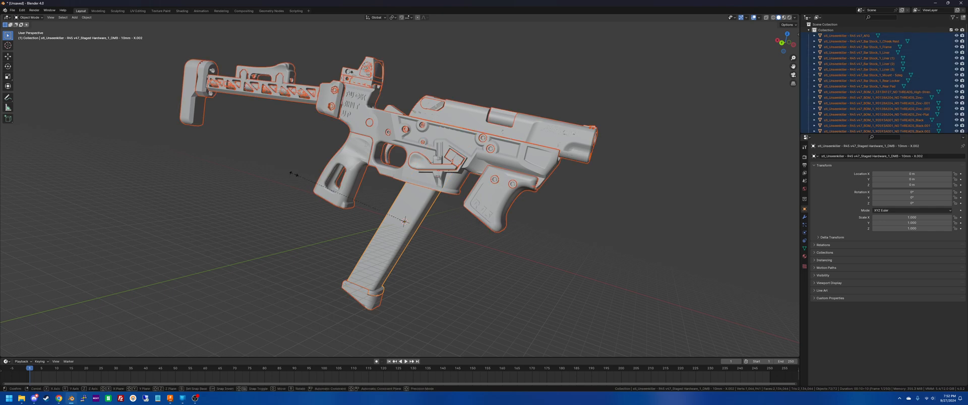
key("s")
left_click(399, 215)
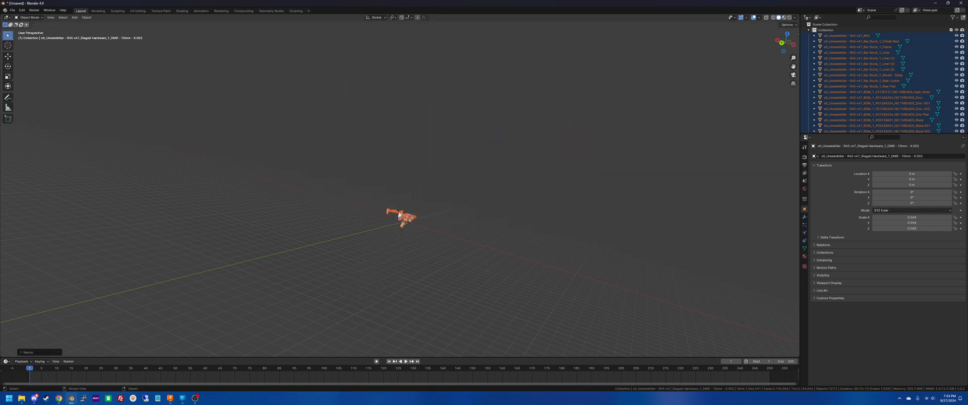
middle_click_drag(411, 175, 401, 176)
scroll(403, 177, "up", 12)
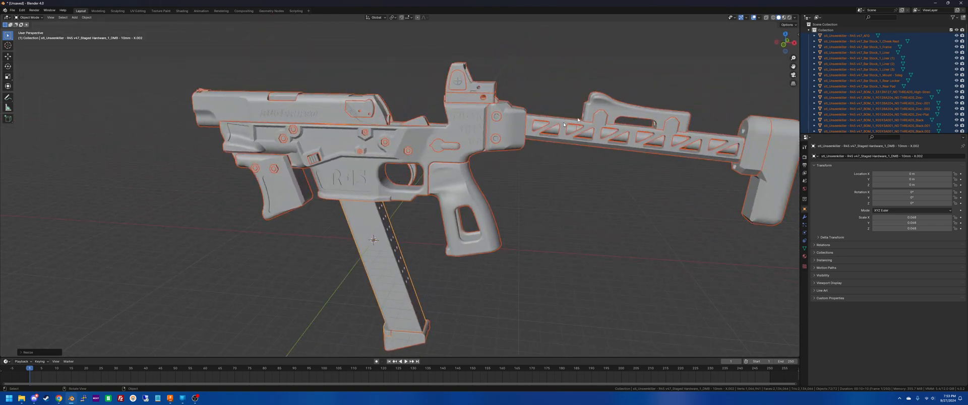
In front view, move the whole assembly so that it sits just above the ground line near the world origin.
left_click(784, 45)
scroll(429, 156, "down", 7)
key("g")
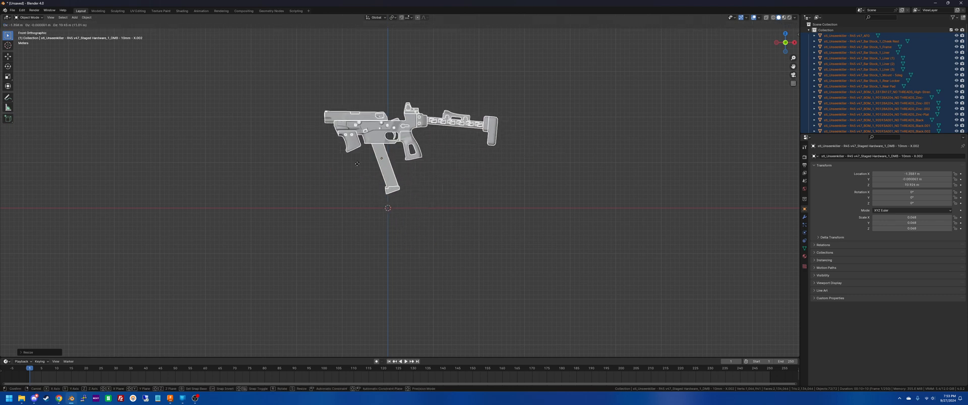
left_click(359, 175)
scroll(421, 178, "up", 8)
scroll(421, 178, "down", 3)
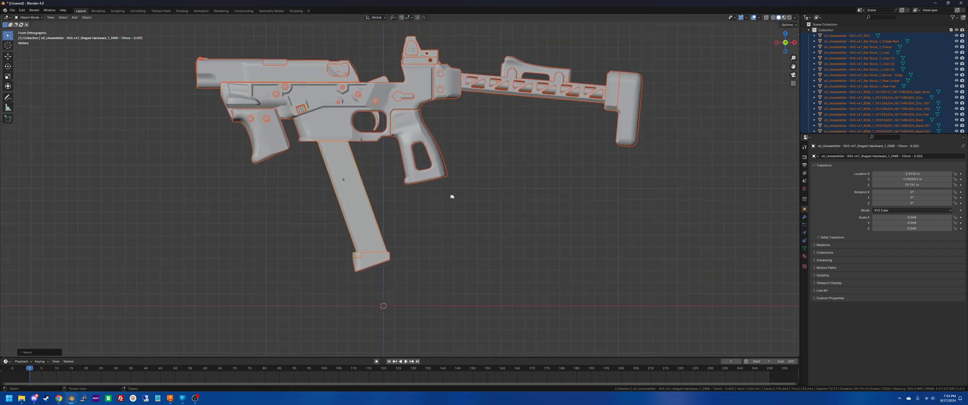
Parent all parts to the R45 frame with the Object option and check the resulting hierarchy in the outliner.
left_click(467, 154)
middle_click_drag(467, 153, 571, 175)
left_click(508, 147)
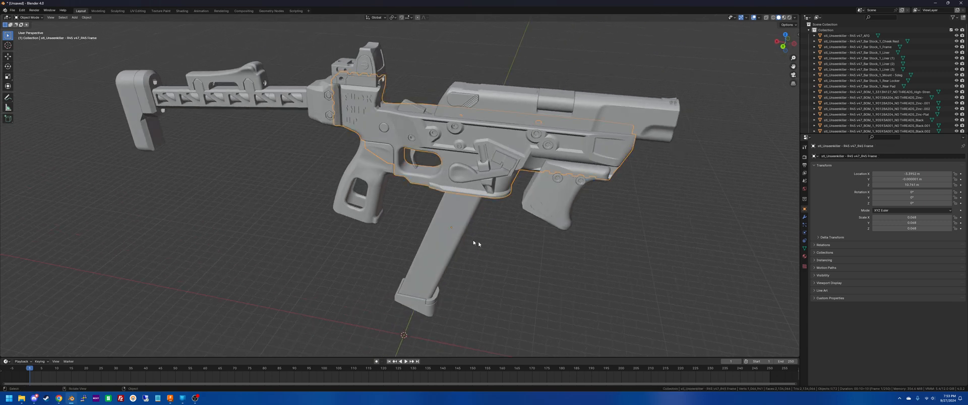
scroll(505, 247, "down", 5)
left_click_drag(546, 247, 259, 110)
scroll(373, 161, "up", 8)
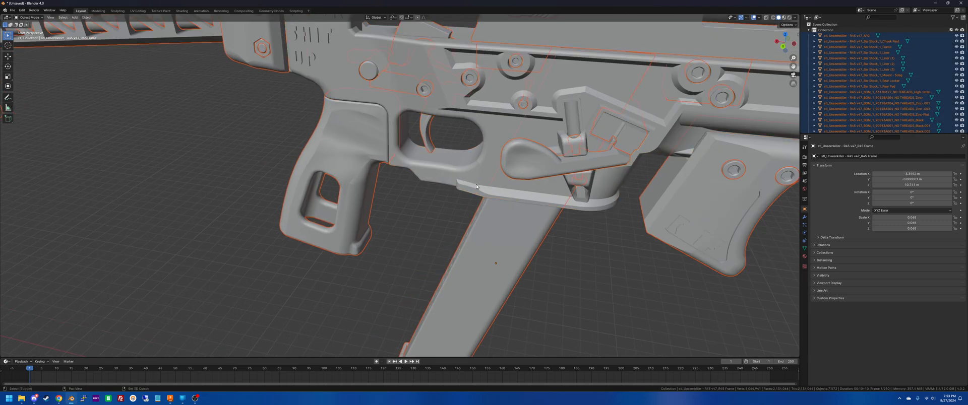
left_click(467, 170, "shift")
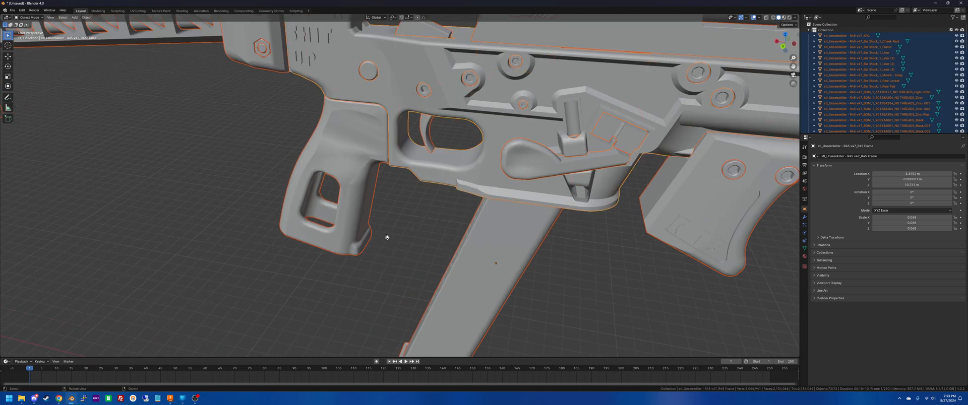
right_click(468, 180)
mouse_move(453, 262)
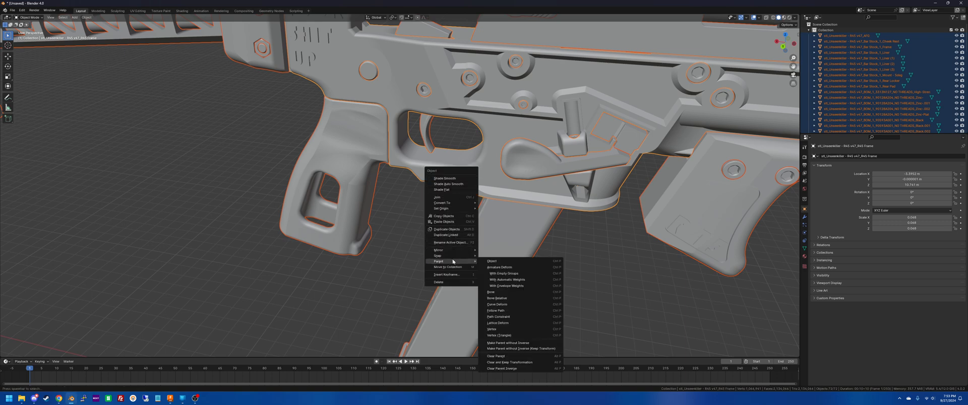
left_click(492, 261)
left_click(601, 277)
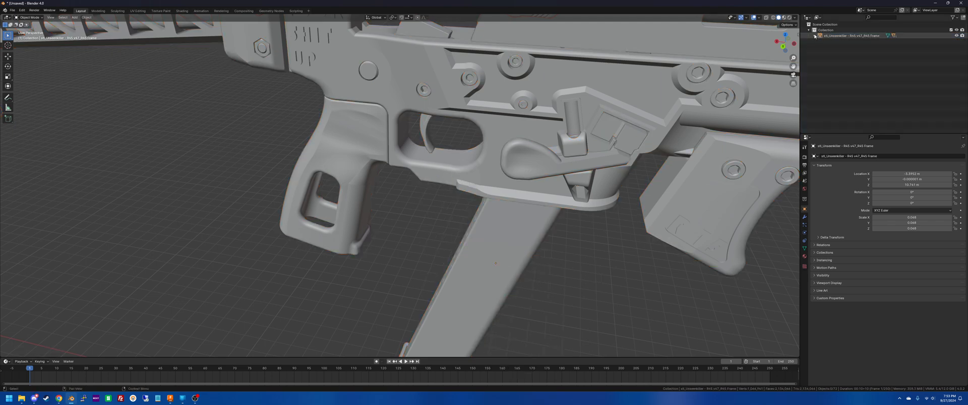
left_click(815, 36)
left_click(815, 36)
Set the R45 frame's origin to the middle of its own body.
scroll(583, 244, "down", 7)
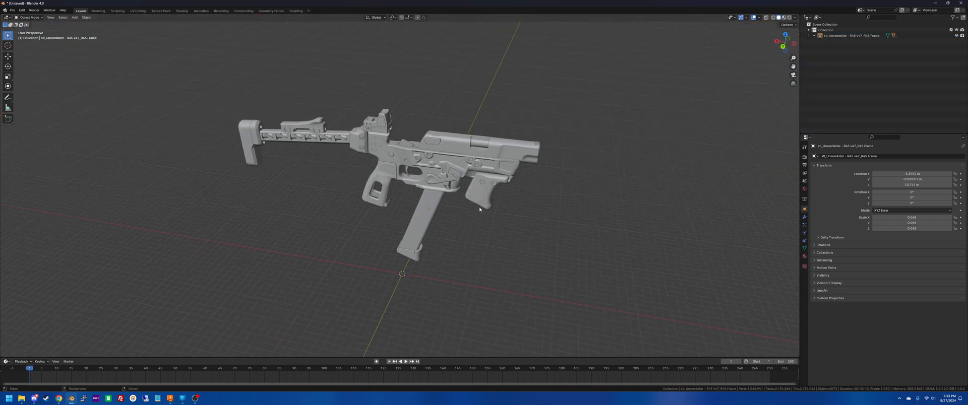
middle_click_drag(479, 209, 394, 207)
scroll(352, 208, "up", 6)
left_click(350, 208)
right_click(350, 207)
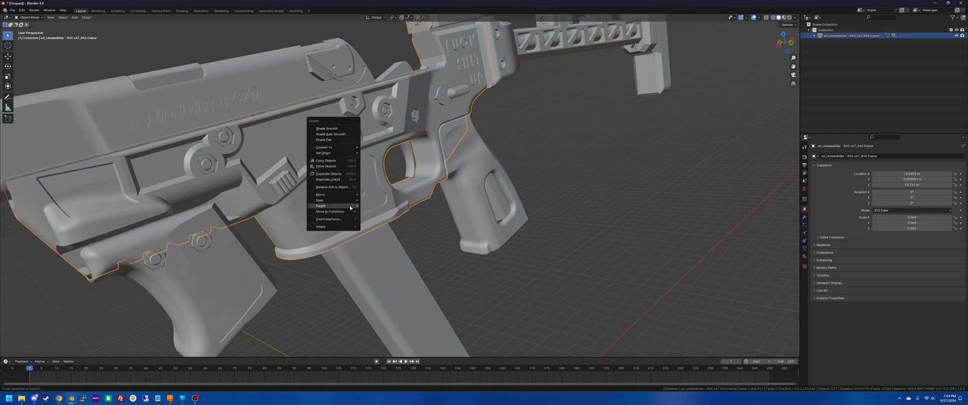
mouse_move(338, 153)
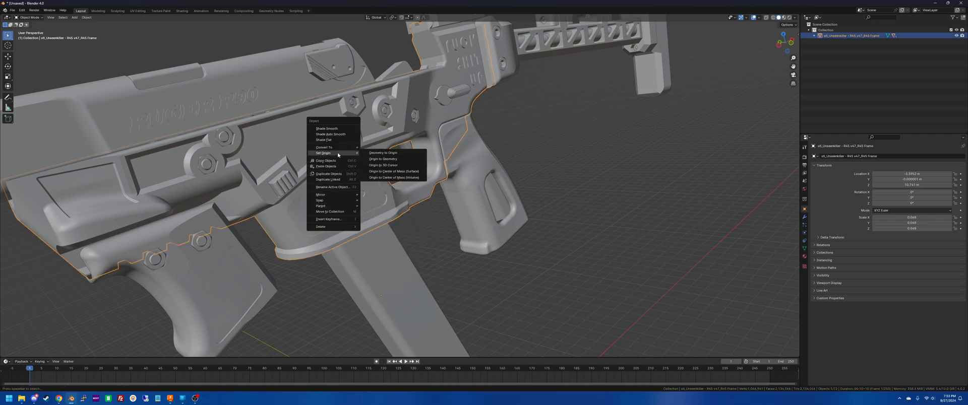
left_click(384, 165)
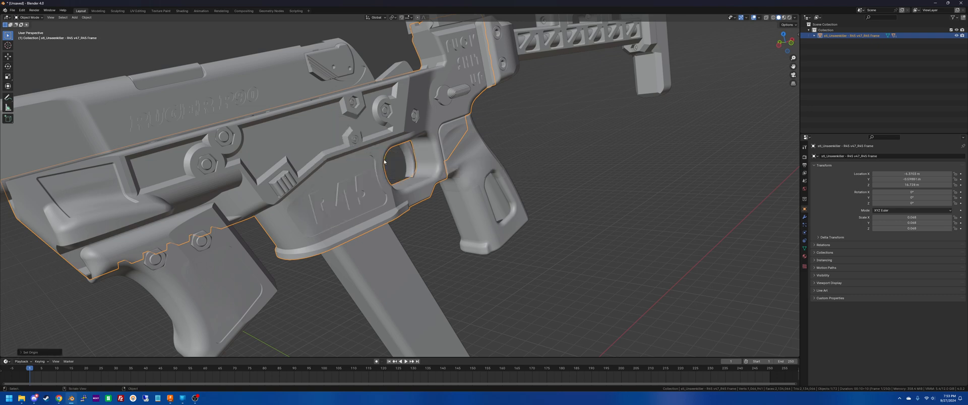
key("r")
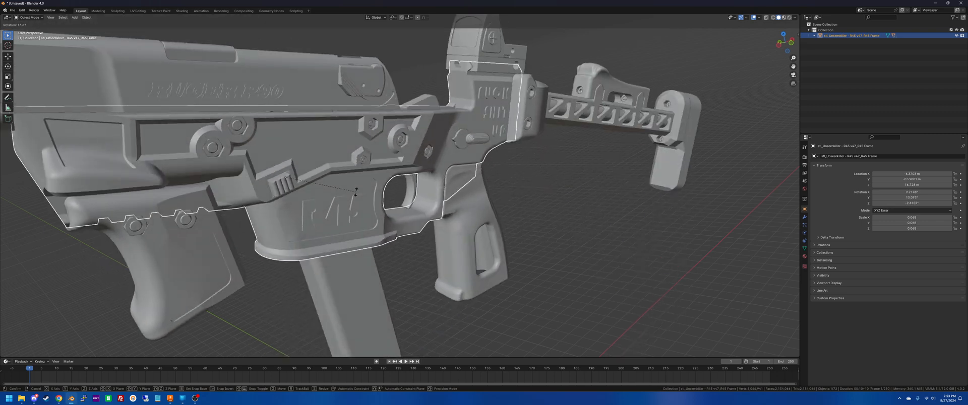
key("Escape")
left_click(778, 45)
middle_click_drag(408, 133, 531, 176)
scroll(530, 176, "down", 5)
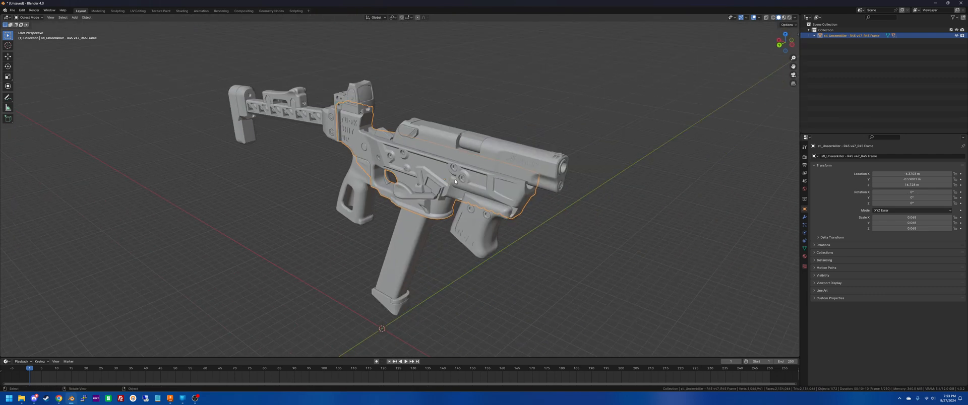
key("r")
key("z")
key("Escape")
middle_click_drag(597, 240, 412, 196)
left_click(521, 236)
left_click(370, 183)
key("g")
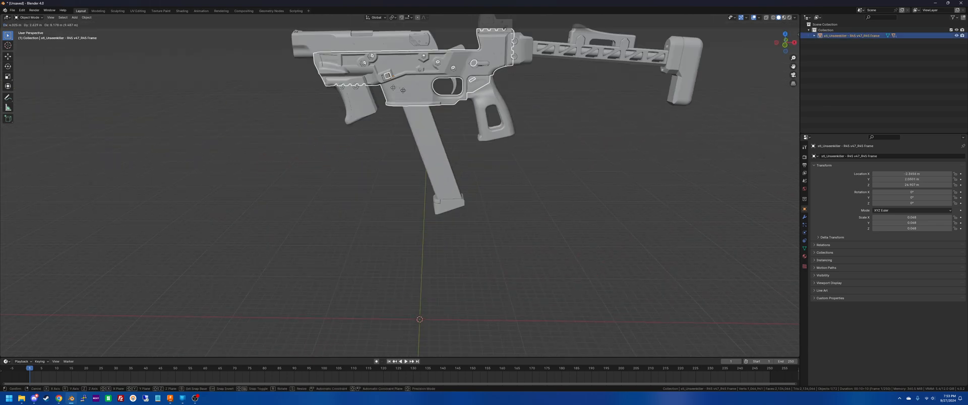
key("Escape")
Deselect the model, view it in perspective and switch the viewport to Rendered shading.
key("KP_1")
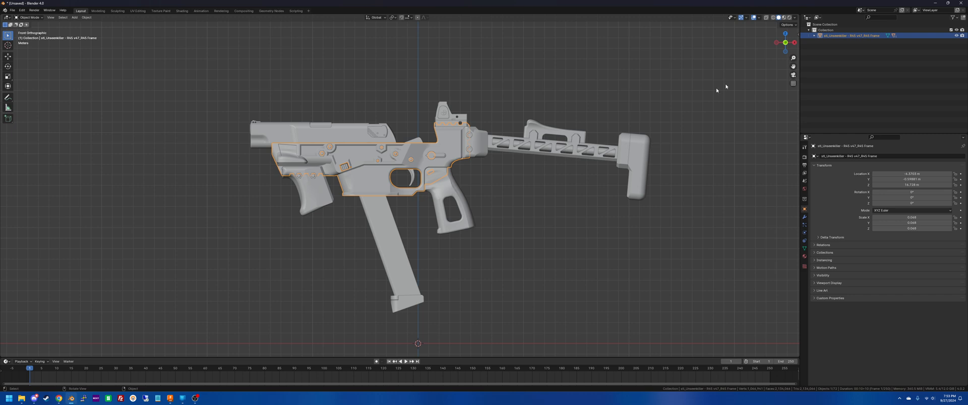
scroll(493, 212, "down", 6)
left_click(497, 218)
middle_click_drag(497, 218, 456, 255)
scroll(461, 244, "up", 4)
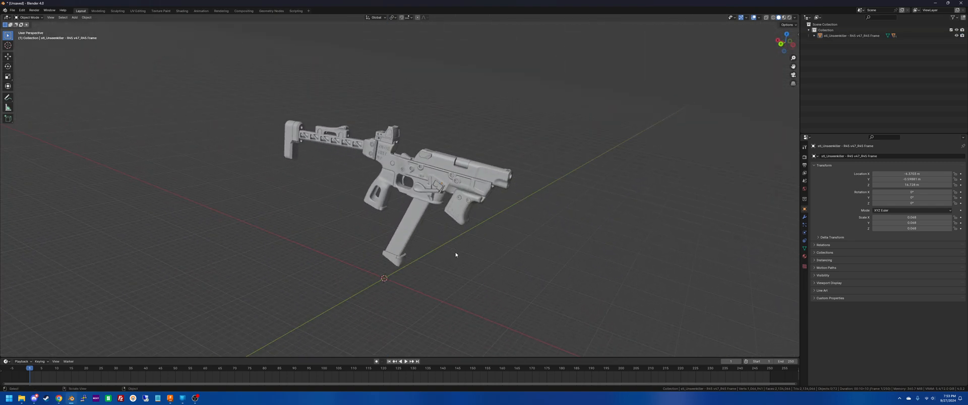
key("z")
left_click(451, 219)
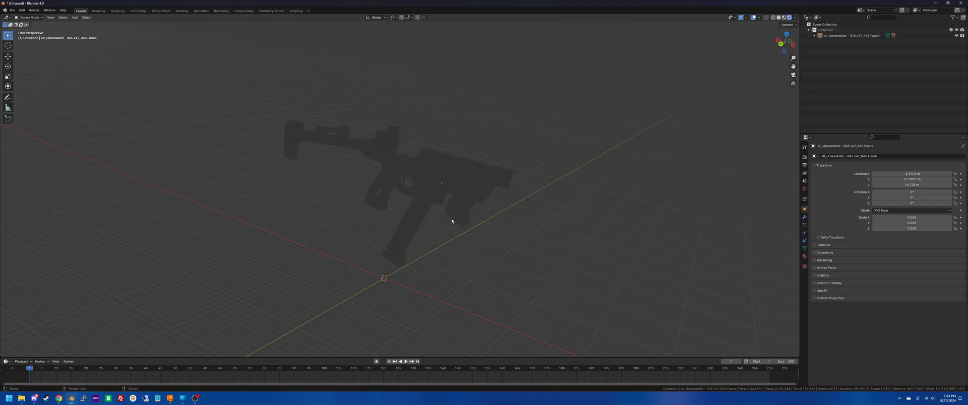
Add an area light at the world origin.
mouse_move(469, 243)
middle_mouse_down()
mouse_move(457, 256)
mouse_move(422, 222)
middle_mouse_up()
scroll(458, 257, "down", 7)
key("shift+a")
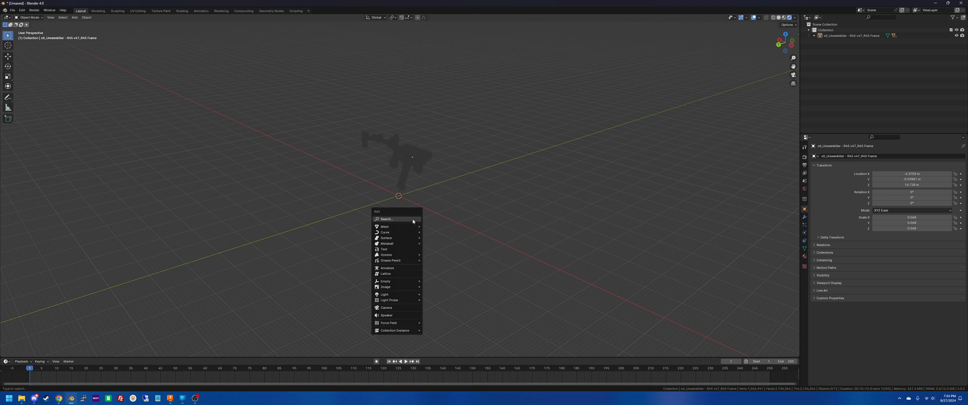
mouse_move(398, 294)
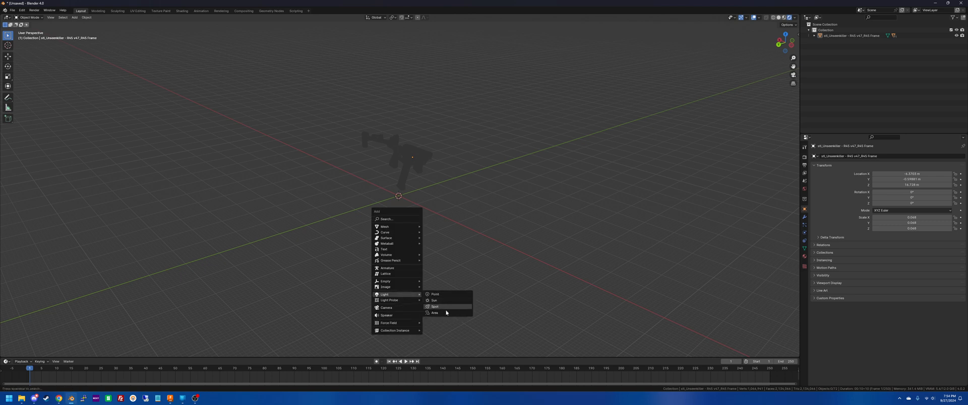
left_click(444, 314)
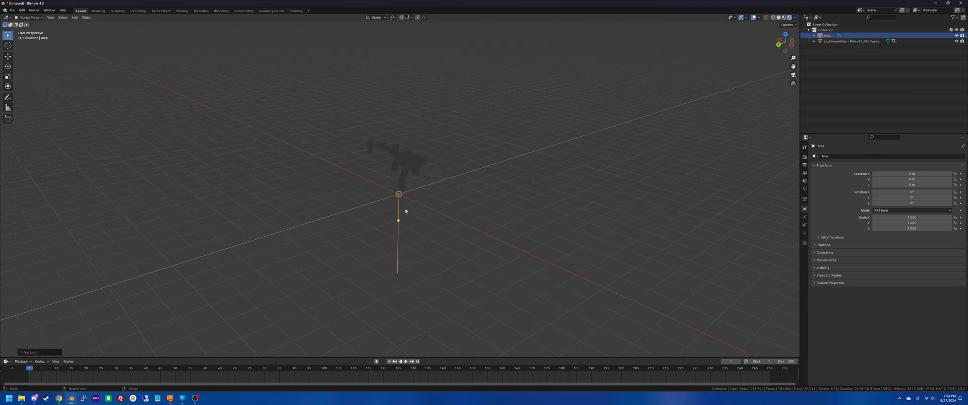
Raise the area light straight up along Z above the model and scale it into a large square panel.
key("g")
key("z")
left_click(418, 98)
key("s")
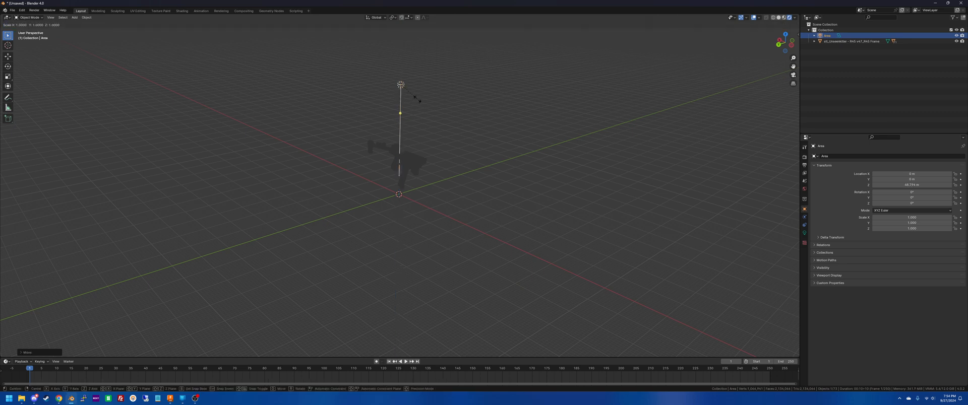
left_click(360, 277)
middle_click_drag(399, 237, 387, 234)
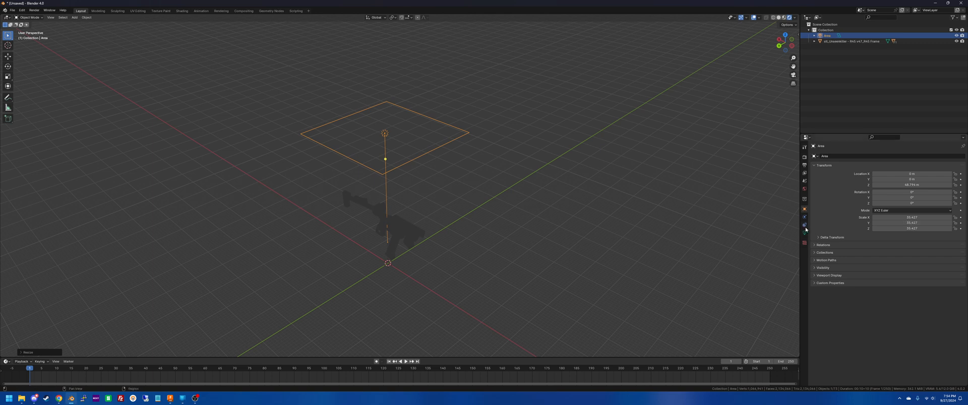
In left view, move the area light to one side of the model and tilt it about 35° towards the model.
middle_click_drag(454, 218, 456, 217)
left_click(785, 46)
key("g")
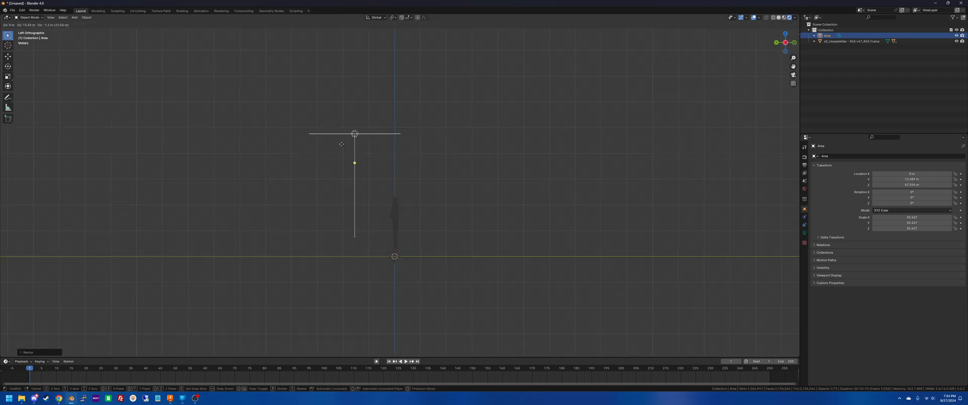
left_click(308, 160)
key("r")
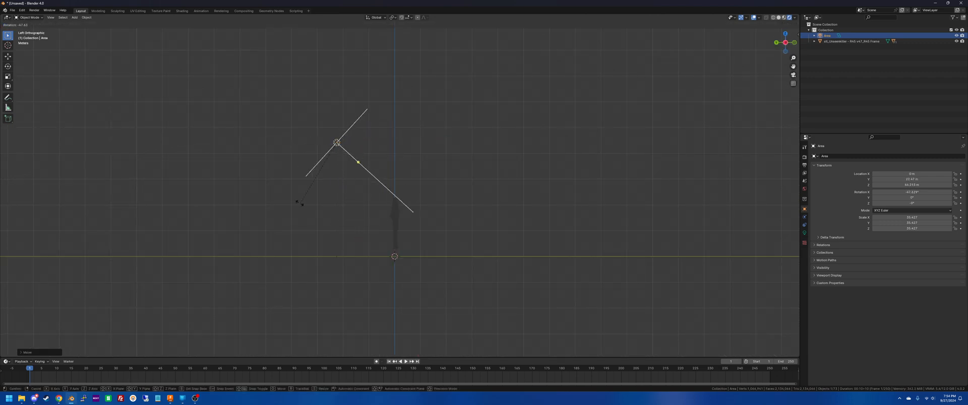
left_click(287, 196)
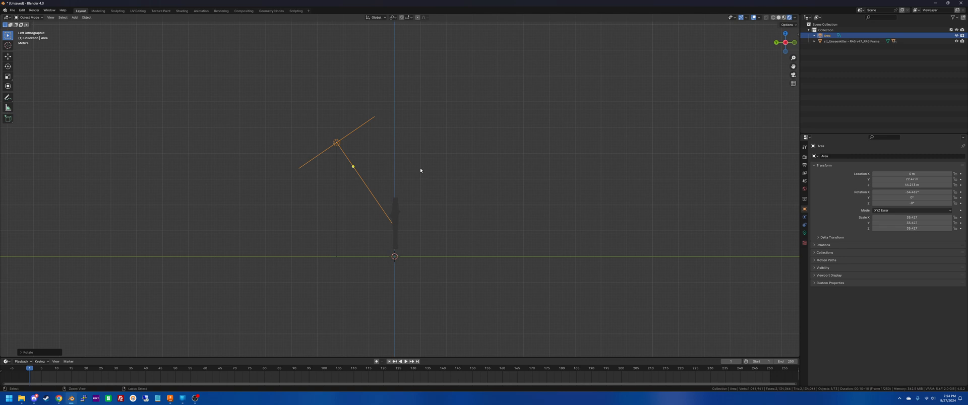
Duplicate the area light, move the copy along Y to the model's opposite side and rotate it about 70° to face the model.
key("ctrl+c")
key("ctrl+v")
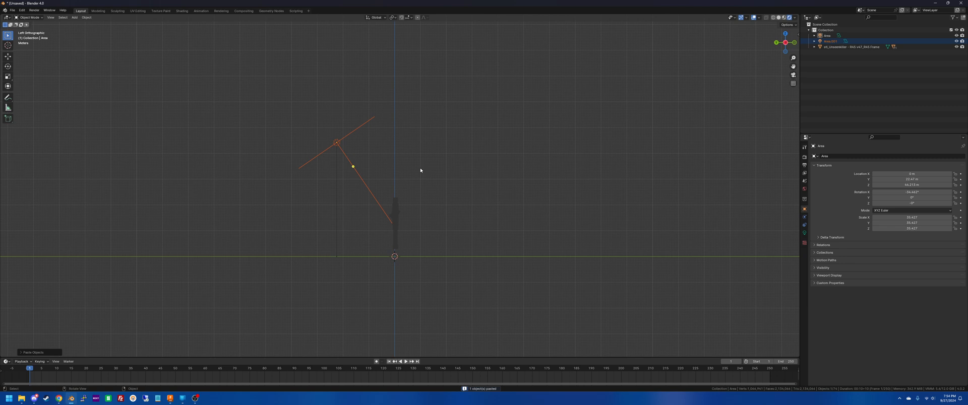
key("g")
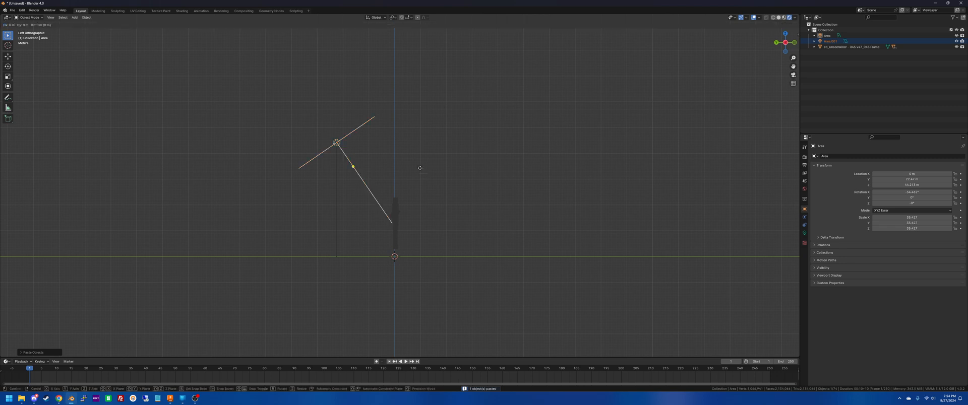
key("y")
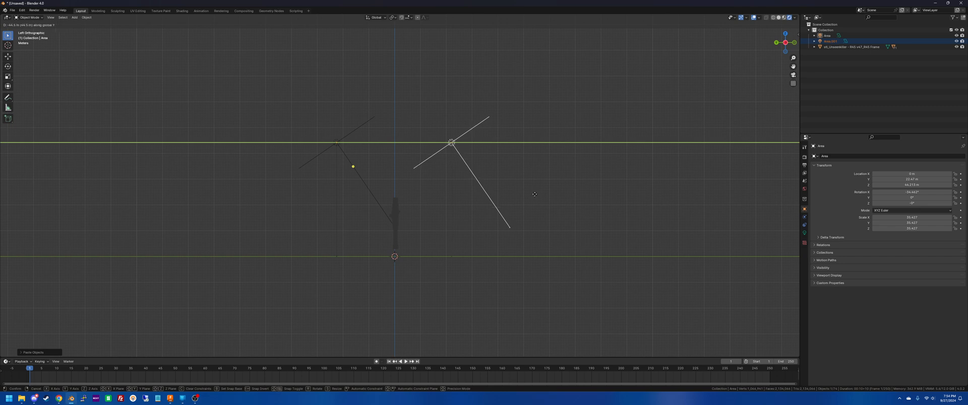
left_click(542, 194)
key("r")
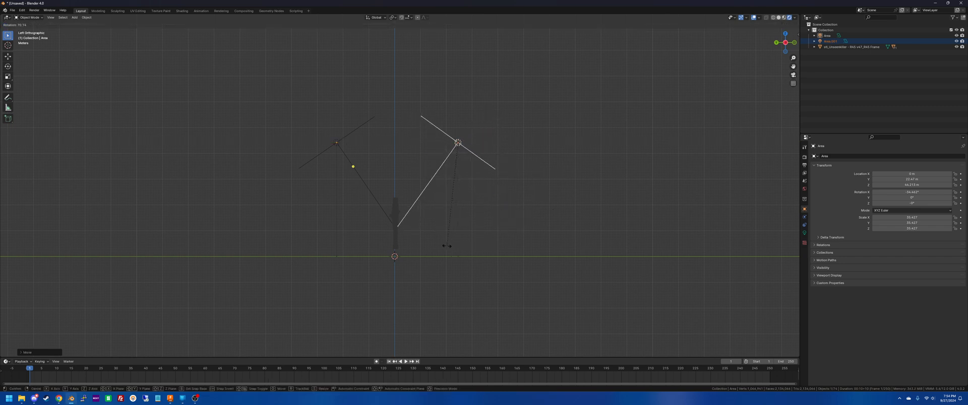
left_click(447, 246)
Duplicate both area lights in place and rotate the copies about 180° around X so they point the opposite way.
left_click_drag(486, 179, 264, 125)
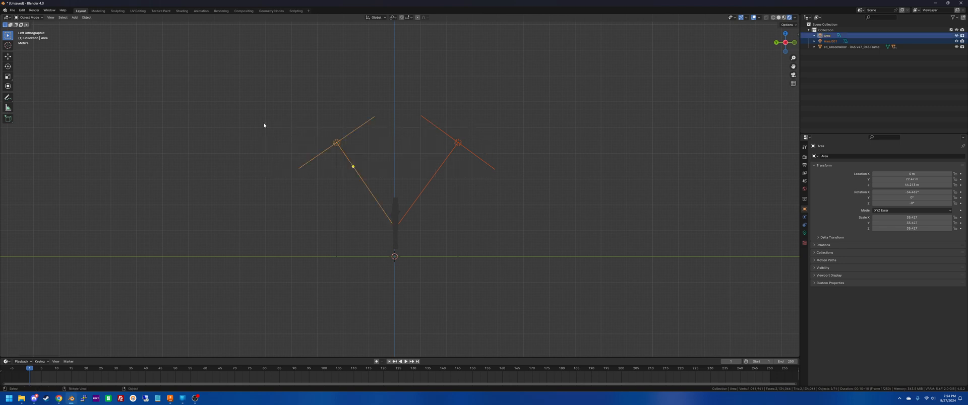
key("ctrl+c")
key("ctrl+v")
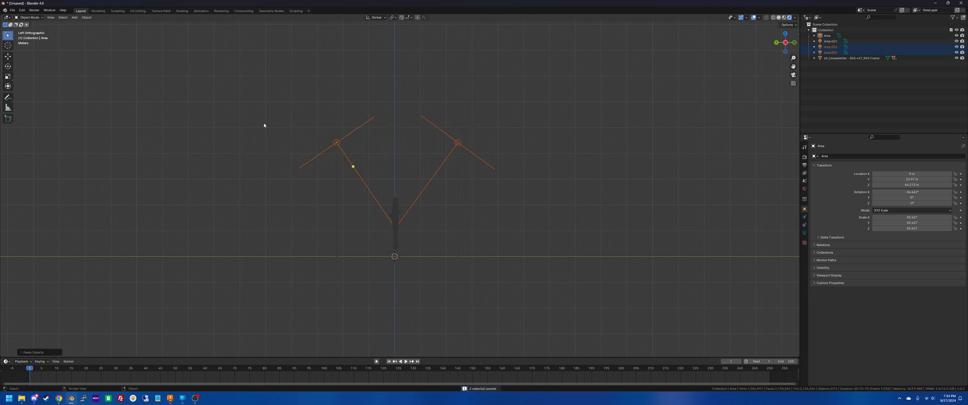
key("r")
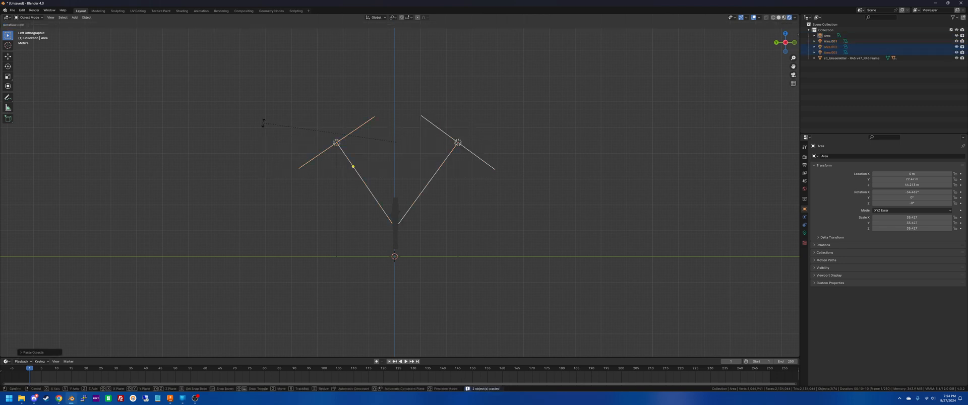
key("x")
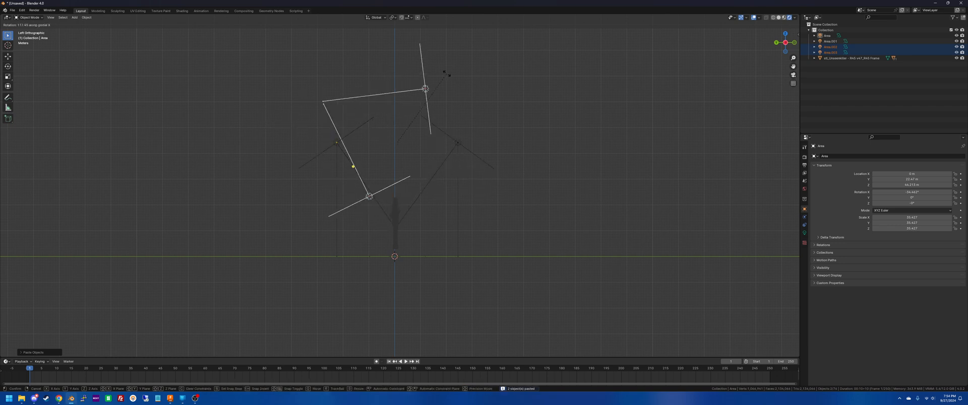
left_click(446, 73)
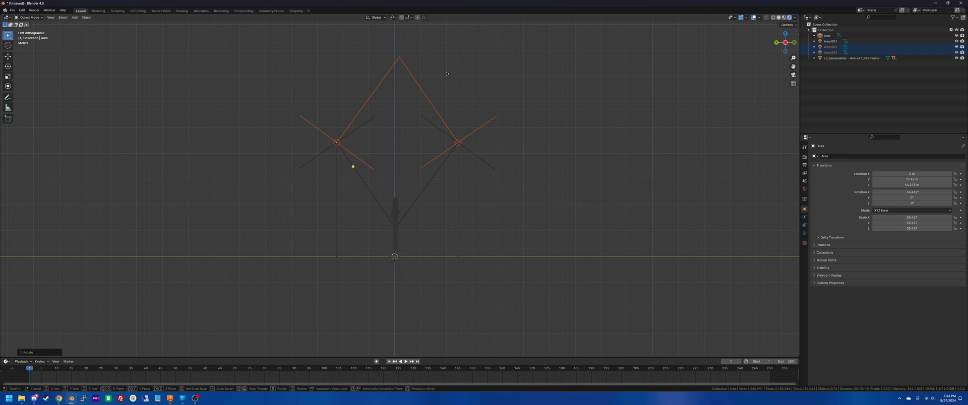
Move the two copied area lights straight down along Z below the model so they light it from underneath.
key("g")
key("z")
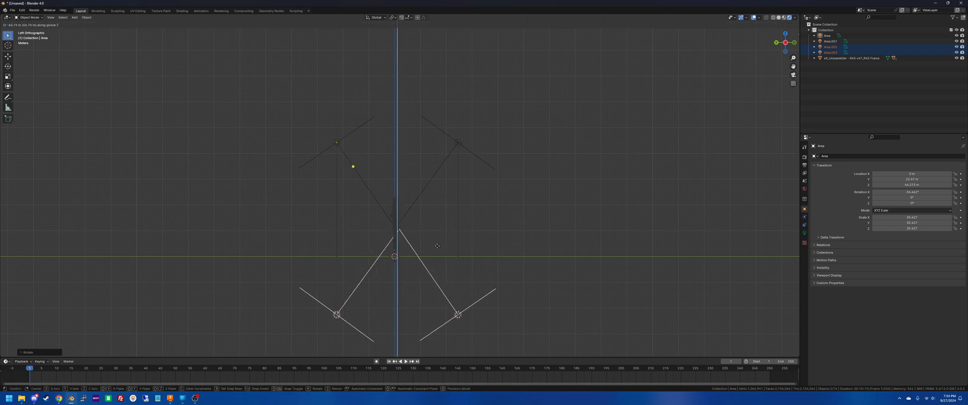
left_click(438, 246)
left_click(473, 248)
mouse_move(471, 244)
middle_mouse_down()
mouse_move(486, 251)
mouse_move(469, 245)
middle_mouse_up()
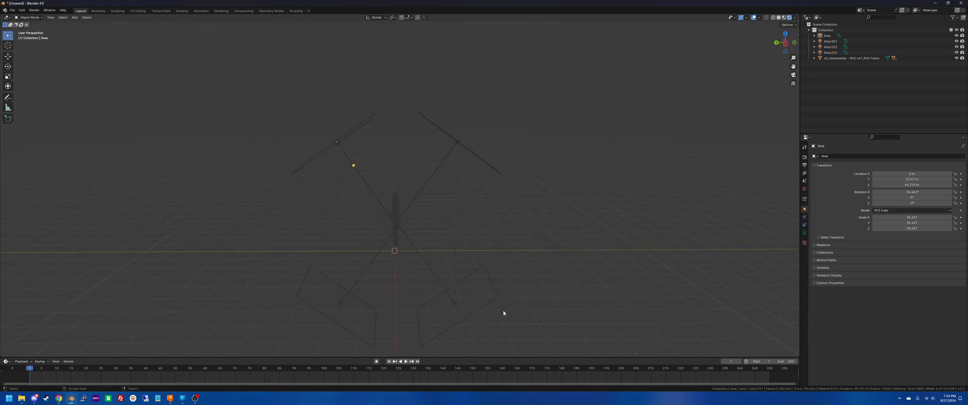
Select all four area lights and link their object data so they share the same light settings.
left_click_drag(503, 313, 448, 120)
left_click(325, 312, "shift")
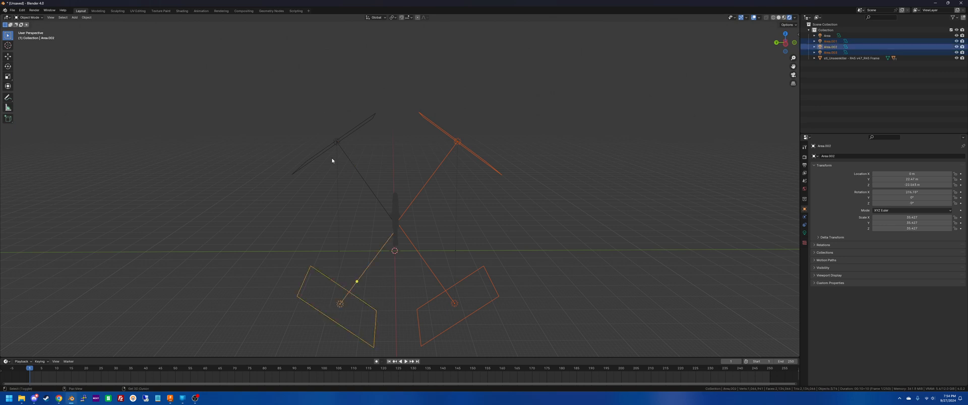
left_click_drag(332, 159, 309, 135, "shift")
key("ctrl+l")
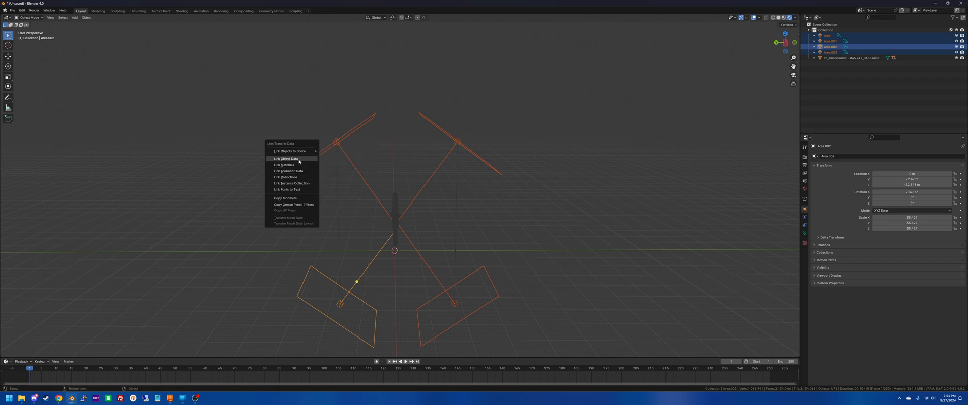
left_click(299, 160)
Raise the power of the linked area lights through the upper area light's data so the model is brightly lit.
left_click_drag(340, 200, 308, 166)
middle_click_drag(306, 176, 257, 224)
left_click(292, 195)
left_click(305, 108)
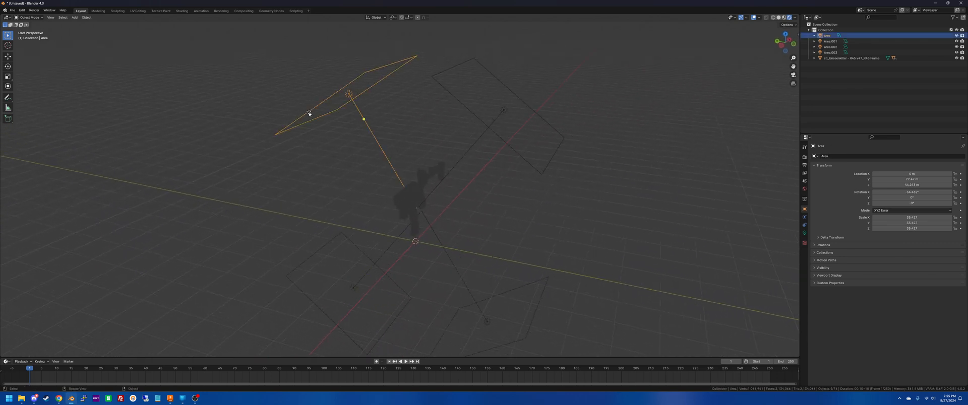
left_click(804, 233)
left_click(878, 195)
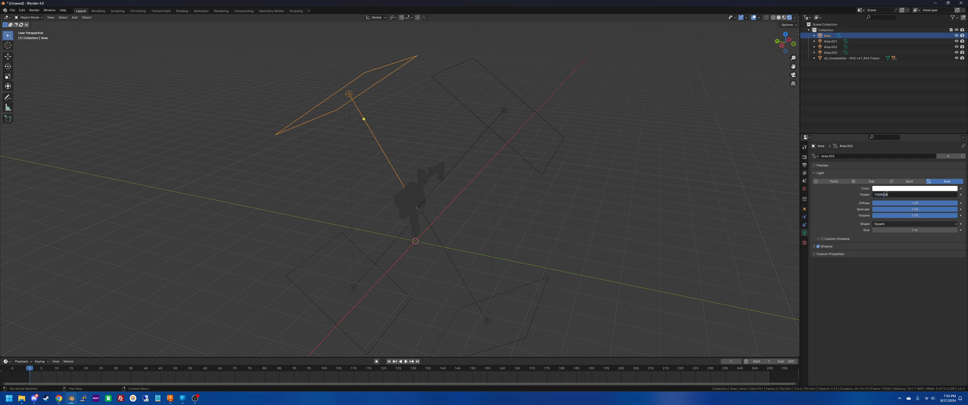
key("Return")
Inspect the lit model and check the light settings of the other three area lights one after another.
left_click(441, 207)
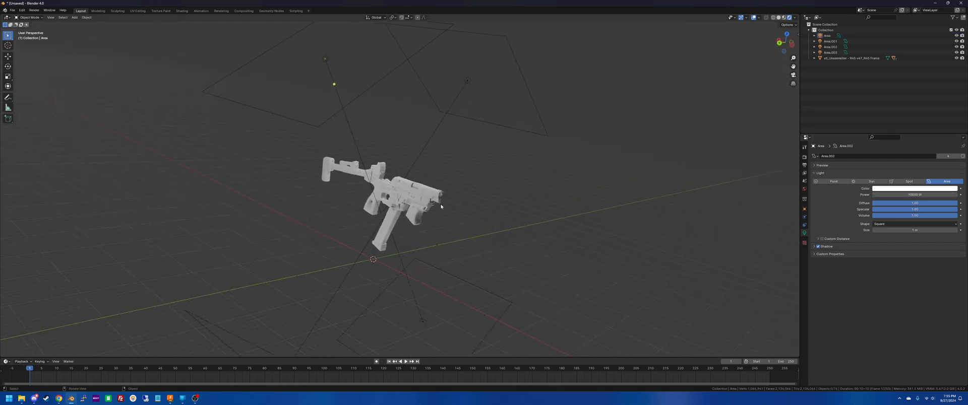
middle_click_drag(441, 206, 441, 203)
left_click(546, 137)
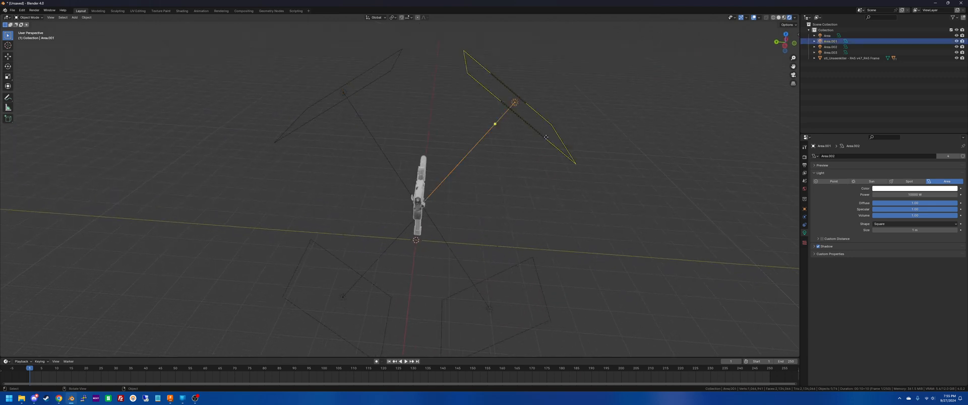
left_click(527, 310)
left_click(303, 303)
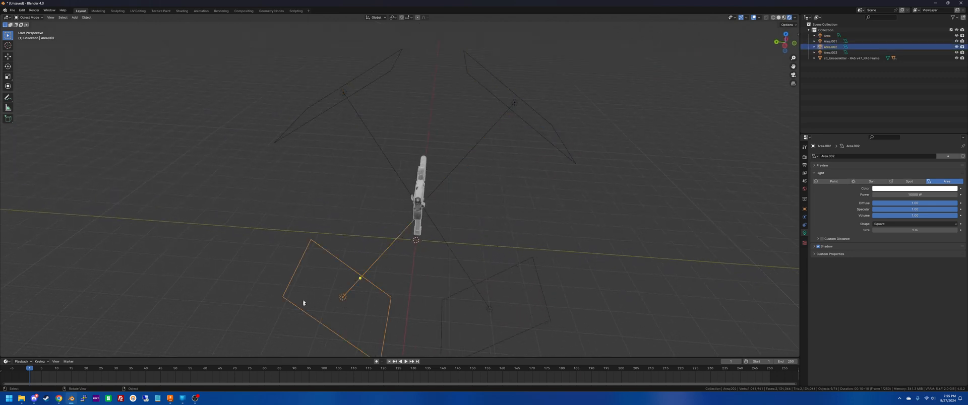
left_click(316, 178)
middle_click_drag(316, 179, 316, 177)
Try a different light colour on the linked area lights and undo the change.
left_click(324, 108)
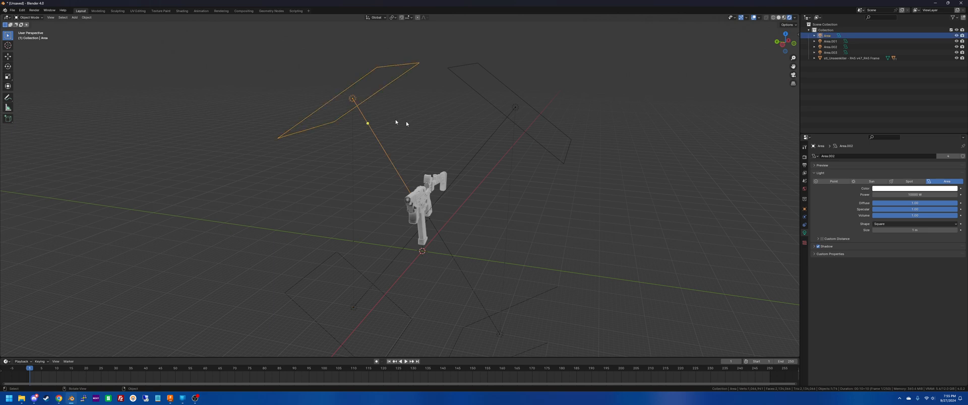
middle_click_drag(399, 123, 370, 78)
left_click(932, 189)
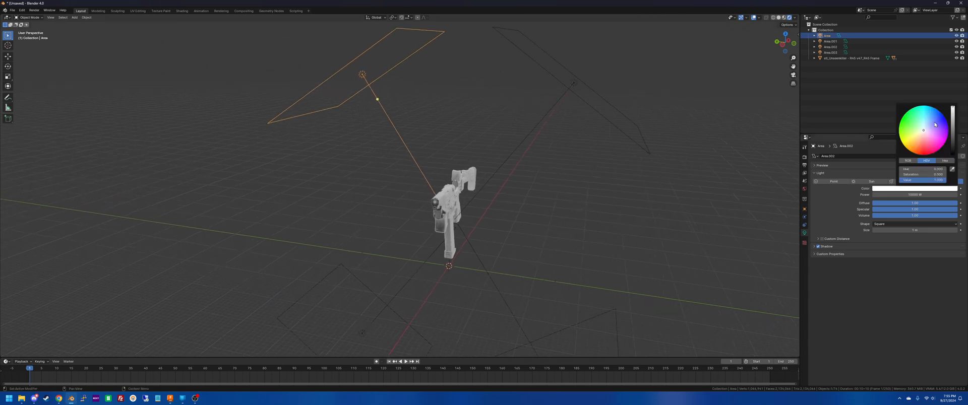
left_click(912, 150)
middle_click_drag(641, 204, 529, 218)
left_click(584, 214)
key("ctrl+z")
key("ctrl+z")
key("ctrl+z")
Assign the existing material named Material to the R45 frame and set its base color to red.
scroll(528, 218, "up", 4)
scroll(529, 217, "up", 5)
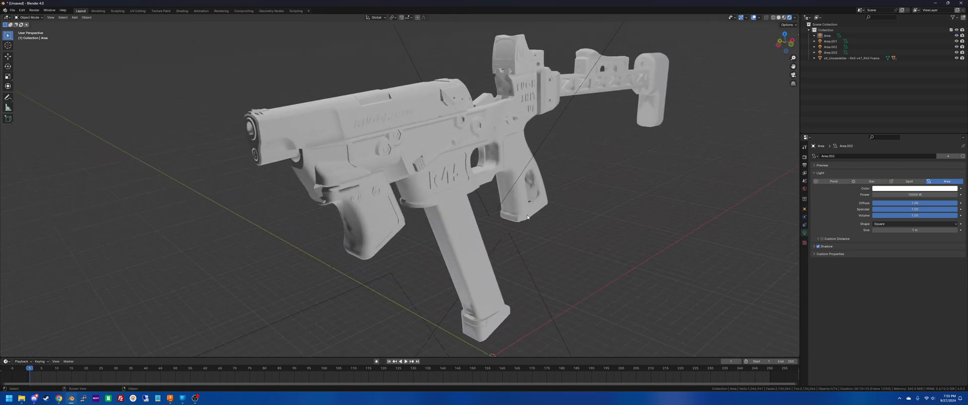
left_click(366, 147)
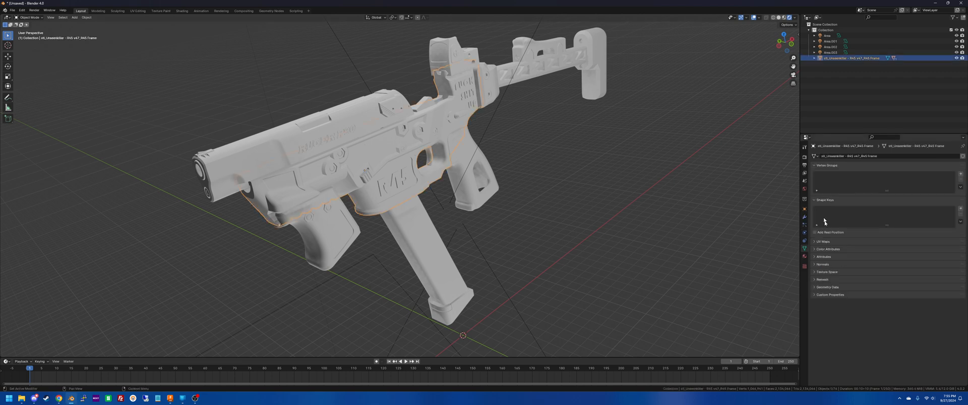
left_click(805, 257)
left_click(815, 180)
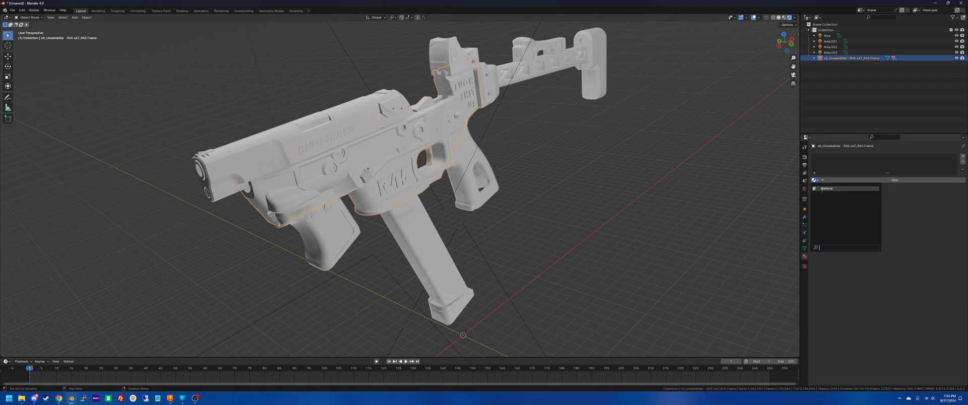
left_click(821, 190)
left_click(907, 226)
left_click(947, 171)
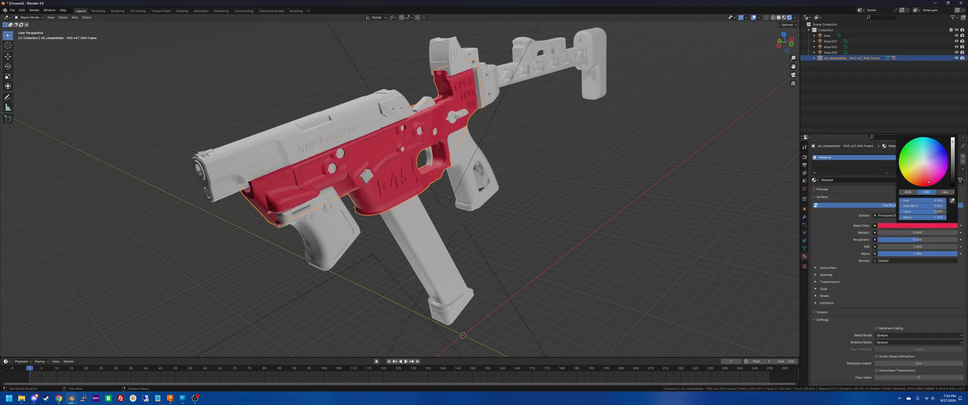
left_click(597, 178)
Create a new material for the stock mount behind the frame and darken its base color to near black.
middle_click_drag(550, 172, 551, 176)
scroll(551, 176, "up", 5)
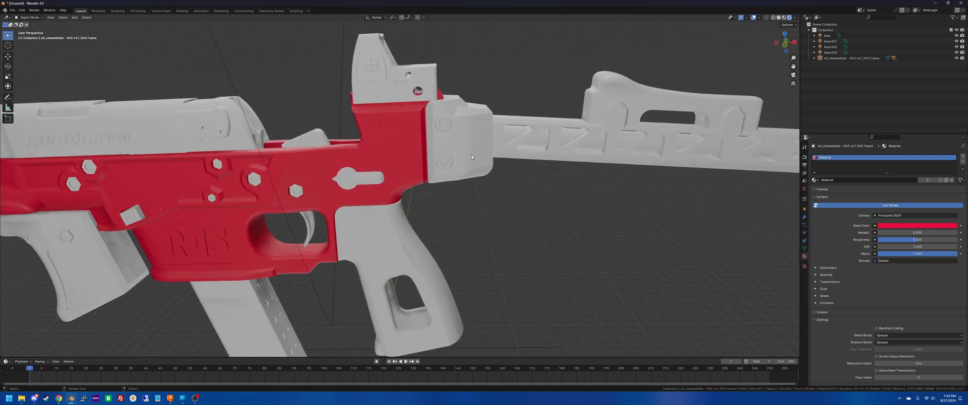
left_click(471, 157)
left_click(814, 180)
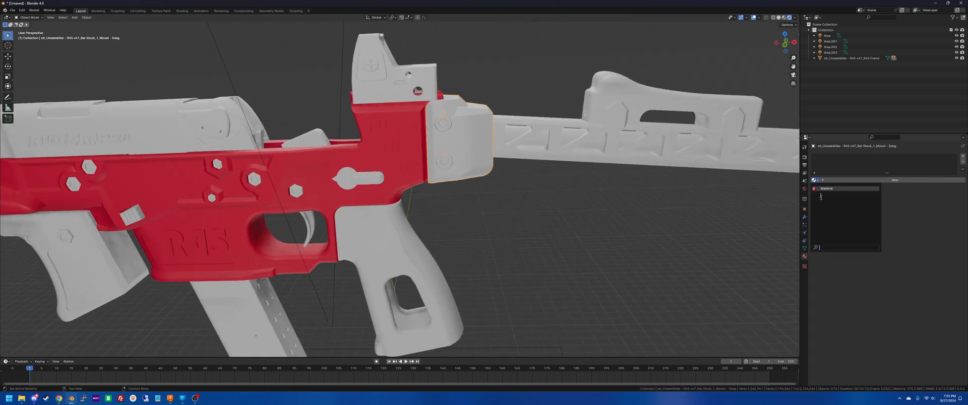
left_click(895, 180)
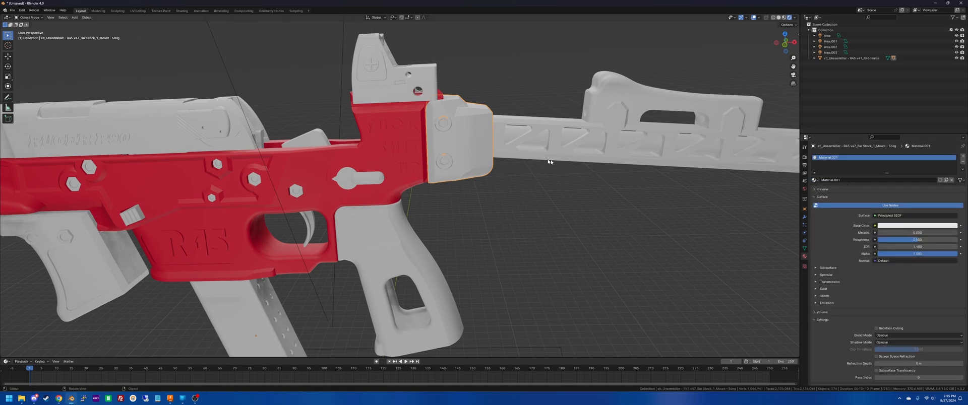
left_click(895, 226)
left_click_drag(953, 163, 953, 185)
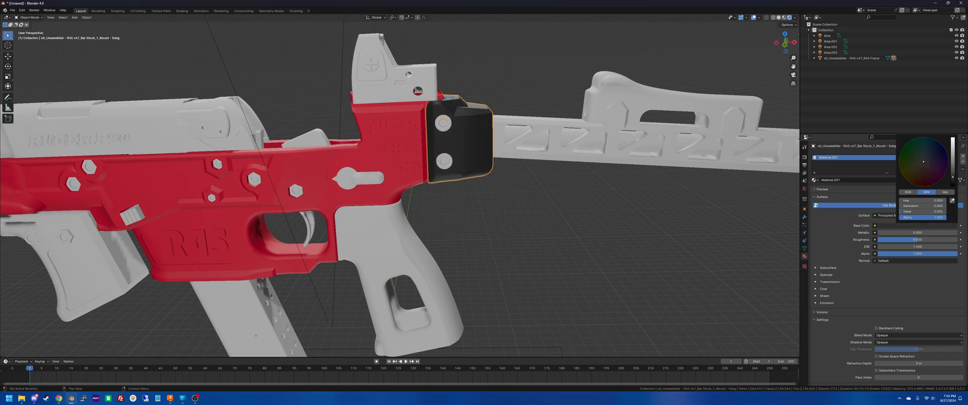
scroll(588, 235, "down", 3)
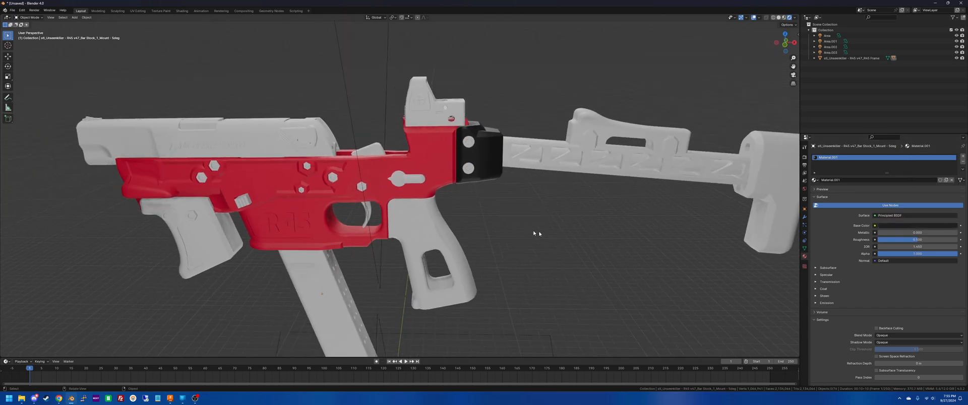
Hide the red frame and all four area lights so that only the remaining parts stay visible.
left_click(309, 217)
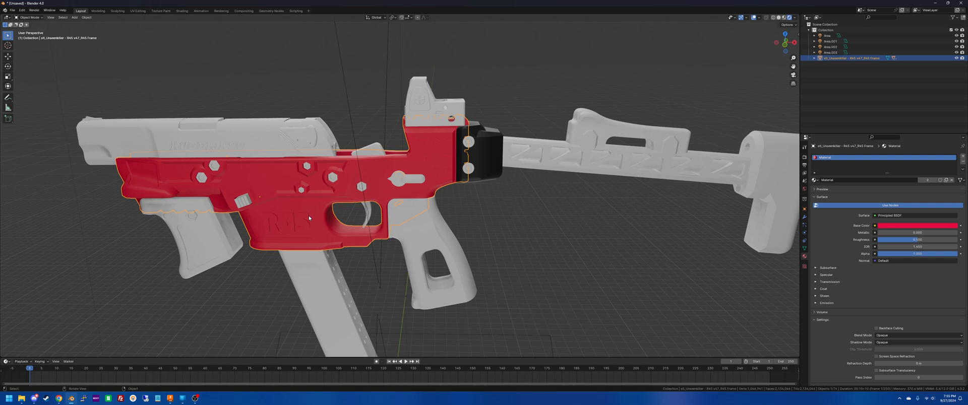
key("h")
scroll(530, 233, "down", 8)
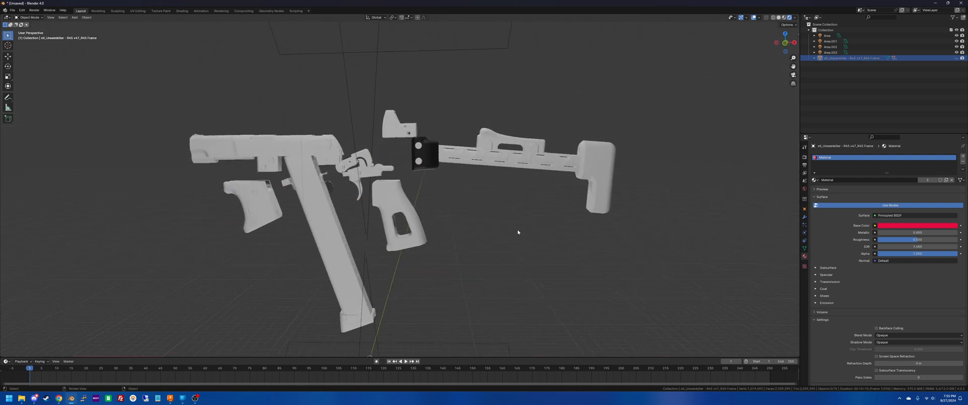
middle_click_drag(516, 230, 479, 214)
left_click_drag(435, 182, 258, 62)
key("h")
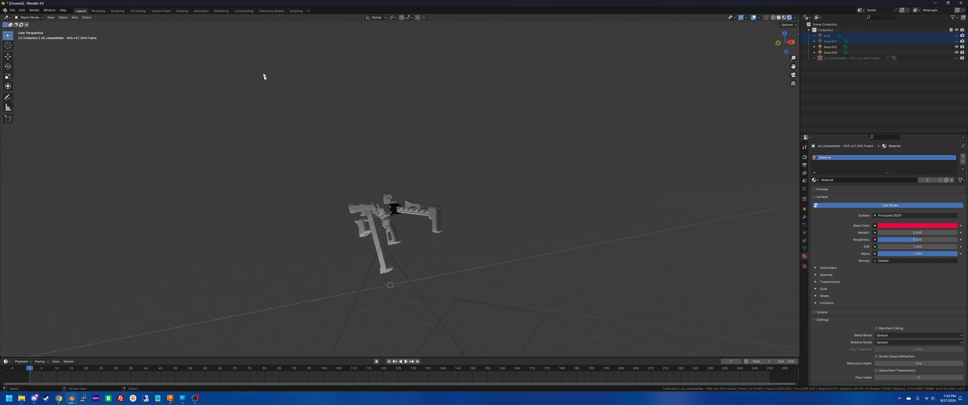
middle_click_drag(263, 76, 467, 146)
left_click_drag(579, 322, 333, 231)
key("h")
Select all visible parts with the black stock mount as the active object and link its material to them.
middle_click_drag(381, 247, 555, 239)
left_click_drag(587, 266, 136, 35)
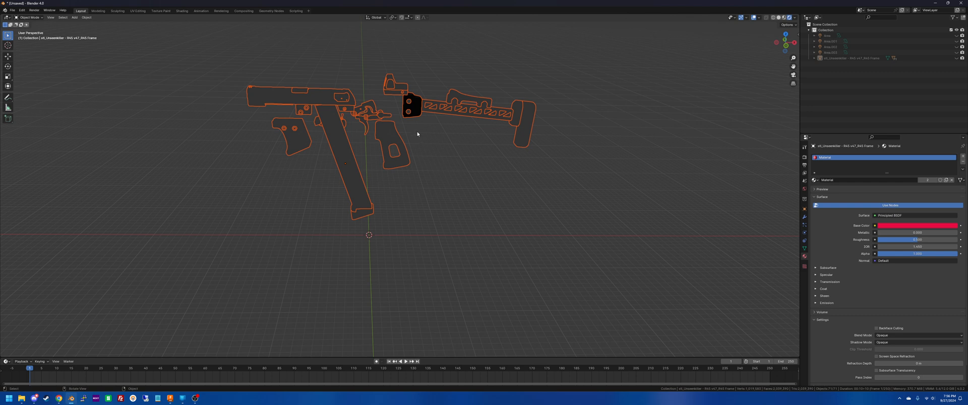
left_click(417, 116, "shift")
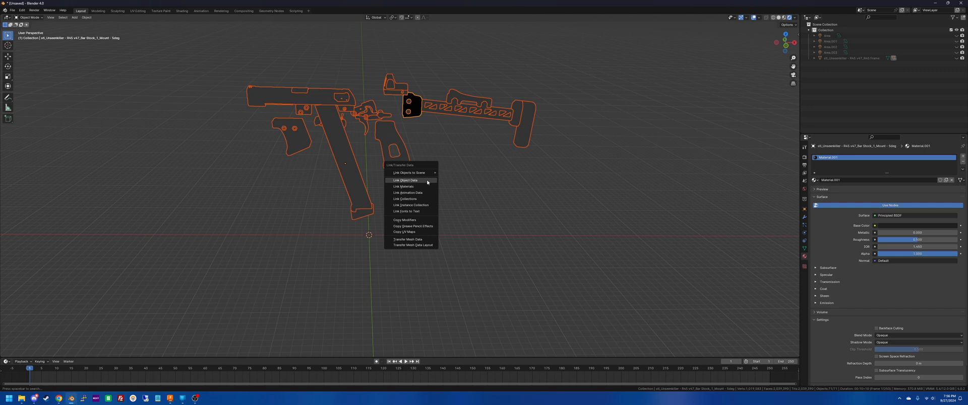
left_click(426, 189)
left_click(449, 150)
Make the hidden frame and area lights in the collection visible again and look over the red and black model.
scroll(448, 150, "up", 4)
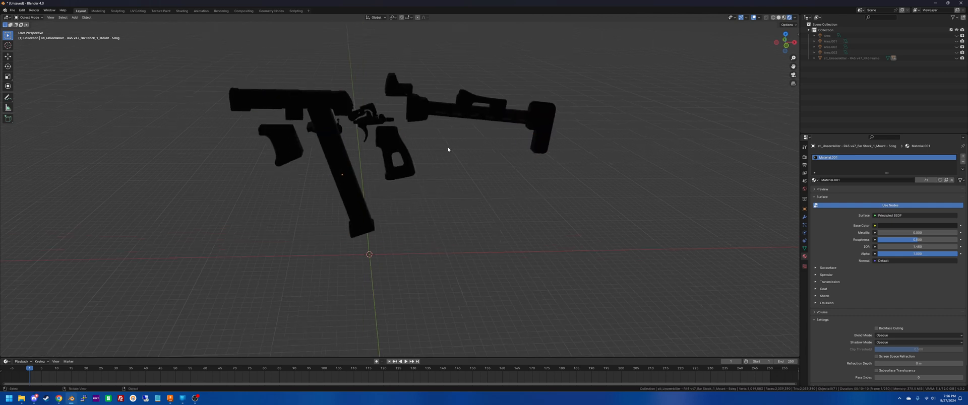
middle_click_drag(438, 147, 456, 149)
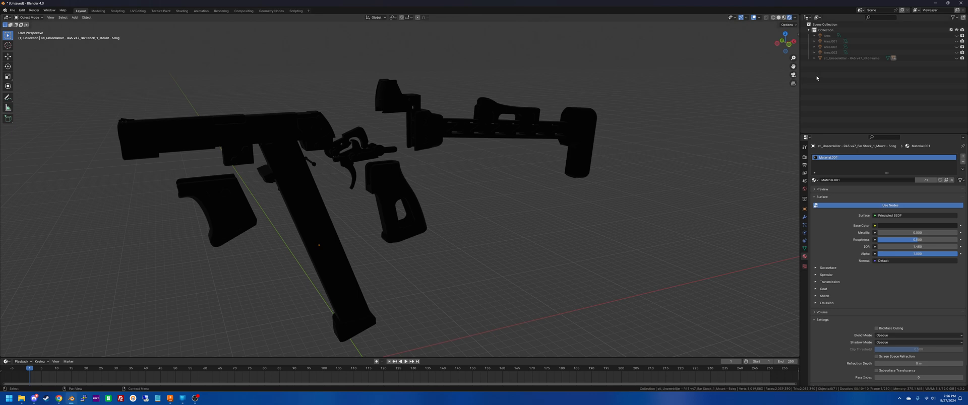
left_click(957, 30)
left_click(957, 30)
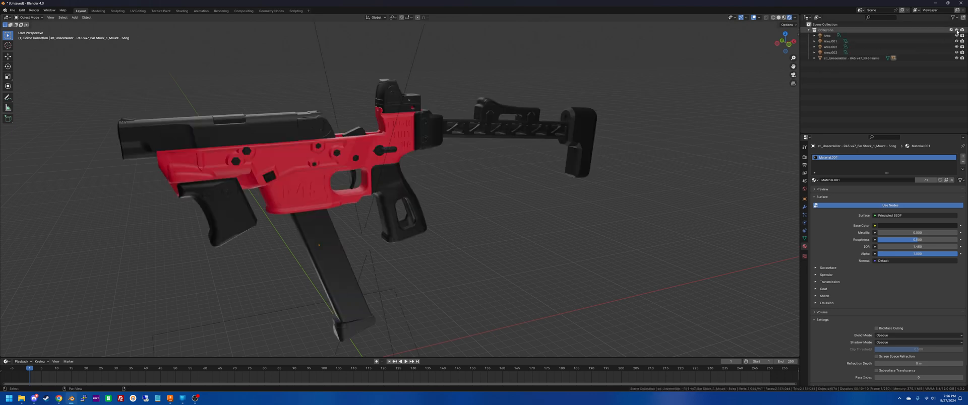
middle_click_drag(544, 78, 514, 80)
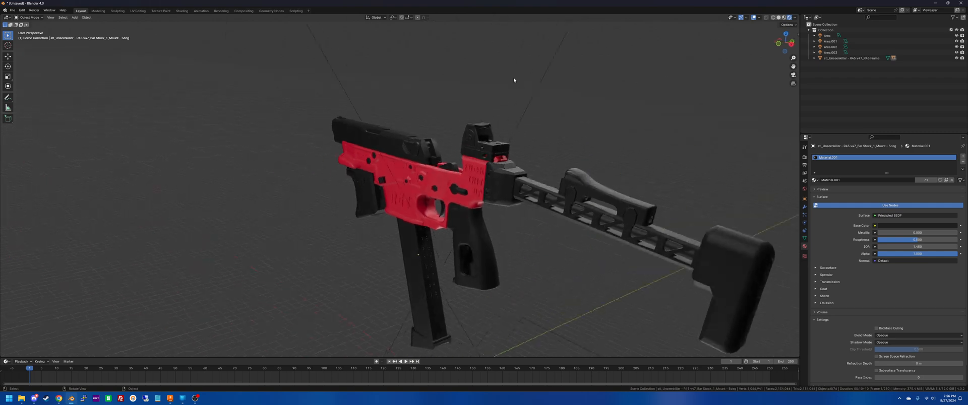
scroll(515, 81, "down", 7)
scroll(514, 81, "up", 3)
scroll(513, 77, "up", 6)
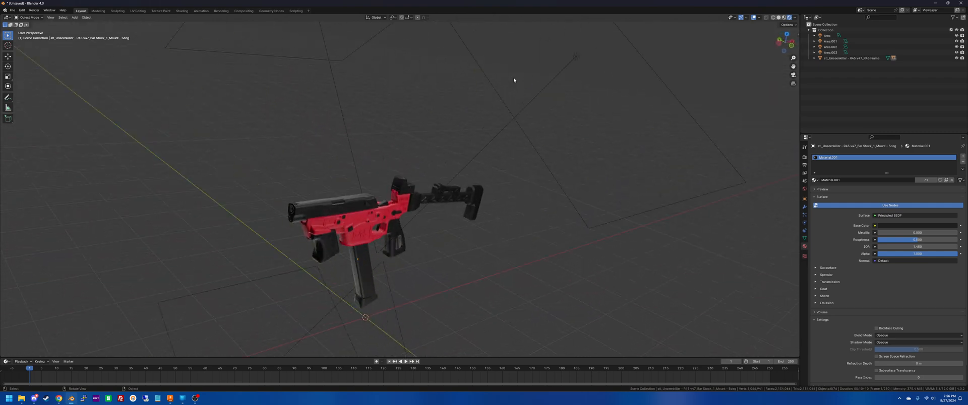
Select the bar stock and magazine base with the red frame as the active object and link its material to them.
middle_click_drag(471, 101, 462, 126)
scroll(480, 108, "up", 2)
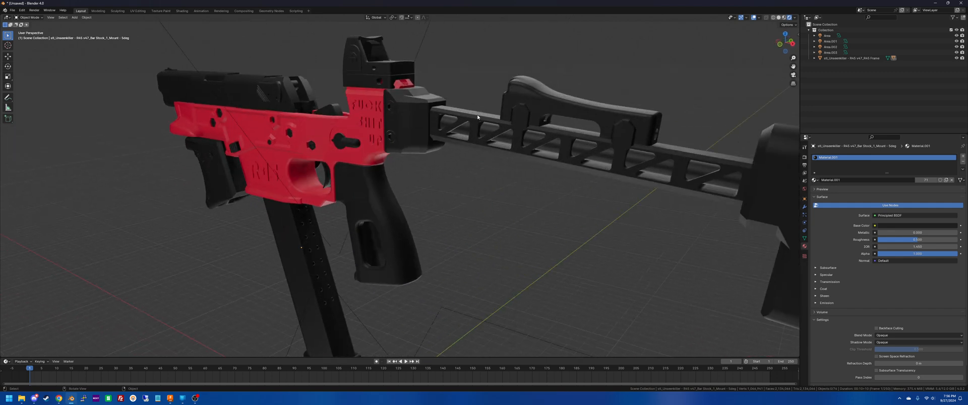
left_click(477, 117)
scroll(477, 117, "down", 3)
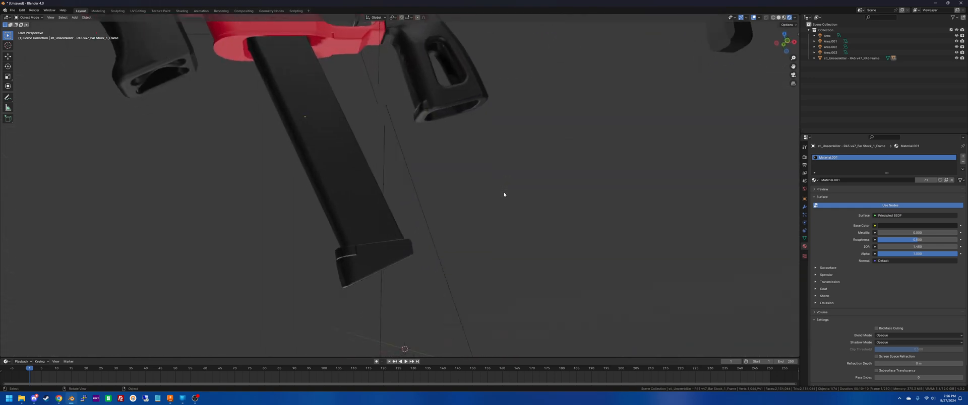
middle_click_drag(504, 195, 484, 223)
left_click(408, 260, "shift")
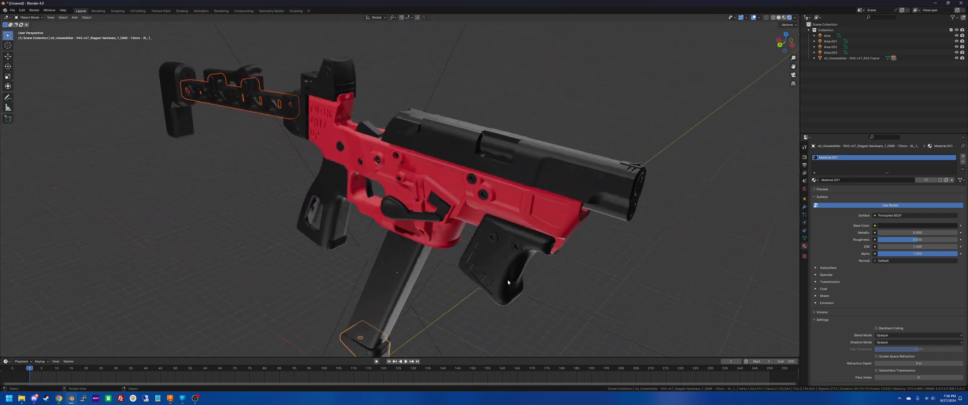
left_click(515, 201, "shift")
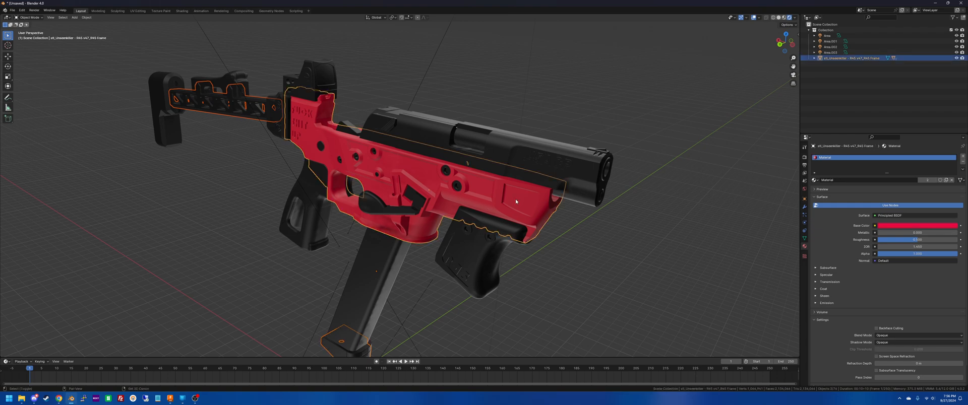
key("ctrl+l")
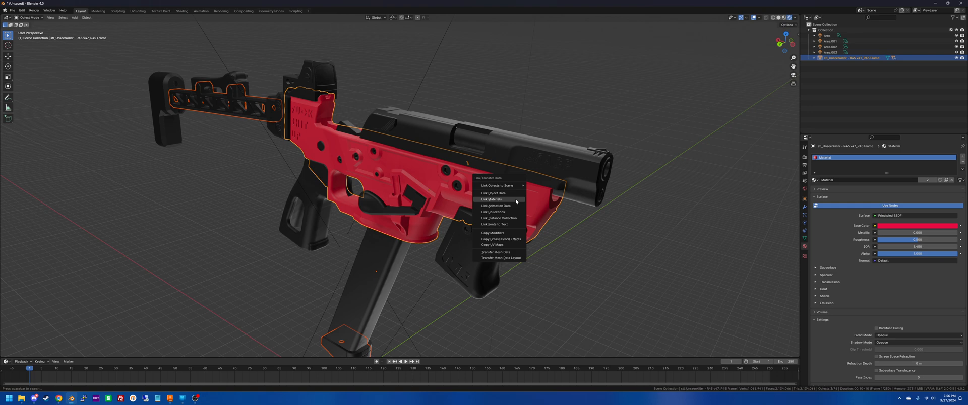
left_click(516, 200)
left_click(599, 252)
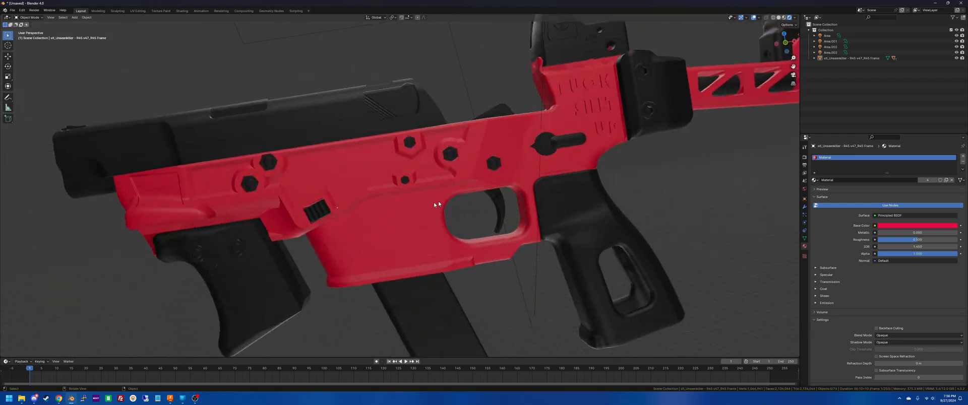
Enter Edit Mode on the red frame and add a second material slot that uses the black Material.001.
left_click(374, 182)
left_click(29, 18)
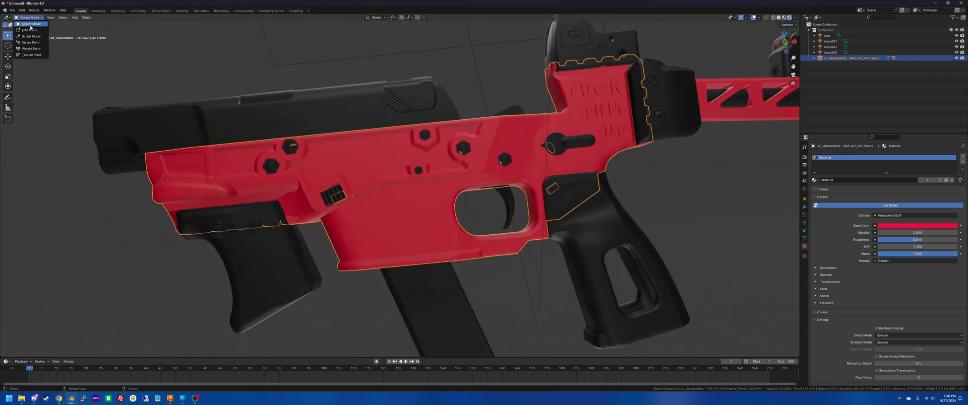
left_click(29, 30)
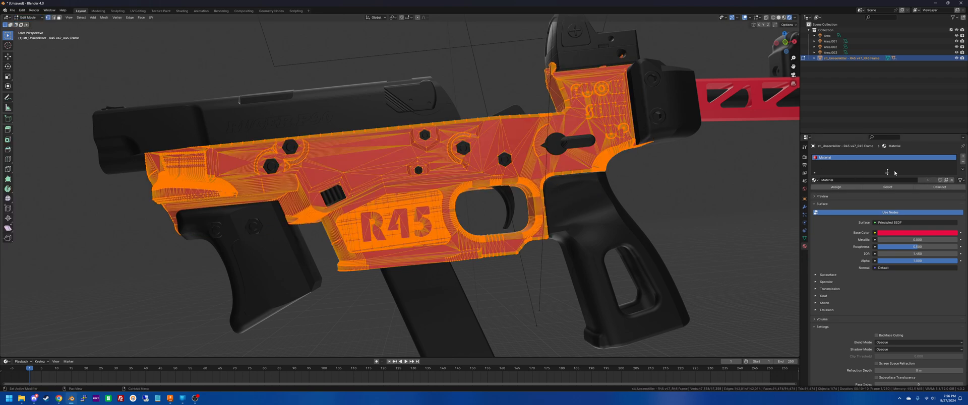
left_click(962, 158)
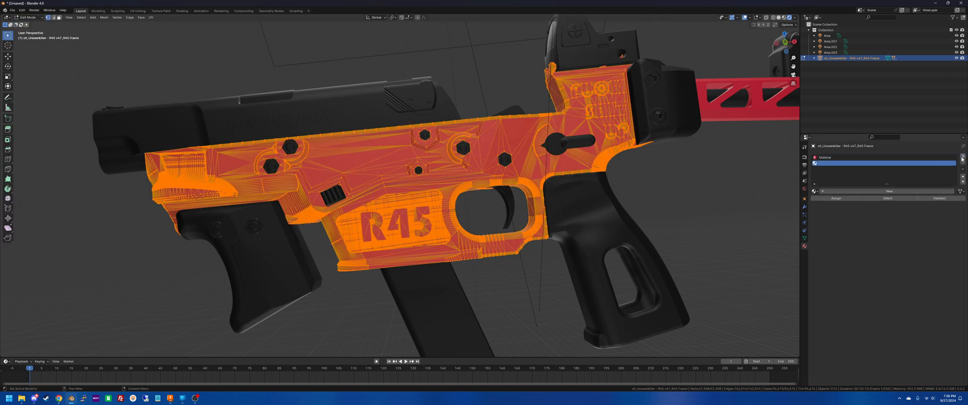
left_click(822, 191)
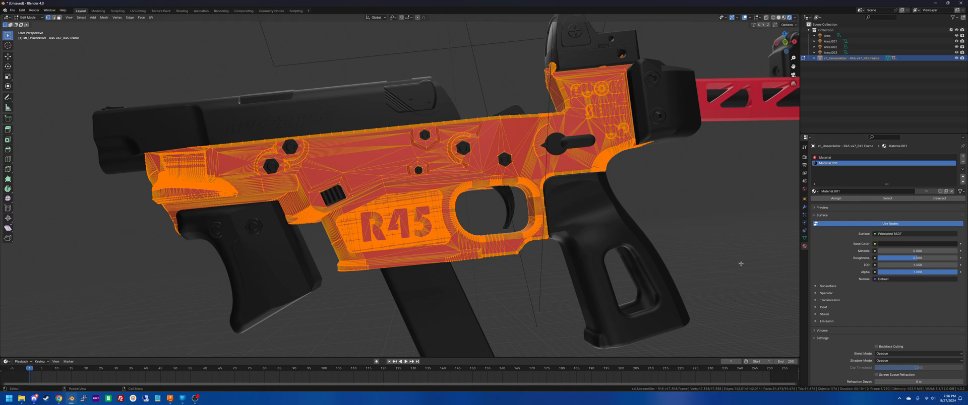
Clear the selection, switch to face selection and select one face on each character of the frame's raised R45 logo.
left_click(657, 210)
scroll(530, 197, "up", 3)
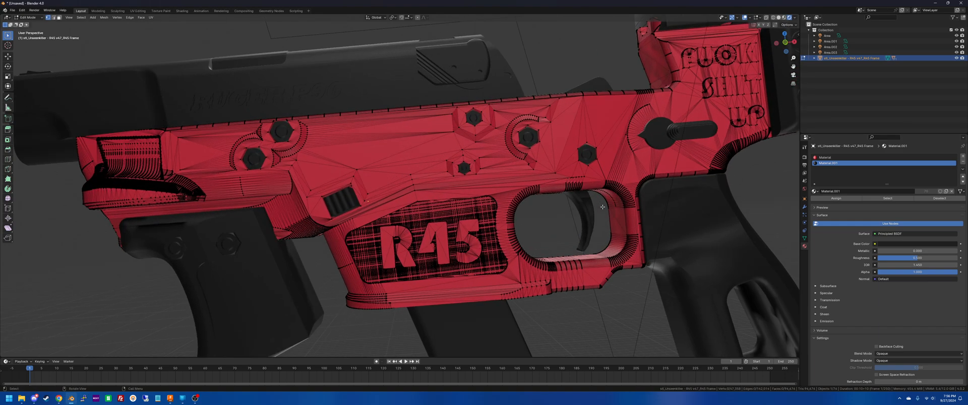
middle_click_drag(514, 189, 180, 96)
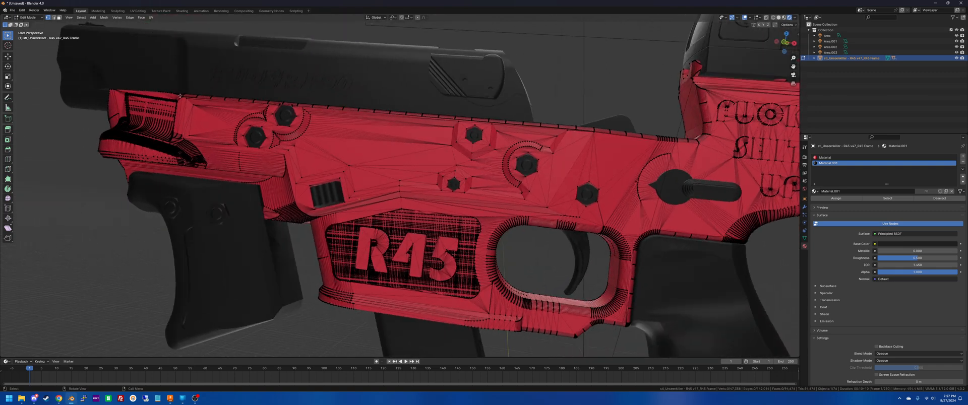
left_click(59, 18)
scroll(426, 186, "up", 6)
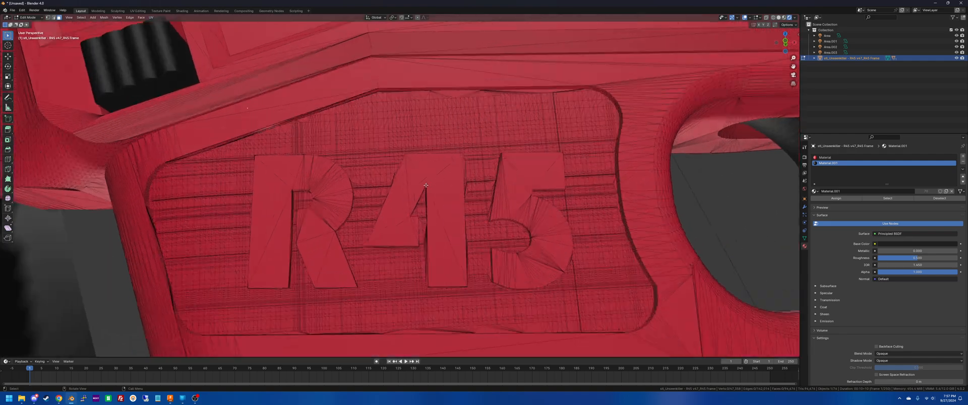
middle_click_drag(426, 186, 353, 171)
left_click(320, 167)
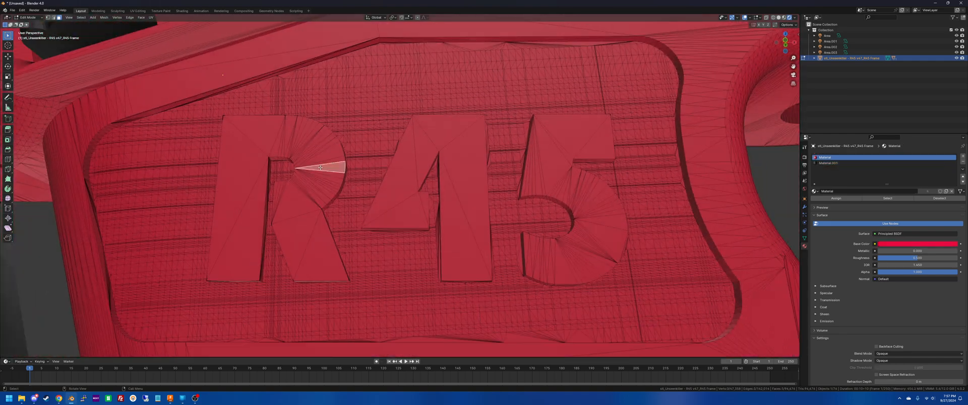
left_click(465, 179, "shift")
left_click(561, 145, "shift")
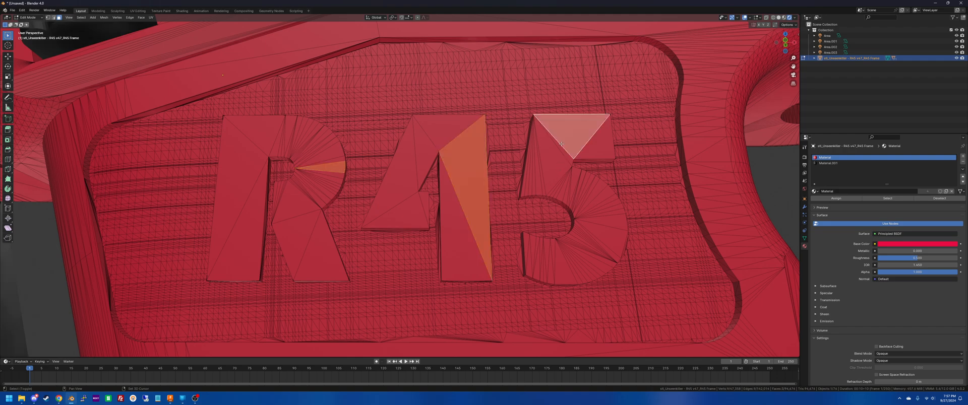
Add one top face of every raised letter in the three-line slogan at the frame's rear to the selection.
scroll(517, 266, "down", 5)
middle_click_drag(517, 267, 282, 347, "shift")
scroll(519, 265, "up", 3)
middle_click_drag(605, 227, 518, 266, "shift")
middle_click_drag(518, 323, 171, 180)
left_click(146, 181, "shift")
left_click(250, 147, "shift")
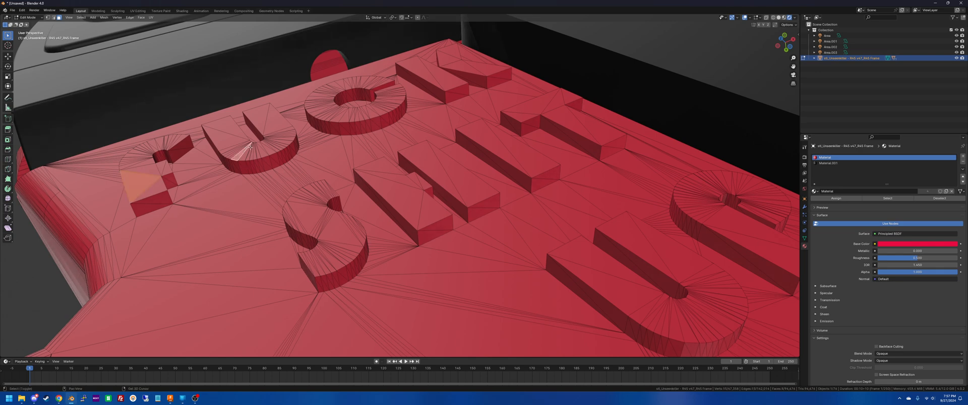
left_click(456, 85, "shift")
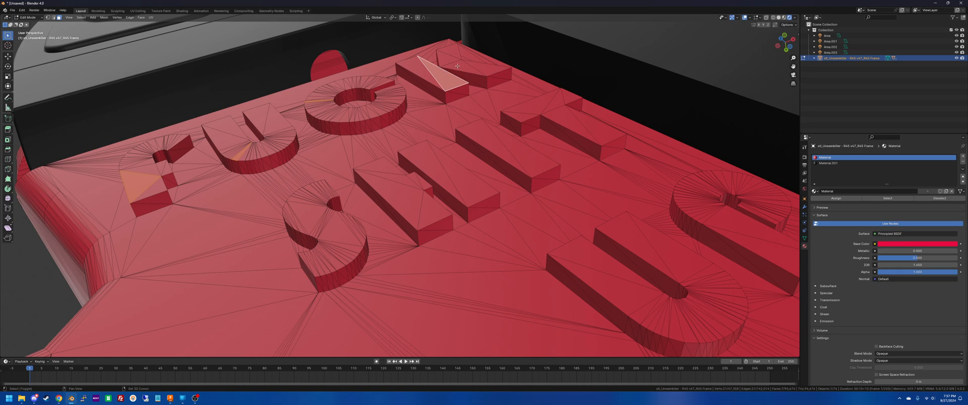
left_click(457, 66, "shift")
left_click(553, 103, "shift")
left_click(496, 143, "shift")
left_click(443, 165, "shift")
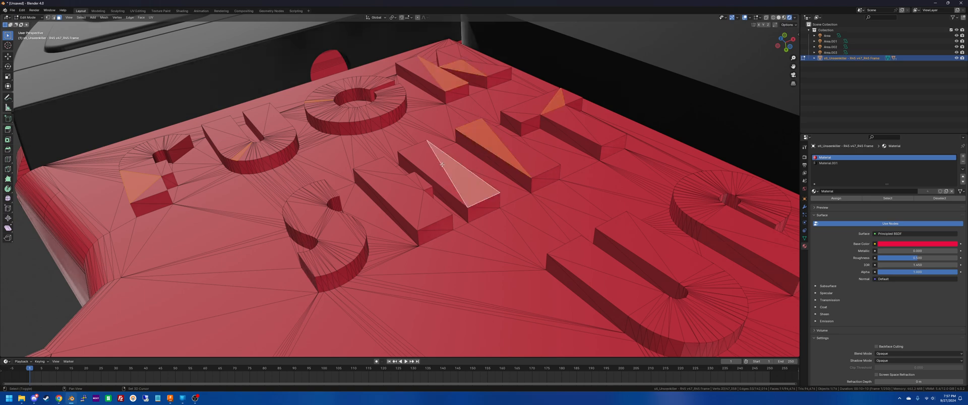
left_click(388, 192, "shift")
left_click(340, 231, "shift")
left_click(612, 286, "shift")
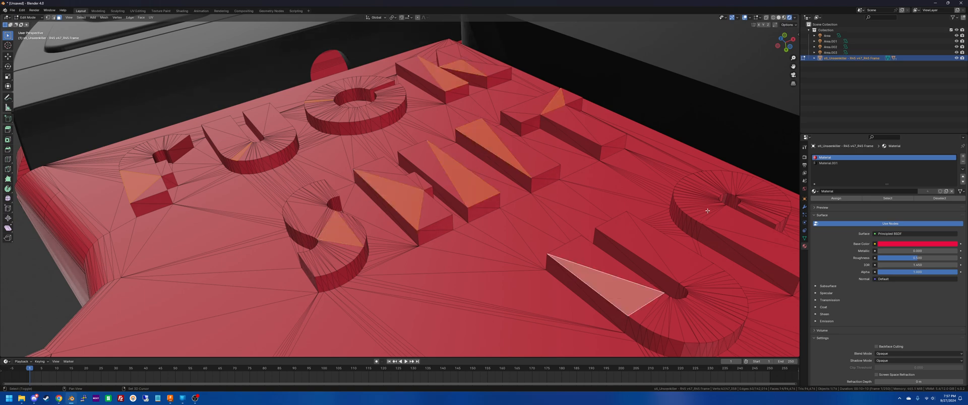
left_click(696, 211, "shift")
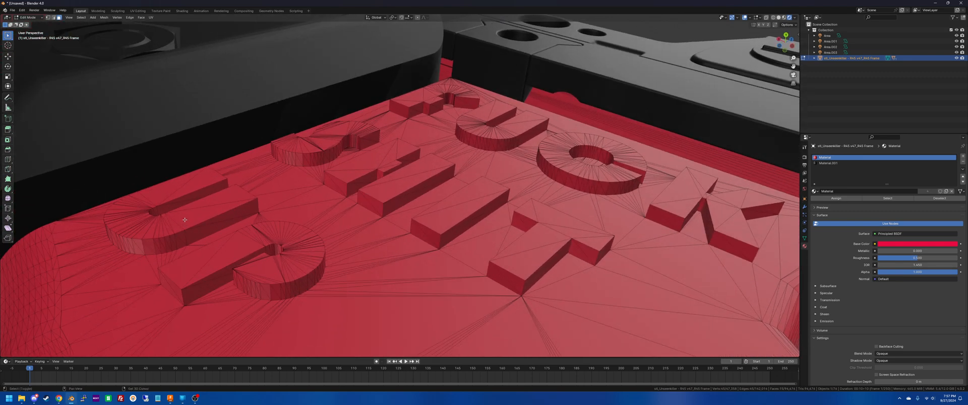
Add one top face of every raised slogan letter on the opposite side of the frame to the selection.
left_click(184, 218, "shift")
left_click(194, 263, "shift")
left_click(295, 146, "shift")
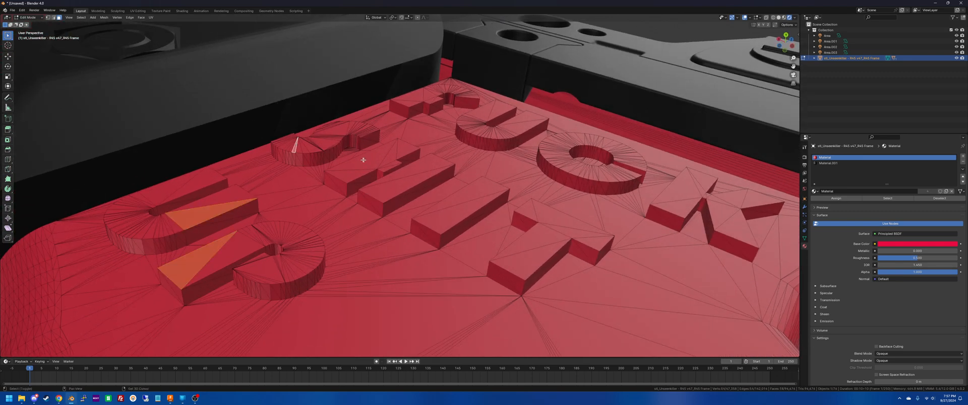
left_click(416, 177, "shift")
left_click(469, 194, "shift")
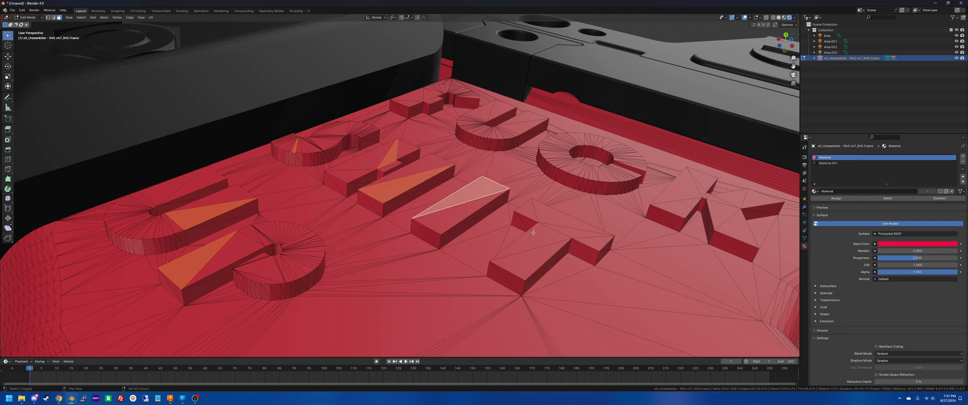
left_click(529, 239, "shift")
left_click(429, 94, "shift")
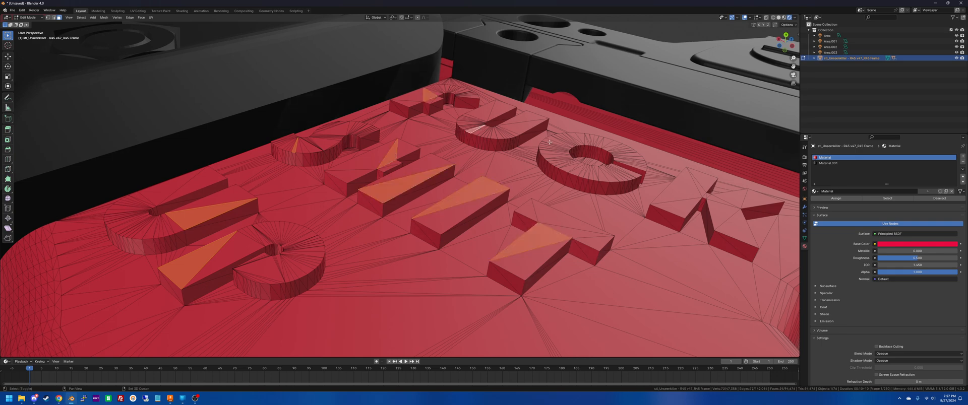
left_click(695, 189, "shift")
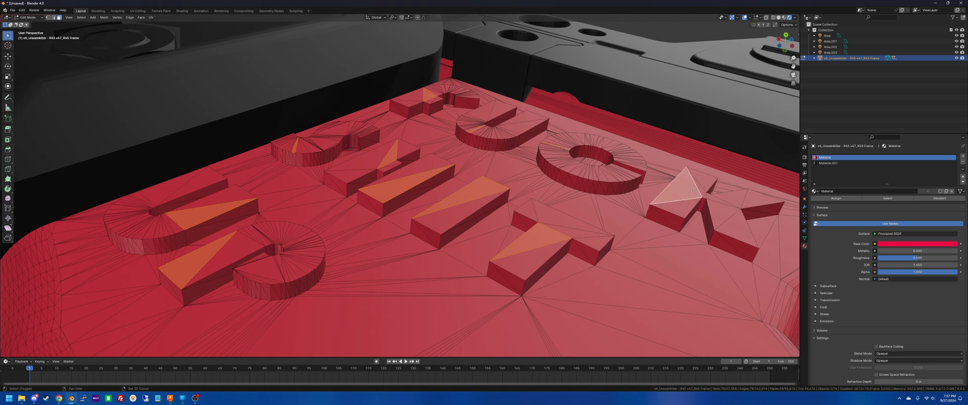
Extend the selection to the linked flat faces so the whole R45 logo and slogan letter tops are selected.
scroll(695, 190, "down", 10)
middle_click_drag(655, 188, 689, 190)
scroll(689, 190, "up", 2)
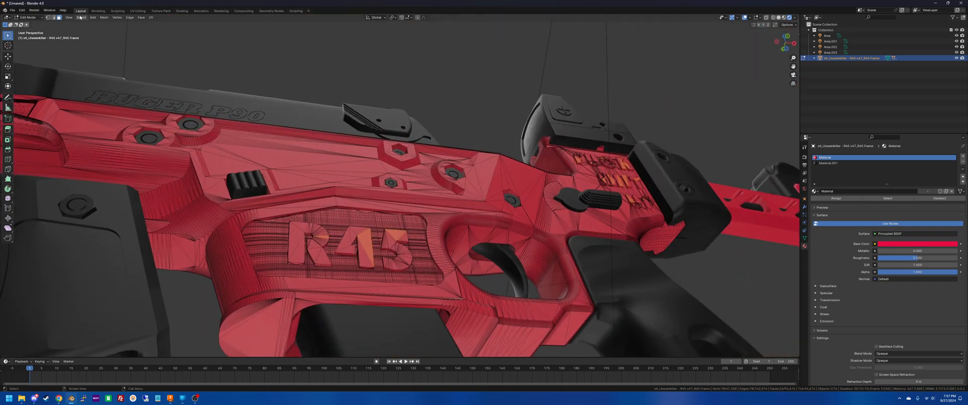
left_click(80, 17)
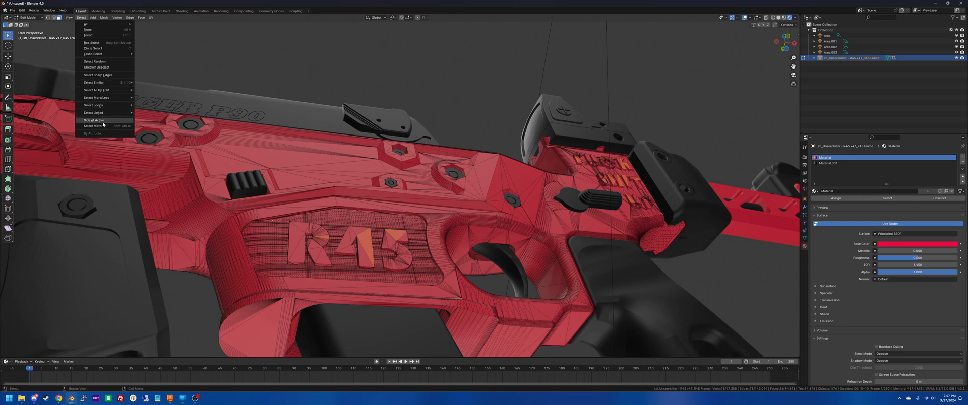
left_click(151, 123)
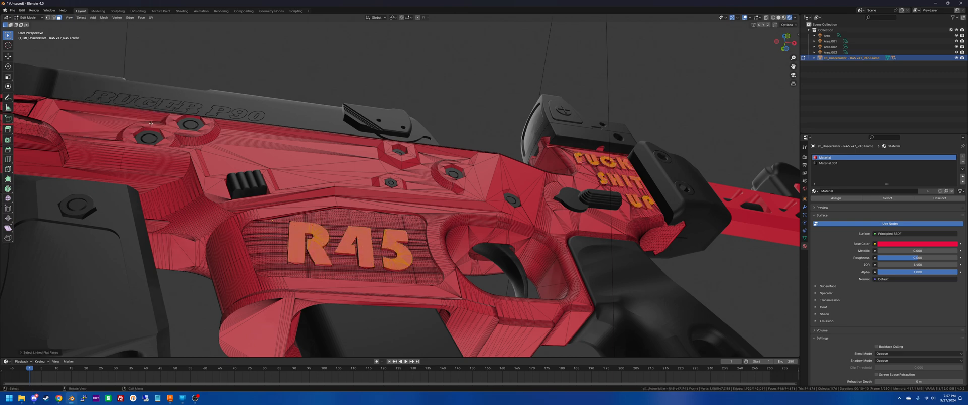
Assign the black Material.001 to the selected lettering faces, clear the selection and return to Object Mode.
left_click(826, 164)
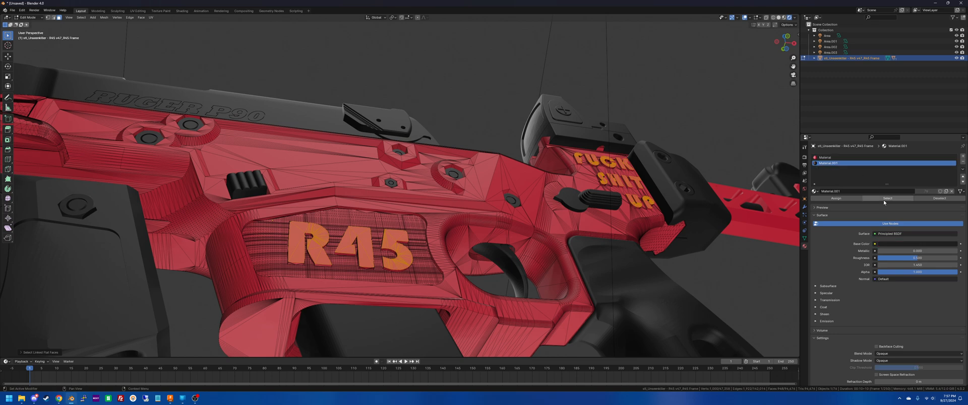
left_click(840, 199)
left_click(263, 56)
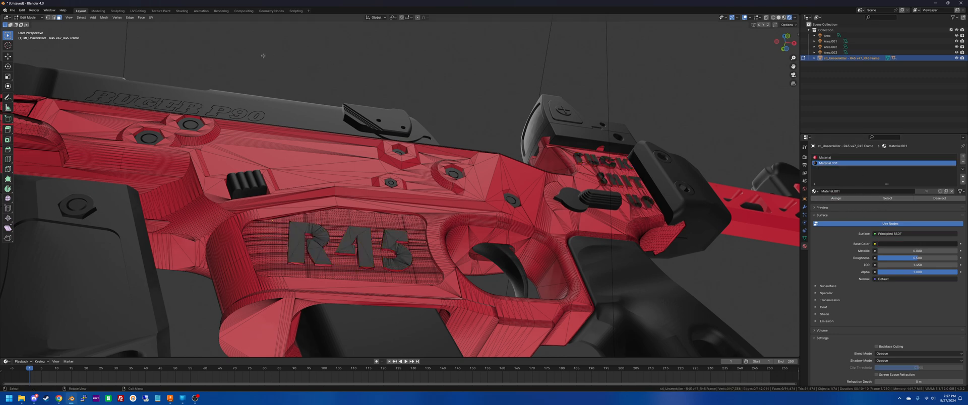
left_click(39, 18)
left_click(35, 24)
Deselect the frame and examine the black lettering and the coloured model from both sides.
left_click(337, 59)
scroll(337, 59, "down", 5)
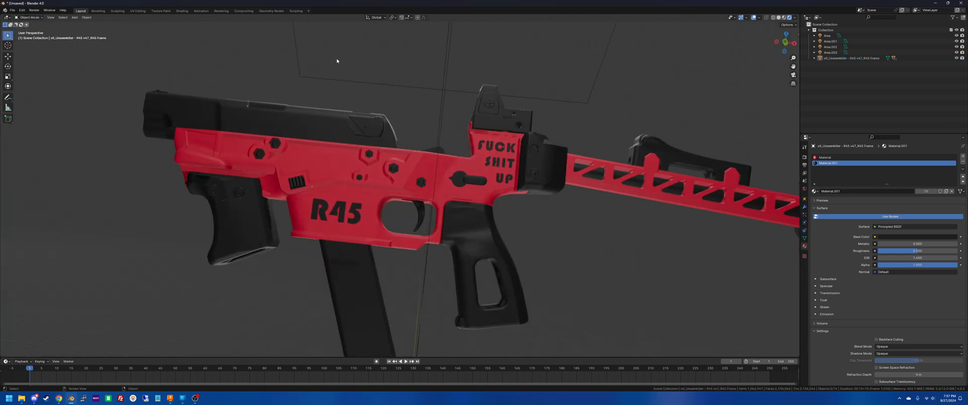
middle_click_drag(337, 59, 468, 60)
scroll(468, 59, "up", 5)
scroll(347, 112, "up", 3)
middle_click_drag(331, 129, 471, 147)
scroll(331, 129, "down", 10)
scroll(332, 130, "down", 5)
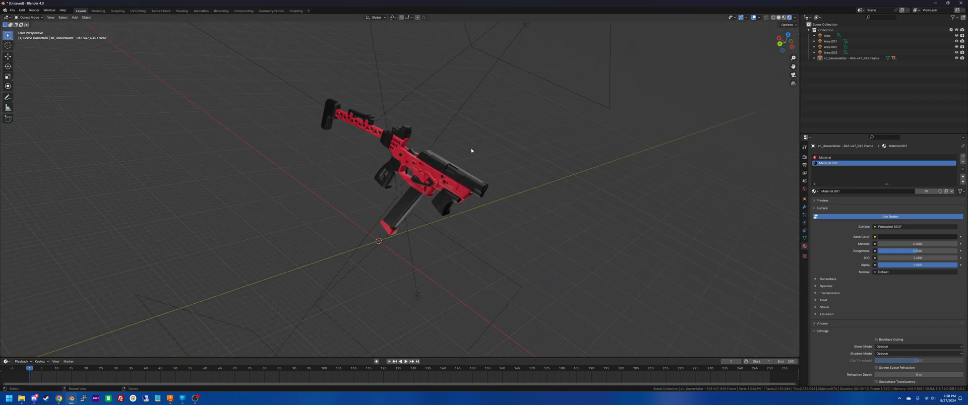
left_click(804, 156)
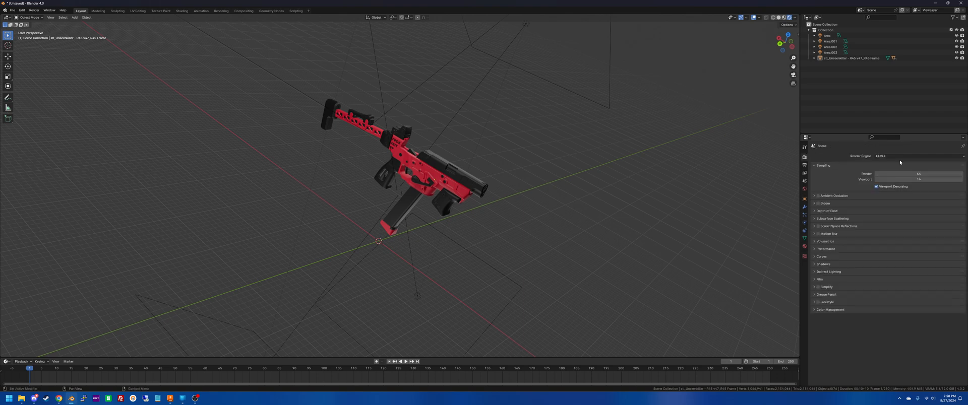
left_click(898, 157)
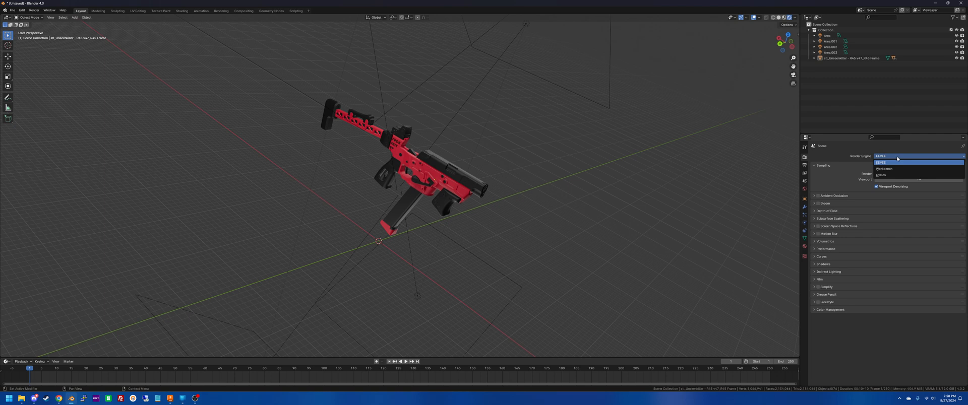
left_click(804, 148)
scroll(560, 374, "down", 3)
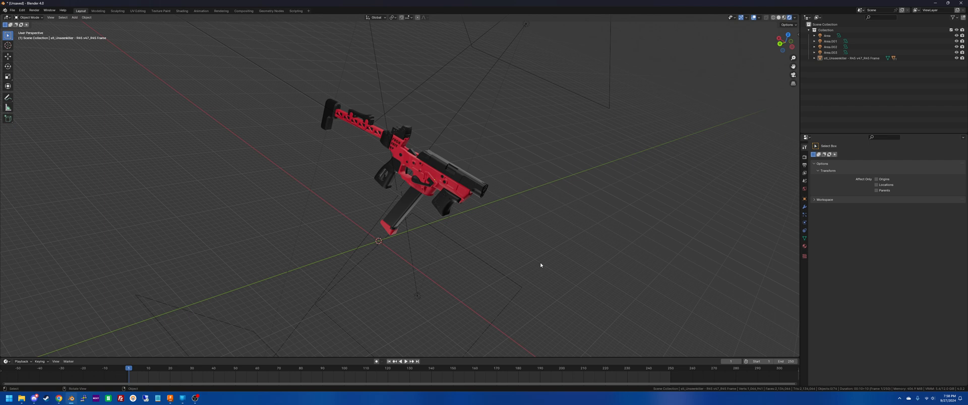
middle_click_drag(540, 262, 536, 264)
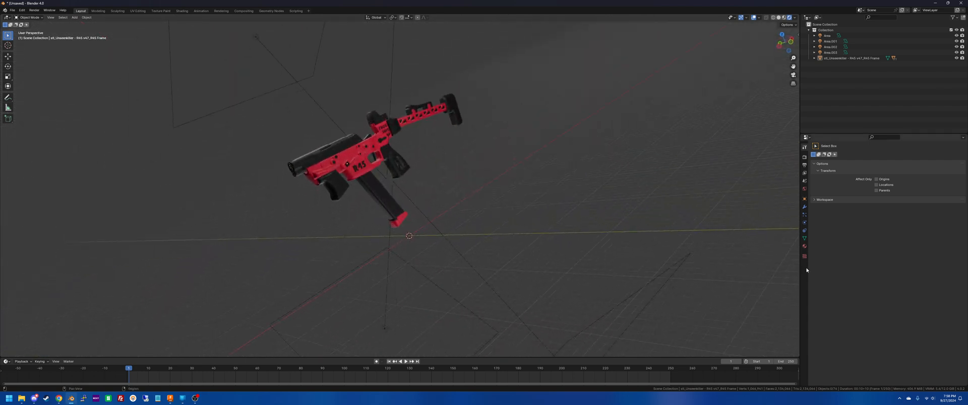
Set the scene's output frame rate to 30 fps.
left_click(805, 166)
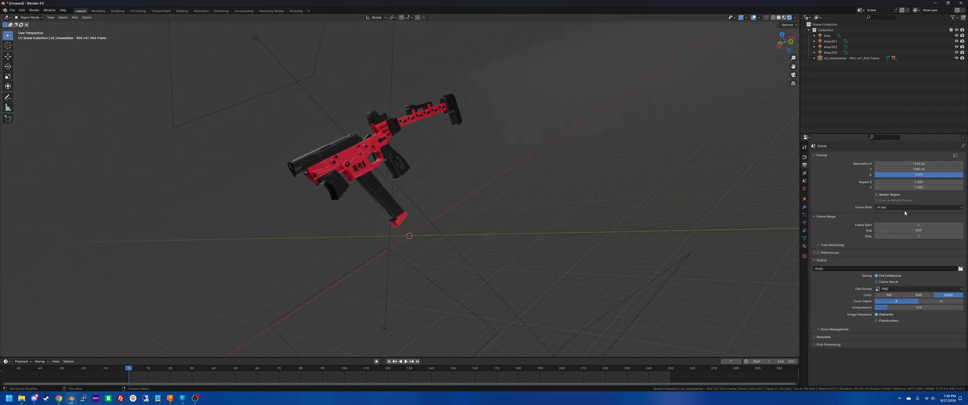
left_click(895, 208)
left_click(907, 236)
Switch to Calculator, divide 250 frames by 30 fps to get the animation length in seconds, and close it.
key("super")
type("calculator")
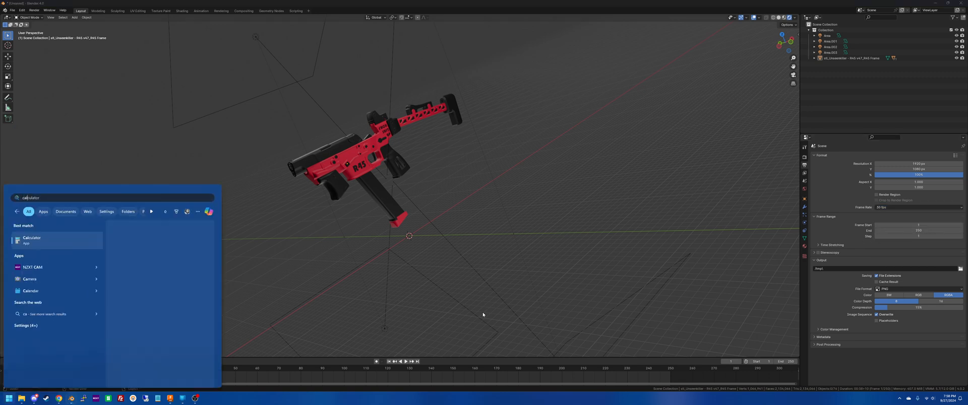
key("Return")
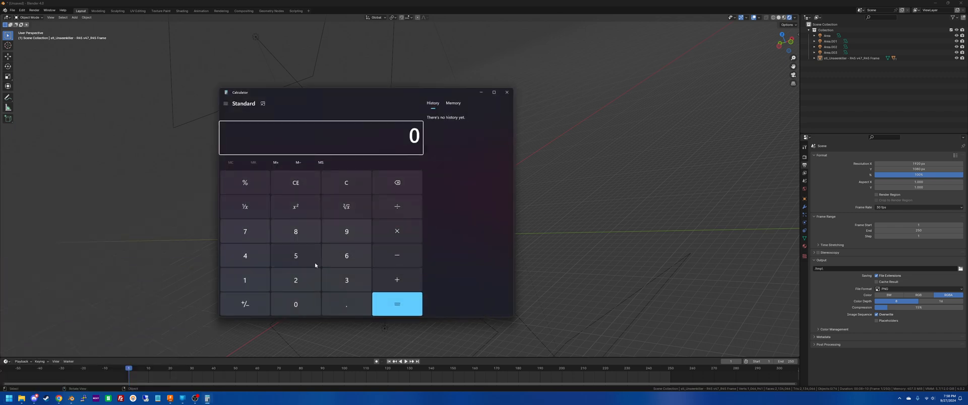
left_click(303, 287)
left_click(297, 256)
left_click(298, 304)
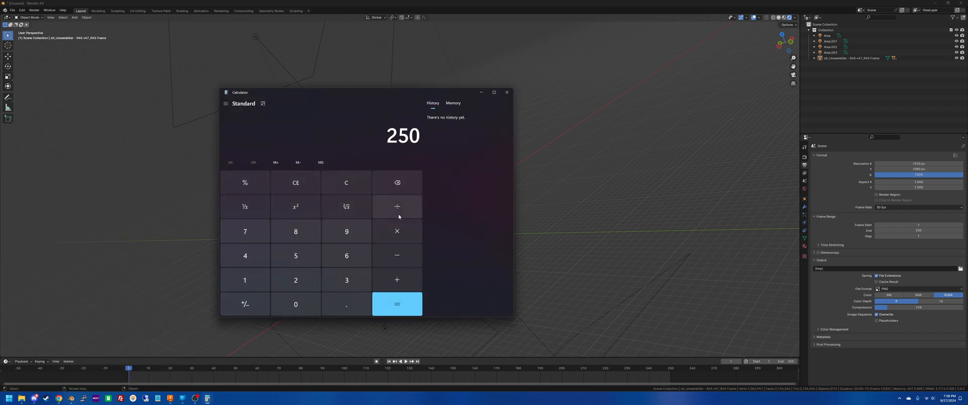
left_click(402, 206)
left_click(345, 280)
left_click(298, 304)
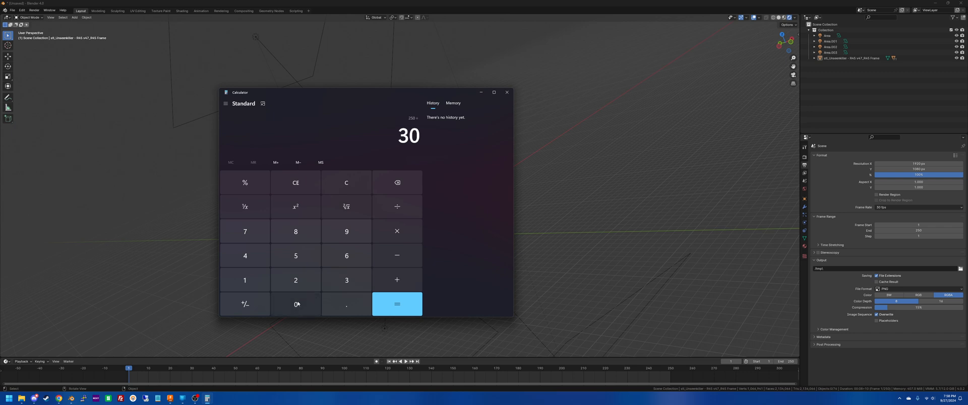
left_click(380, 307)
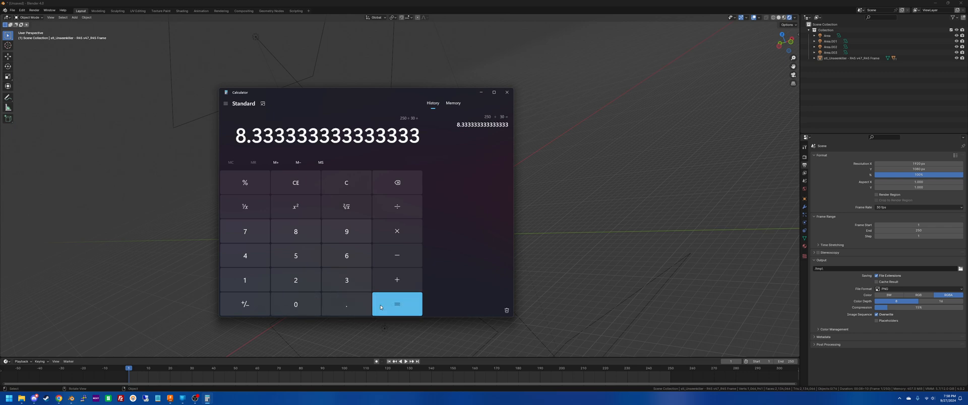
left_click(506, 92)
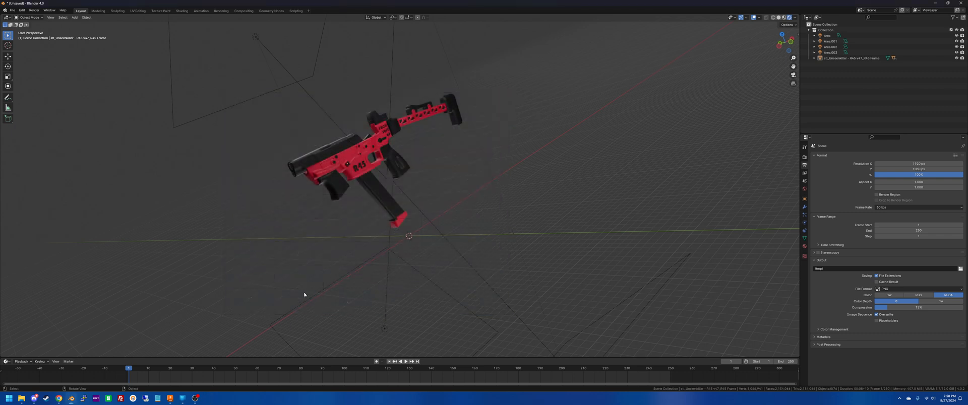
Hide the viewport overlays and examine the red and black model from both sides.
scroll(303, 295, "down", 5)
middle_click_drag(302, 295, 300, 296)
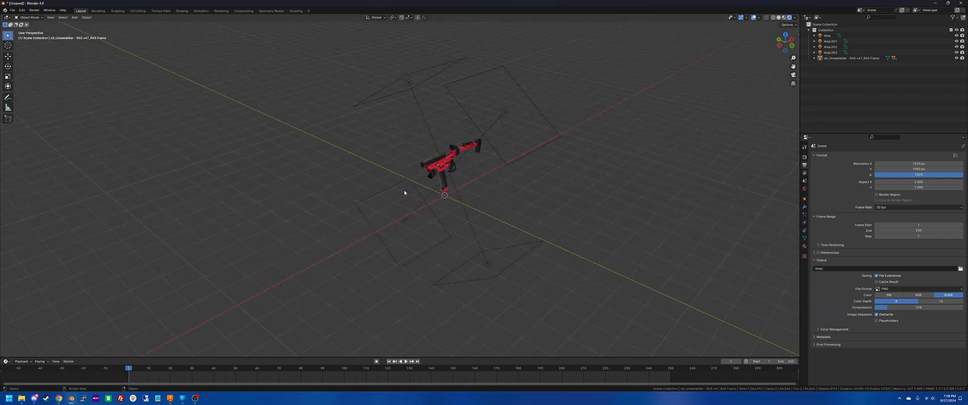
scroll(391, 207, "up", 10)
scroll(386, 213, "down", 4)
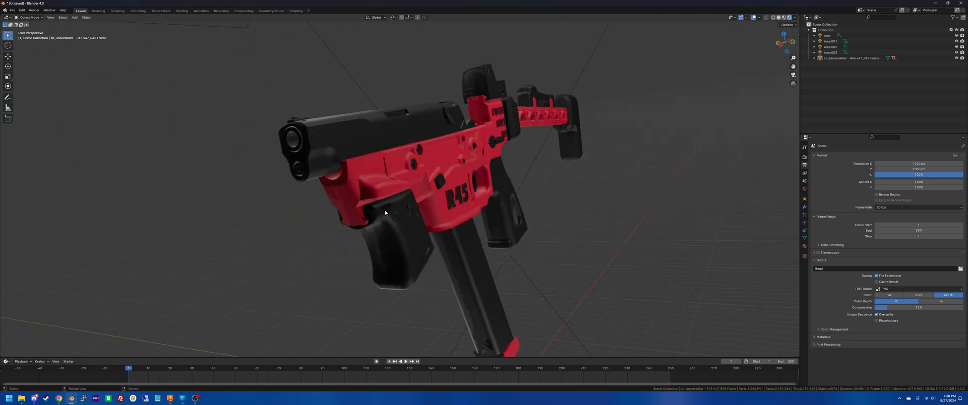
middle_click_drag(386, 213, 729, 46)
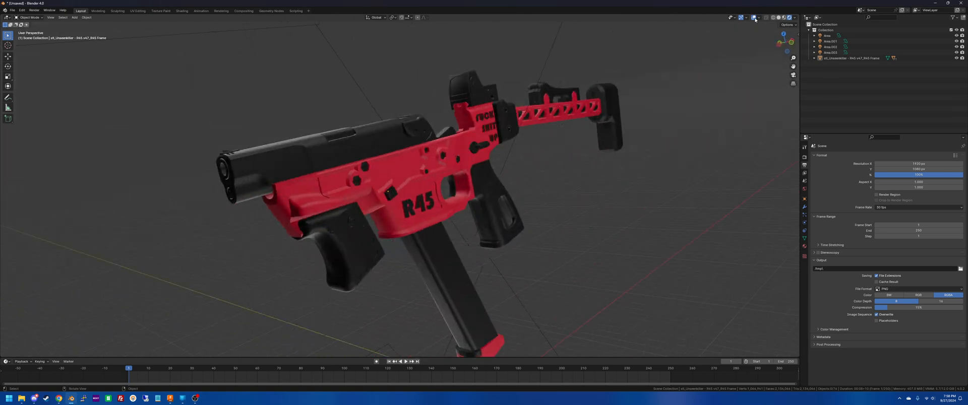
middle_click_drag(636, 204, 504, 206)
scroll(636, 204, "up", 5)
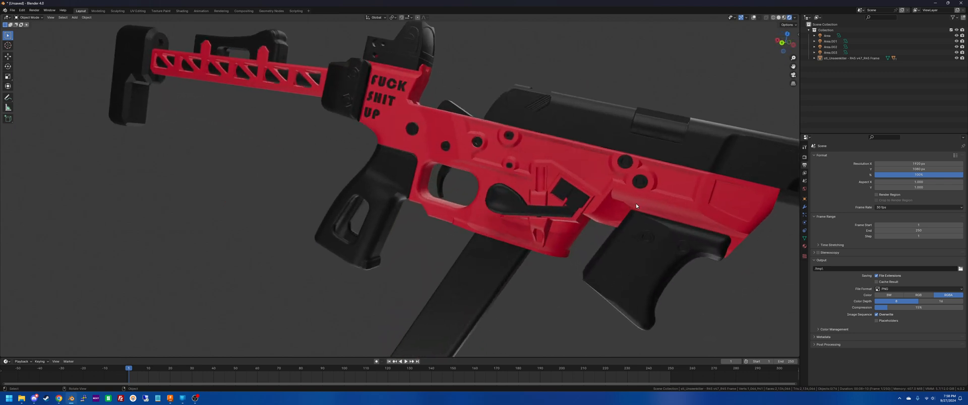
middle_click_drag(636, 204, 423, 202)
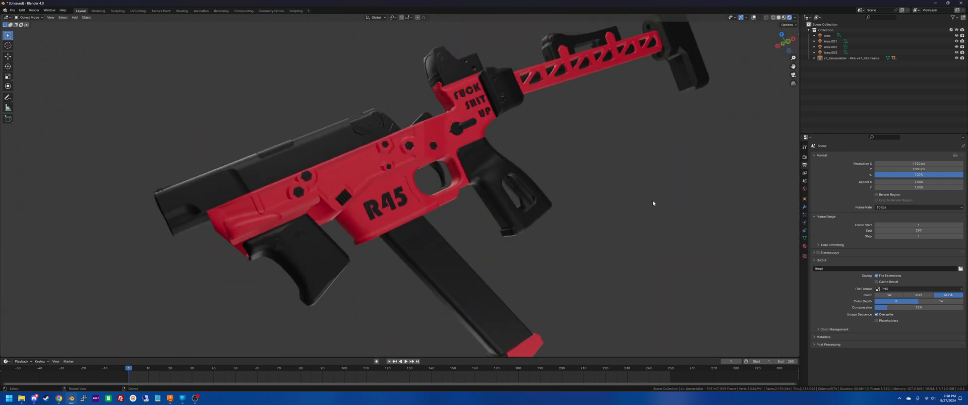
Change the world background color to a dark purple.
left_click(805, 189)
left_click(905, 194)
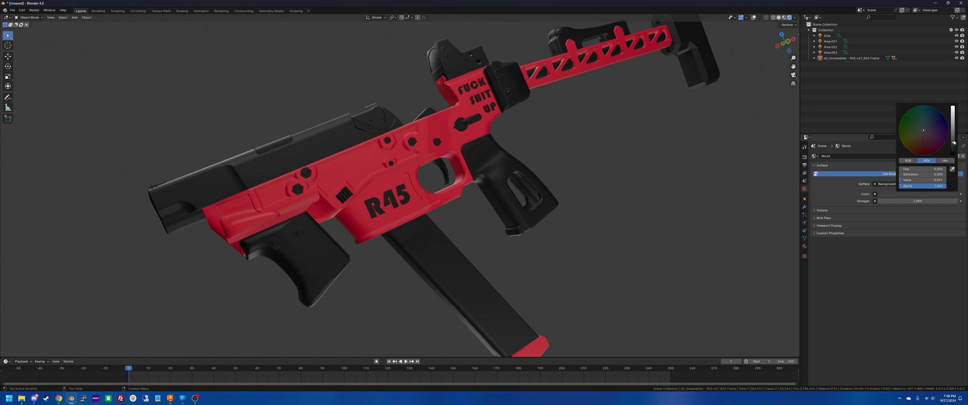
mouse_move(953, 143)
left_mouse_down()
mouse_move(953, 151)
mouse_move(923, 133)
mouse_move(934, 145)
mouse_move(953, 141)
left_mouse_up()
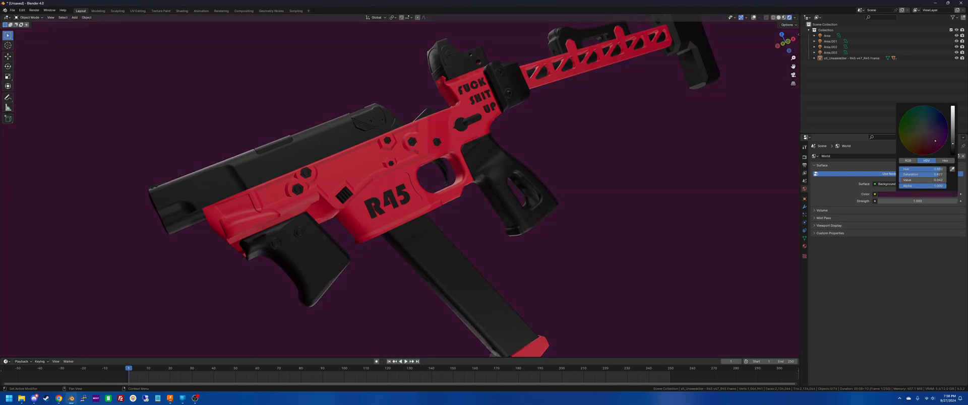
Show the viewport overlays again and add a camera to the scene.
middle_click_drag(646, 198, 441, 242)
scroll(559, 210, "down", 6)
left_click(752, 18)
scroll(529, 205, "up", 2)
key("shift+a")
mouse_move(430, 179)
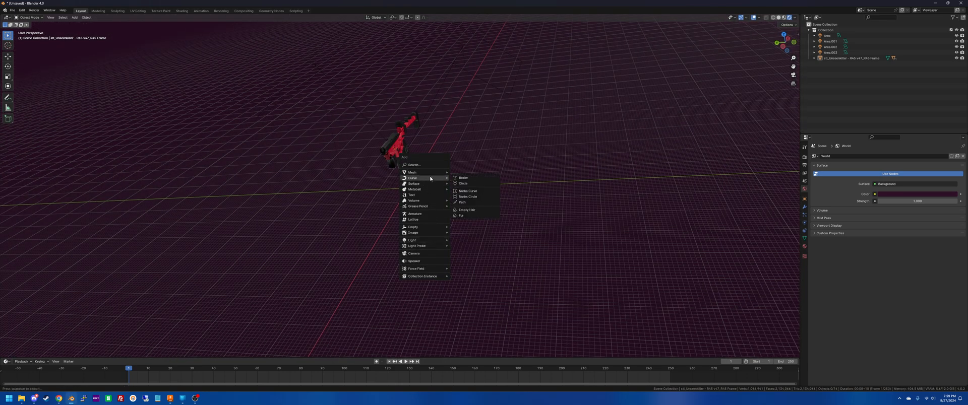
left_click(424, 255)
Move the camera away from the origin, look through it and fly it until the model's muzzle end fills the frame.
middle_click_drag(443, 220, 439, 214)
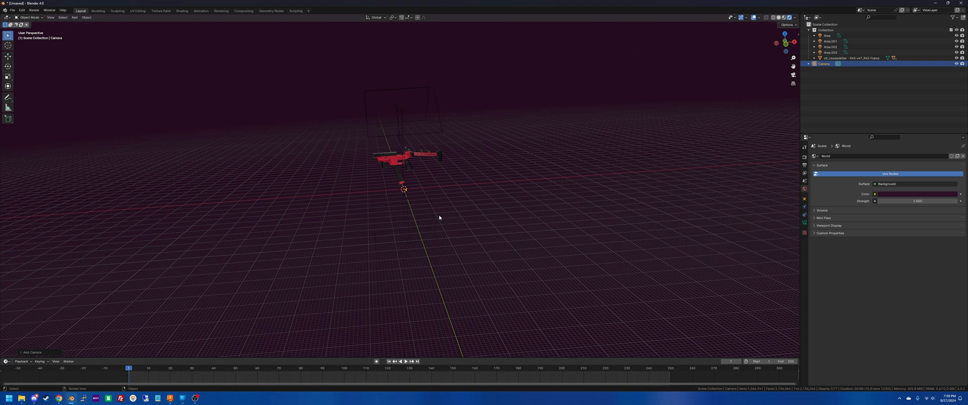
key("g")
left_click(331, 178)
key("KP_0")
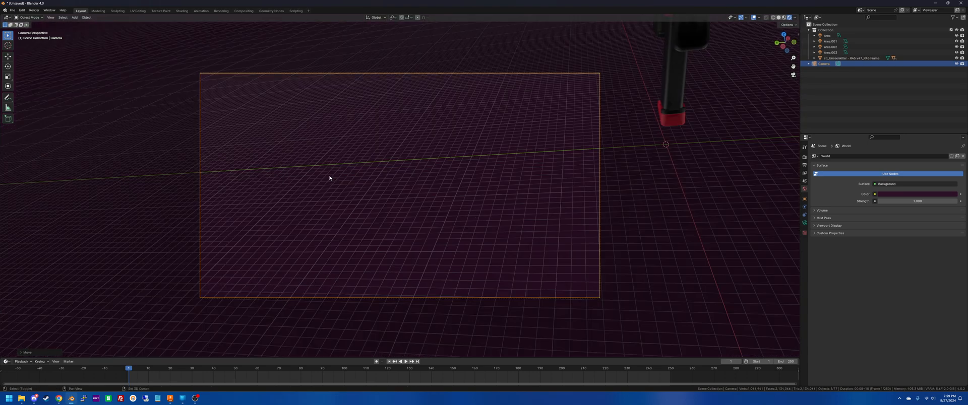
key("shift+grave")
left_click(329, 178)
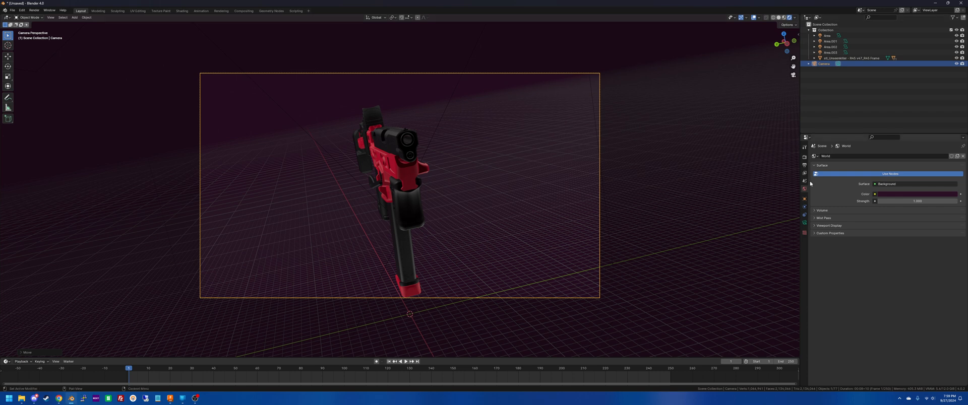
Set the camera's rotation to 90° on X, 0° on Y and 0° on Z.
left_click(804, 201)
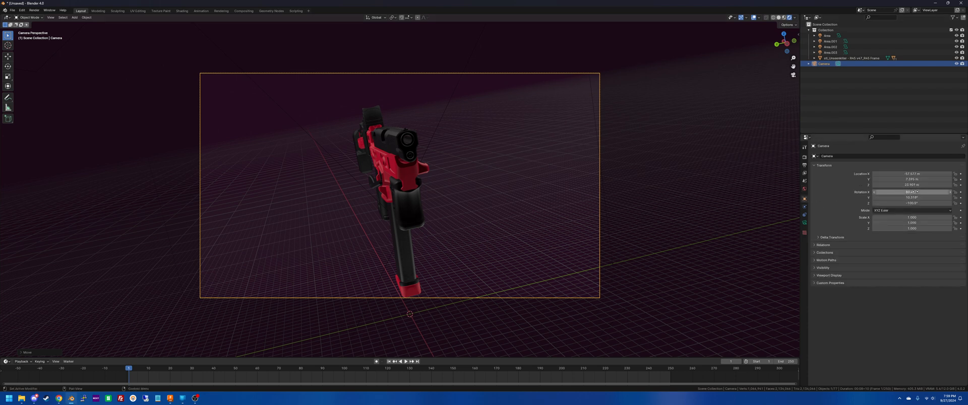
key("Return")
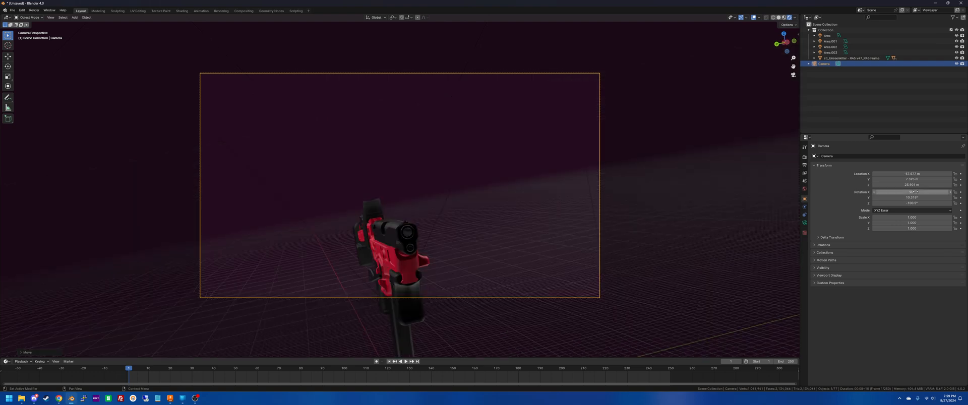
type("0")
key("Return")
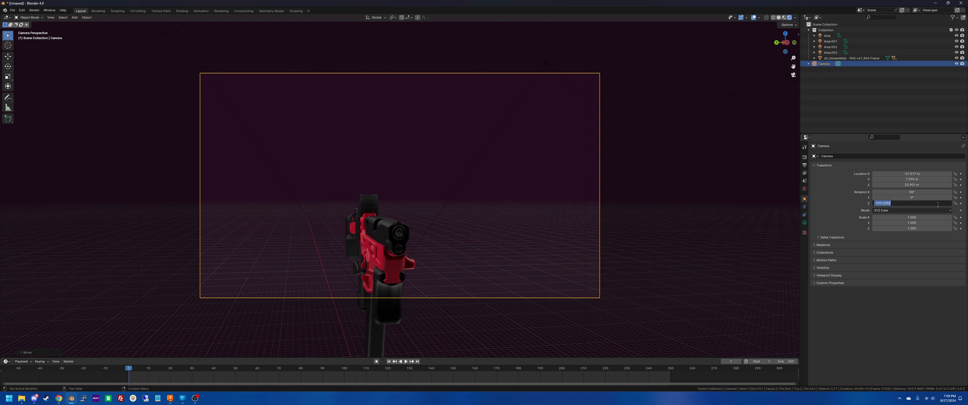
left_click(937, 204)
type("0")
key("Return")
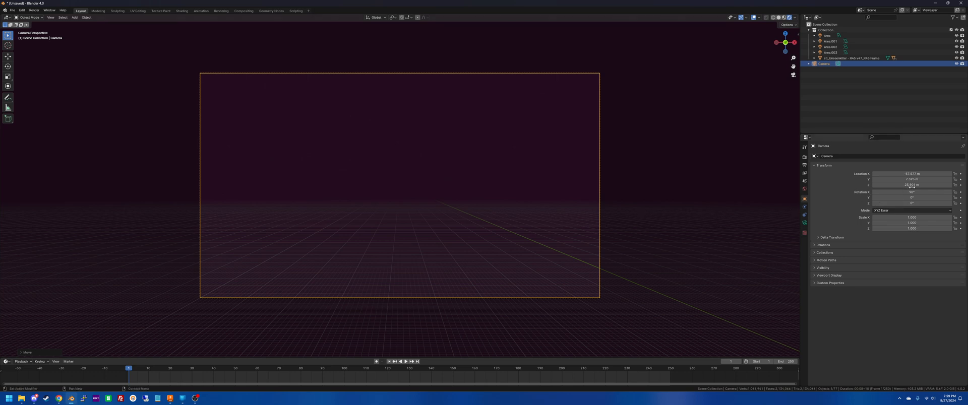
Set the camera's Z rotation to -90° and adjust its location until the model is seen front-on in the frame.
left_click_drag(911, 184, 862, 205)
key("ctrl+z")
key("ctrl+z")
left_click(896, 204)
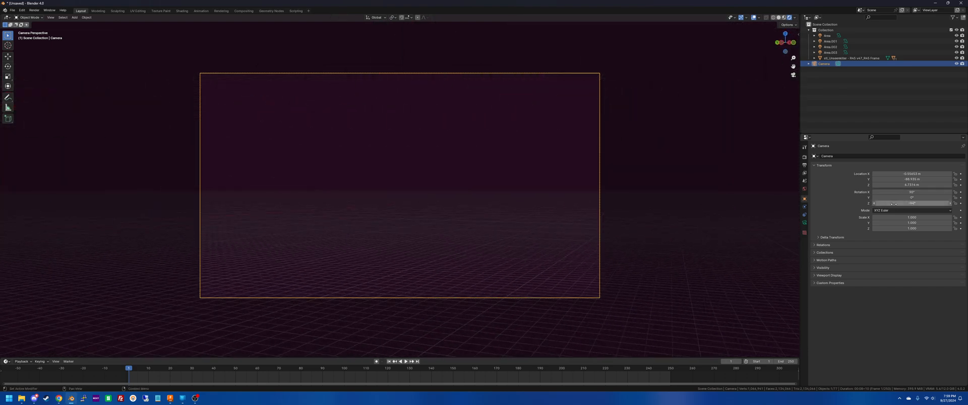
key("Return")
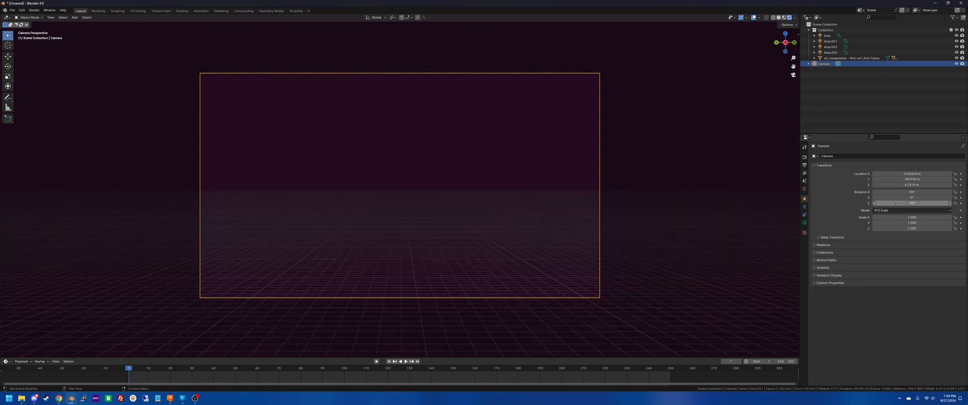
mouse_move(911, 173)
left_mouse_down()
mouse_move(869, 174)
mouse_move(945, 180)
mouse_move(922, 185)
left_mouse_up()
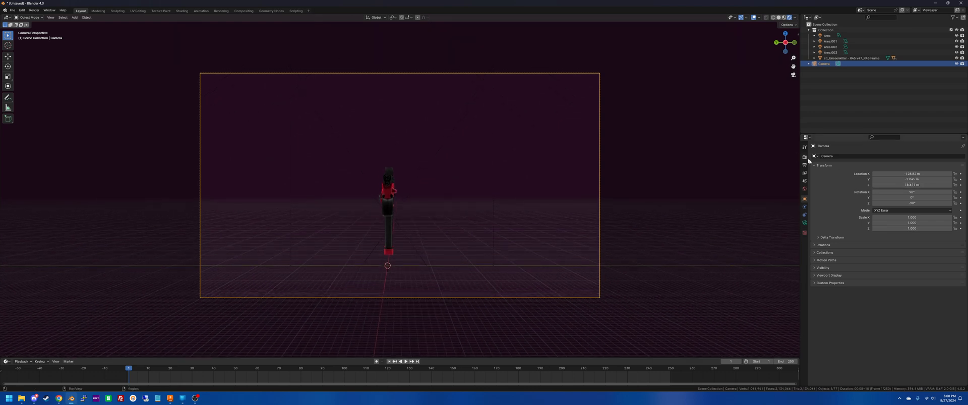
Set the output resolution to a portrait format of 1080 by 1920 px.
left_click(804, 157)
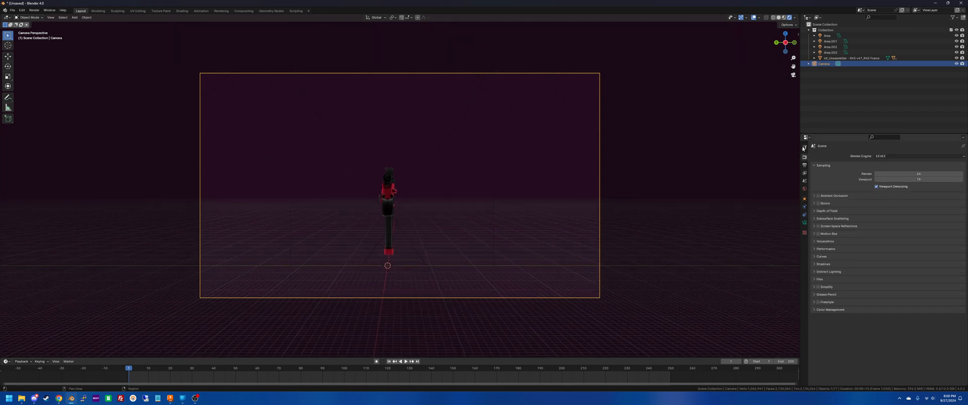
left_click(804, 165)
left_click(905, 164)
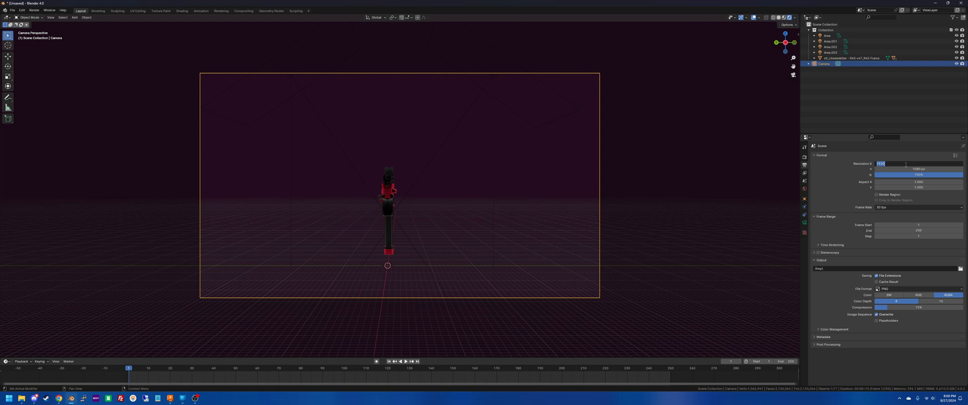
type("1080")
key("Tab")
type("192")
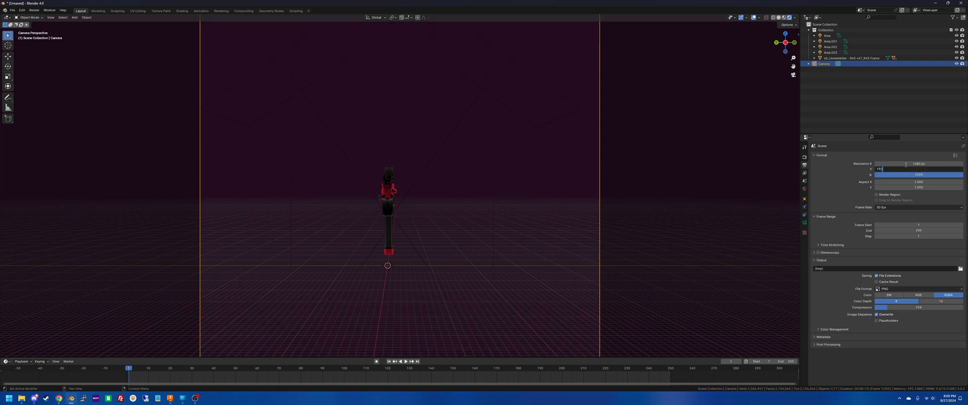
type("0")
key("Return")
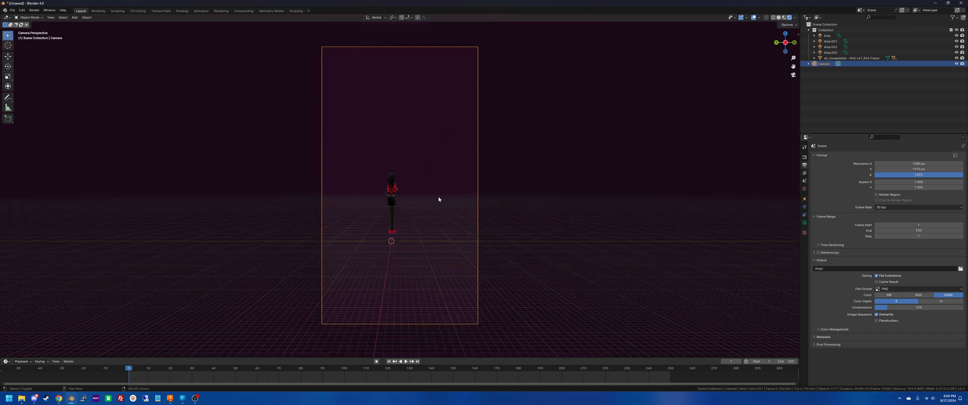
middle_click_drag(439, 201, 466, 201, "shift")
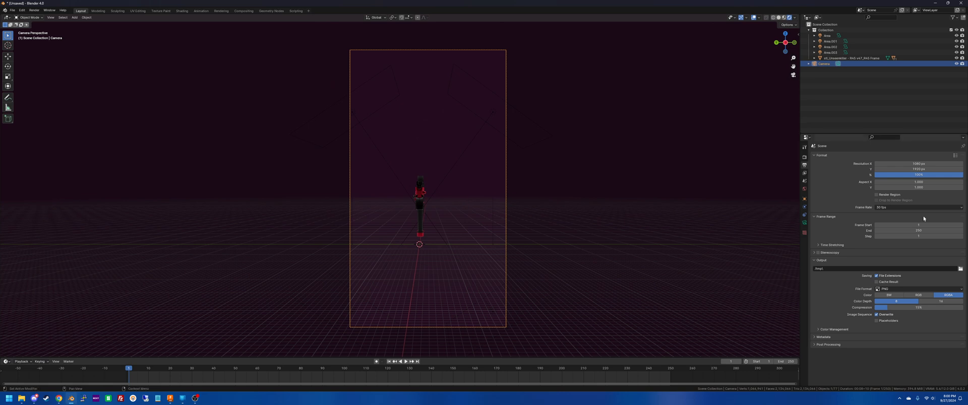
Fly the camera closer to the model so it appears larger near the middle of the portrait frame.
left_click(804, 199)
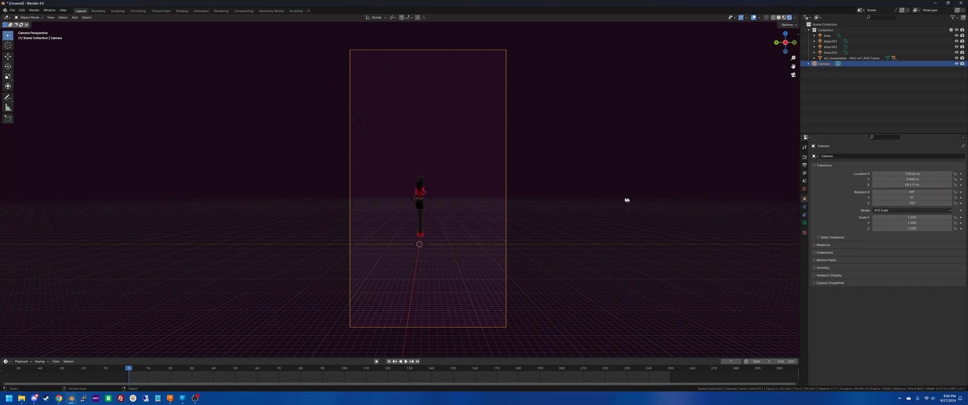
key("shift+grave")
key("w")
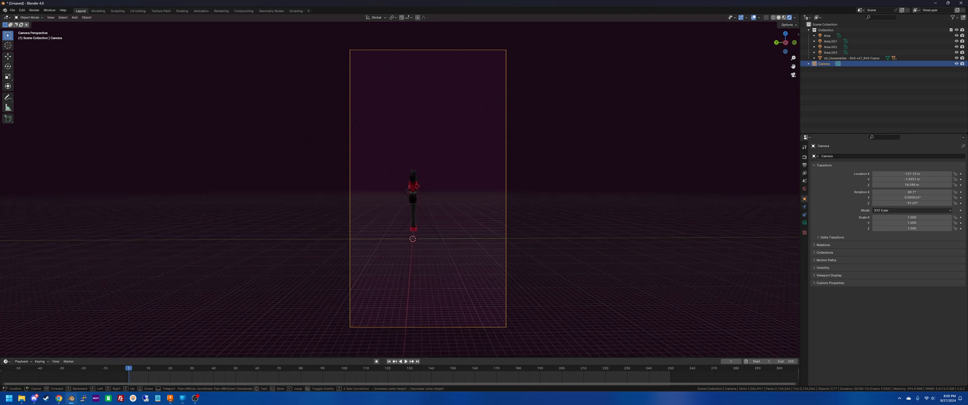
key("w")
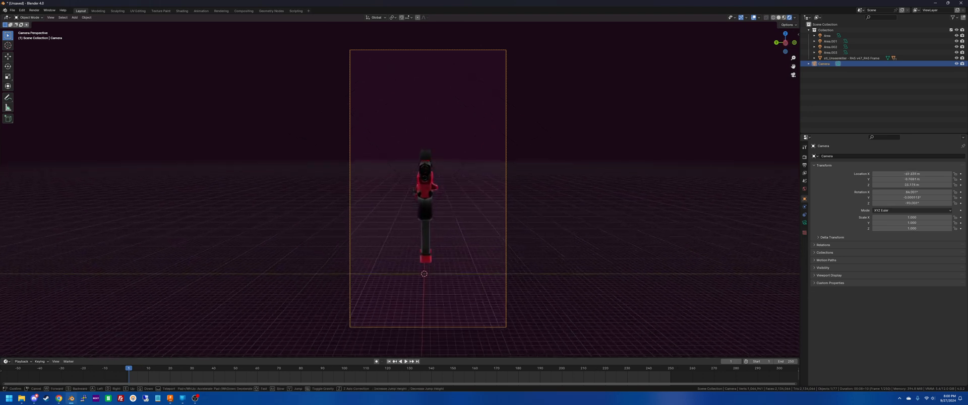
key("a")
key("s")
key("e")
key("d")
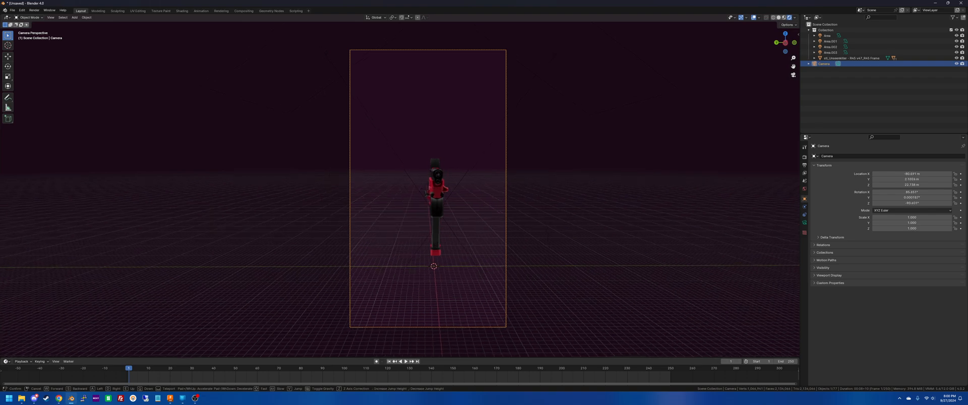
left_click(787, 54)
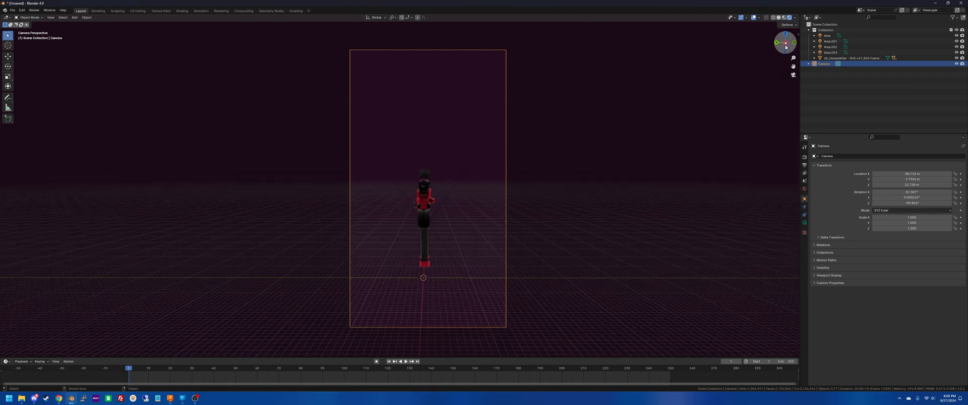
Set the camera's rotation to 90° on X, 0° on Y and -90° on Z, and adjust its Y and Z location to center the model.
left_click(906, 193)
type("90")
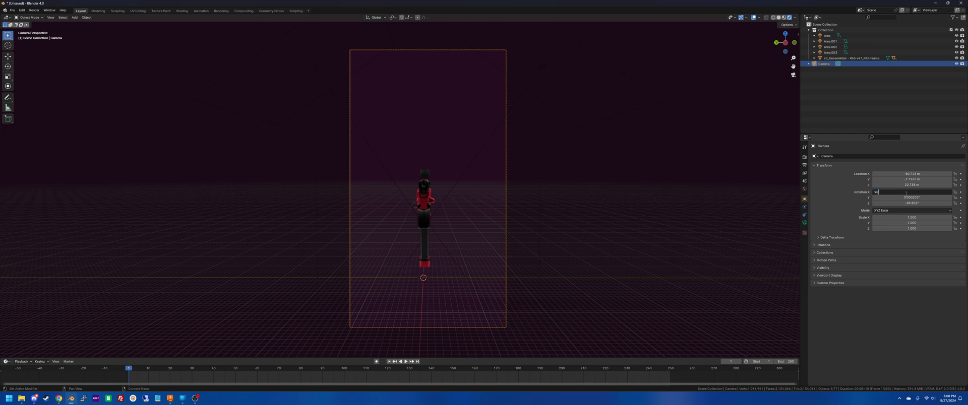
key("Return")
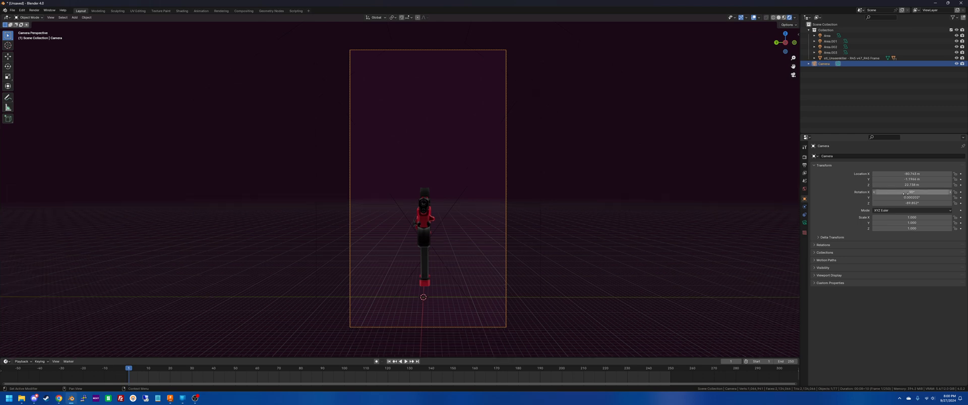
left_click(905, 198)
type("0")
key("Return")
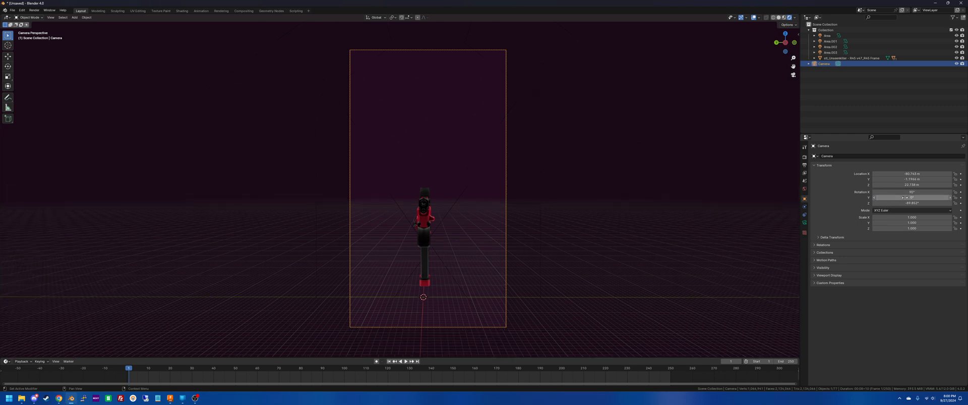
left_click(911, 203)
type("0")
key("Return")
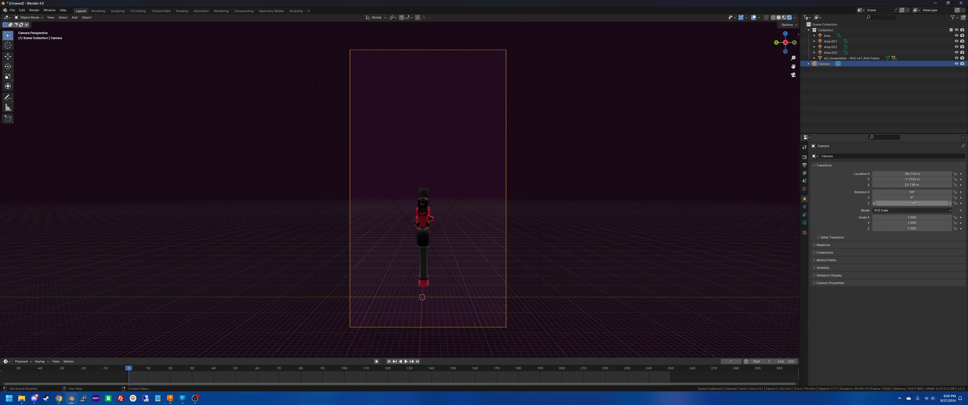
left_click_drag(911, 179, 879, 184)
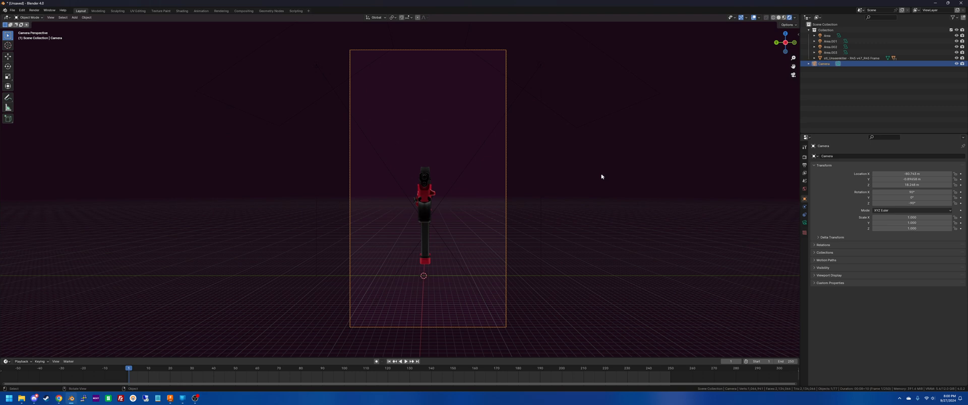
Try posing the R45 model by rotating it about the global Y axis and the global Z axis.
left_click(422, 198)
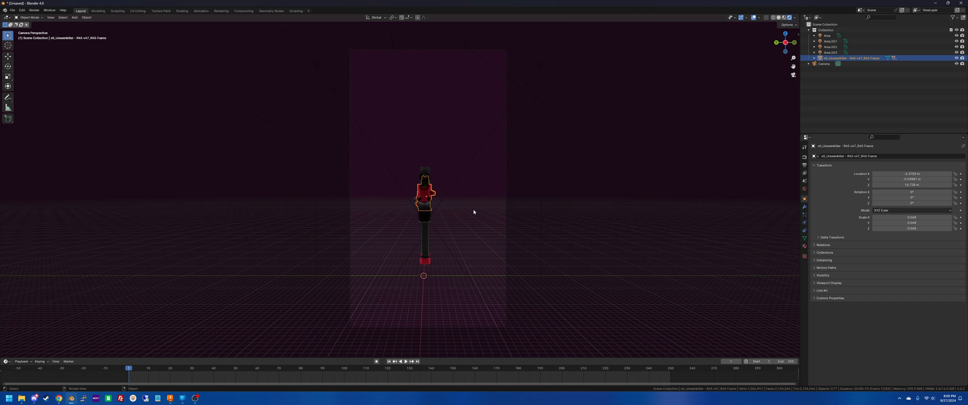
key("r")
key("z")
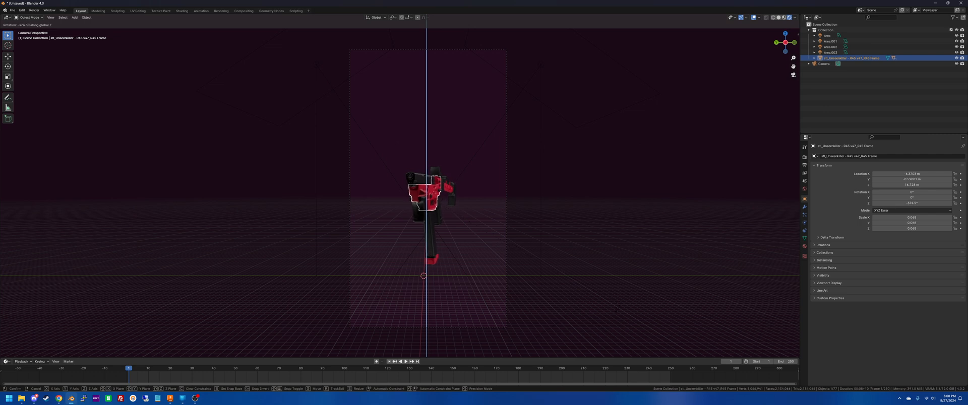
key("y")
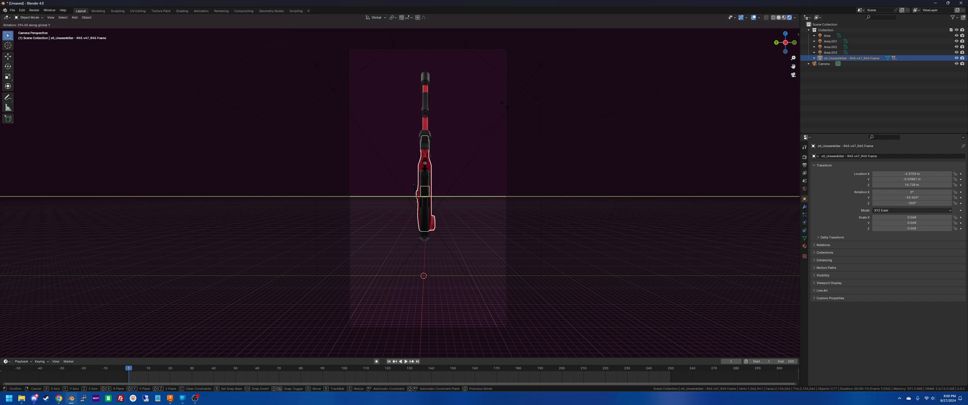
left_click(504, 107)
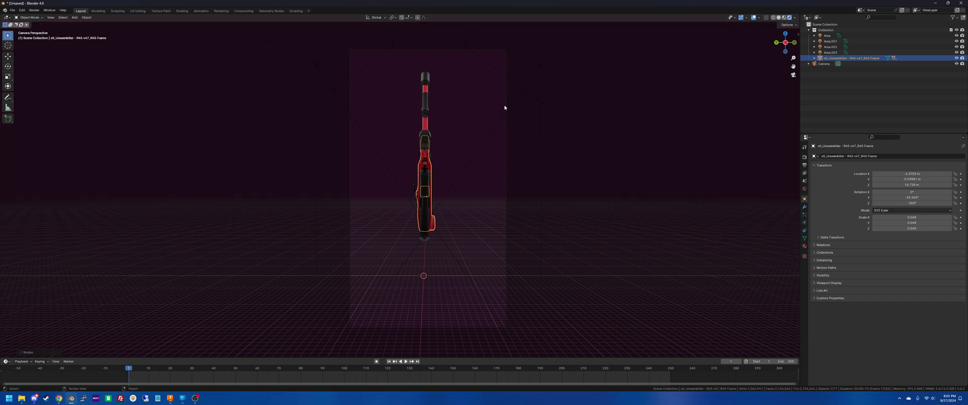
key("z")
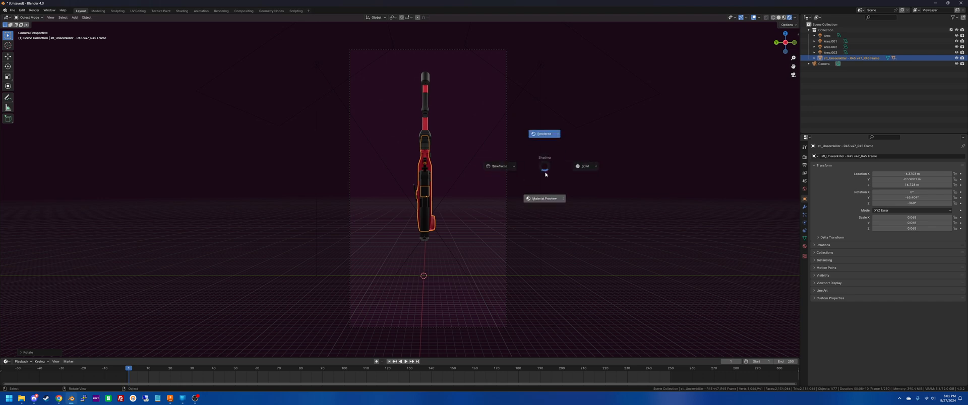
key("Escape")
key("r")
key("z")
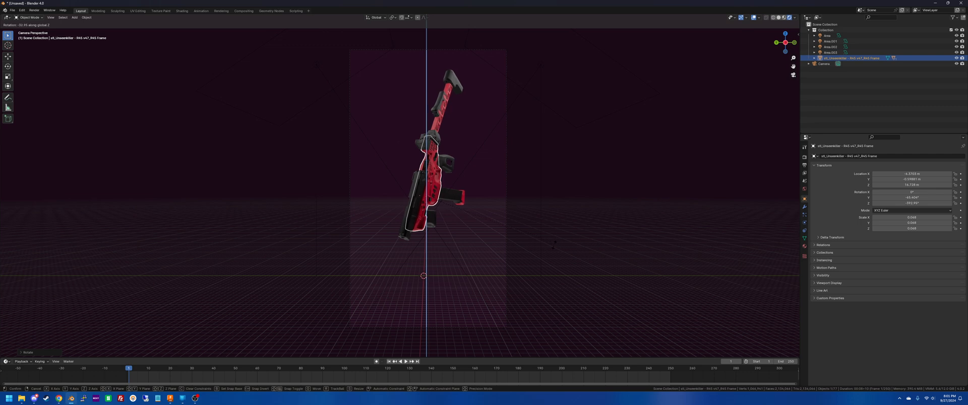
key("Escape")
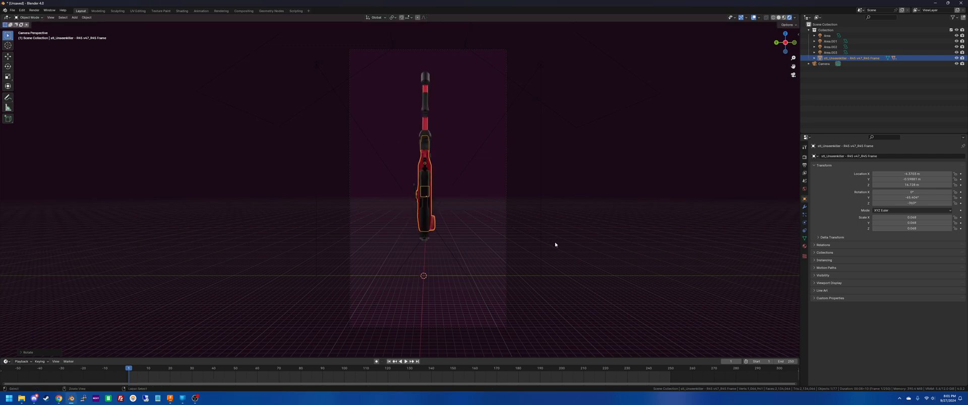
Clear the model's rotation, and rotate it about global Y and global Z into a diagonal three-quarter pose.
key("alt+r")
key("r")
key("y")
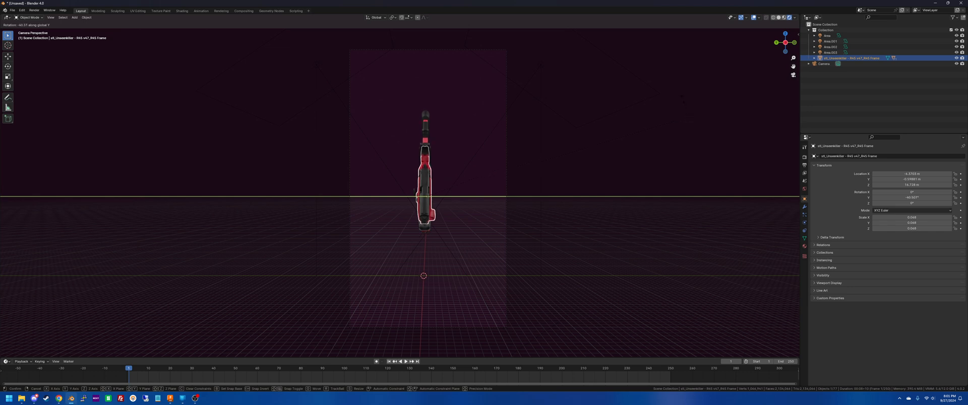
left_click(688, 113)
key("r")
key("z")
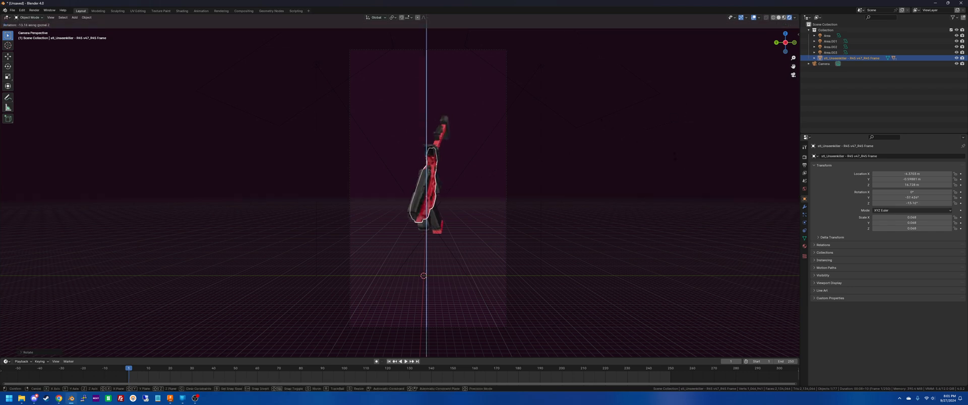
key("Return")
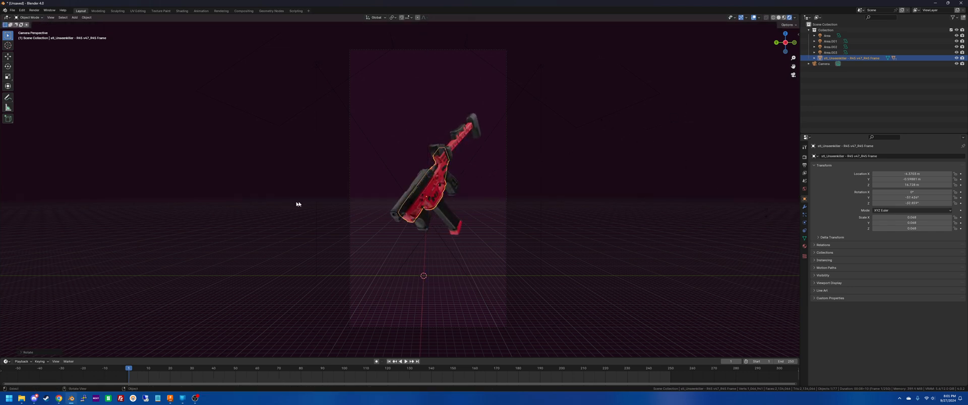
Move the posed model to the middle of the camera frame and hide the viewport overlays.
key("g")
left_click(411, 218)
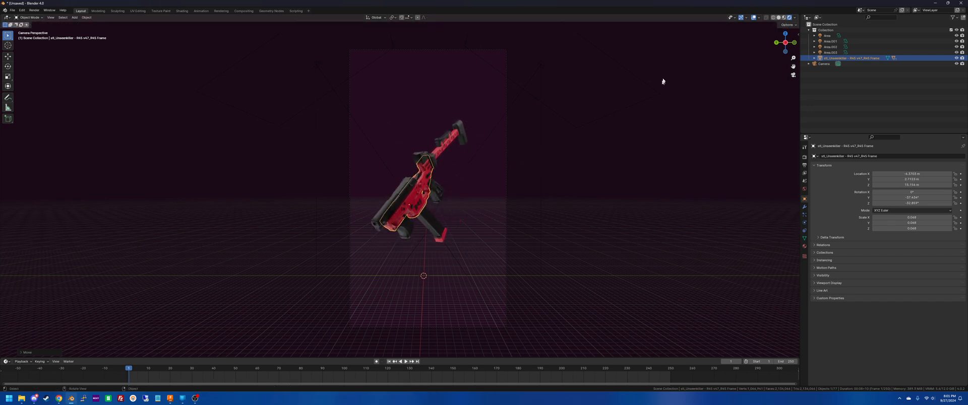
left_click(753, 18)
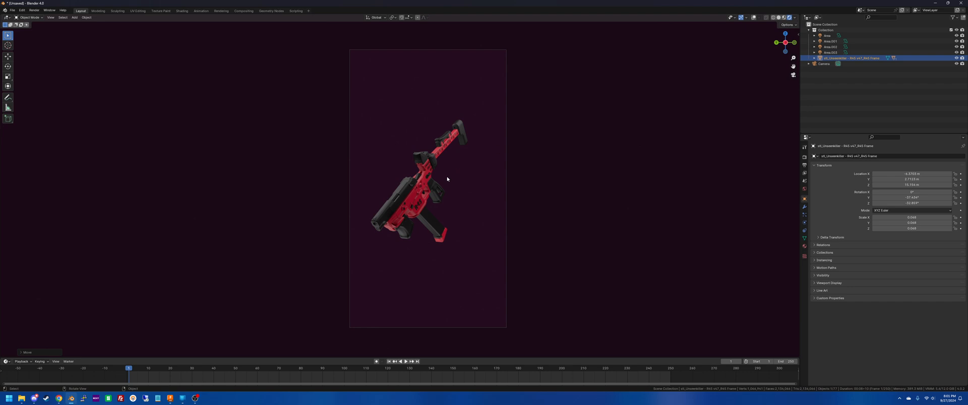
scroll(443, 188, "up", 2)
scroll(441, 194, "down", 3)
scroll(440, 194, "up", 2)
scroll(439, 195, "down", 1)
Enable auto keying and keyframe the model's X, Y and Z location and rotation at frame 1.
left_click(960, 174)
left_click(960, 179)
left_click(960, 185)
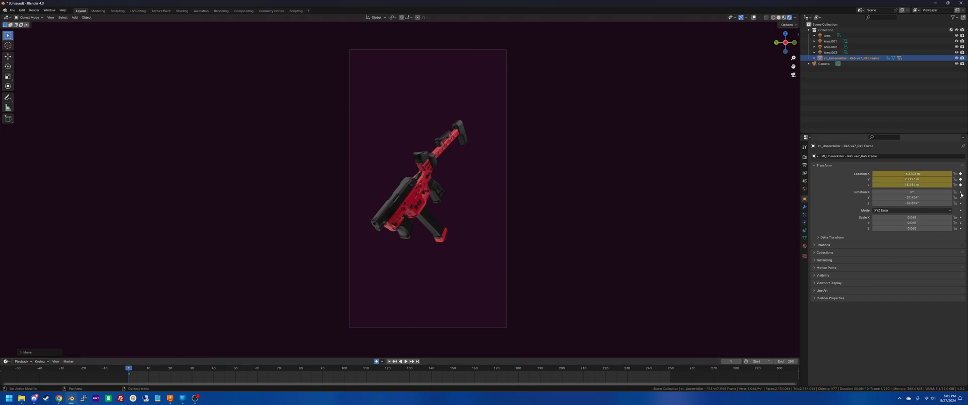
left_click(960, 192)
left_click(961, 197)
left_click(960, 203)
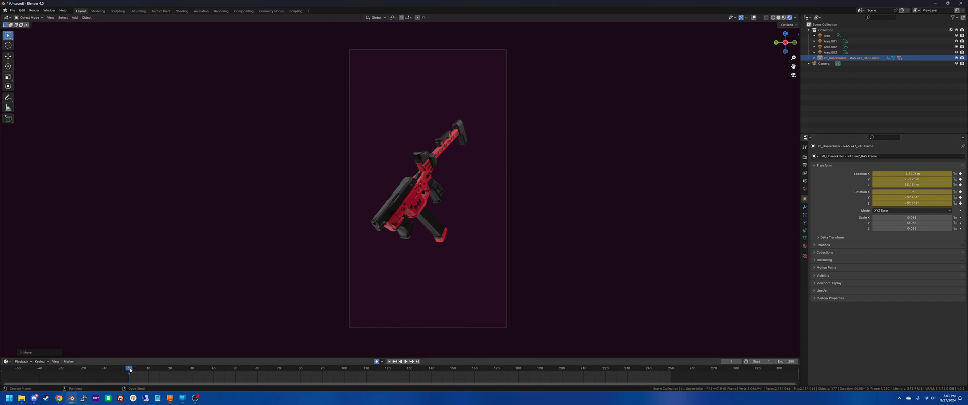
Copy the model's frame 1 keyframes and paste them at frame 251, just past the end of the animation.
left_click(417, 362)
scroll(707, 372, "up", 5)
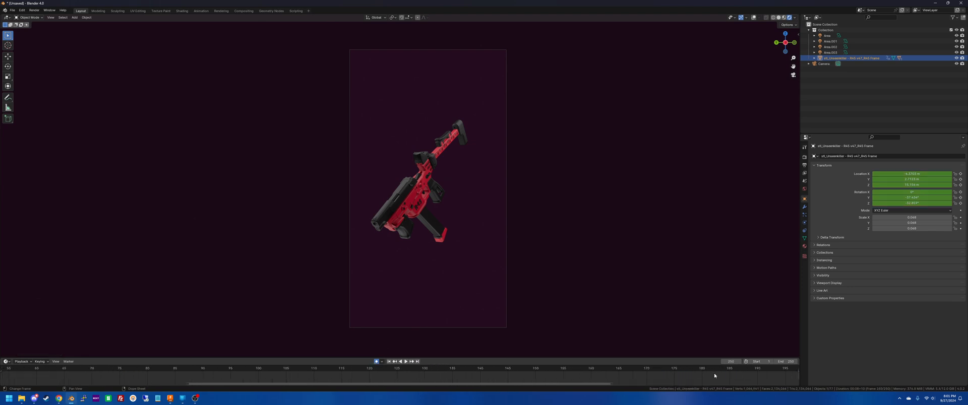
scroll(424, 370, "up", 4)
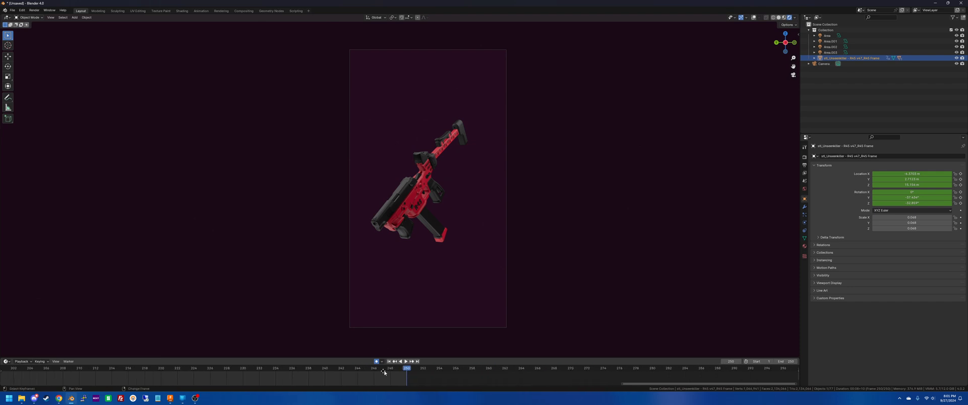
key("space")
key("space")
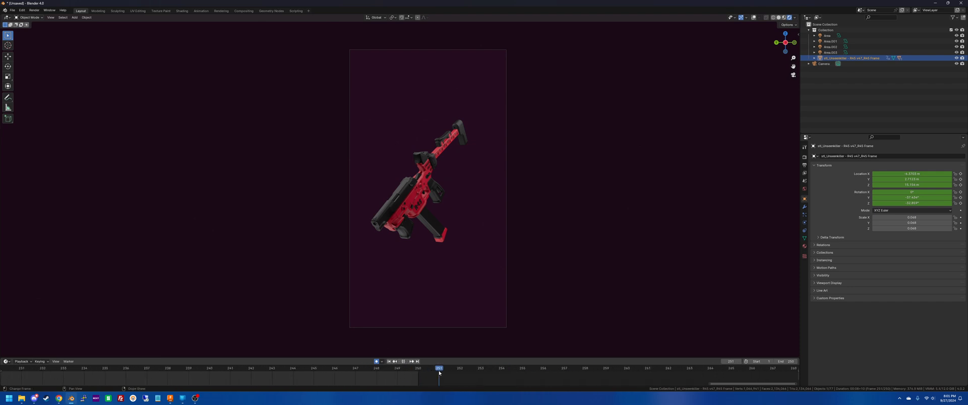
scroll(372, 378, "down", 9)
scroll(371, 378, "down", 10)
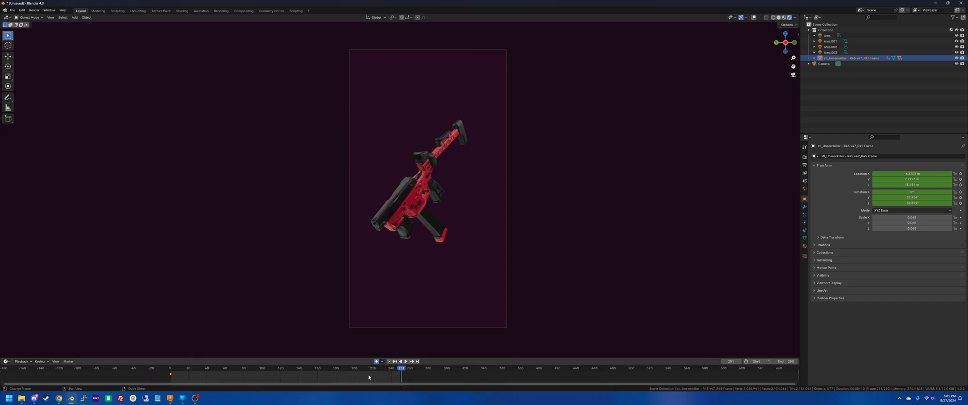
middle_click_drag(359, 374, 408, 372)
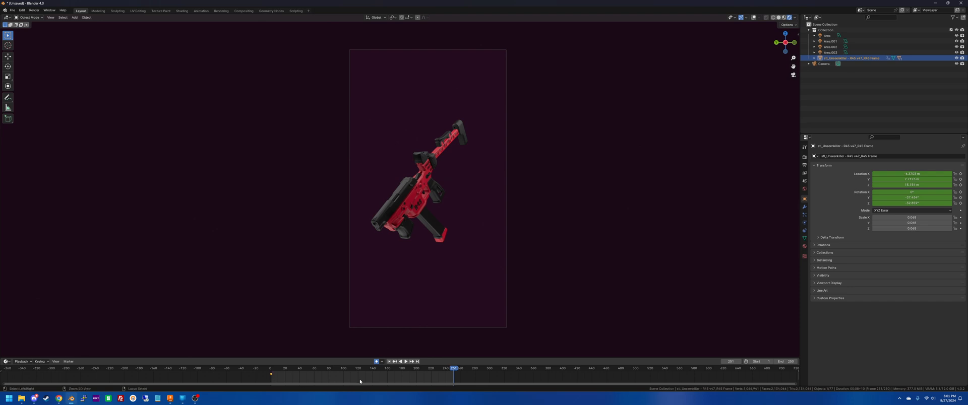
key("ctrl+v")
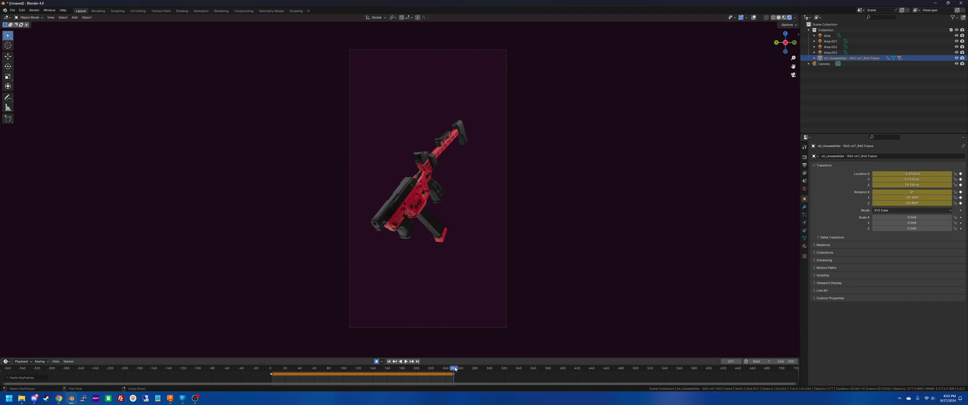
Show the viewport overlays and, at frame 125, lower the model along global Z by about 7.5 m.
key("space")
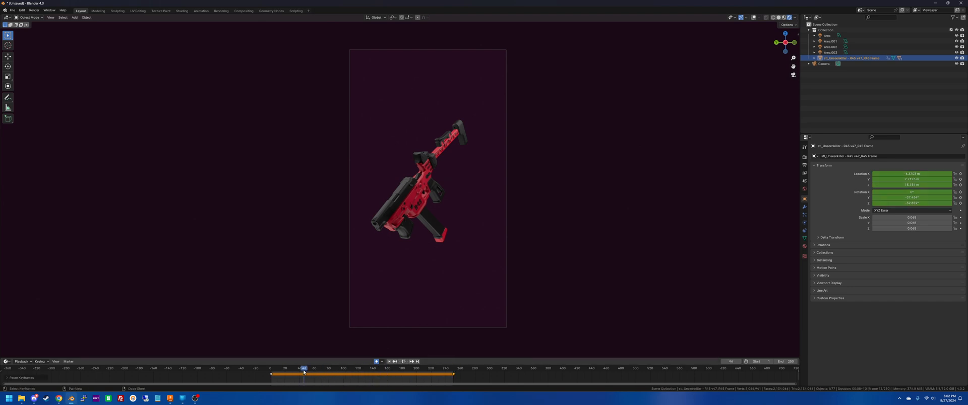
key("space")
left_click_drag(328, 368, 362, 372)
left_click(753, 17)
left_click(483, 256)
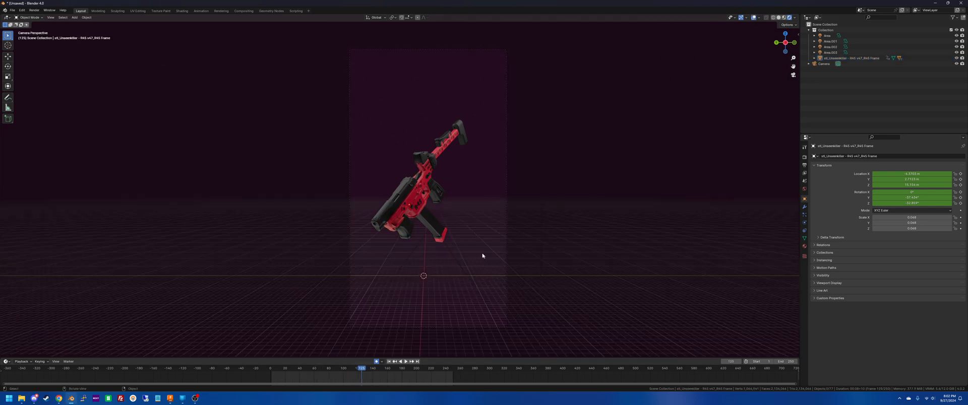
left_click(414, 215)
key("g")
key("z")
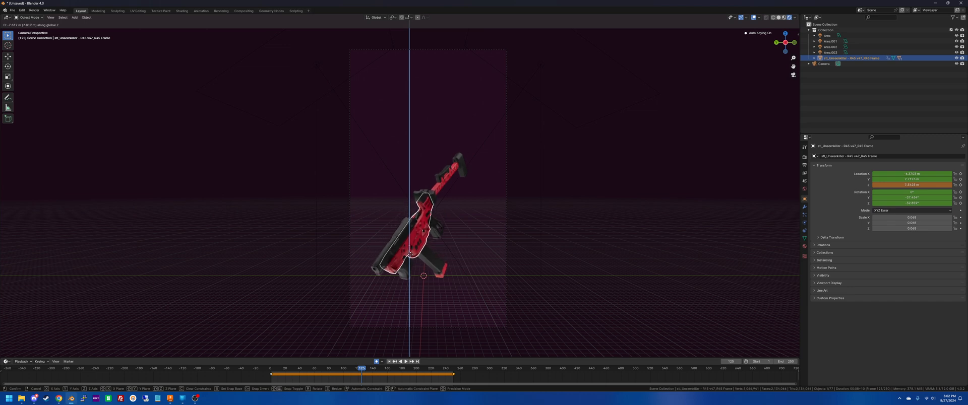
left_click(411, 255)
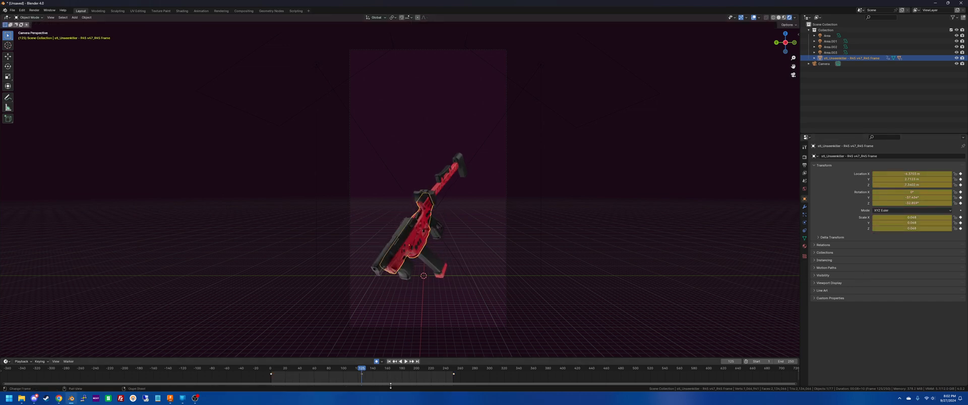
Remove the model's keyframes at frame 125 for scale, rotation, and X and Y location.
scroll(434, 379, "up", 5)
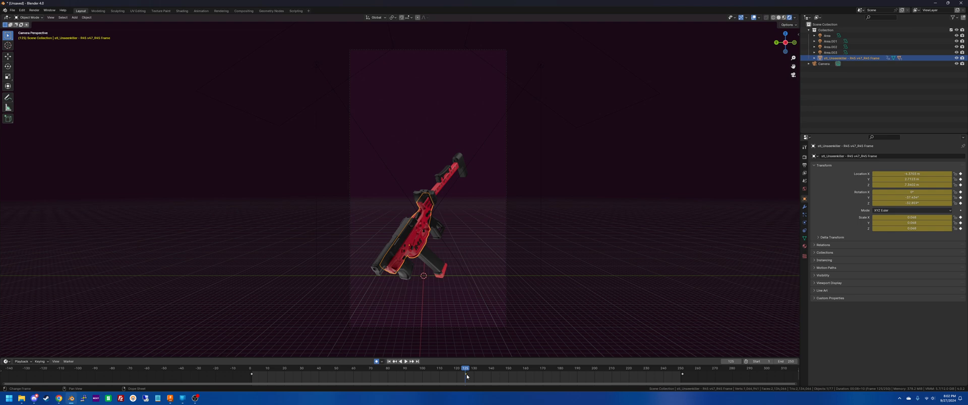
left_click(960, 229)
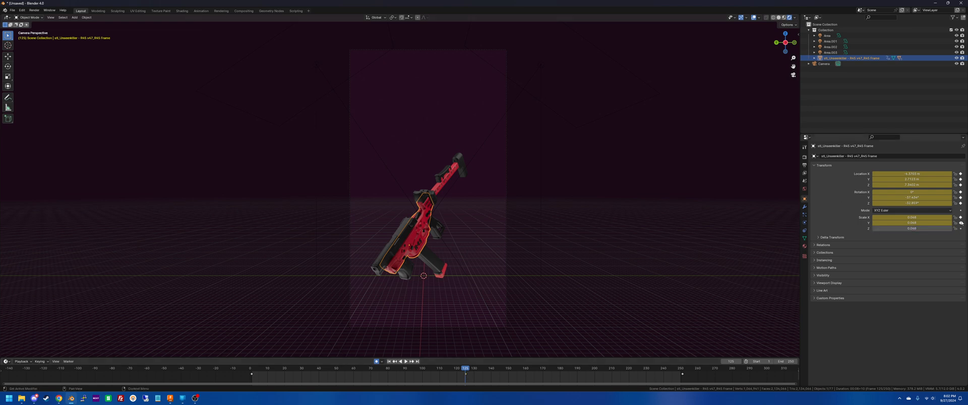
left_click(961, 223)
left_click(961, 217)
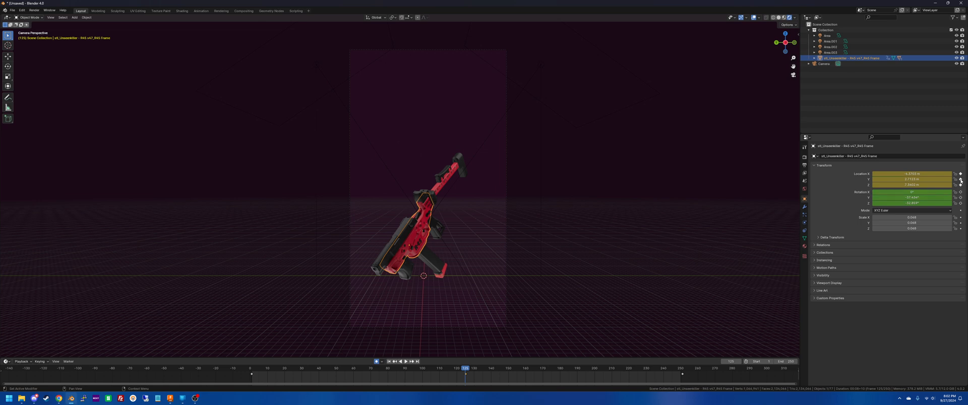
left_click(585, 213)
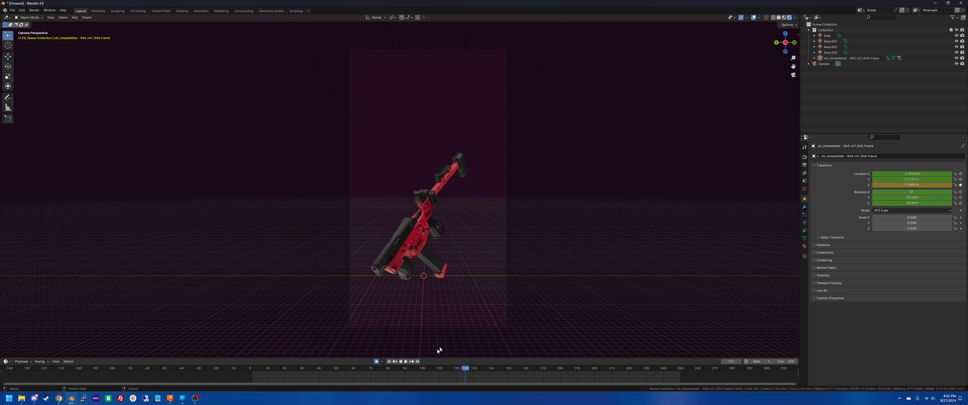
Play and scrub the animation past frame 125 to check the vertical movement, and reselect the model.
key("space")
left_click_drag(463, 373, 487, 375)
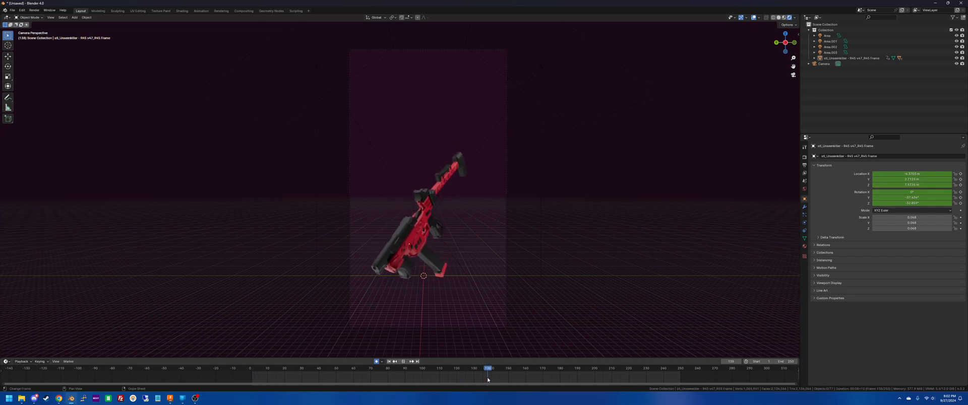
key("space")
left_click(422, 244)
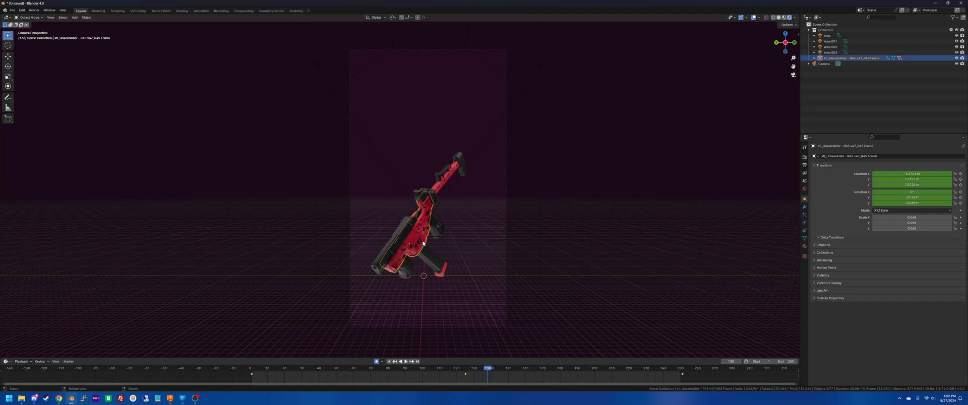
At frame 64, rotate the model about global Z by about 66° to swing its stock to the opposite side.
left_click_drag(487, 369, 360, 372)
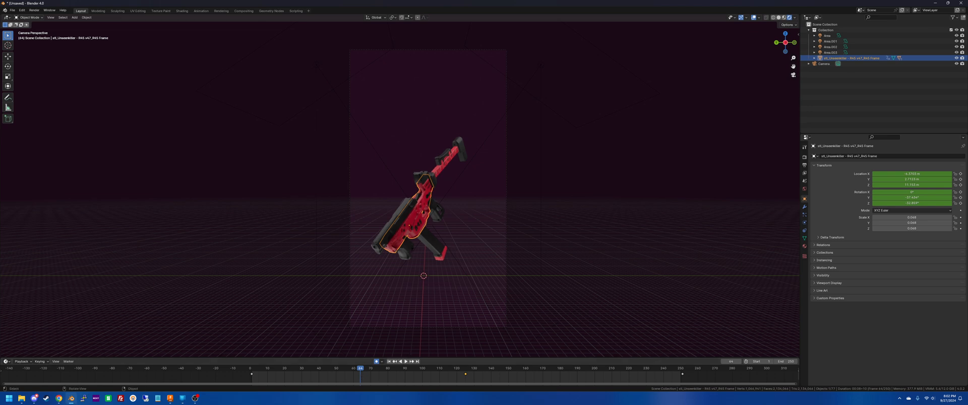
key("r")
key("z")
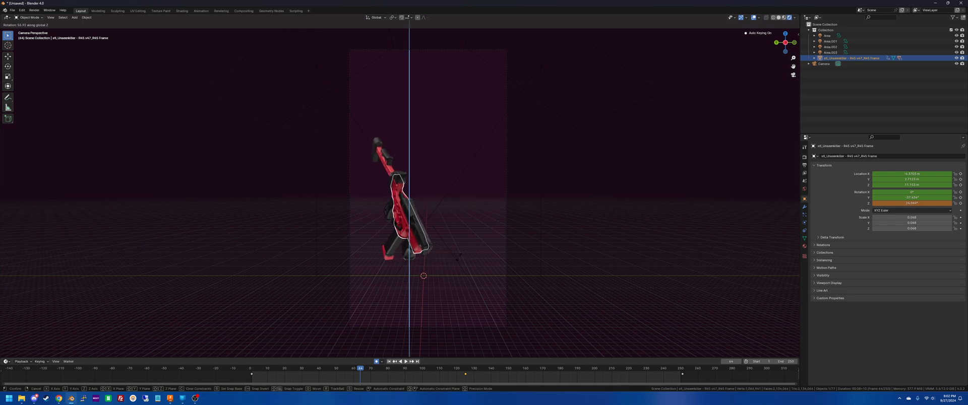
left_click(459, 259)
Recentre the model in the camera frame at frame 64 and keyframe its location, rotation and scale there.
mouse_move(362, 368)
left_mouse_down()
mouse_move(242, 373)
mouse_move(390, 375)
mouse_move(359, 378)
left_mouse_up()
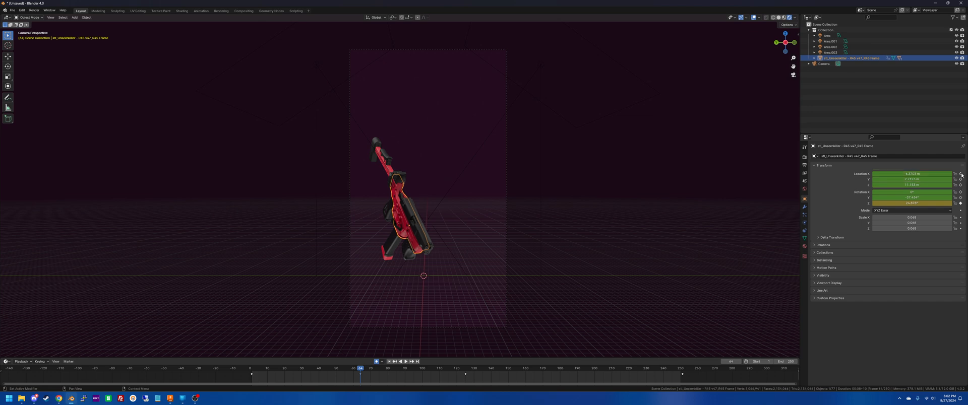
mouse_move(360, 371)
left_mouse_down()
mouse_move(272, 374)
mouse_move(612, 380)
mouse_move(361, 382)
left_mouse_up()
key("g")
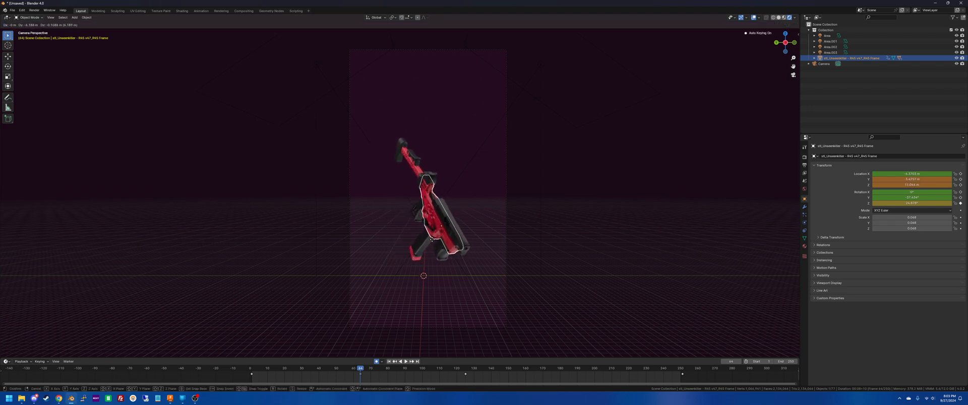
left_click(427, 236)
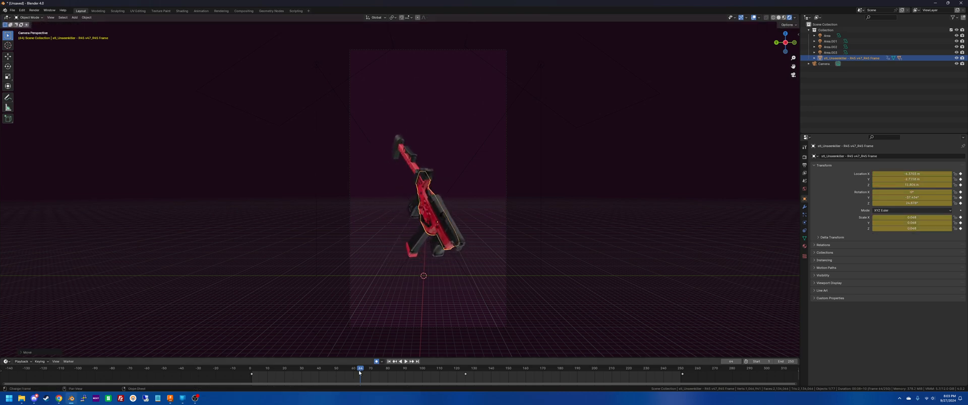
At frame 191, rotate the model about global Z until its side faces the camera with the stock toward the left, and keyframe its transforms.
left_click_drag(360, 373, 579, 376)
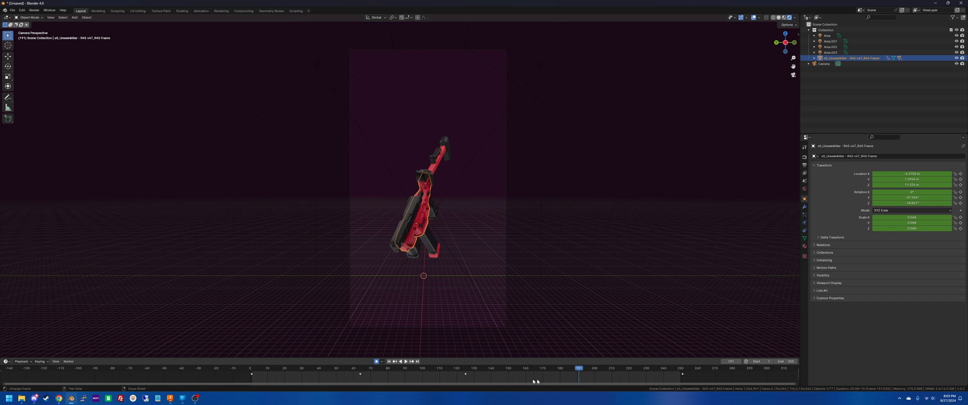
key("r")
key("z")
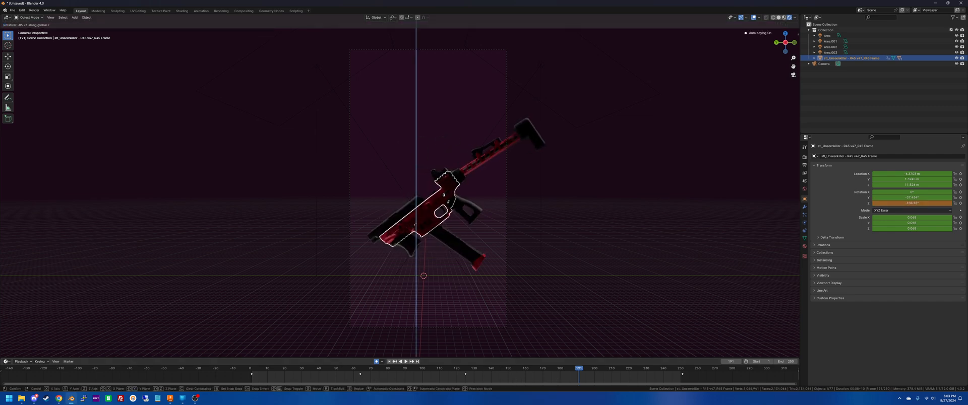
key("Return")
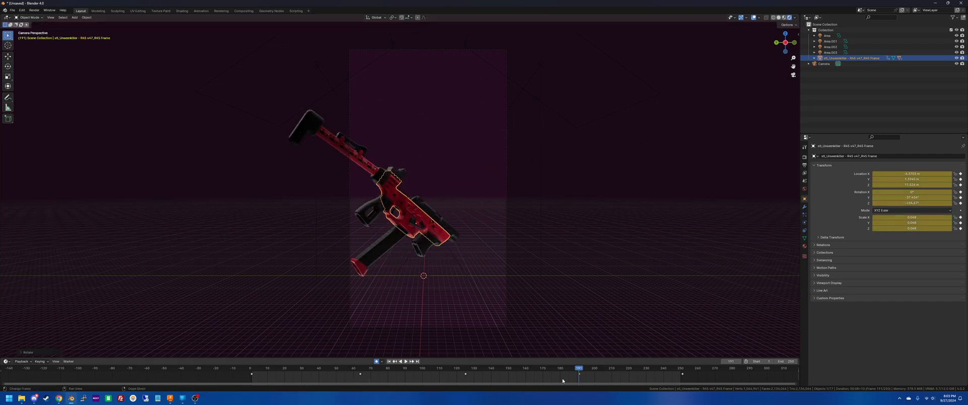
Play the animation from the start to check the model's turning motion.
left_click_drag(581, 371, 225, 391)
key("space")
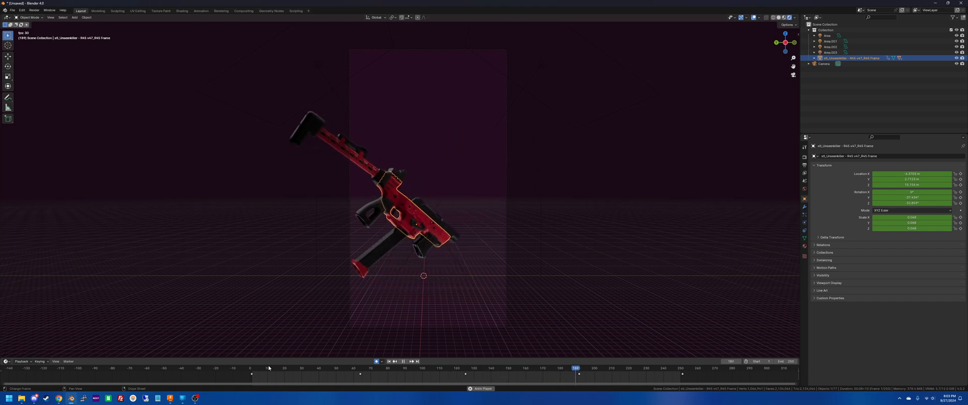
key("space")
Select the camera and keyframe its 50 mm focal length at frame 70.
left_click(505, 216)
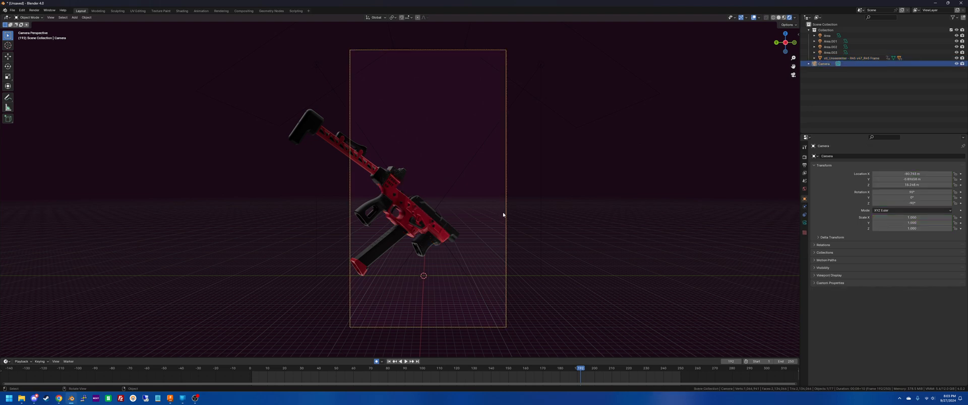
left_click(804, 222)
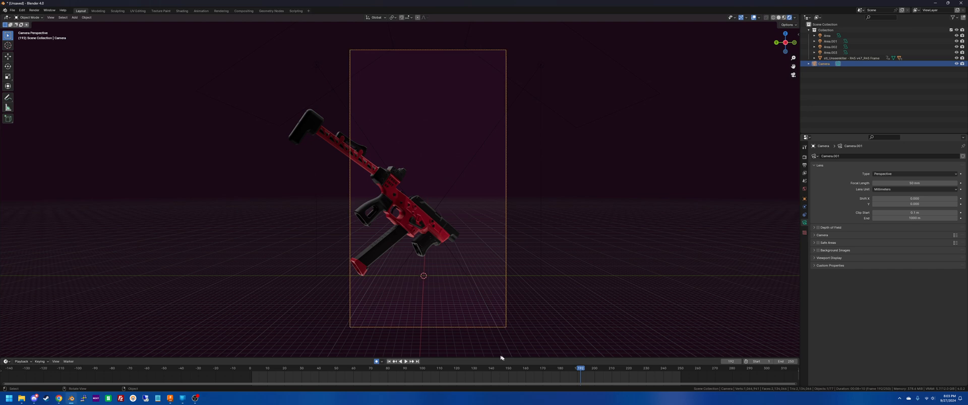
left_click_drag(580, 370, 371, 379)
key("space")
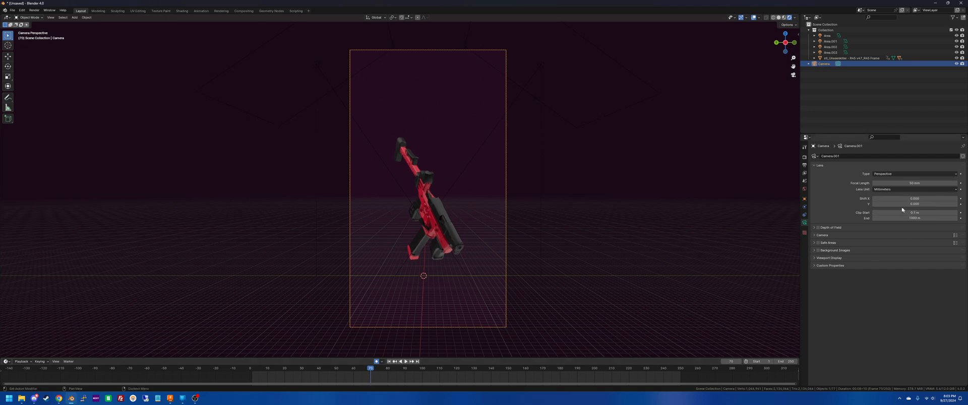
left_click(960, 184)
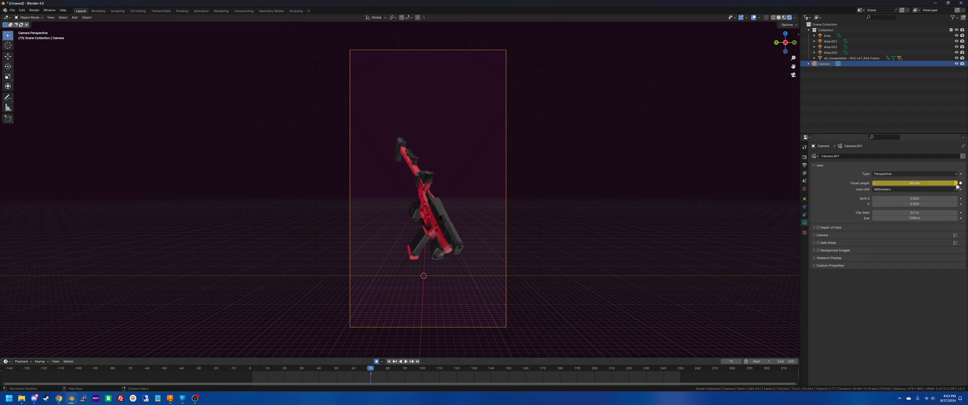
Keyframe the camera's focal length at 82 mm on frame 99, and paste the frame 70 focal length keyframe at frame 133.
key("space")
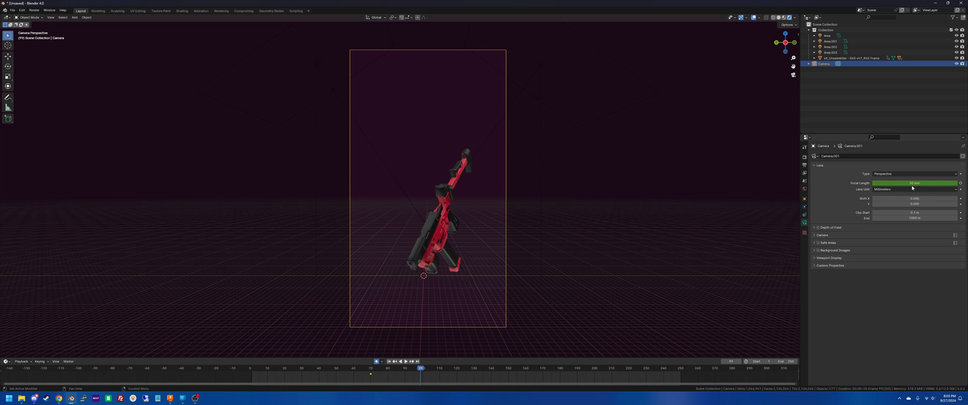
mouse_move(910, 183)
left_mouse_down()
mouse_move(940, 183)
mouse_move(908, 183)
left_mouse_up()
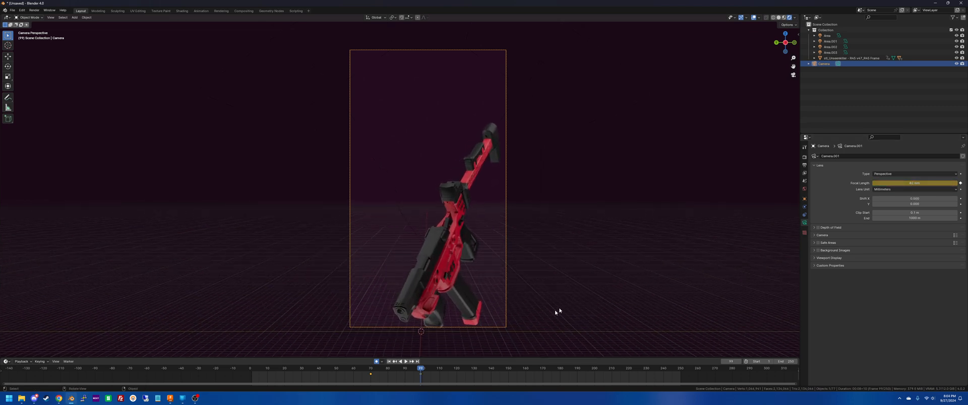
left_click_drag(421, 369, 479, 370)
mouse_move(914, 183)
left_mouse_down()
mouse_move(852, 183)
mouse_move(902, 183)
left_mouse_up()
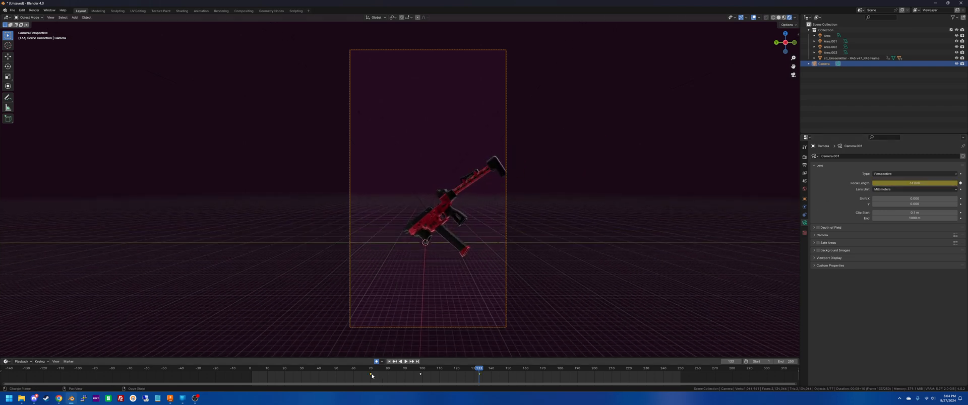
key("ctrl+v")
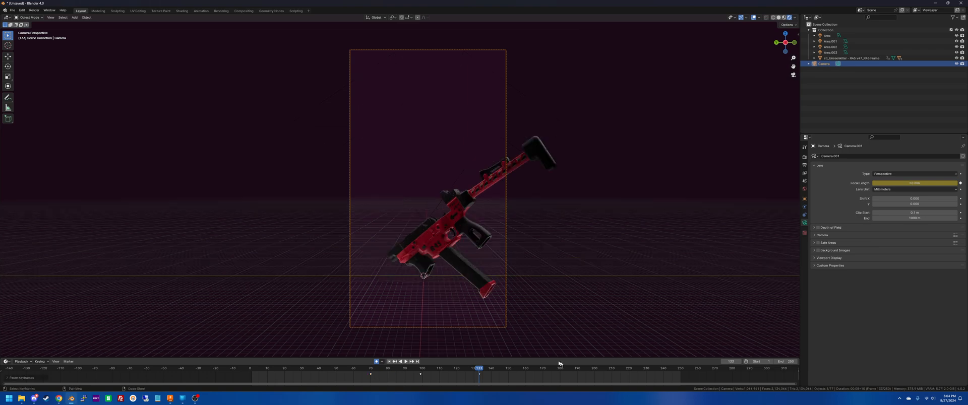
Play the animation from frame 0 to check the zoom, with the viewport overlays hidden.
left_click_drag(482, 371, 184, 369)
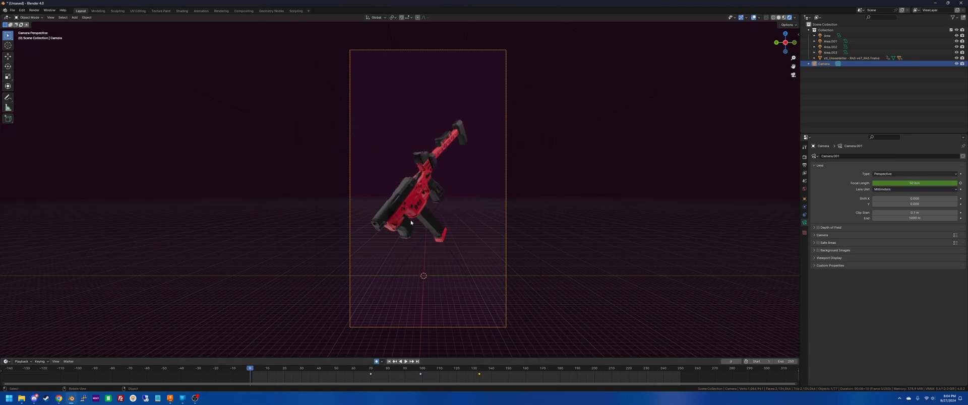
key("space")
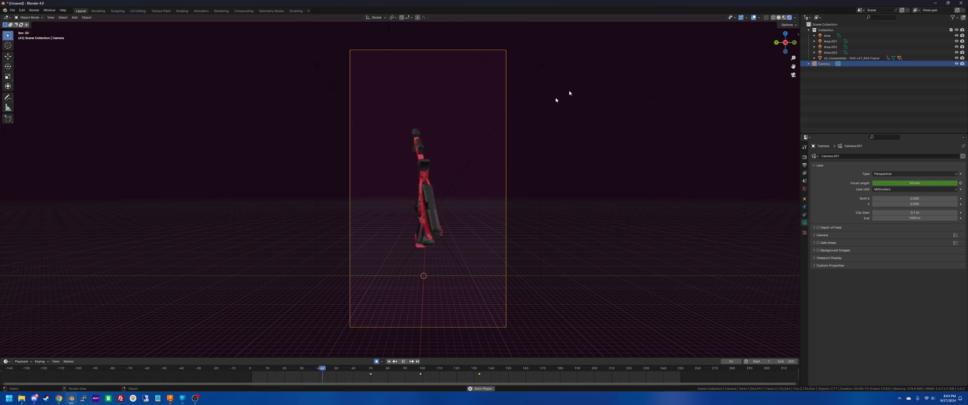
key("shift+alt+z")
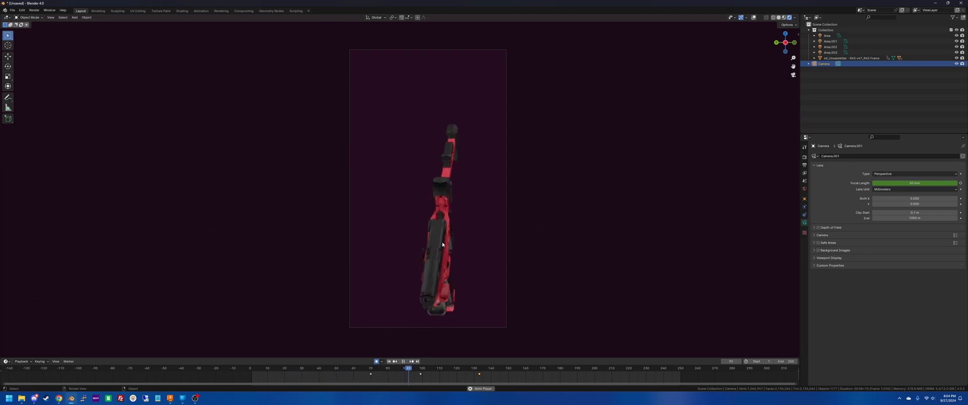
key("space")
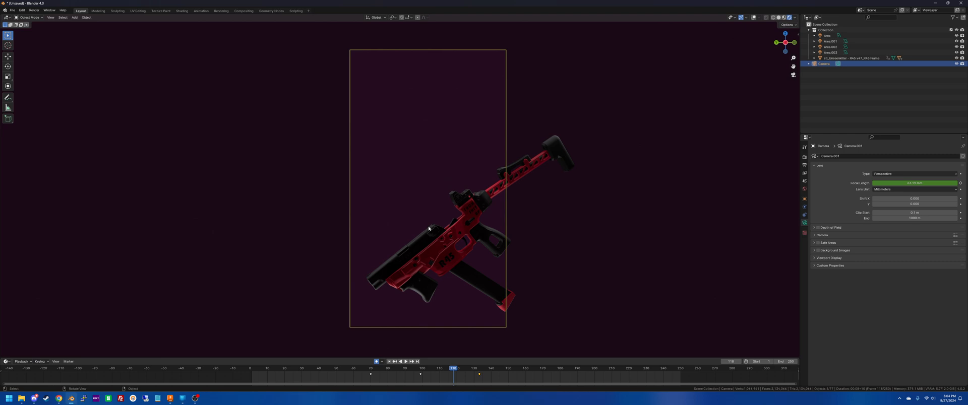
Try to reframe the model at frame 118 by shifting and rotating the camera, and scrub back to check the effect.
key("shift+grave")
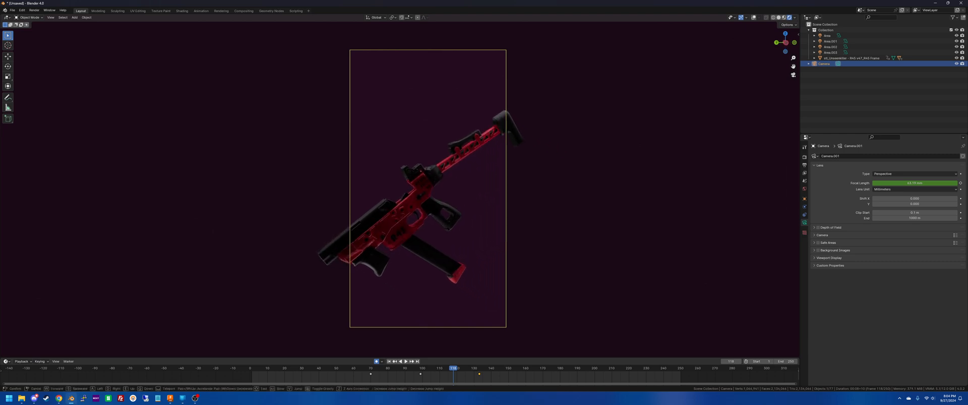
left_click(413, 223)
key("r")
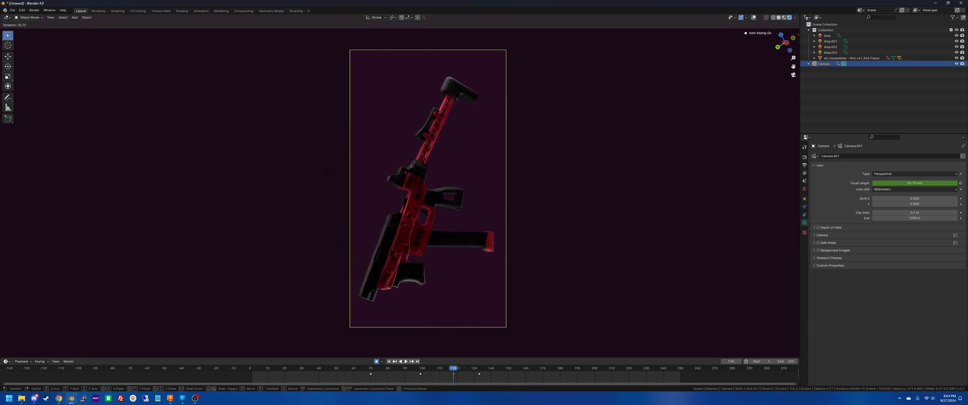
left_click(362, 215)
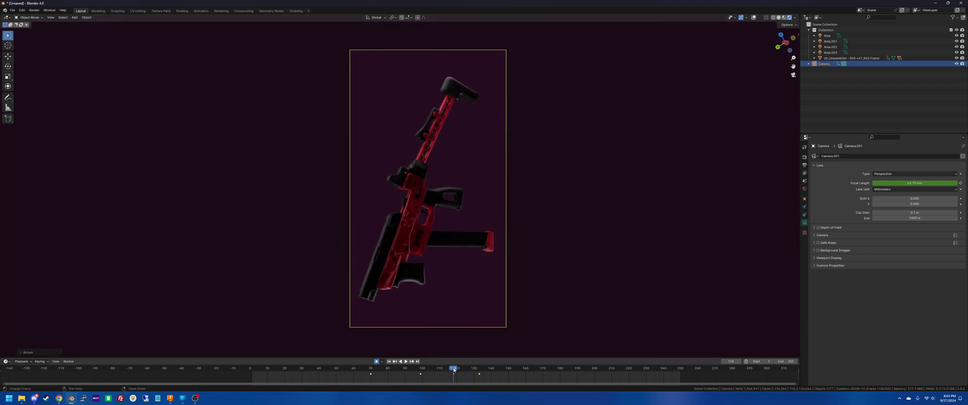
left_click_drag(454, 370, 313, 367)
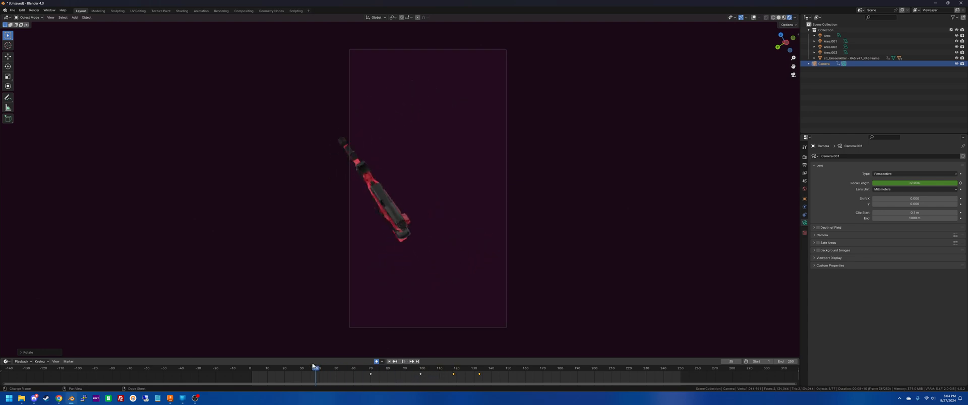
key("Escape")
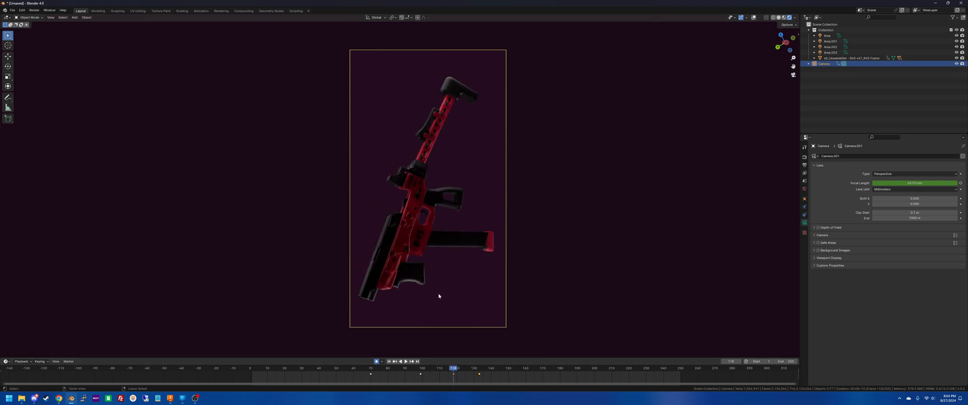
key("shift+Left")
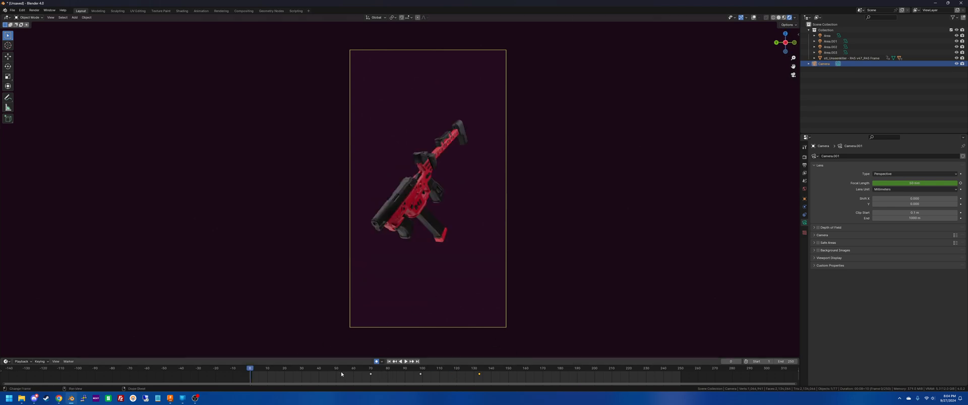
Keyframe the camera's location, rotation and scale at frame 0 and again at frame 251.
left_click(804, 199)
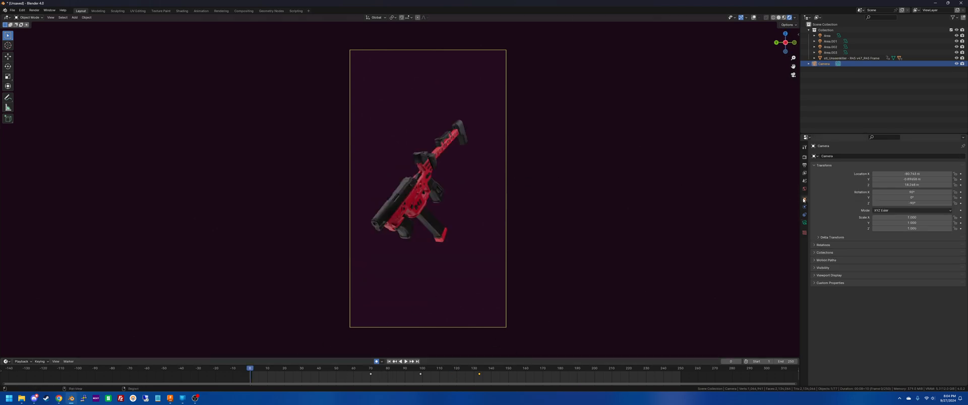
left_click(961, 174)
left_click(960, 179)
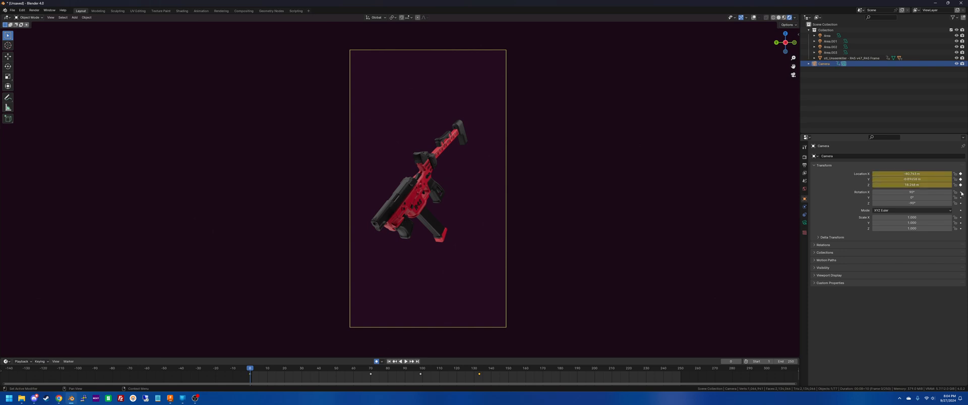
left_click(961, 192)
left_click(961, 197)
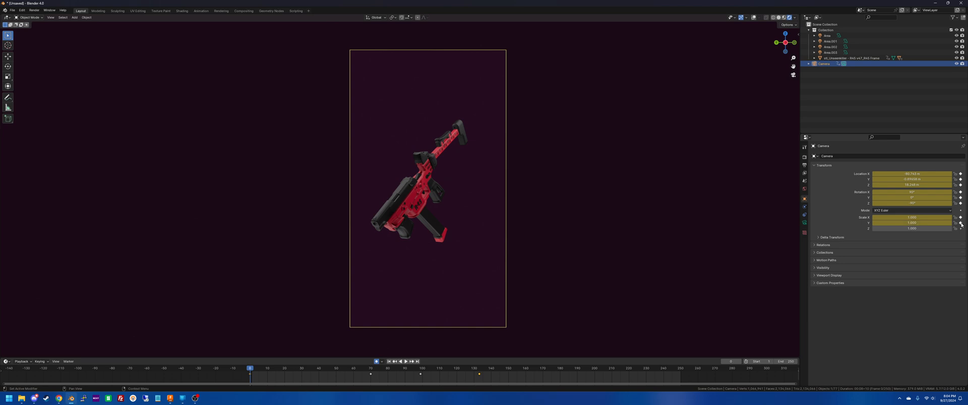
left_click(417, 362)
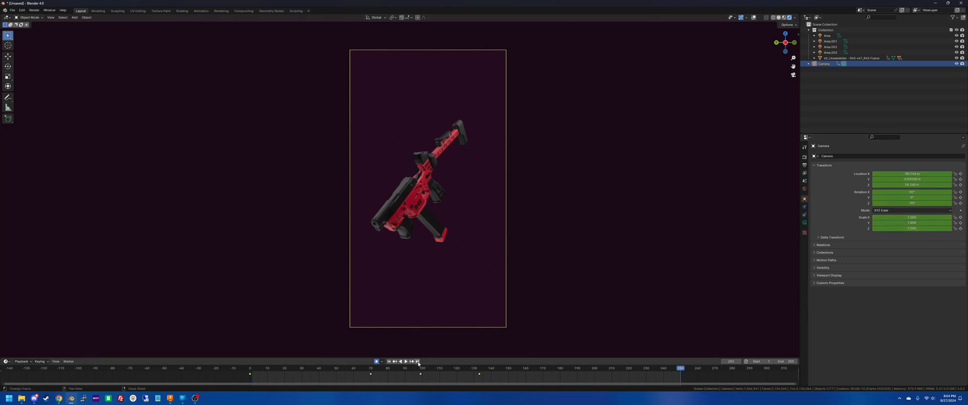
left_click(683, 371)
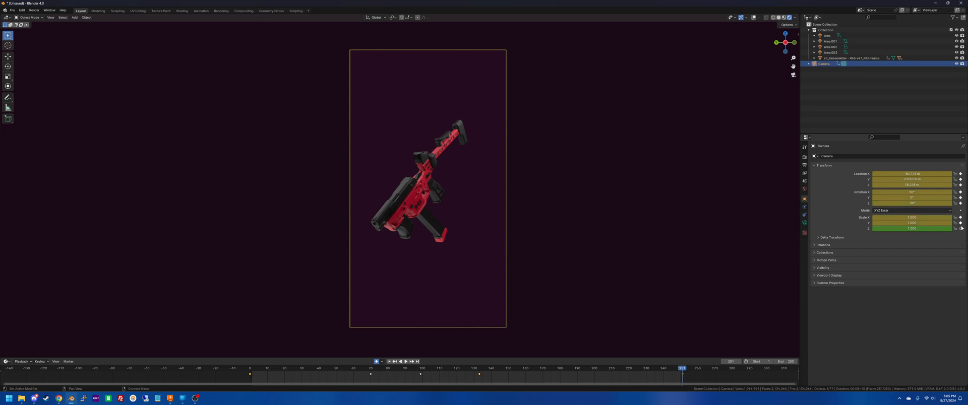
Check the animation playback, and keyframe the camera's location, rotation and scale at frames 85 and 140.
key("space")
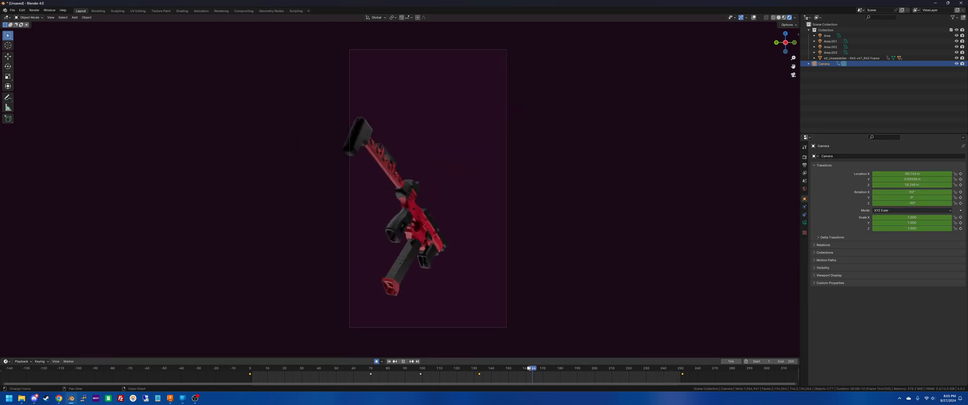
key("space")
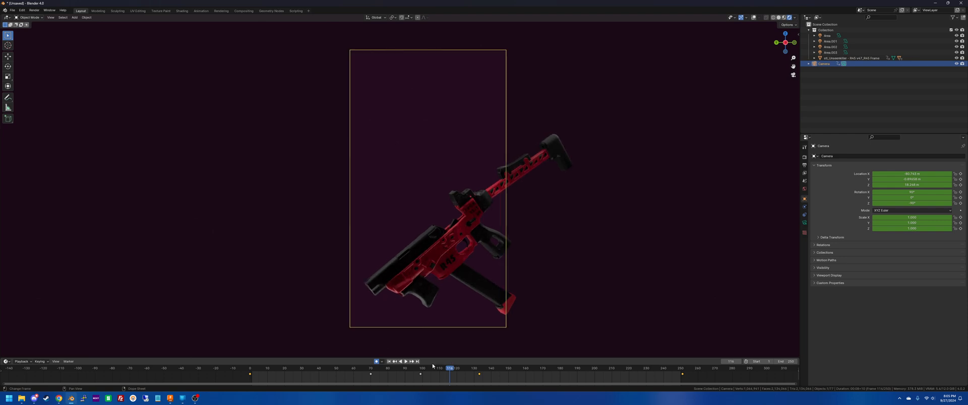
left_click_drag(437, 377, 396, 372)
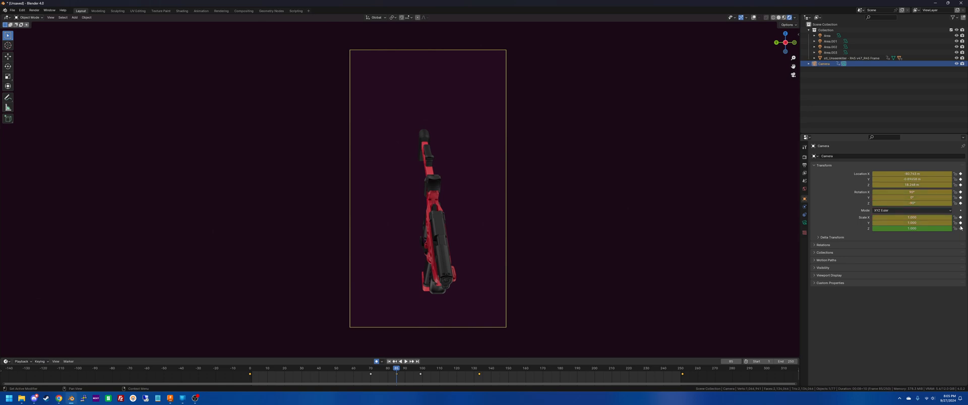
left_click_drag(397, 374, 489, 376)
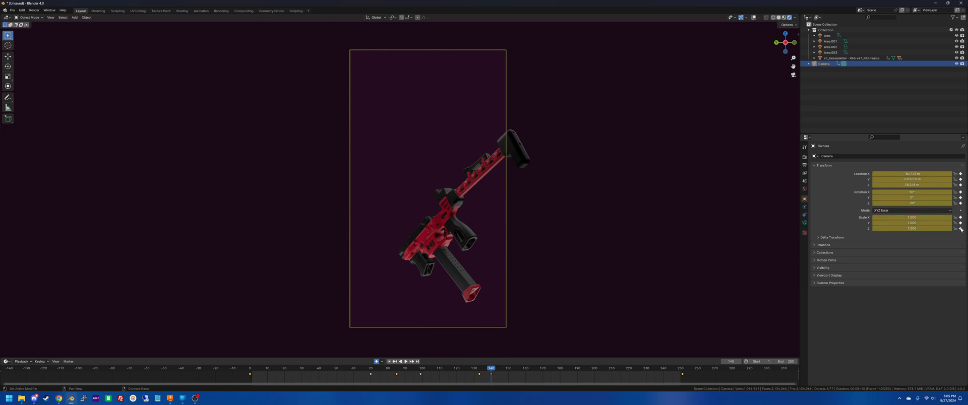
At frame 112, roll the camera until the whole model fits upright inside the frame, and keyframe its location, rotation and scale.
left_click_drag(490, 370, 450, 370)
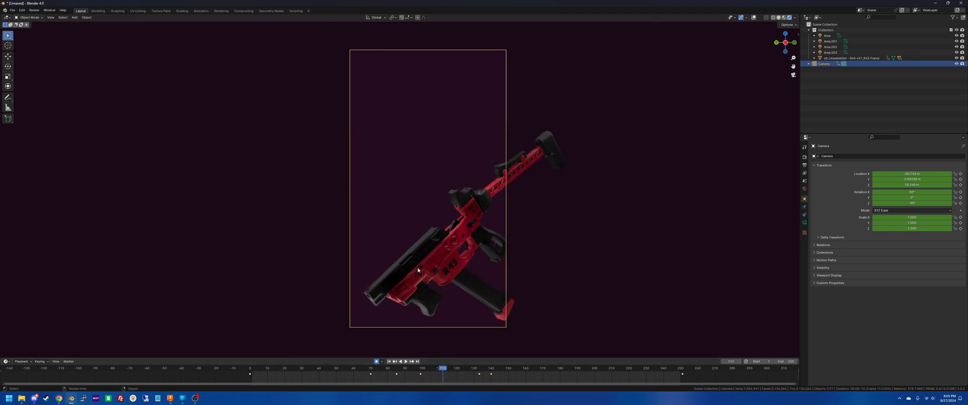
key("shift+grave")
left_click(362, 274)
key("r")
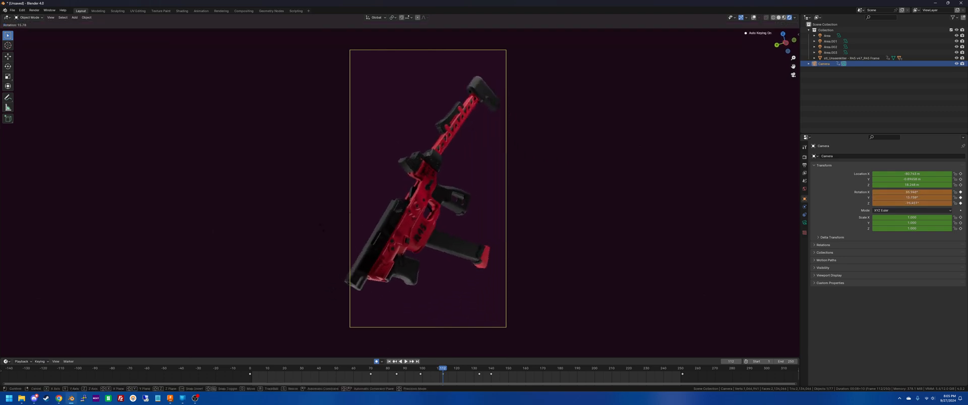
left_click(317, 194)
key("shift+grave")
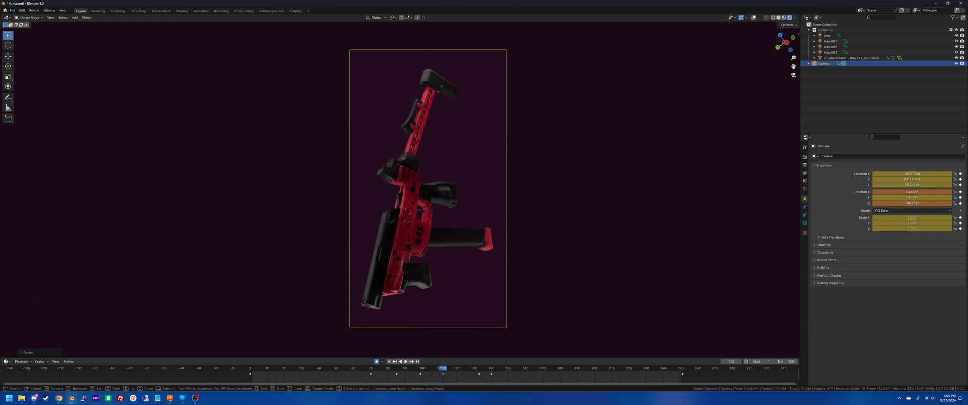
left_click(328, 203)
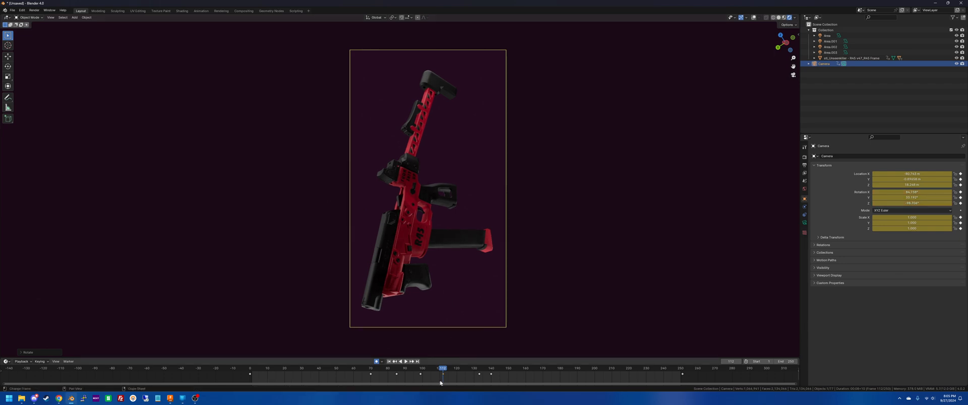
At frame 184, roll the camera to fit the model inside the frame and keyframe its transforms, then scrub to frame 251.
left_click_drag(444, 370, 566, 374)
key("shift+grave")
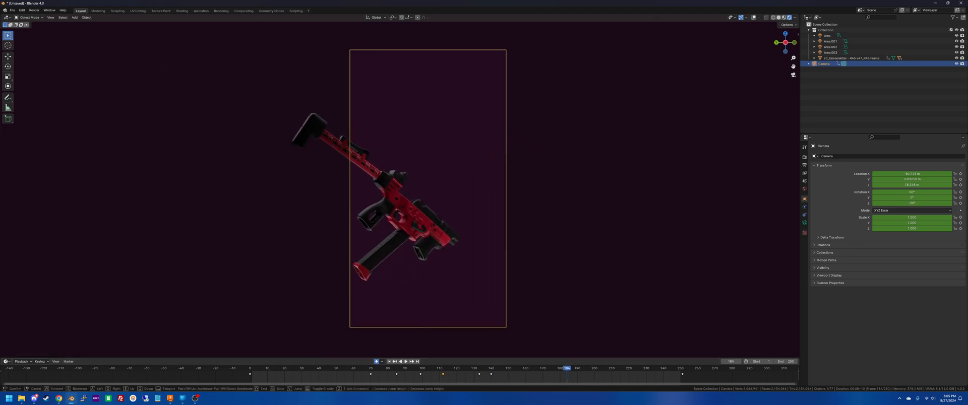
left_click(359, 287)
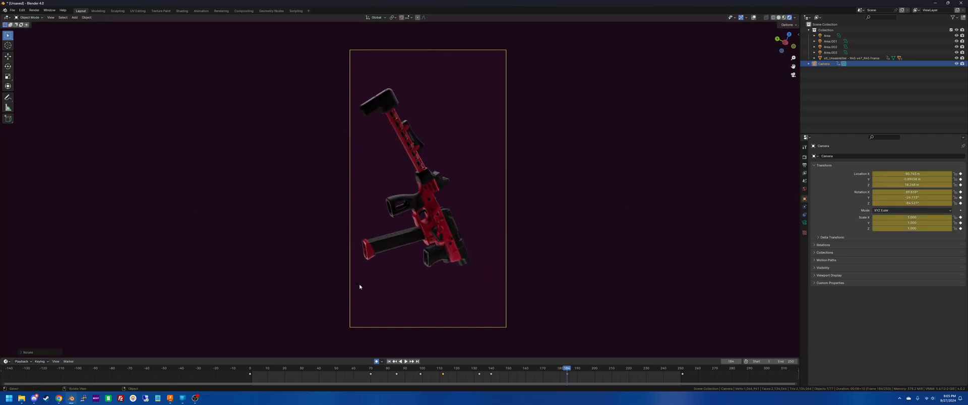
left_click_drag(560, 374, 682, 373)
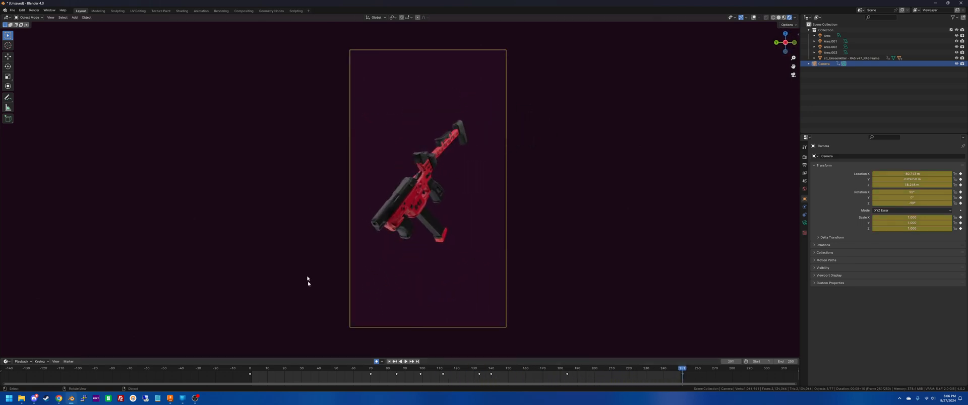
Set the render output folder to C:\Blender\proj - r45.
left_click(805, 166)
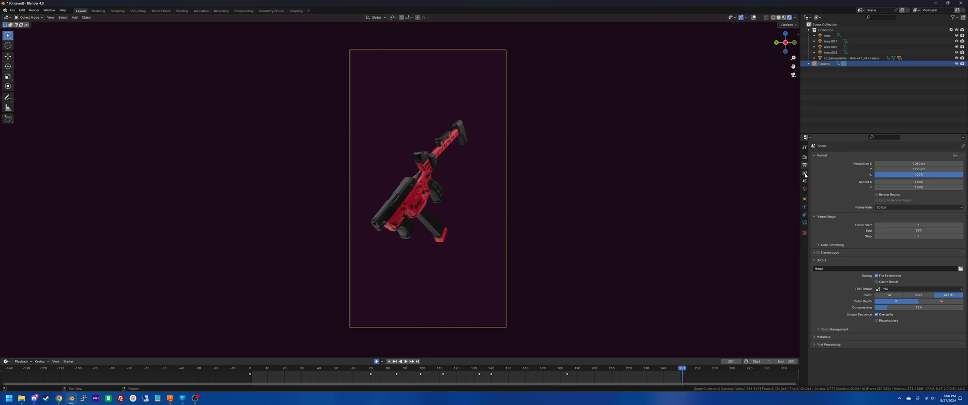
left_click(961, 269)
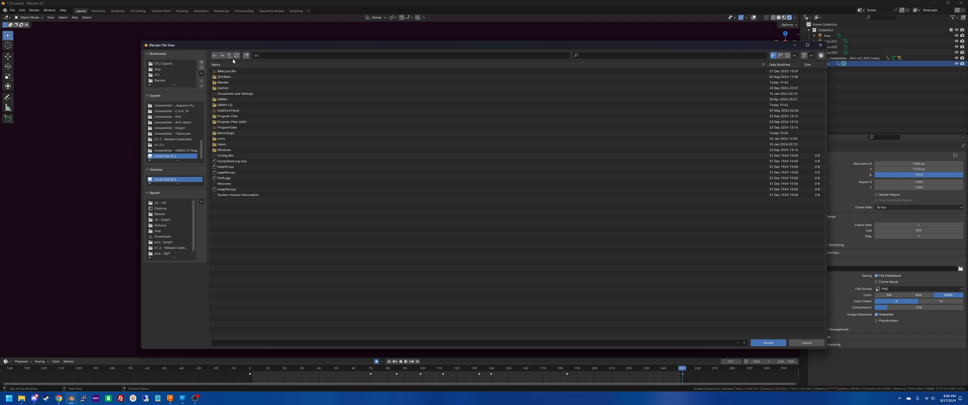
left_click(223, 83)
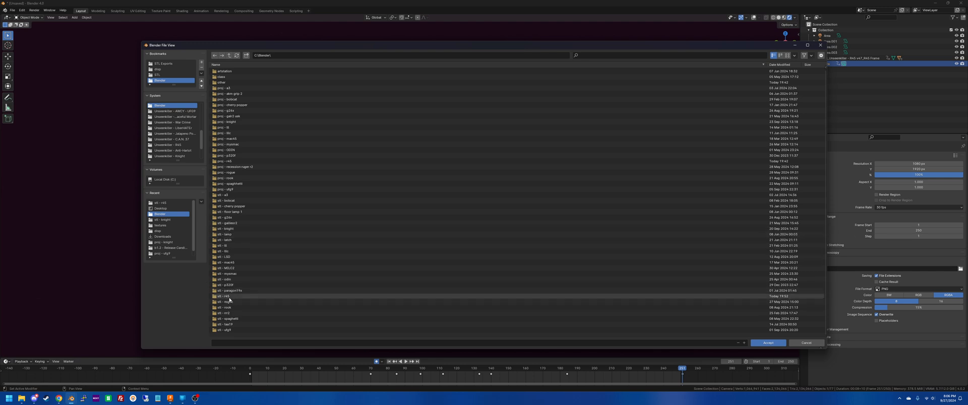
double_click(226, 162)
left_click(765, 343)
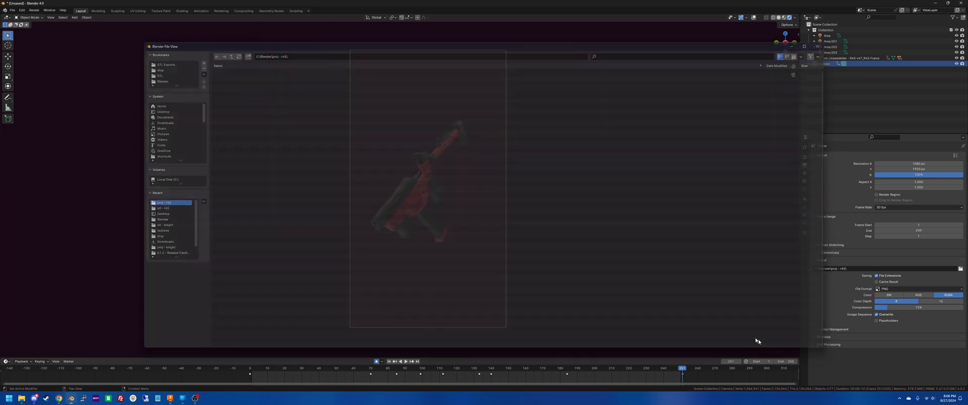
Save the project as r45.blend in the C:\Blender\proj - r45 folder.
left_click(13, 11)
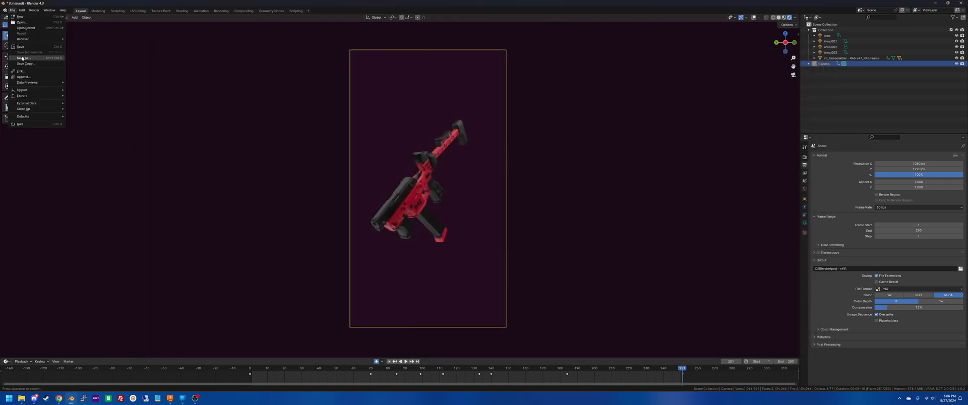
left_click(24, 58)
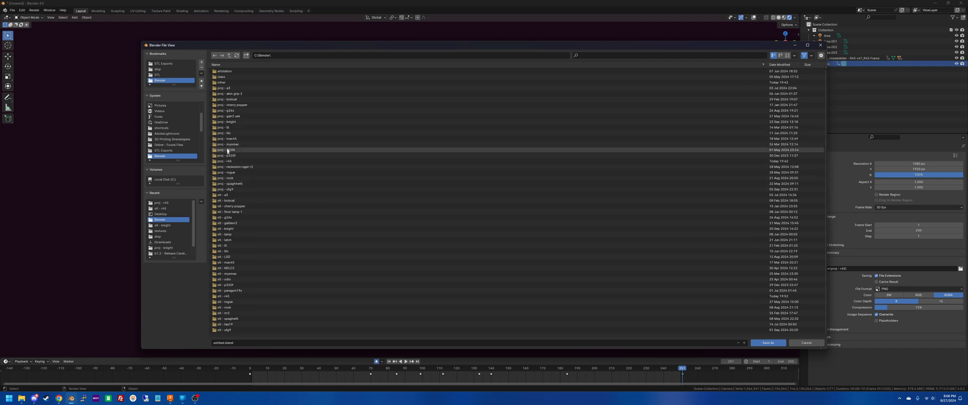
left_click(229, 161)
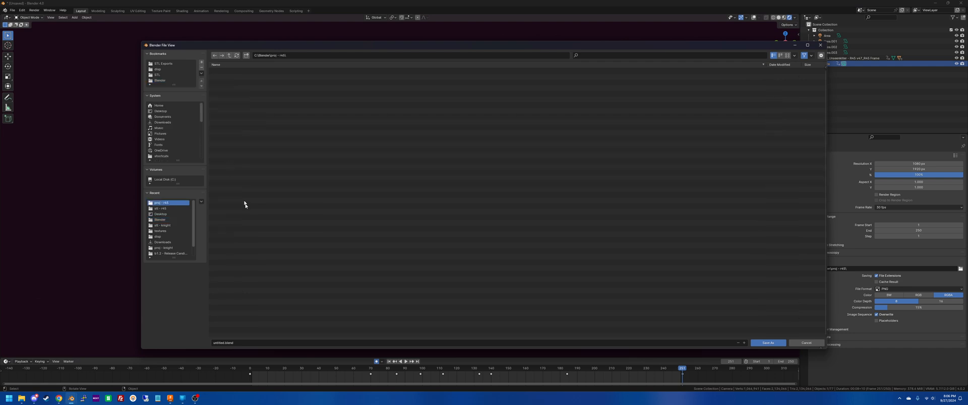
left_click(246, 342)
key("Return")
left_click(767, 342)
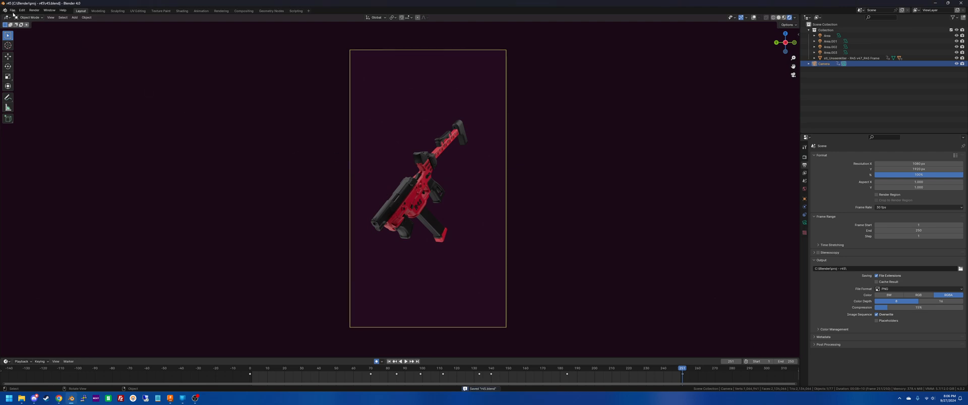
Set the output file format to FFmpeg Video with an MPEG-4 container.
left_click(893, 290)
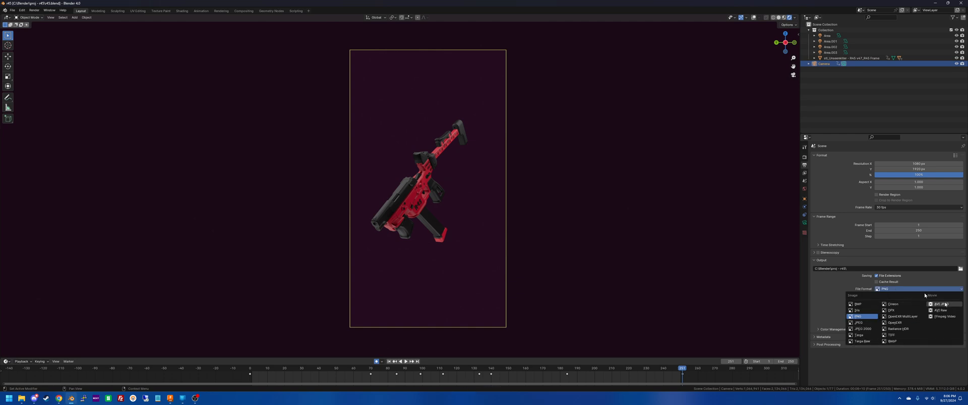
left_click(944, 317)
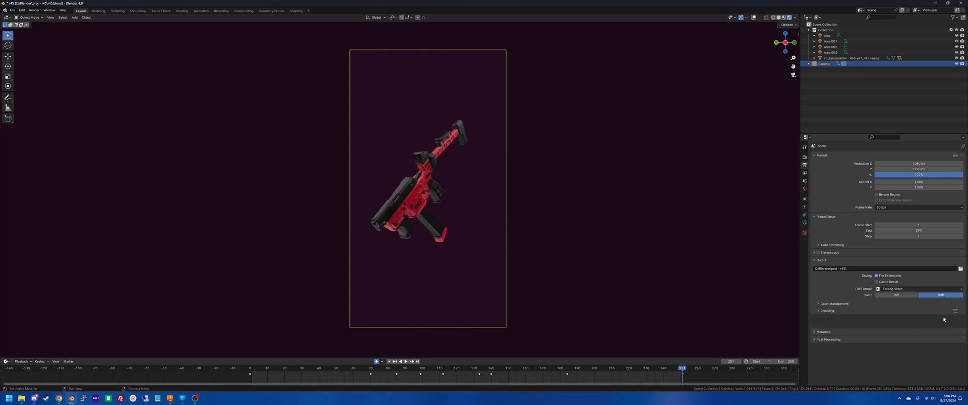
left_click(826, 305)
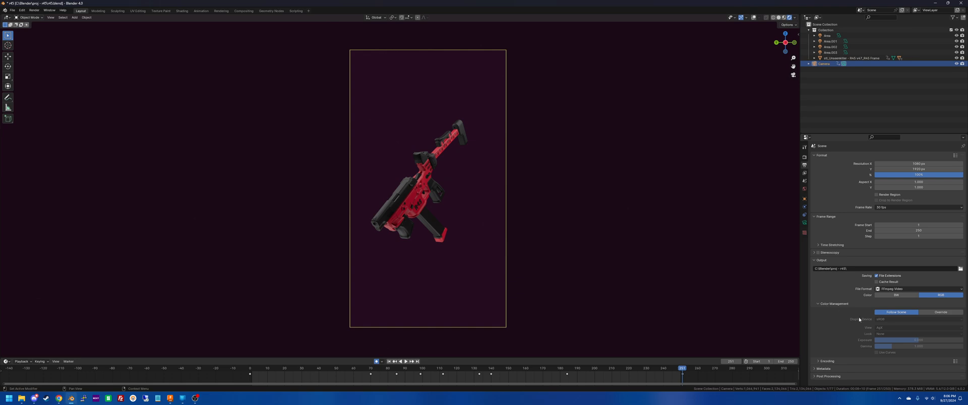
left_click(837, 361)
scroll(837, 343, "down", 6)
left_click(888, 296)
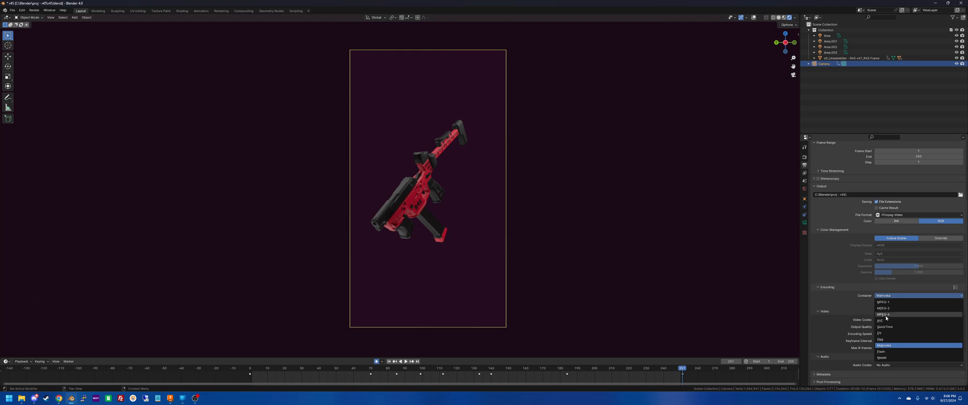
left_click(885, 315)
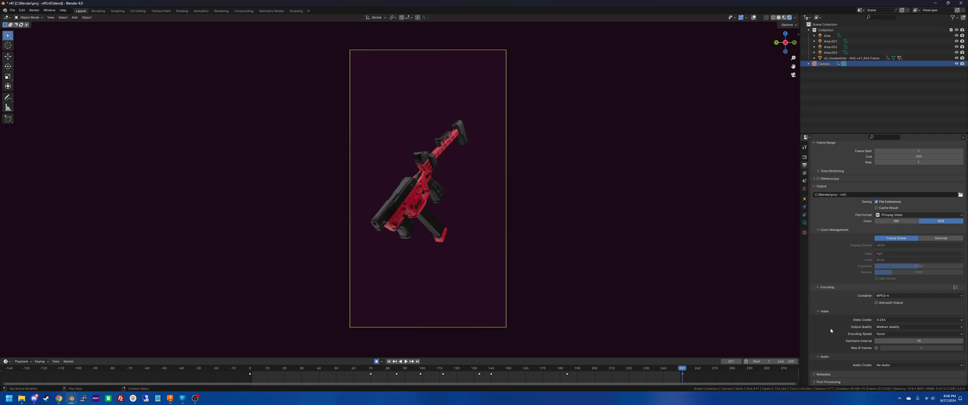
Review the video and audio encoding options, and set the output quality to Low Quality with the H.264 codec.
left_click(885, 335)
left_click(885, 347)
left_click(887, 327)
left_click(890, 365)
left_click(885, 320)
Save the file and start rendering the animation.
left_click(12, 10)
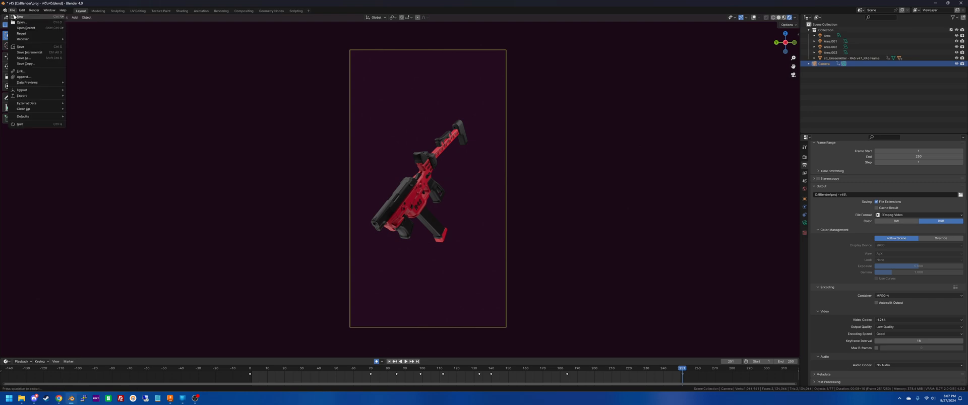
left_click(22, 46)
left_click(34, 10)
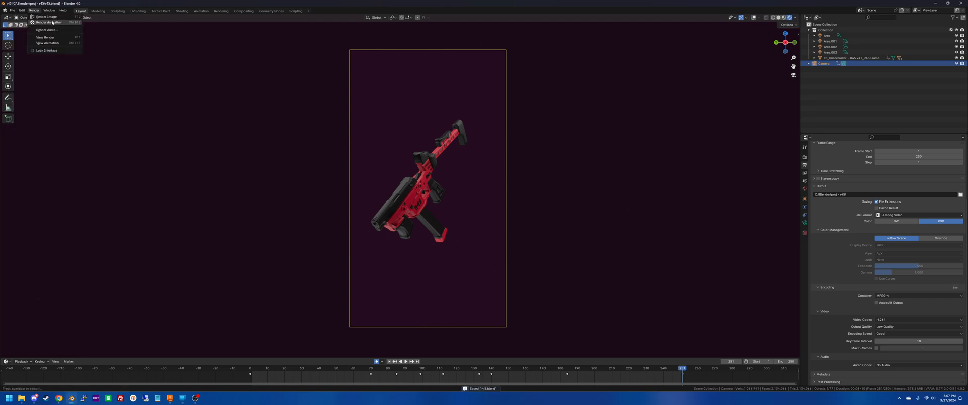
left_click(49, 23)
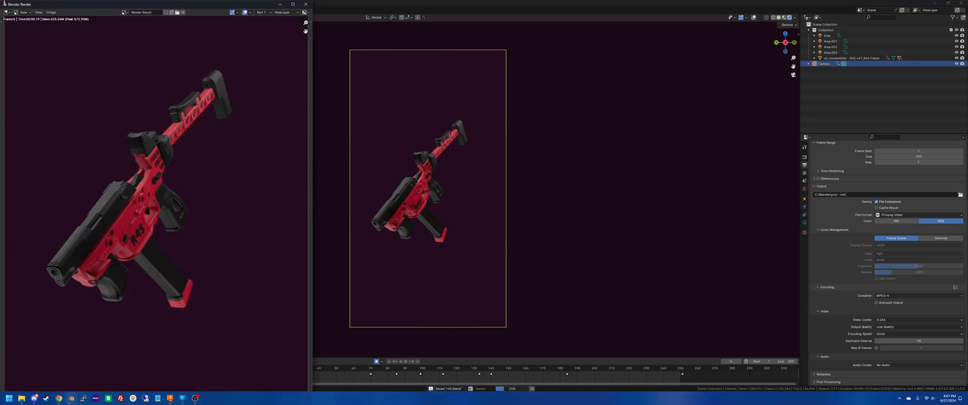
Shrink the render window and place it beside the camera frame, and switch the main viewport to solid shading.
left_click_drag(2, 2, 100, 130)
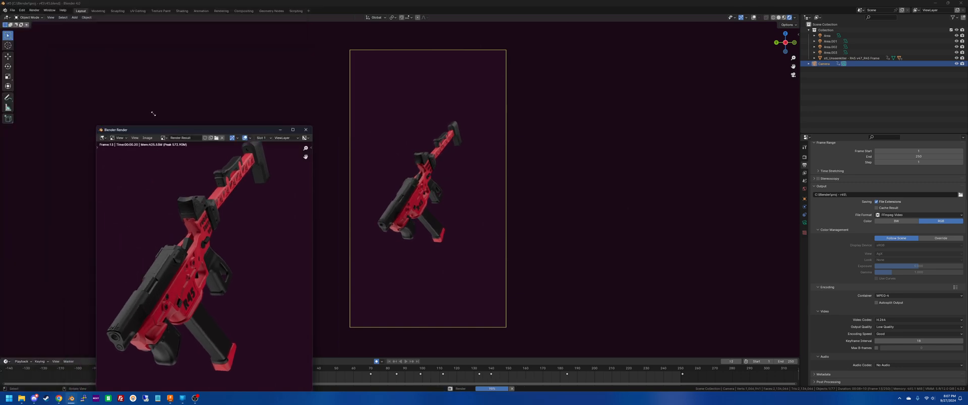
left_click_drag(175, 134, 547, 62)
scroll(574, 162, "down", 2)
left_click(559, 46)
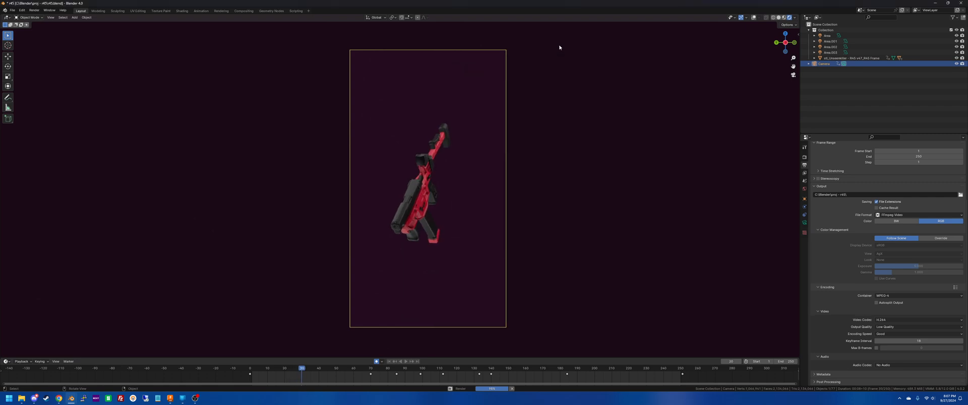
key("z")
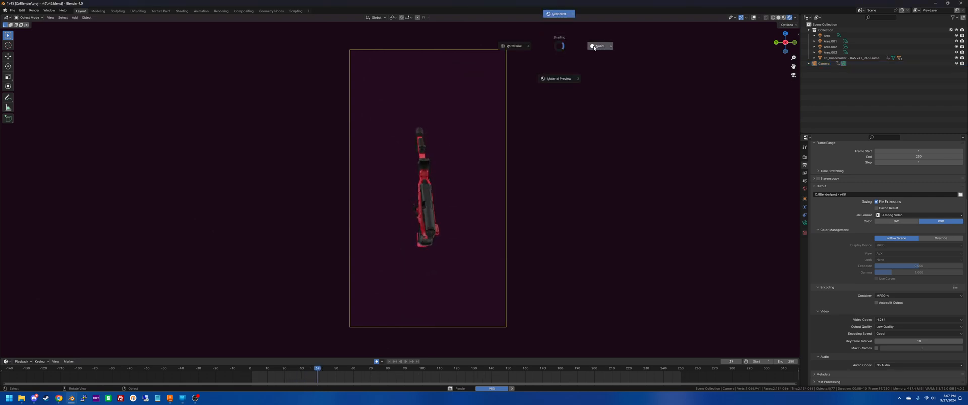
left_click(597, 49)
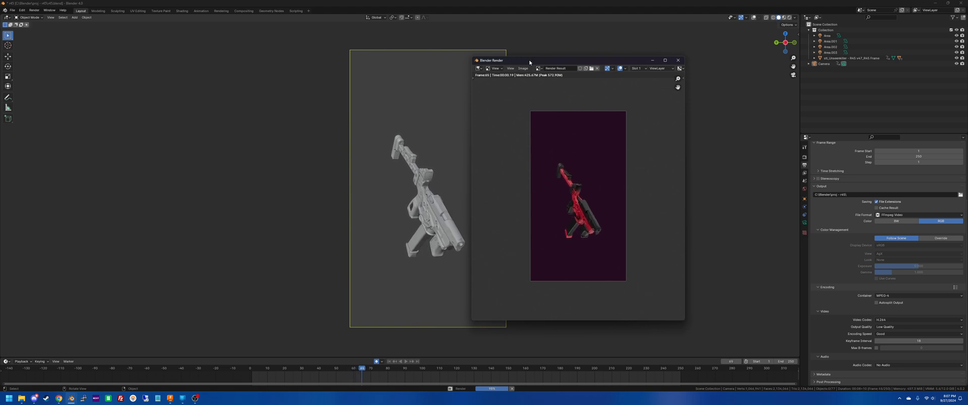
left_click_drag(528, 59, 609, 51)
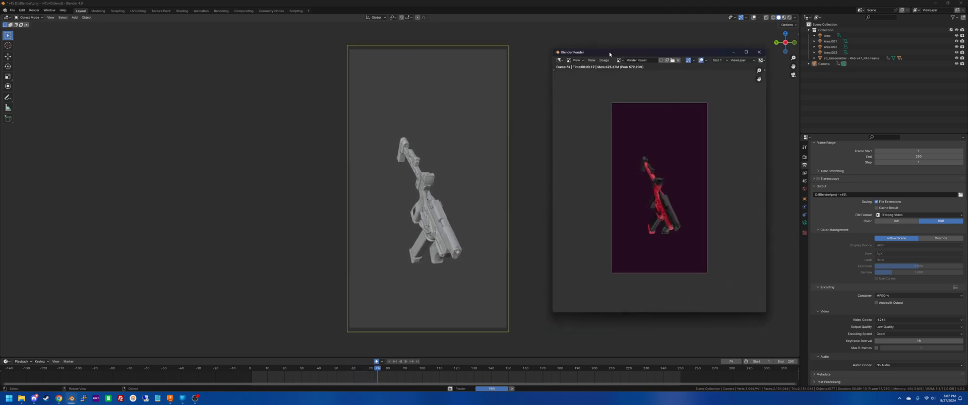
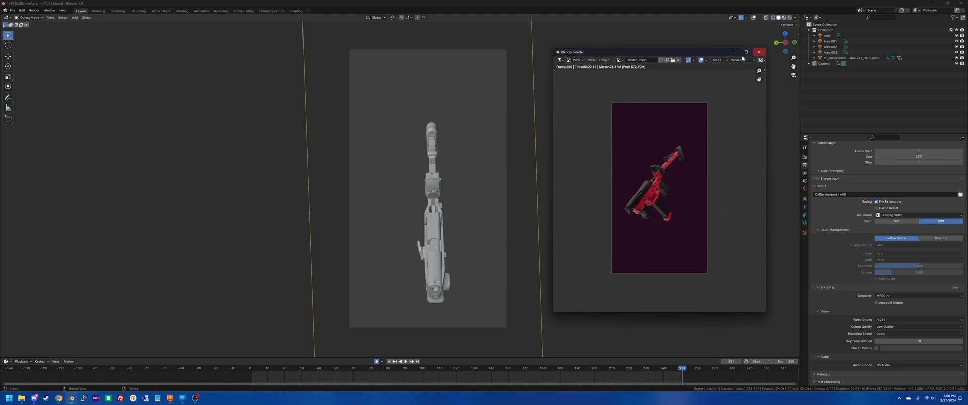
Close the render window, minimise Blender and open File Explorer at the Blender folder.
left_click(759, 52)
left_click(936, 3)
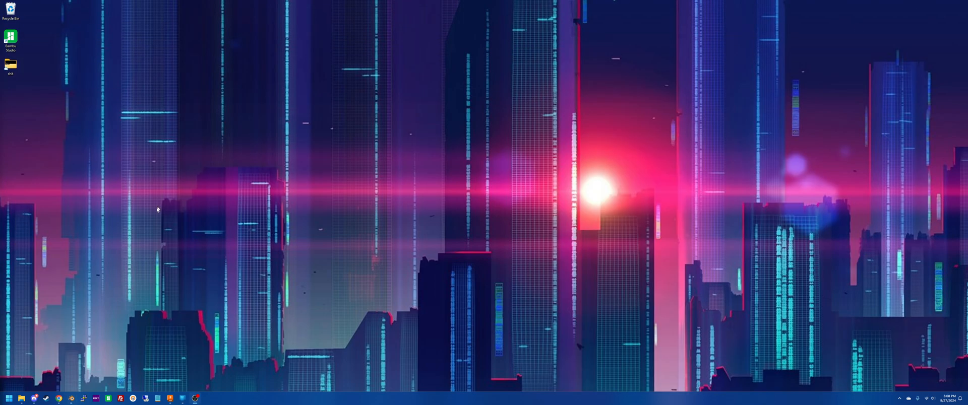
left_click(22, 399)
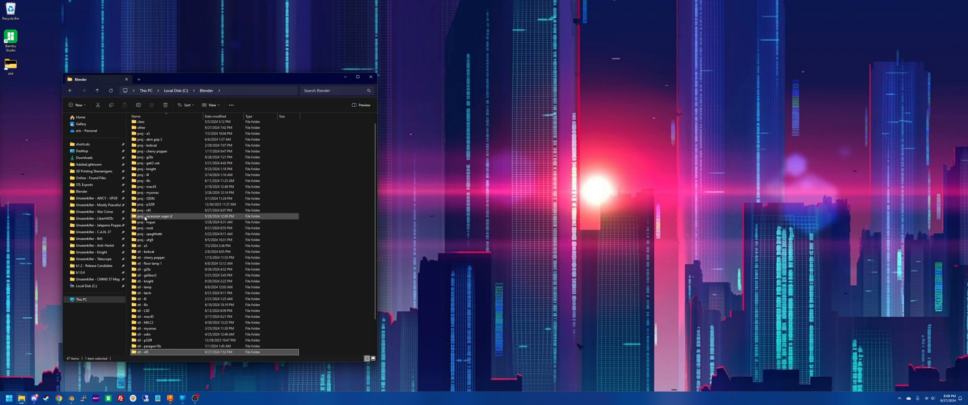
Open 0001-0250.mp4 from the proj - r45 folder, watch the loop in full screen and exit full screen.
double_click(146, 210)
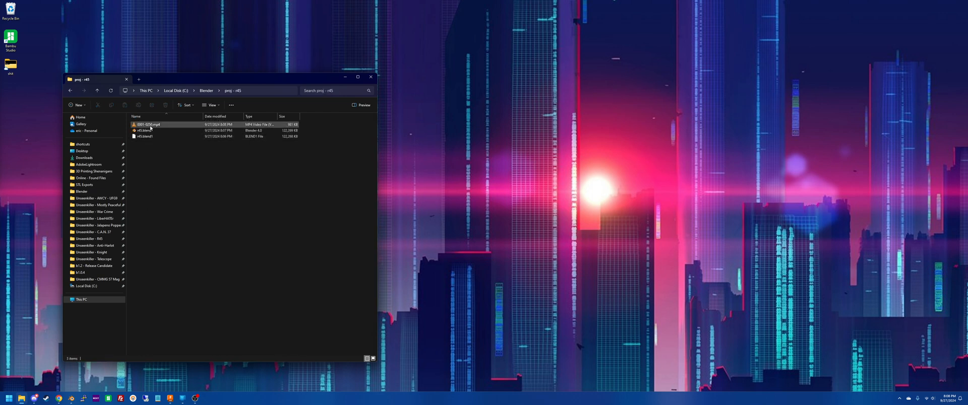
left_click(150, 125)
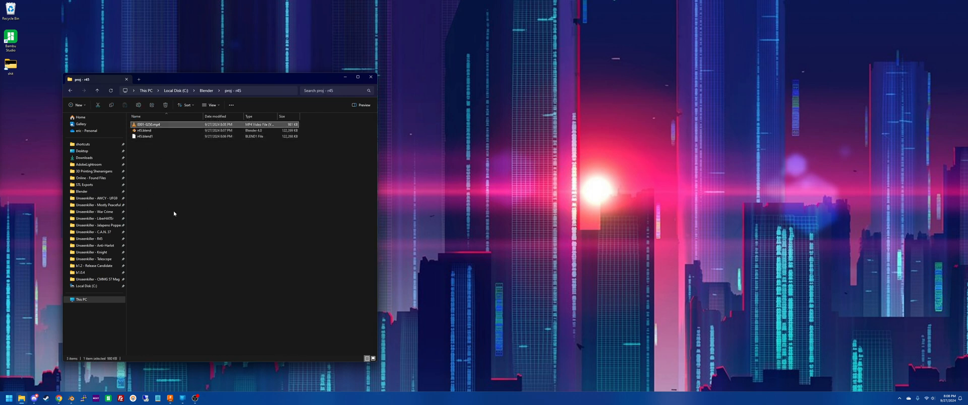
double_click(144, 126)
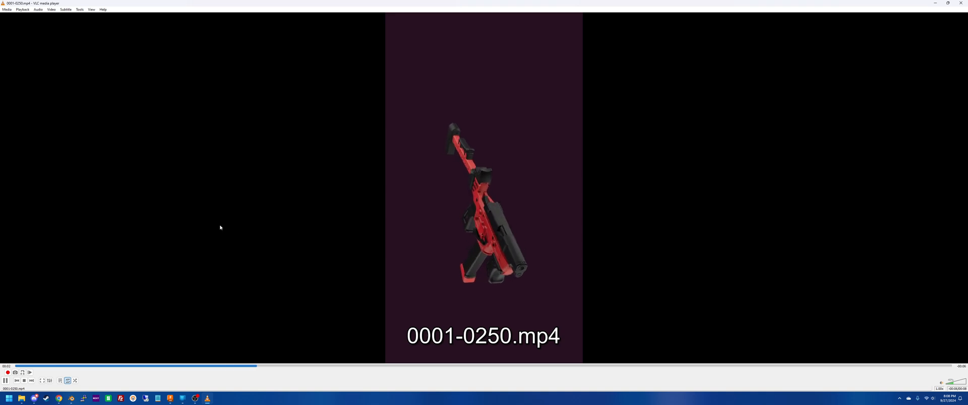
double_click(391, 222)
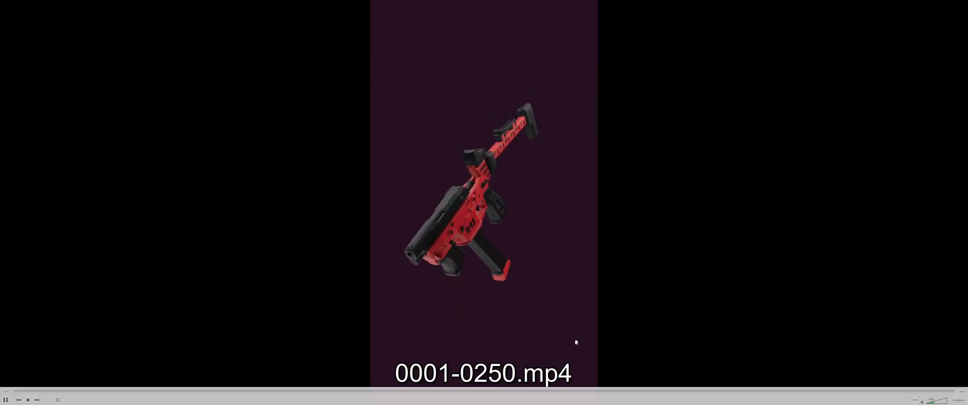
left_click(827, 391)
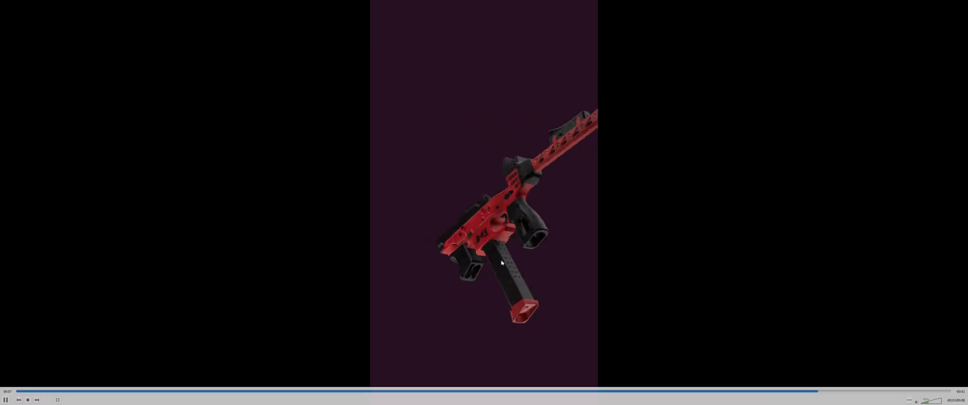
double_click(509, 239)
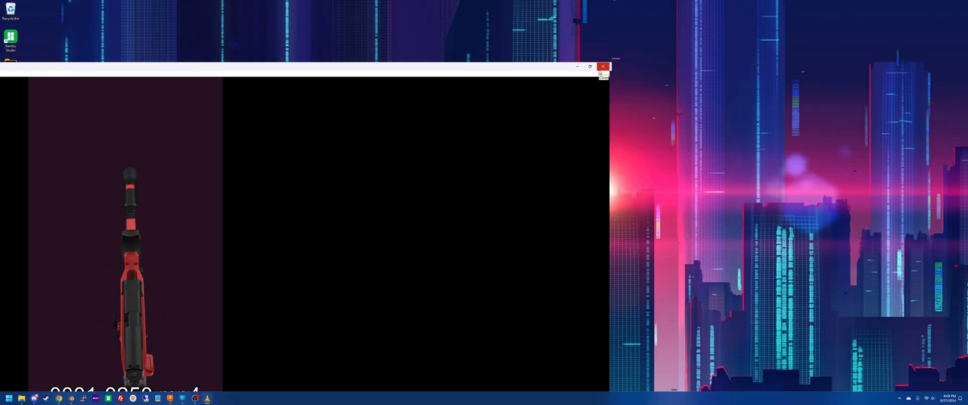
Close the video player and the proj - r45 folder window.
left_click(600, 71)
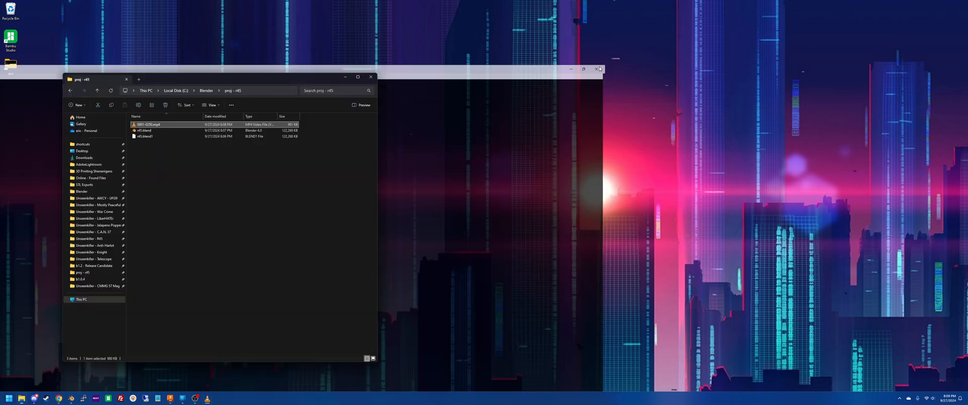
left_click(297, 231)
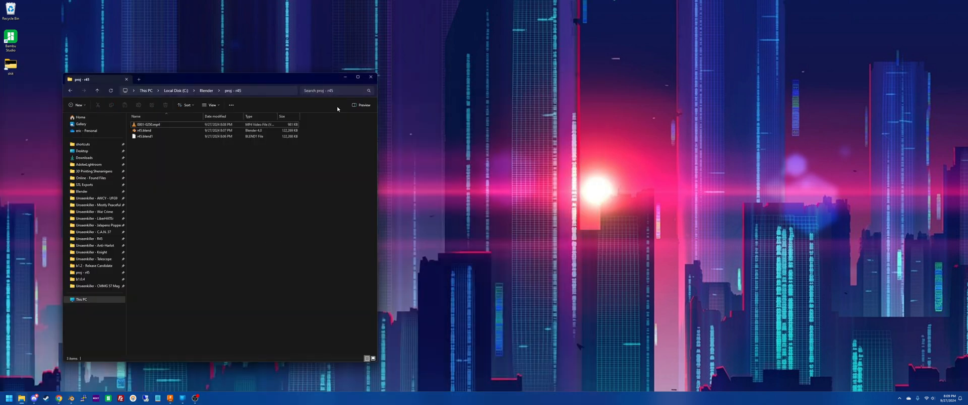
left_click(368, 79)
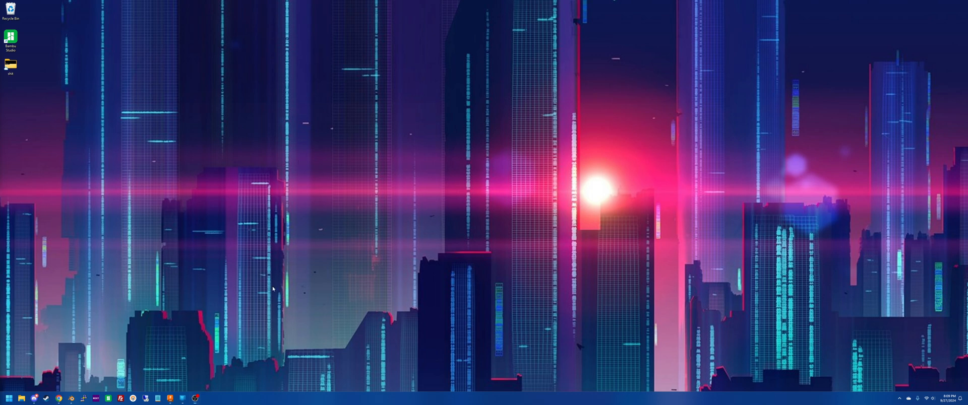
Look over the original R45 model in Fusion, close the leftover Blender render window and minimise Fusion.
left_click(170, 400)
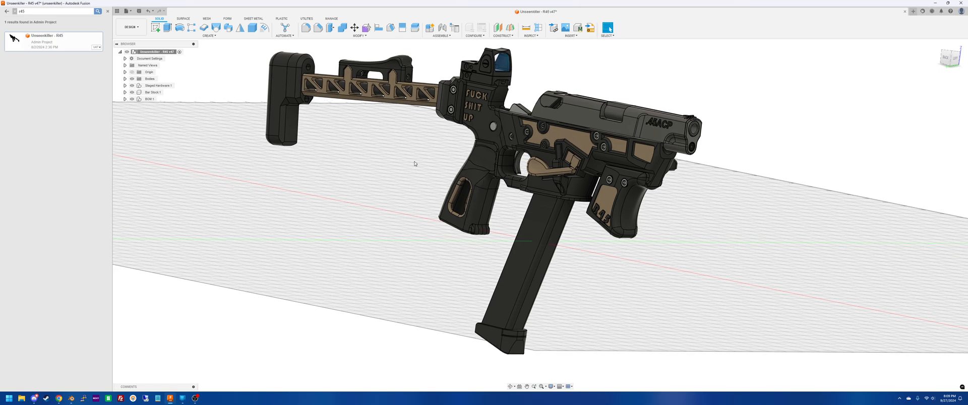
scroll(414, 163, "up", 2)
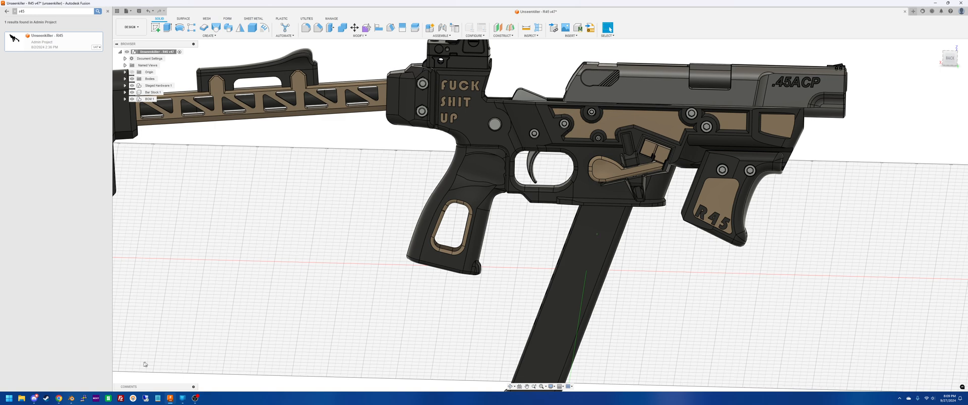
left_click(71, 399)
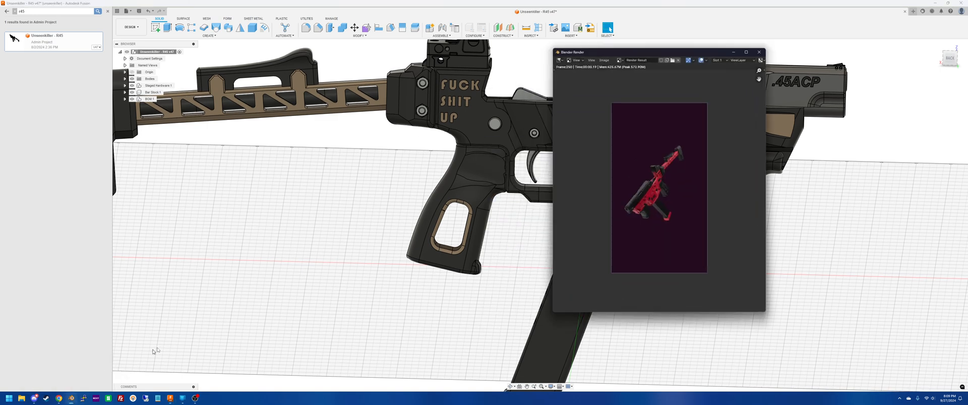
left_click(759, 52)
left_click(935, 3)
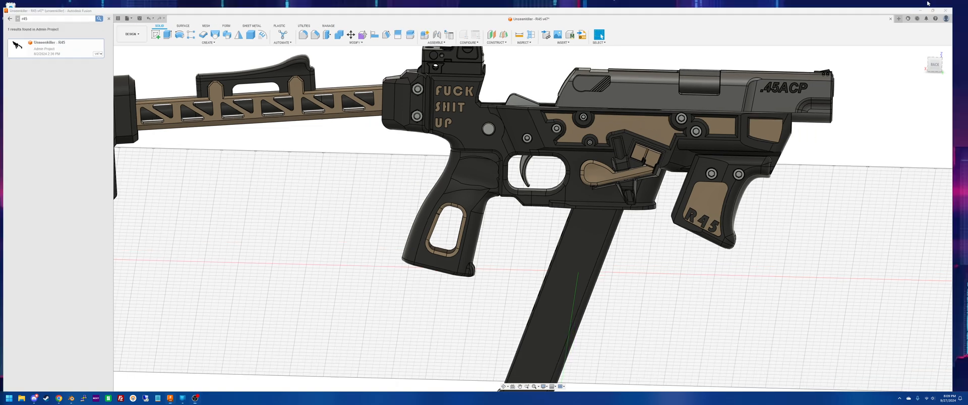
Bring back the R45 animation project in Blender, look at the model outside the camera view, and quit without saving.
mouse_move(71, 399)
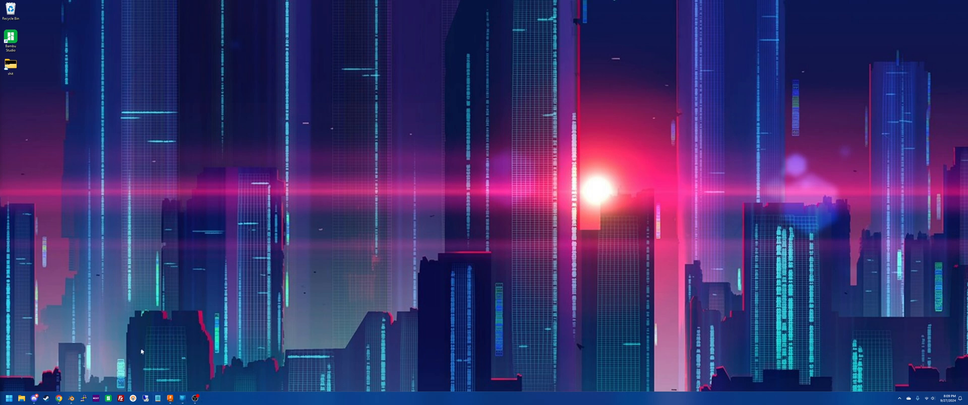
left_click(71, 399)
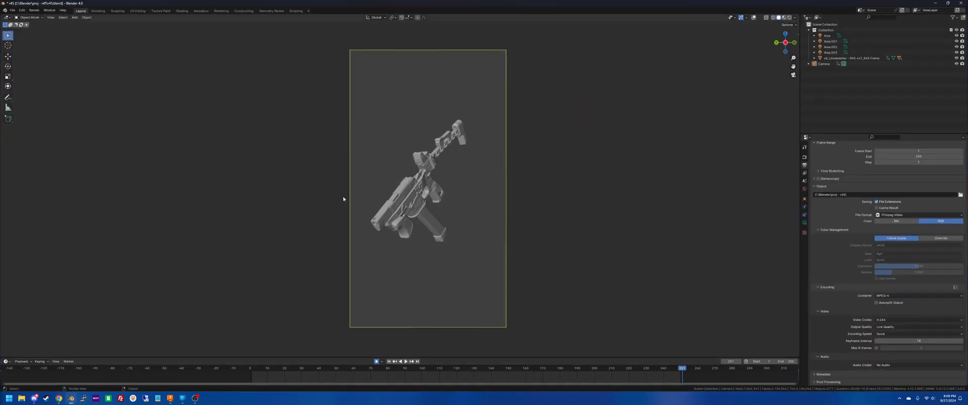
scroll(552, 241, "down", 1)
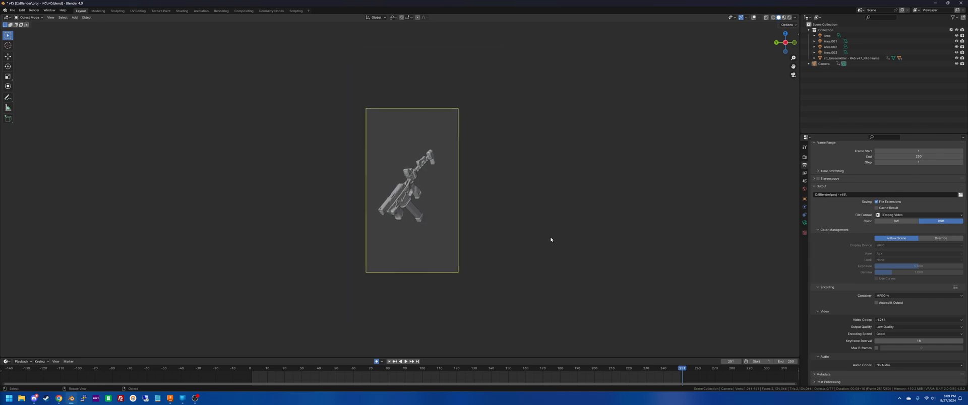
middle_click_drag(552, 240, 540, 202)
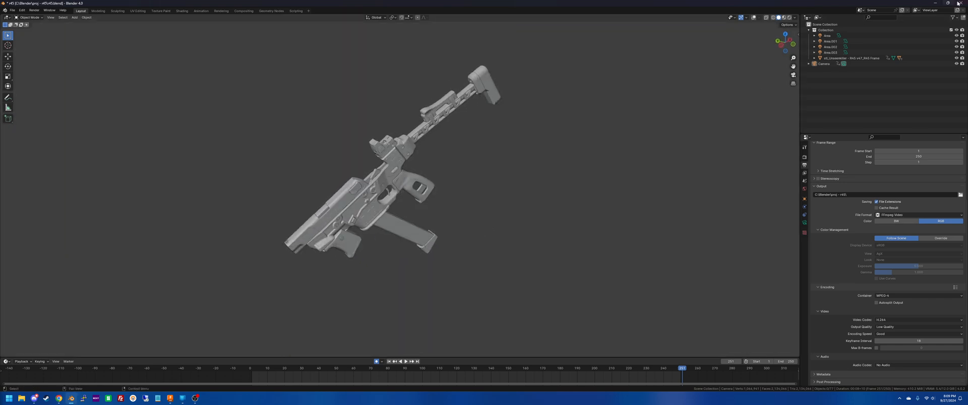
left_click(959, 3)
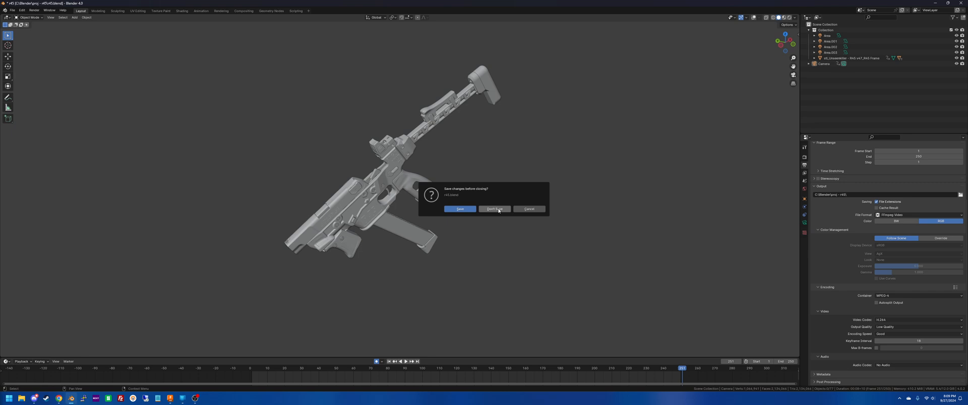
left_click(497, 209)
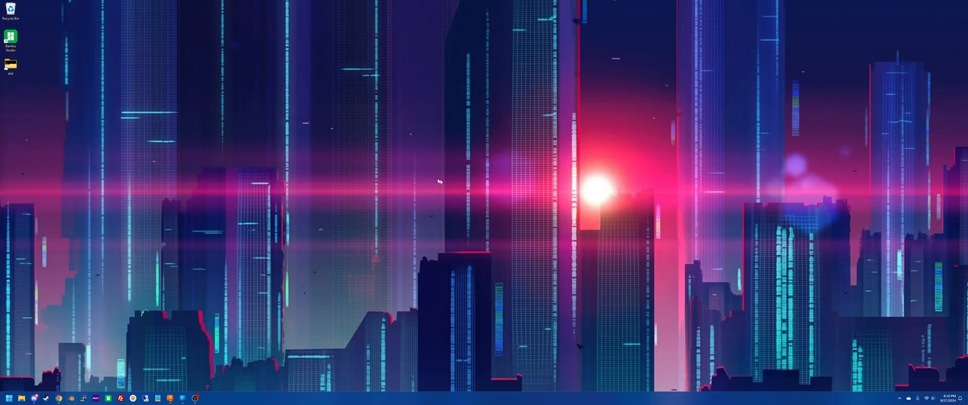
Start Blender with a new scene and delete all default objects.
left_click(71, 399)
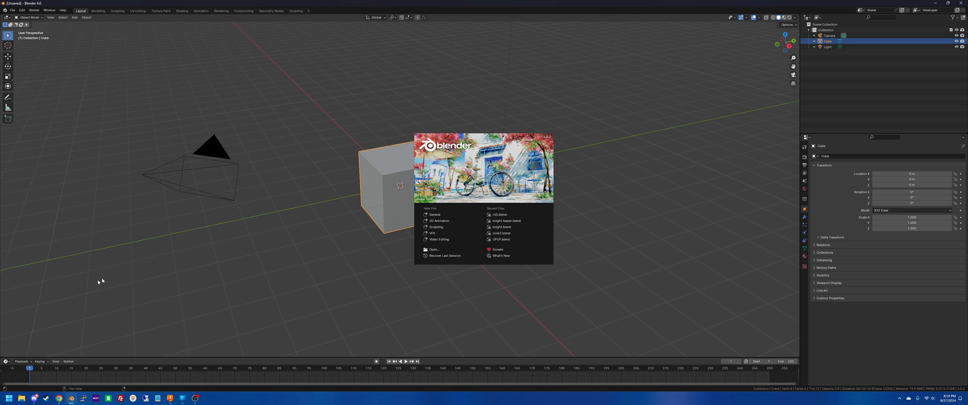
left_click(292, 109)
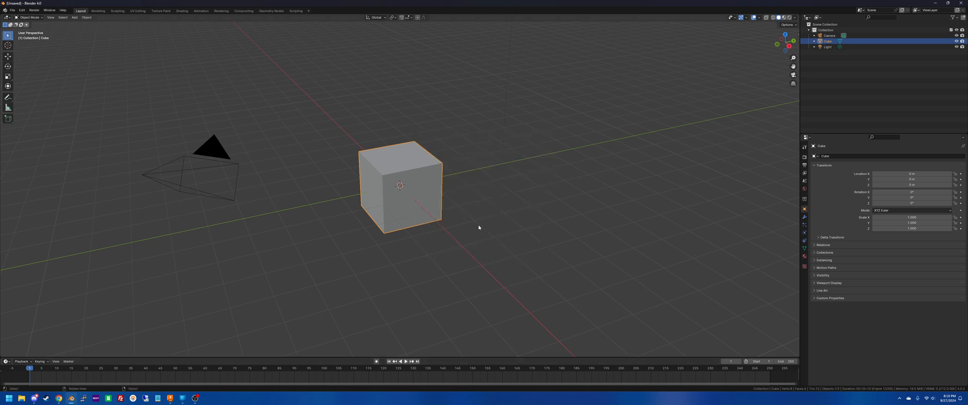
scroll(459, 226, "down", 5)
key("a")
key("Delete")
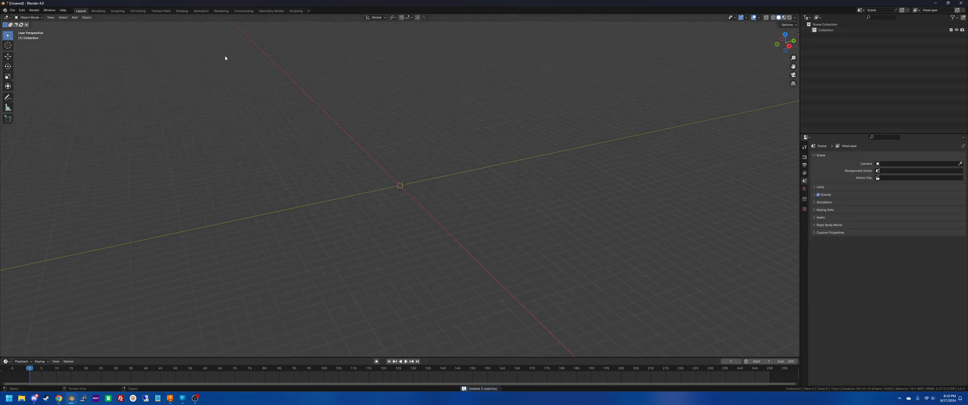
Set the viewport's clip end distance to 10000 m.
scroll(382, 121, "down", 10)
left_click(798, 35)
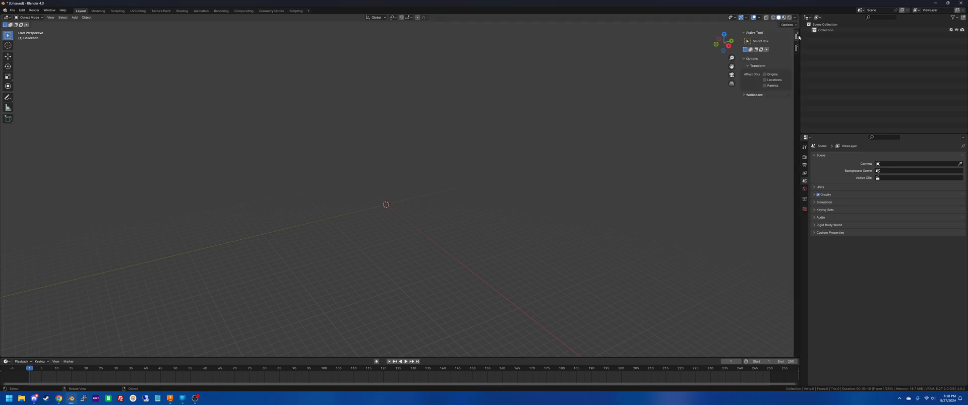
left_click(797, 48)
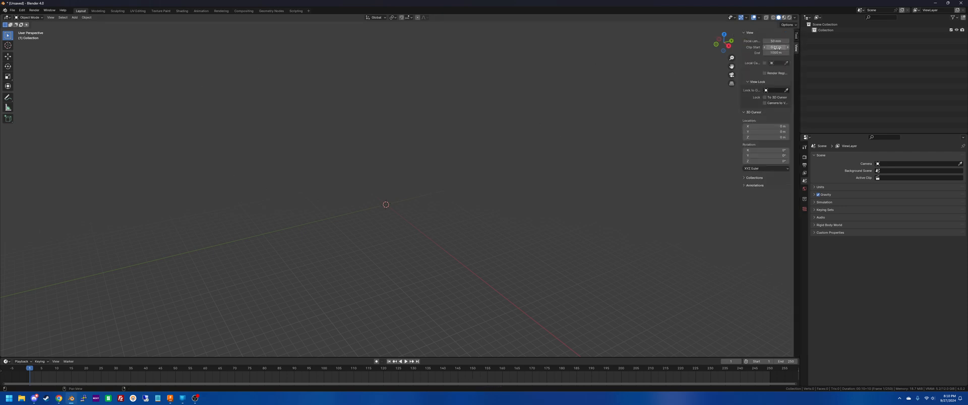
double_click(774, 53)
left_click(768, 53)
key("Return")
scroll(491, 122, "down", 5)
middle_click_drag(491, 122, 479, 123)
Import all STL files from the stl - r45 folder in the Blender directory.
left_click(12, 10)
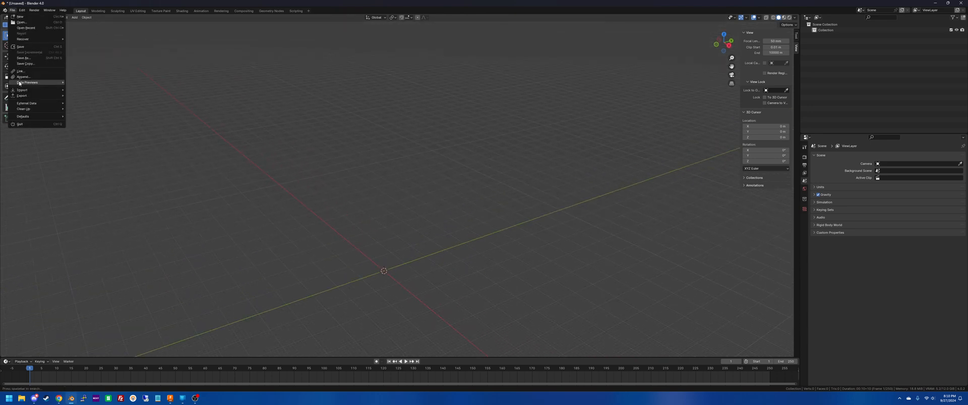
mouse_move(67, 91)
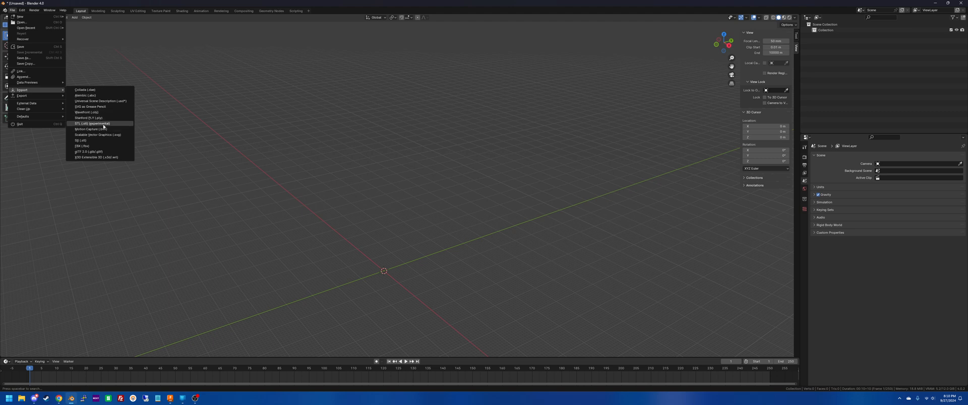
left_click(95, 140)
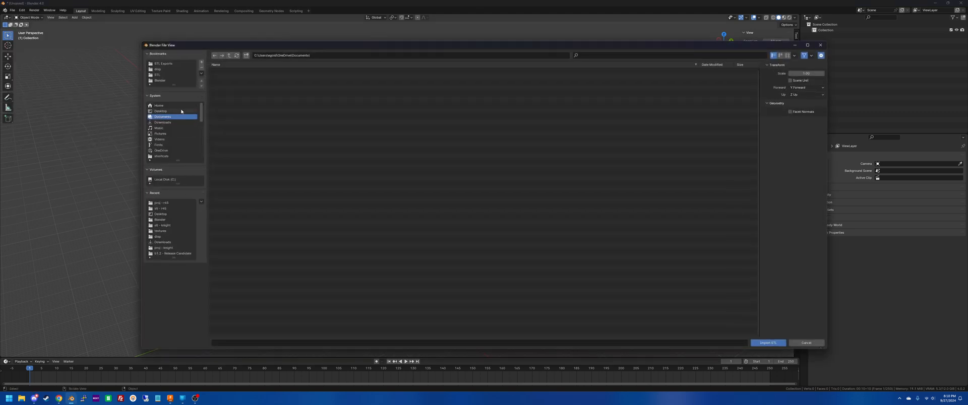
left_click(160, 80)
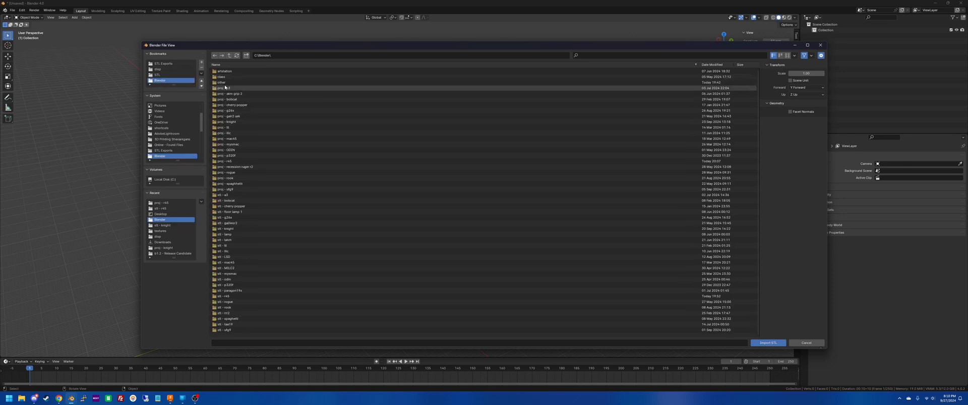
double_click(226, 299)
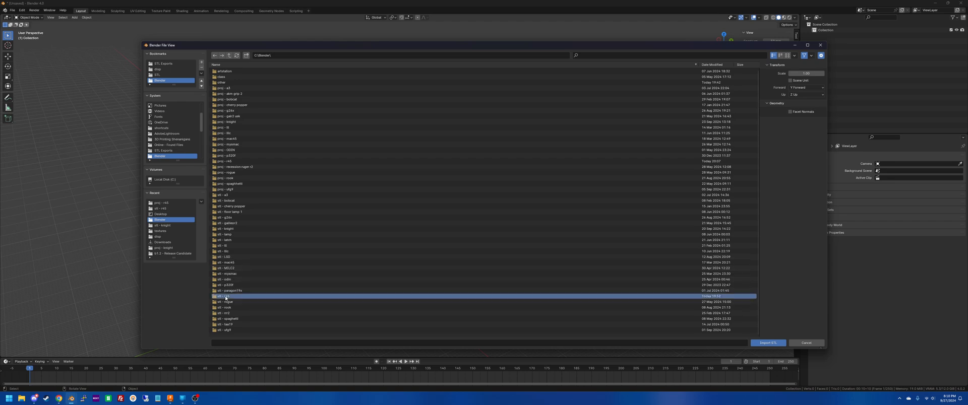
key("a")
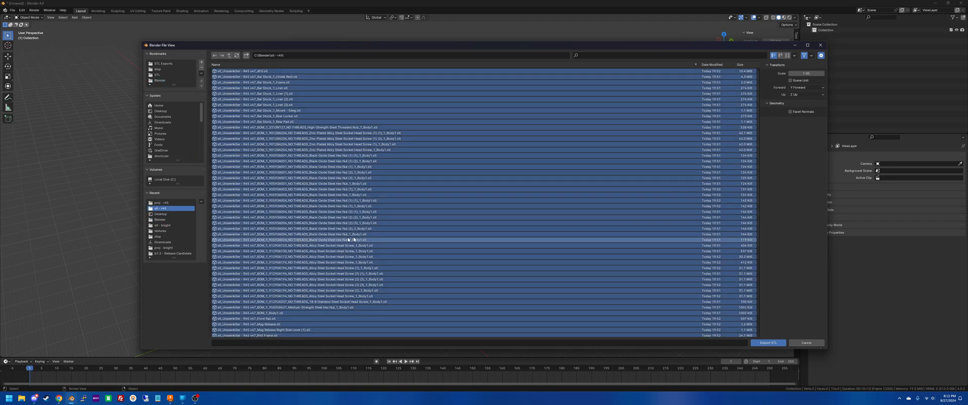
left_click(767, 342)
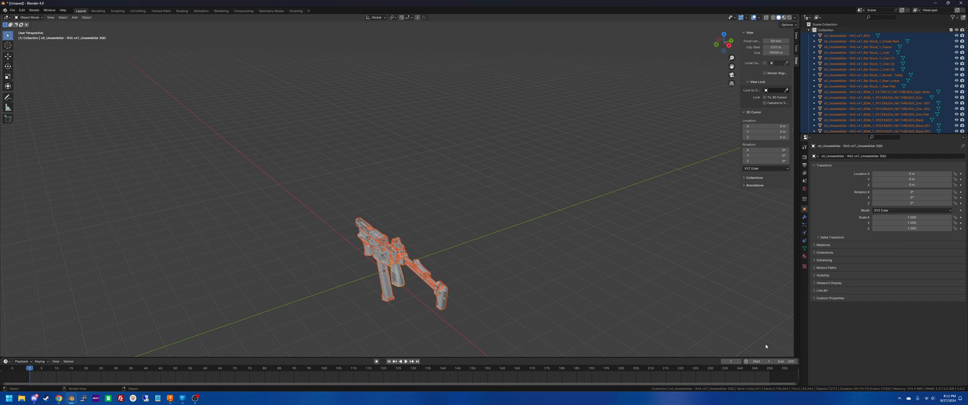
Examine the imported R45 parts from several sides and up close.
middle_click_drag(482, 239, 383, 207)
scroll(383, 206, "up", 8)
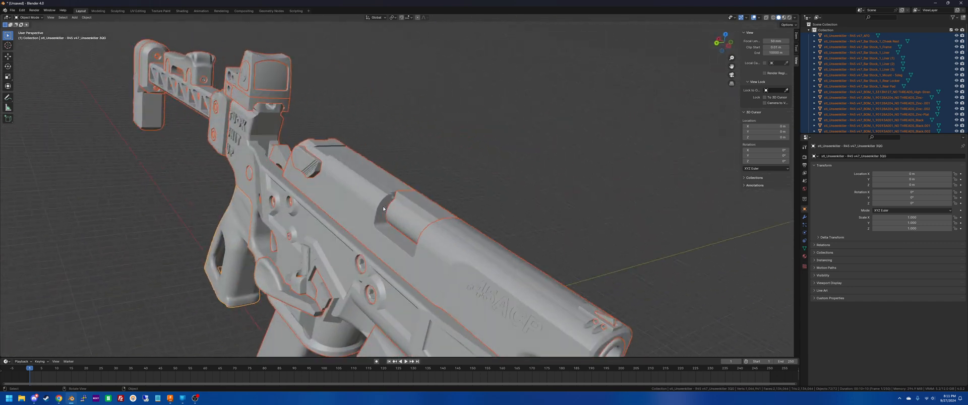
scroll(384, 208, "down", 8)
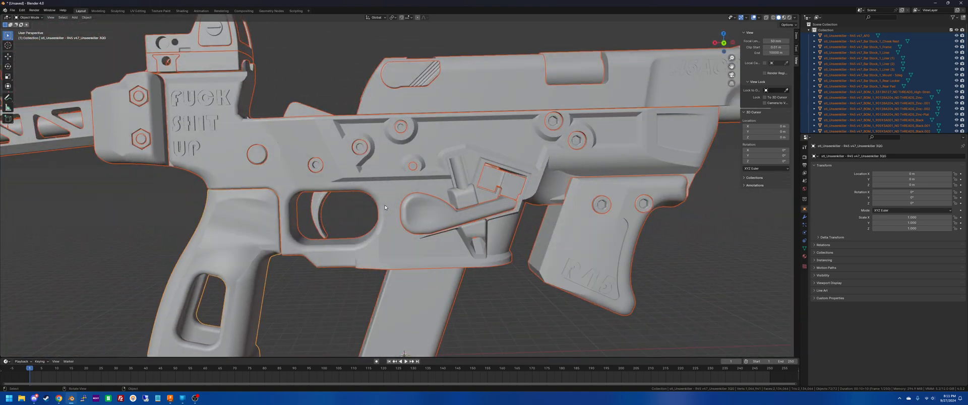
scroll(385, 206, "down", 2)
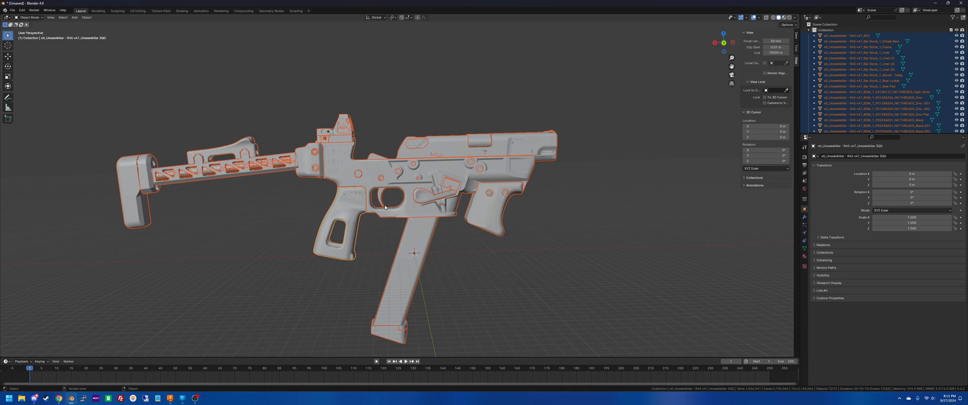
scroll(384, 207, "up", 3)
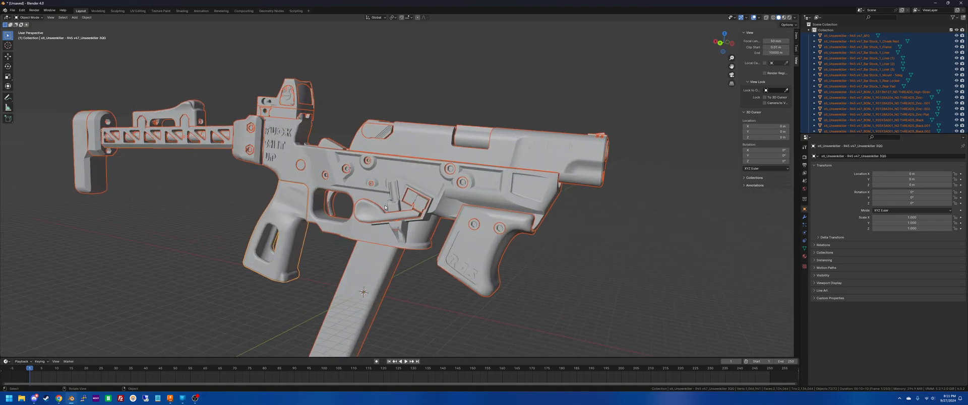
Inspect the recessed bolt, hex nut and surrounding frame details up close from both sides of the R45 model.
scroll(385, 207, "up", 12)
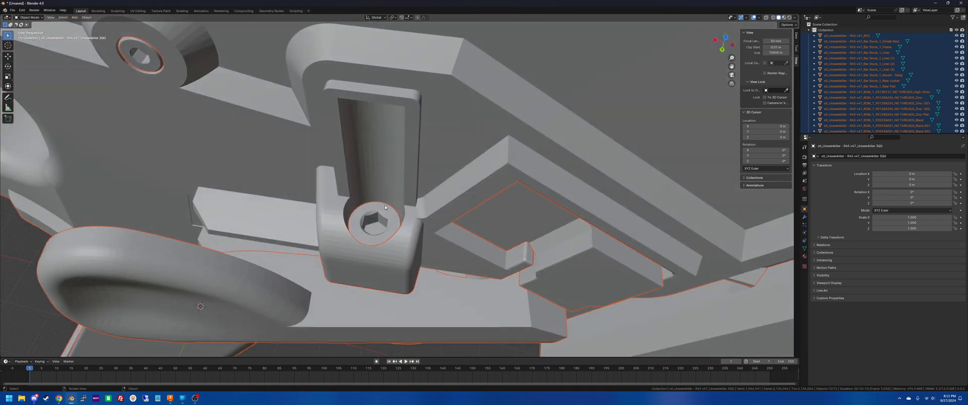
scroll(385, 207, "up", 10)
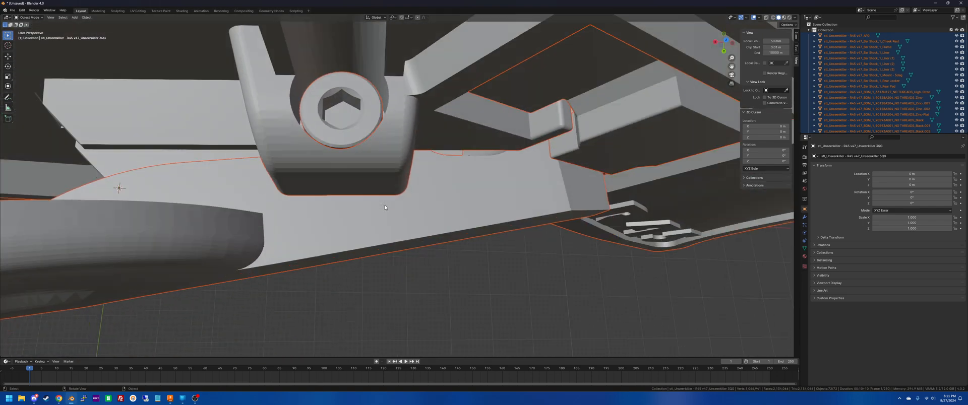
scroll(385, 206, "down", 10)
scroll(384, 207, "up", 6)
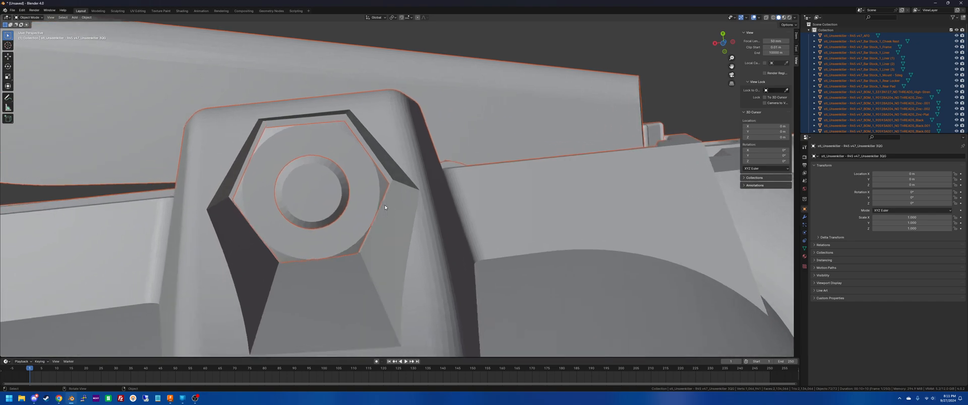
scroll(385, 207, "down", 5)
scroll(384, 207, "down", 8)
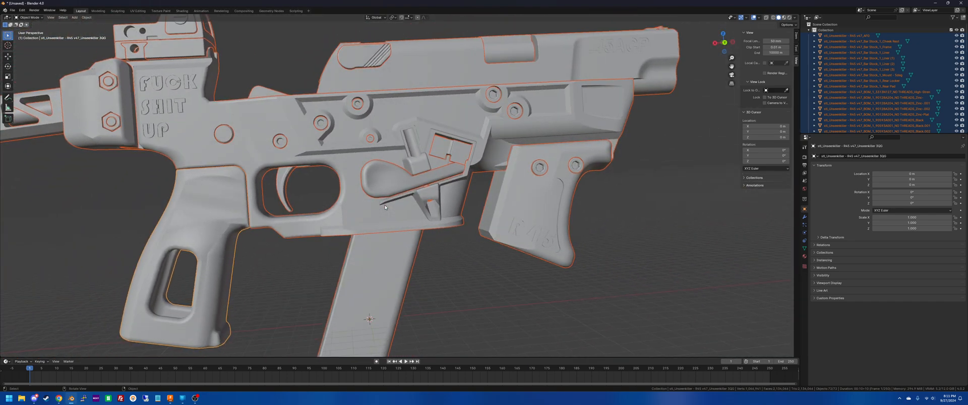
scroll(384, 206, "up", 3)
scroll(385, 206, "up", 5)
scroll(384, 206, "down", 8)
scroll(385, 206, "up", 5)
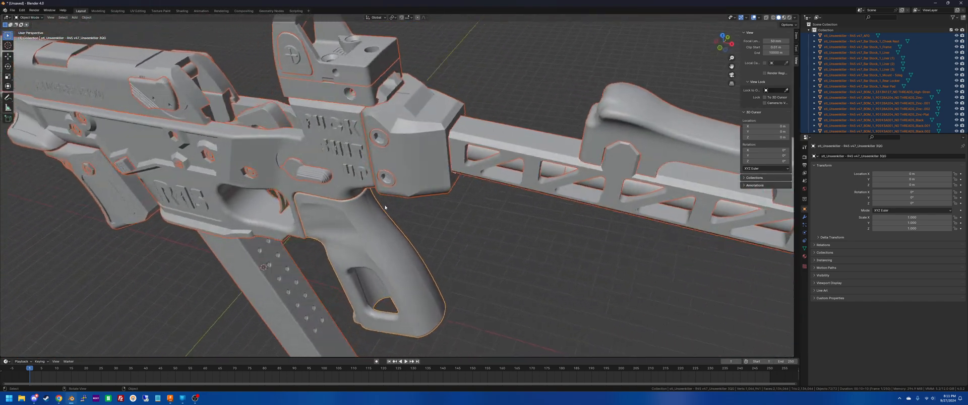
scroll(385, 207, "down", 4)
Deselect all imported R45 parts.
middle_click_drag(385, 208, 423, 131)
scroll(386, 207, "up", 6)
scroll(385, 208, "down", 7)
scroll(385, 207, "down", 4)
left_click(445, 127)
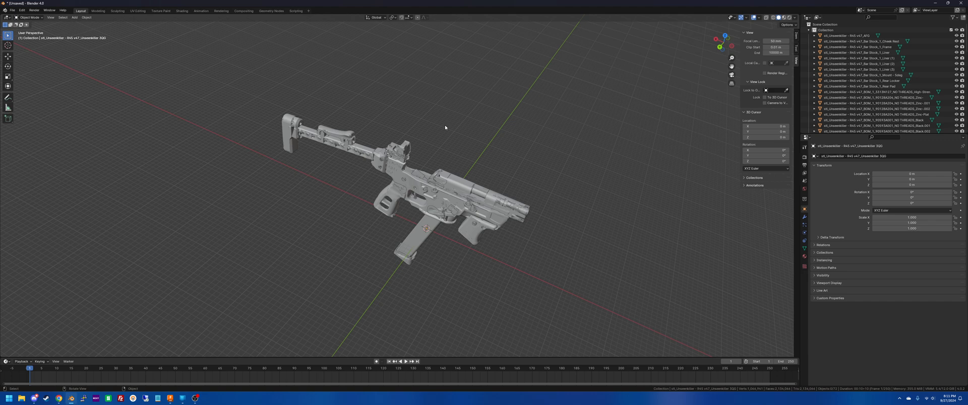
Enlarge the Outliner to show more rows and look through the parts listed in the Collection.
left_click_drag(817, 134, 824, 231)
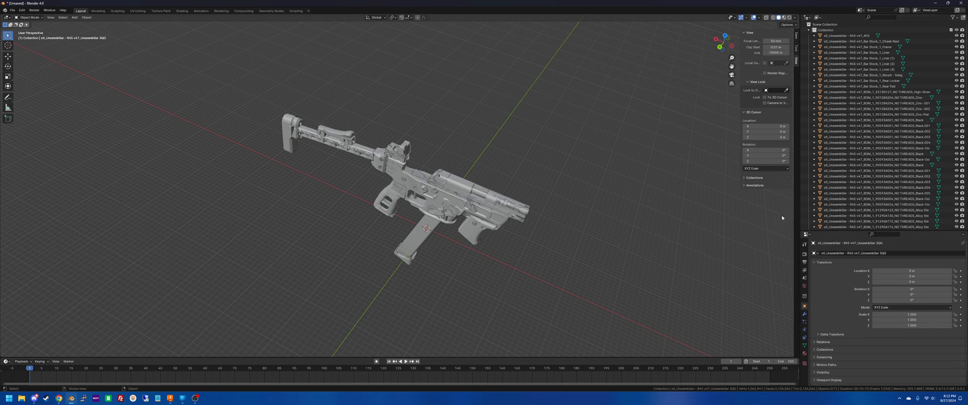
scroll(857, 163, "down", 10)
scroll(856, 163, "up", 10)
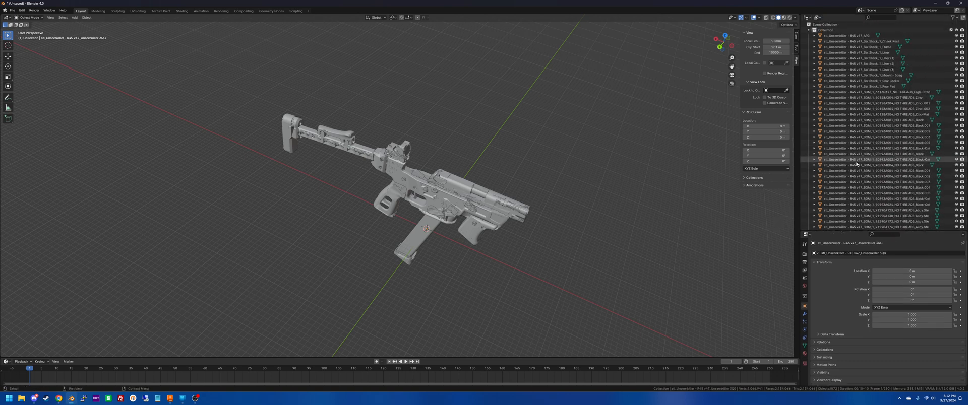
left_click(809, 30)
left_click(809, 30)
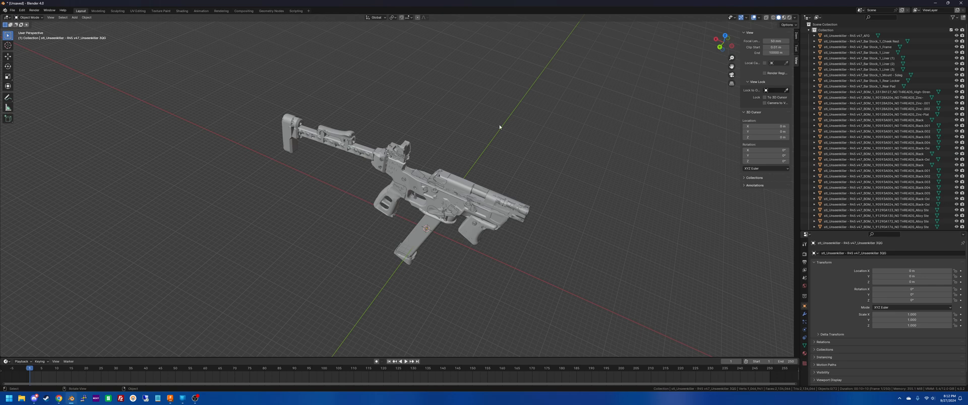
Select the R45 Frame object and bring up its object operations.
scroll(476, 172, "up", 2)
middle_click_drag(475, 172, 485, 153)
left_click(476, 178)
scroll(476, 177, "up", 5)
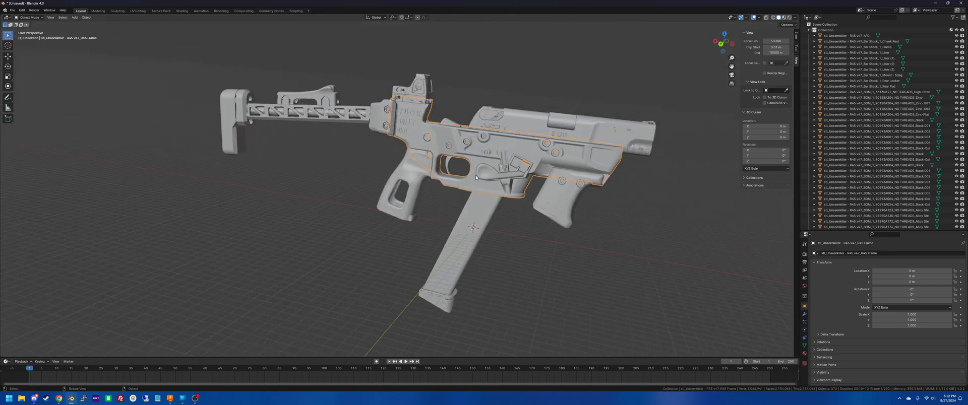
right_click(474, 179)
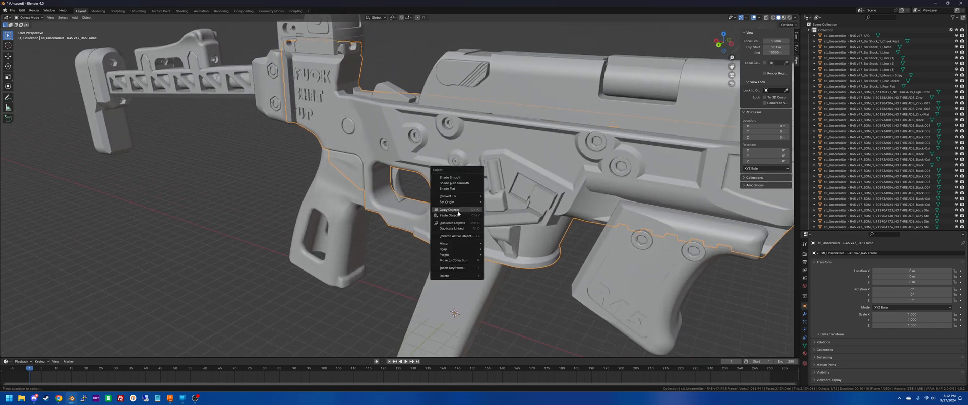
Set the frame object's origin to its geometry.
mouse_move(459, 202)
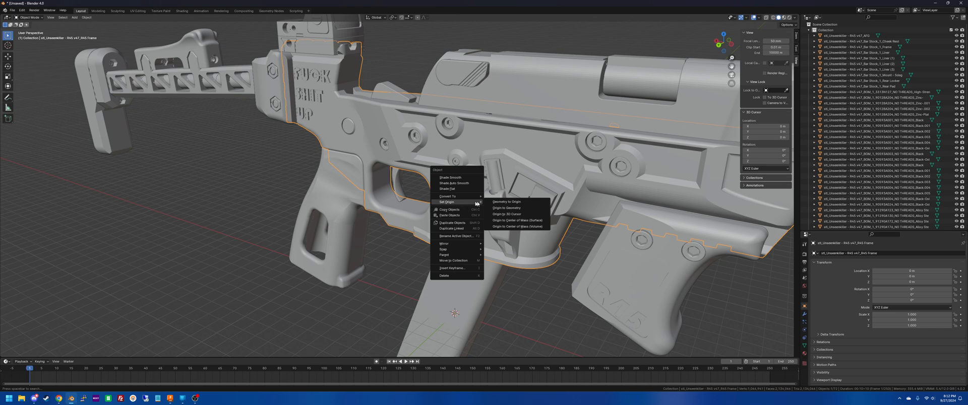
left_click(520, 208)
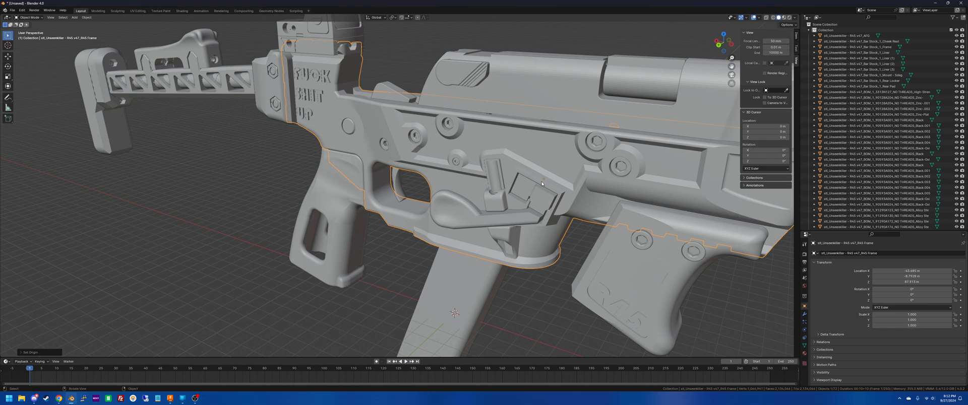
scroll(542, 184, "down", 4)
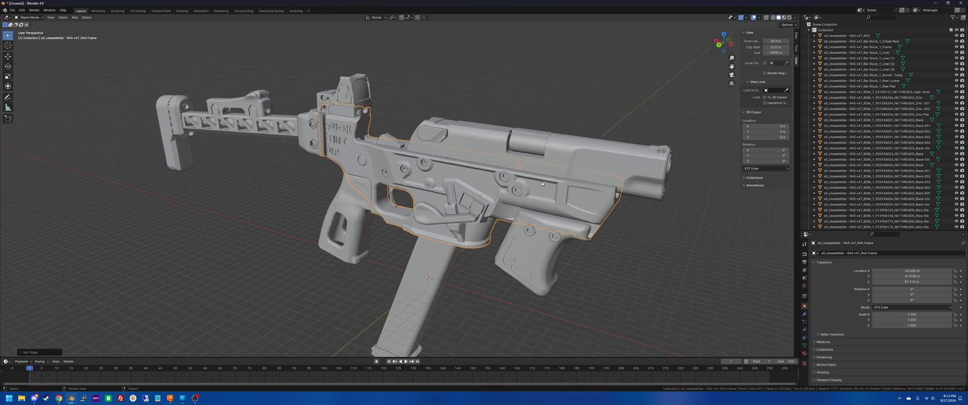
middle_click_drag(542, 184, 542, 184)
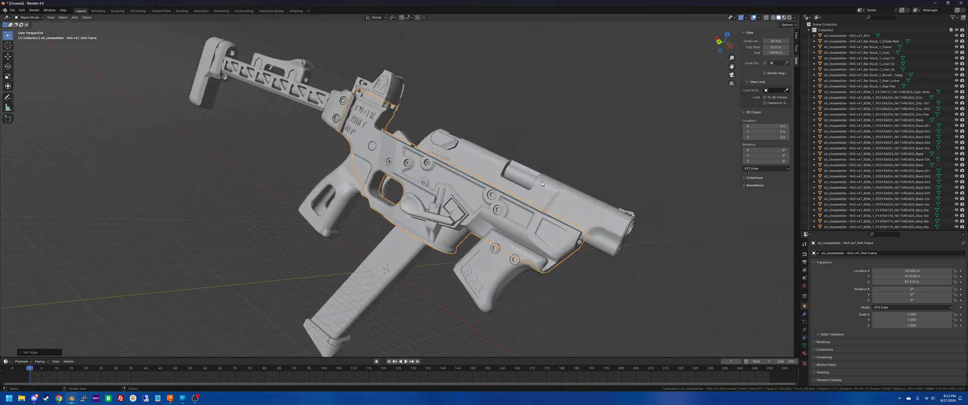
key("r")
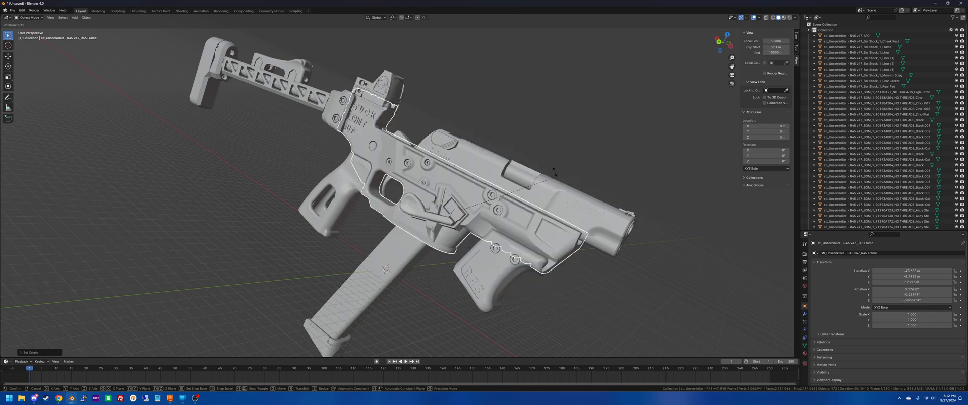
right_click(541, 139)
left_click(539, 115)
Select all the parts of the gun and parent them to the frame object.
middle_click_drag(539, 115, 573, 270)
key("a")
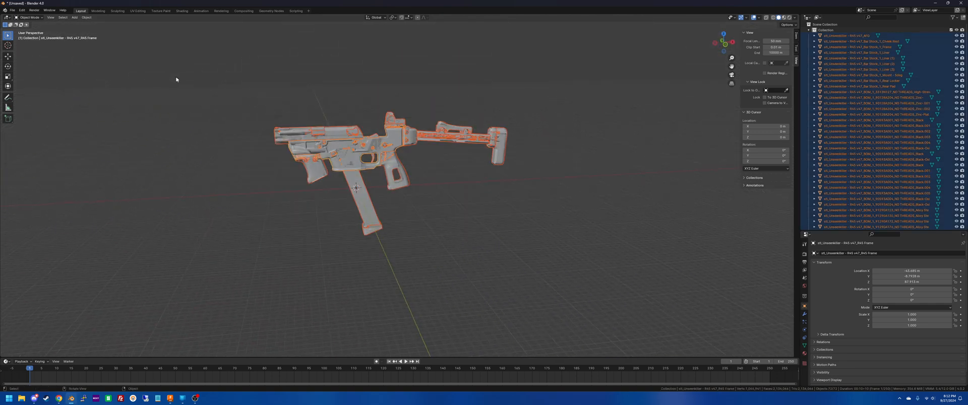
scroll(213, 104, "up", 5)
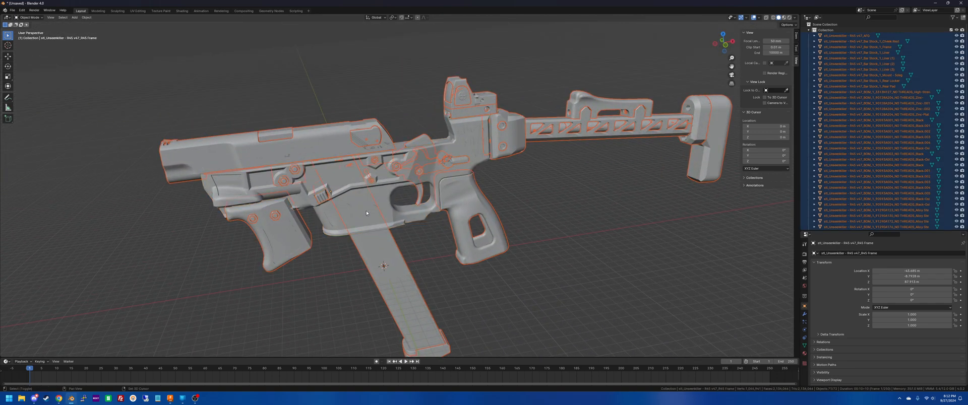
right_click(411, 218)
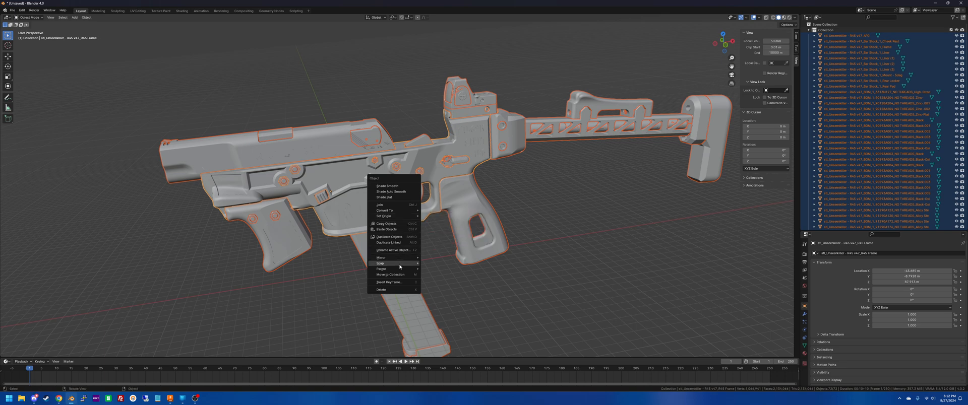
mouse_move(404, 269)
left_click(435, 269)
left_click(583, 212)
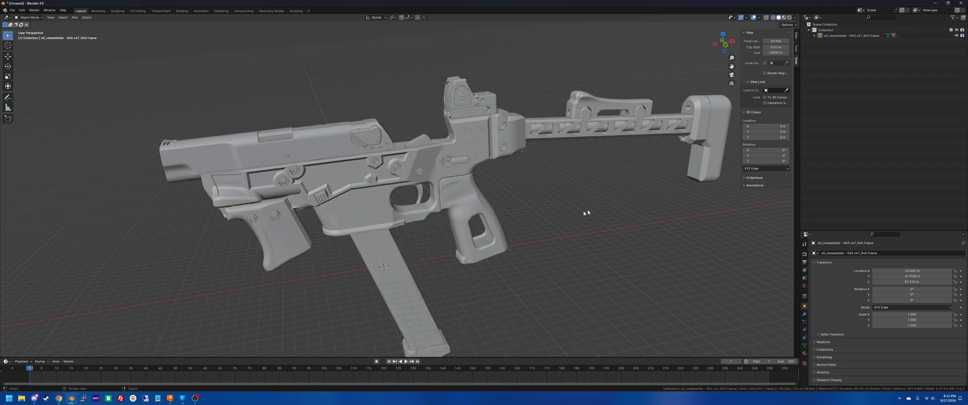
Expand the frame's hierarchy in the outliner and shift the whole assembly by moving the frame.
left_click(814, 36)
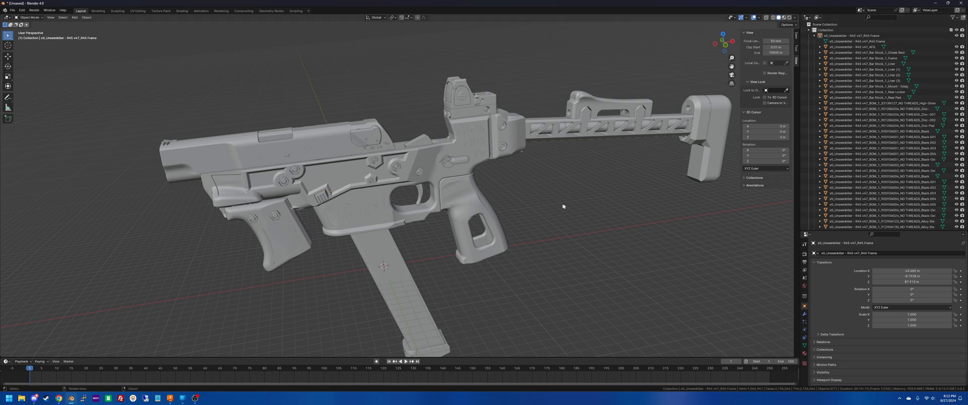
left_click(377, 210)
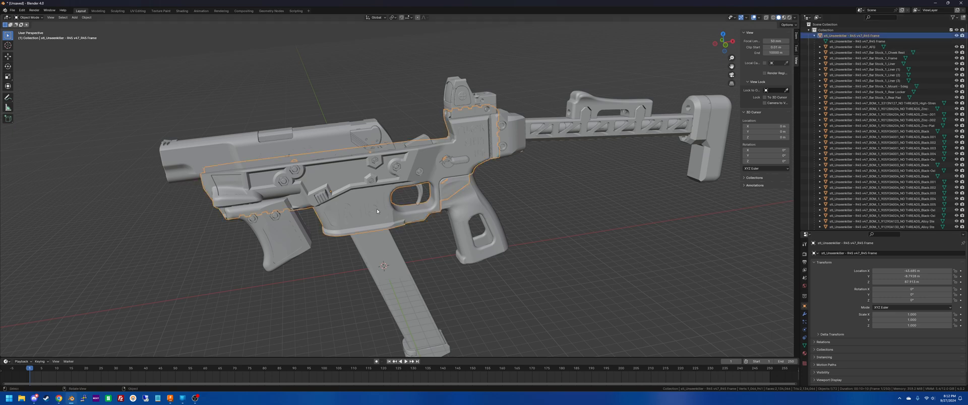
left_click_drag(376, 209, 308, 213)
Try moving, rotating and scaling the assembly through its frame in the back view, and undo these changes.
middle_click_drag(497, 223, 494, 220)
left_click(731, 47)
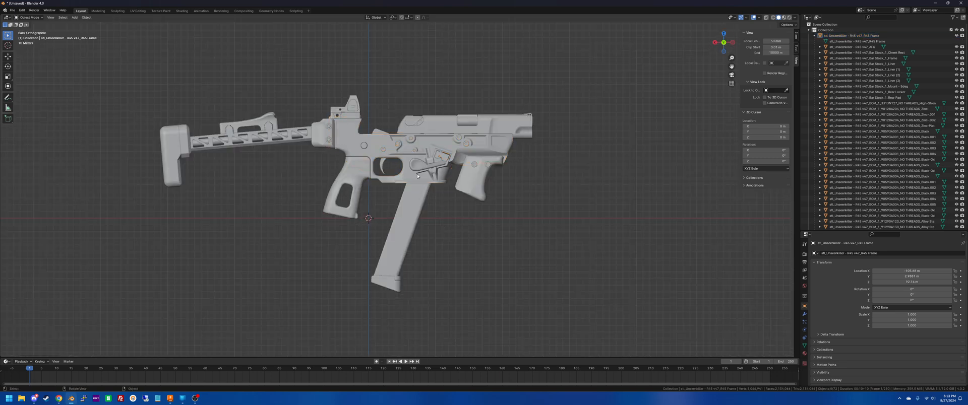
key("g")
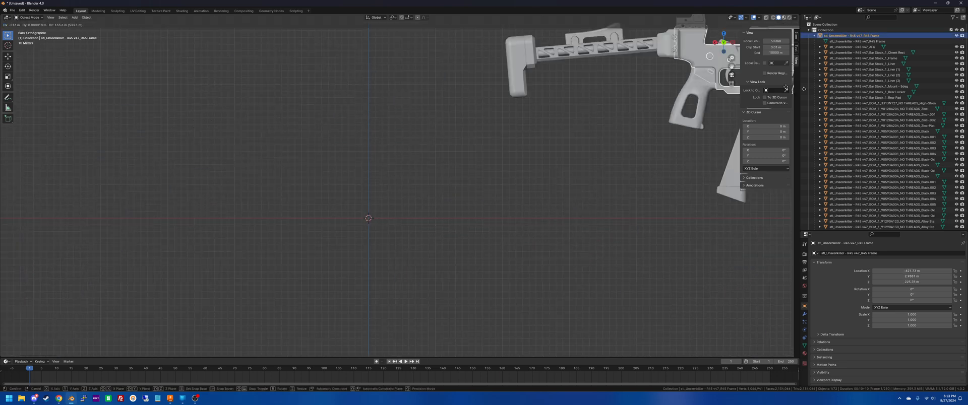
left_click(450, 131)
key("r")
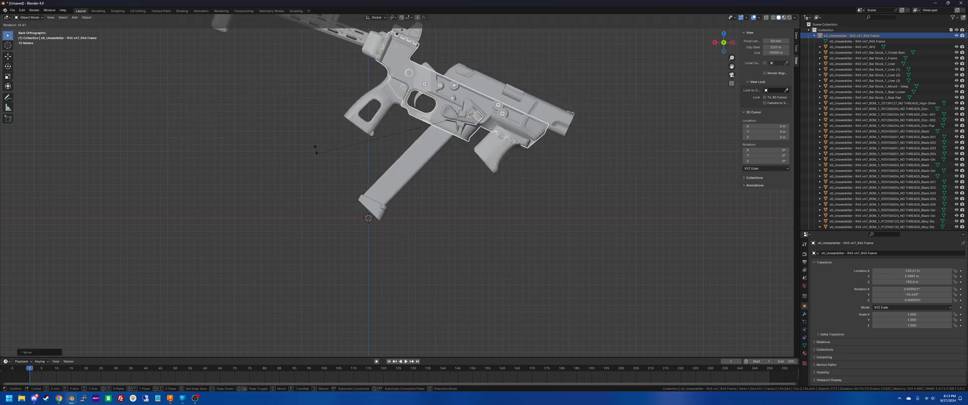
left_click(509, 65)
key("s")
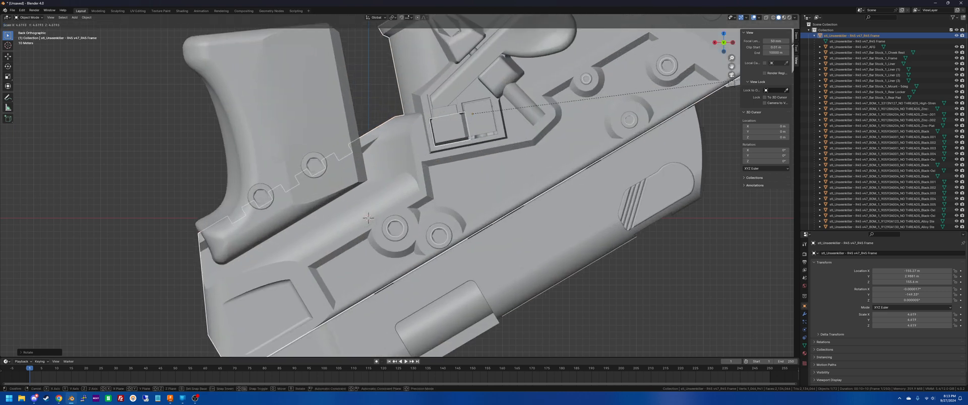
right_click(624, 108)
key("ctrl+z")
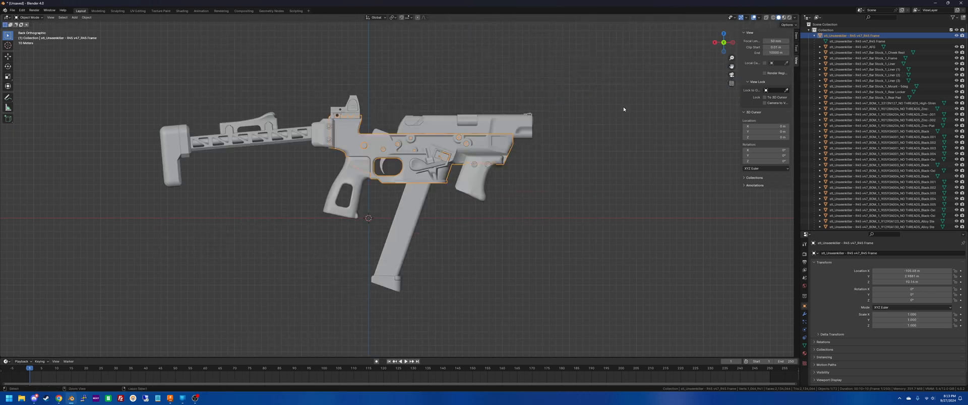
Deselect the frame and collapse its hierarchy in the outliner.
left_click(579, 161)
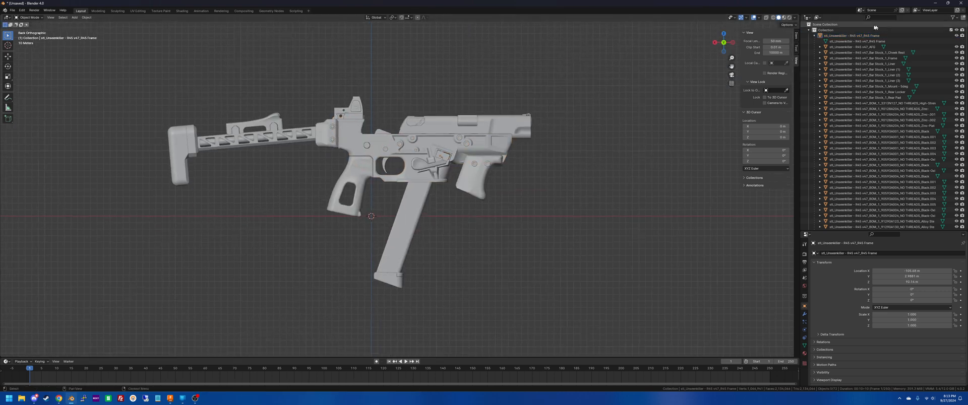
left_click(815, 35)
key("Home")
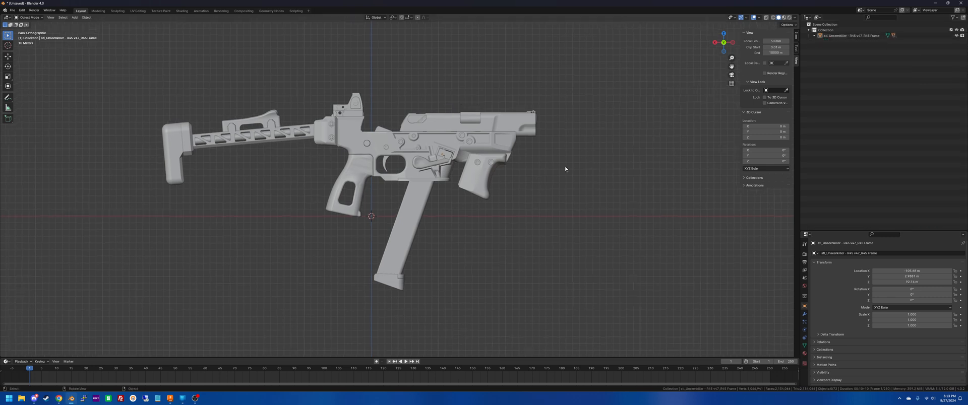
middle_click_drag(566, 168, 505, 185)
left_click_drag(496, 308, 318, 102)
key("g")
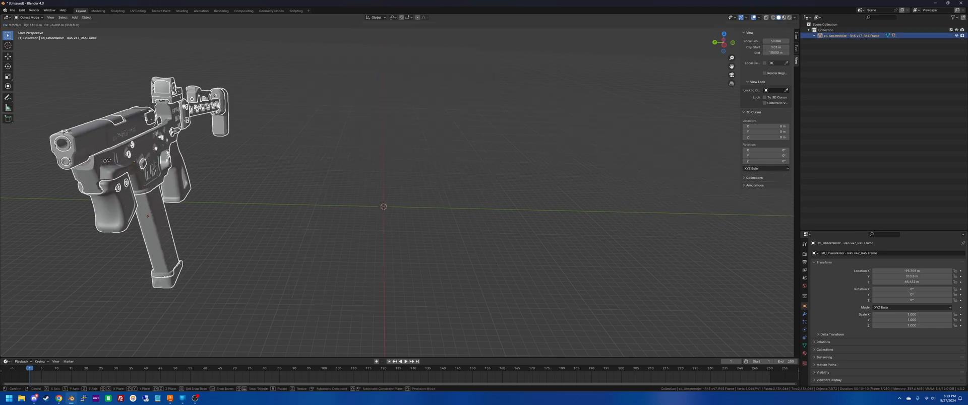
right_click(397, 134)
left_click(509, 105)
Scale the whole assembly down through its frame to about 0.087.
middle_click_drag(508, 105, 473, 152)
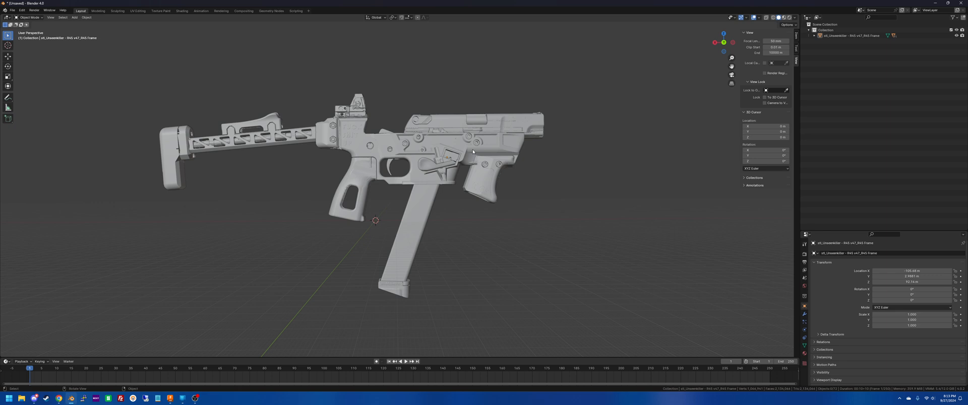
left_click(419, 181)
key("s")
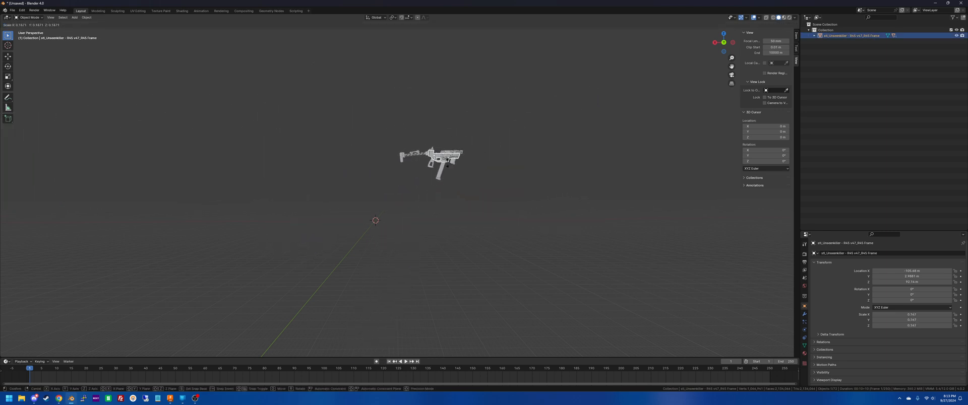
left_click(446, 162)
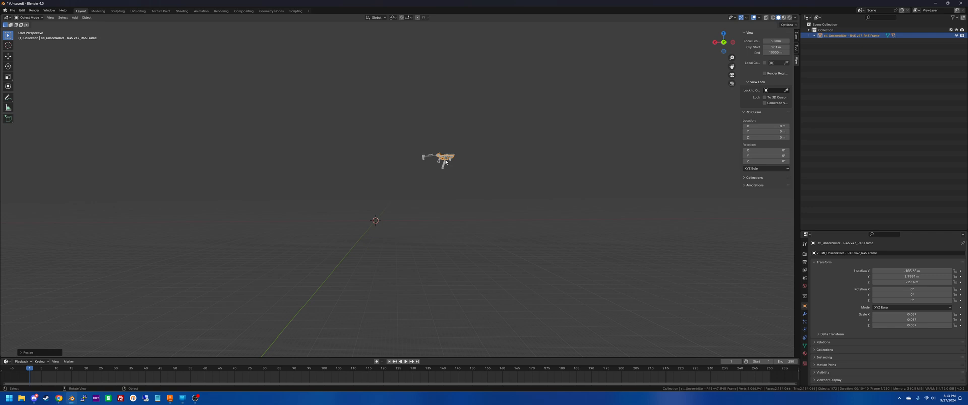
Move the scaled-down assembly in the back view to just above the world origin.
left_click(723, 43)
key("g")
left_click(423, 176)
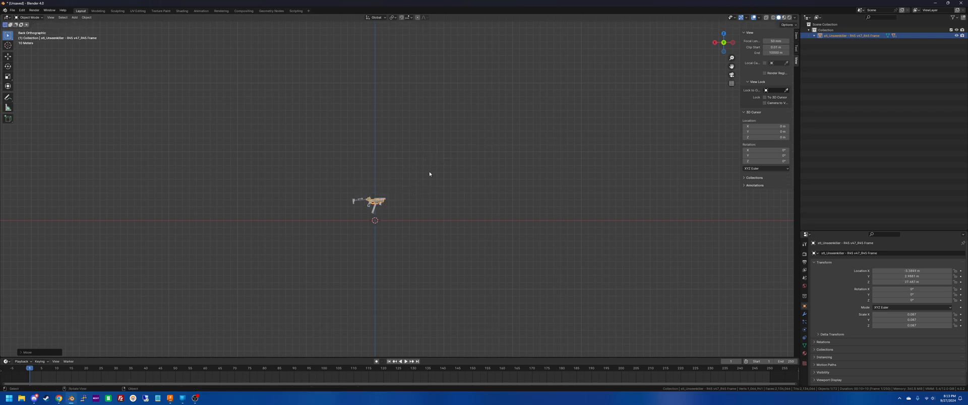
left_click(429, 172)
Try scaling the assembly up through its frame, and undo the enlargement.
scroll(429, 173, "up", 13)
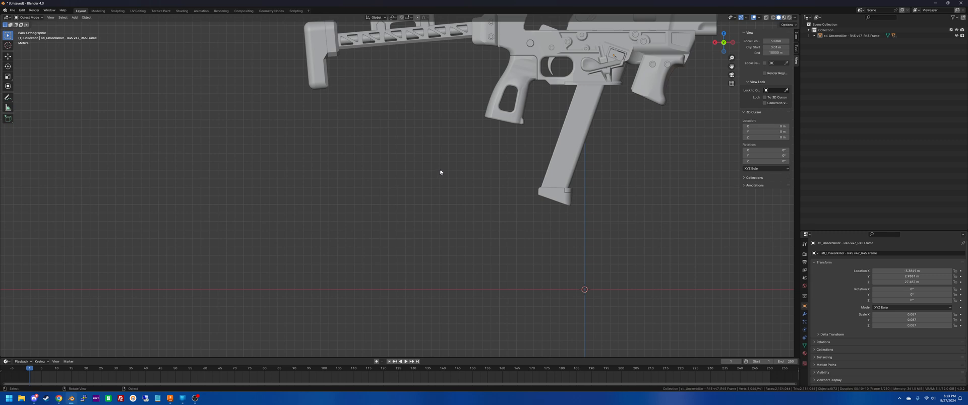
middle_click_drag(491, 155, 473, 148, "shift")
scroll(459, 173, "down", 4)
left_click(418, 158)
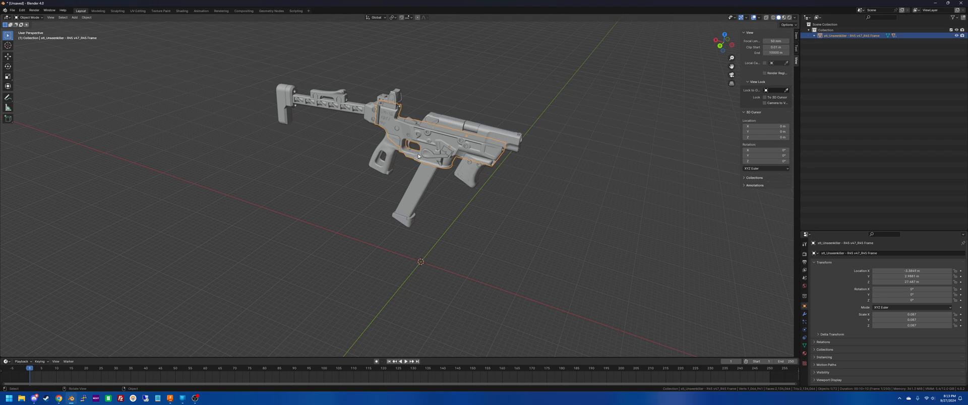
key("s")
left_click(240, 168)
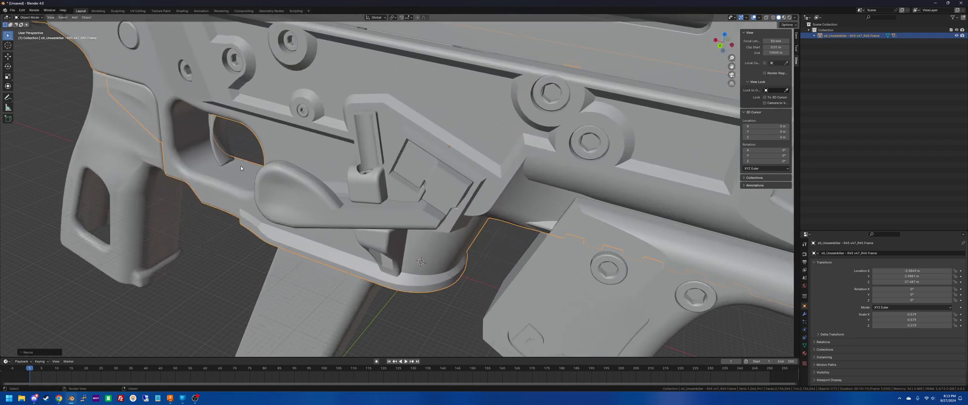
key("ctrl+z")
key("ctrl+z")
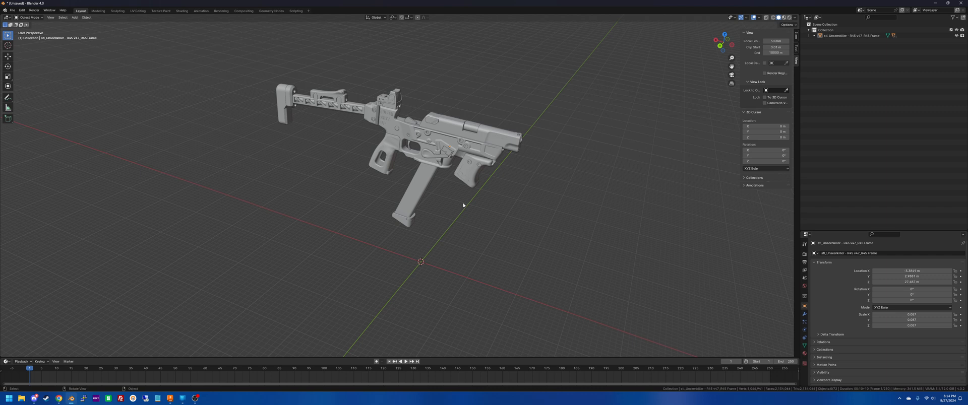
Check the assembly in Rendered viewport shading and return to Solid shading.
mouse_move(463, 205)
middle_mouse_down()
mouse_move(471, 213)
mouse_move(471, 198)
mouse_move(472, 213)
middle_mouse_up()
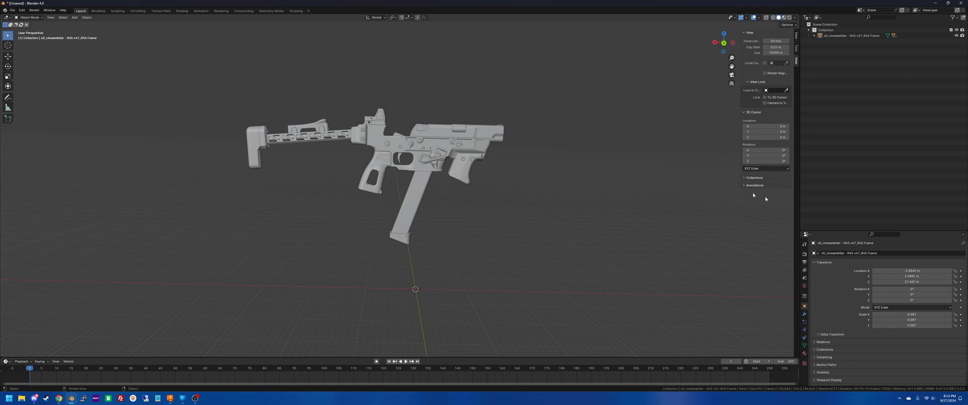
middle_click_drag(503, 259, 488, 243)
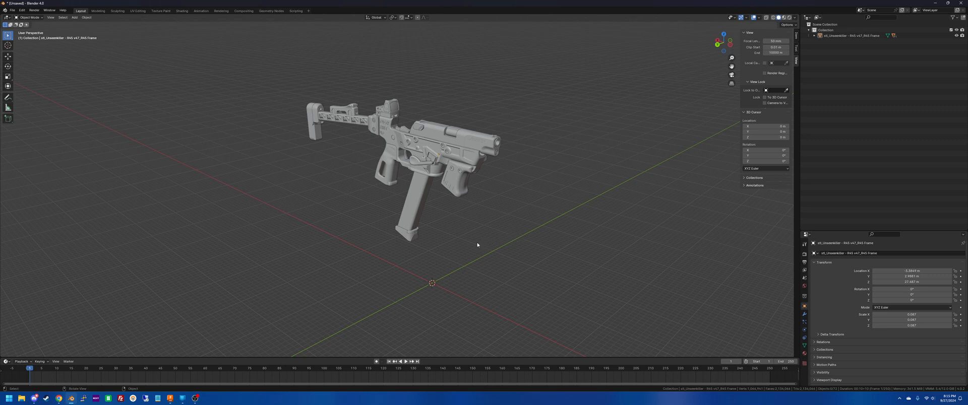
key("z")
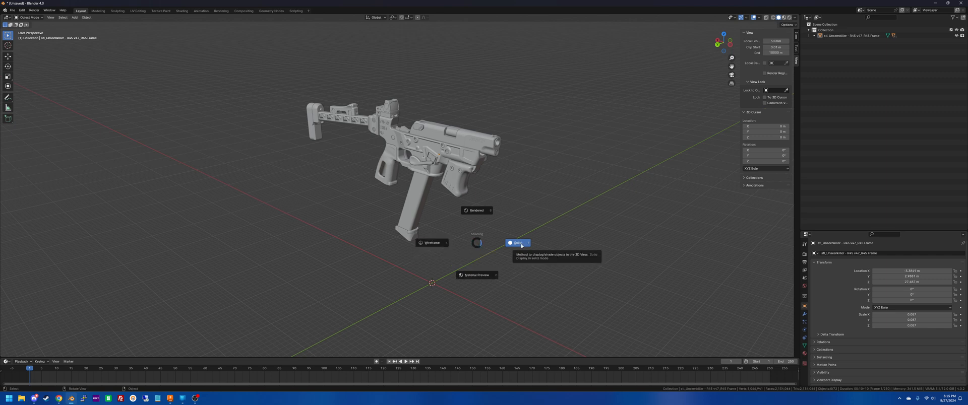
left_click(518, 186)
scroll(518, 185, "up", 5)
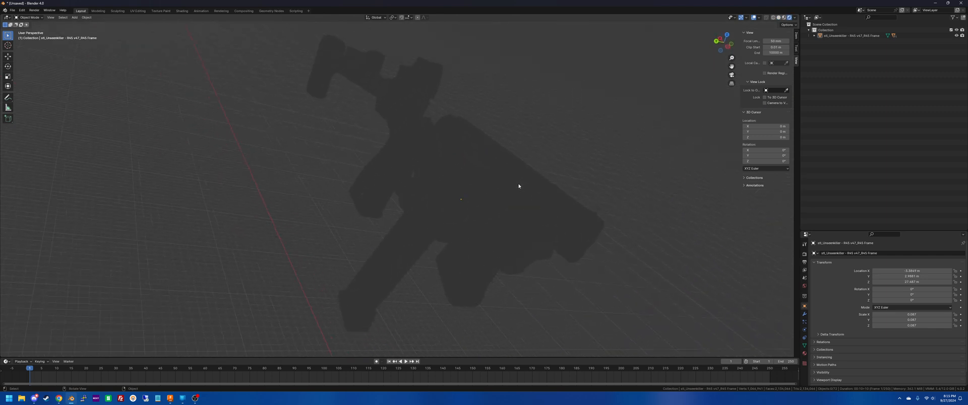
key("z")
left_click(583, 242)
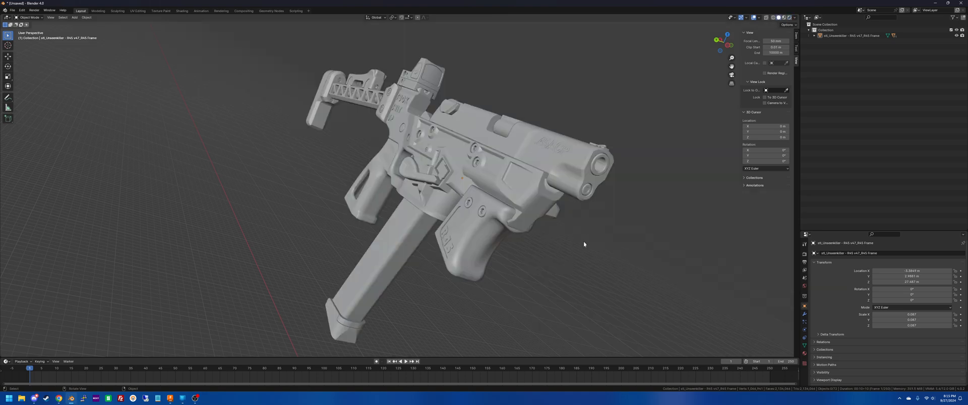
Set the viewport shading to Rendered.
scroll(584, 244, "up", 4)
middle_click_drag(592, 247, 591, 244)
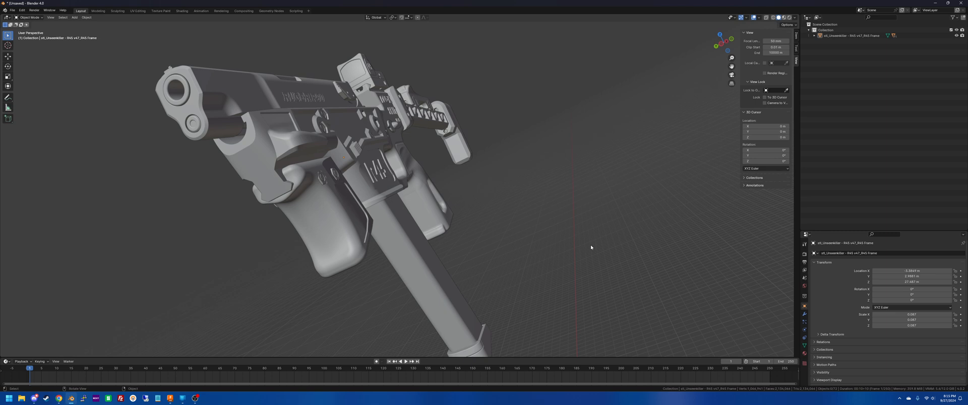
key("z")
left_click(588, 215)
Add an Area light at the world origin.
middle_click_drag(588, 216, 421, 213)
scroll(494, 261, "down", 5)
middle_click_drag(493, 261, 493, 261)
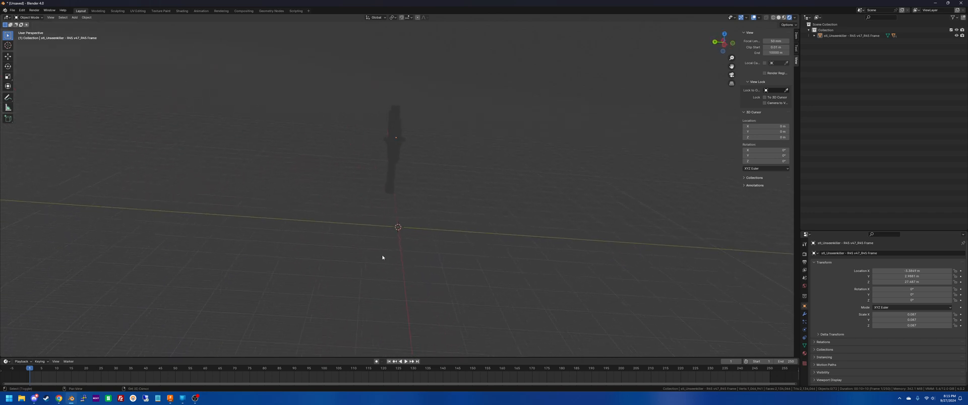
key("shift+a")
mouse_move(360, 332)
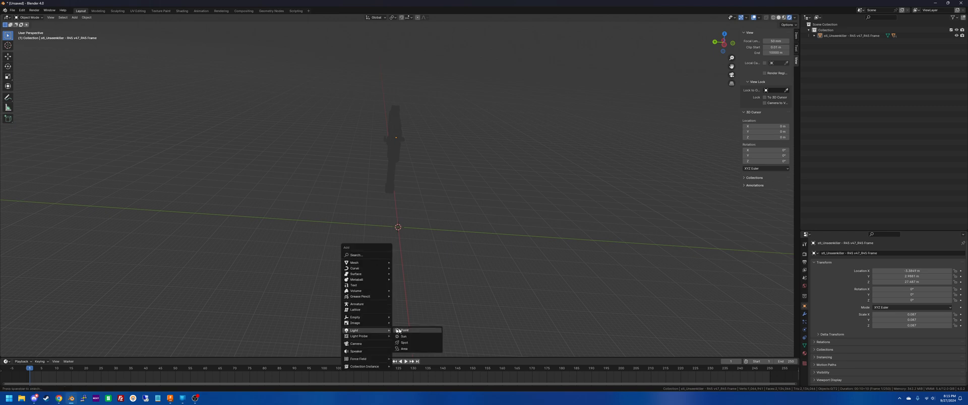
left_click(406, 348)
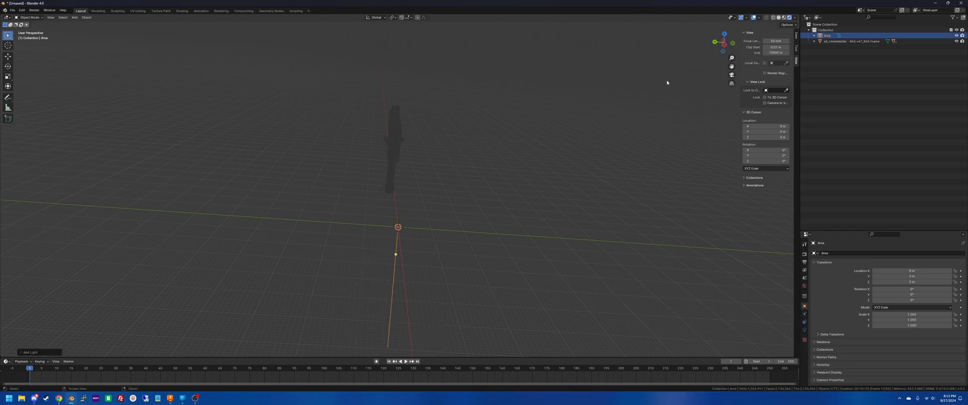
In the left view, move the area light above and beside the gun, to about Y 25 m, Z 53 m, and enlarge it about 30 times.
left_click(724, 46)
scroll(417, 206, "down", 2)
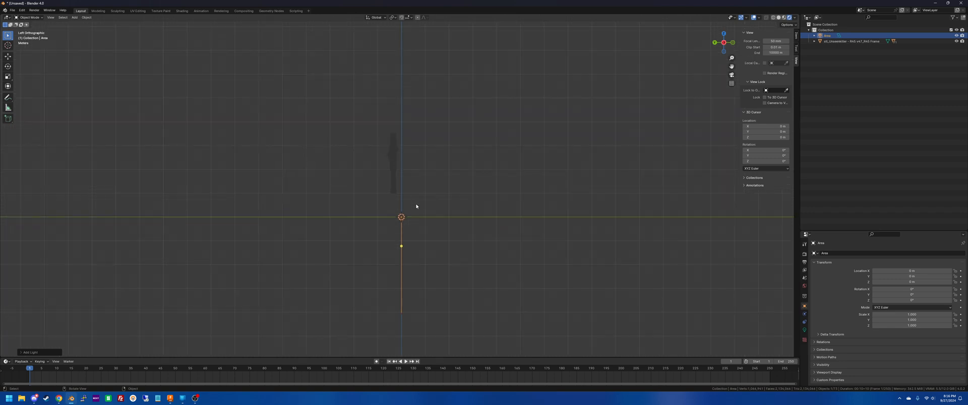
key("g")
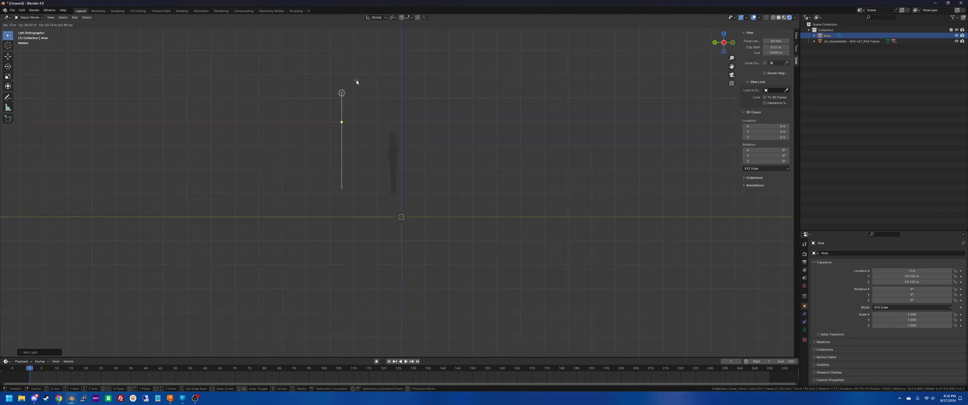
left_click(356, 81)
key("s")
left_click(125, 76)
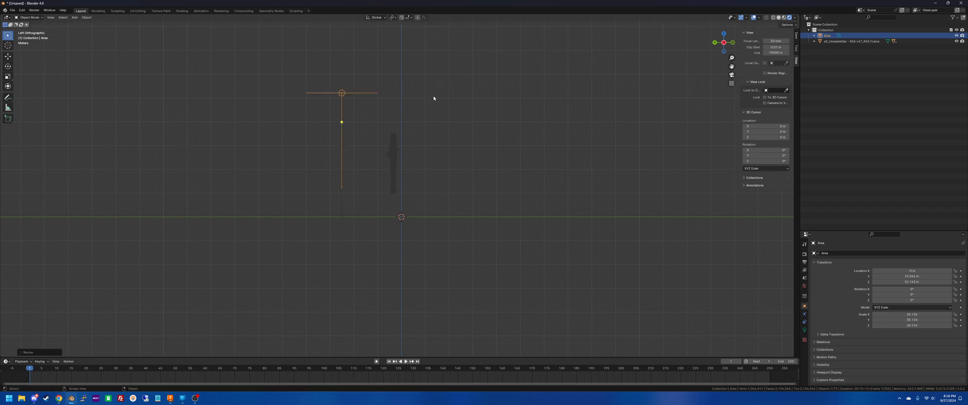
Rotate the area light about 42° to aim down at the gun, and move it farther up and out, to about Y 31 m, Z 61 m.
key("r")
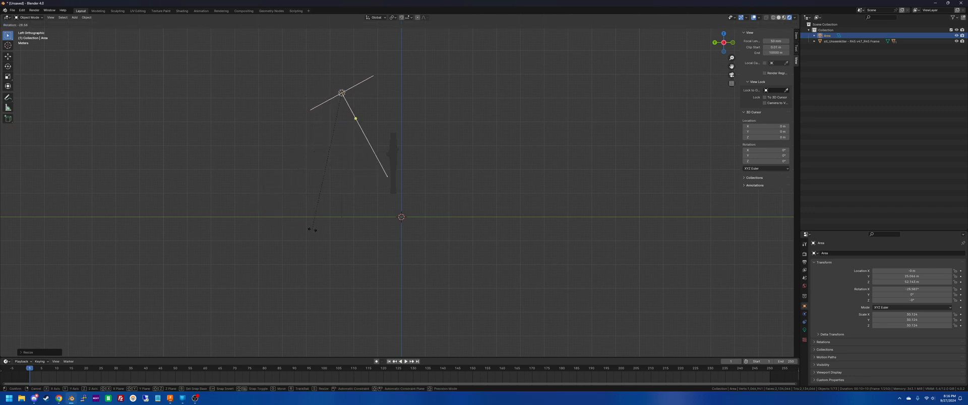
left_click(345, 230)
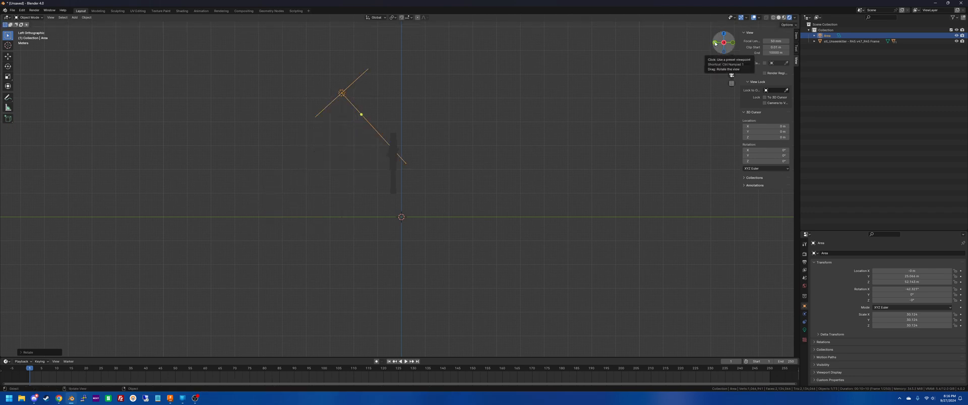
left_click(714, 42)
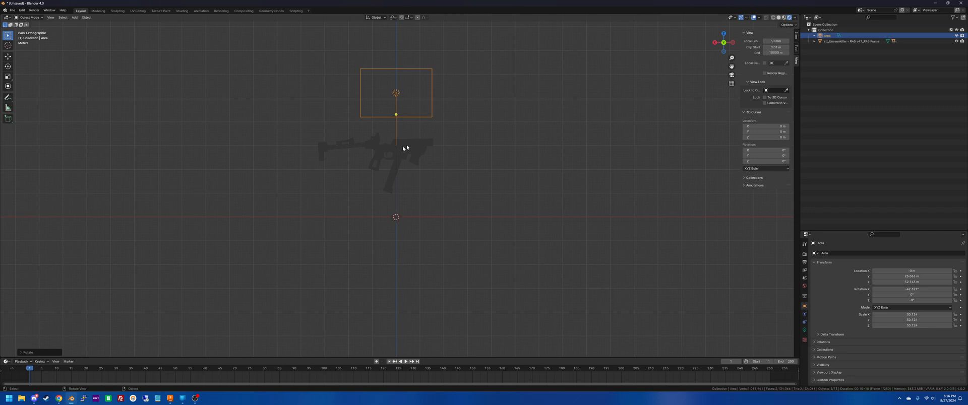
left_click(733, 43)
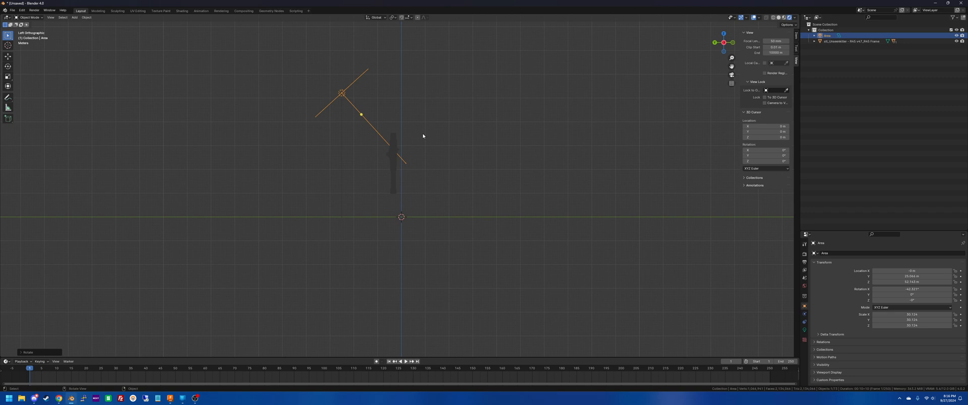
middle_click_drag(423, 135, 428, 149)
middle_click_drag(427, 117, 440, 157, "shift")
left_click(727, 46)
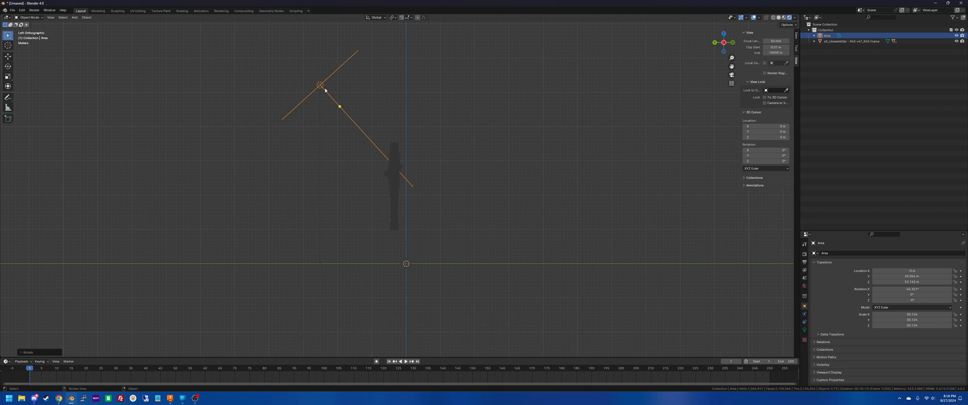
left_click_drag(326, 91, 307, 63)
Duplicate the area light to the opposite upper side of the gun and rotate the copy to aim down at the gun.
key("ctrl+c")
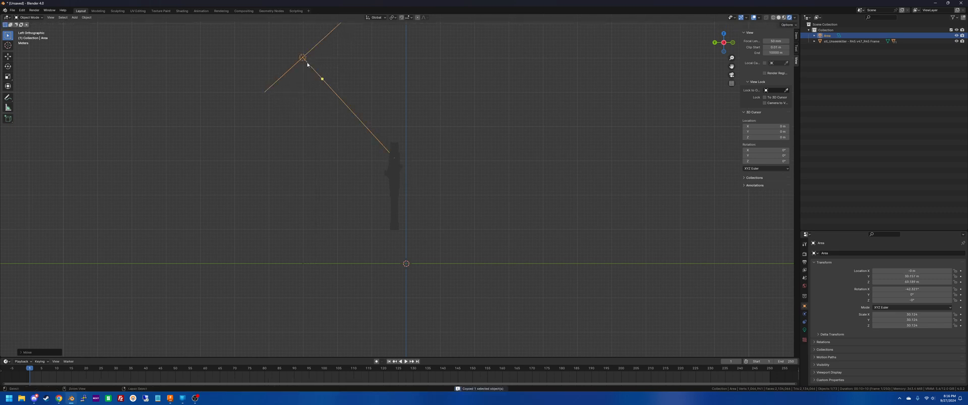
key("ctrl+v")
key("g")
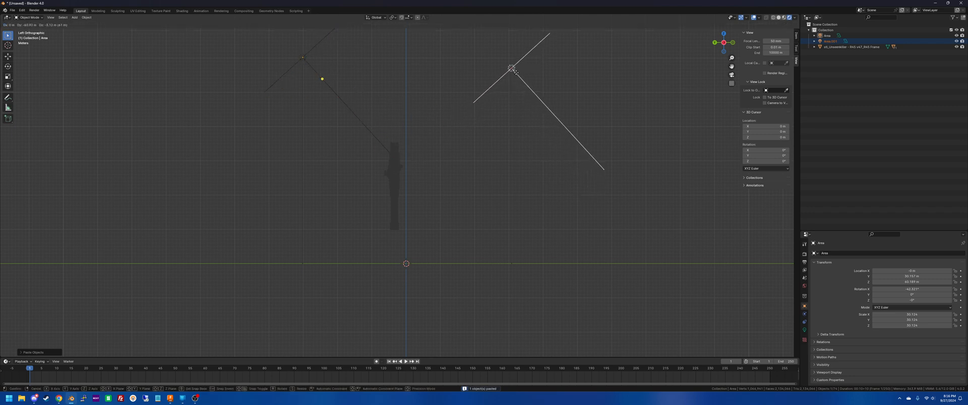
left_click(513, 62)
key("r")
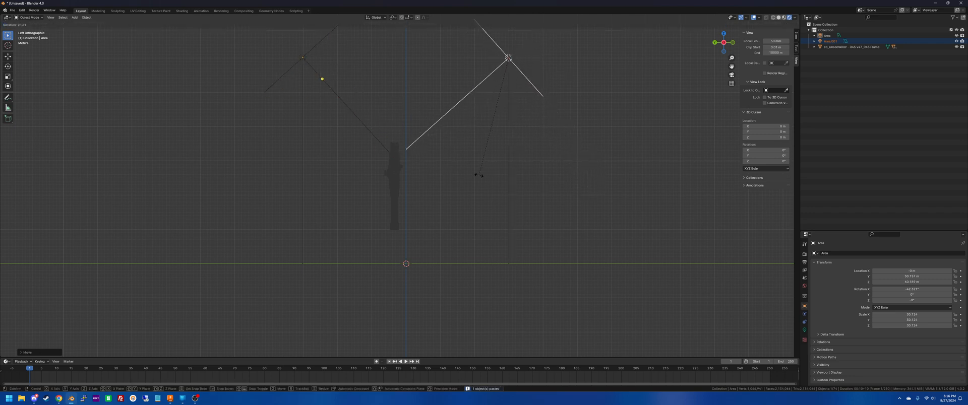
left_click(476, 174)
Paste another copy of the area light directly below the original, under the ground line, and rotate it to aim up at the gun.
key("ctrl+v")
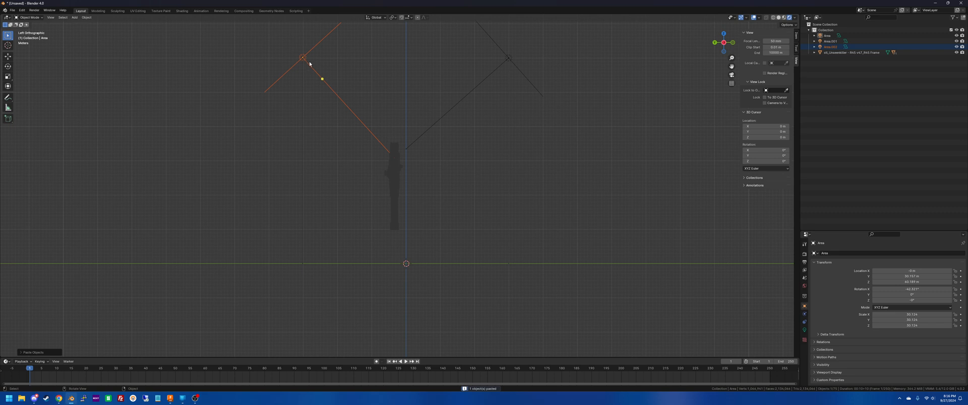
key("g")
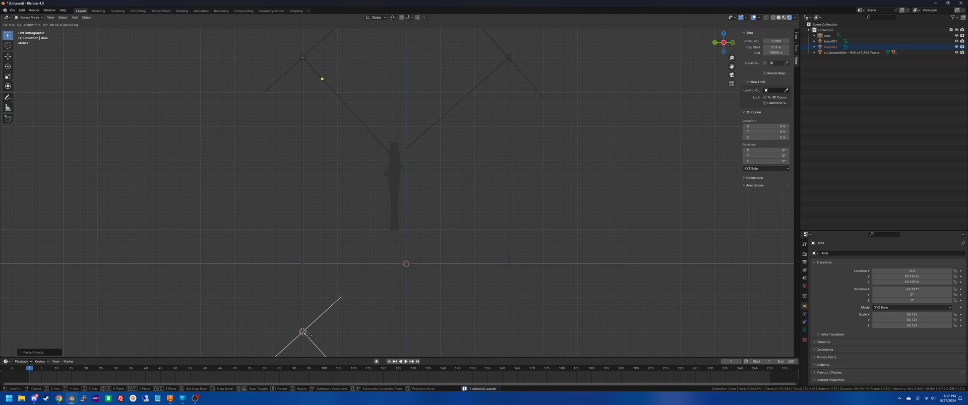
left_click(308, 335)
key("r")
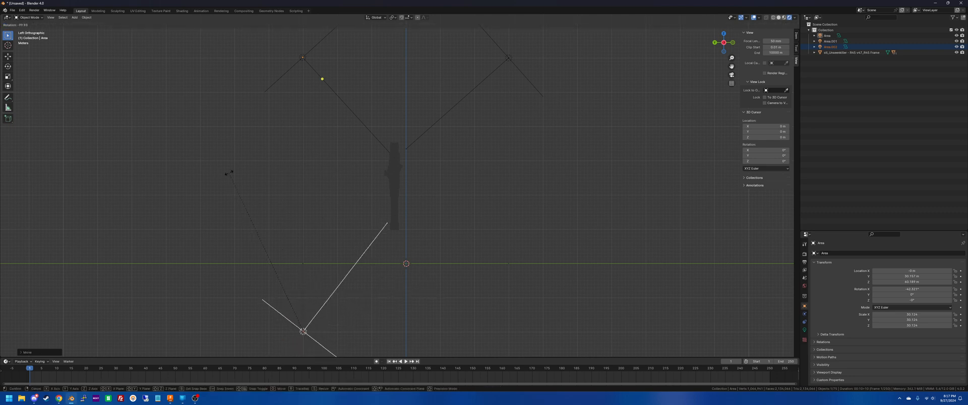
left_click(231, 173)
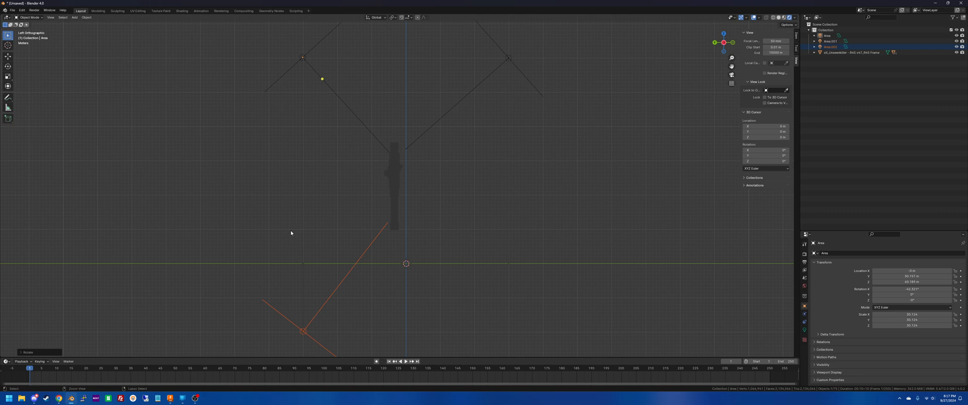
Duplicate the lower area light to the opposite side, under the other upper light, and rotate the copy to aim up at the gun.
key("ctrl+c")
key("ctrl+v")
key("g")
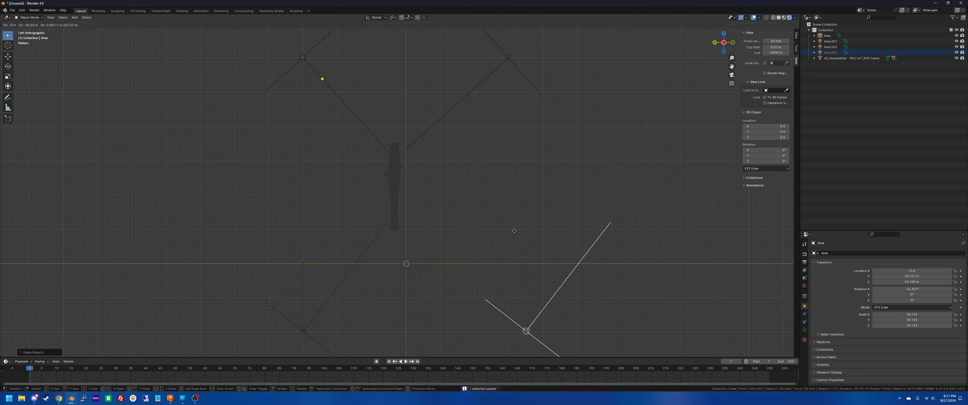
left_click(498, 232)
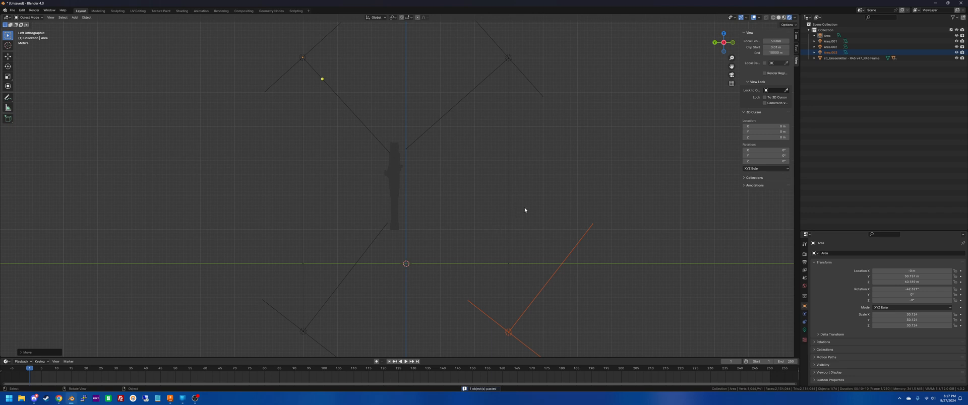
key("r")
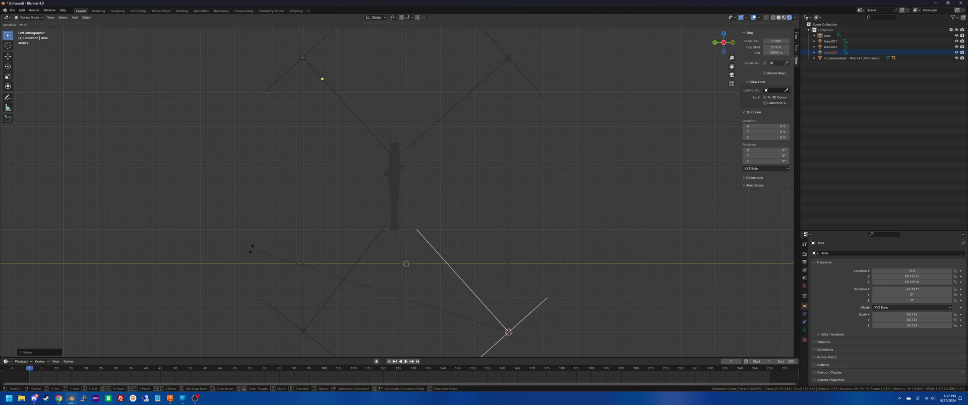
left_click(253, 248)
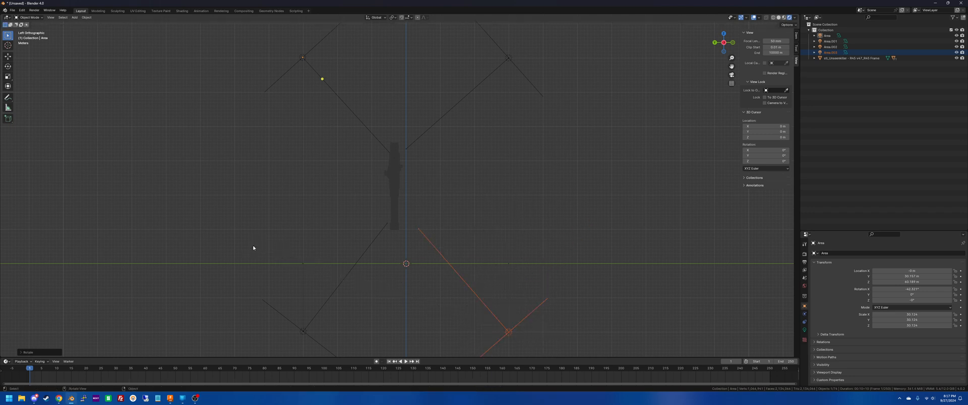
Move the gun assembly by its frame in the left view to centre it on the vertical axis between the four lights.
middle_click_drag(660, 121, 400, 186)
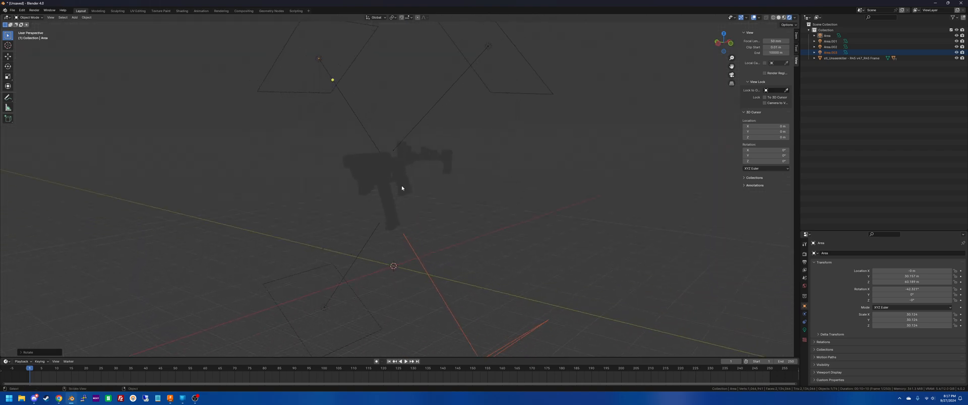
left_click(386, 182)
left_click(718, 42)
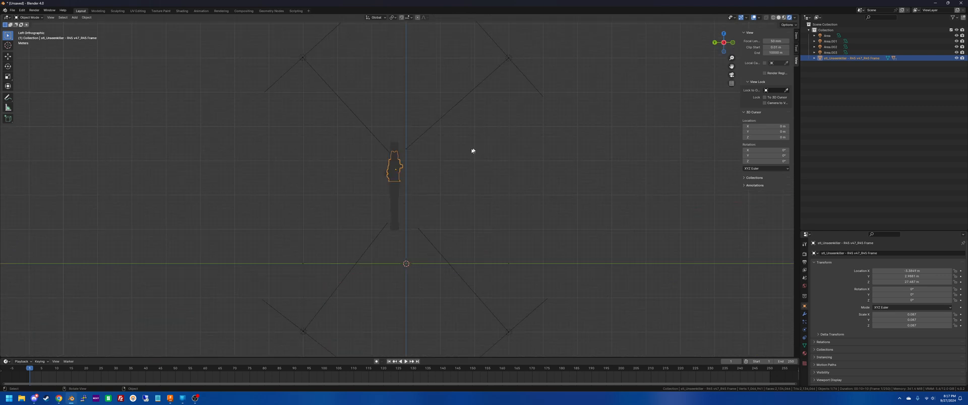
key("g")
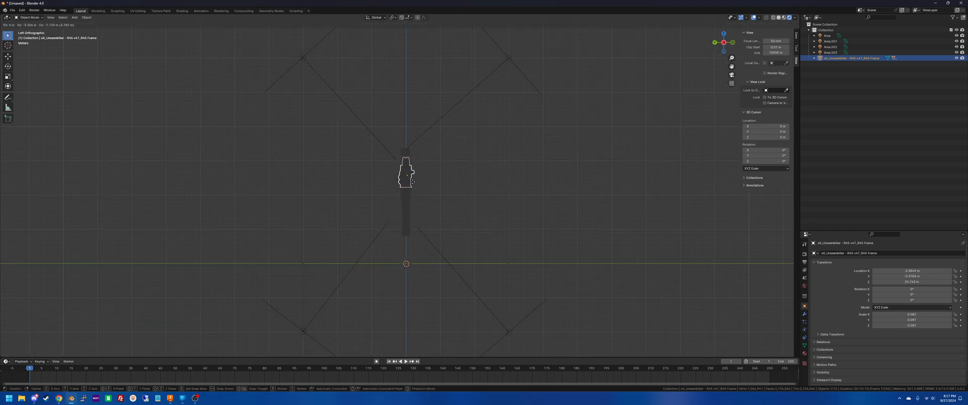
left_click(411, 183)
Rotate the two upper area lights slightly so they point symmetrically at the repositioned gun.
left_click(373, 135)
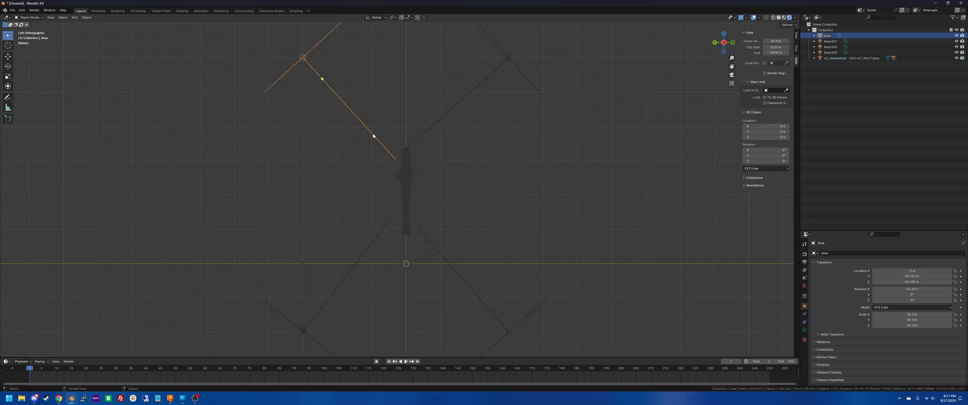
key("r")
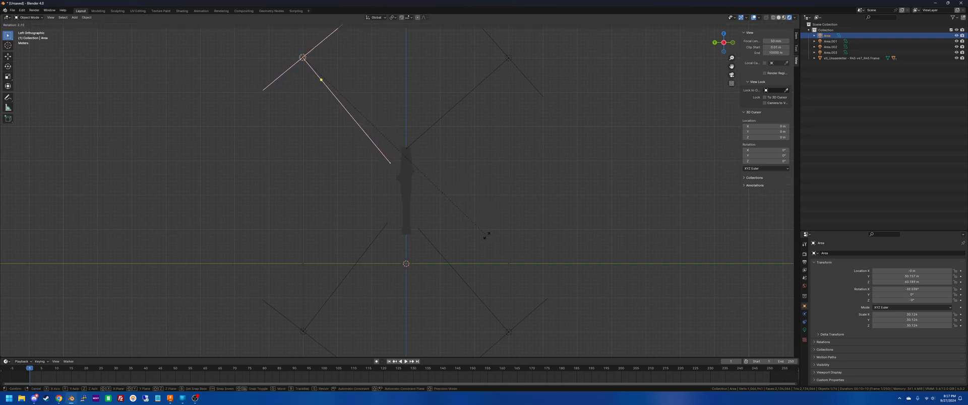
left_click(488, 236)
left_click(441, 132)
key("r")
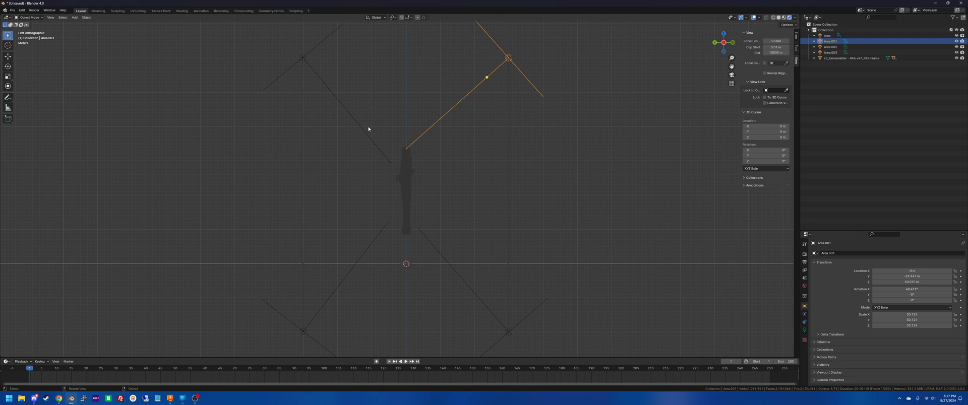
left_click(369, 140)
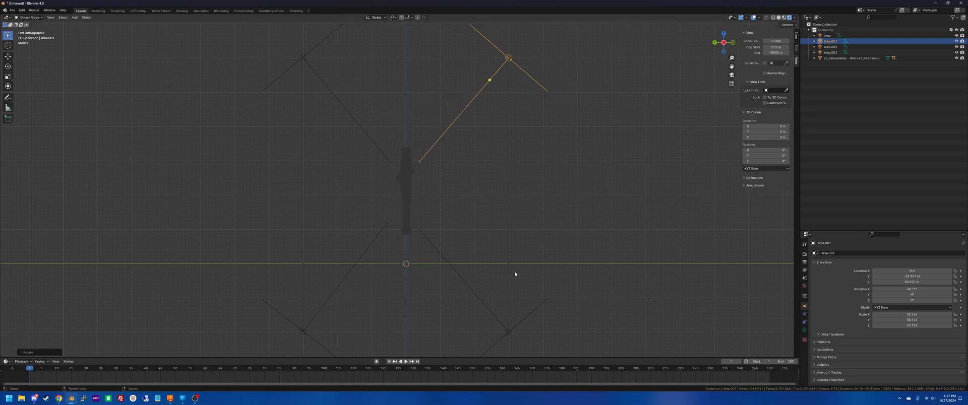
Rotate the two lower area lights slightly steeper so they point up symmetrically on both sides of the gun.
left_click(456, 275)
key("r")
left_click(386, 261)
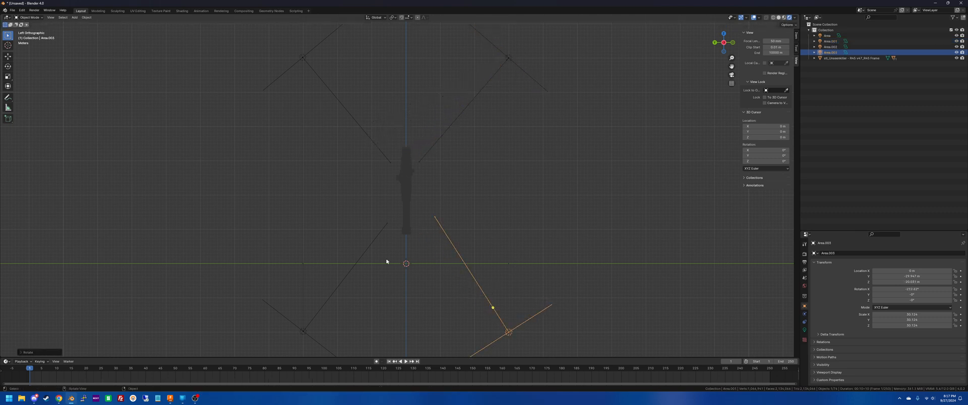
left_click(370, 247)
key("r")
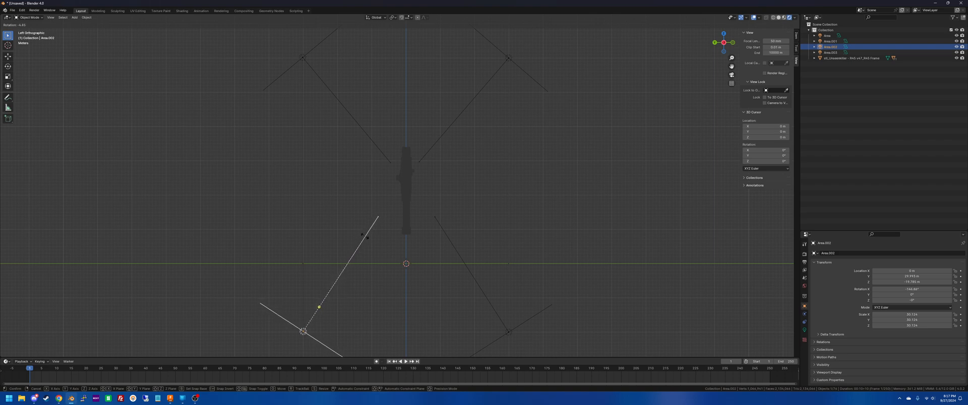
left_click(369, 235)
left_click(491, 199)
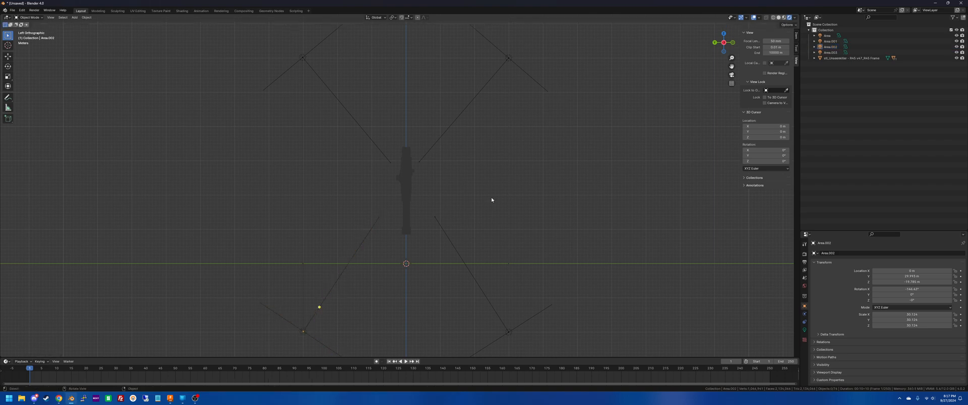
Select all four area lights with the first upper light active and link their object data.
middle_click_drag(491, 199, 393, 193)
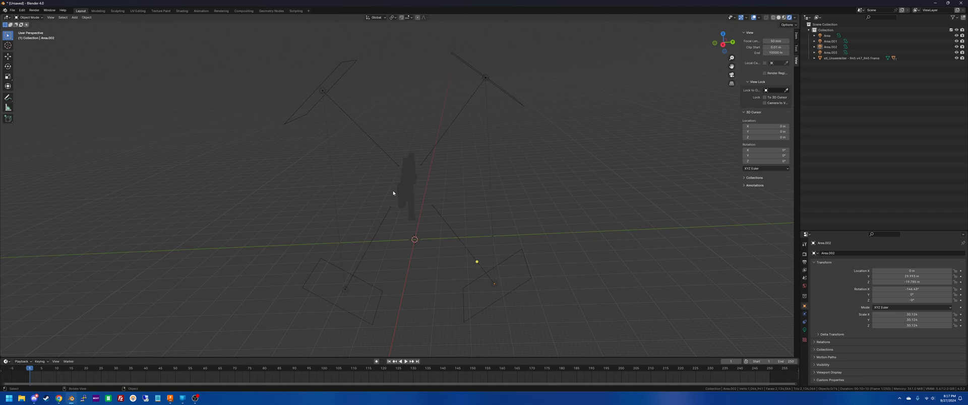
middle_click_drag(393, 194, 393, 193)
middle_click_drag(476, 181, 476, 181)
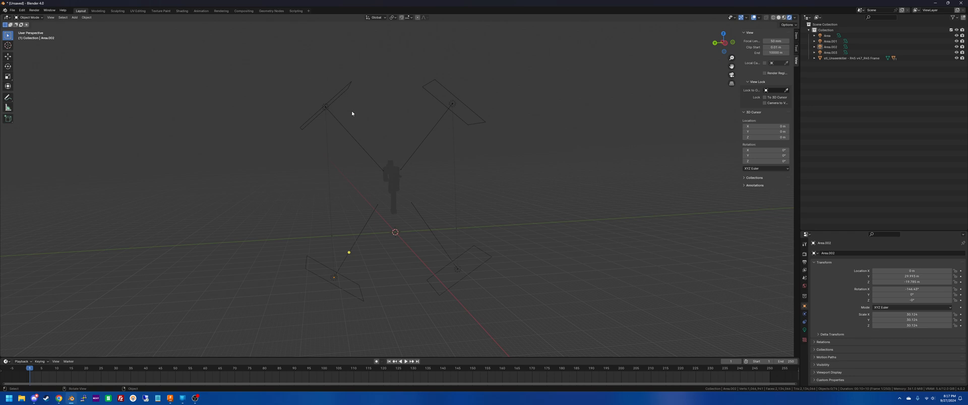
left_click_drag(502, 140, 245, 56)
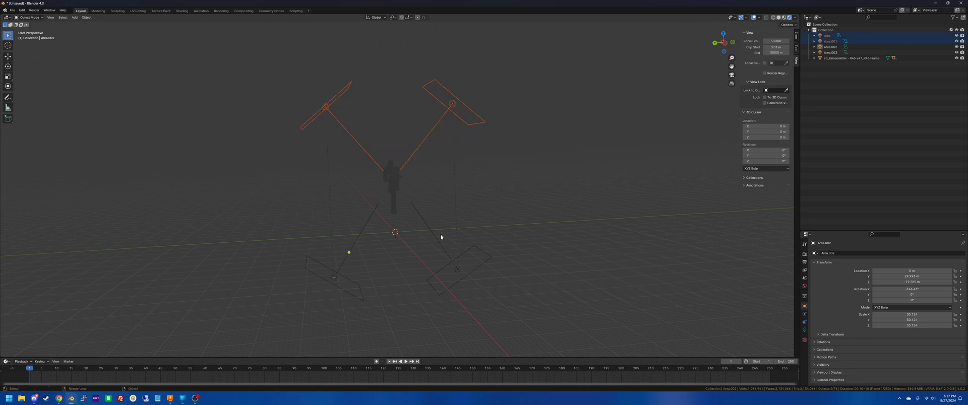
left_click_drag(504, 319, 308, 289, "shift")
left_click(305, 125, "shift")
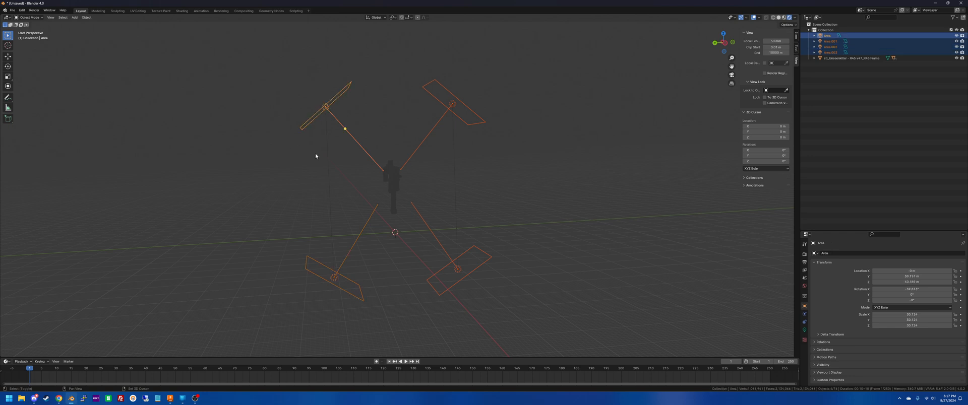
left_click(304, 121, "shift")
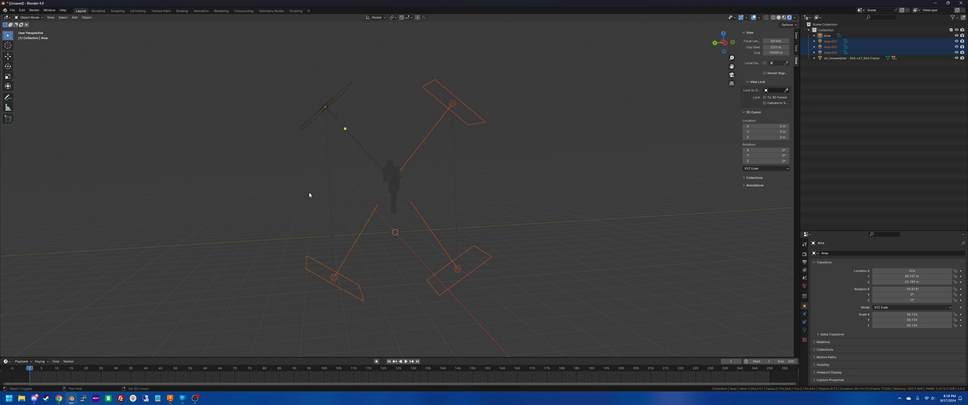
left_click(307, 124, "shift")
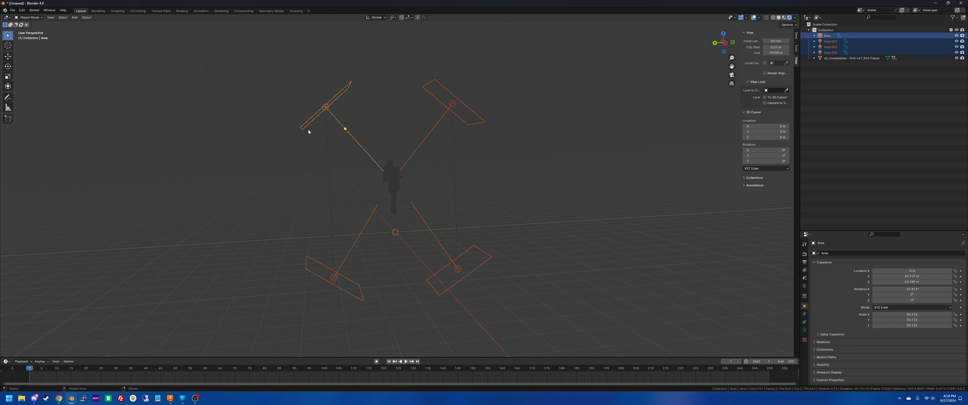
key("ctrl+l")
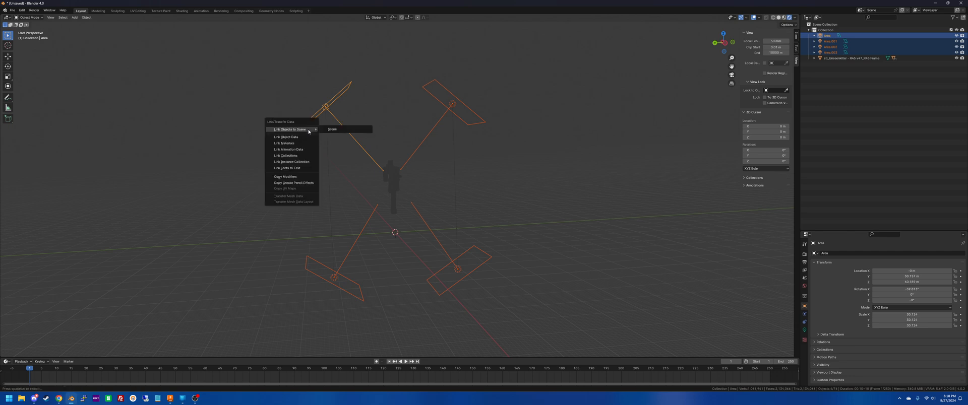
left_click(299, 138)
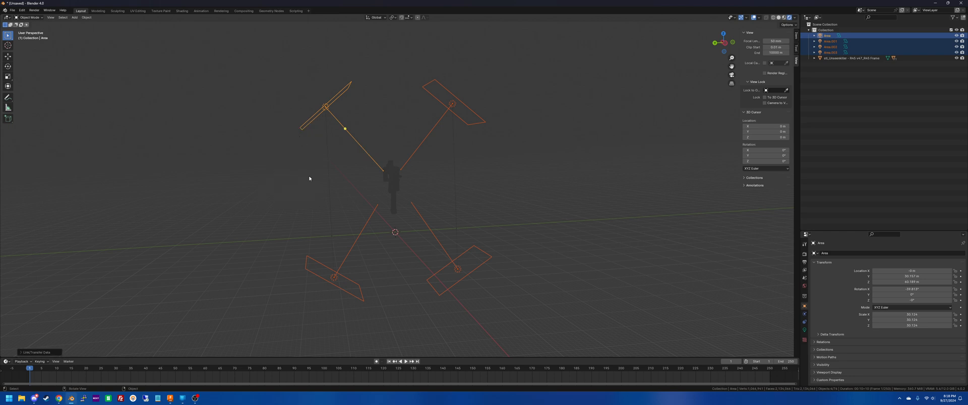
left_click(310, 179)
Set the power of the linked area lights to 10000 W through the first upper light.
middle_click_drag(558, 200, 454, 161)
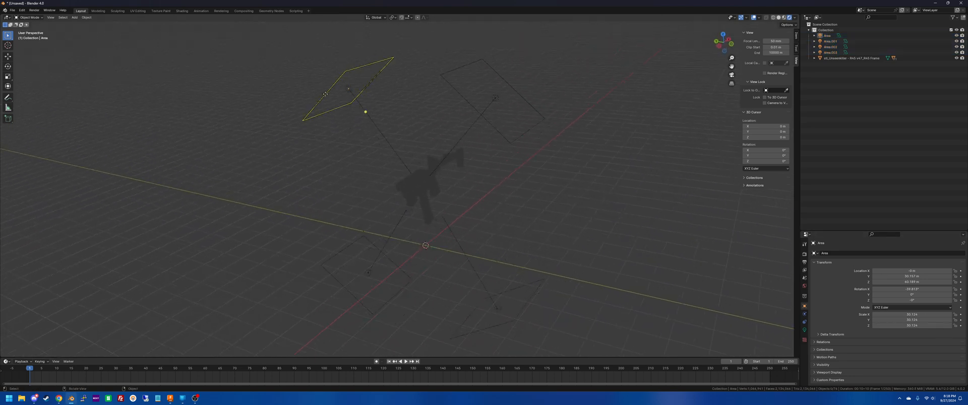
left_click(365, 109)
left_click(804, 330)
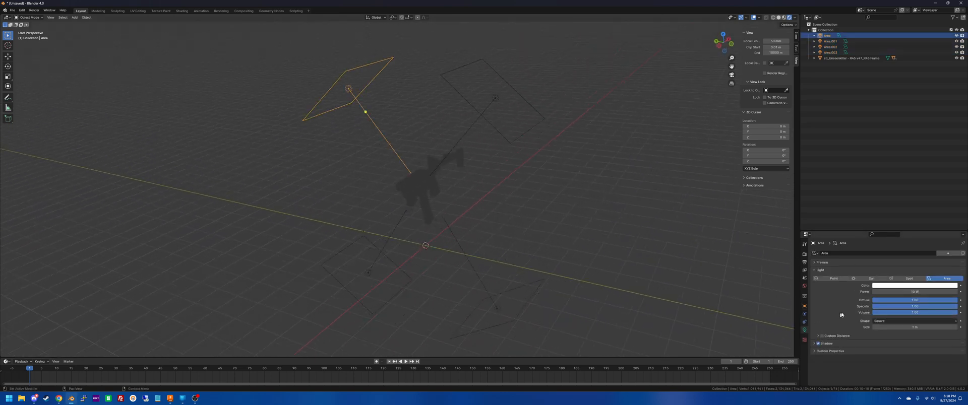
left_click(878, 292)
left_click(878, 292)
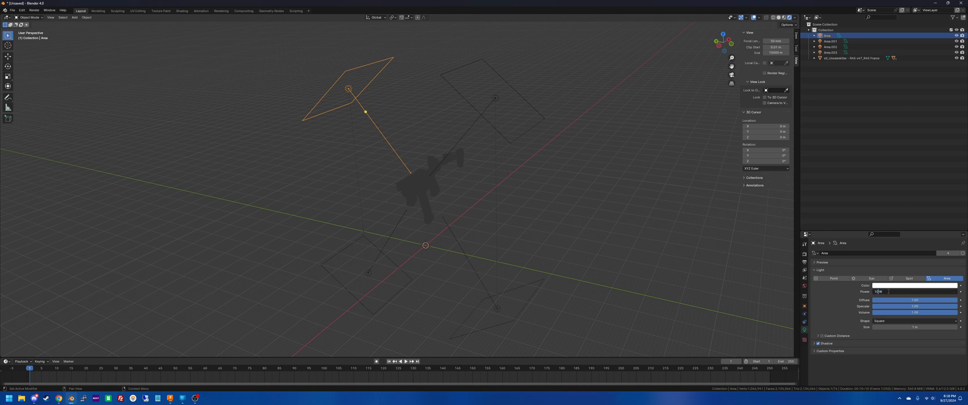
type("000")
key("Return")
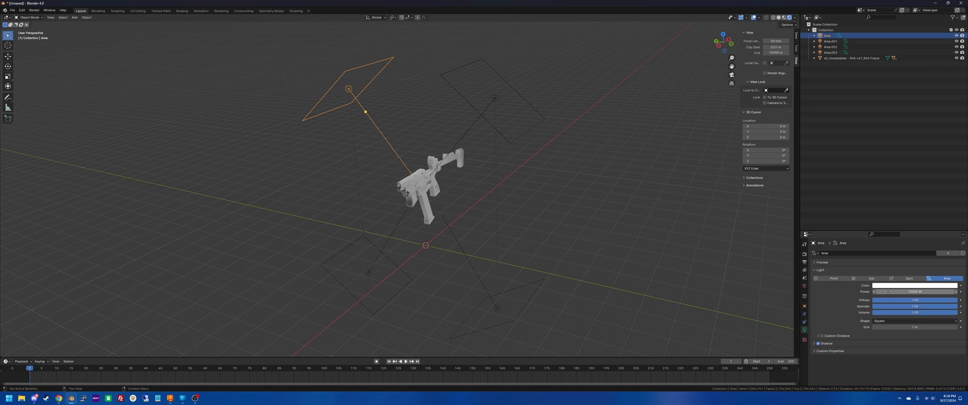
Try a power of 100000 W on the linked area lights and undo it.
middle_click_drag(530, 170, 510, 187)
scroll(499, 166, "up", 1)
left_click(509, 187)
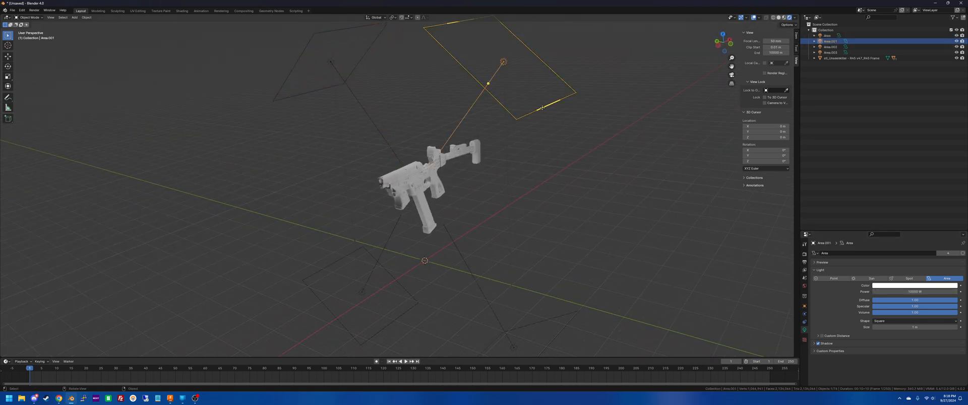
left_click(910, 293)
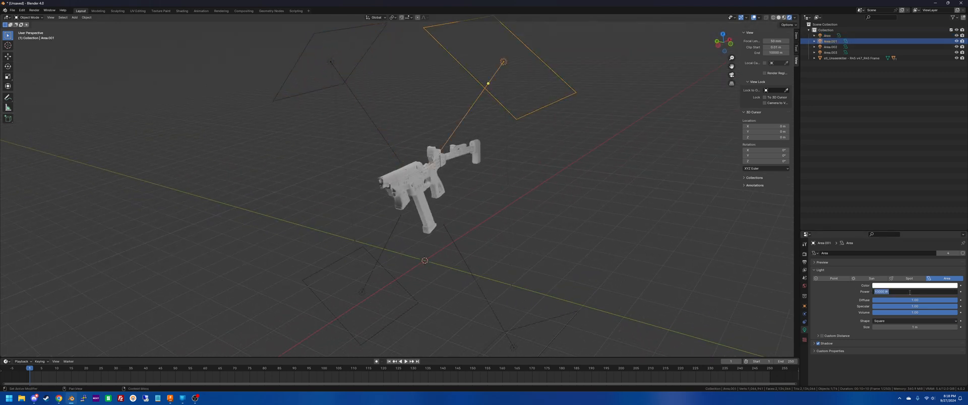
left_click(878, 292)
type("0")
key("Return")
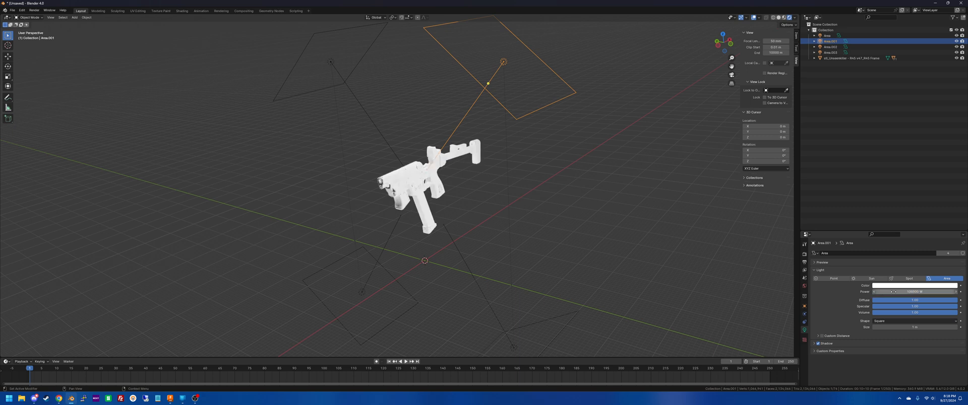
middle_click_drag(618, 279, 544, 215)
key("ctrl+z")
key("ctrl+z")
left_click(544, 215)
Create a new material on the gun's frame and set its base colour to pure blue.
scroll(543, 215, "up", 6)
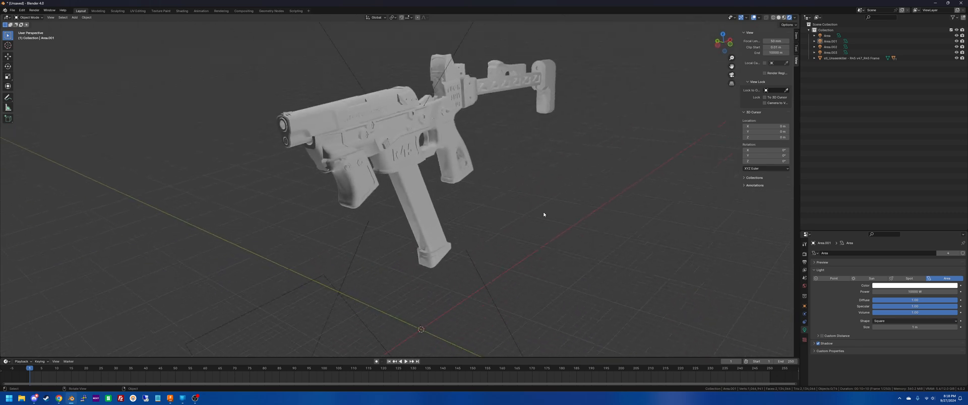
scroll(544, 215, "down", 6)
scroll(454, 150, "up", 3)
scroll(454, 149, "up", 4)
middle_click_drag(454, 149, 353, 187)
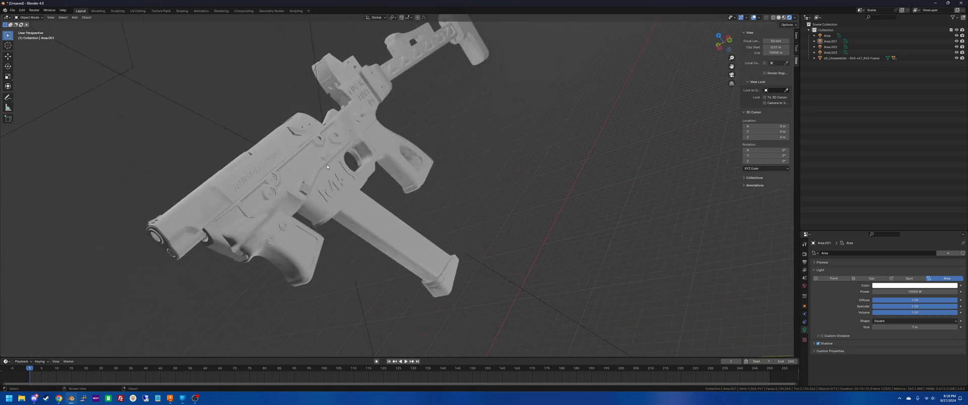
left_click(348, 184)
left_click(804, 354)
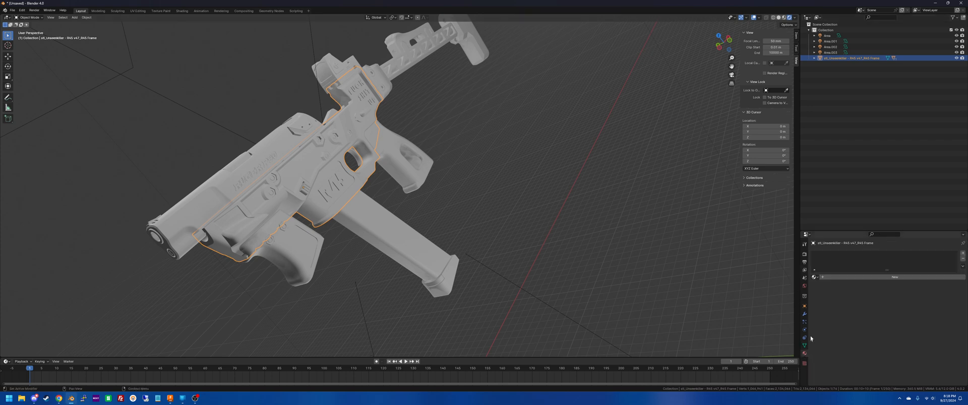
left_click(814, 278)
left_click(825, 286)
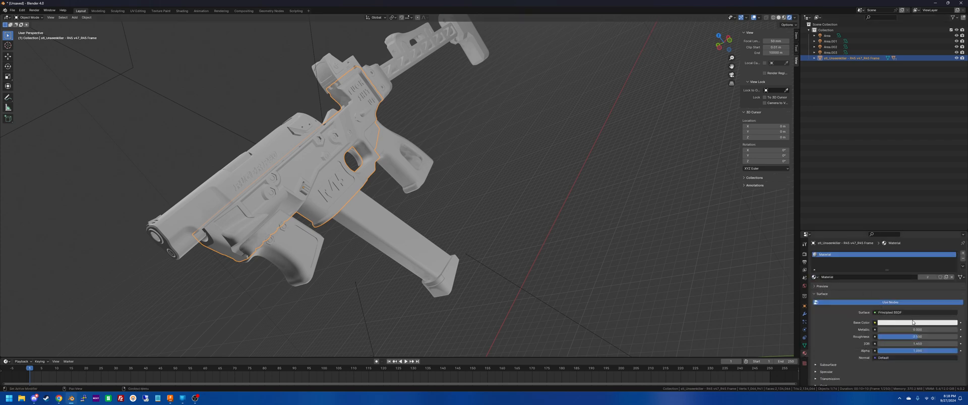
left_click(912, 322)
left_click_drag(933, 260, 945, 247)
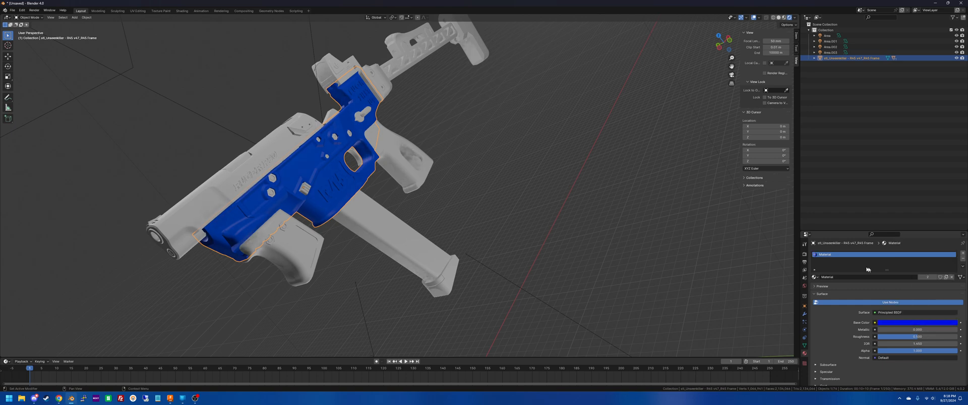
left_click(504, 246)
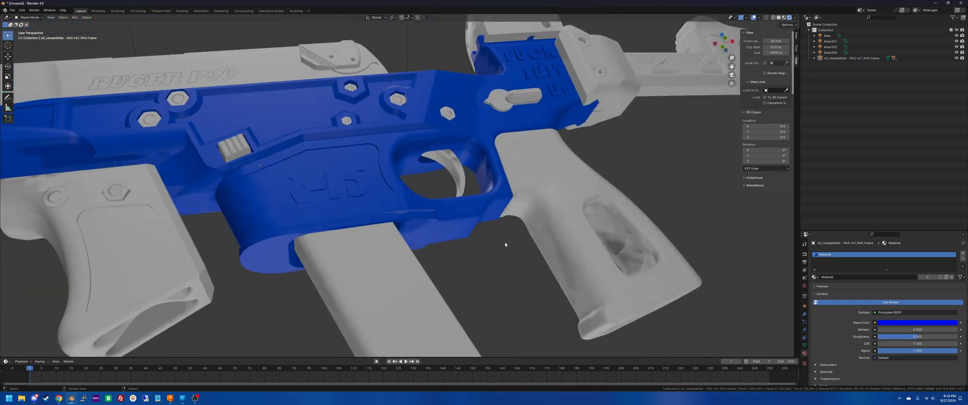
Select the second upper area light and set the linked lights' power to 14000 W.
middle_click_drag(505, 245, 436, 153)
scroll(505, 245, "down", 4)
scroll(493, 182, "down", 3)
left_click(391, 156)
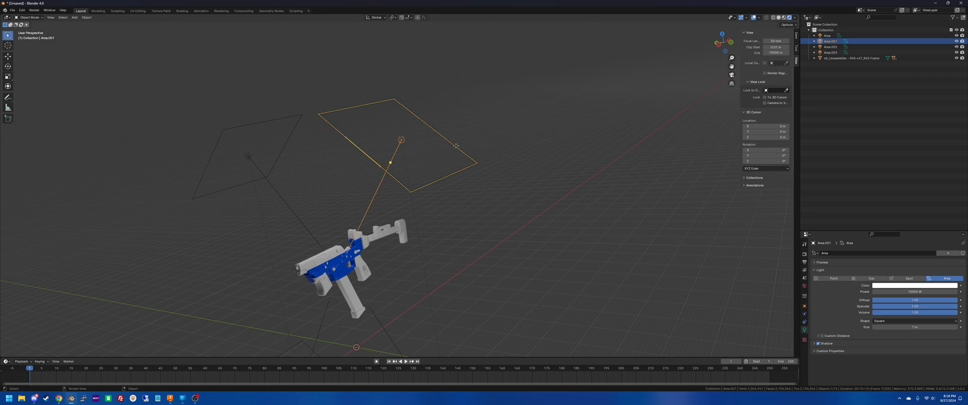
left_click(884, 292)
left_click(884, 293)
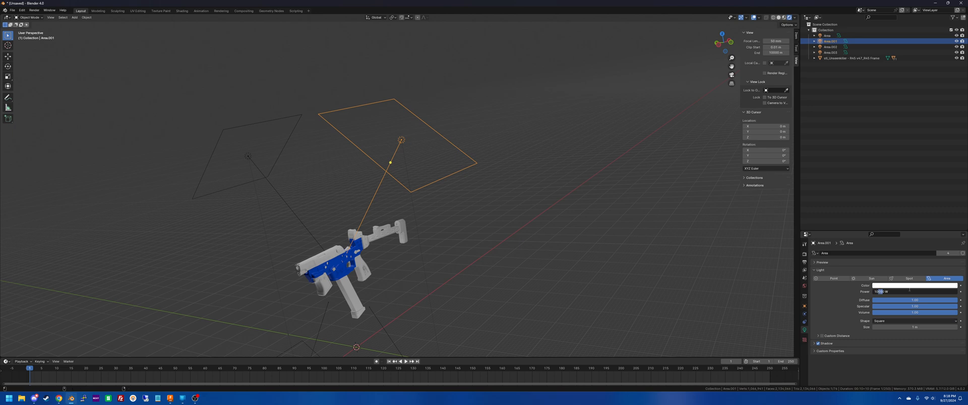
key("Left")
key("shift+Right")
key("Return")
left_click(905, 291)
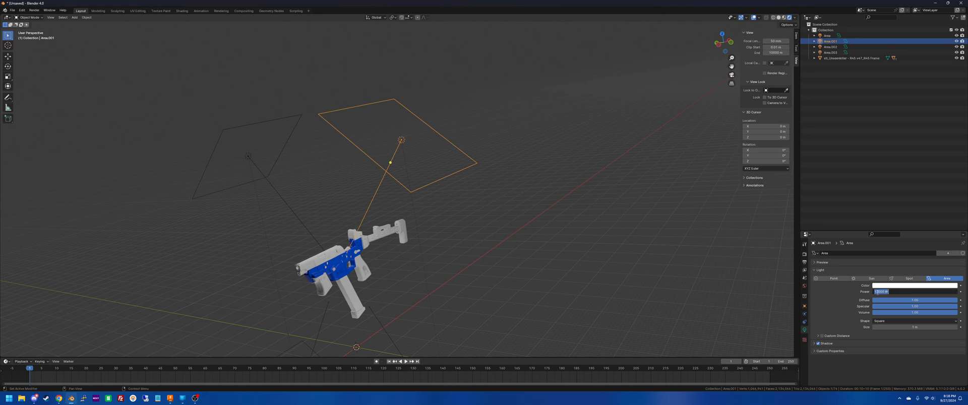
left_click(878, 292)
type("14")
key("Return")
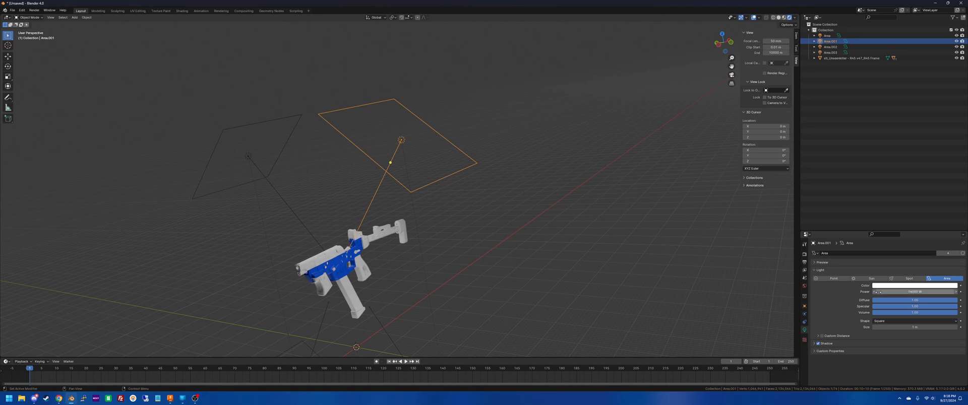
Try a much higher power on the linked area lights with the gun in close view, and undo it.
scroll(577, 245, "up", 10)
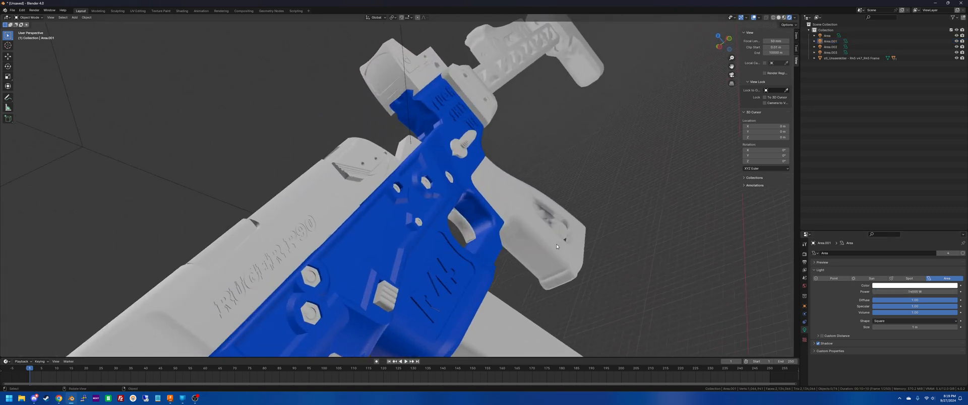
left_click(906, 292)
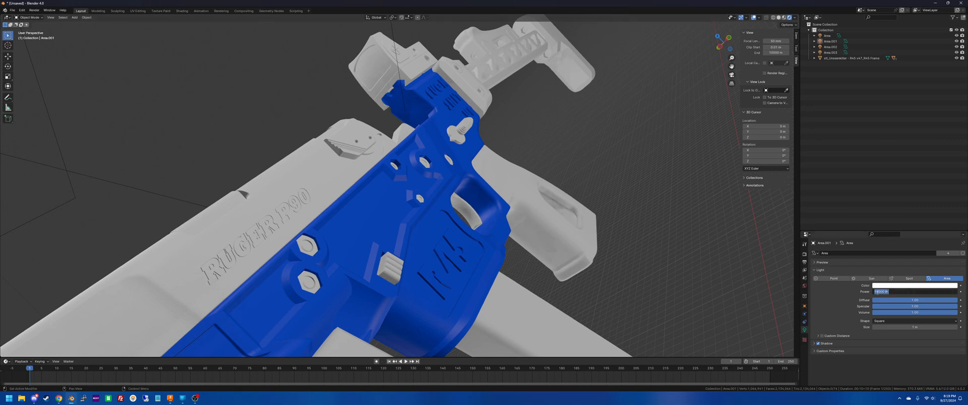
key("Home")
key("shift+Left")
key("BackSpace")
type("6")
key("Return")
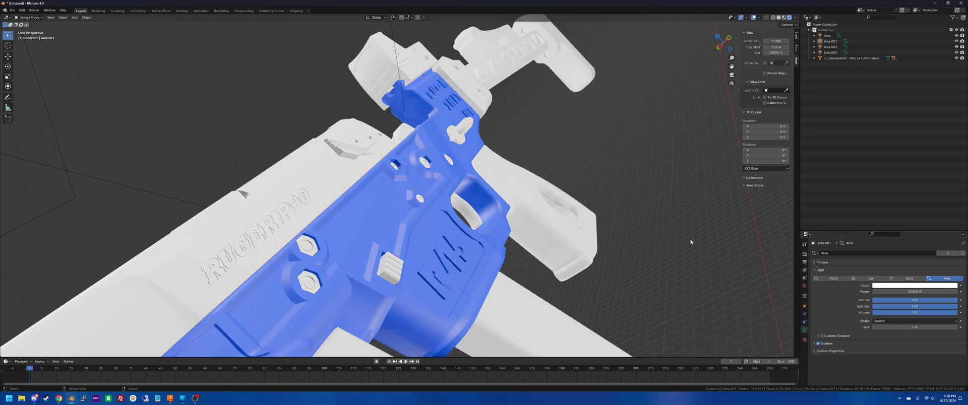
key("ctrl+z")
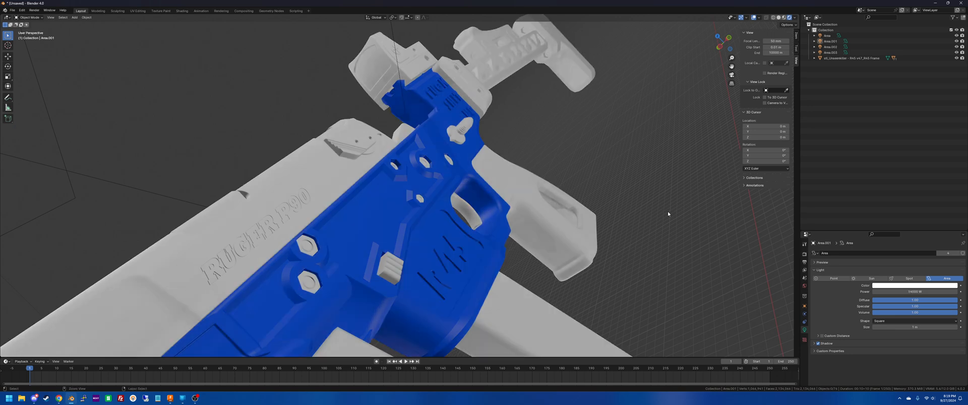
Set the power of the linked area lights to 20000 W.
middle_click_drag(668, 214, 580, 156)
scroll(578, 162, "down", 3)
scroll(578, 161, "up", 2)
left_click(893, 293)
key("Home")
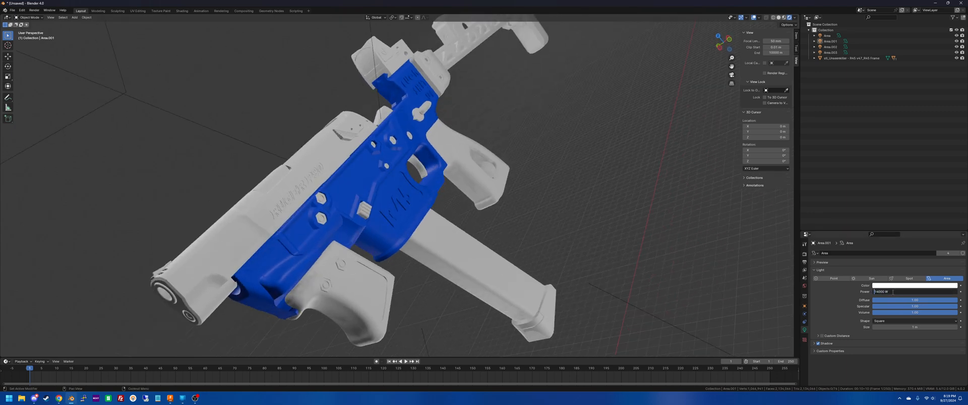
type("20")
key("Return")
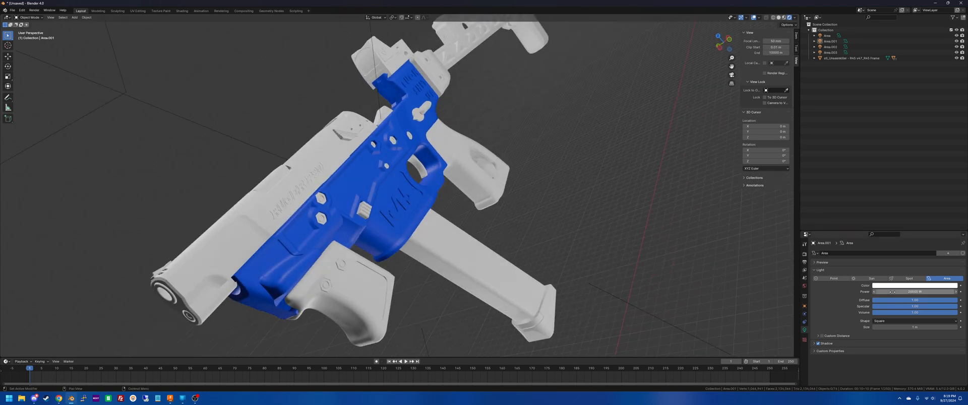
Hide the blue frame of the gun in the viewport to expose the parts behind it.
middle_click_drag(575, 155, 549, 170)
scroll(573, 157, "down", 8)
scroll(549, 171, "up", 6)
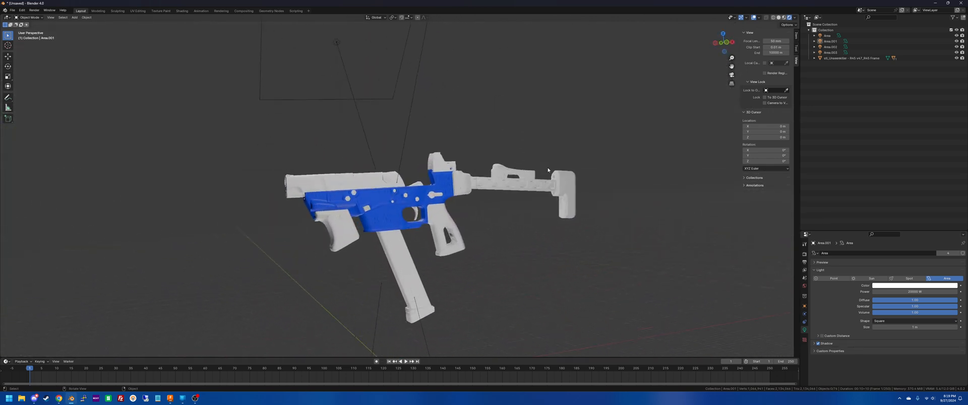
scroll(547, 171, "up", 5)
left_click(377, 187)
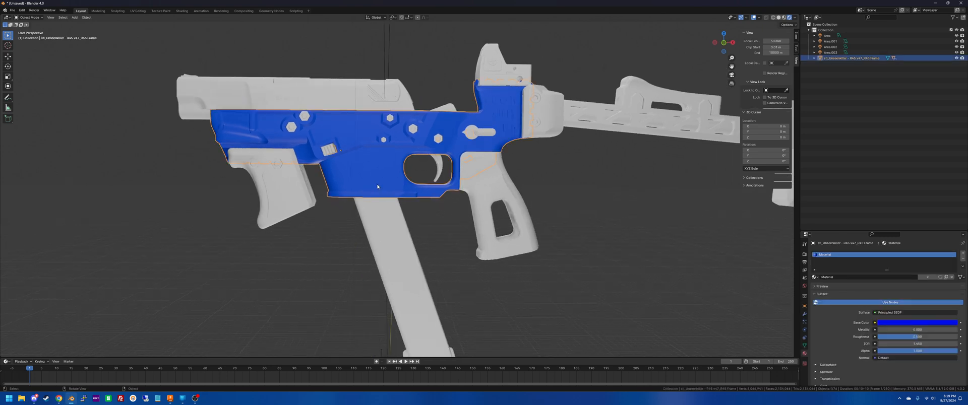
key("h")
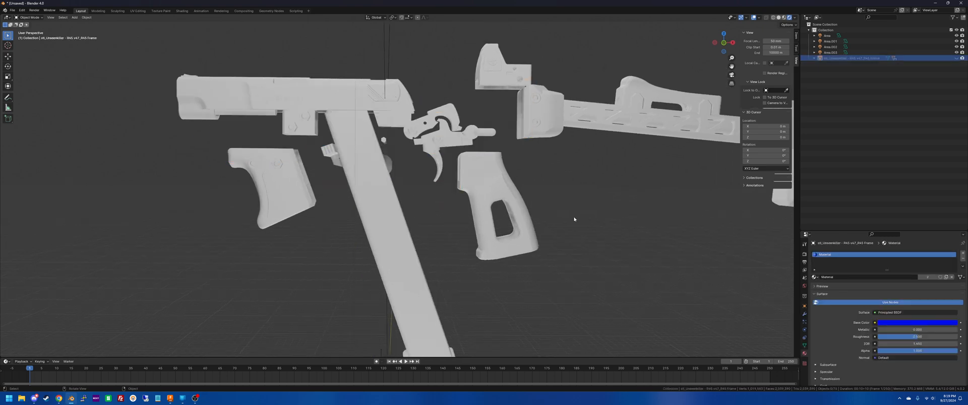
scroll(574, 220, "down", 4)
middle_click_drag(538, 211, 475, 198)
scroll(470, 198, "up", 2)
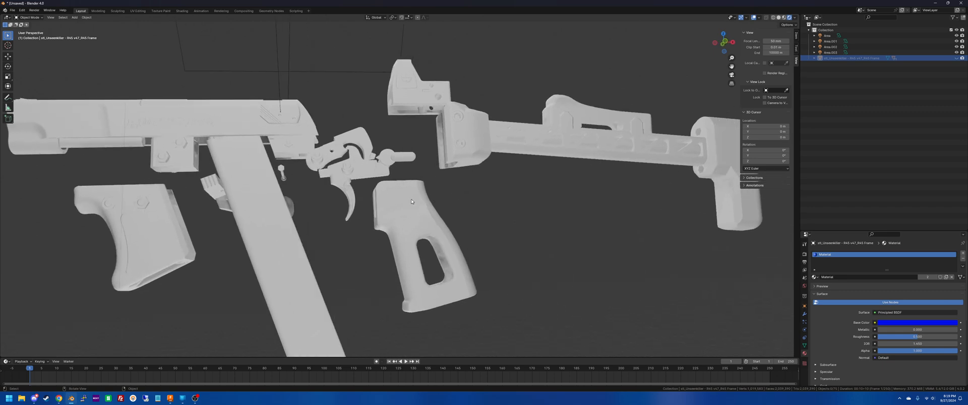
Assign the existing blue material to the gun's rear pistol grip and rename it PLA - Blue.
left_click(410, 199)
scroll(410, 198, "up", 4)
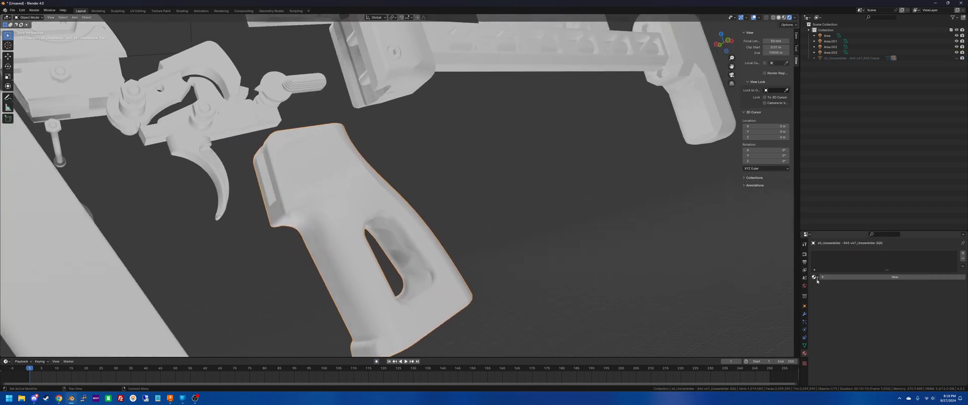
left_click(815, 277)
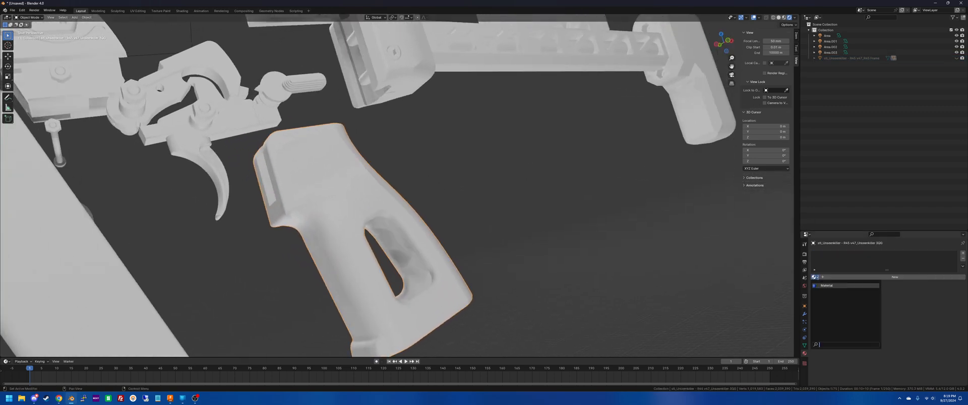
left_click(818, 278)
left_click(825, 286)
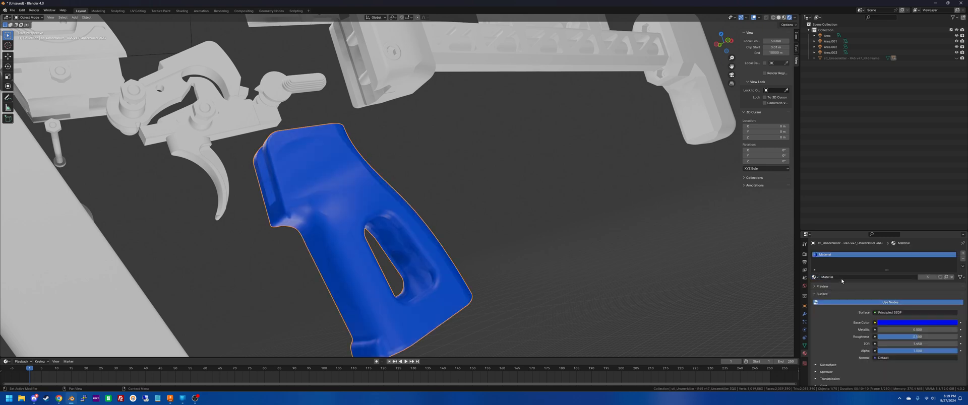
left_click(839, 277)
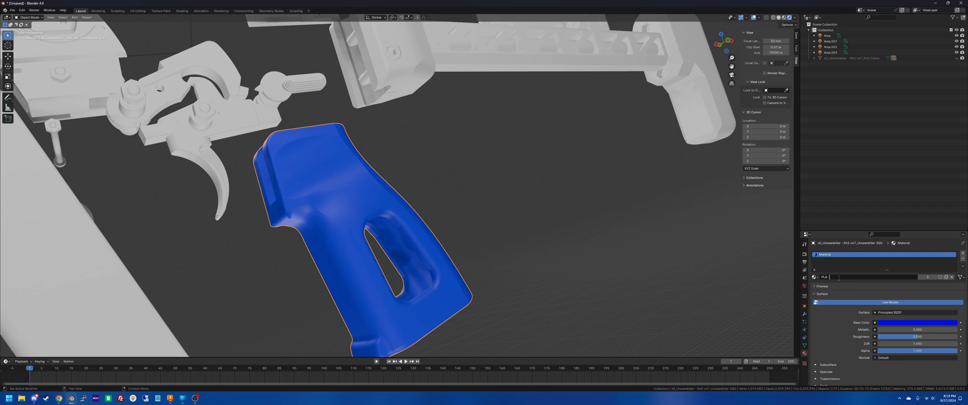
type("PLA - Blue")
key("Return")
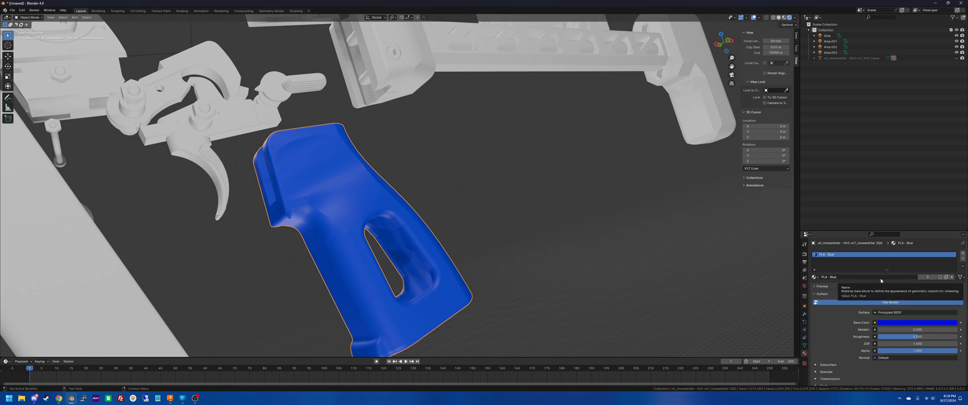
Make a separate copy of the grip's material named PLA - Black and set its base colour to black.
left_click(946, 277)
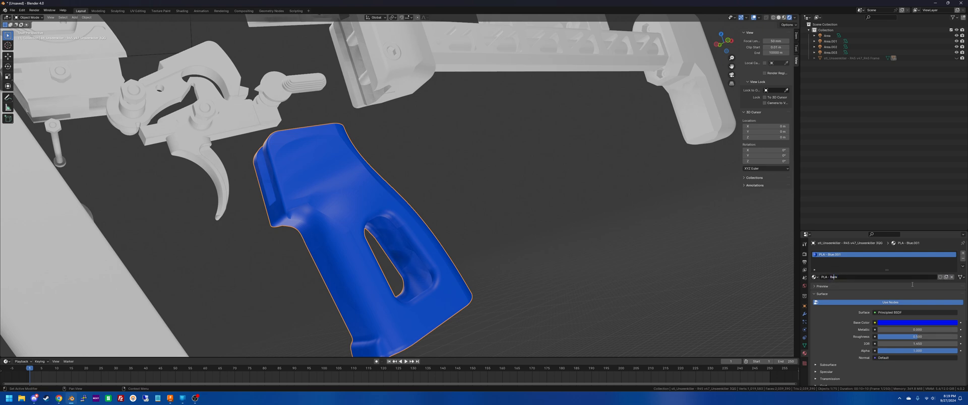
left_click(916, 325)
left_click_drag(953, 246, 952, 283)
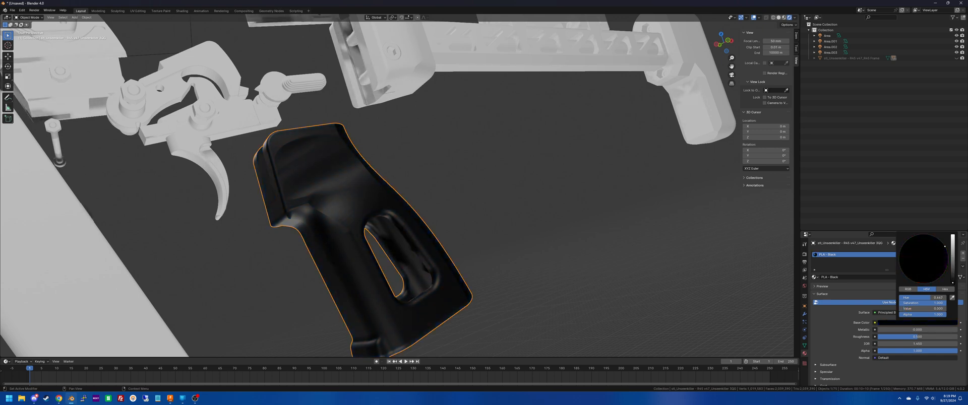
left_click(518, 193)
Hide the four area lights above and below the gun.
scroll(513, 190, "down", 10)
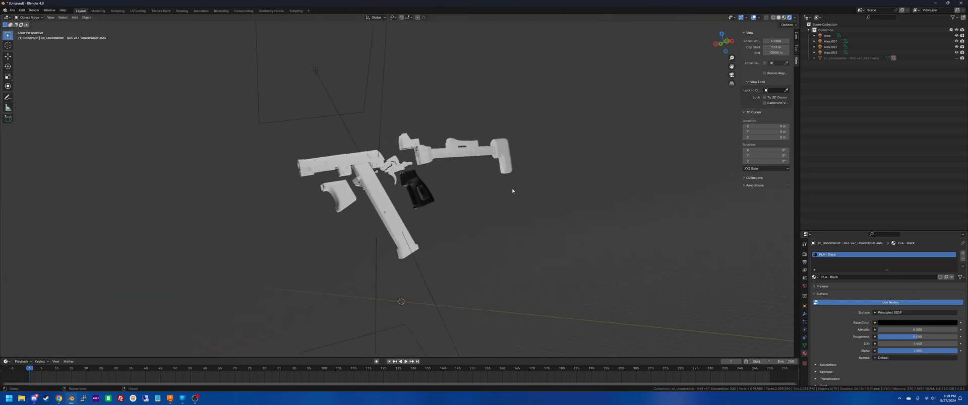
middle_click_drag(512, 191, 491, 165)
left_click_drag(481, 163, 298, 126)
key("h")
left_click_drag(513, 317, 313, 288)
key("h")
middle_click_drag(309, 261, 348, 252)
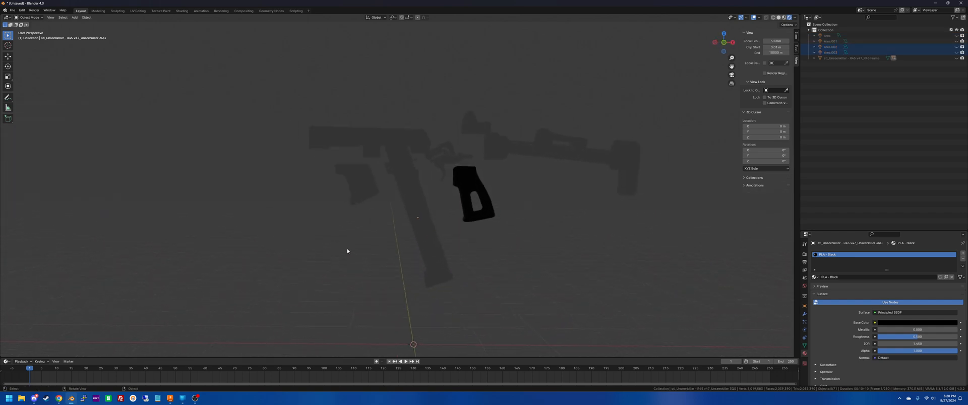
Switch the viewport shading to Material Preview.
key("z")
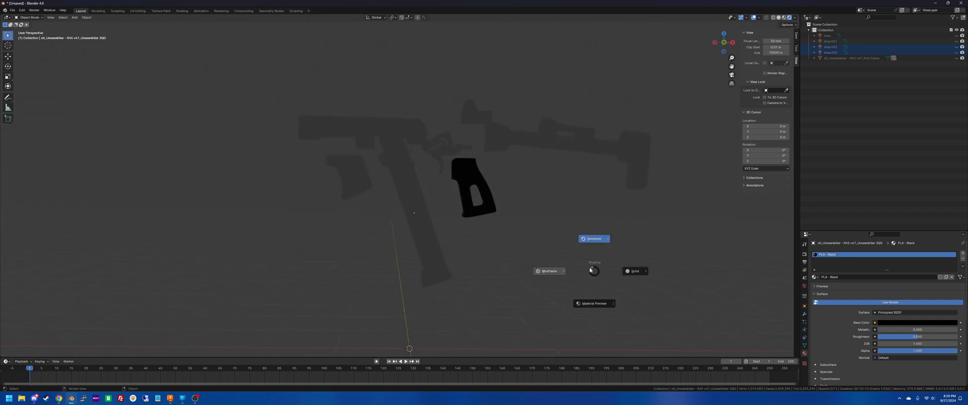
left_click(594, 301)
scroll(529, 232, "up", 1)
middle_click_drag(523, 232, 528, 234)
scroll(529, 232, "up", 3)
scroll(528, 234, "down", 6)
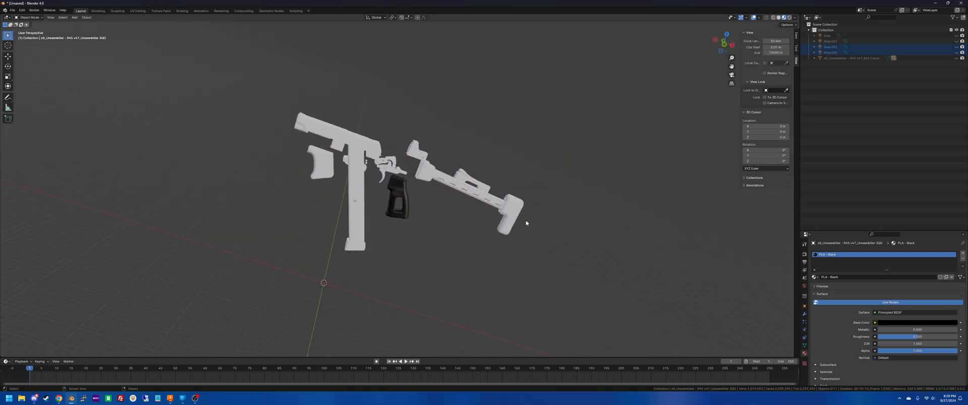
Link the grip's PLA - Black material to all other visible gun parts, and unhide the collection's lights and frame.
left_click_drag(543, 277, 219, 132)
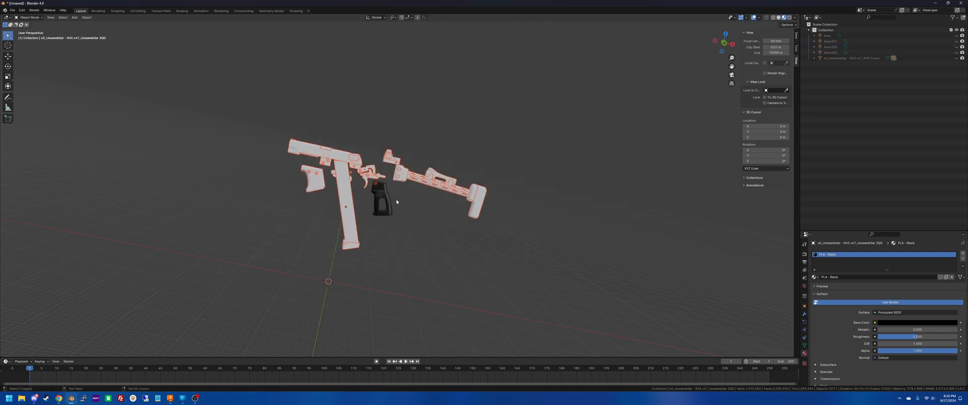
key("ctrl+l")
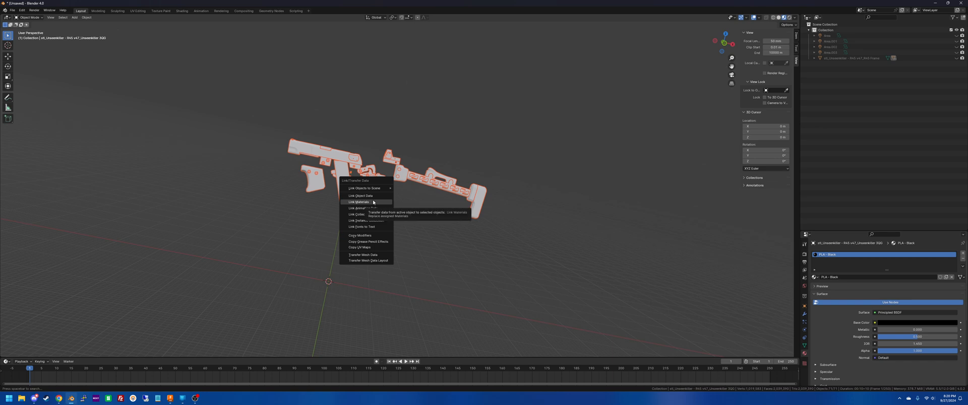
left_click(374, 203)
left_click(430, 208)
middle_click_drag(430, 208, 437, 207)
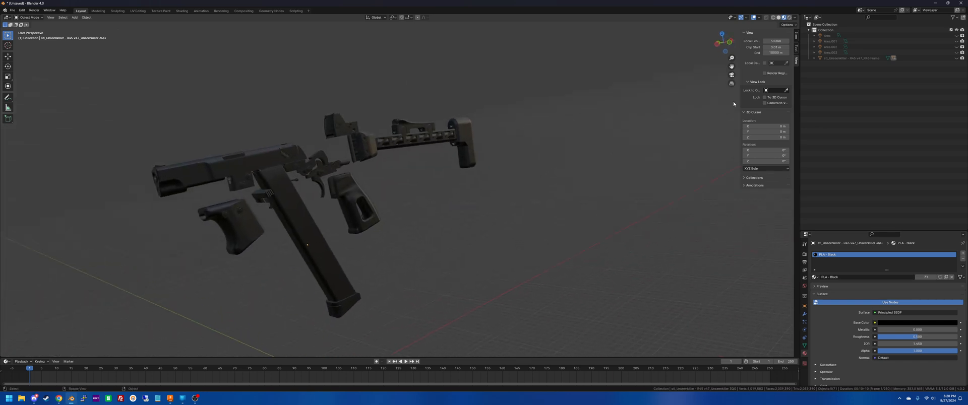
left_click(956, 30)
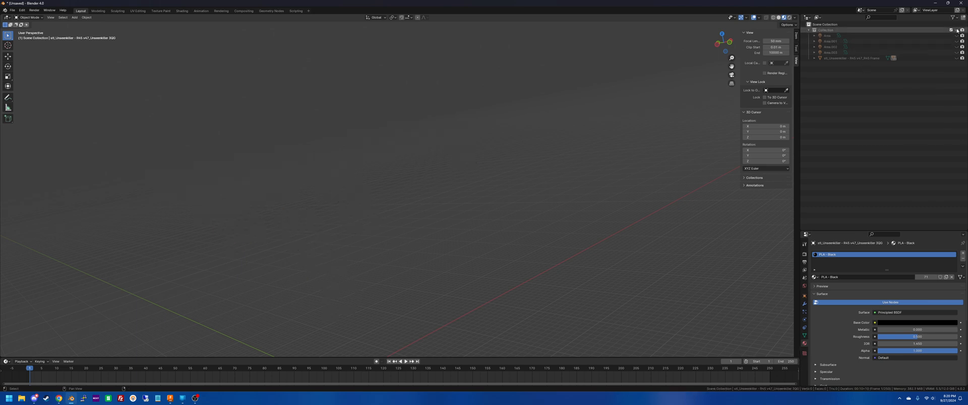
left_click(956, 31)
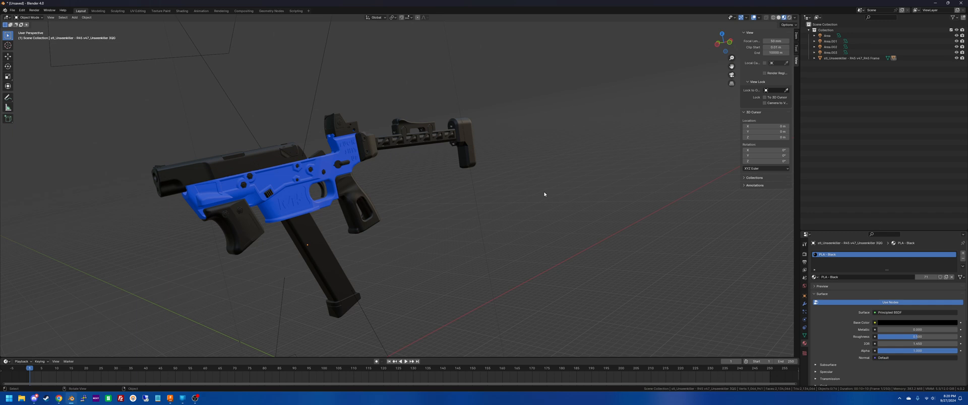
Assign the PLA - Blue material to the slotted frame of the bar stock.
scroll(544, 195, "down", 4)
middle_click_drag(544, 195, 391, 124)
scroll(544, 194, "up", 5)
scroll(543, 194, "up", 3)
scroll(506, 178, "up", 4)
left_click(390, 125)
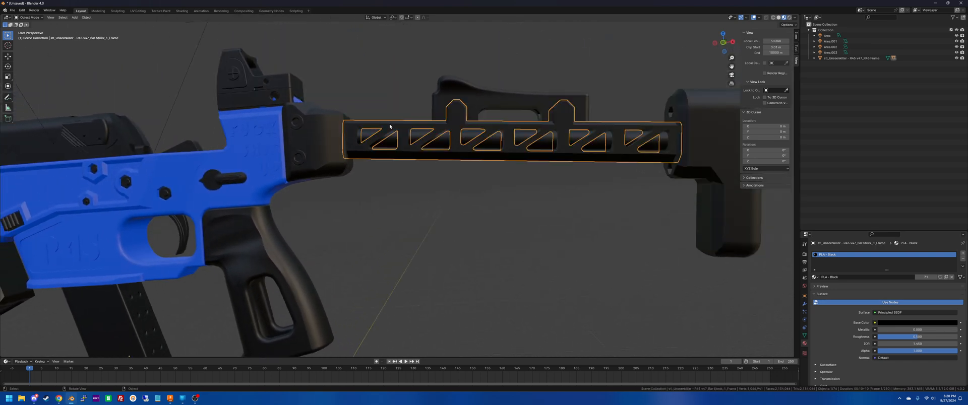
left_click(817, 278)
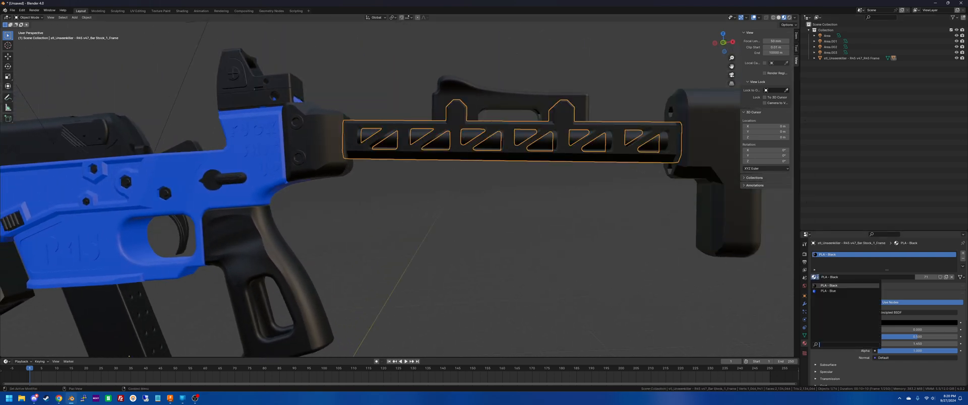
left_click(831, 291)
left_click(501, 230)
scroll(499, 230, "down", 3)
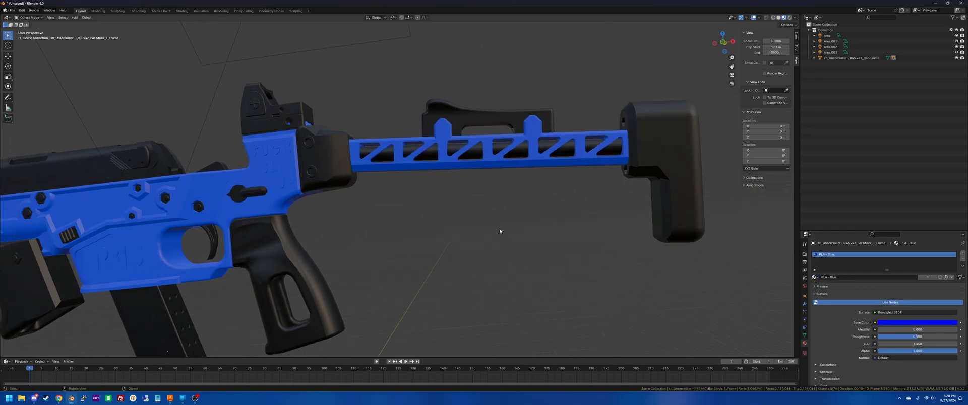
Add a second material slot with PLA - Blue to the angled foregrip.
middle_click_drag(500, 230, 499, 232)
scroll(500, 232, "up", 5)
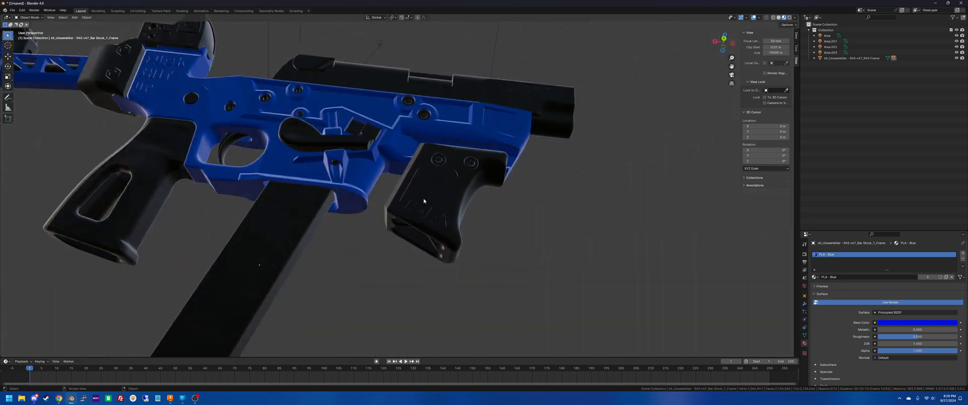
left_click(446, 209)
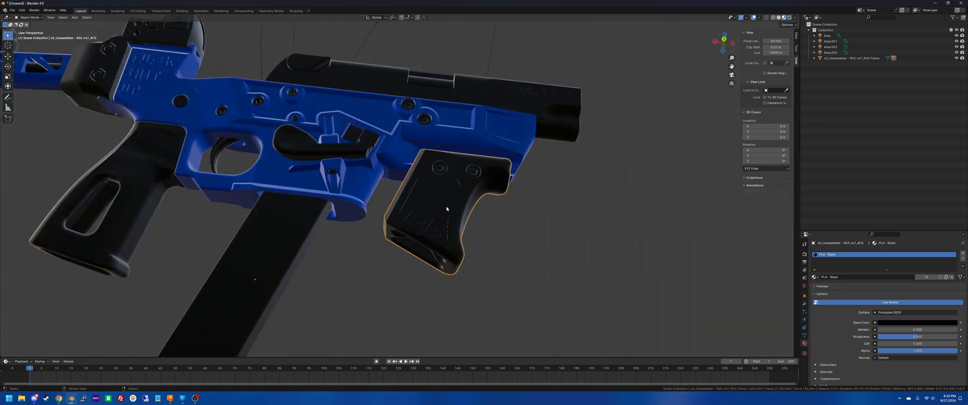
left_click(963, 254)
left_click(814, 288)
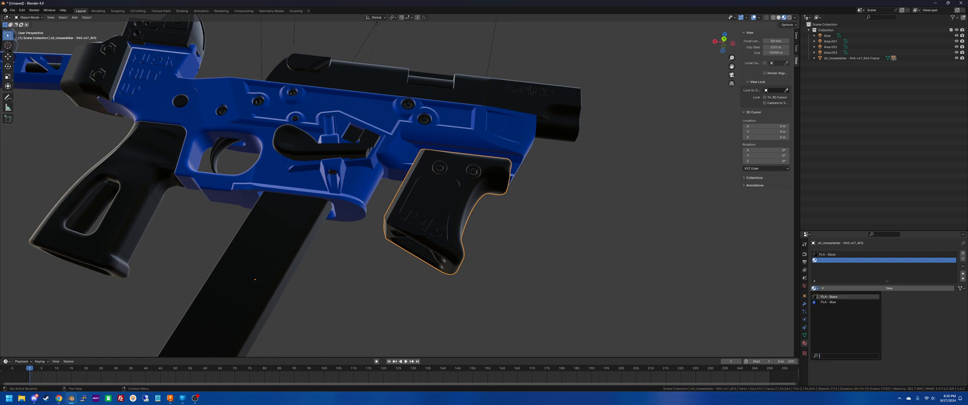
left_click(837, 302)
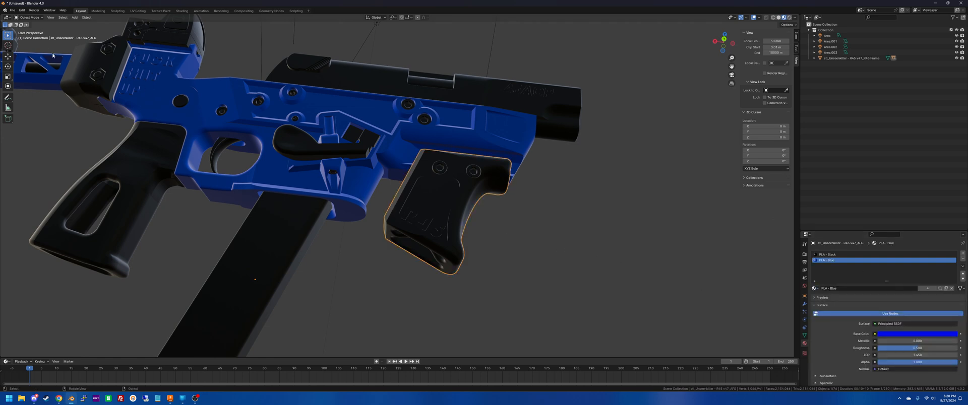
Open the foregrip in Edit Mode with face selection and pick starting faces on the recessed R45 side panel.
left_click(29, 19)
left_click(30, 32)
scroll(414, 219, "up", 6)
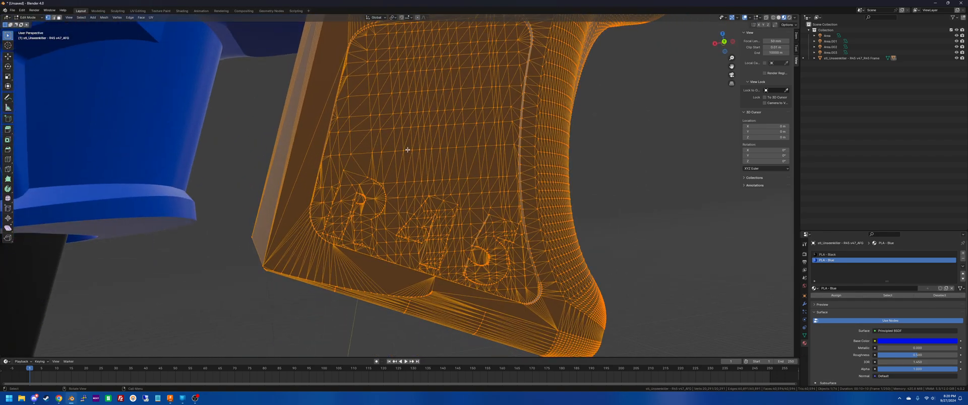
left_click(410, 152)
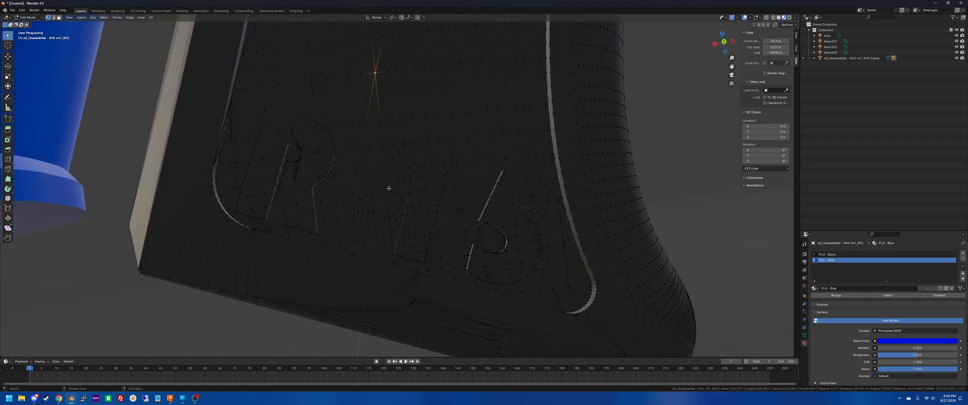
left_click(59, 18)
left_click(366, 131)
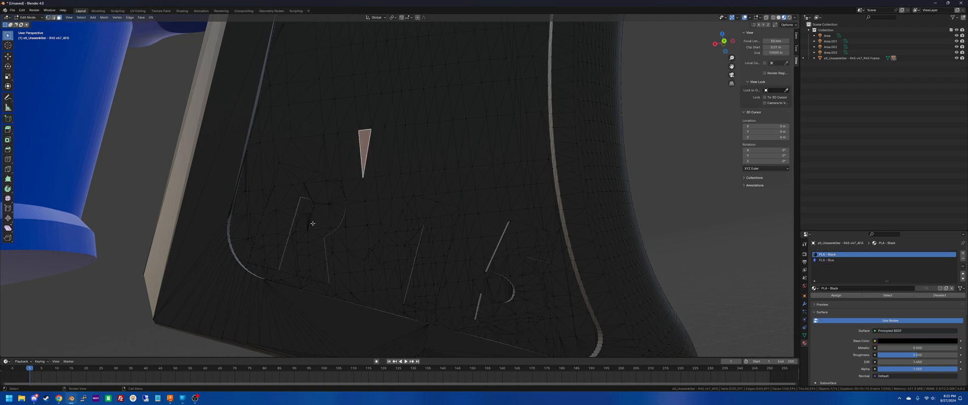
left_click(303, 206, "shift")
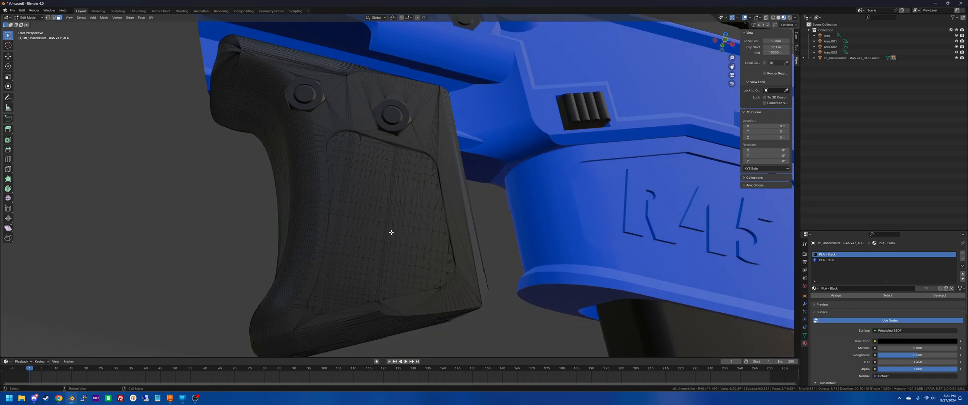
Extend the selection to the linked flat faces of the foregrip's recessed panels and add a missed face on the unlettered side.
left_click(81, 17)
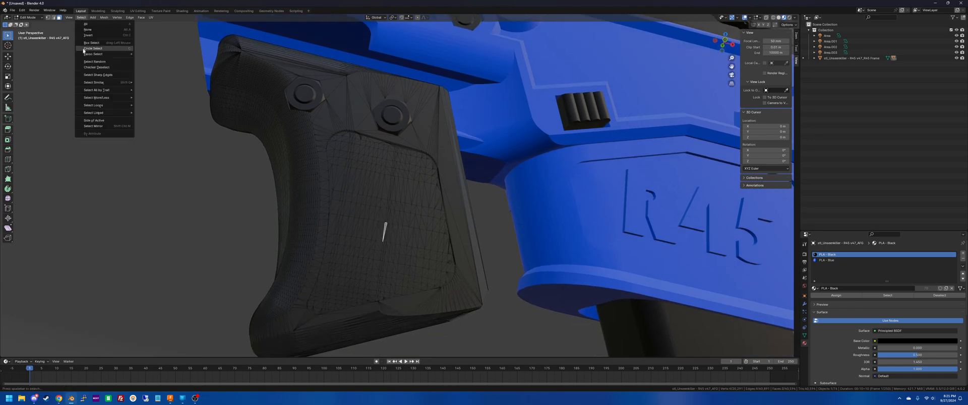
mouse_move(111, 113)
left_click(154, 124)
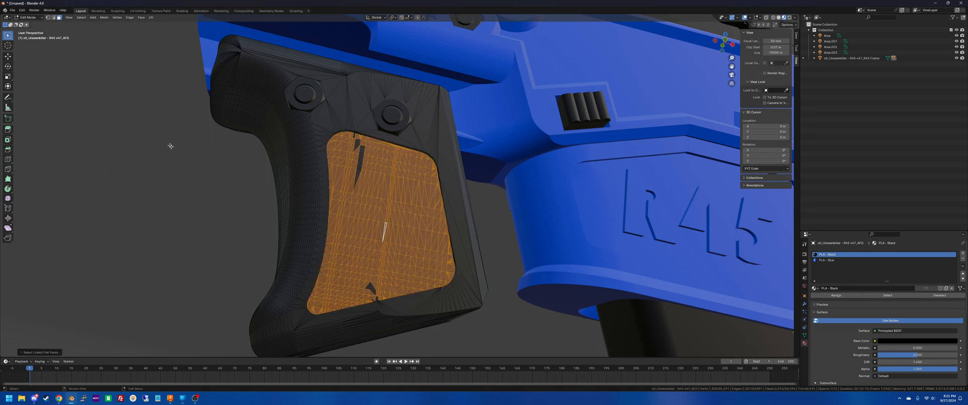
key("KP_Decimal")
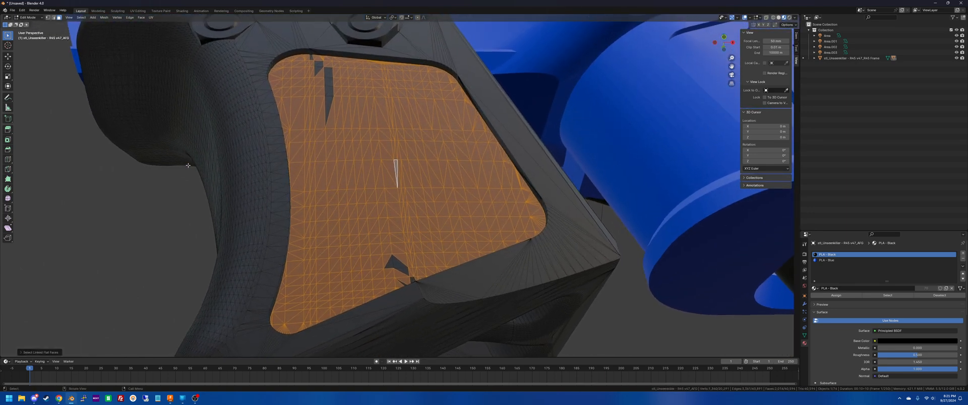
left_click(326, 83, "shift")
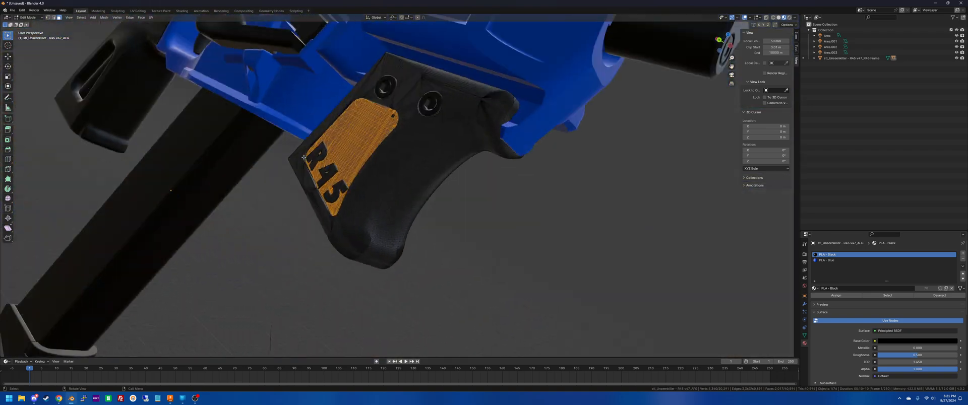
Run Select Linked Flat Faces again for the foregrip panel with the R45 lettering.
middle_click_drag(303, 158, 303, 156)
scroll(302, 157, "up", 4)
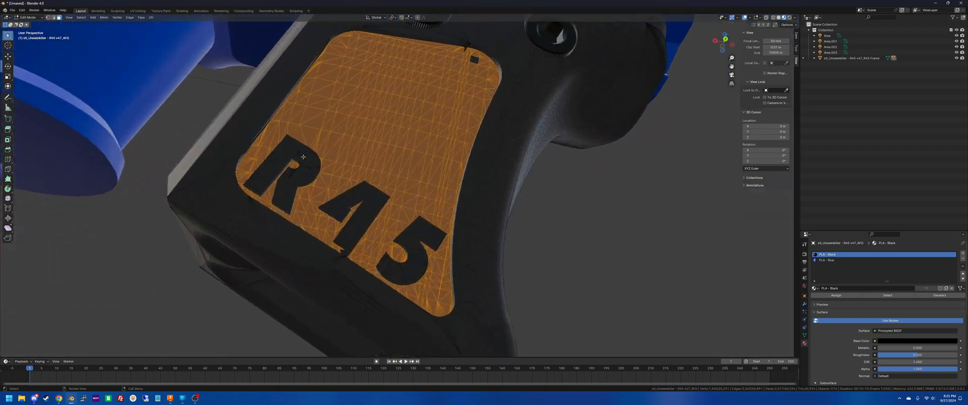
left_click(83, 21)
mouse_move(106, 113)
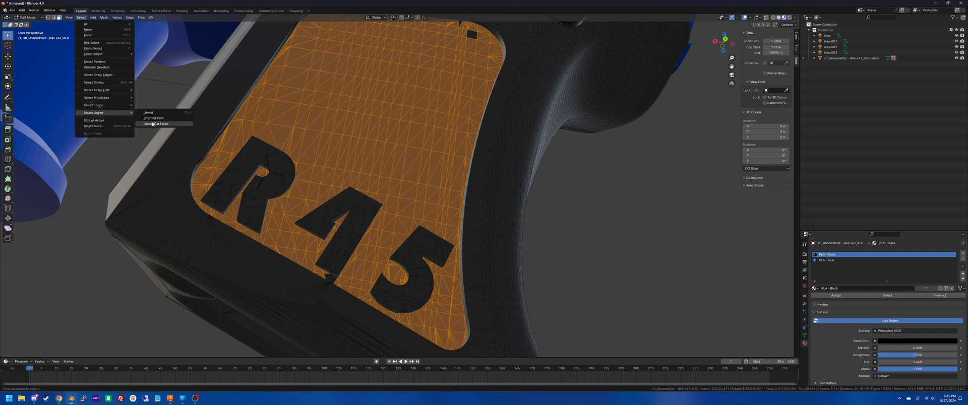
left_click(152, 124)
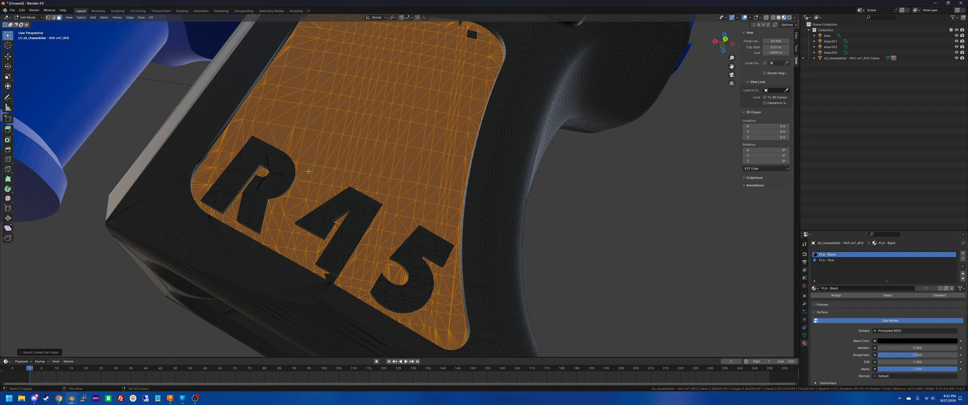
Add the small missed faces near the upper edge of the R45 panel to the selection.
left_click(472, 33, "shift")
middle_click_drag(430, 152, 376, 152)
scroll(377, 151, "up", 5)
left_click_drag(313, 175, 292, 146, "shift")
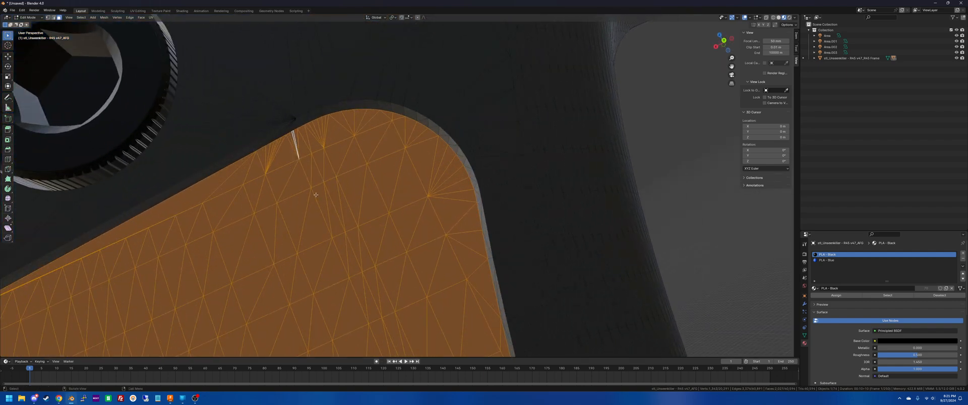
Add the missed faces along the lower edge of the R45 panel, beneath the 4, to the selection.
scroll(292, 150, "down", 8)
middle_click_drag(324, 164, 318, 193)
scroll(318, 193, "up", 5)
scroll(318, 193, "up", 4)
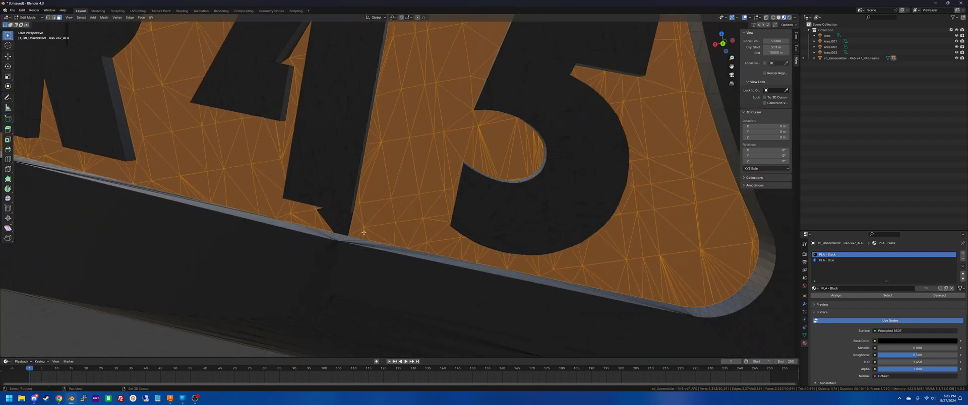
left_click_drag(364, 233, 337, 223, "shift")
scroll(339, 221, "down", 4)
scroll(340, 221, "up", 3)
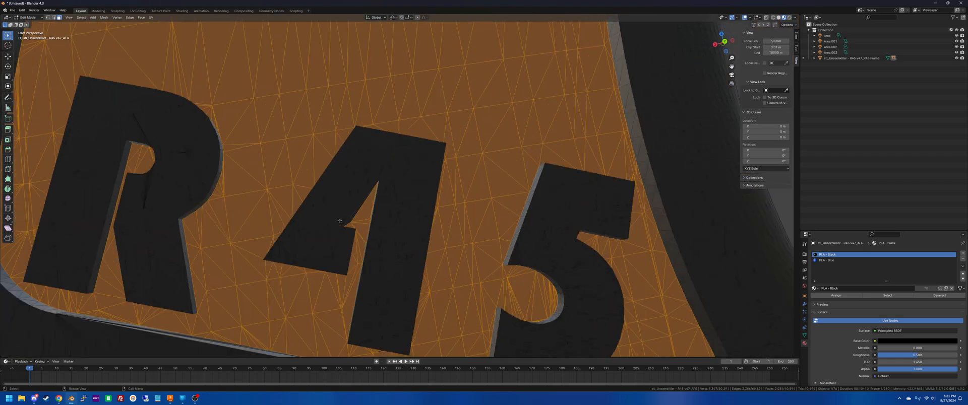
scroll(340, 221, "up", 10)
scroll(340, 221, "up", 3)
scroll(337, 217, "down", 8)
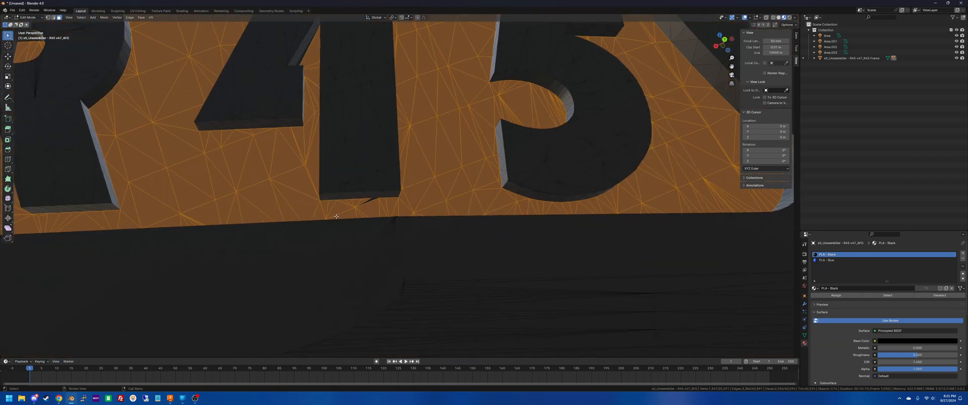
left_click(358, 205, "shift")
scroll(356, 205, "down", 6)
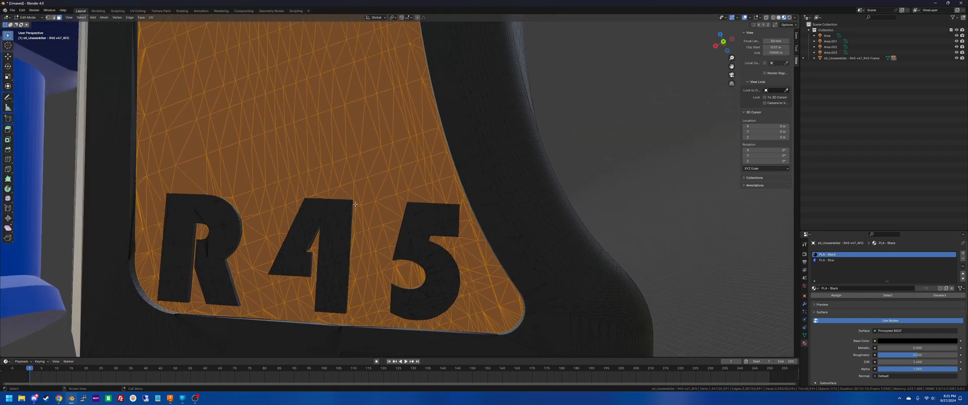
Add the missed faces near the upper corner and lower edge of the foregrip's unlettered panel to the selection.
scroll(355, 204, "down", 5)
middle_click_drag(355, 205, 345, 196)
scroll(355, 203, "up", 5)
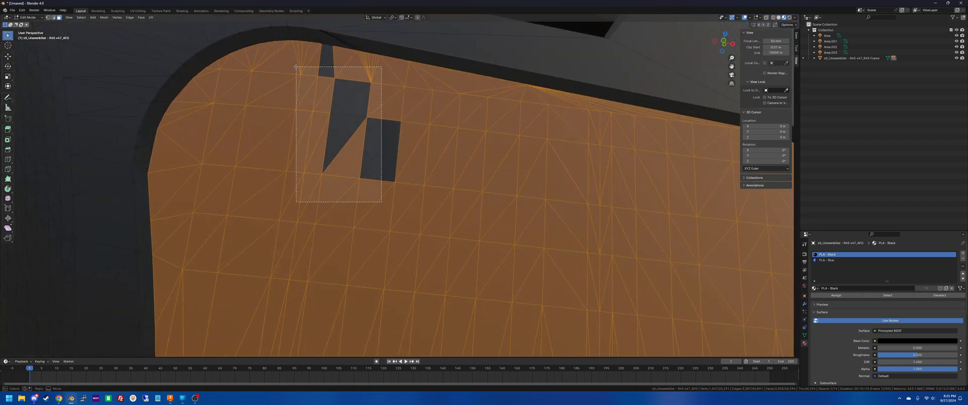
middle_click_drag(302, 93, 302, 93)
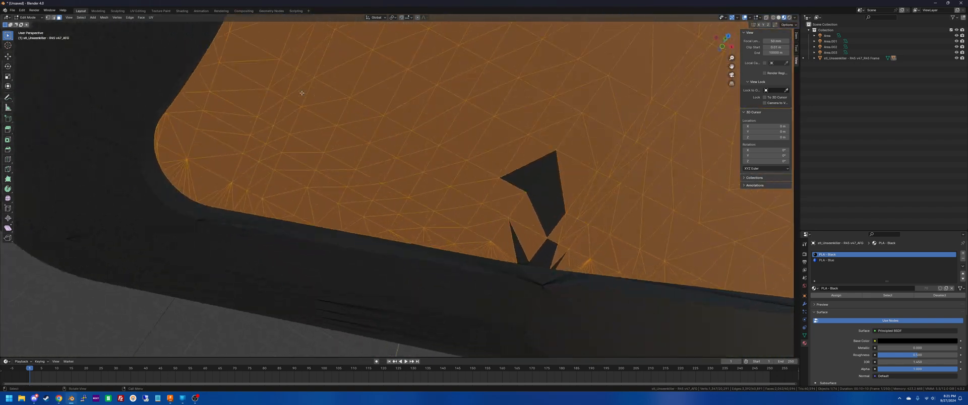
scroll(302, 93, "up", 2)
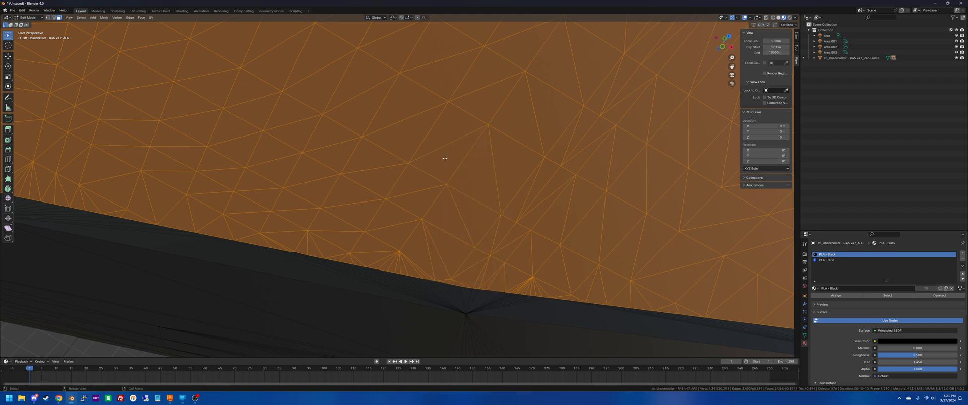
scroll(441, 170, "down", 4)
middle_click_drag(440, 171, 439, 171)
scroll(439, 171, "up", 8)
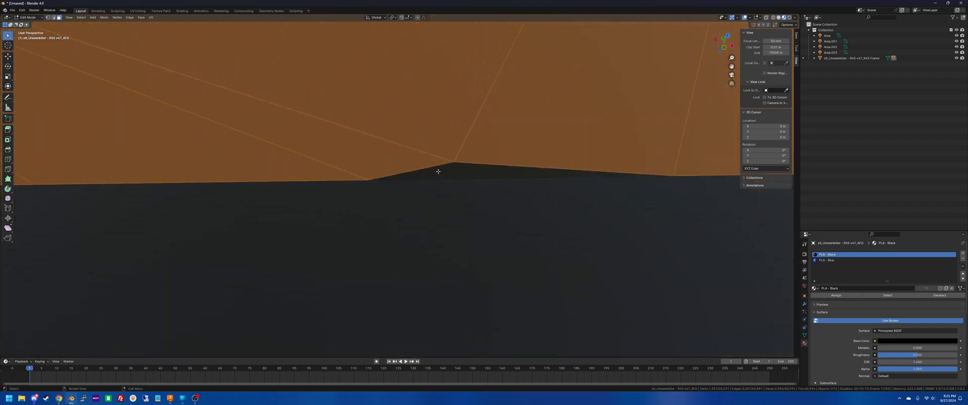
left_click(447, 175, "shift")
scroll(446, 176, "down", 15)
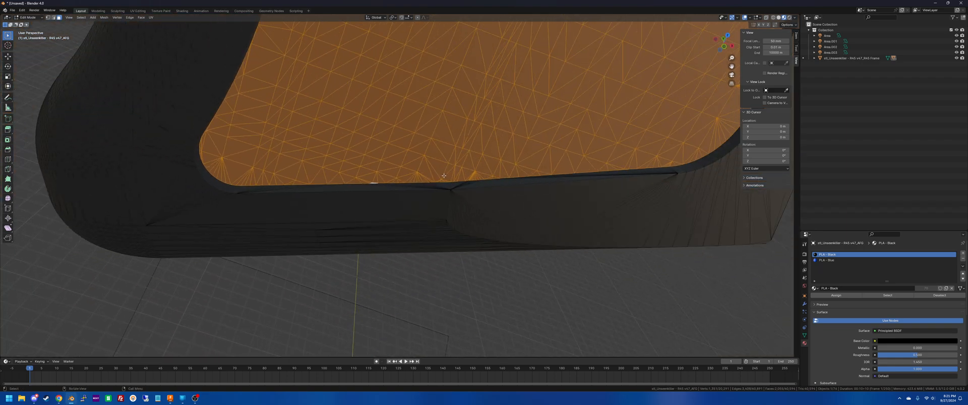
Assign the PLA - Blue material to the selected foregrip panel faces and clear the selection.
middle_click_drag(447, 176, 433, 160)
scroll(441, 179, "down", 8)
scroll(436, 159, "down", 5)
scroll(432, 161, "up", 8)
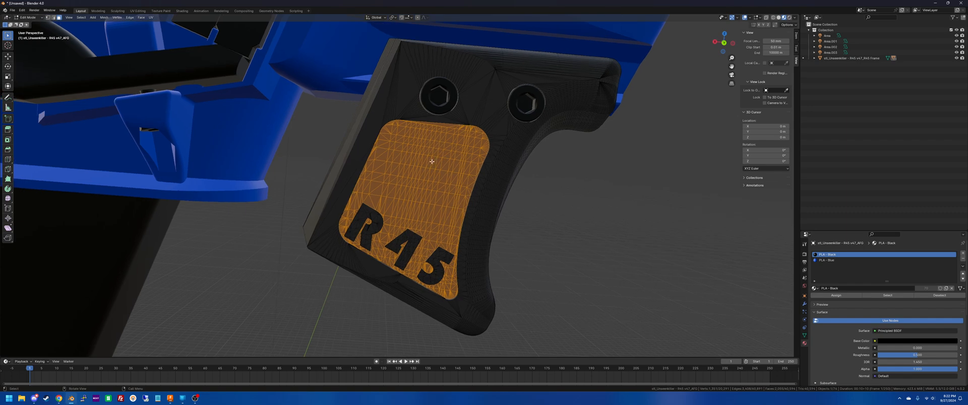
left_click(822, 261)
left_click(838, 297)
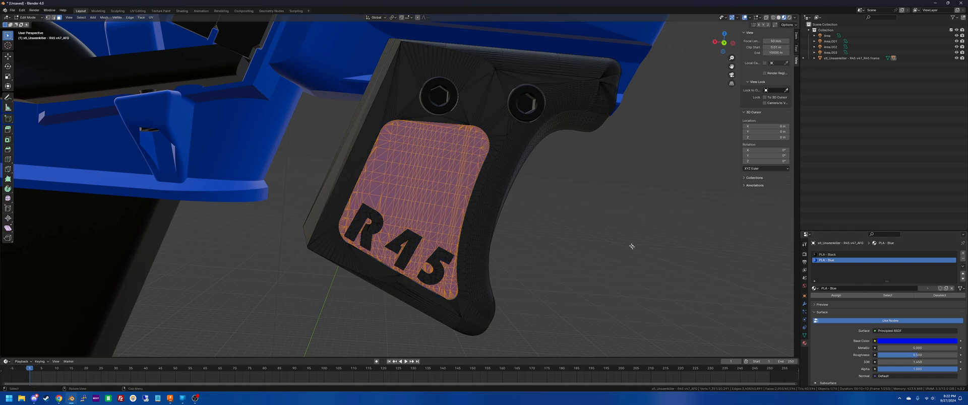
left_click(624, 242)
Return from editing the foregrip to Object Mode.
mouse_move(397, 164)
middle_mouse_down()
mouse_move(410, 166)
mouse_move(394, 162)
middle_mouse_up()
scroll(385, 162, "down", 5)
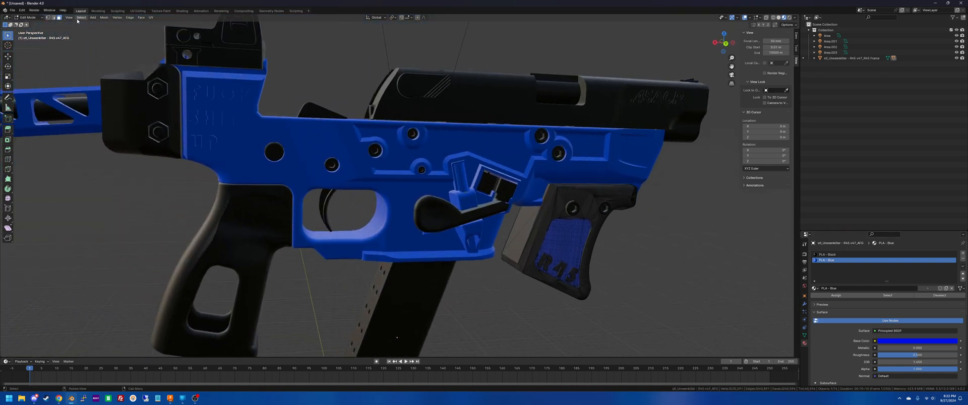
left_click(33, 17)
left_click(31, 24)
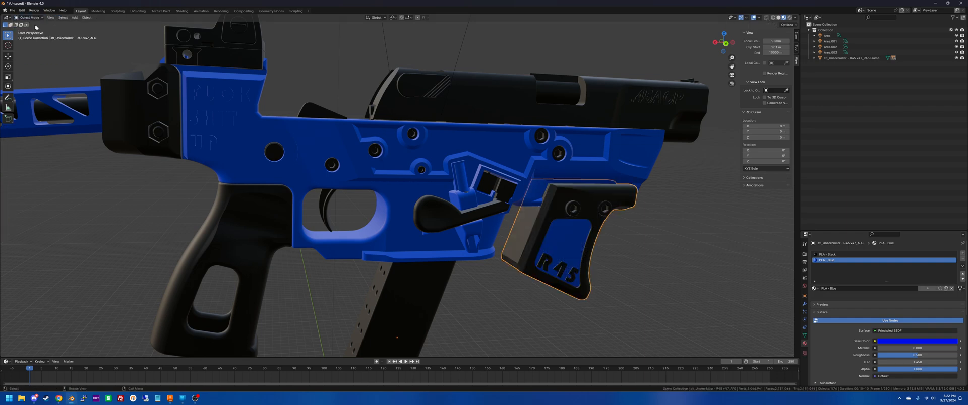
left_click(334, 73)
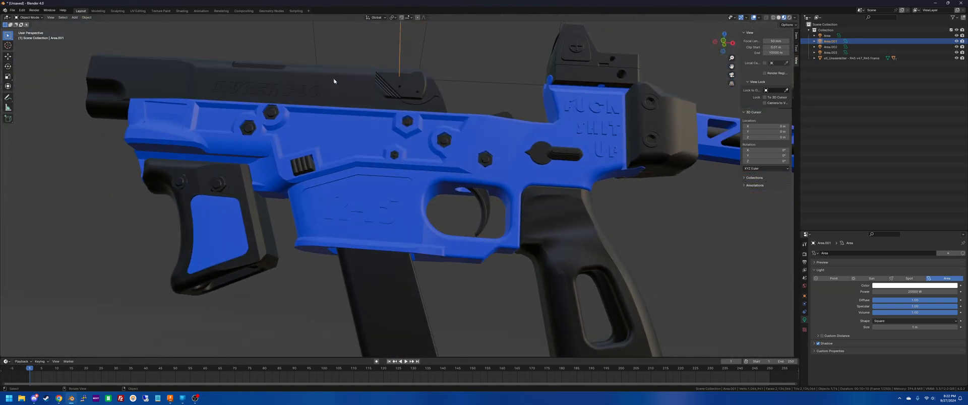
Add a second material slot to the blue R45 frame, give it PLA - Black, and deselect the frame.
left_click(372, 156)
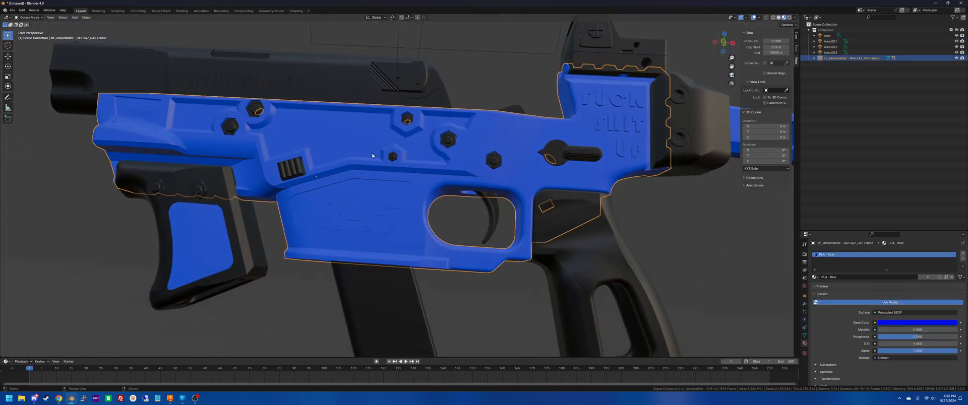
left_click(963, 254)
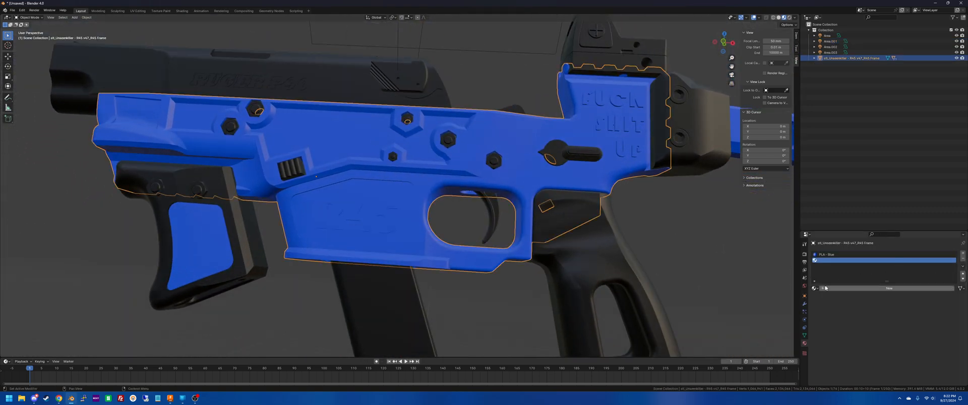
left_click(814, 289)
left_click(827, 297)
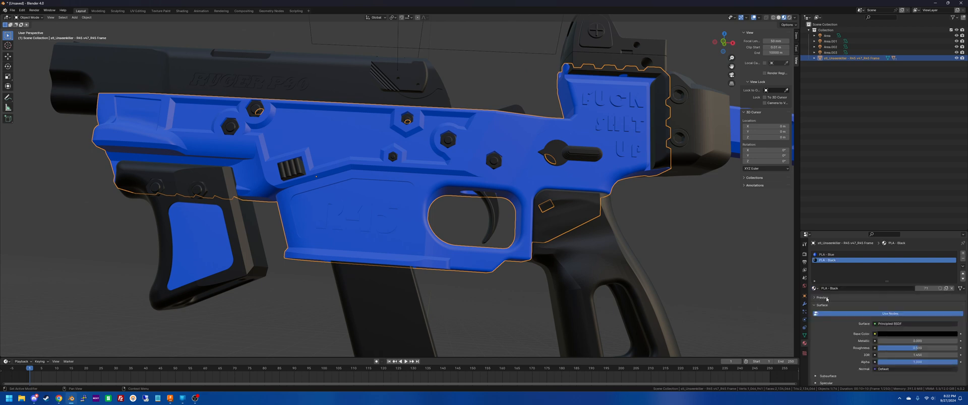
left_click(724, 242)
left_click(389, 195)
left_click(27, 17)
left_click(28, 30)
scroll(145, 103, "up", 5)
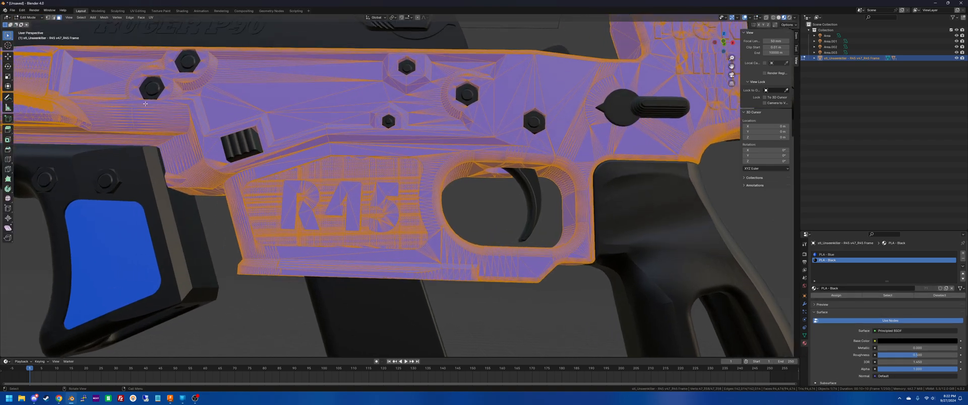
scroll(146, 103, "down", 4)
scroll(255, 155, "up", 3)
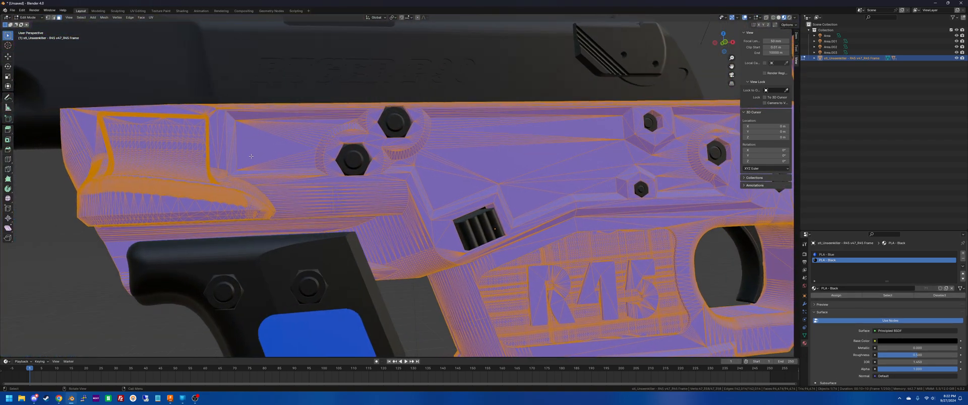
scroll(252, 156, "up", 2)
middle_click_drag(252, 156, 132, 98)
left_click(32, 18)
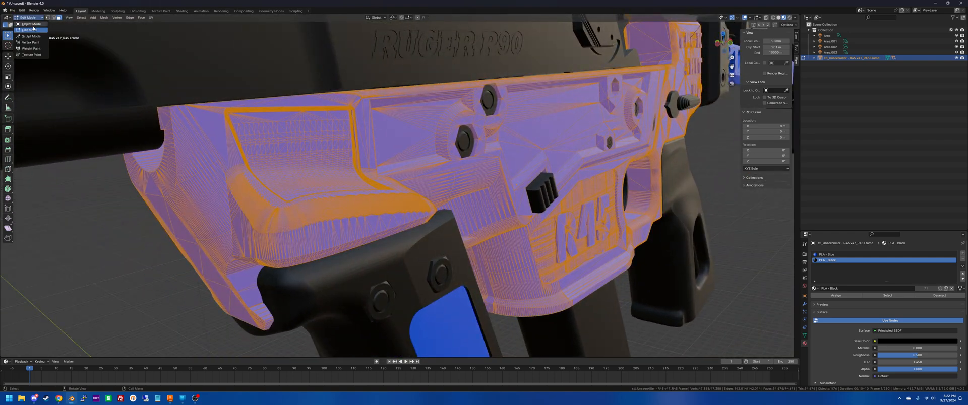
left_click(31, 24)
Examine both sides of the blue frame for raised lettering and recessed areas that could take the black material.
left_click(104, 214)
middle_click_drag(104, 214, 249, 153)
scroll(108, 219, "up", 3)
scroll(119, 220, "up", 1)
scroll(121, 222, "down", 3)
scroll(434, 175, "down", 8)
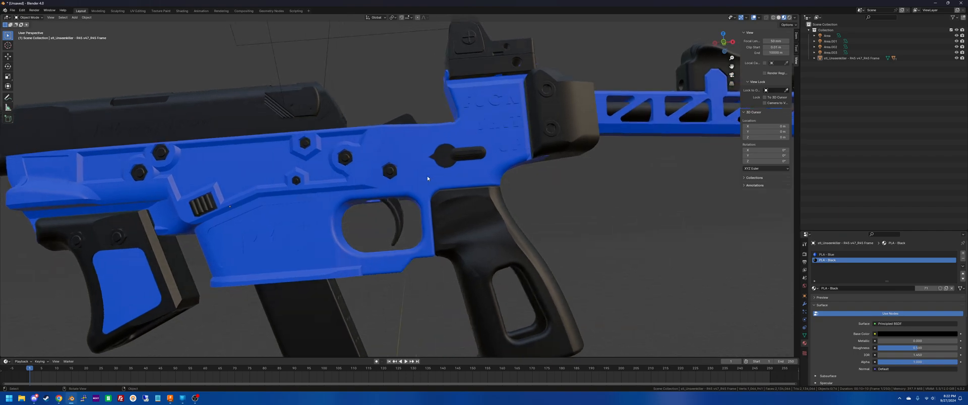
middle_click_drag(428, 179, 398, 190)
scroll(328, 246, "up", 2)
scroll(537, 181, "down", 5)
scroll(571, 188, "up", 4)
scroll(398, 190, "up", 4)
middle_click_drag(396, 188, 303, 163)
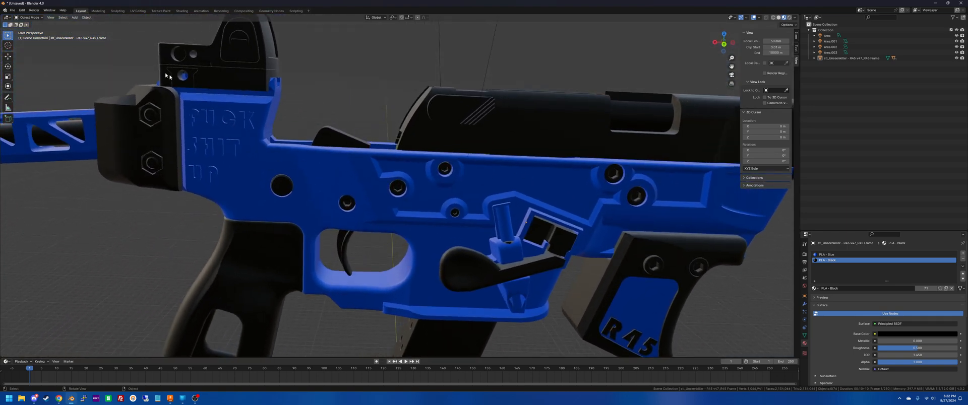
Open the frame in Edit Mode and select a starting face on each raised letter of the rear block's lever side.
left_click(28, 17)
left_click(25, 30)
scroll(81, 68, "up", 3)
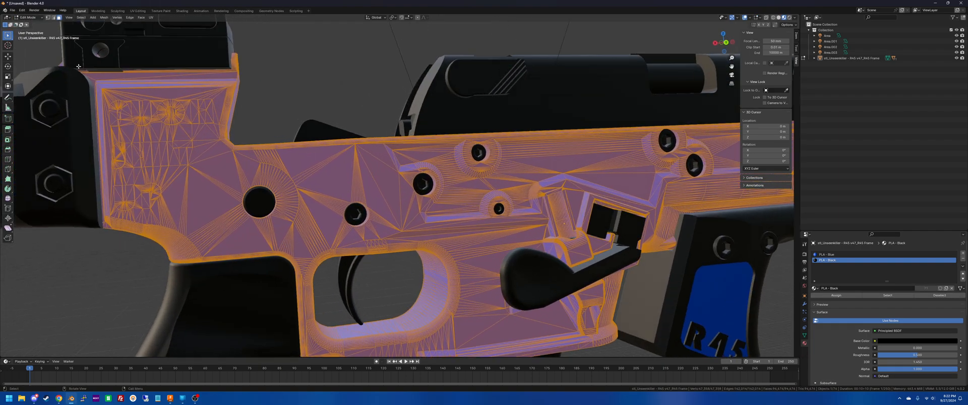
middle_click_drag(81, 68, 81, 68)
scroll(81, 68, "up", 4)
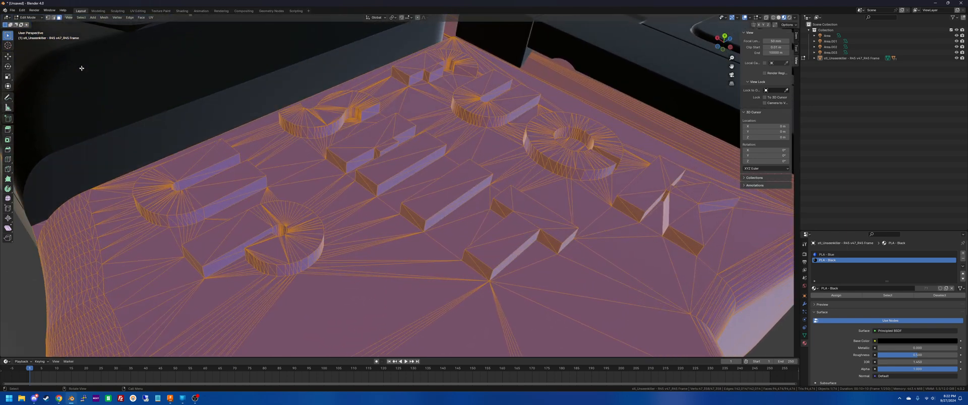
left_click(180, 168)
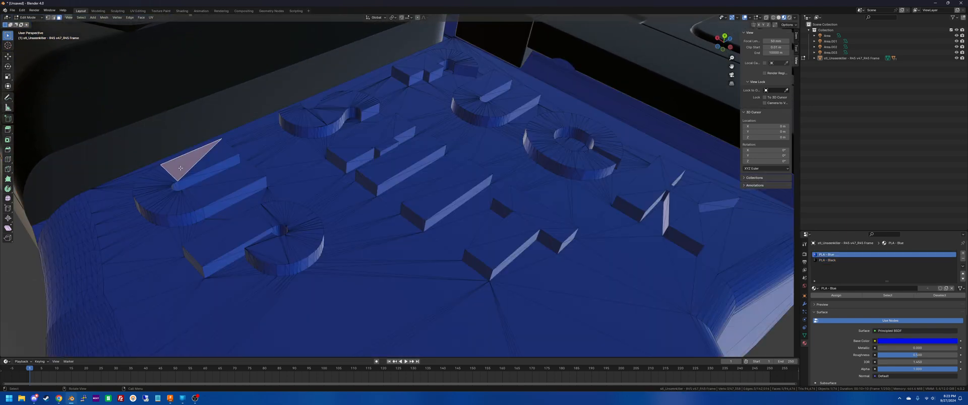
left_click(238, 235, "shift")
left_click(402, 162, "shift")
left_click(365, 135, "shift")
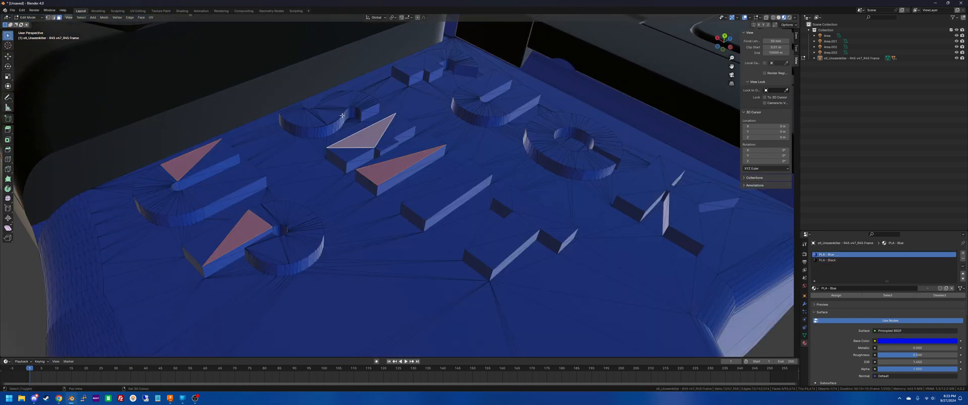
left_click(328, 116, "shift")
left_click(507, 104, "shift")
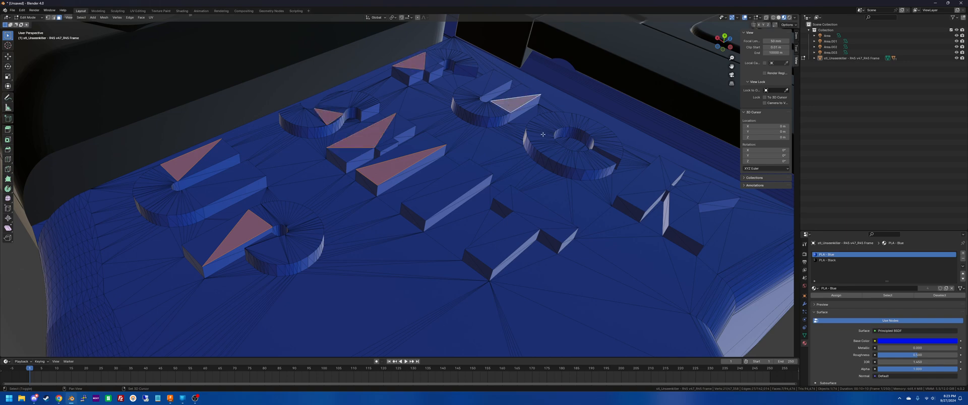
left_click(658, 179, "shift")
left_click(514, 222, "shift")
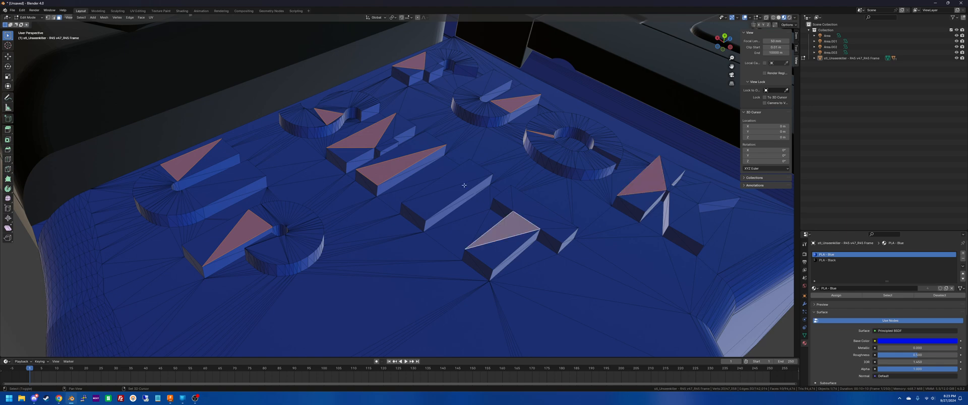
left_click(452, 193, "shift")
Add starting faces in the recessed upper areas of the frame's lever side to the selection.
scroll(451, 192, "down", 8)
middle_click_drag(446, 195, 411, 176)
left_click(311, 120, "shift")
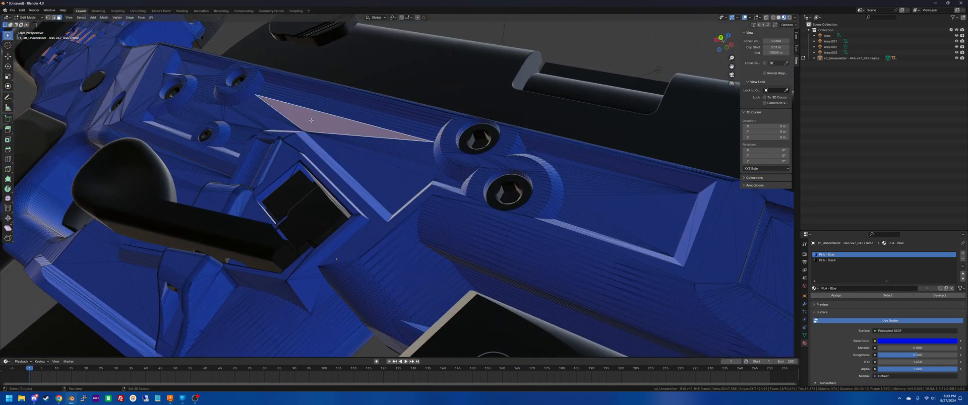
left_click(619, 211, "shift")
Add starting faces in the opposite side's front pad, upper recesses and R45 panel background to the selection.
middle_click_drag(458, 231, 425, 213)
middle_click_drag(66, 152, 176, 175, "shift")
middle_click_drag(177, 175, 181, 170)
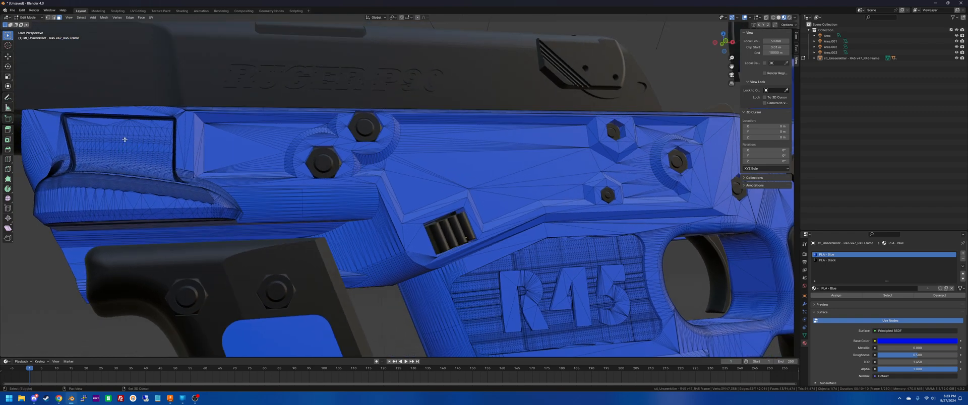
left_click(237, 162, "shift")
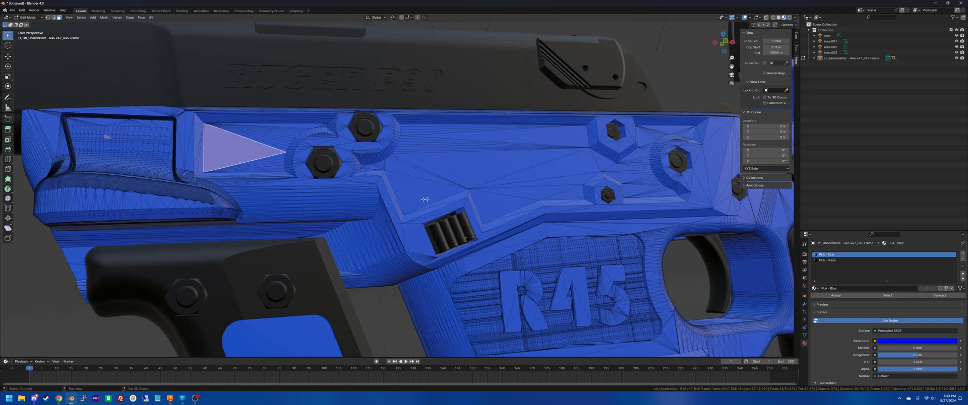
left_click(484, 164, "shift")
middle_click_drag(578, 205, 495, 189)
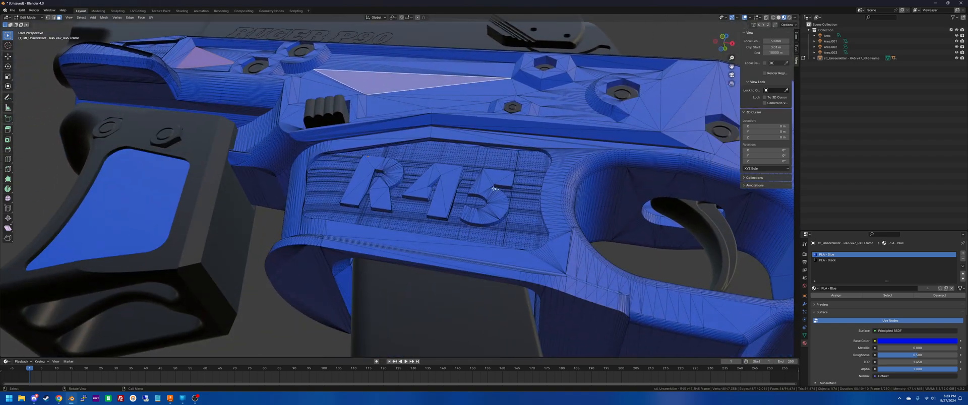
left_click(455, 160, "shift")
Add starting faces on each raised letter in the first word of the opposite side's rear block to the selection.
middle_click_drag(457, 161, 211, 192)
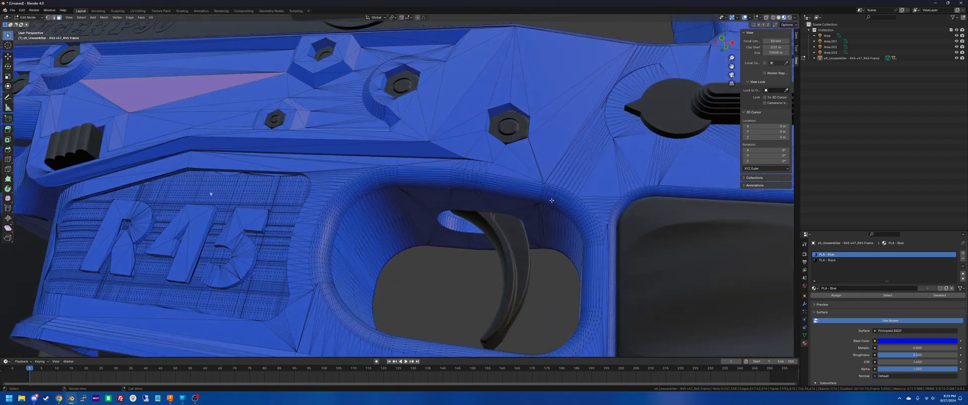
middle_click_drag(756, 121, 539, 199, "shift")
left_click(126, 216, "shift")
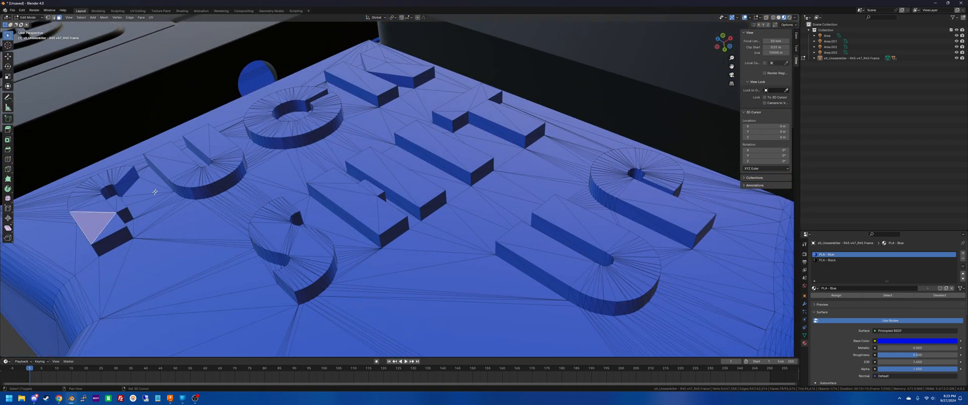
left_click(174, 171, "shift")
left_click(261, 127, "shift")
left_click(360, 79, "shift")
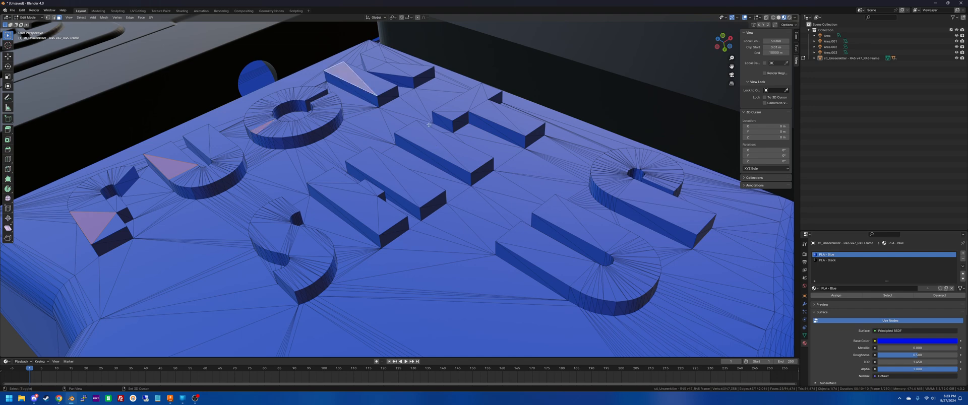
left_click(376, 62, "shift")
Add starting faces on the raised letters of the second and third words on the same rear block.
left_click(491, 115, "shift")
left_click(429, 146, "shift")
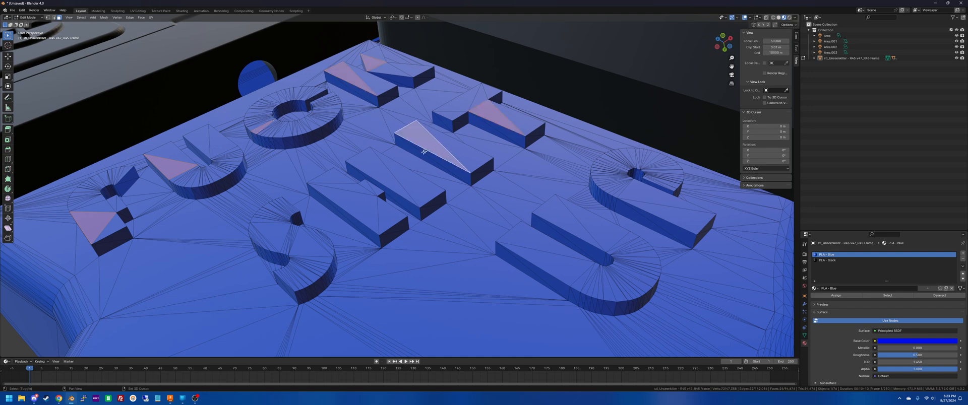
left_click(383, 175, "shift")
left_click(352, 195, "shift")
left_click(272, 231, "shift")
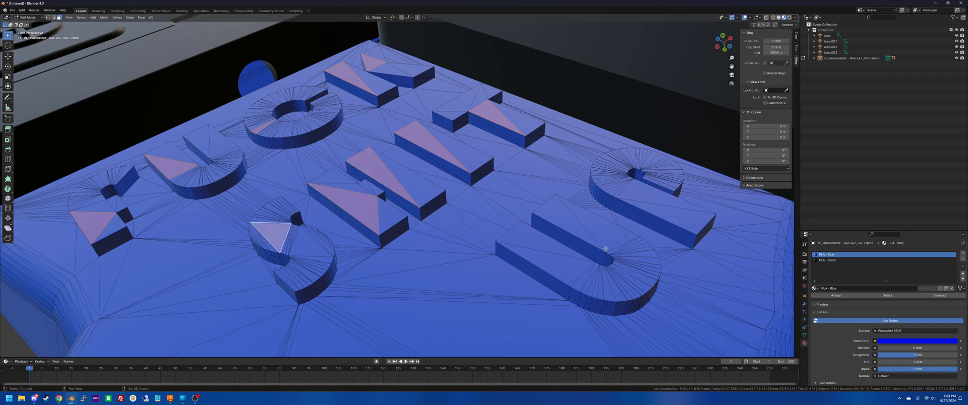
left_click(626, 260, "shift")
left_click(683, 216, "shift")
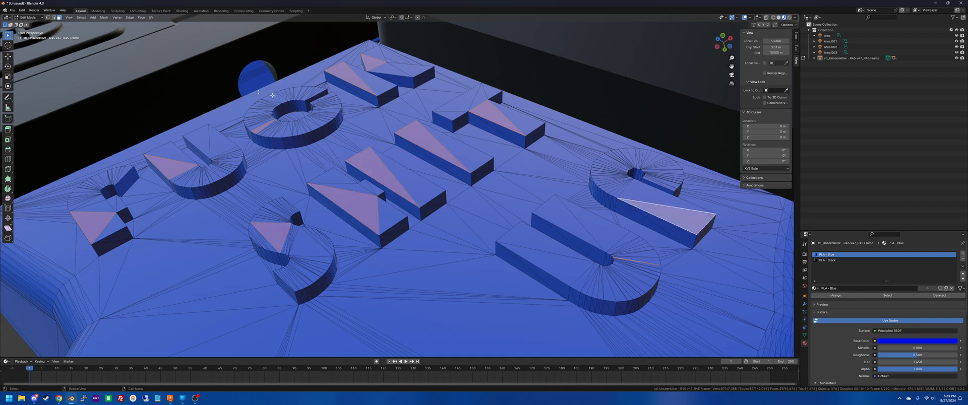
Expand the selection from the starting faces to all Linked Flat Faces.
left_click(81, 17)
mouse_move(121, 115)
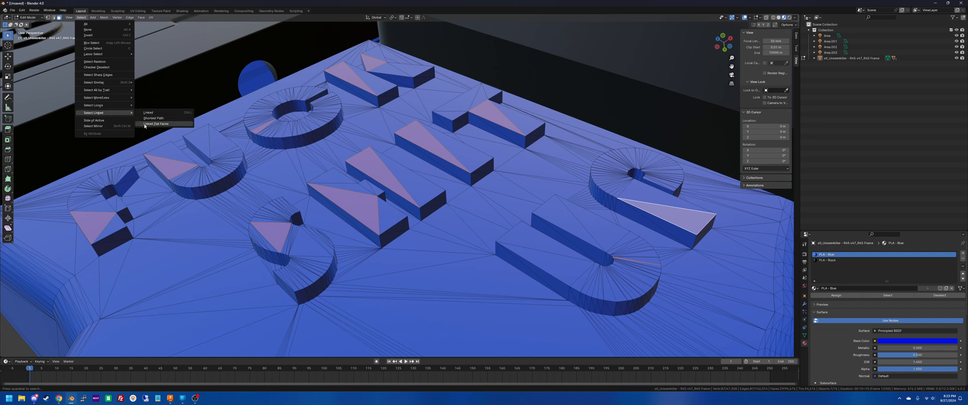
left_click(144, 125)
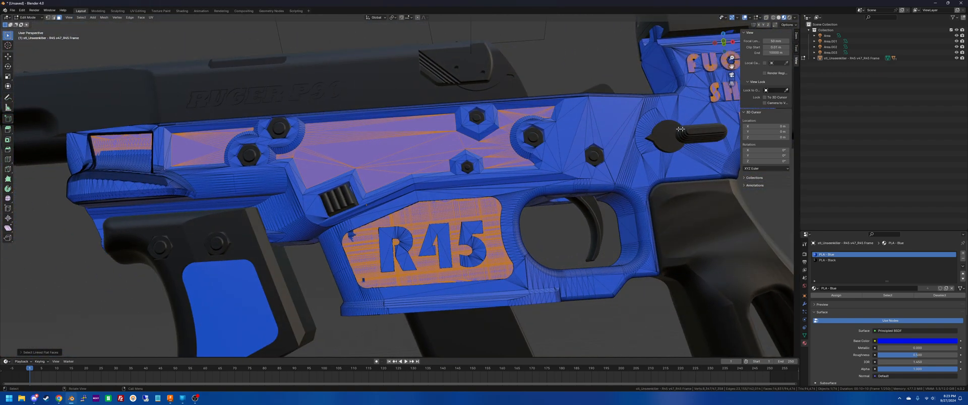
Box-select missed faces in the front pad and the R45 panel's corner, and expand the selection to Linked Flat Faces again.
middle_click_drag(664, 135, 302, 204)
scroll(303, 203, "up", 5)
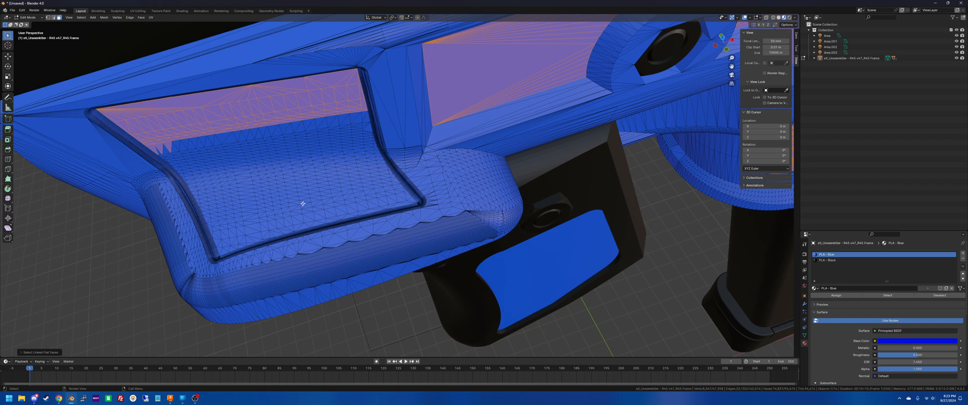
left_click_drag(305, 201, 245, 124, "shift")
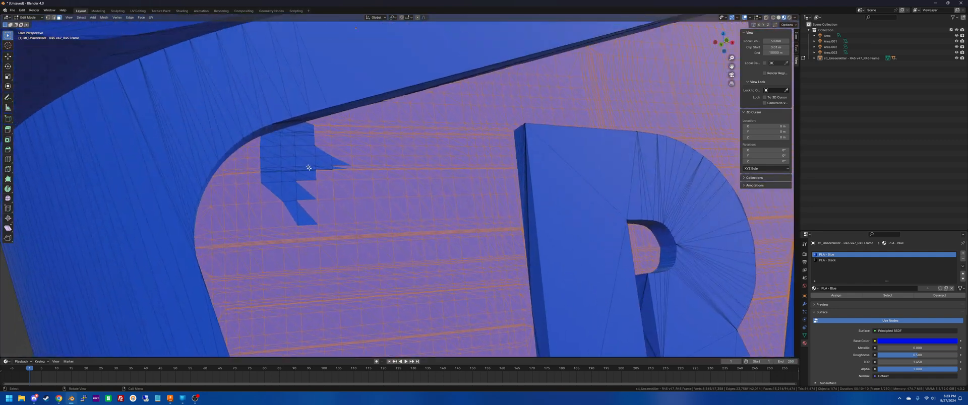
left_click_drag(280, 130, 279, 131, "shift")
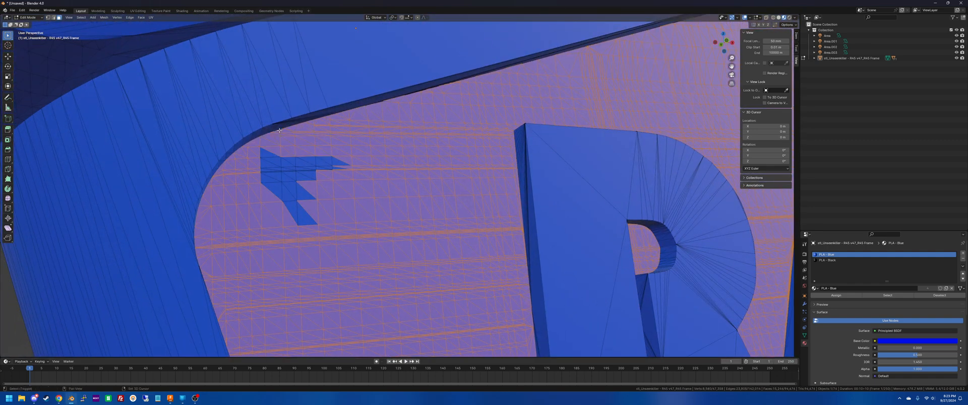
left_click(82, 17)
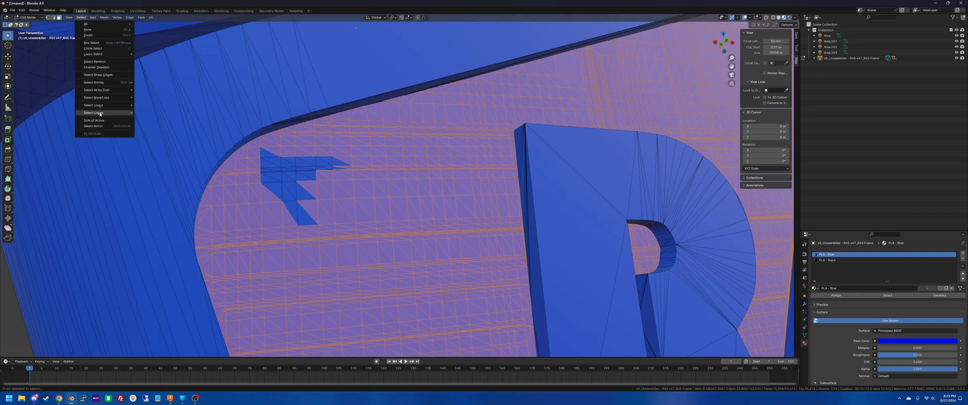
mouse_move(101, 112)
left_click(174, 124)
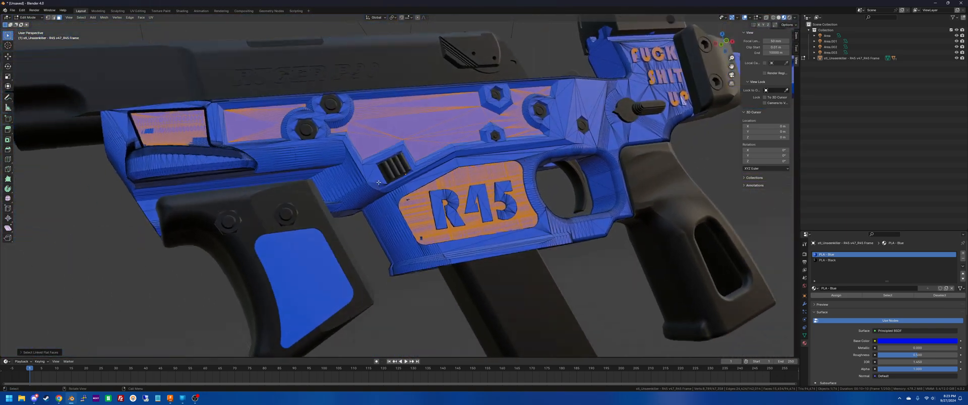
Assign the PLA - Black material to the selected letter, recess and panel faces of the frame.
middle_click_drag(379, 182, 342, 157)
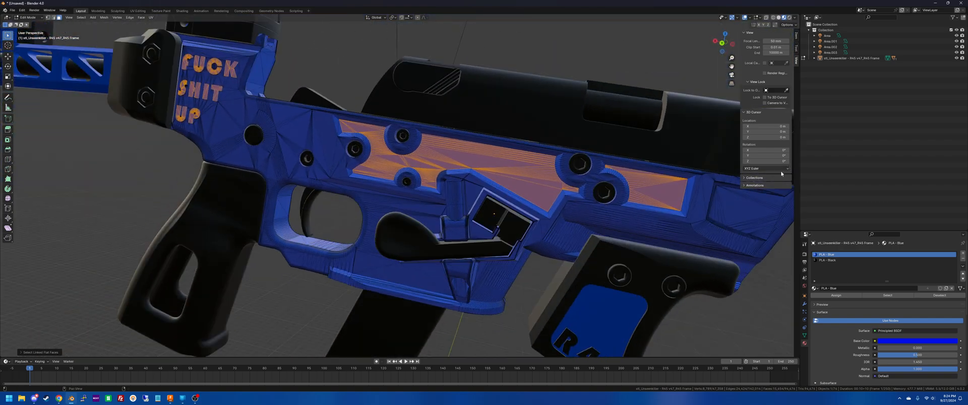
left_click(828, 260)
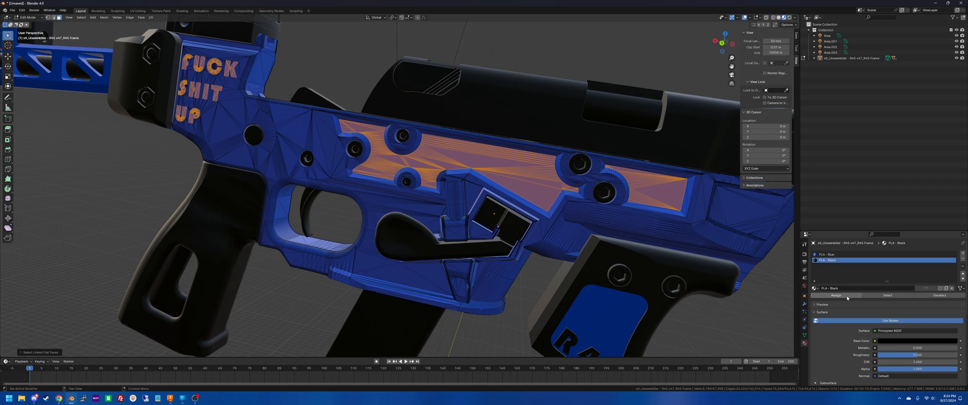
left_click(716, 306)
Box-select the two leftover blue patches near the front corners of the R45 panel background.
middle_click_drag(312, 212, 483, 252)
scroll(428, 234, "up", 8)
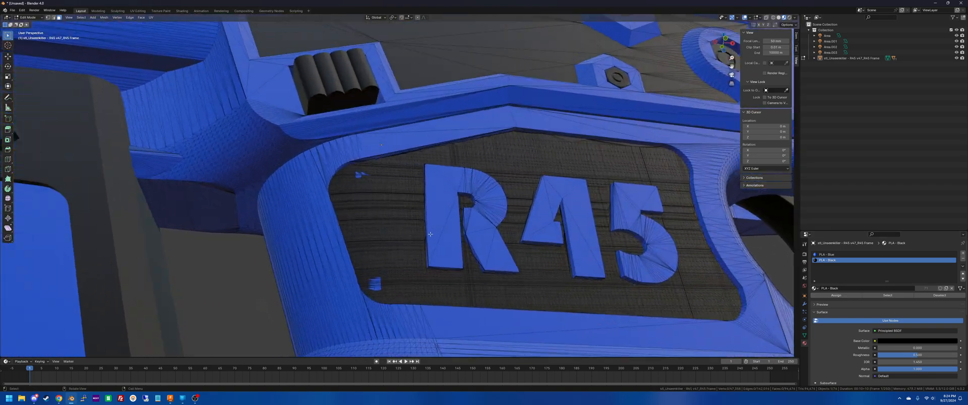
left_click_drag(395, 289, 347, 237, "shift")
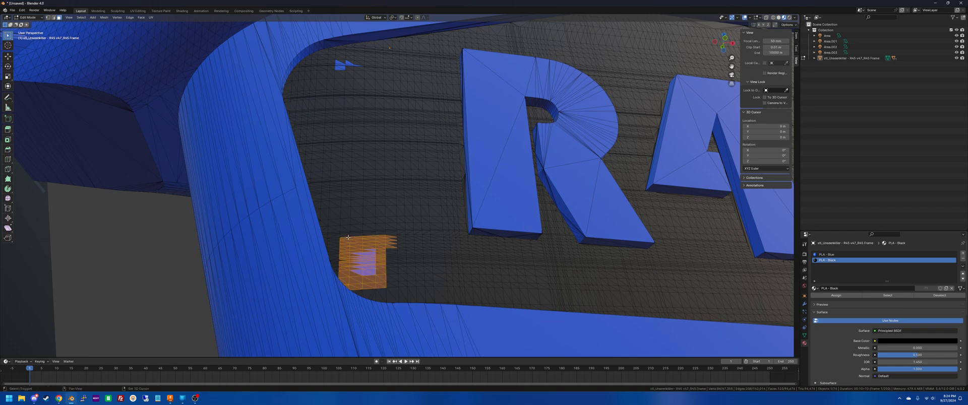
left_click_drag(355, 88, 327, 56, "shift")
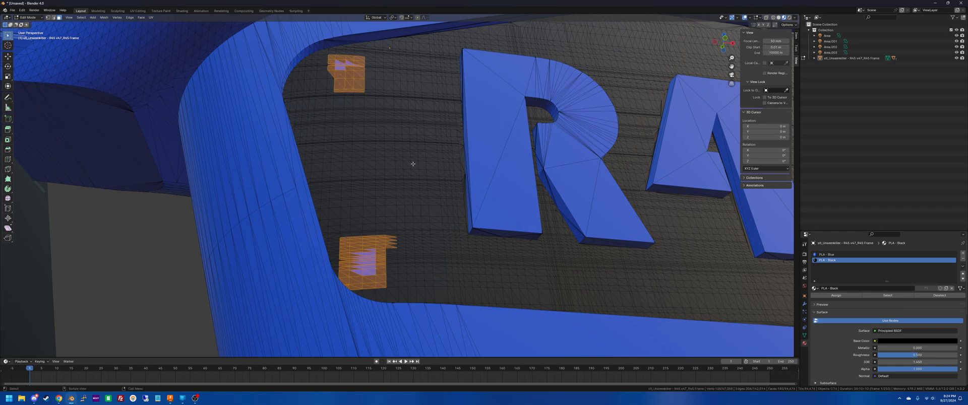
Box-select sample areas of the leftover blue patches at the front pad's lower corners and curved front edge.
scroll(412, 163, "down", 6)
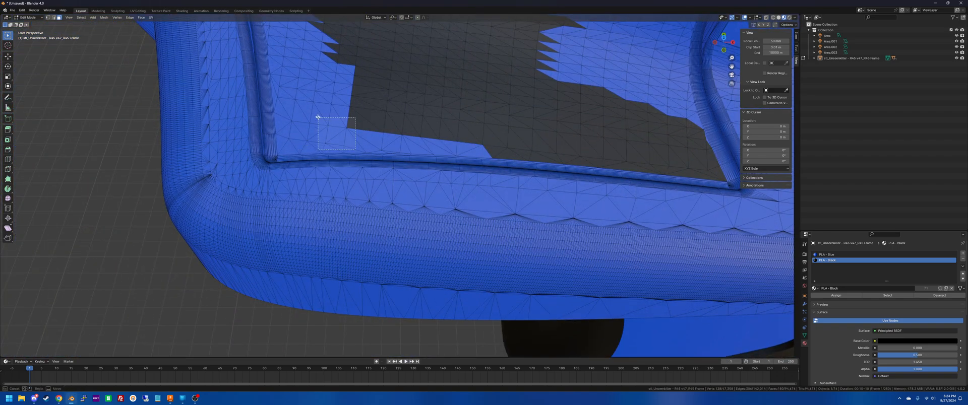
left_click_drag(318, 117, 284, 59)
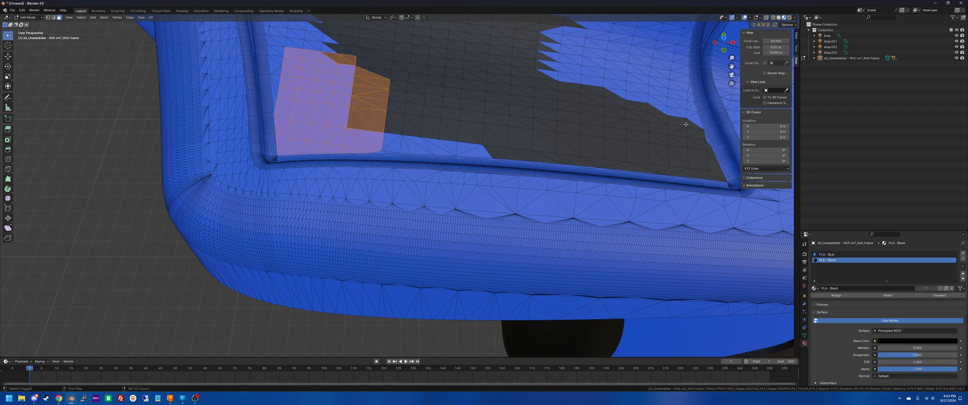
left_click_drag(685, 124, 627, 25, "shift")
middle_click_drag(628, 25, 608, 102)
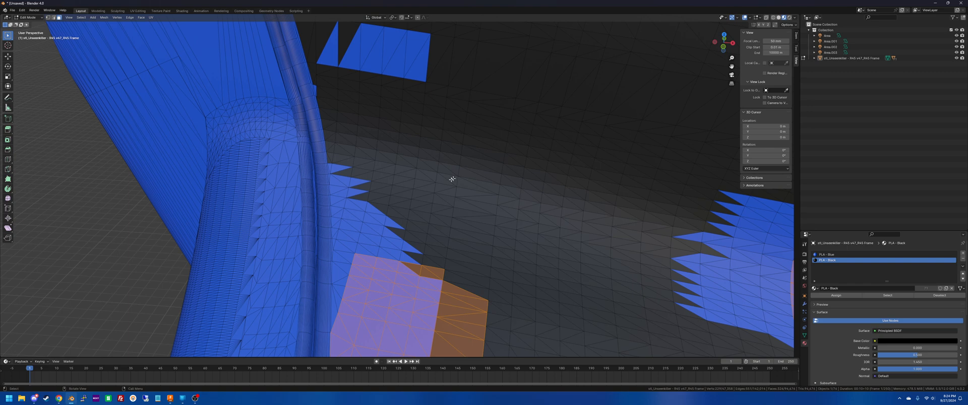
left_click_drag(393, 224, 338, 143, "shift")
scroll(361, 140, "down", 8)
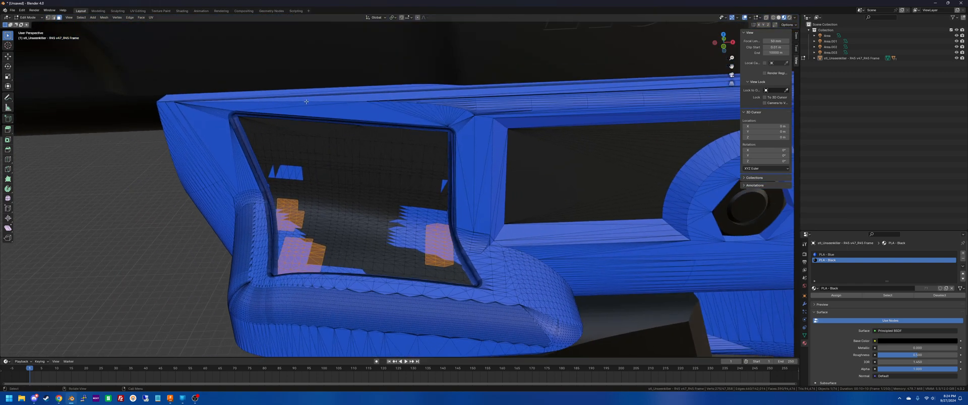
Expand the front pad selection to its Linked Flat Faces.
left_click(80, 17)
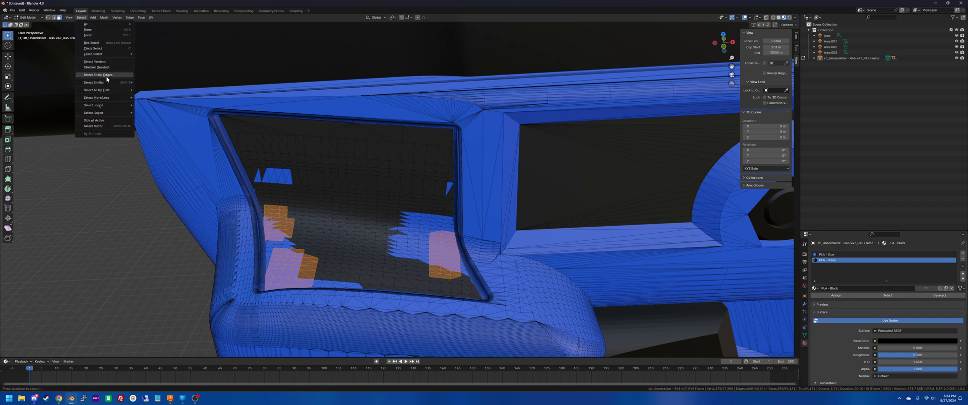
mouse_move(101, 112)
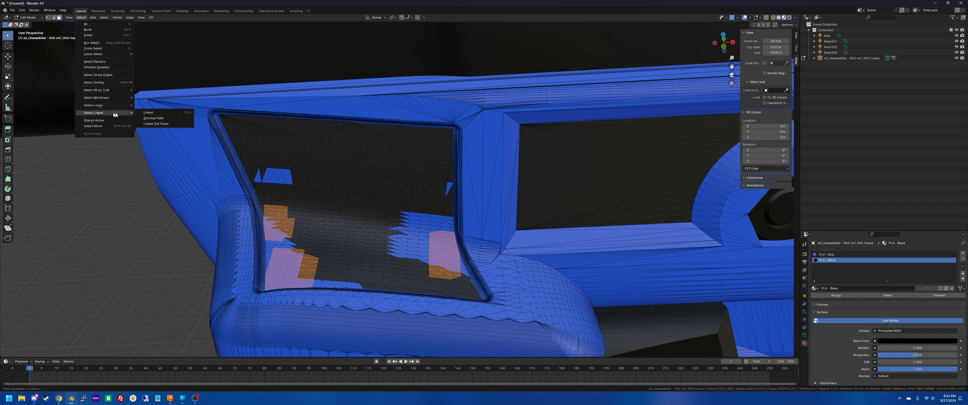
left_click(157, 124)
Add the remaining blue faces along the pad's rear edge to the selection with box selections.
mouse_move(201, 197)
middle_mouse_down()
mouse_move(116, 217)
mouse_move(202, 214)
mouse_move(210, 197)
middle_mouse_up()
scroll(202, 211, "up", 4)
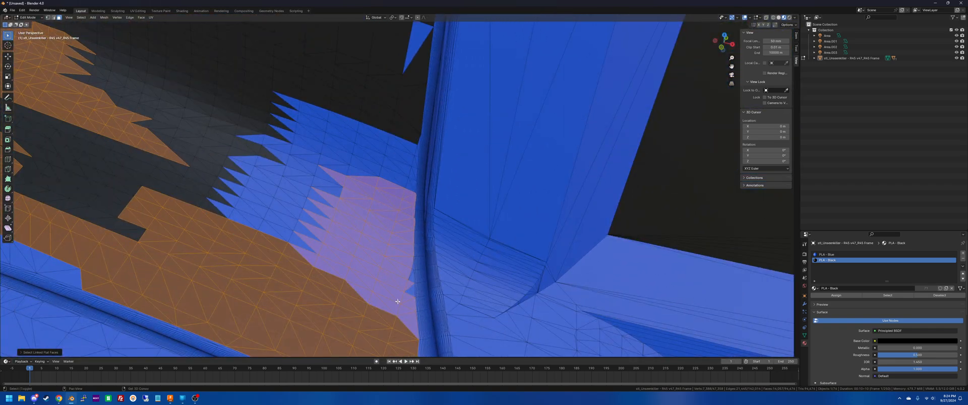
left_click_drag(397, 302, 218, 63, "shift")
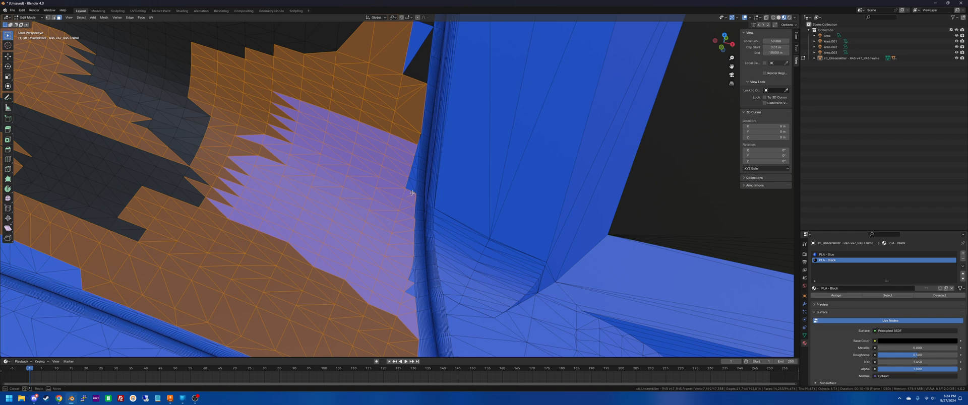
left_click_drag(371, 111, 372, 112, "shift")
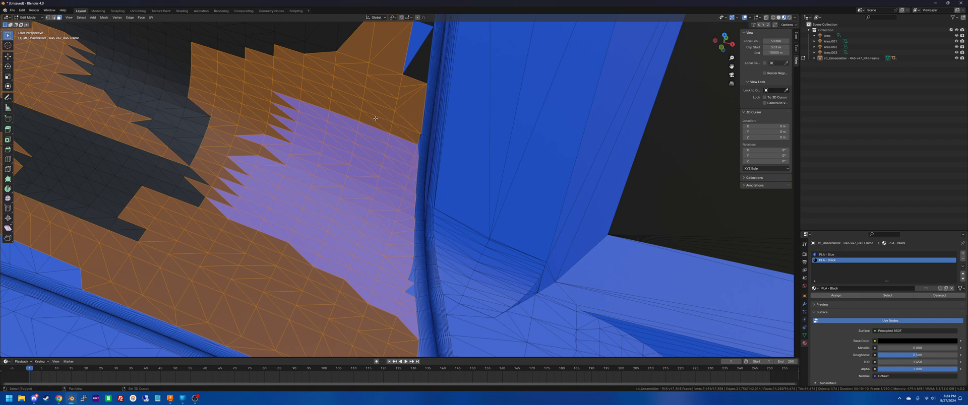
left_click_drag(411, 82, 371, 41, "shift")
scroll(302, 82, "down", 6)
middle_click_drag(292, 85, 286, 84)
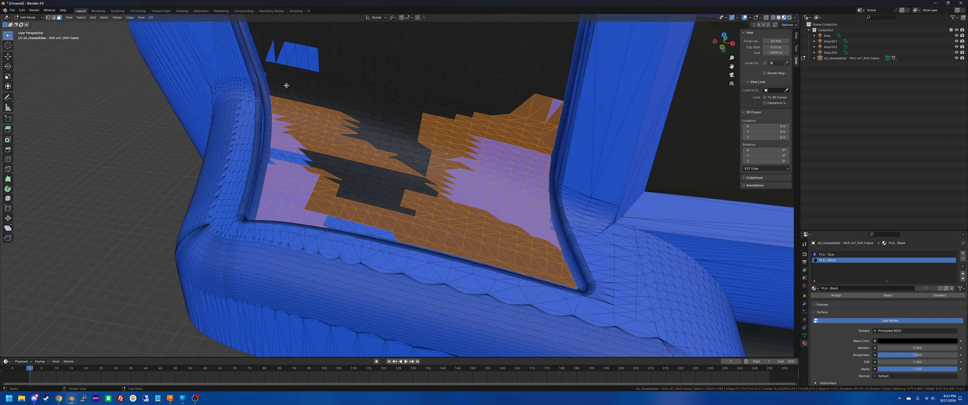
Switch to the Select Lasso tool and add the isolated blue patch in the pad's upper front area.
scroll(286, 84, "up", 6)
left_click_drag(14, 38, 32, 37)
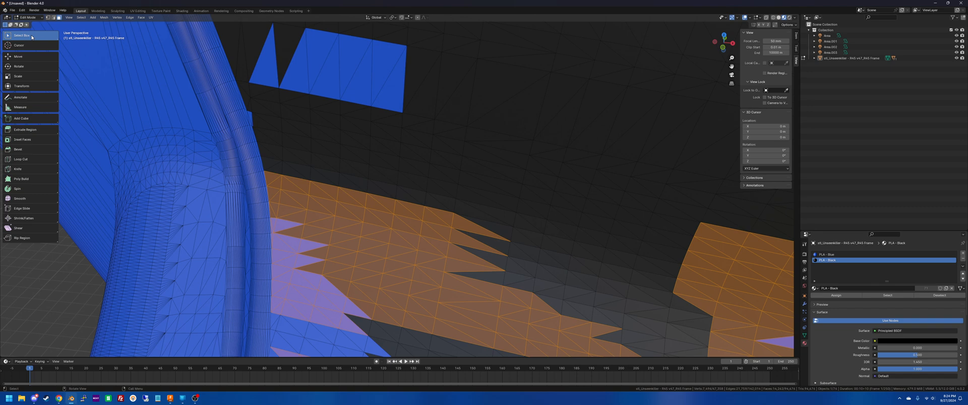
left_click(32, 37)
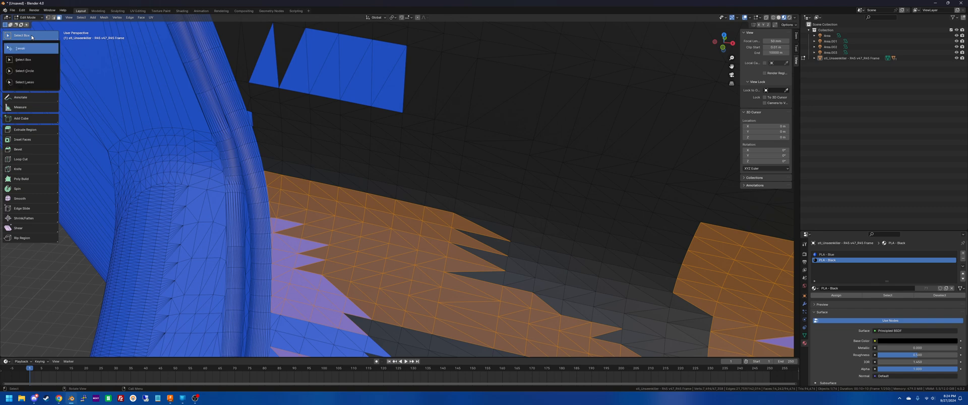
left_click(24, 82)
mouse_move(362, 151)
left_mouse_down()
mouse_move(263, 111)
mouse_move(255, 120)
mouse_move(248, 88)
mouse_move(439, 48)
left_mouse_up()
Lasso the missed faces along the pad's curved rear edge into the selection and deselect the overlap onto the border.
scroll(423, 136, "down", 7)
scroll(424, 136, "up", 10)
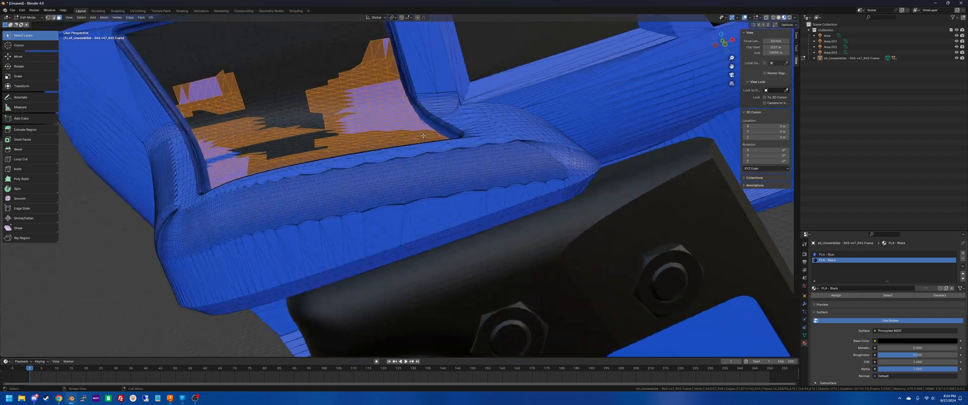
scroll(423, 136, "up", 6)
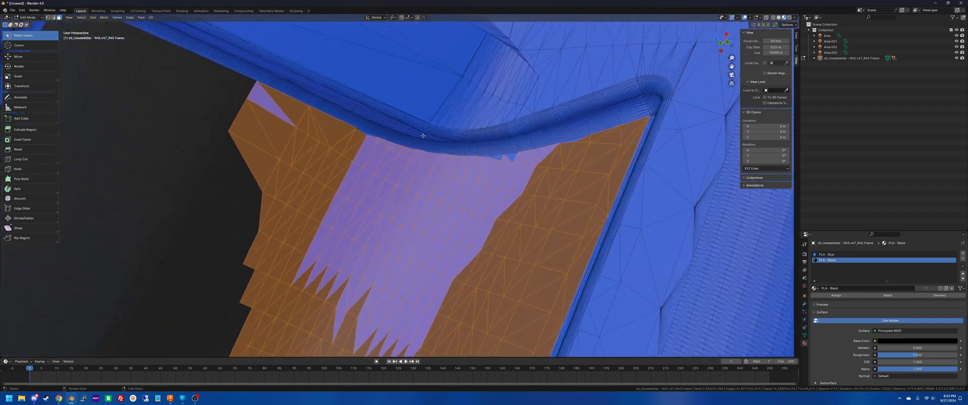
scroll(423, 137, "down", 3)
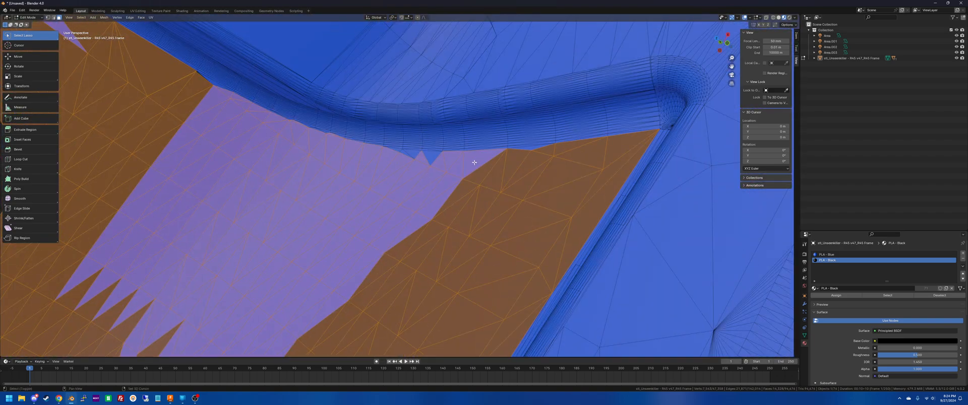
mouse_move(475, 153)
left_mouse_down("shift")
mouse_move(439, 251)
mouse_move(323, 226)
mouse_move(285, 172)
mouse_move(281, 148)
left_mouse_up("shift")
mouse_move(562, 144)
left_mouse_down("ctrl")
mouse_move(479, 210)
mouse_move(443, 190)
mouse_move(435, 162)
left_mouse_up("ctrl")
middle_click_drag(436, 162, 392, 164)
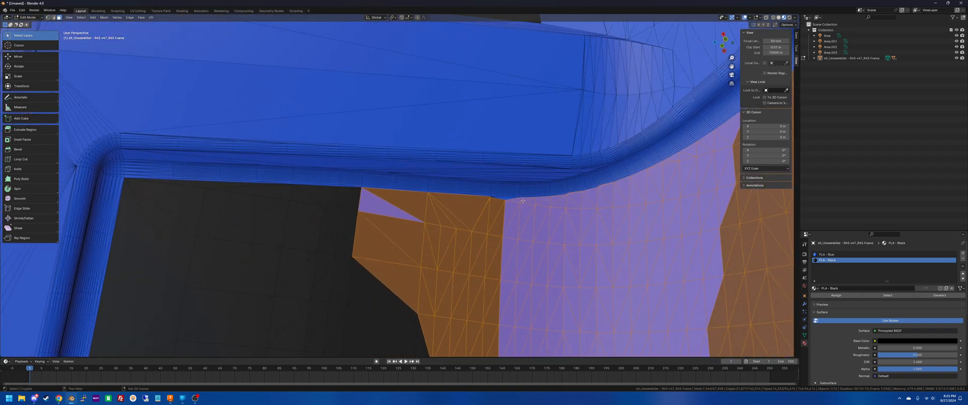
Lasso the last missed blue faces along the front pad's edges and corners into the selection.
mouse_move(522, 204)
left_mouse_down()
mouse_move(470, 265)
mouse_move(402, 250)
mouse_move(394, 221)
mouse_move(412, 198)
left_mouse_up()
middle_click_drag(418, 236, 427, 243)
mouse_move(365, 115)
left_mouse_down()
mouse_move(387, 244)
mouse_move(451, 250)
mouse_move(540, 199)
left_mouse_up()
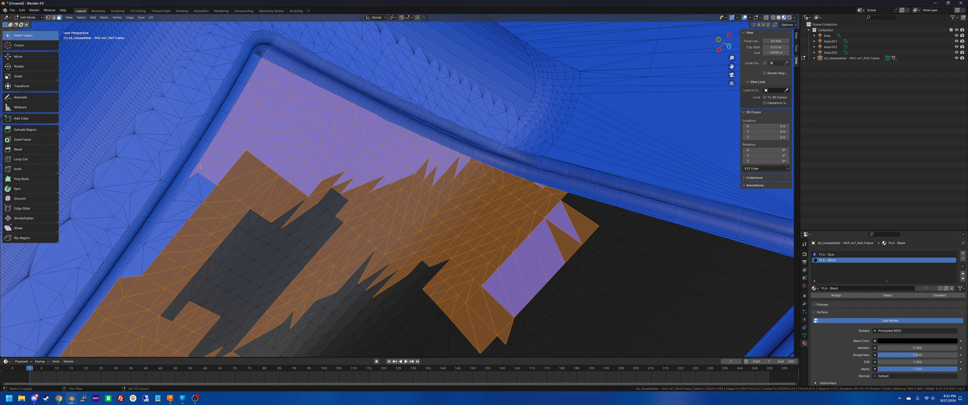
mouse_move(200, 167)
left_mouse_down()
mouse_move(203, 281)
mouse_move(111, 335)
mouse_move(93, 323)
left_mouse_up()
Assign the PLA - Black material to the selected front pad faces and clear the selection.
scroll(402, 294, "down", 10)
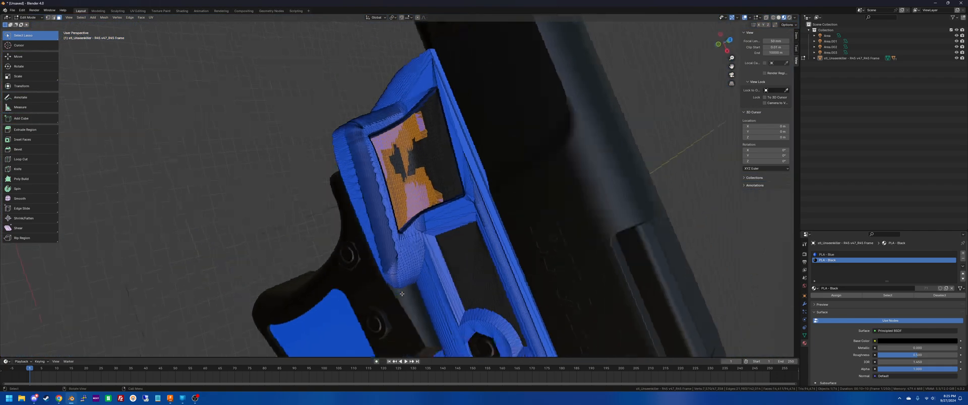
middle_click_drag(402, 294, 391, 289)
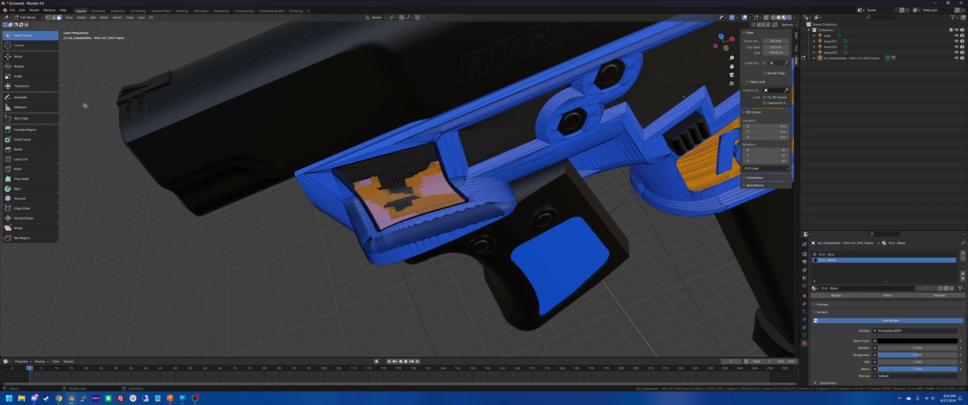
left_click(837, 297)
left_click(416, 305)
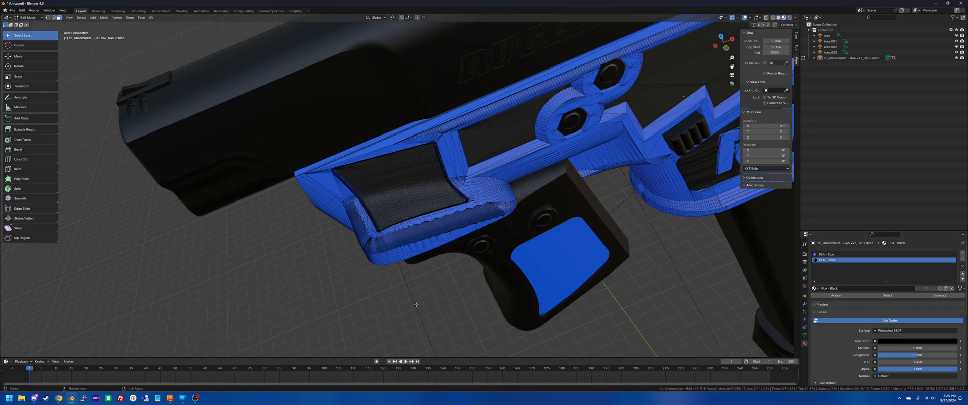
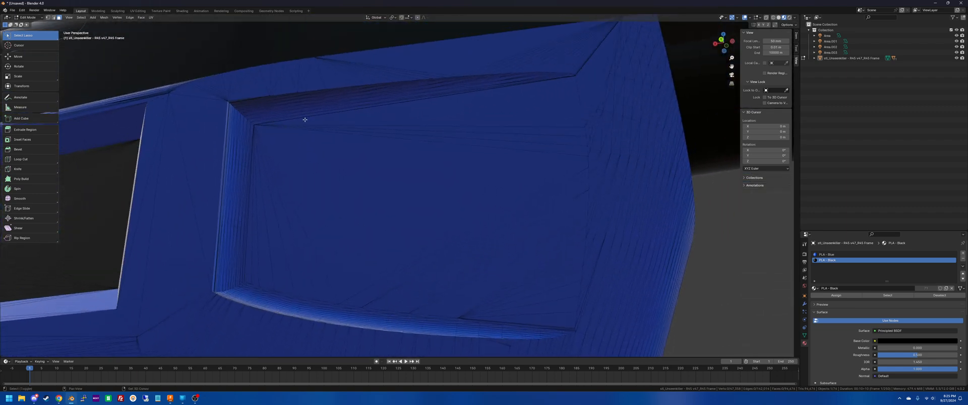
Lasso-select the flat floor of the front recess on the frame's other side, leaving its curved border unselected.
mouse_move(255, 228)
left_mouse_down()
mouse_move(251, 266)
mouse_move(416, 290)
mouse_move(556, 328)
mouse_move(569, 101)
left_mouse_up()
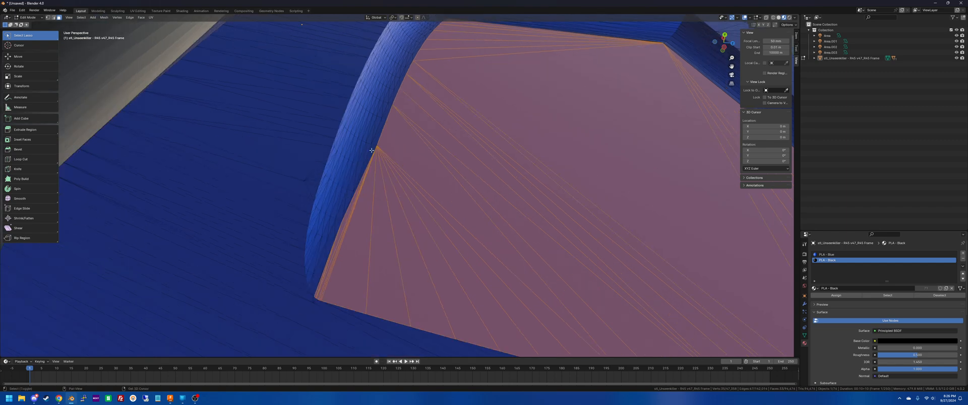
right_click_drag(371, 150, 327, 162, "shift")
mouse_move(371, 151)
left_mouse_down()
mouse_move(265, 199)
mouse_move(252, 297)
mouse_move(280, 329)
mouse_move(304, 337)
left_mouse_up()
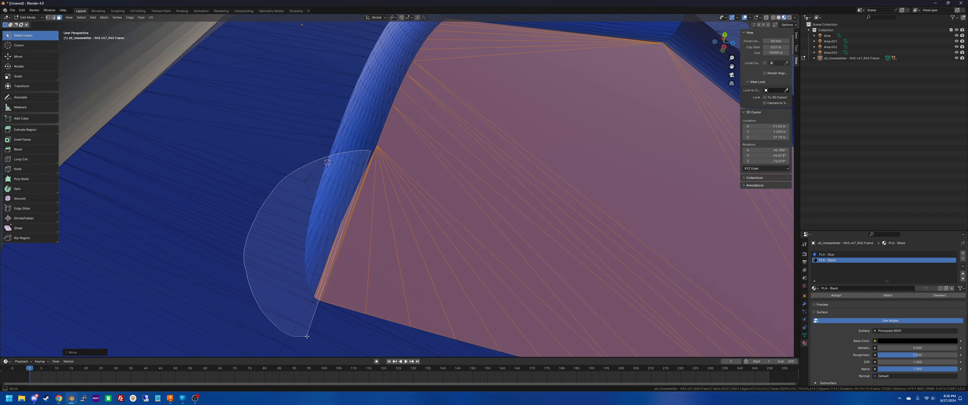
left_click_drag(306, 336, 308, 334)
middle_click_drag(316, 264, 310, 238)
scroll(310, 239, "down", 5)
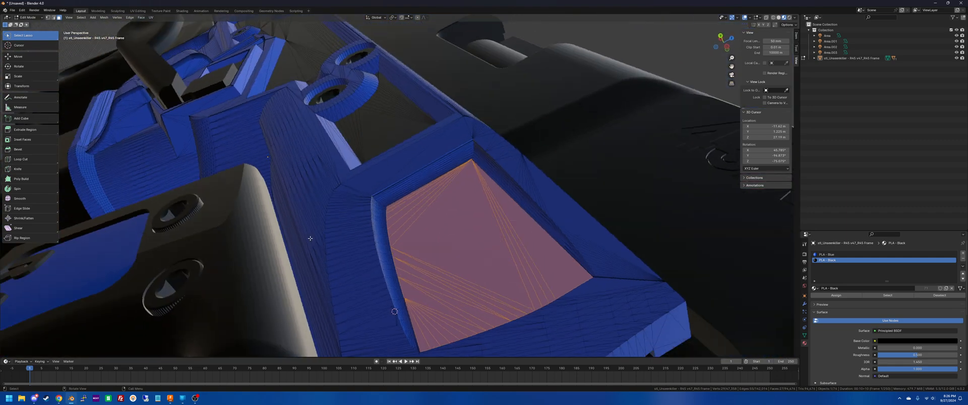
Assign PLA - Black to the selected recess floor, clear the selection and return to Object Mode.
left_click(836, 296)
left_click(661, 297)
scroll(662, 296, "down", 4)
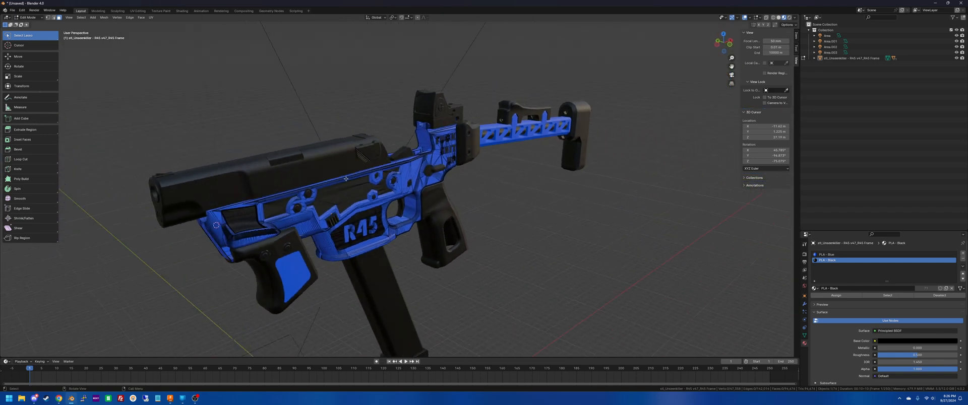
left_click(29, 17)
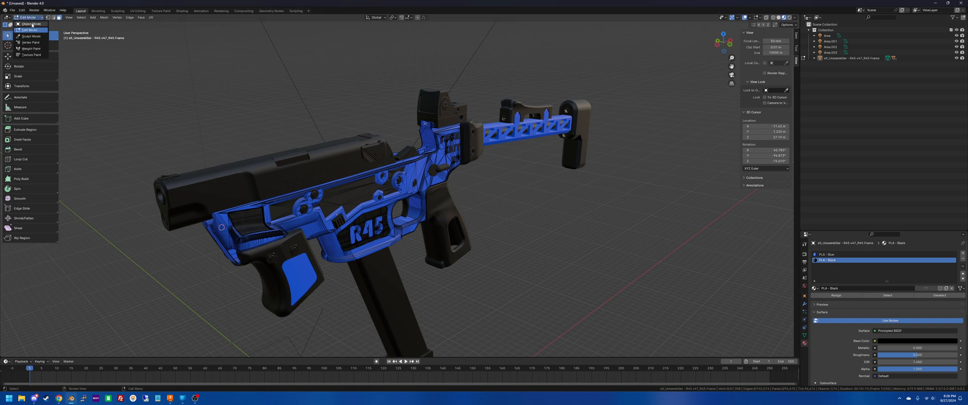
left_click(31, 24)
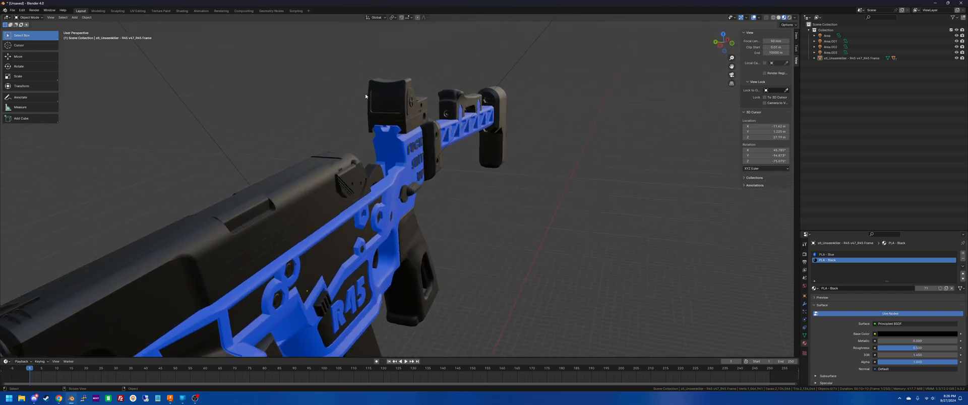
Make the optic lens's black material a separate single-user copy and name it Glass.
left_click(396, 122)
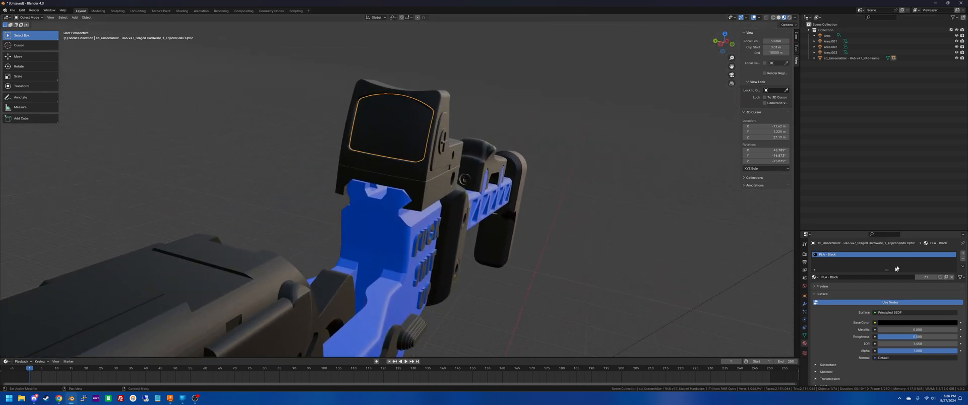
left_click(946, 277)
left_click(852, 277)
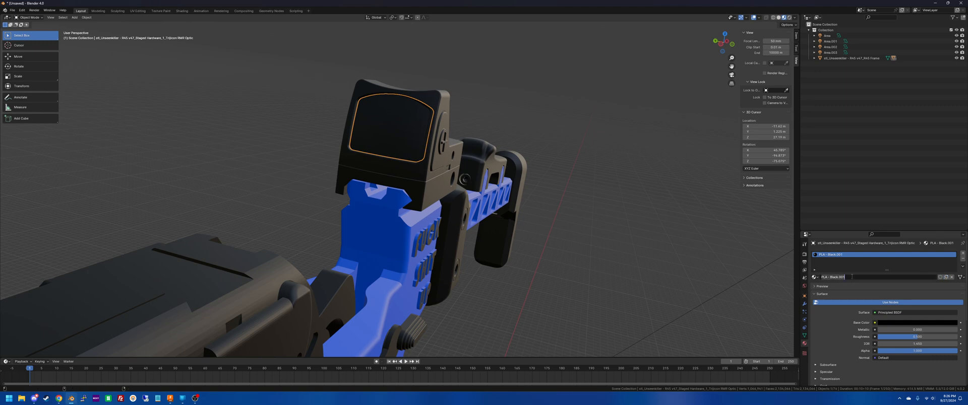
type("Glass")
key("Return")
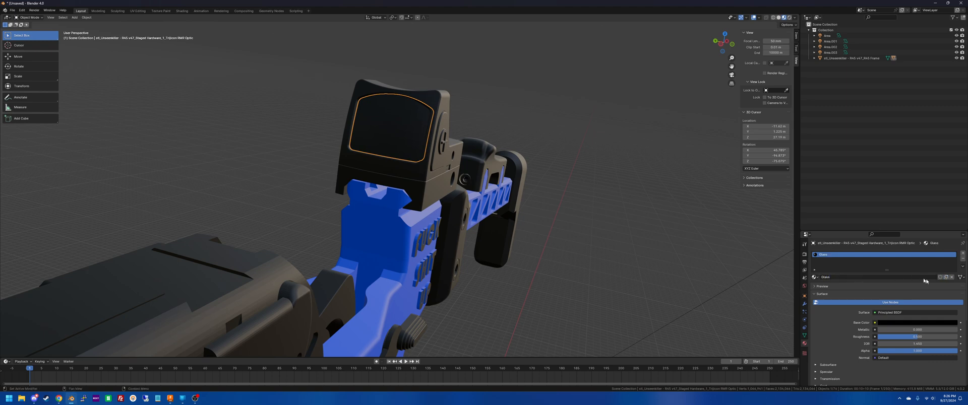
Set the Glass material's base color to a bright green.
left_click(912, 323)
left_click_drag(953, 273, 952, 236)
left_click_drag(923, 259, 919, 243)
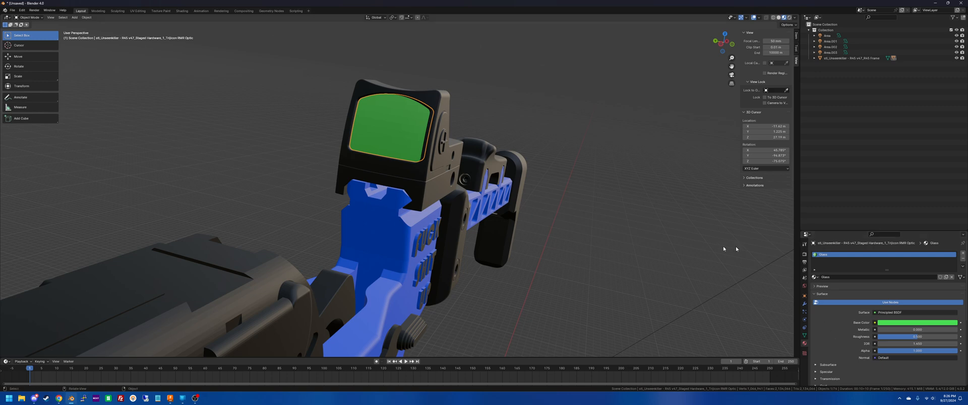
Switch the viewport to rendered shading and set the render engine to Cycles with GPU Compute as the device.
key("z")
left_click(557, 185)
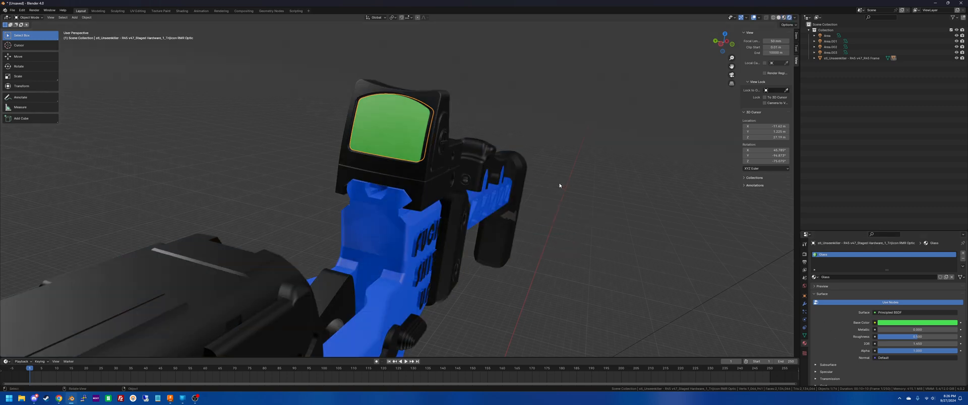
left_click(804, 256)
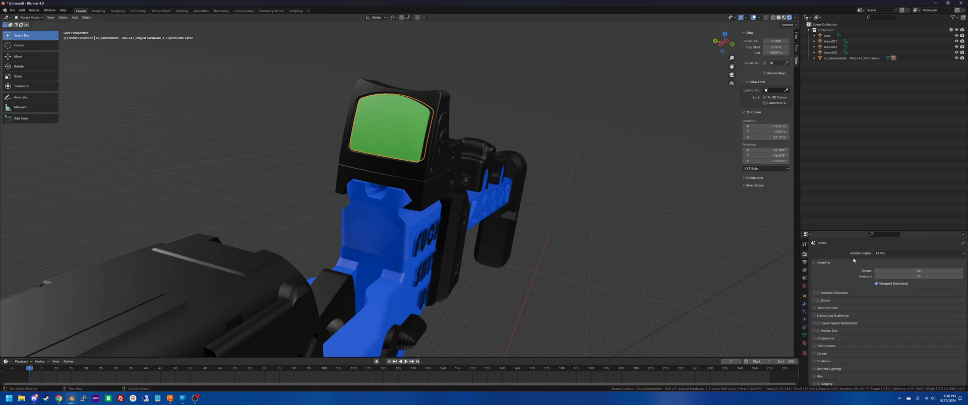
left_click(879, 253)
left_click(883, 272)
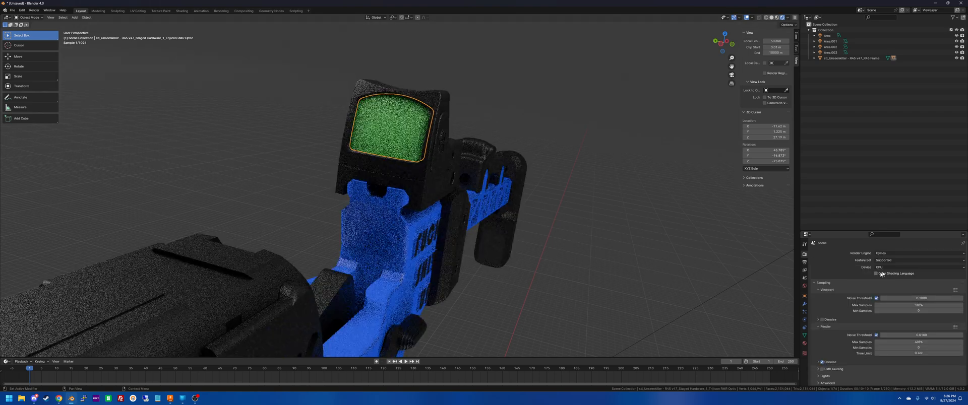
left_click(885, 268)
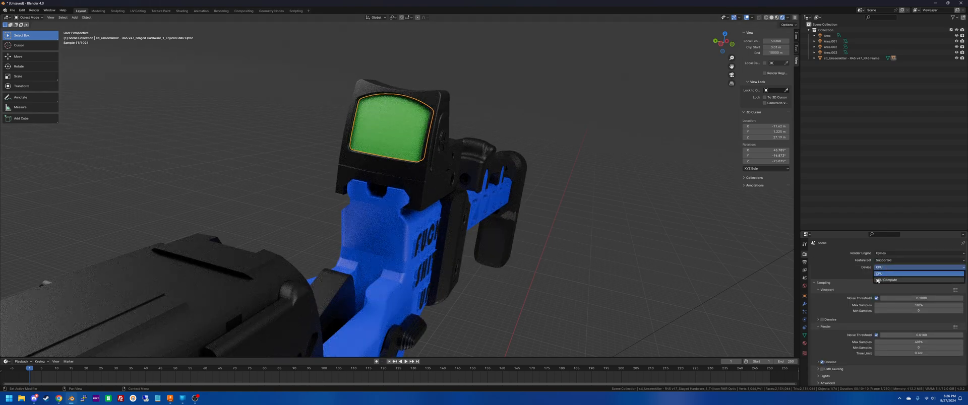
left_click(877, 281)
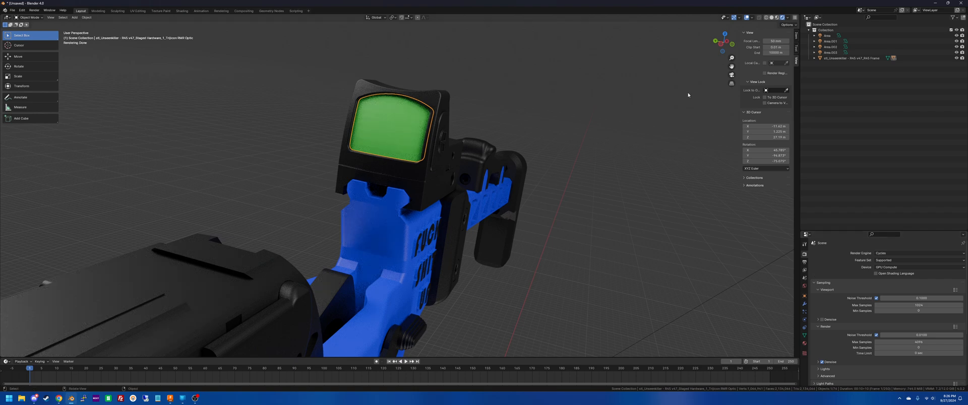
left_click(277, 145)
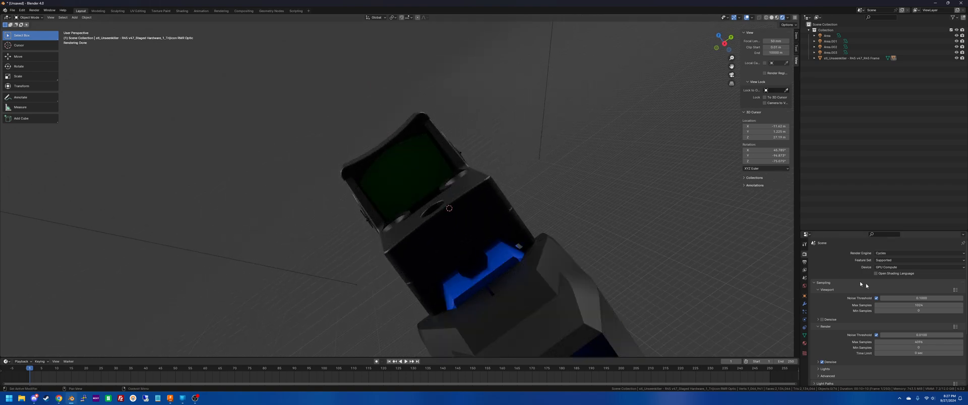
Lower the Glass material's alpha to about 0.31 to make the lens see-through.
left_click(804, 343)
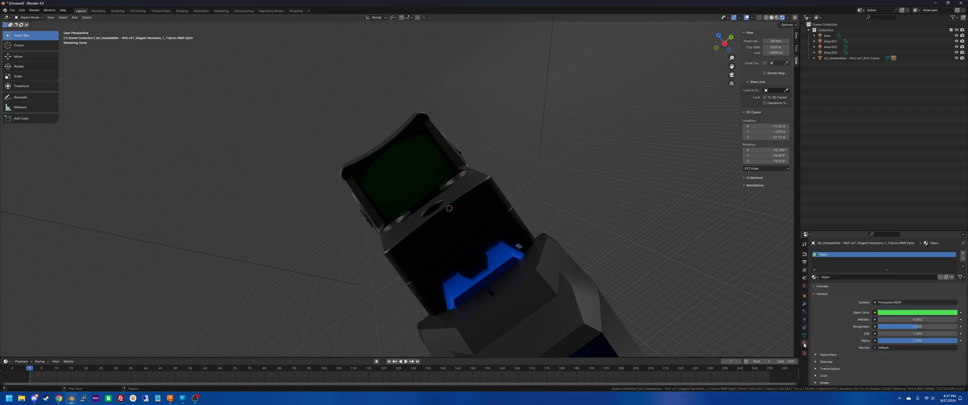
scroll(803, 345, "down", 4)
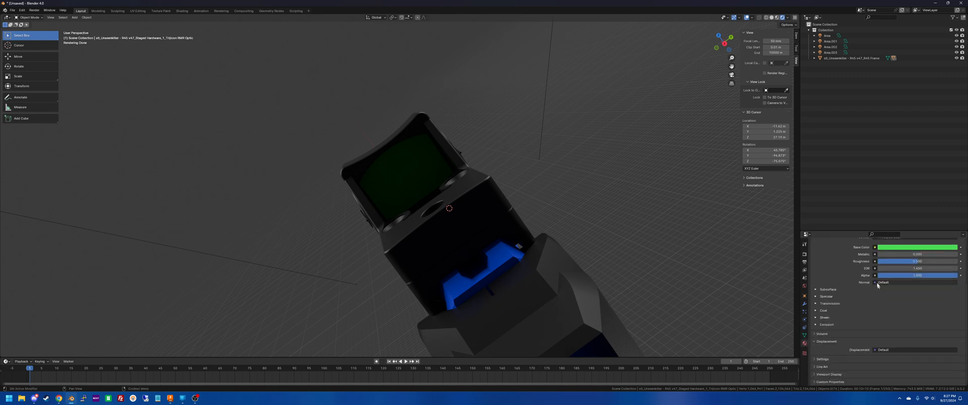
scroll(815, 307, "up", 3)
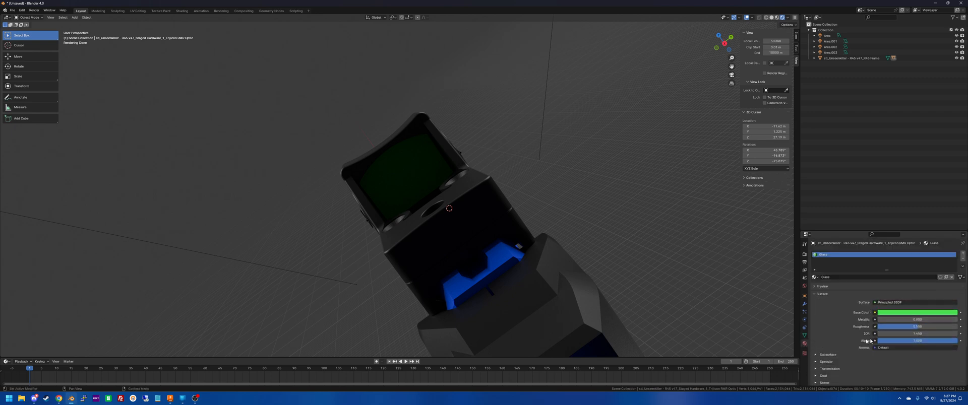
scroll(834, 340, "down", 3)
left_click_drag(931, 277, 902, 276)
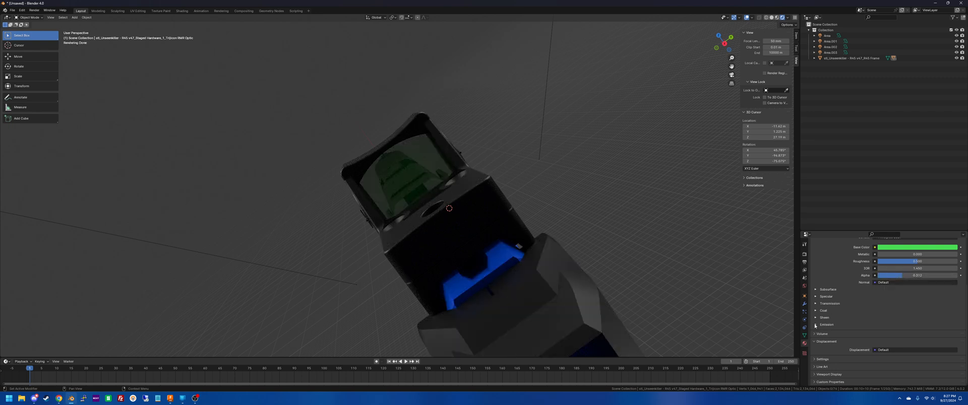
Expand the Glass material's settings and set both its blend mode and shadow mode to Alpha Hashed.
left_click_drag(816, 334, 816, 309)
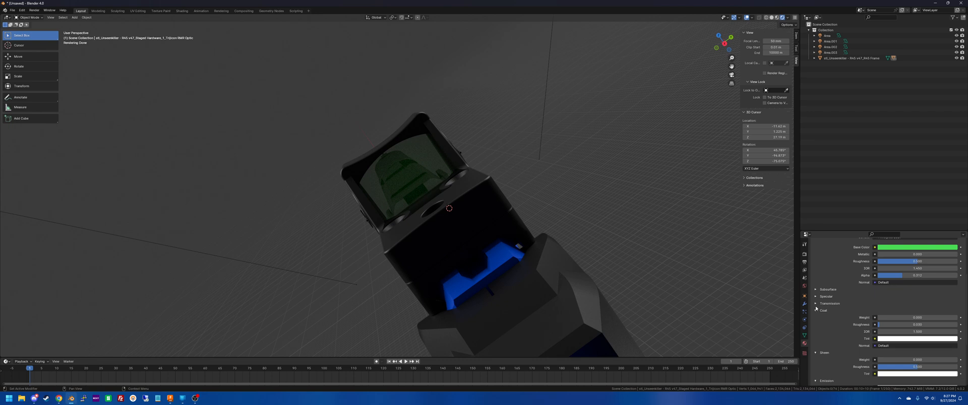
scroll(849, 311, "down", 4)
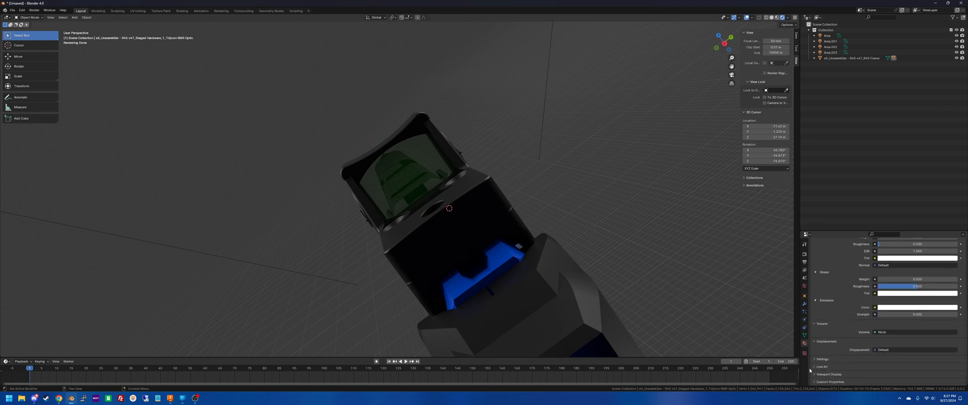
left_click_drag(814, 376, 815, 360)
scroll(824, 352, "down", 5)
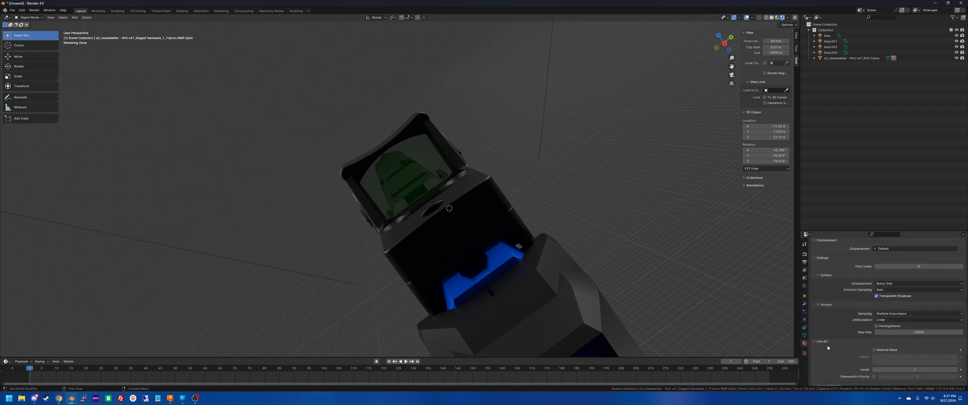
scroll(829, 349, "down", 5)
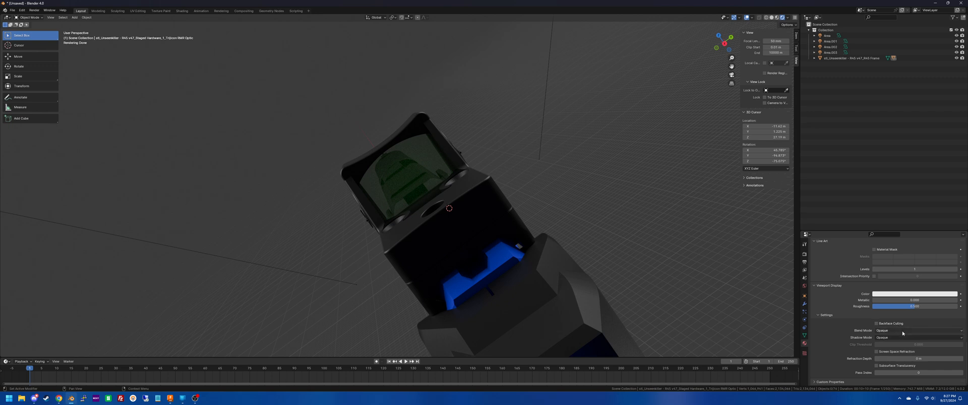
left_click(891, 331)
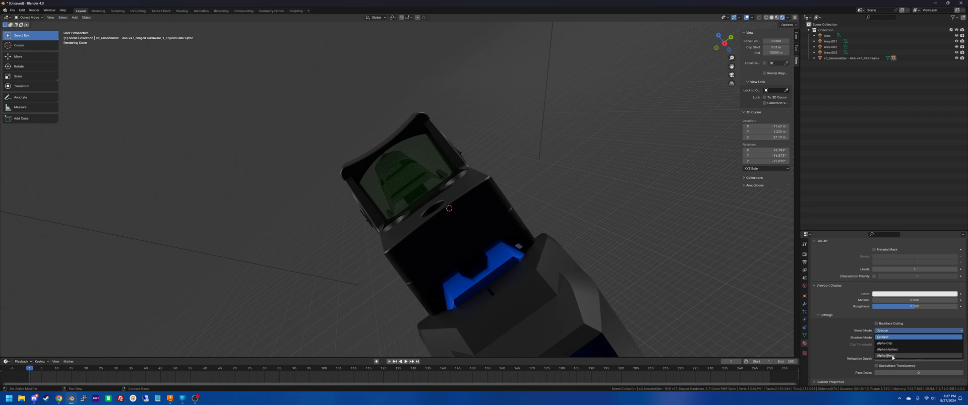
left_click(892, 356)
left_click(889, 338)
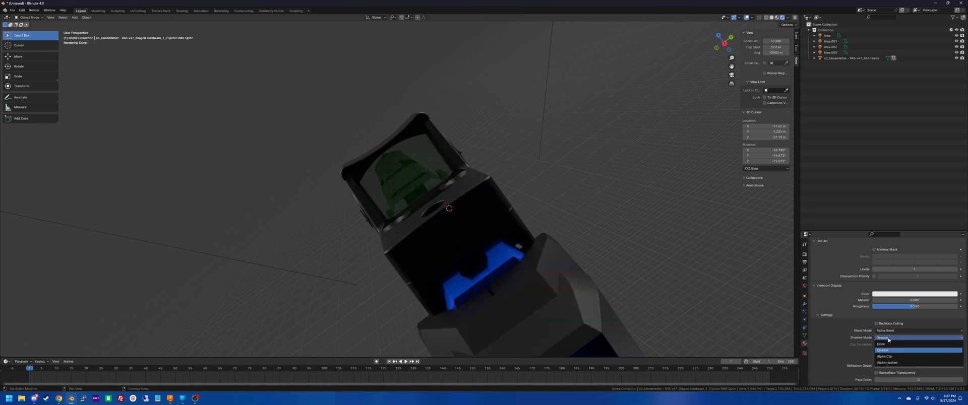
left_click(887, 363)
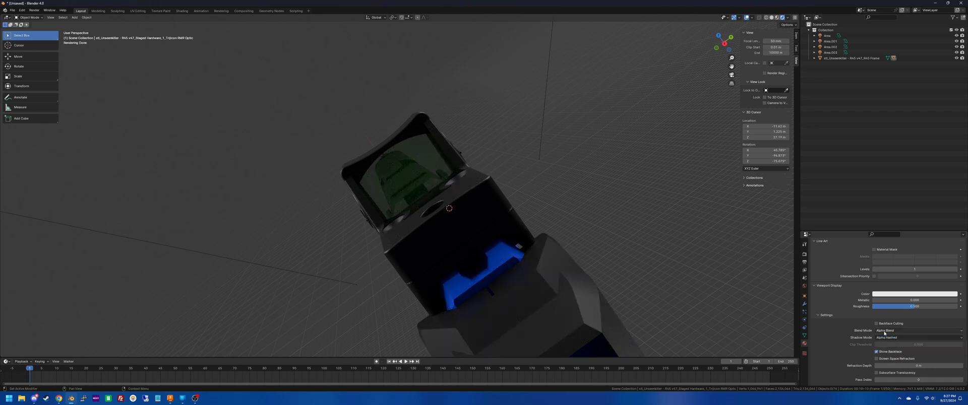
left_click(885, 330)
left_click(888, 349)
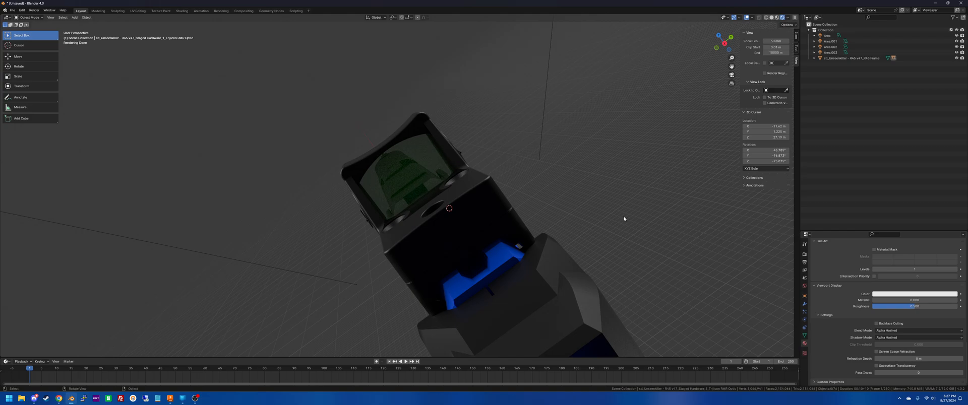
Enable denoising for the viewport in the Cycles sampling settings and expand its options.
middle_click_drag(626, 218, 624, 216)
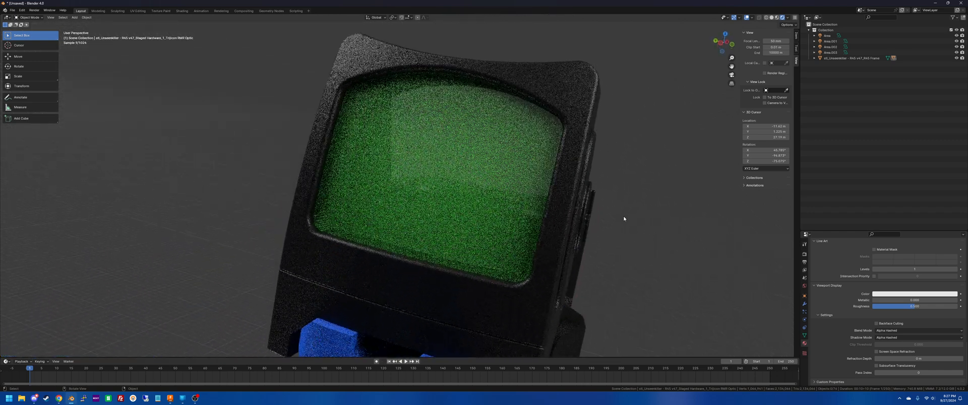
left_click(804, 254)
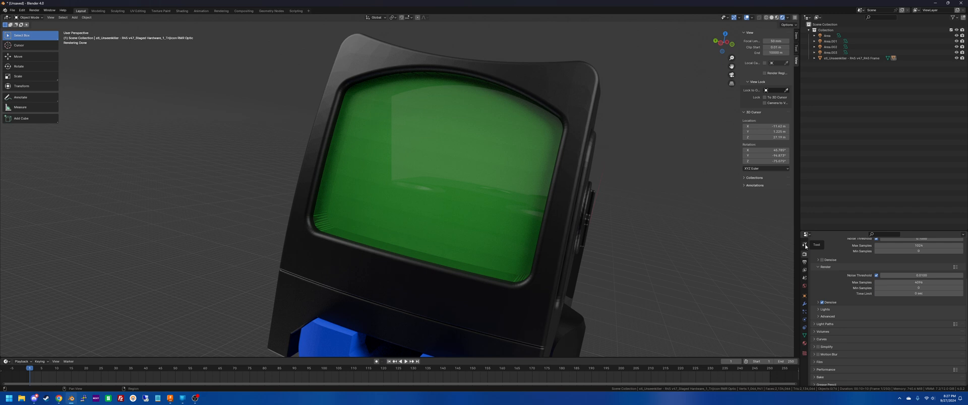
scroll(819, 263, "up", 3)
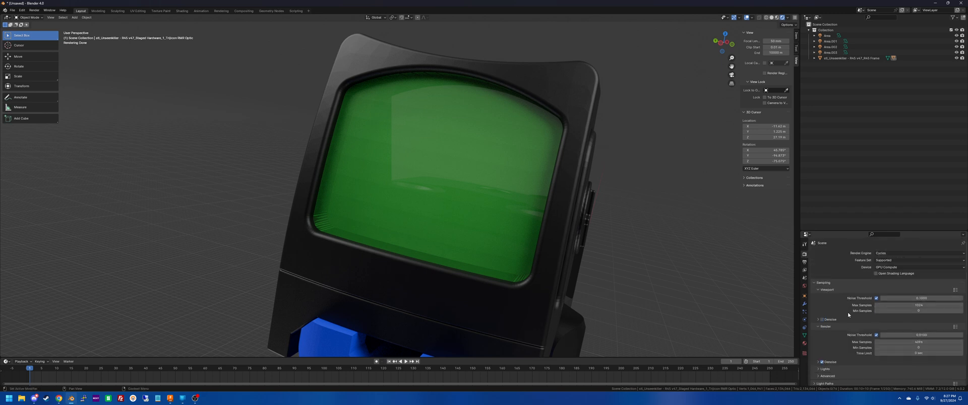
left_click(822, 320)
left_click(818, 320)
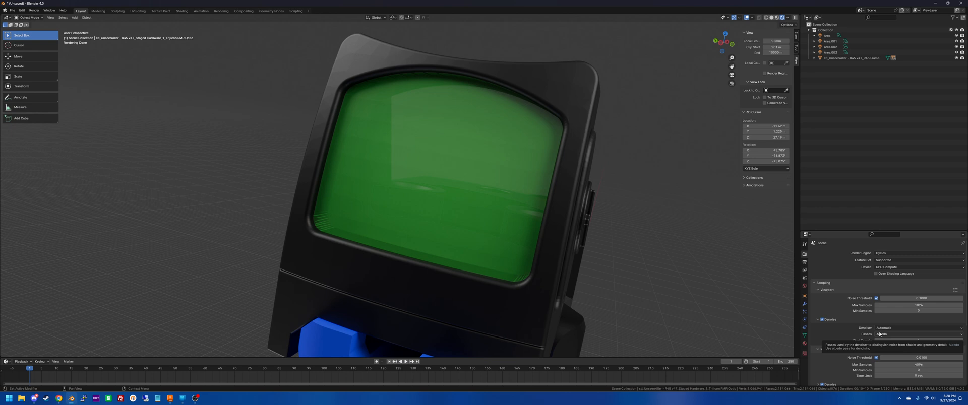
Set the viewport's max samples to 512 and the denoiser's start sample to 256.
left_click(917, 339)
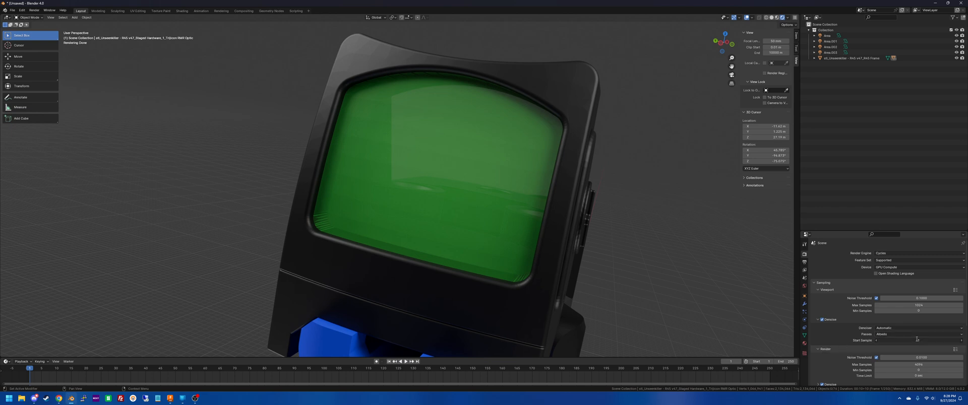
left_click(916, 307)
left_click(916, 306)
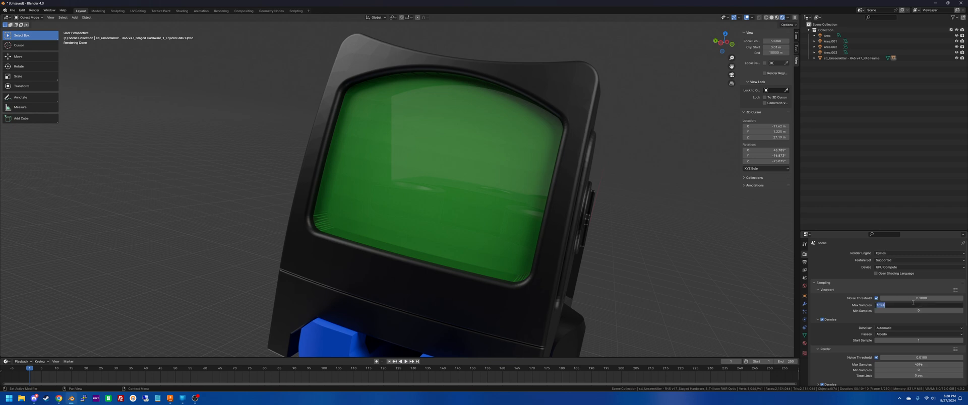
type("512")
key("Return")
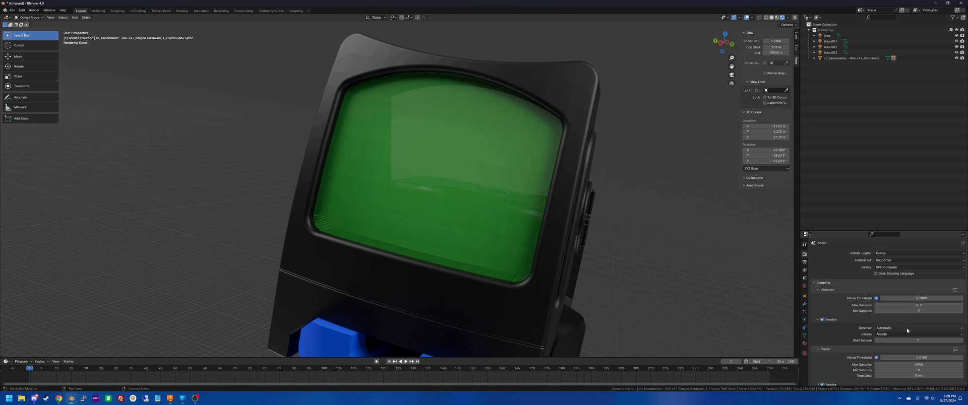
left_click(915, 341)
key("Return")
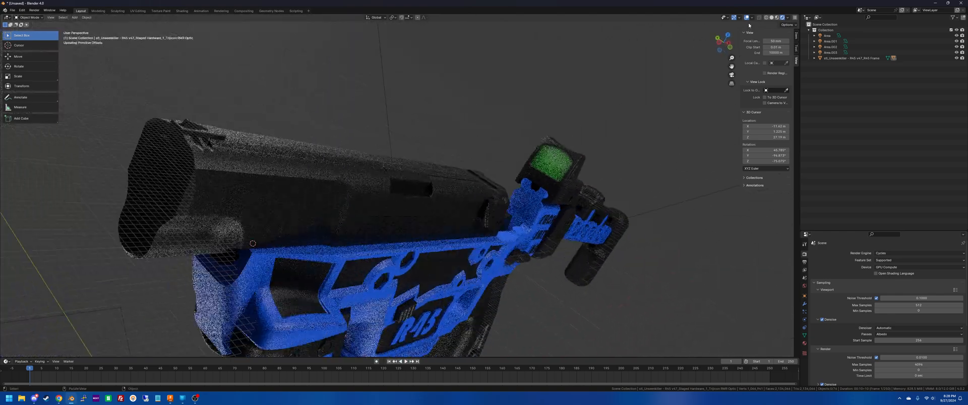
Hide the viewport overlays and adjust the Glass material to about 0.06 alpha and about 0.9 metallic.
left_click(746, 19)
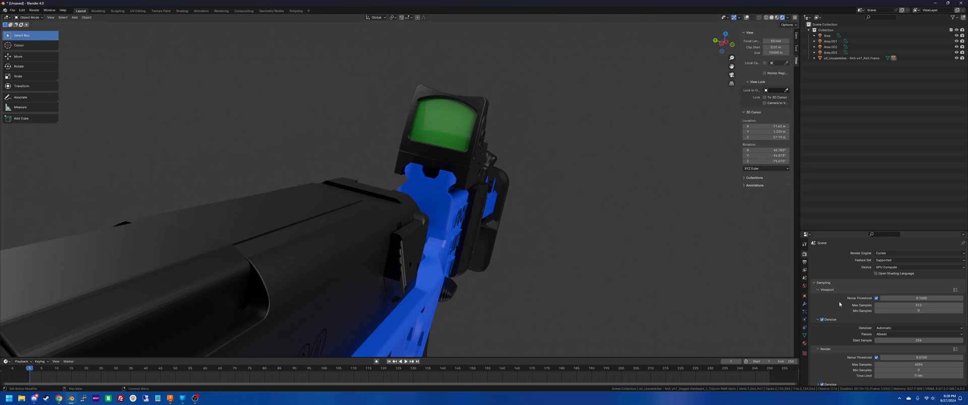
left_click(804, 344)
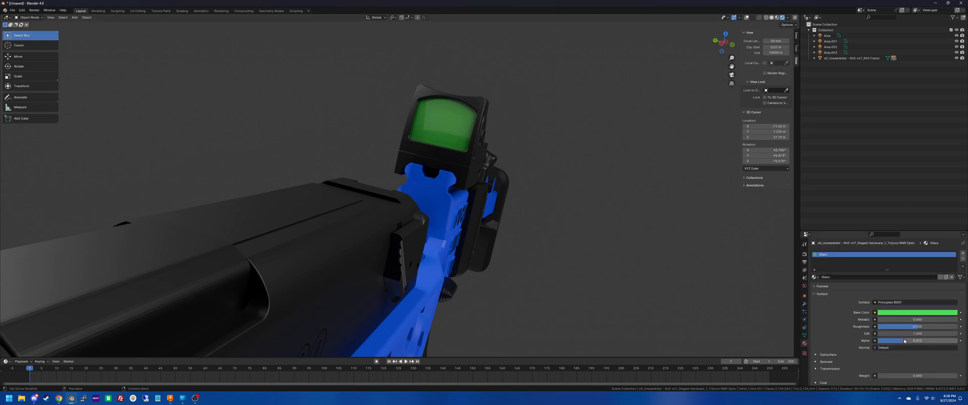
left_click_drag(905, 341, 949, 320)
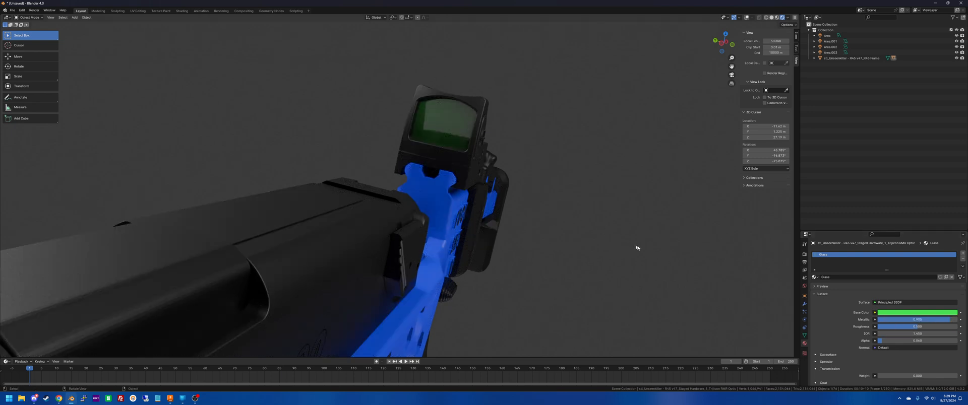
middle_click_drag(620, 239, 484, 192)
scroll(586, 222, "down", 3)
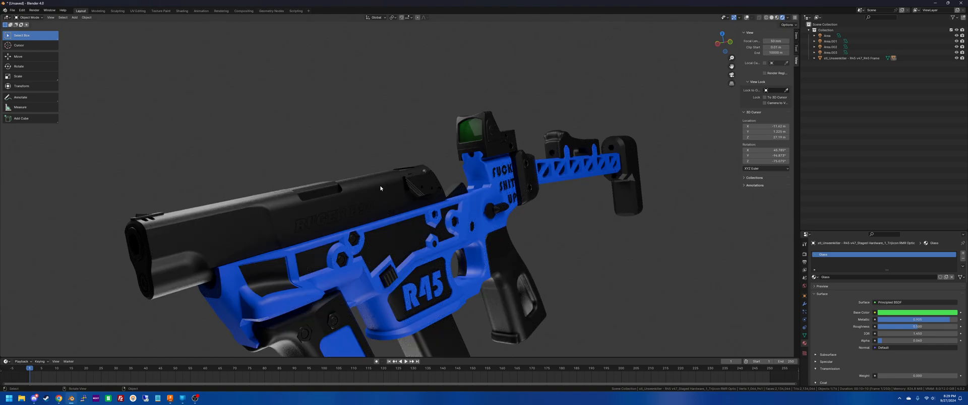
Select the gun's slide, make its PLA - Black material a separate copy and rename the copy "Metal - Silver".
left_click(381, 189)
scroll(356, 194, "up", 5)
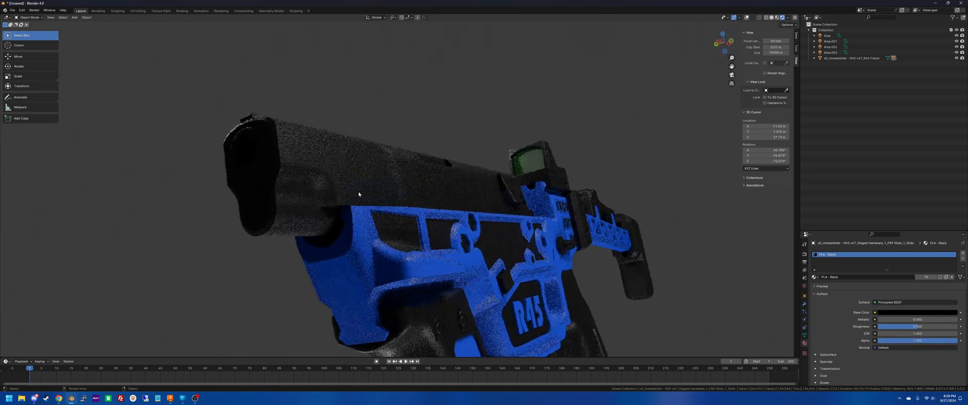
middle_click_drag(378, 237, 328, 184)
middle_click_drag(479, 189, 554, 237)
left_click(926, 277)
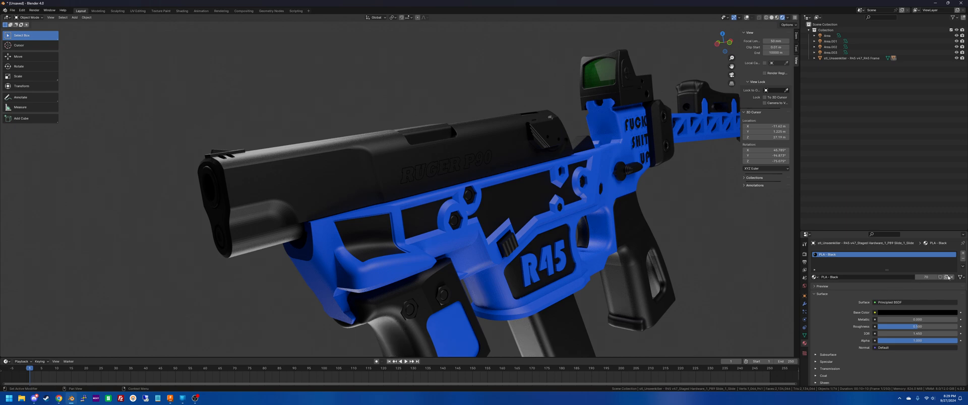
left_click(901, 276)
type("Metal -")
type(" Sl")
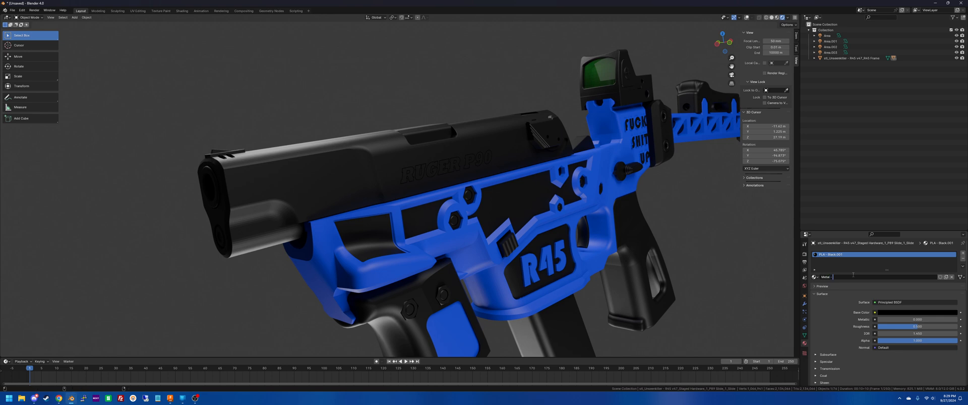
type("lver")
key("Return")
Give the Metal - Silver material a light grey base color, about 0.94 metallic and about 0.3 roughness.
left_click(907, 313)
left_click_drag(951, 267, 952, 238)
left_click_drag(888, 319, 915, 319)
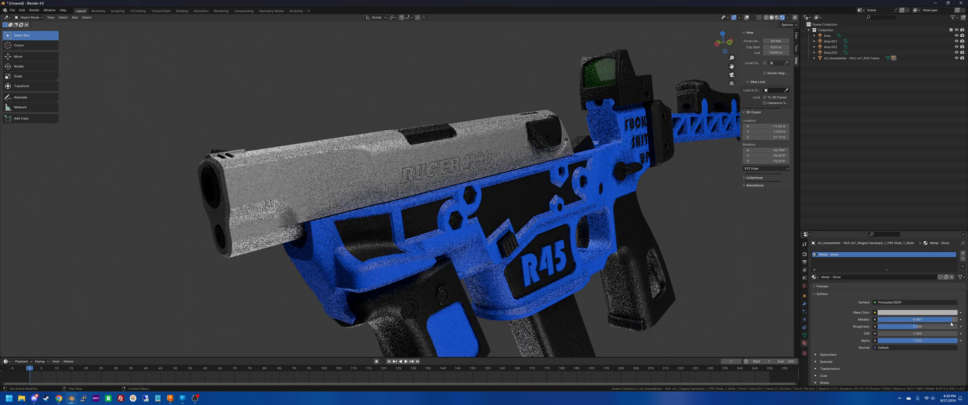
left_click_drag(935, 326, 919, 327)
Check the silver slide from several angles and raise the Metal - Silver roughness to about 0.39.
middle_click_drag(671, 207, 669, 208)
scroll(669, 208, "up", 5)
scroll(669, 210, "down", 4)
scroll(669, 209, "up", 2)
scroll(669, 209, "down", 8)
scroll(668, 209, "up", 2)
scroll(668, 208, "up", 6)
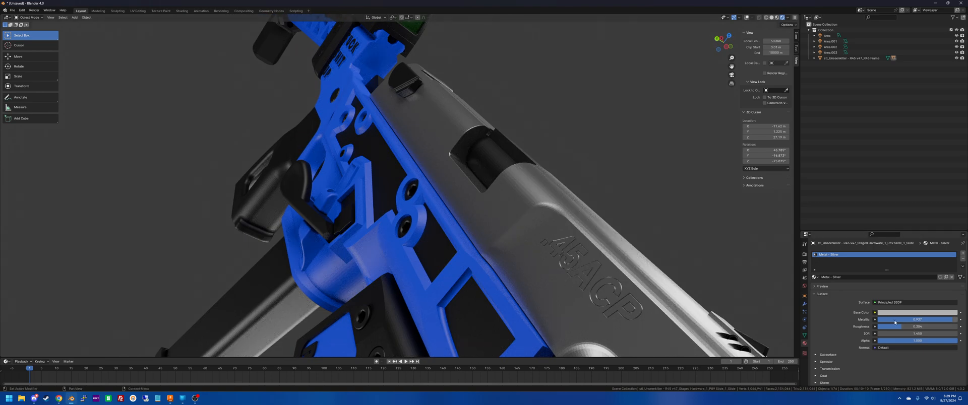
left_click_drag(901, 326, 908, 326)
Examine the engraved RUGER P90 lettering on the slide and switch the viewport to Material Preview with overlays shown.
scroll(685, 235, "down", 7)
middle_click_drag(685, 235, 680, 233)
scroll(678, 233, "up", 3)
scroll(680, 233, "up", 7)
scroll(680, 233, "up", 2)
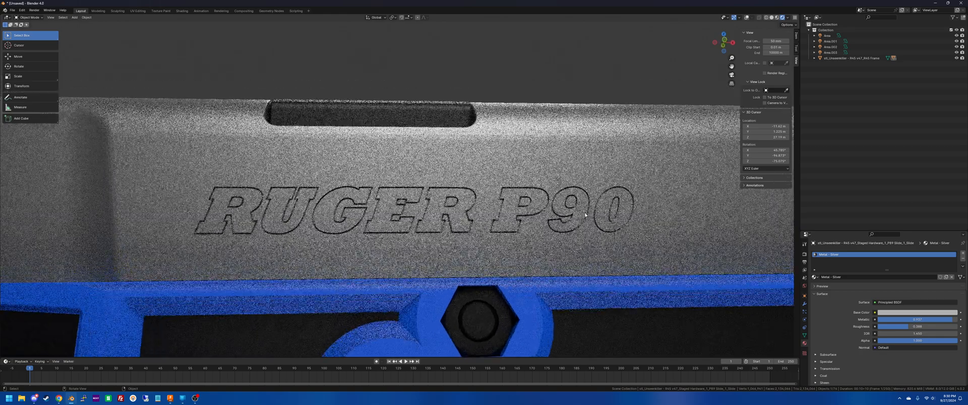
scroll(584, 215, "up", 4)
scroll(584, 215, "up", 2)
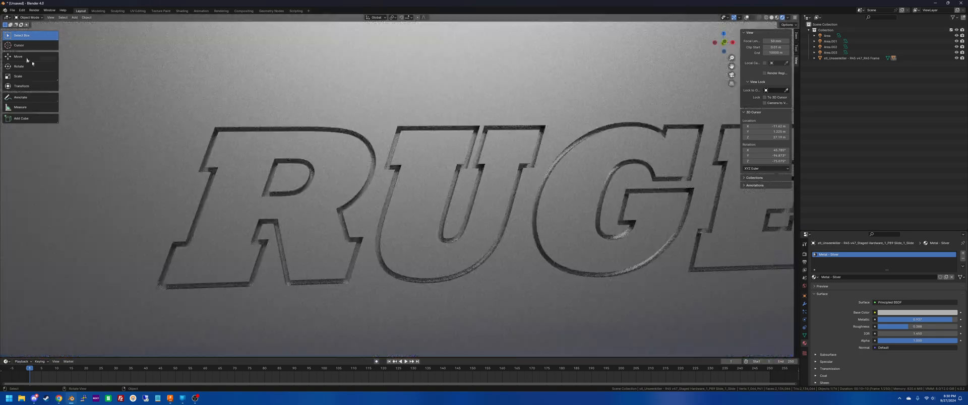
key("z")
left_click(259, 160)
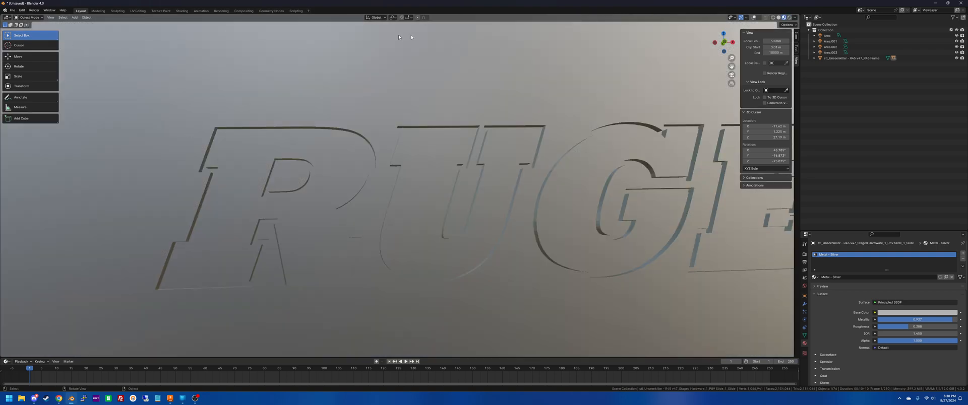
scroll(498, 137, "down", 12)
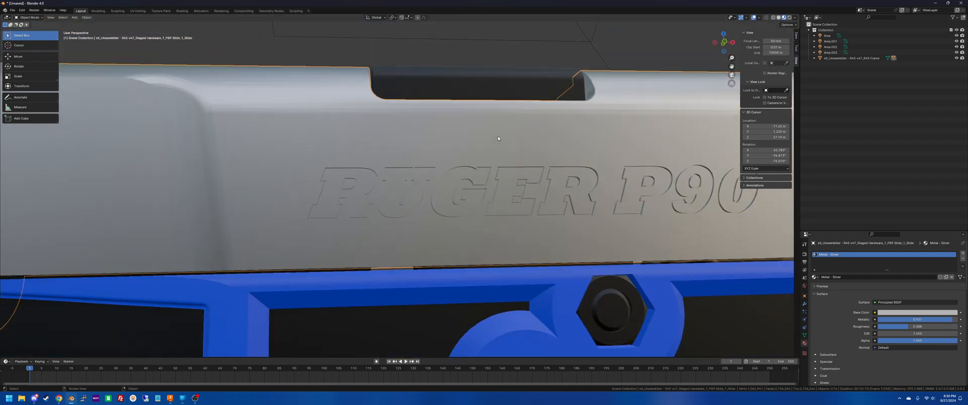
middle_click_drag(325, 144, 360, 151)
mouse_move(309, 101)
middle_mouse_down()
mouse_move(300, 96)
mouse_move(323, 101)
middle_mouse_up()
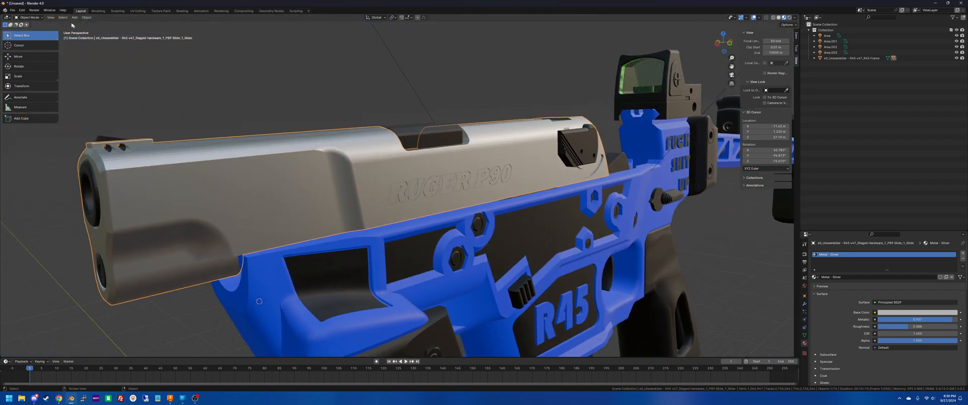
Enter Edit Mode on the slide and add a second material slot holding PLA - Black.
left_click(33, 18)
left_click(30, 30)
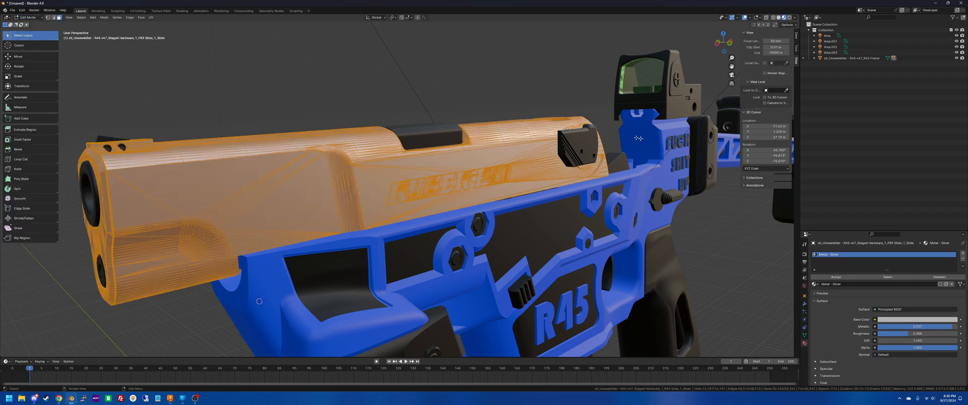
left_click(963, 254)
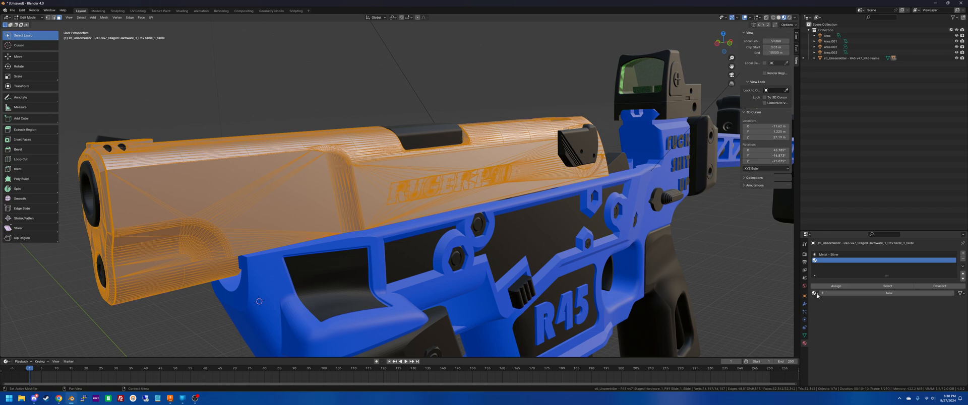
left_click(815, 294)
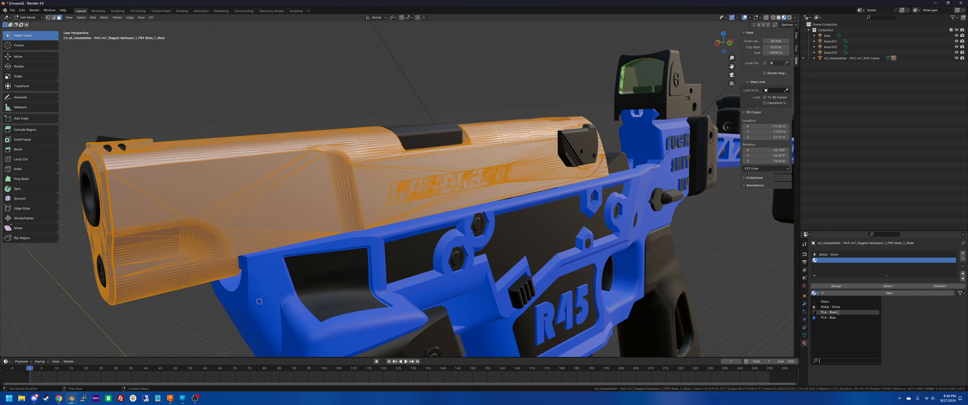
left_click(839, 313)
Select one engraved side-wall face in each letter of the word RUGER on the slide.
scroll(544, 204, "up", 10)
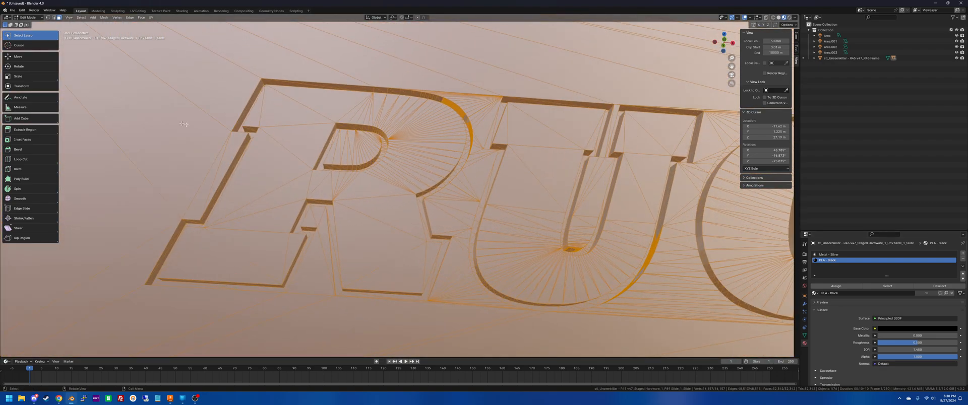
scroll(253, 140, "up", 5)
left_click(246, 142)
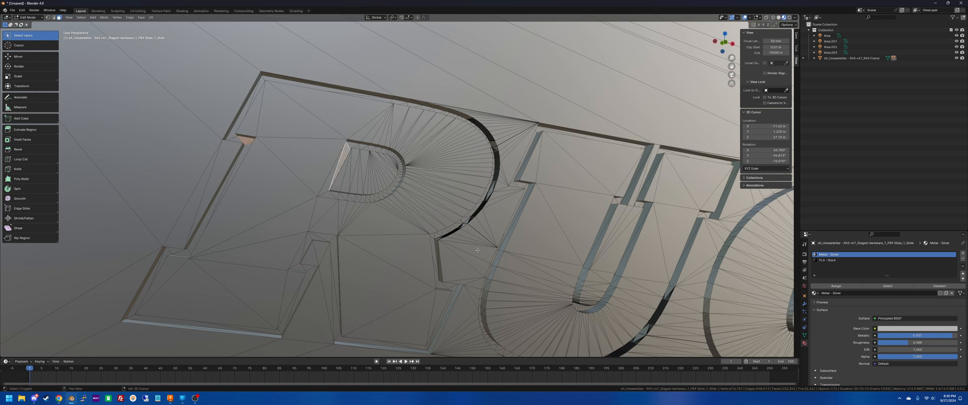
scroll(514, 199, "down", 4)
scroll(511, 197, "up", 2)
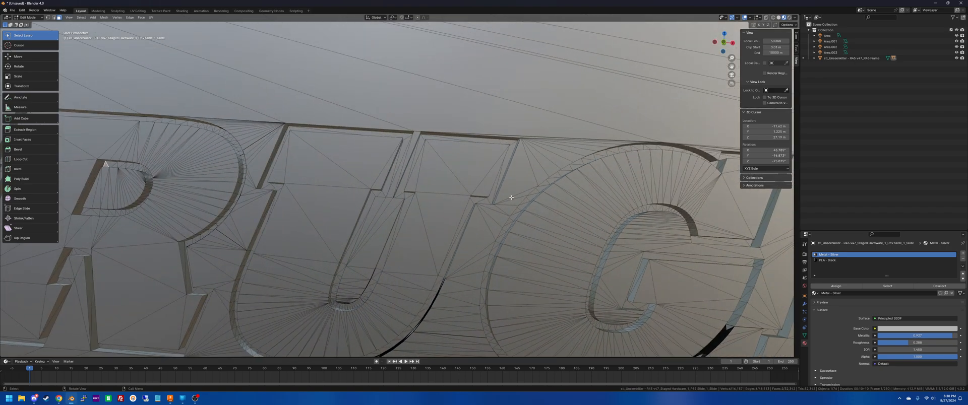
left_click(559, 175, "shift")
scroll(554, 179, "down", 8, "ctrl")
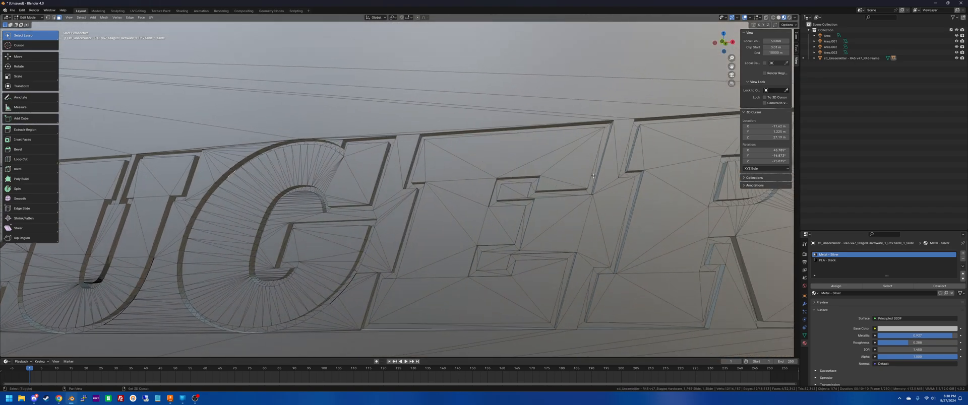
scroll(625, 176, "down", 6, "ctrl")
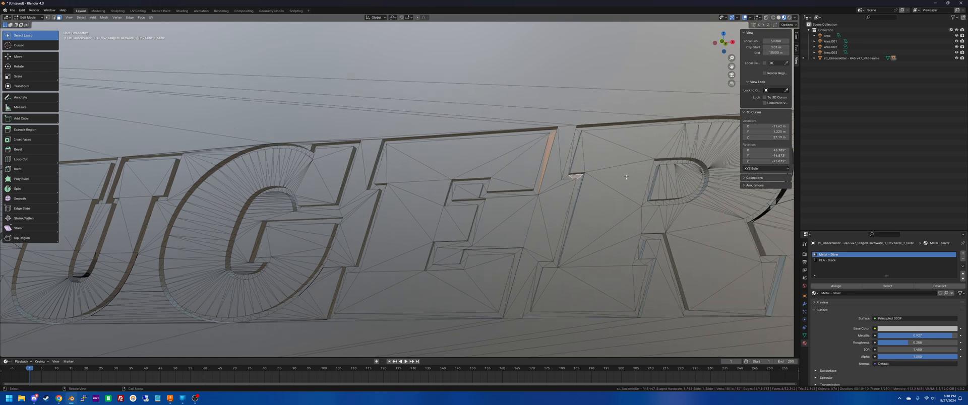
scroll(566, 169, "up", 3)
scroll(567, 164, "down", 3)
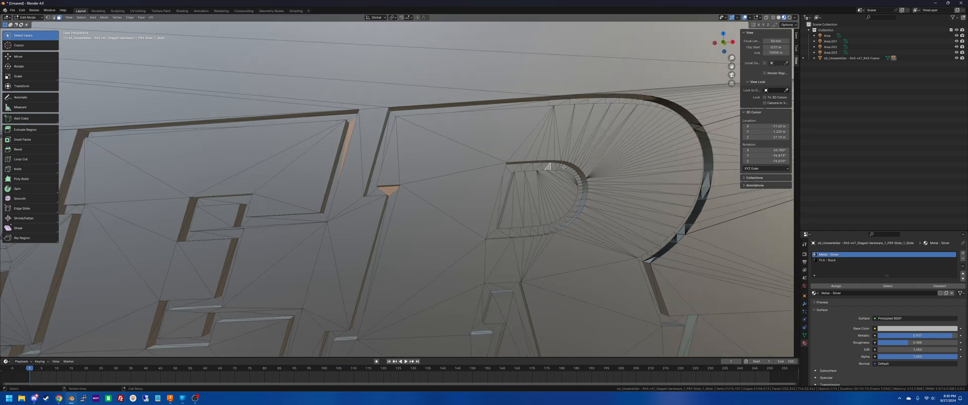
Add one engraved side-wall face from each outline of P90 to the face selection on the slide.
scroll(551, 164, "down", 8, "ctrl")
scroll(535, 155, "up", 3)
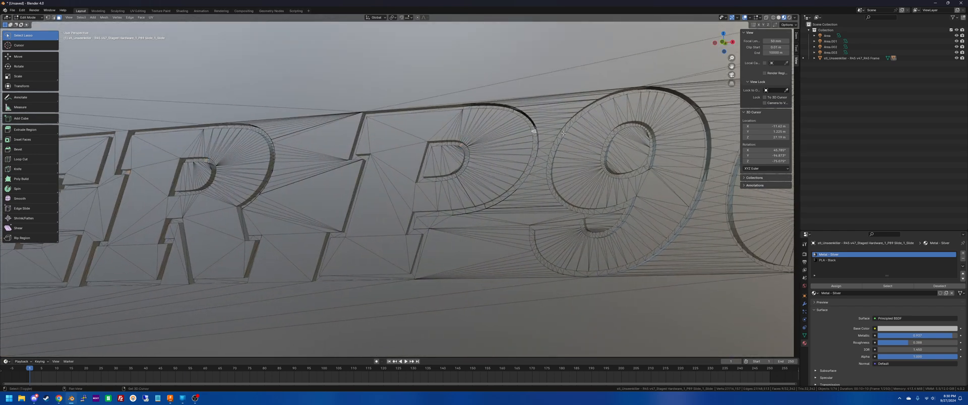
scroll(617, 129, "down", 2)
middle_click_drag(615, 131, 428, 137, "shift")
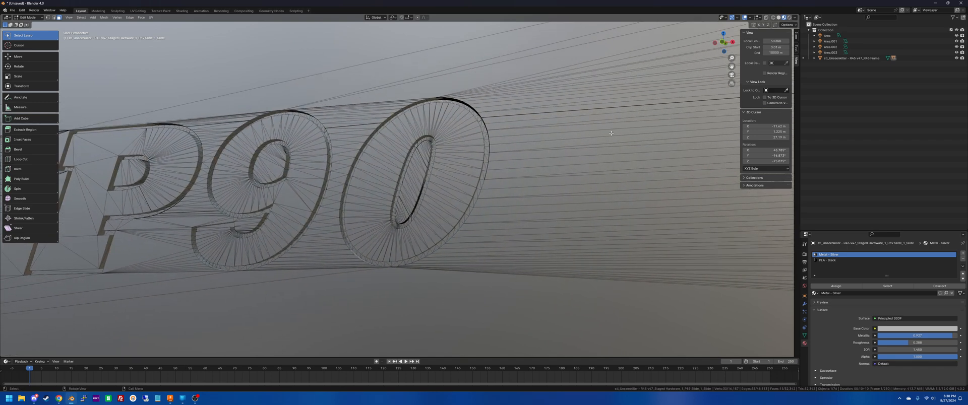
scroll(422, 139, "up", 2)
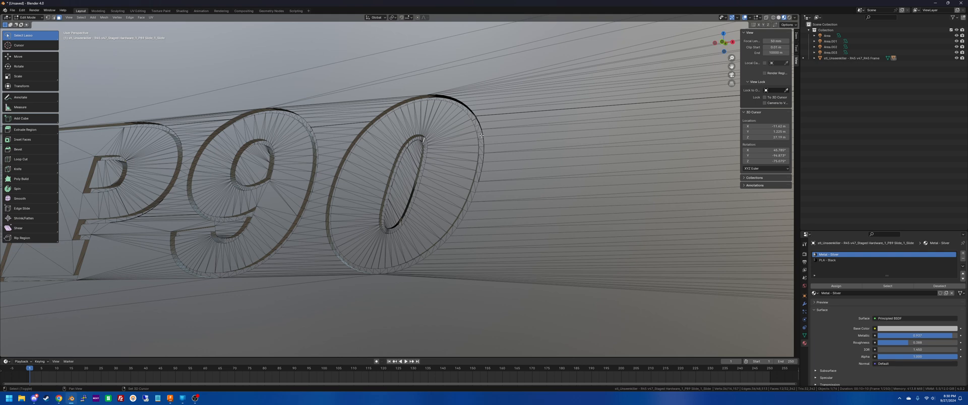
Extend the selection with Linked Flat Faces to cover the engraved walls of the RUGER P90 lettering.
left_click(69, 18)
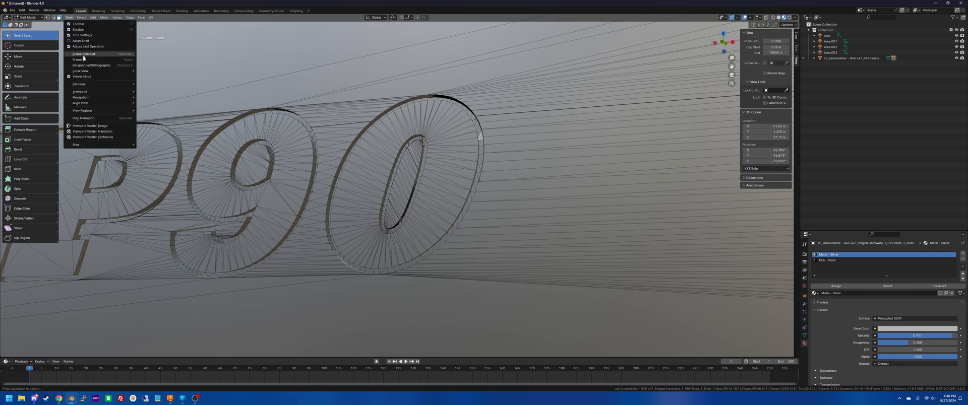
mouse_move(95, 109)
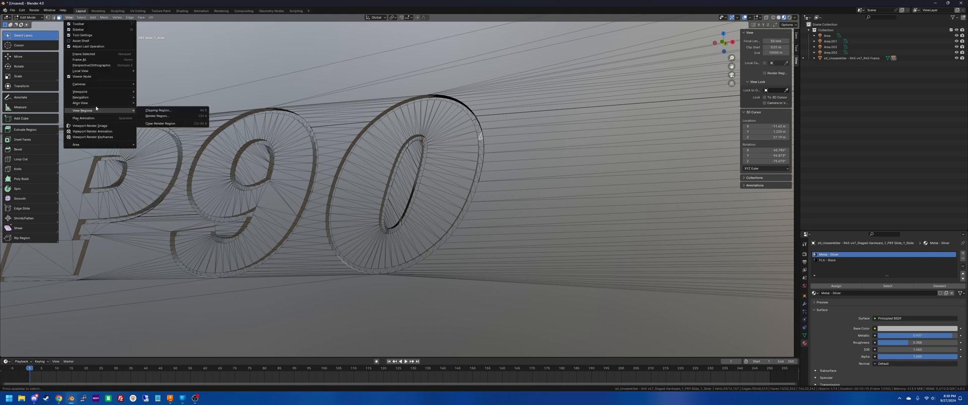
left_click(82, 17)
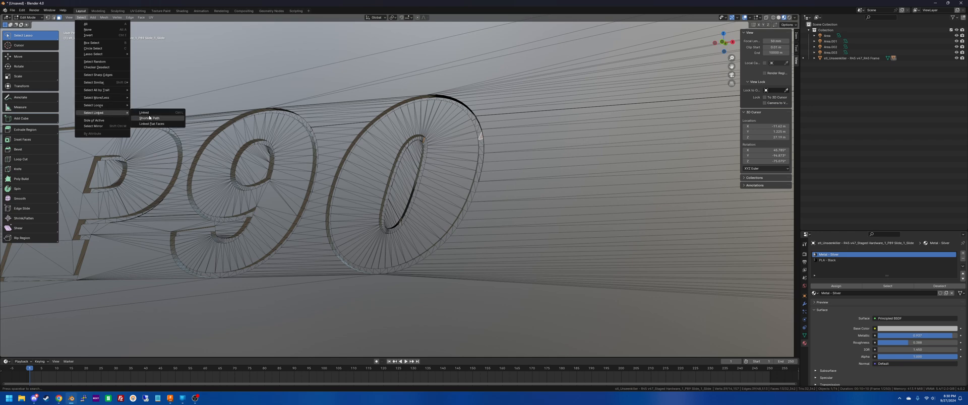
left_click(149, 126)
scroll(345, 147, "down", 10)
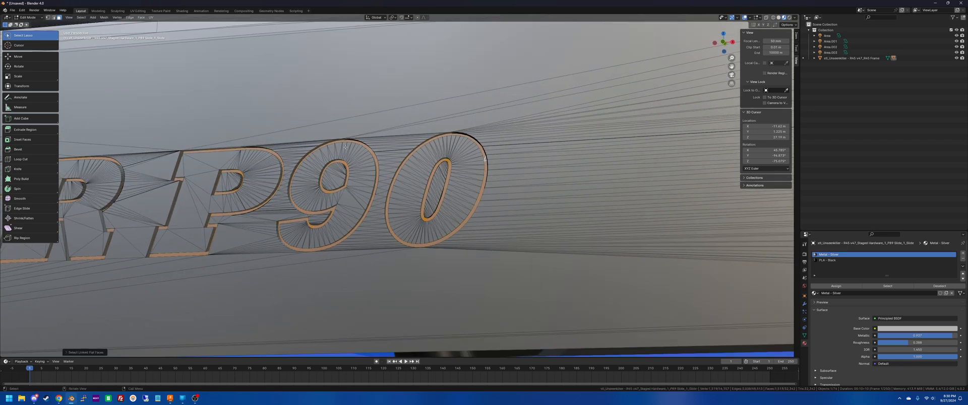
Add engraved side-wall faces of the decimal point, 4 and 5 on the slide's opposite side to the selection.
middle_click_drag(345, 147, 336, 147)
scroll(340, 146, "up", 8)
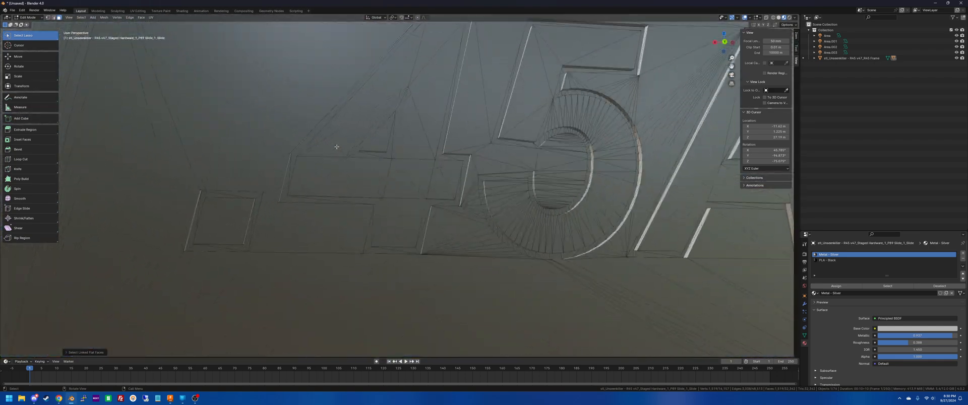
left_click(255, 190, "shift")
left_click(289, 171, "shift")
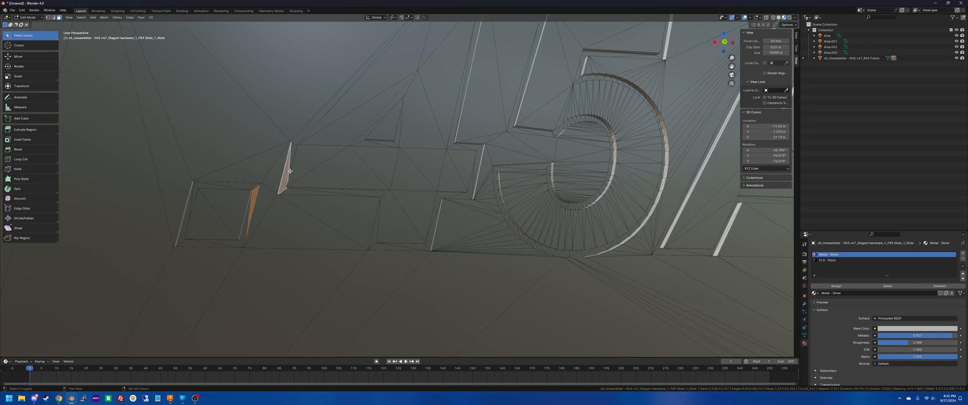
left_click(400, 132, "shift")
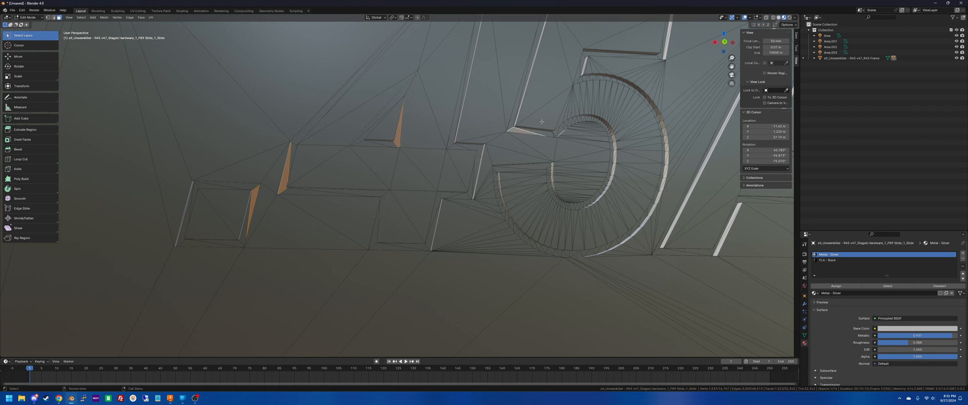
mouse_move(471, 194)
middle_mouse_down()
mouse_move(446, 146)
mouse_move(468, 194)
middle_mouse_up()
scroll(446, 146, "up", 3)
scroll(469, 194, "up", 3)
scroll(469, 194, "down", 2)
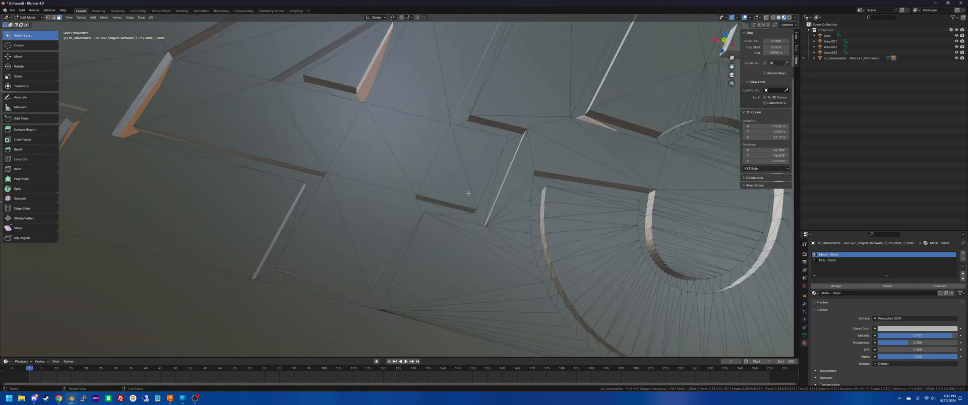
Extend the selection with Linked Flat Faces around the engraved walls of .45.
left_click(81, 17)
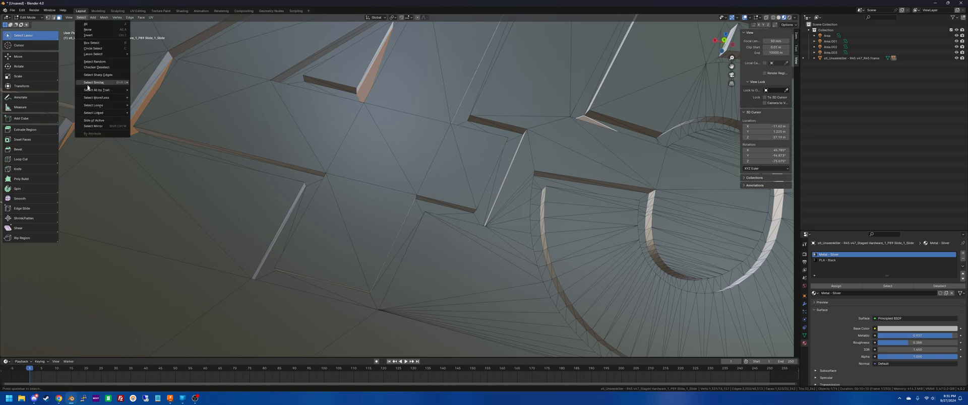
mouse_move(131, 114)
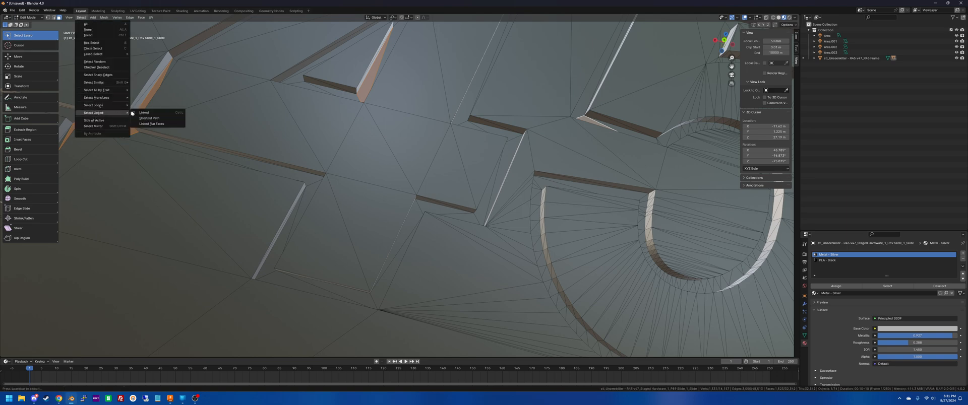
left_click(153, 126)
scroll(152, 125, "down", 5)
scroll(153, 124, "up", 6)
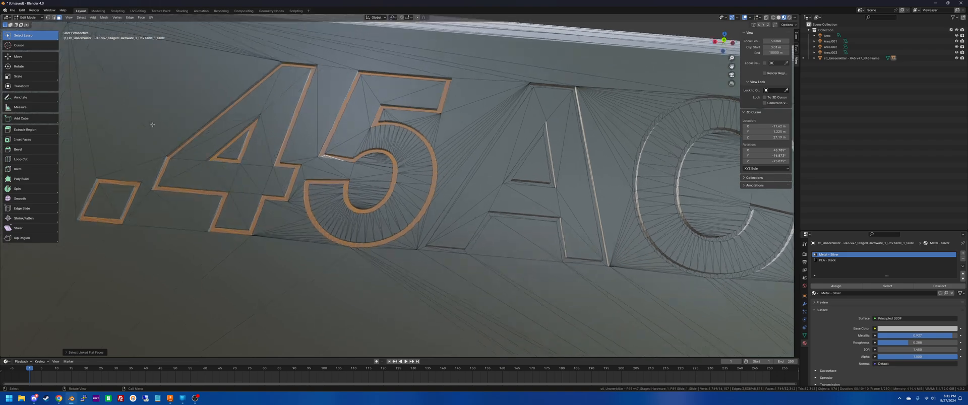
Add engraved side-wall faces of the letters A, C and P in the .45ACP lettering to the selection.
scroll(153, 125, "up", 1)
middle_click_drag(152, 125, 153, 102, "shift")
left_click(255, 137, "shift")
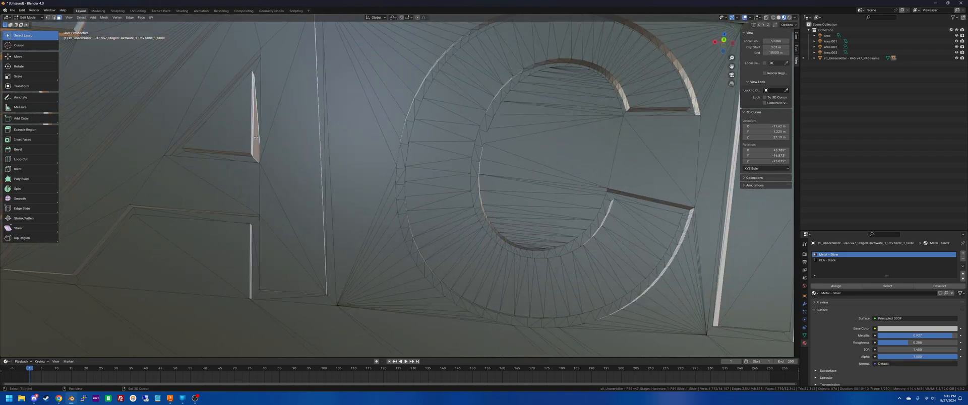
left_click(323, 119, "shift")
left_click(408, 132, "shift")
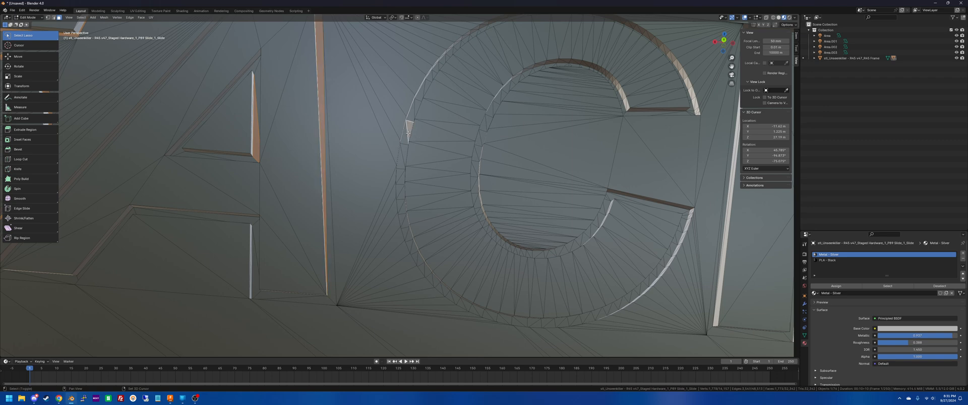
scroll(408, 134, "down", 5)
middle_click_drag(609, 143, 427, 134, "shift")
scroll(427, 134, "up", 4)
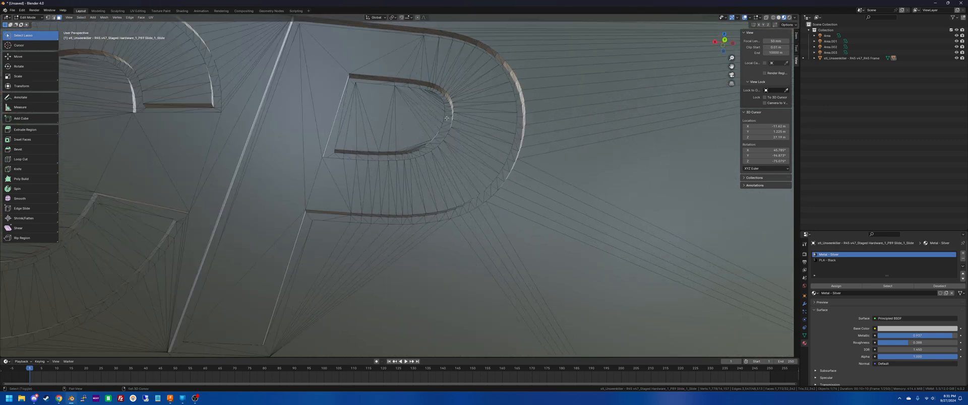
Extend the selection with Linked Flat Faces to include all the engraved walls of ACP.
left_click(80, 18)
mouse_move(108, 113)
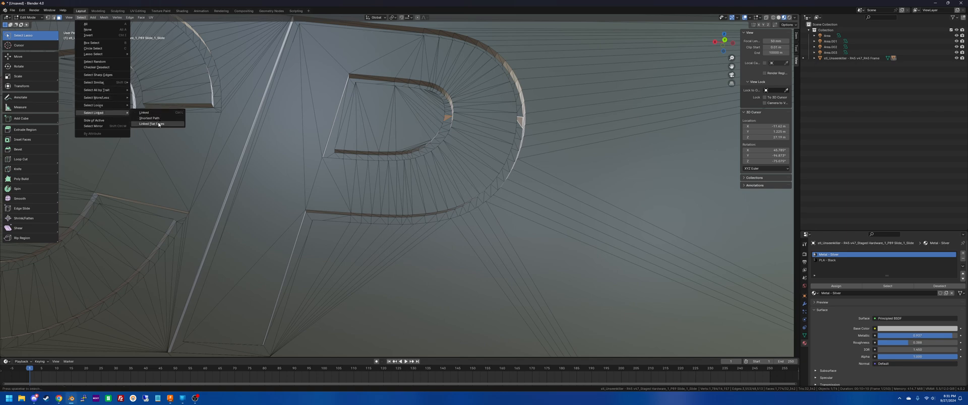
left_click(159, 124)
scroll(272, 117, "down", 7)
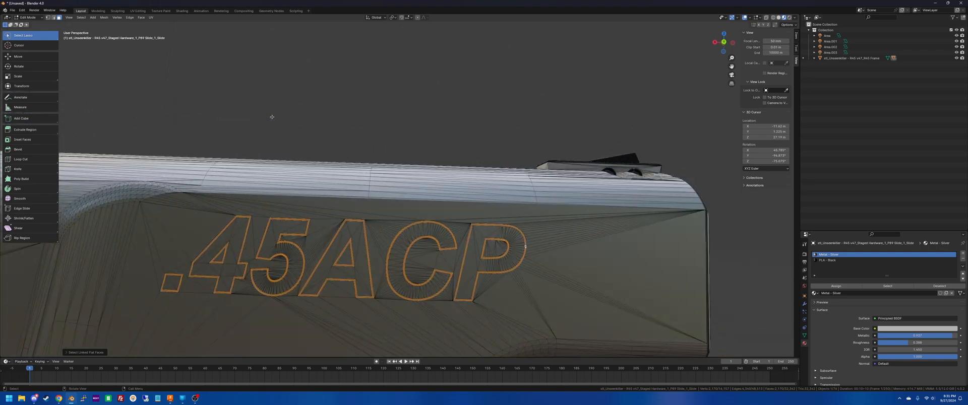
Assign PLA - Black to the selected lettering faces, return to Object Mode and deselect the slide.
middle_click_drag(272, 117, 164, 115)
left_click(832, 261)
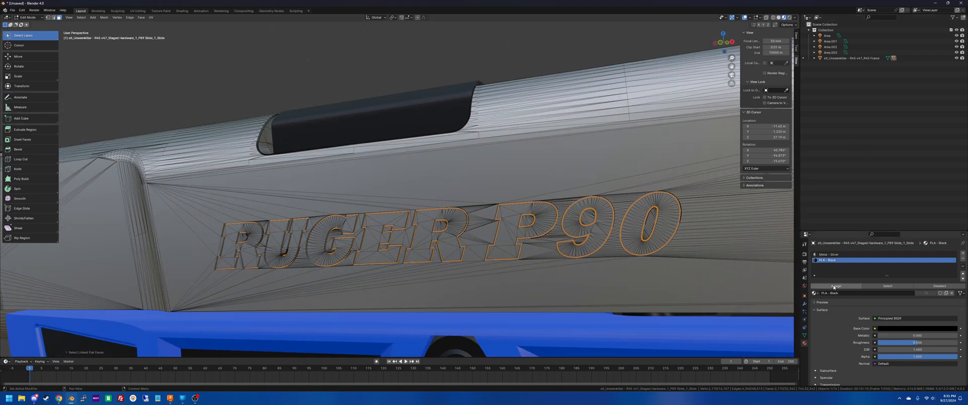
left_click(28, 18)
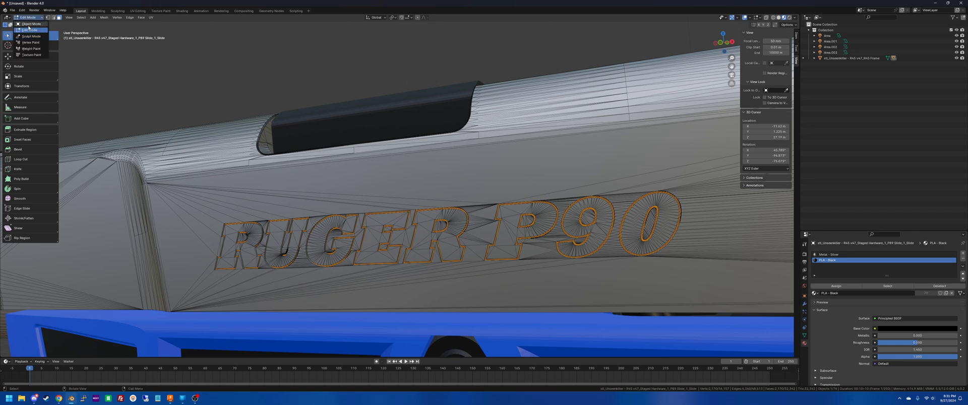
left_click(29, 24)
left_click(231, 67)
Examine the engraved .45ACP and RUGER P90 lettering on the slide from near and far.
scroll(231, 67, "down", 6)
mouse_move(230, 68)
middle_mouse_down()
mouse_move(251, 68)
mouse_move(230, 67)
middle_mouse_up()
scroll(230, 68, "down", 2)
scroll(229, 68, "up", 5)
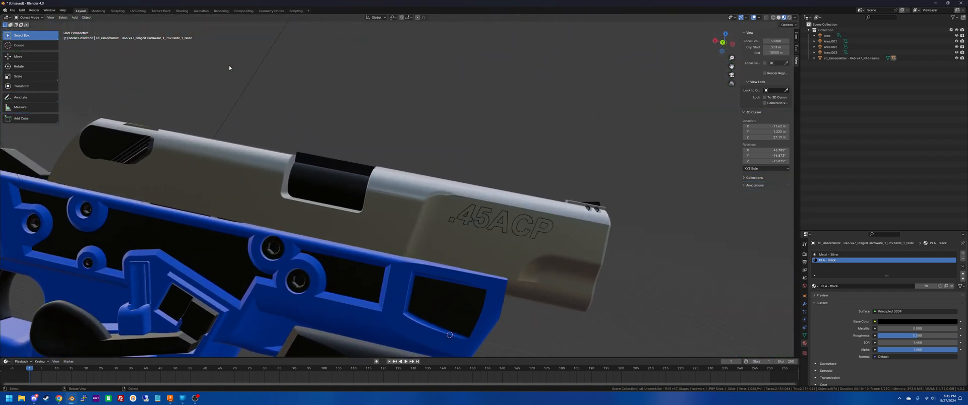
scroll(229, 65, "up", 10)
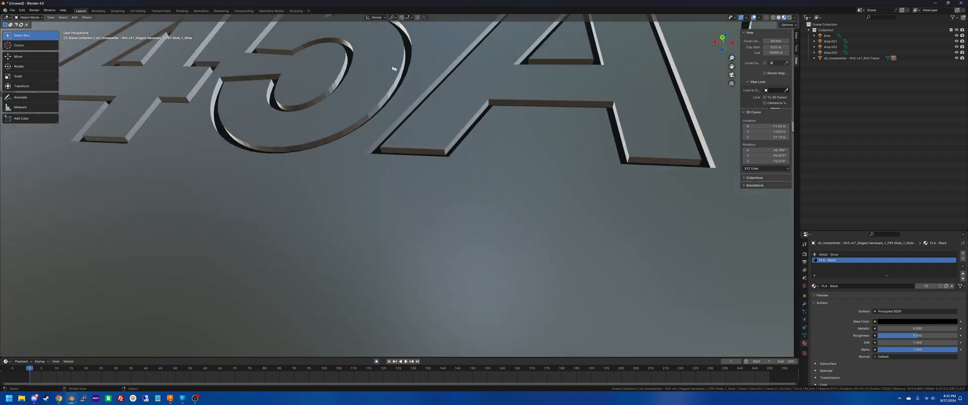
scroll(370, 64, "down", 5)
middle_click_drag(370, 64, 413, 136)
scroll(413, 136, "up", 3)
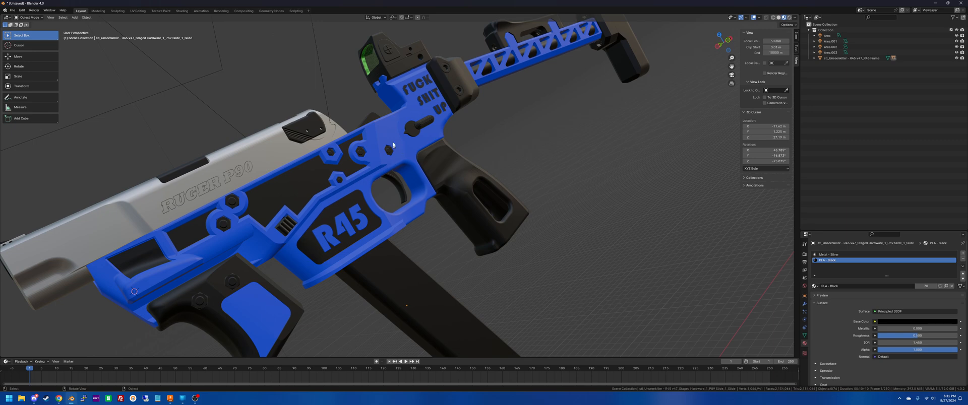
Select the R45 frame and set its PLA - Black material to about 0.24 metallic and 0.31 roughness.
left_click(393, 146)
middle_click_drag(393, 146, 399, 129)
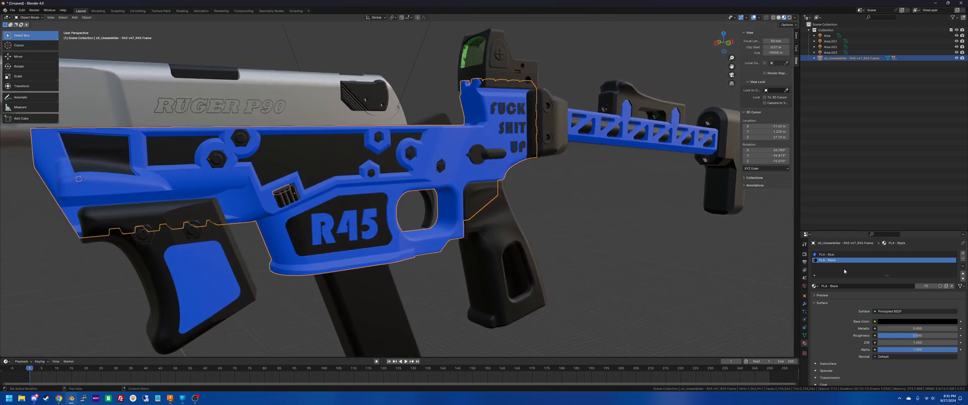
middle_click_drag(726, 267, 693, 266)
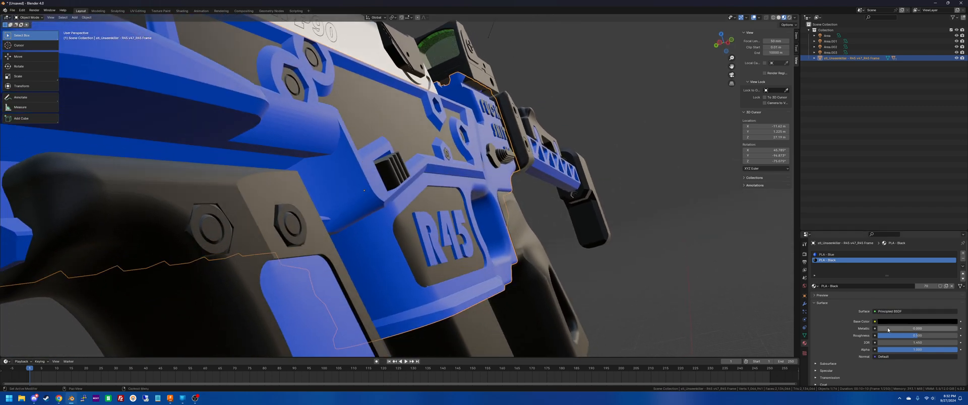
mouse_move(895, 330)
left_mouse_down()
mouse_move(905, 330)
mouse_move(888, 336)
left_mouse_up()
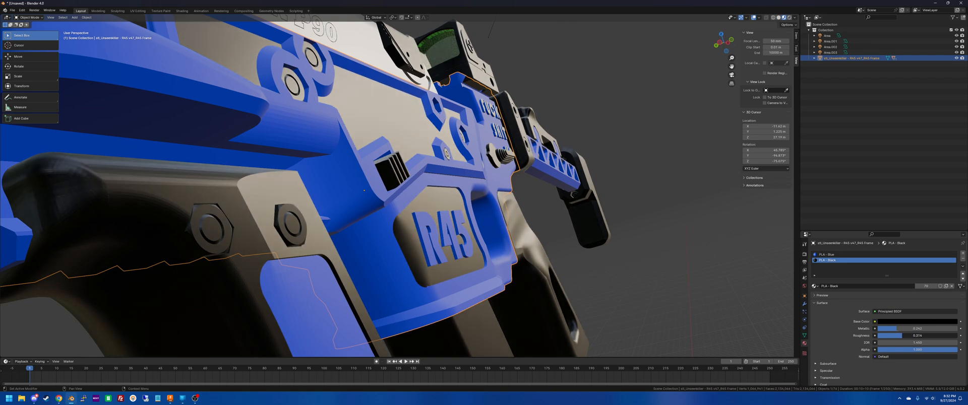
Lower the PLA - Black roughness to about 0.22 and check the gun from several angles.
scroll(739, 287, "down", 5)
middle_click_drag(739, 288, 628, 244)
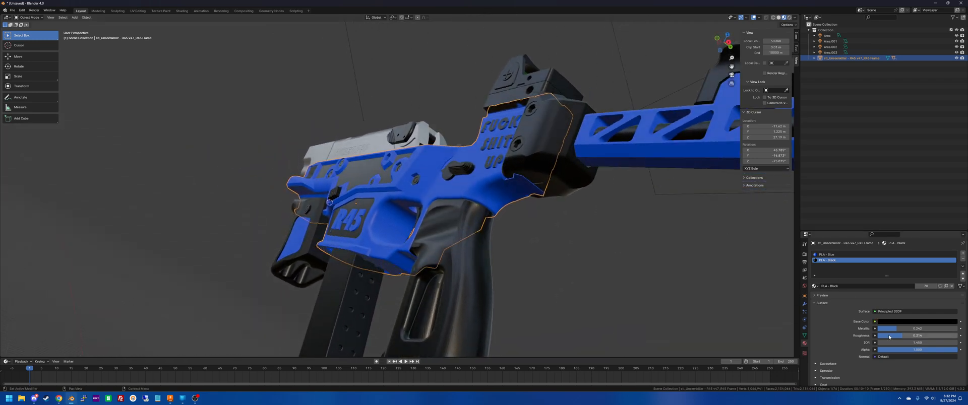
left_click_drag(903, 335, 893, 335)
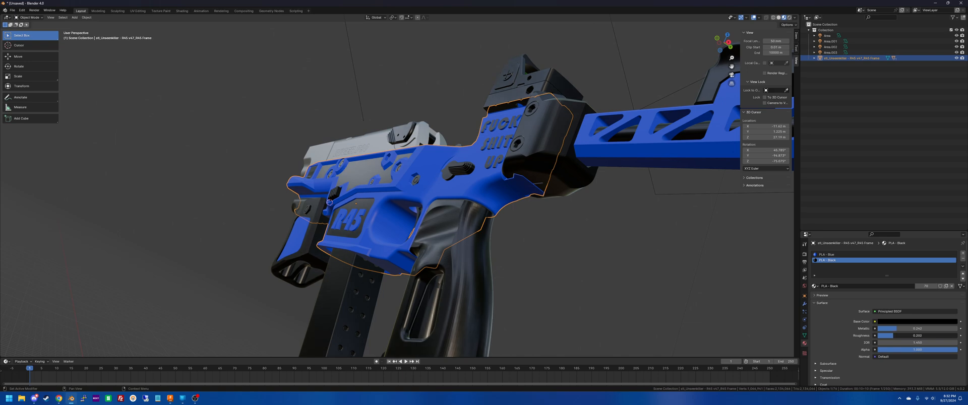
middle_click_drag(779, 306, 392, 179)
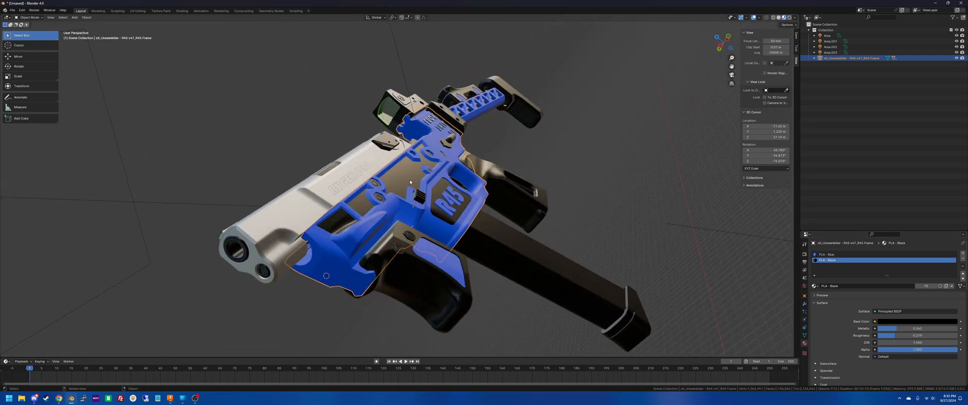
Select the rear grip and raise its PLA - Black roughness to about 0.5.
left_click(506, 191)
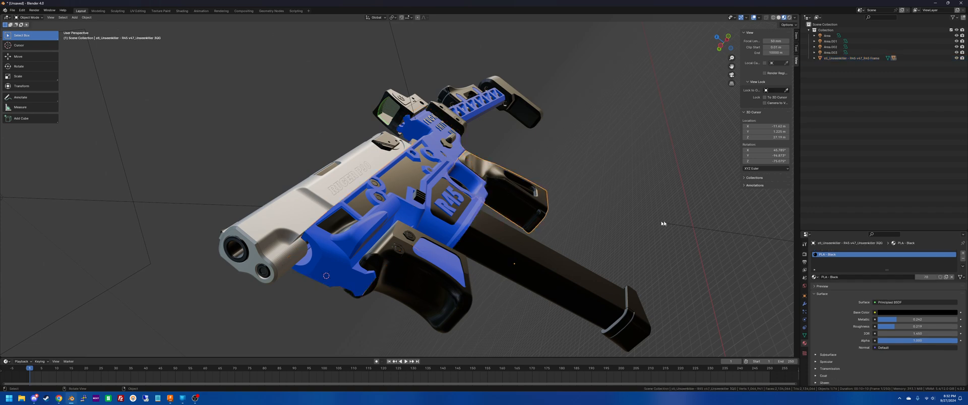
left_click_drag(895, 326, 922, 327)
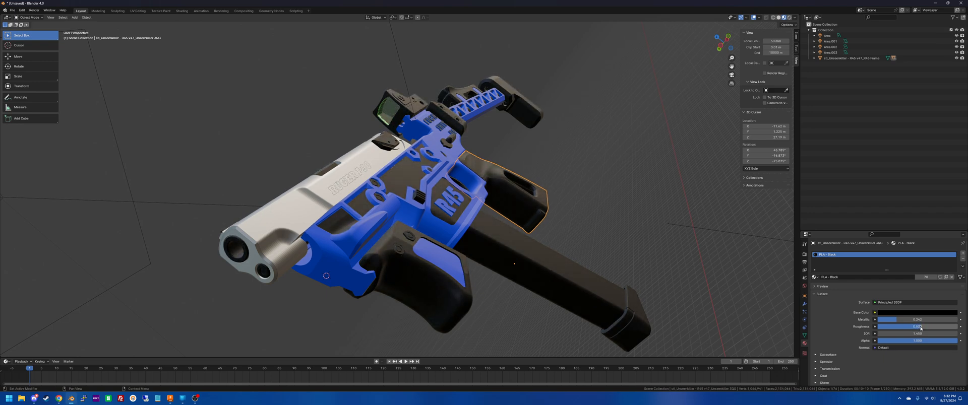
mouse_move(646, 202)
middle_mouse_down()
mouse_move(633, 205)
mouse_move(657, 206)
middle_mouse_up()
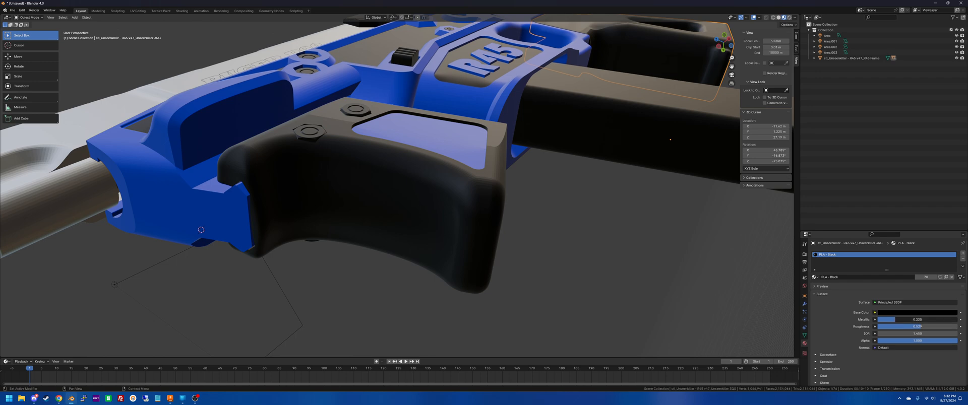
Raise the PLA - Black metallic value to about 0.65 and hide the viewport overlays to view the whole gun.
mouse_move(917, 321)
left_mouse_down()
mouse_move(955, 320)
mouse_move(930, 320)
left_mouse_up()
middle_click_drag(761, 286, 638, 254)
scroll(638, 255, "down", 5)
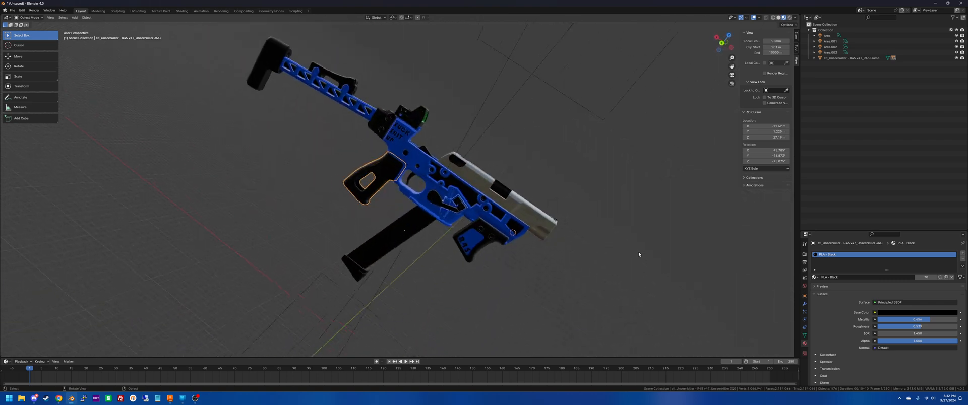
left_click(753, 17)
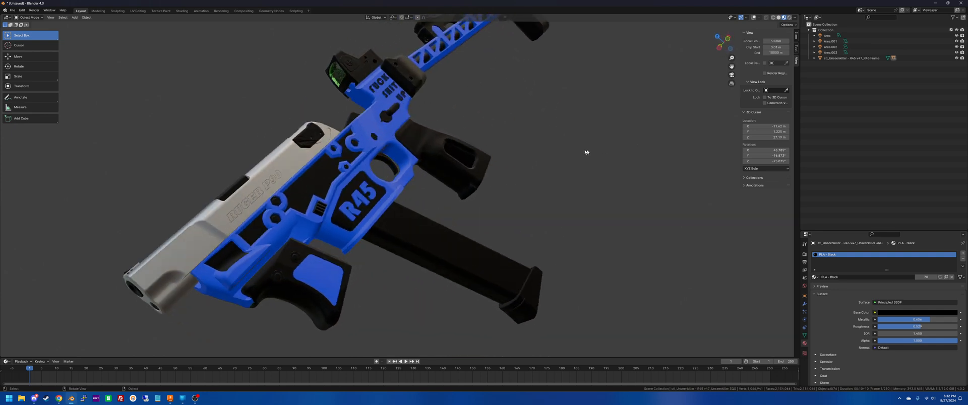
Select the R45 frame and change the base color of its PLA - Blue material to bright green.
left_click(444, 126)
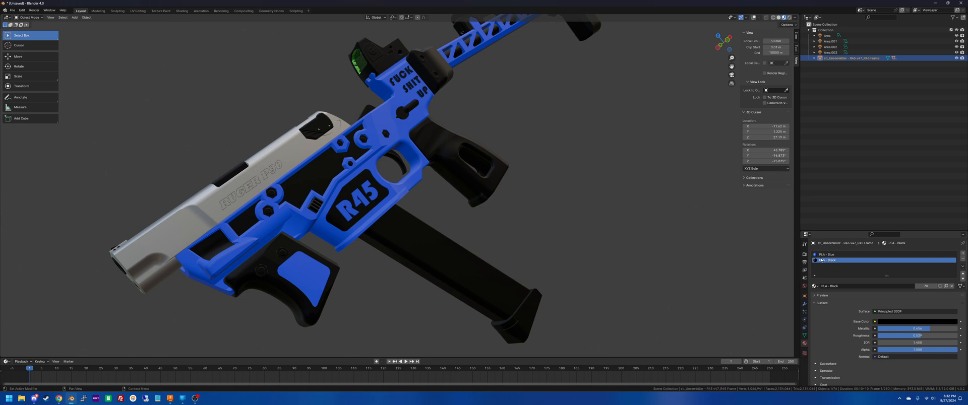
left_click(822, 255)
left_click(904, 322)
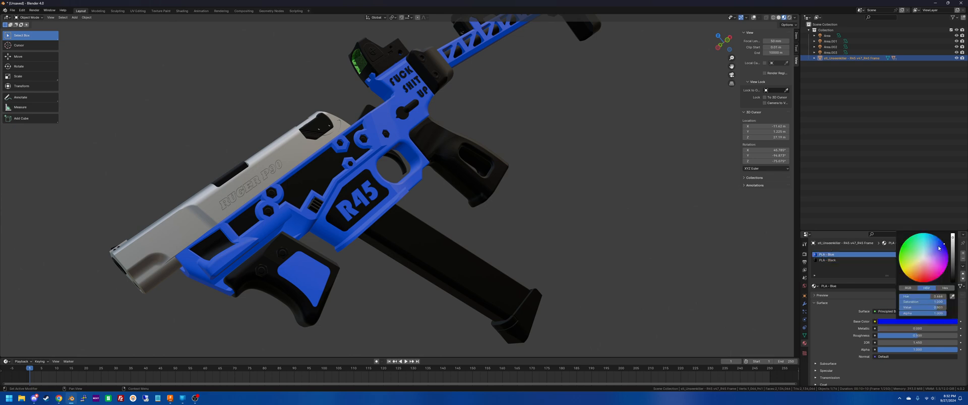
mouse_move(939, 248)
left_mouse_down()
mouse_move(925, 277)
mouse_move(904, 252)
left_mouse_up()
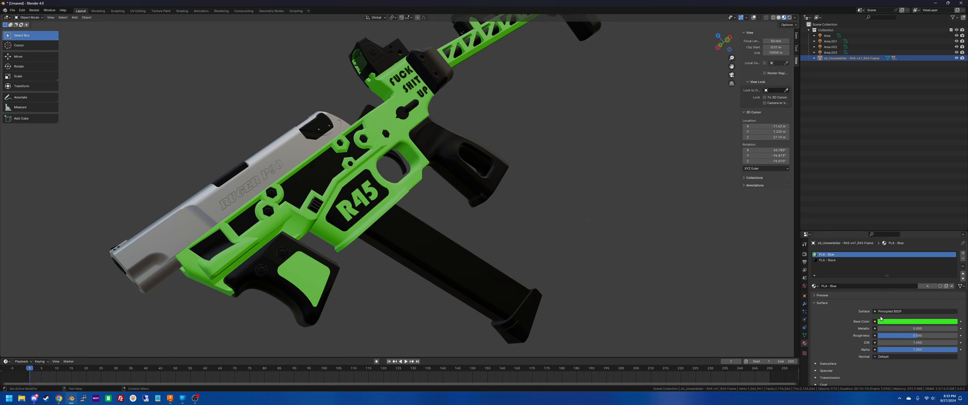
Open the reference photo of the printed gun and shift the PLA - Blue base color to a matching yellowish lime green.
left_click(21, 399)
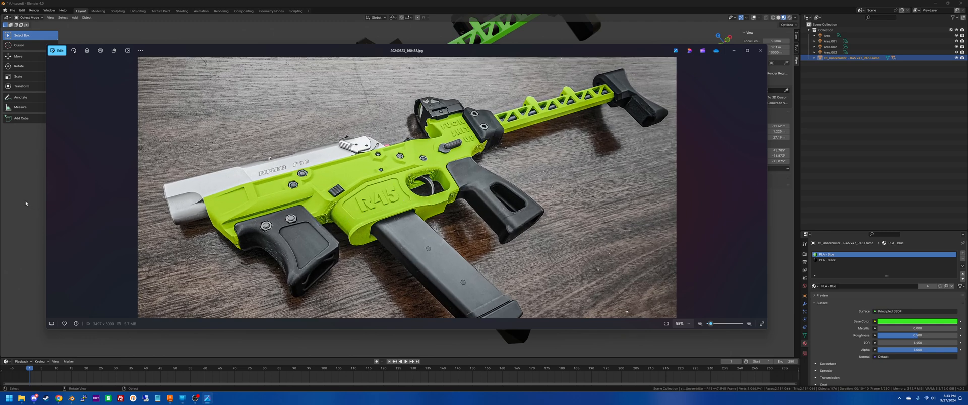
left_click(113, 208)
left_click(399, 200)
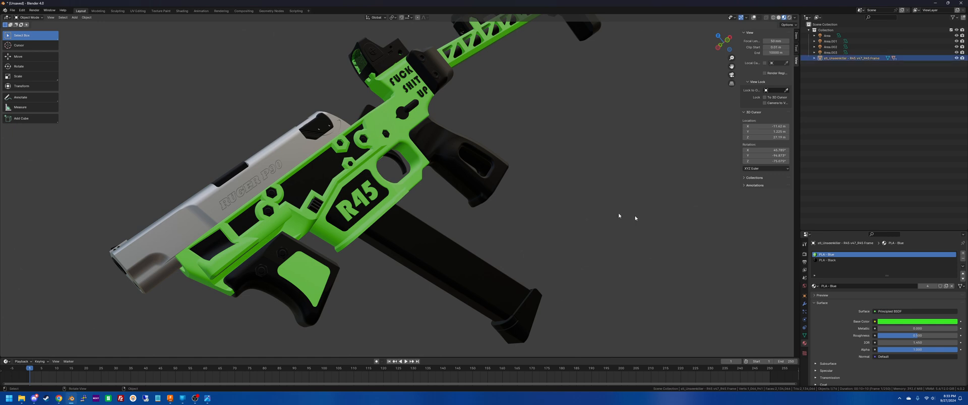
left_click(899, 322)
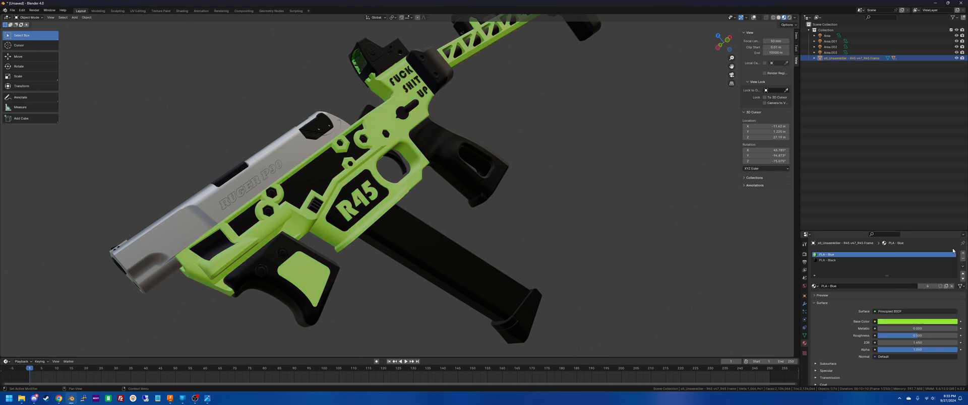
Darken the lime PLA - Blue base color and fine-tune its brightness against the reference photo.
left_click(909, 322)
left_click_drag(953, 246, 953, 268)
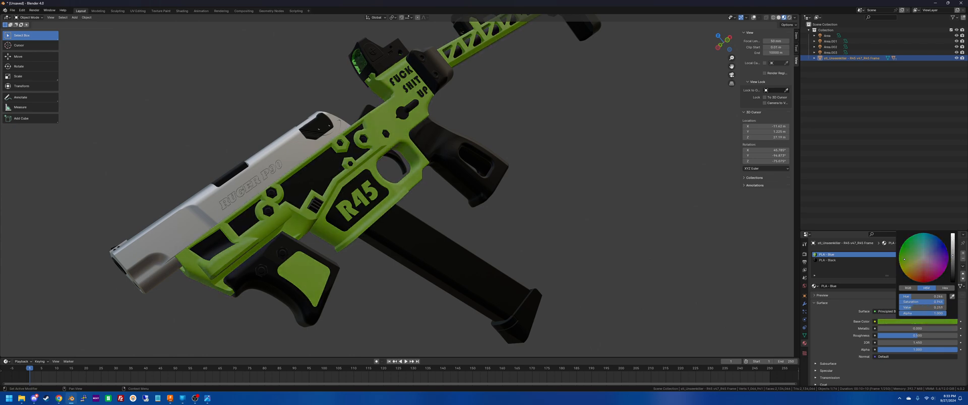
left_click(621, 214)
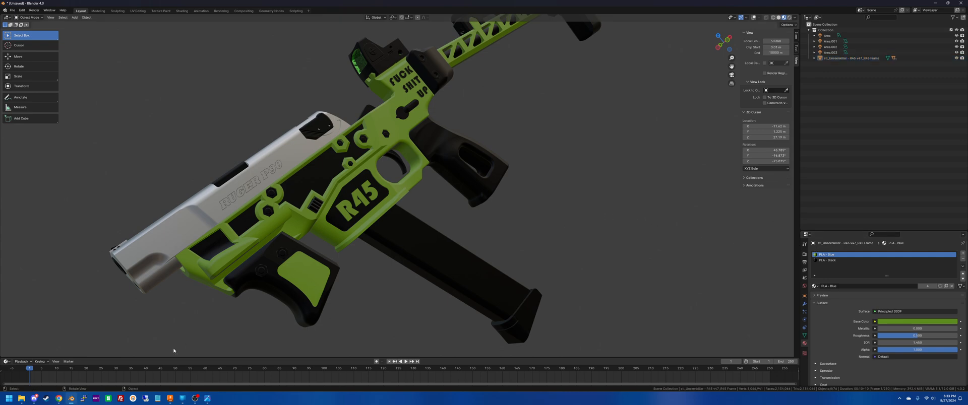
left_click(208, 399)
left_click(210, 400)
left_click(936, 323)
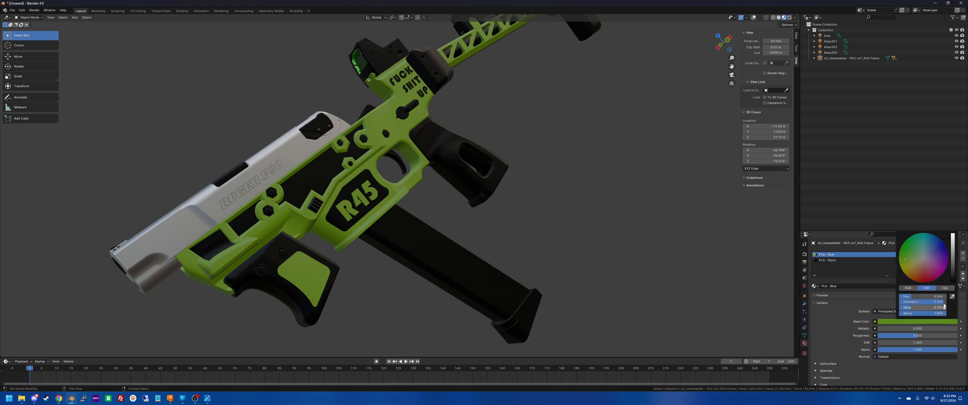
left_click_drag(952, 256, 952, 248)
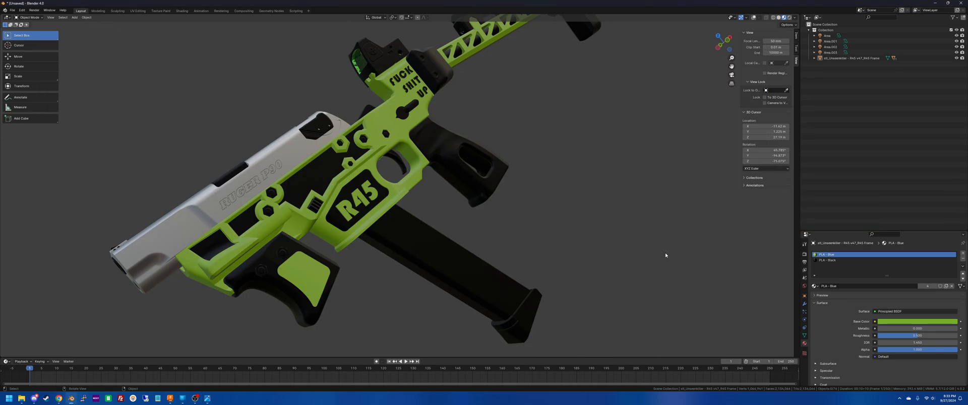
Give the magazine body its own copy of PLA - Black named PLA - OEM Black, with about 0.77 metallic and 0.34 roughness.
scroll(563, 206, "down", 3)
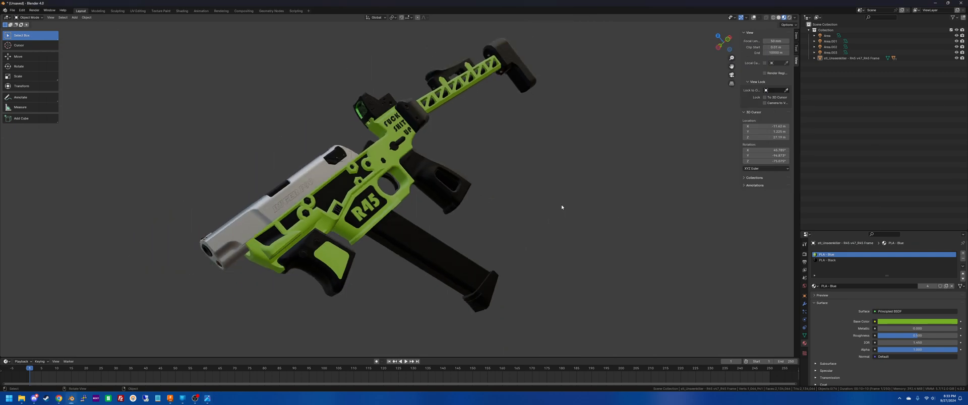
middle_click_drag(561, 205, 557, 208)
scroll(557, 205, "up", 4)
scroll(557, 207, "down", 3)
scroll(556, 207, "up", 4)
middle_click_drag(391, 276, 461, 224)
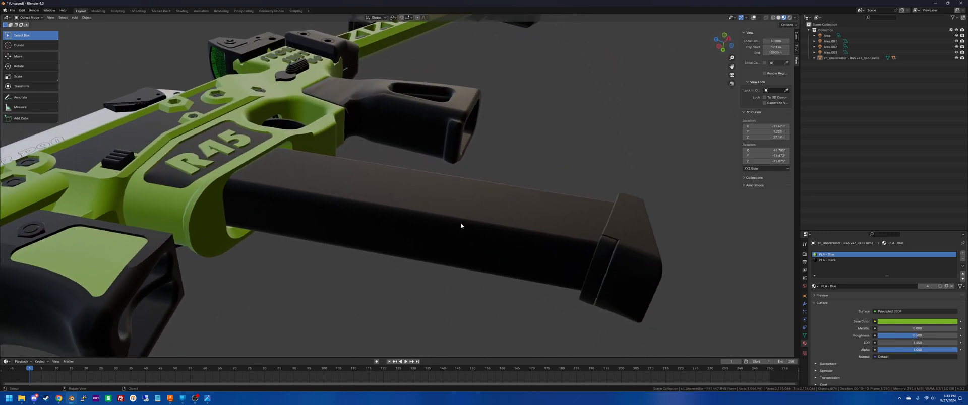
left_click(461, 224)
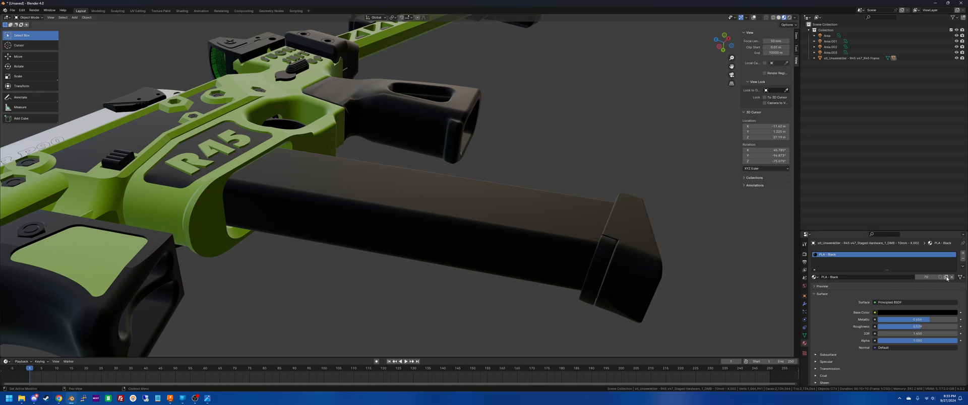
left_click(947, 277)
double_click(838, 278)
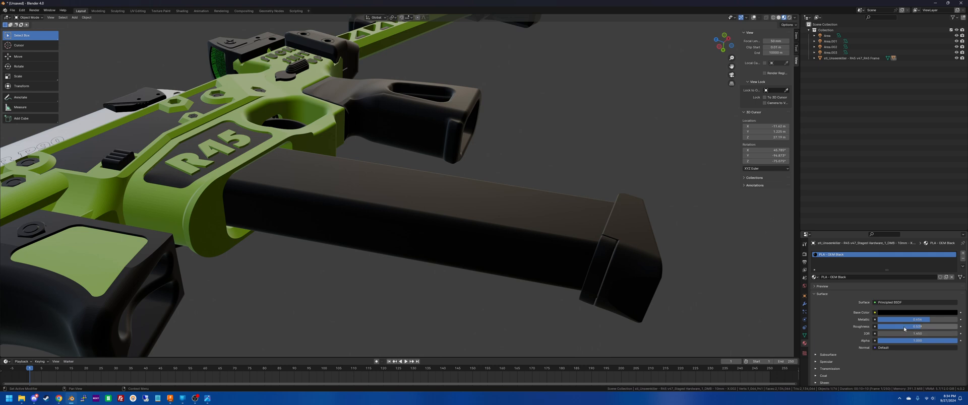
mouse_move(912, 329)
left_mouse_down()
mouse_move(896, 329)
mouse_move(943, 319)
left_mouse_up()
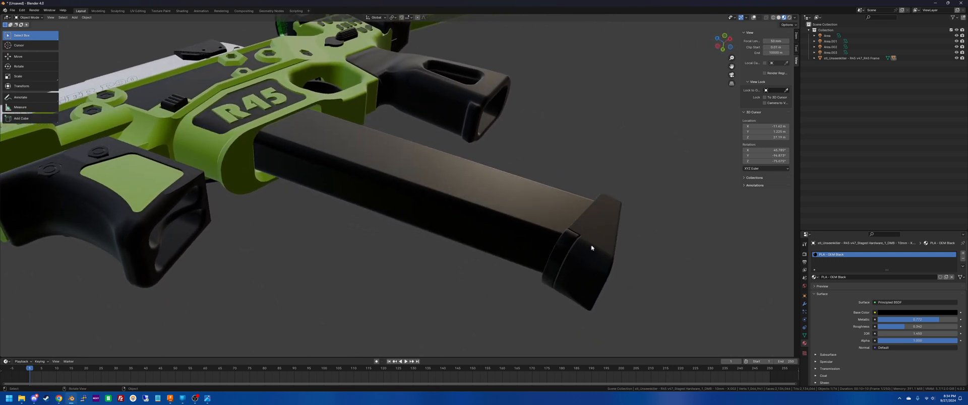
Assign the PLA - OEM Black material to the magazine's base plate and switch the viewport to rendered shading.
left_click(591, 248)
left_click(813, 277)
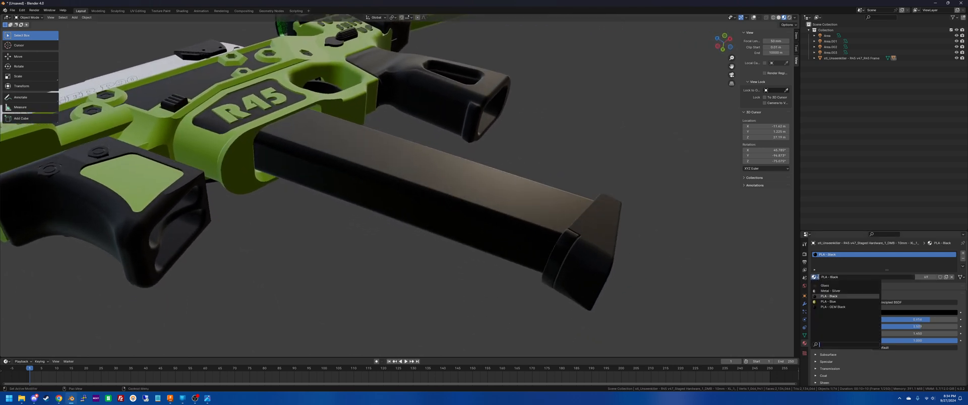
left_click(842, 307)
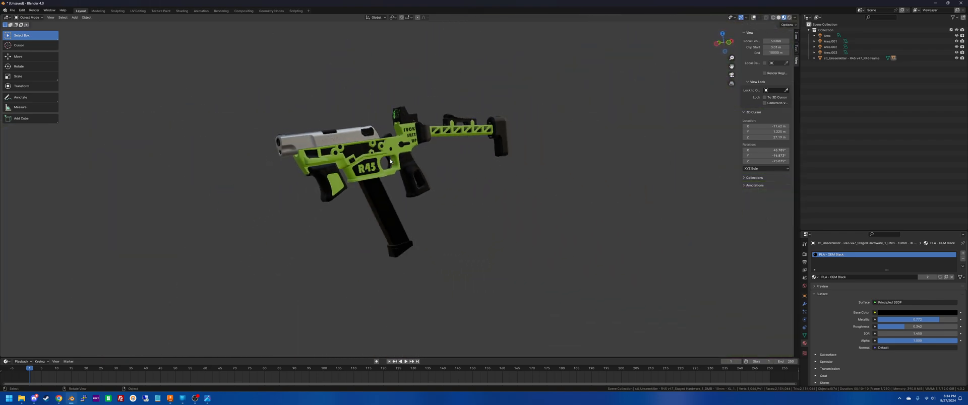
key("z")
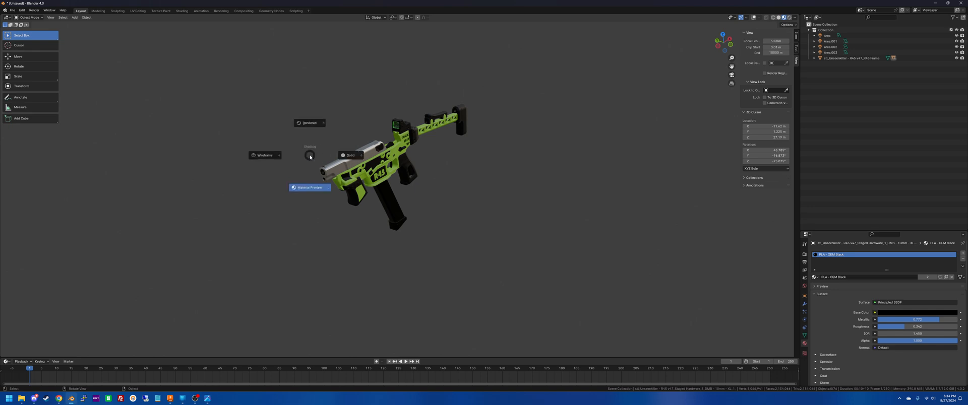
left_click(329, 131)
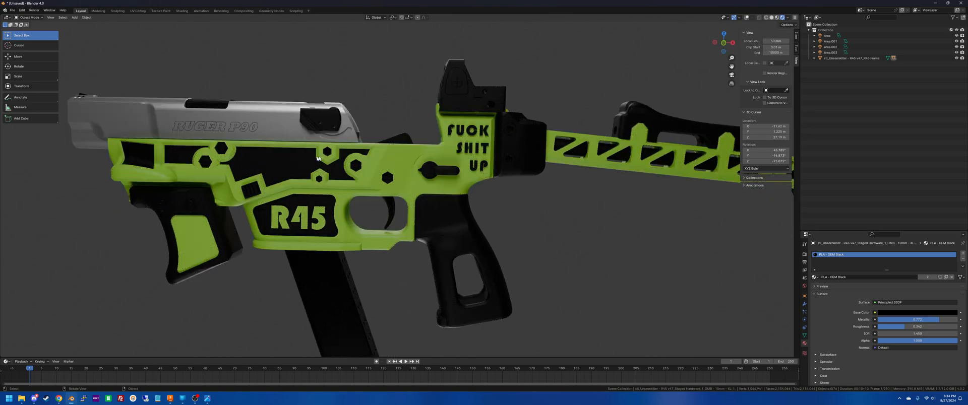
Turn on the viewport overlays and hide the green frame, the rear pistol grip and the stock mount.
left_click(746, 17)
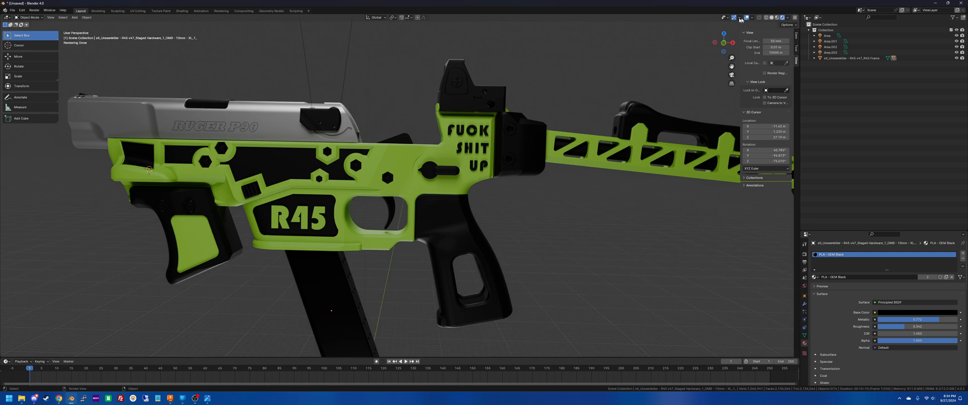
scroll(298, 166, "down", 2)
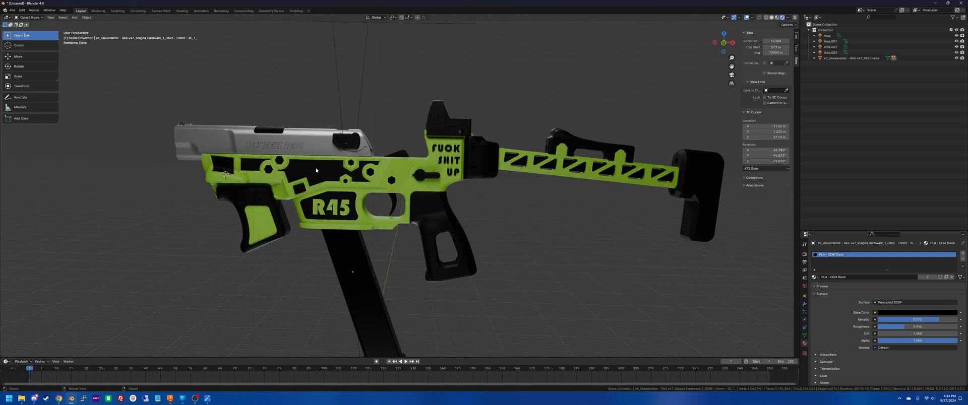
left_click(316, 170)
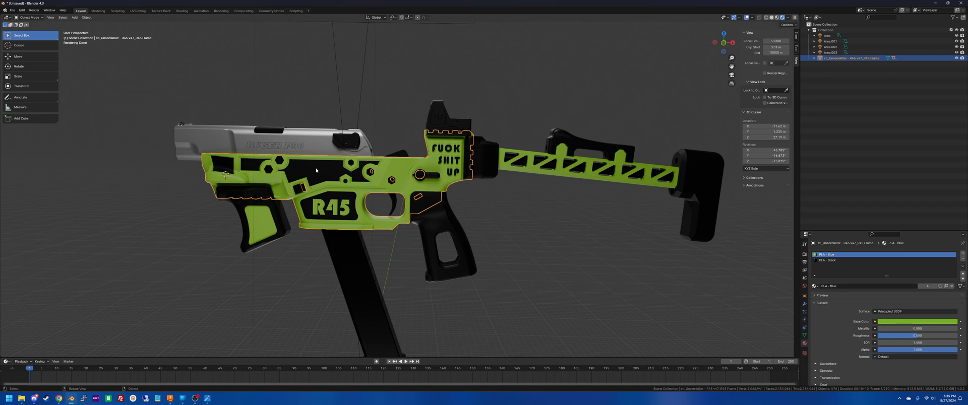
key("h")
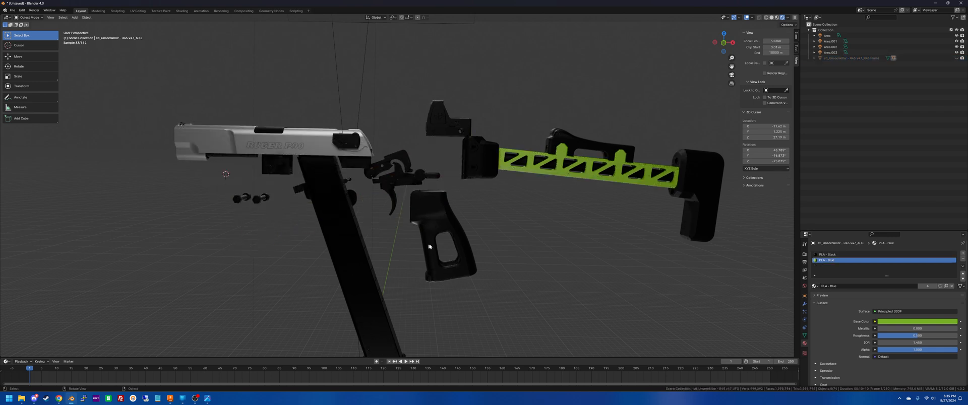
left_click(435, 210)
key("h")
left_click(479, 159)
key("h")
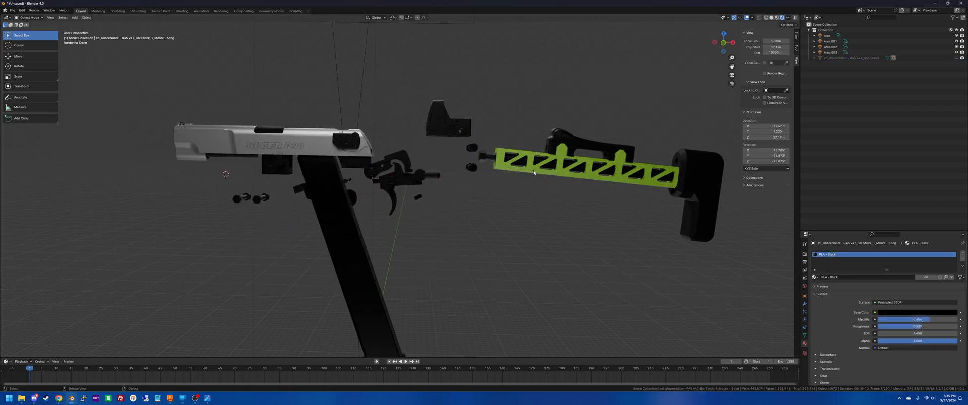
Hide the green stock bar, its cheek rest and the shoulder piece at the rear of the stock.
left_click(534, 173)
key("h")
left_click(595, 149)
key("h")
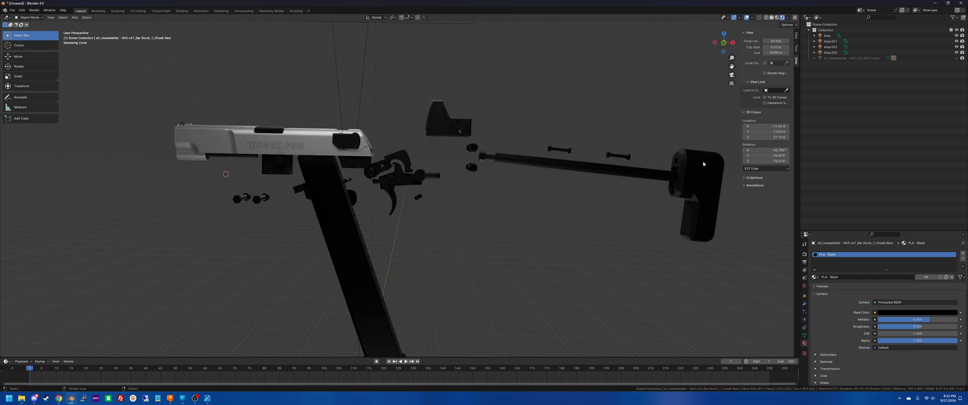
left_click(703, 164)
key("h")
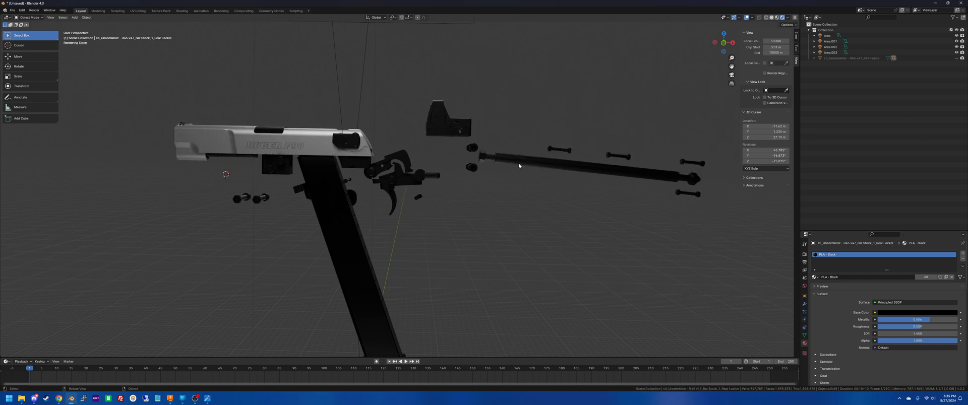
Hide the tubular liner segments surrounding the long stock bolt.
middle_click_drag(724, 60, 684, 81)
left_click(603, 166)
key("h")
left_click(441, 184)
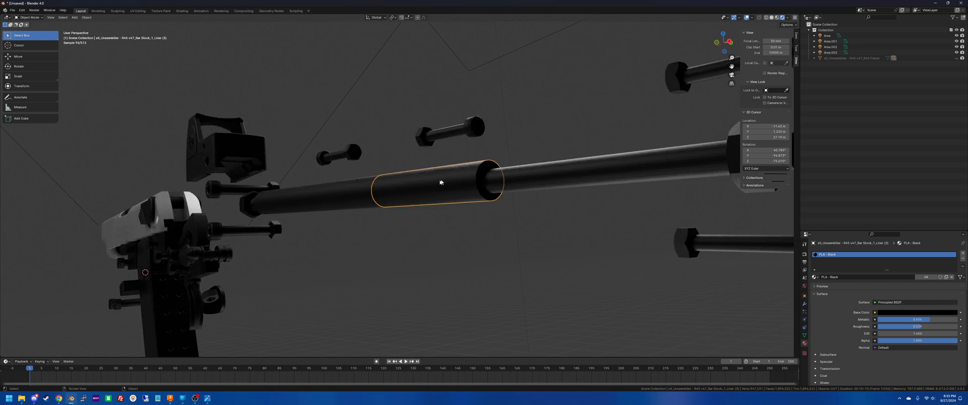
key("h")
left_click(384, 197)
key("h")
left_click(291, 198)
key("h")
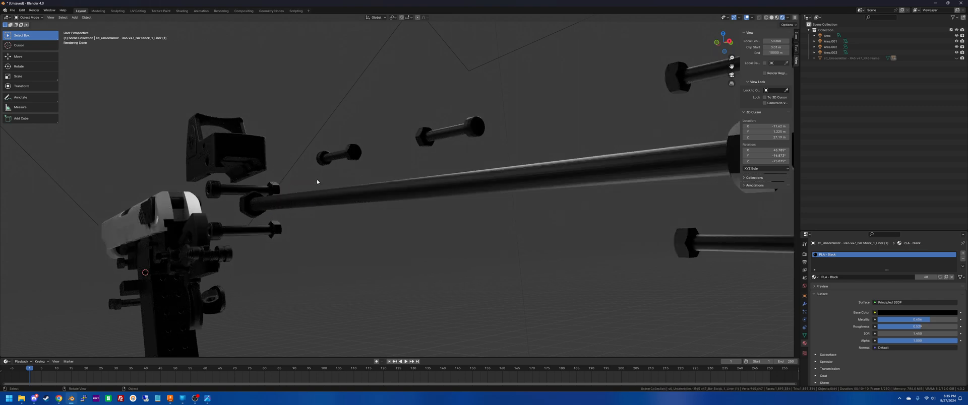
Hide the front rail and the rear rail beneath the slide.
middle_click_drag(317, 180, 316, 179)
scroll(317, 179, "up", 6)
left_click(353, 224)
key("h")
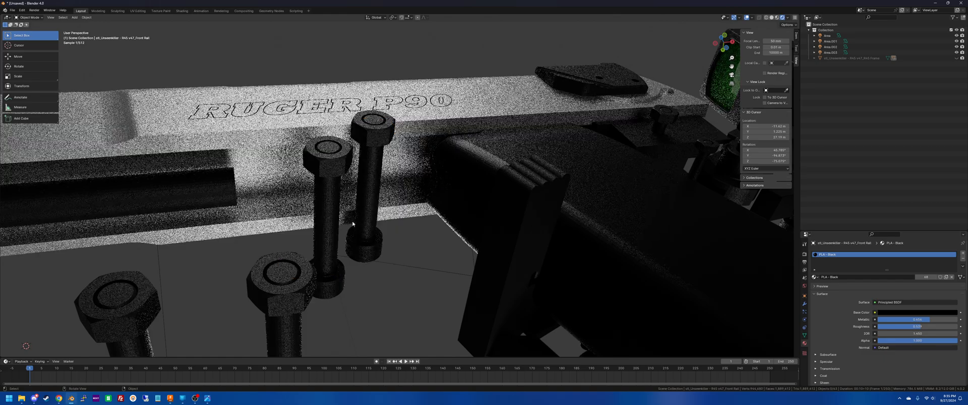
scroll(410, 256, "down", 3)
middle_click_drag(411, 256, 287, 201)
scroll(411, 257, "up", 2)
left_click(280, 198)
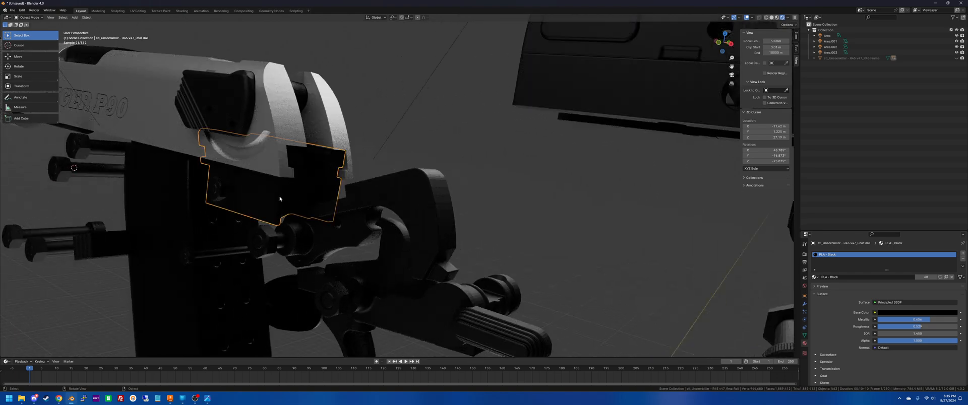
key("h")
Hide the optic's green glass lens and the long magazine body.
scroll(482, 146, "down", 4)
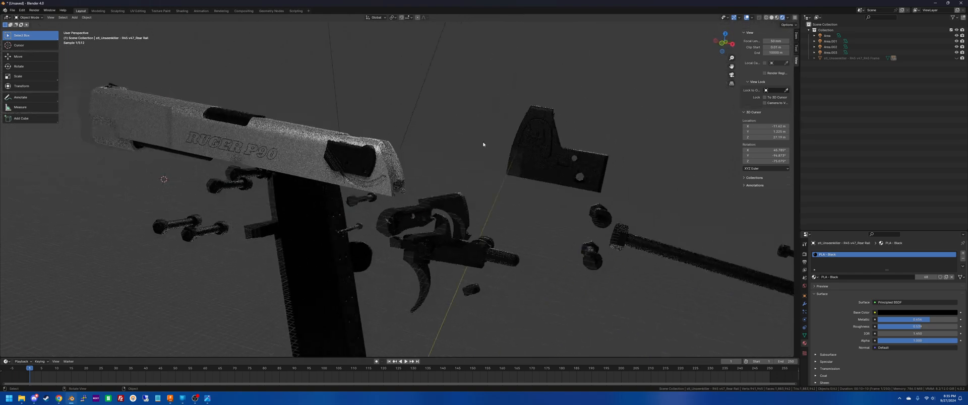
scroll(483, 144, "up", 3)
scroll(483, 145, "up", 3)
left_click(408, 123)
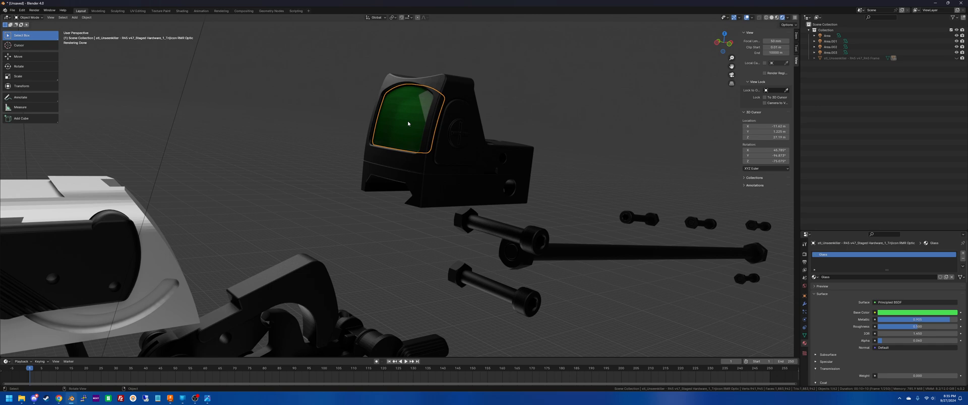
key("h")
scroll(528, 105, "down", 6)
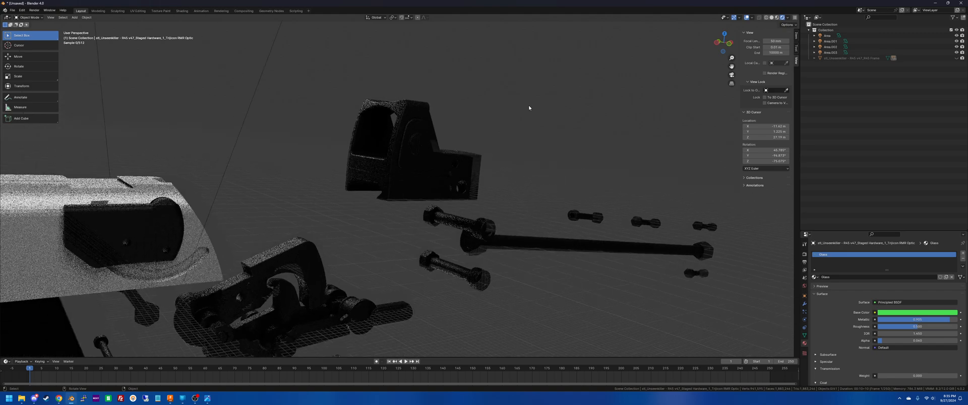
middle_click_drag(527, 107, 405, 185)
left_click(405, 186)
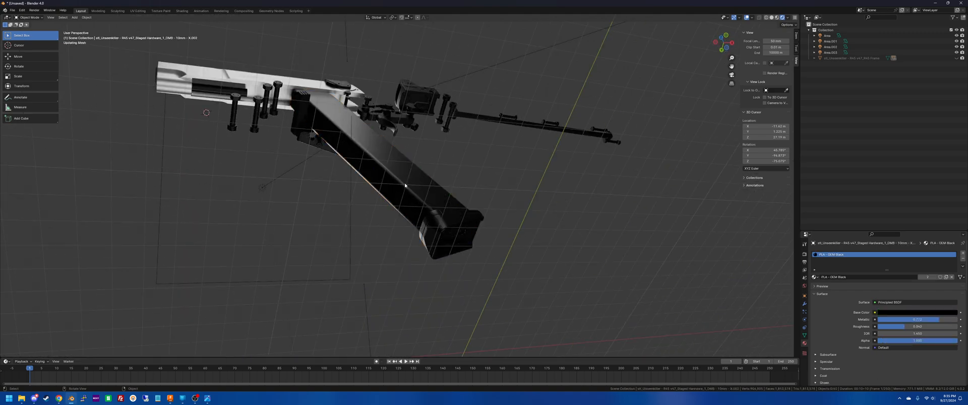
key("h")
Hide the silver slide engraved RUGER P90.
scroll(445, 183, "up", 8)
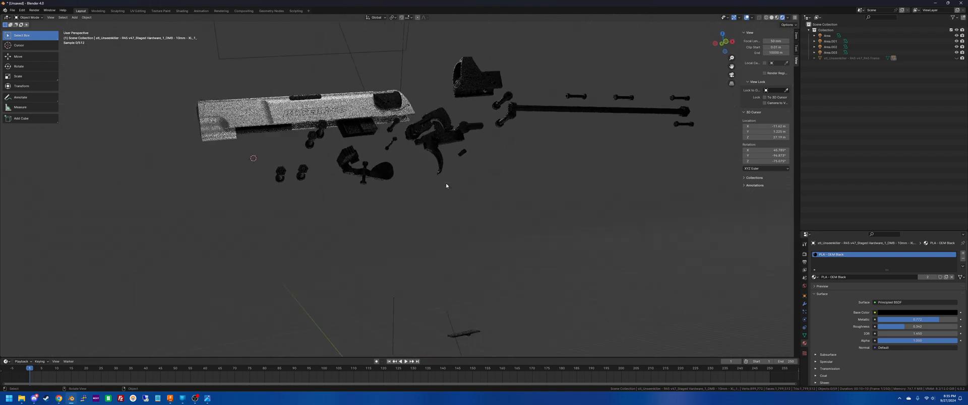
left_click(382, 146)
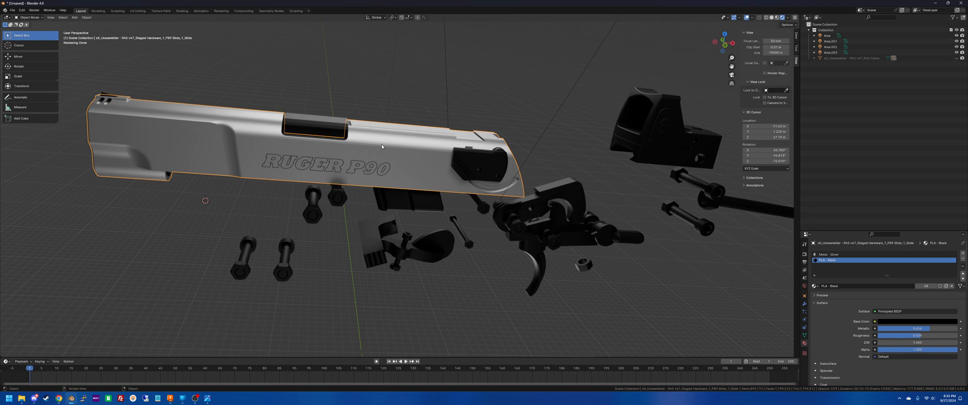
key("h")
Assign Metal - Silver to the slide's second material slot and copy it as a separate material named Metal - Part Accent Black.
scroll(398, 100, "down", 5)
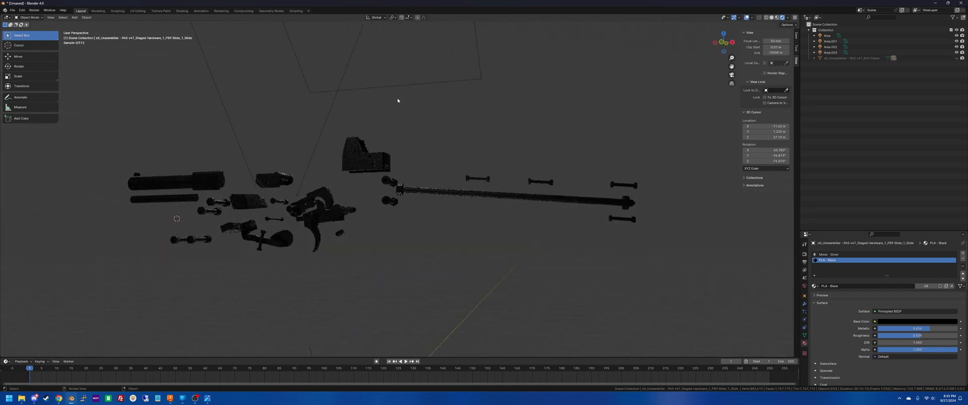
middle_click_drag(398, 100, 402, 95)
scroll(400, 104, "up", 5)
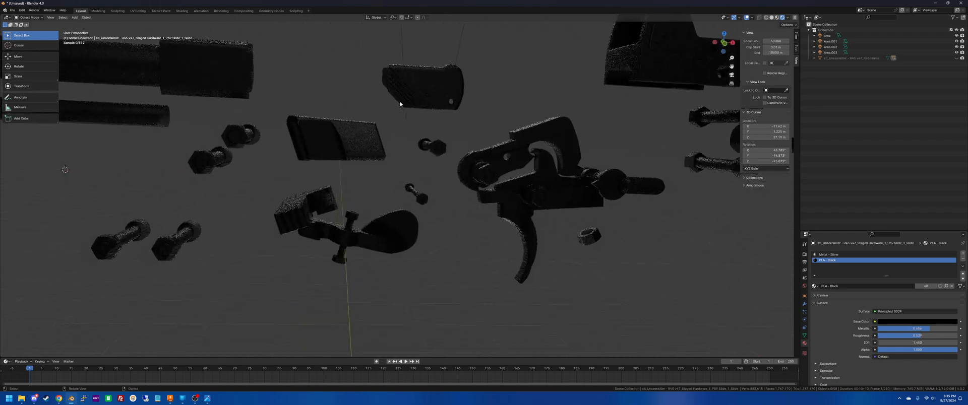
scroll(400, 104, "down", 5)
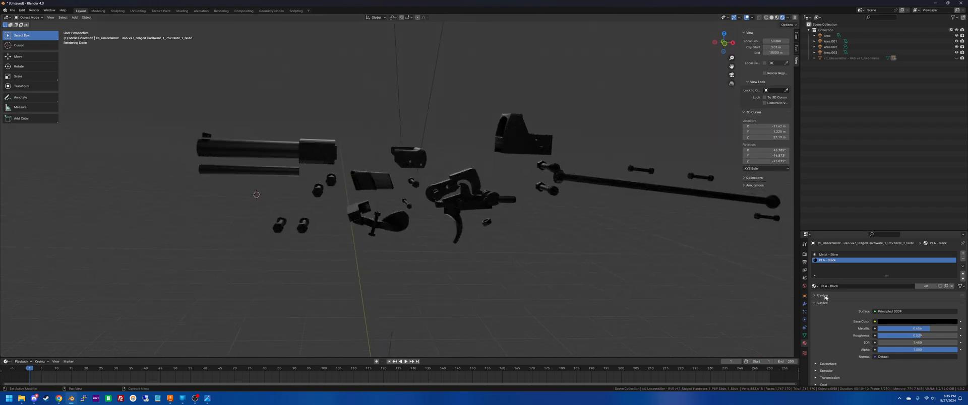
left_click(816, 287)
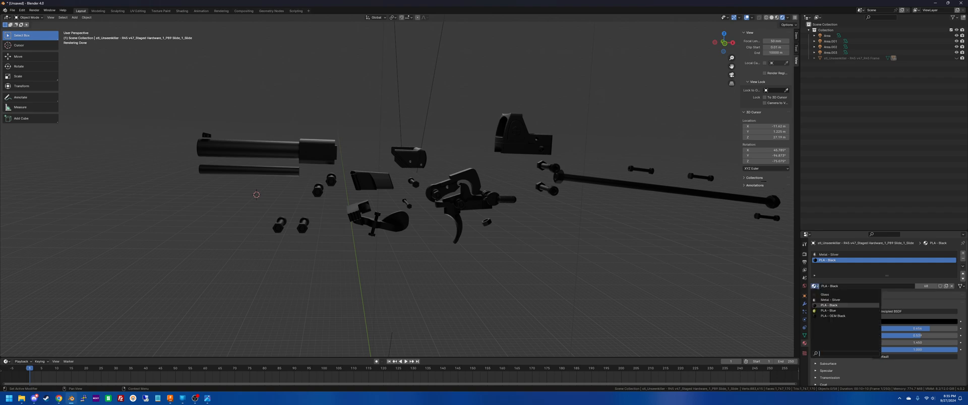
left_click(830, 300)
scroll(603, 265, "up", 5)
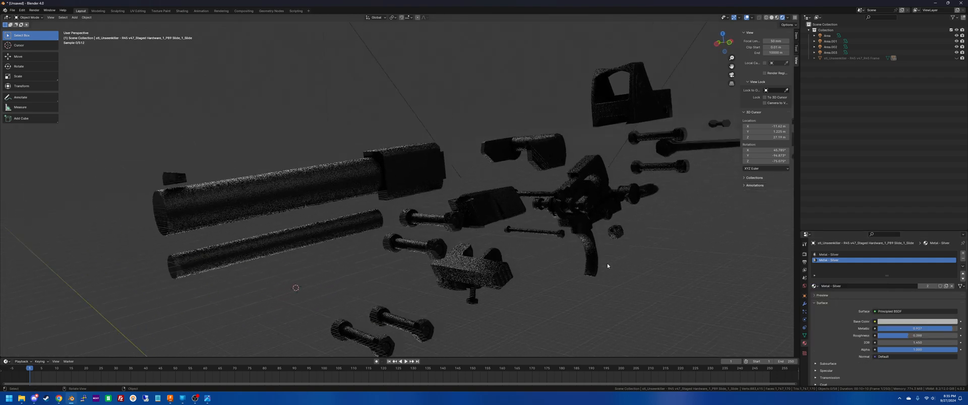
left_click(946, 286)
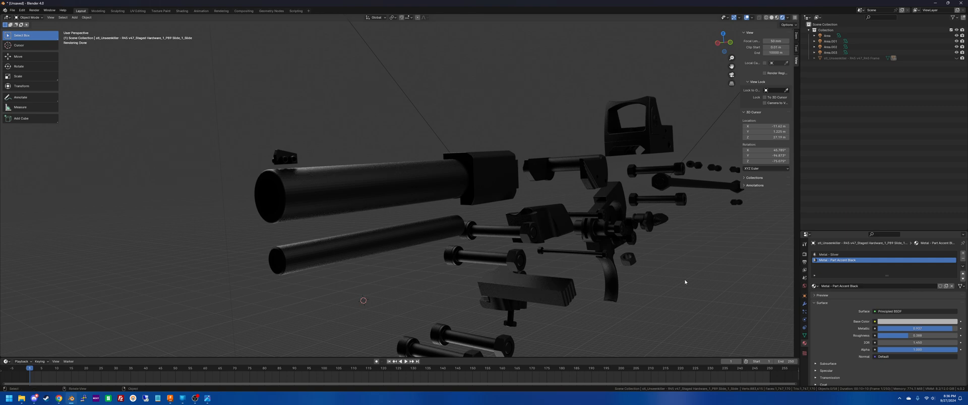
Try a lighter grey base color for the PLA - Black material on the trigger.
middle_click_drag(684, 282, 696, 292)
middle_click_drag(571, 261, 472, 198)
left_click(471, 197)
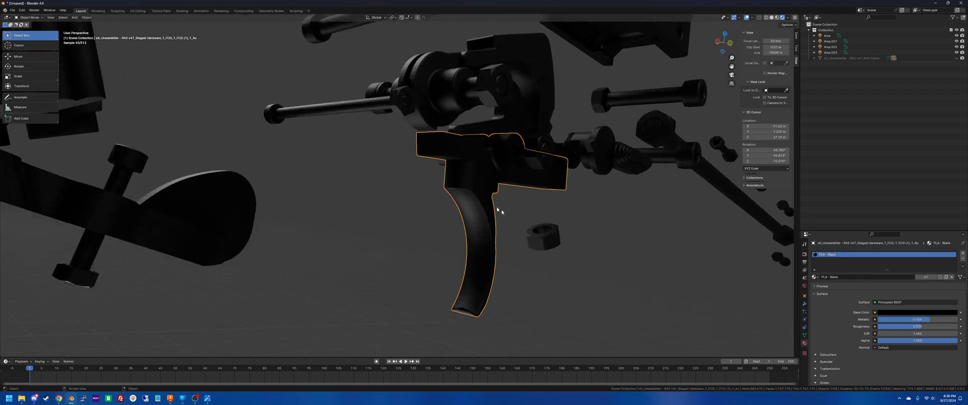
left_click(907, 312)
left_click_drag(952, 273, 952, 270)
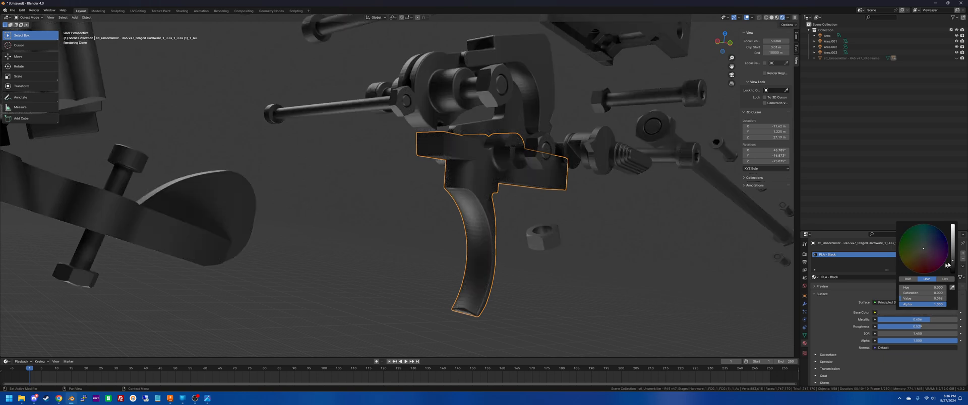
left_click(514, 224)
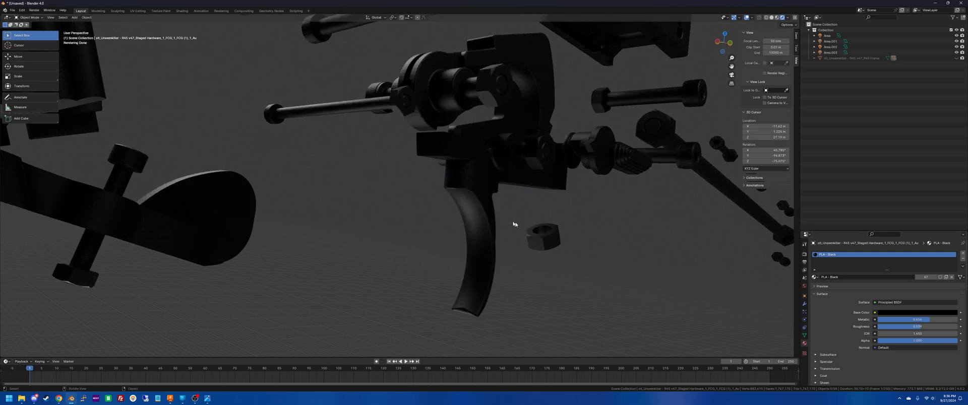
Assign the Metal - Part Accent Black material to the trigger.
left_click(466, 198)
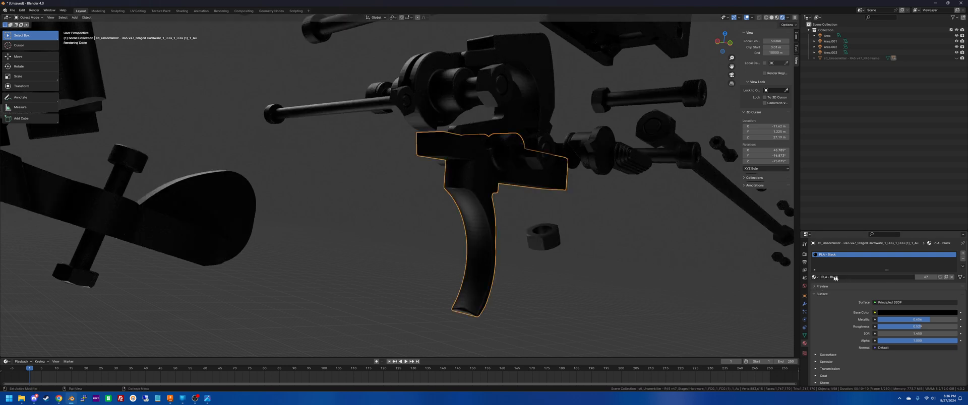
left_click(814, 276)
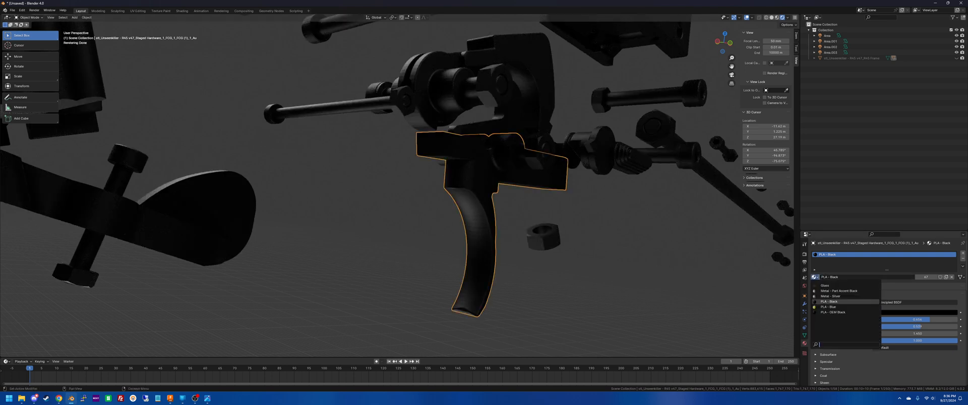
left_click(833, 293)
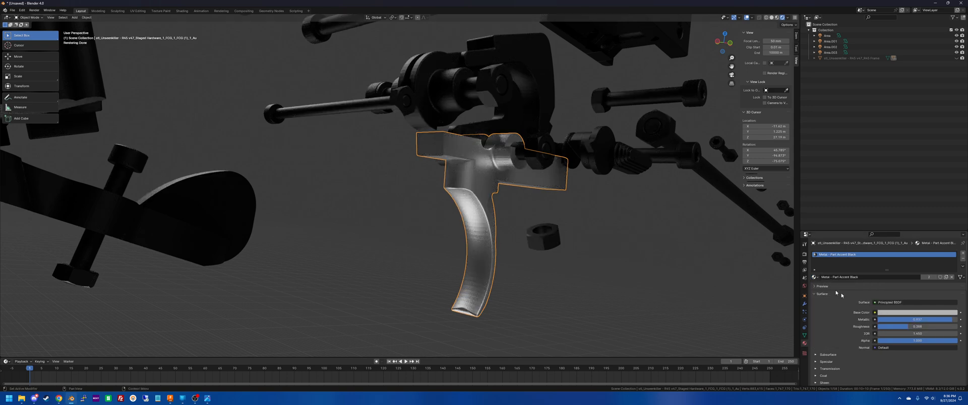
Darken the trigger material's base color to near black and set metallic to about 0.63 and roughness to about 0.66.
left_click(884, 312)
left_click_drag(949, 248, 951, 265)
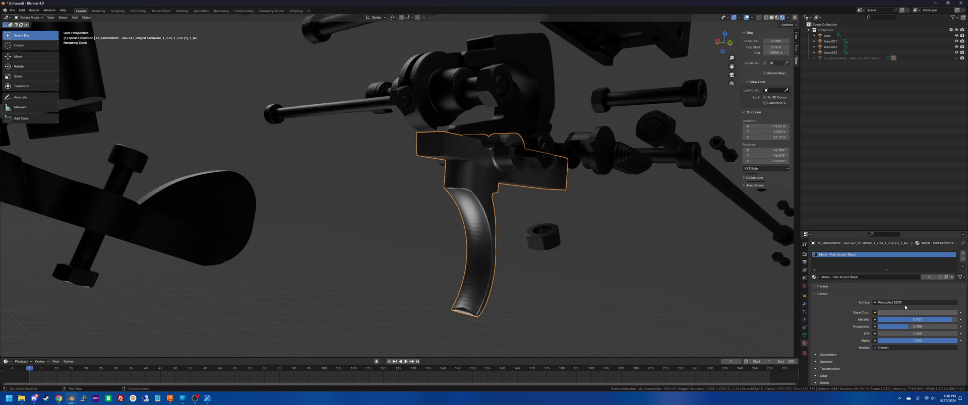
left_click_drag(910, 321, 908, 322)
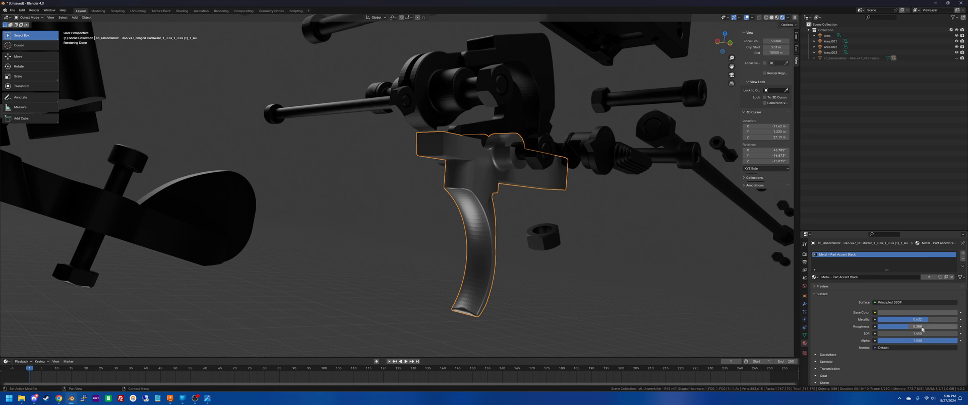
left_click_drag(908, 326, 930, 326)
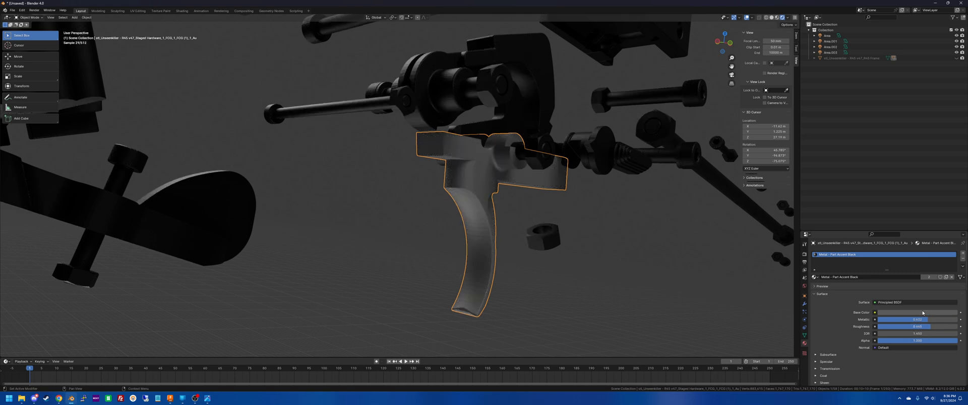
left_click(932, 312)
left_click_drag(952, 257, 953, 264)
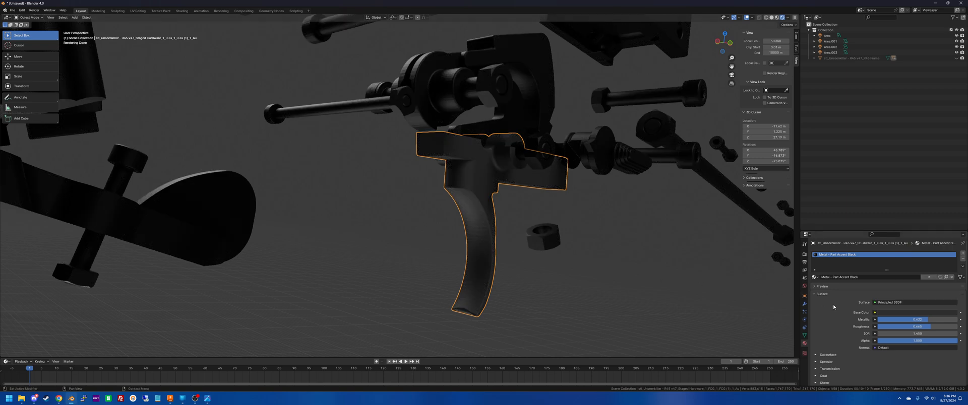
left_click(573, 255)
scroll(573, 255, "down", 8)
scroll(575, 258, "up", 4)
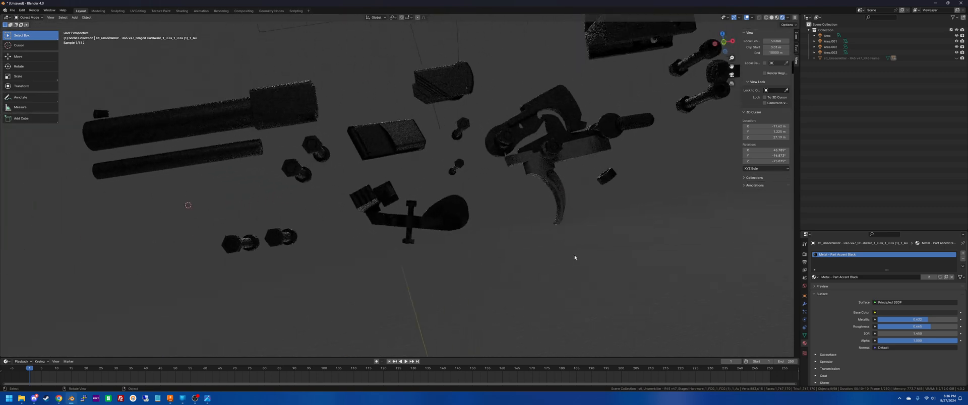
scroll(574, 258, "up", 10)
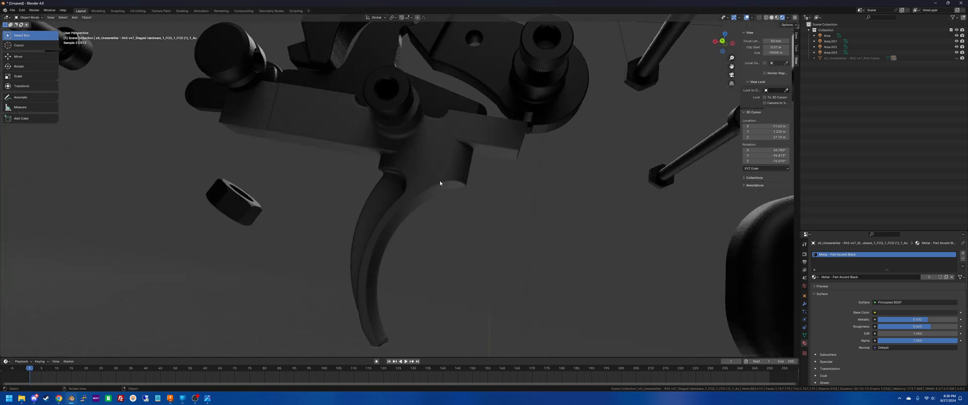
Set the trigger's Metal - Part Accent Black material to roughness about 0.97, metallic about 0.81 and a very dark grey base color.
left_click(440, 182)
left_click_drag(915, 327, 954, 327)
middle_click_drag(655, 272, 565, 249)
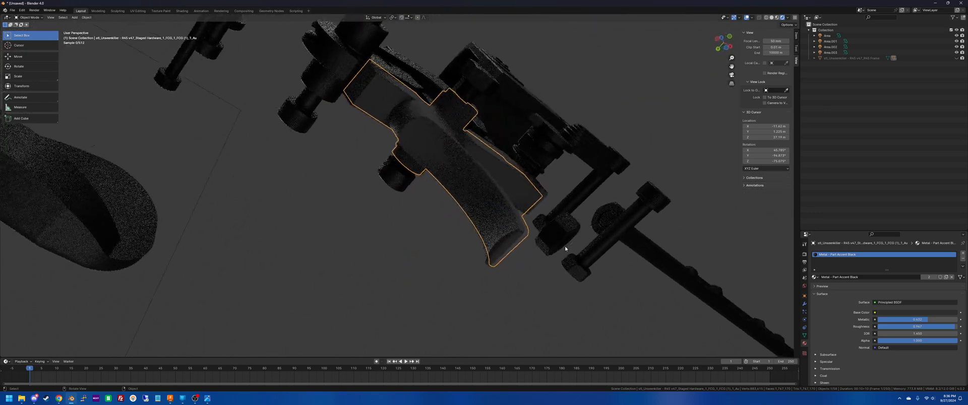
left_click(905, 313)
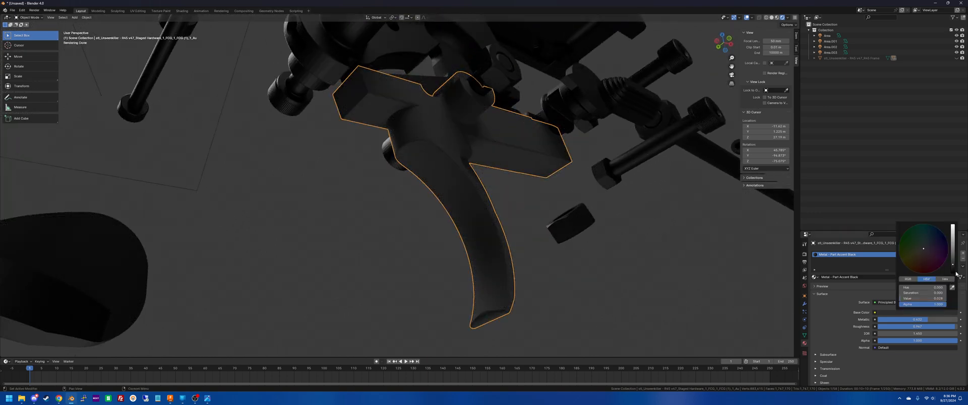
left_click_drag(952, 268, 952, 264)
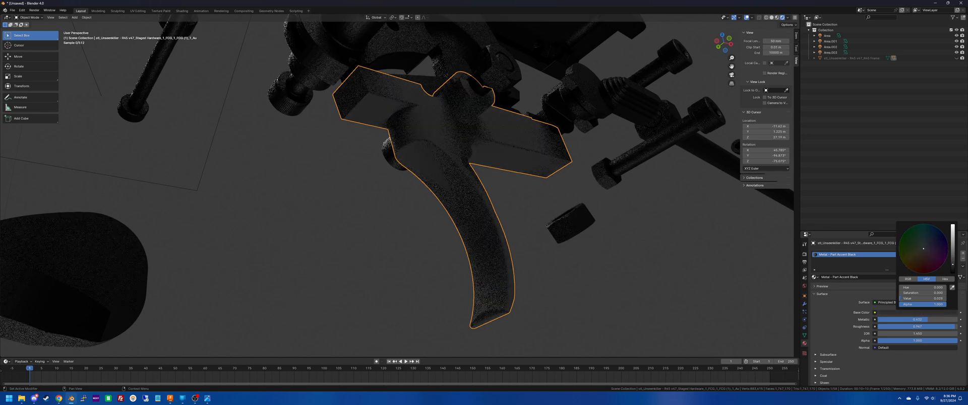
scroll(754, 265, "down", 2)
middle_click_drag(753, 265, 721, 260)
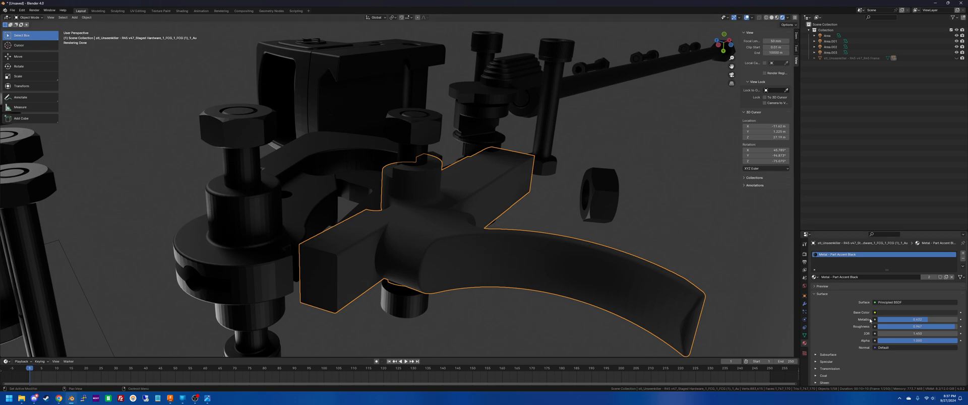
left_click_drag(928, 320, 943, 320)
scroll(658, 217, "down", 10)
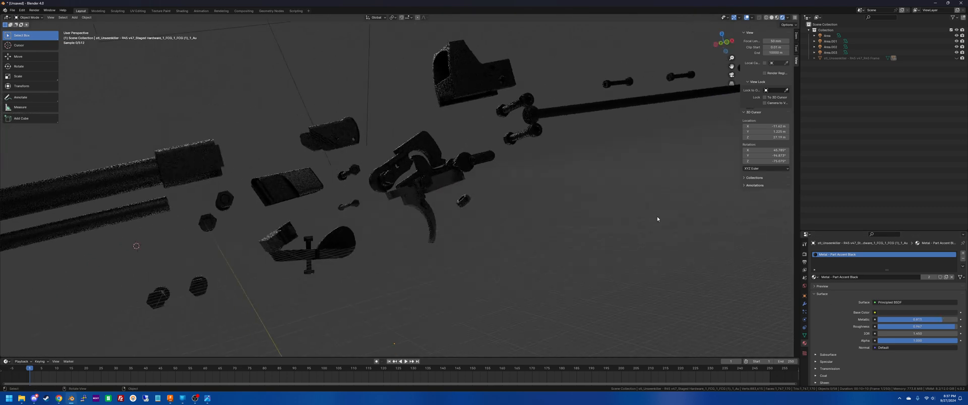
Select all visible hardware parts with the trigger as the active object and link its material to them.
middle_click_drag(611, 208, 447, 215)
middle_click_drag(422, 327, 398, 312)
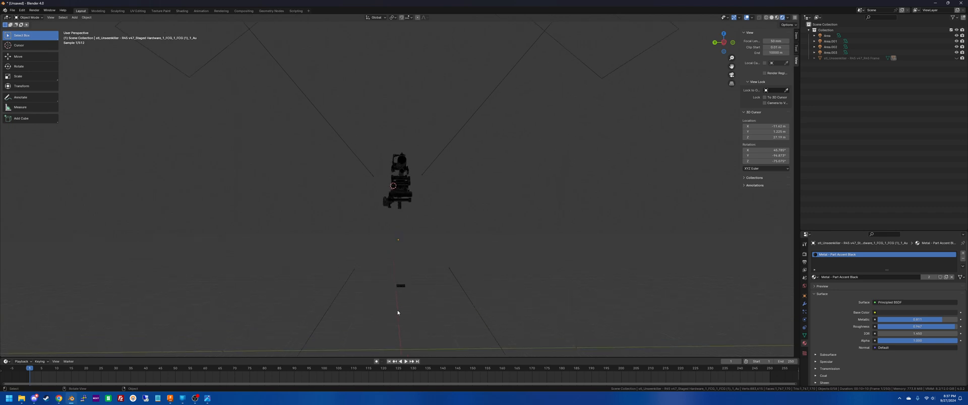
left_click_drag(414, 319, 381, 124)
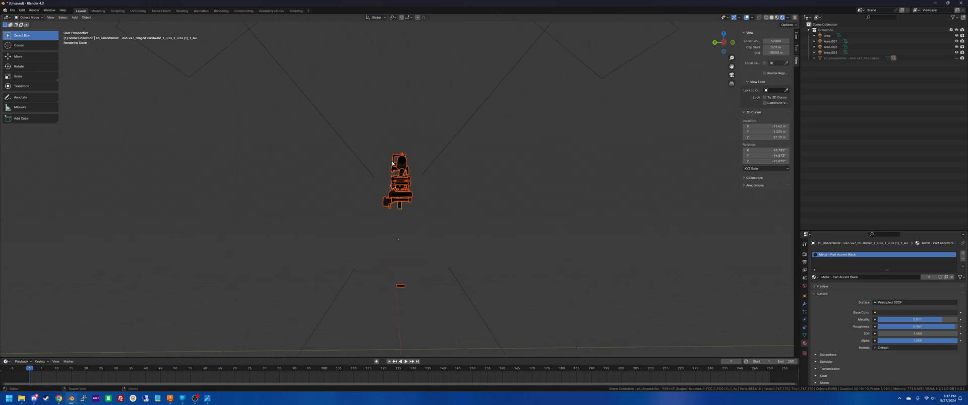
middle_click_drag(436, 162, 394, 168)
scroll(392, 168, "up", 6)
middle_click_drag(480, 221, 458, 210)
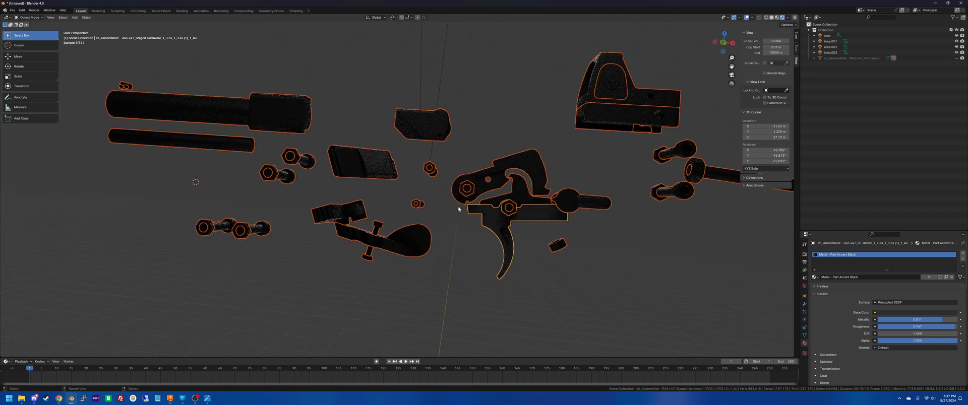
left_click(509, 241, "shift")
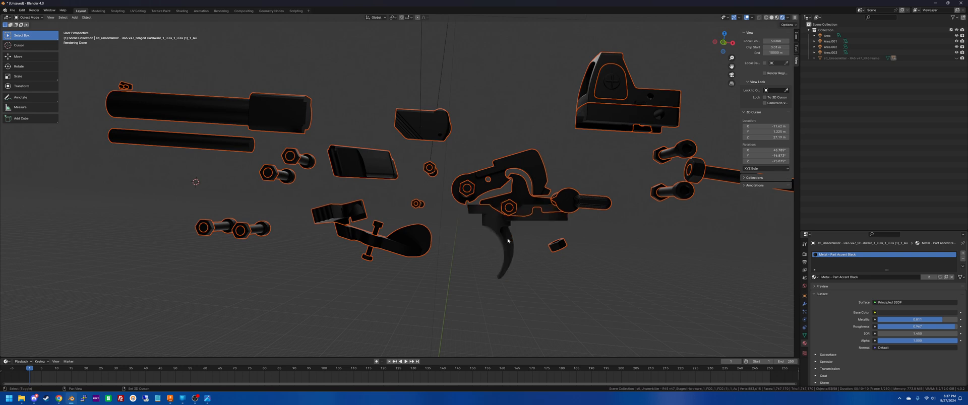
left_click(508, 241, "shift")
key("ctrl+l")
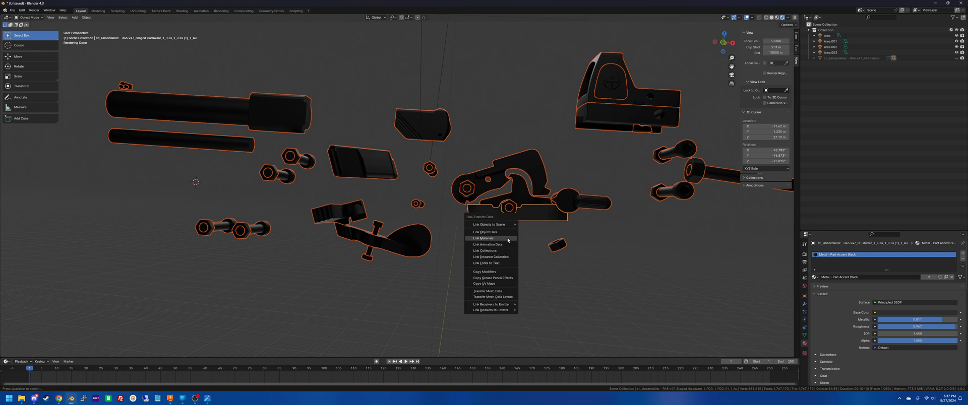
left_click(507, 237)
left_click(594, 262)
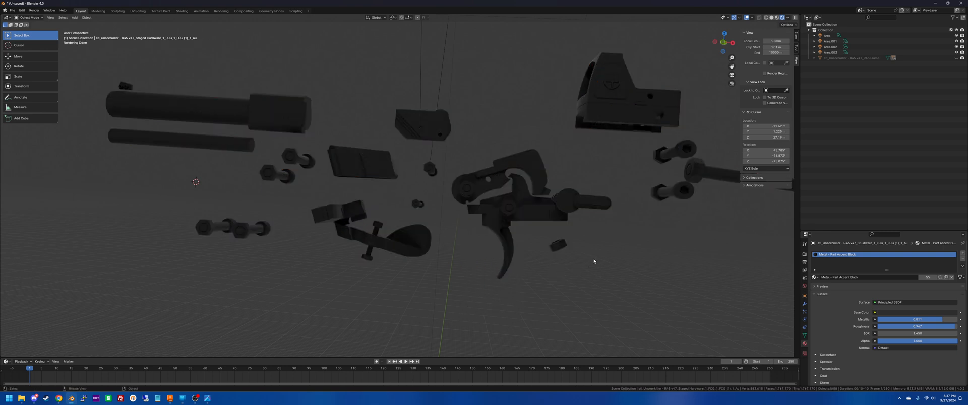
middle_click_drag(595, 260, 597, 260)
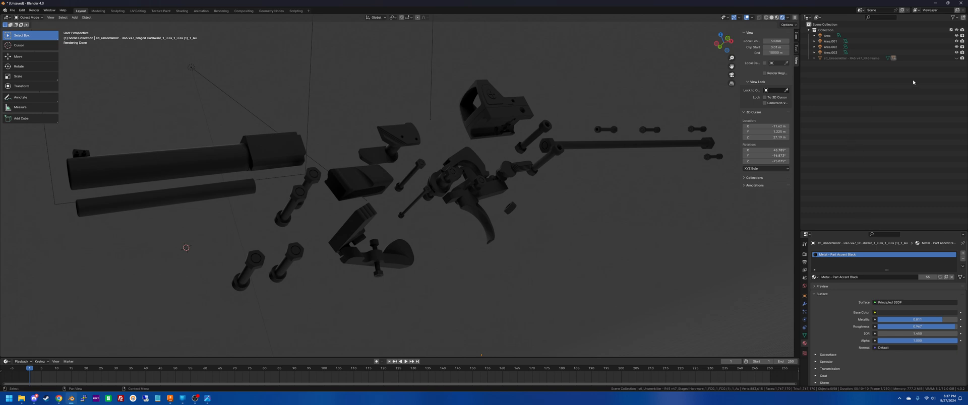
Unhide every part in the collection so the complete R45 assembly is shown.
left_click(957, 31)
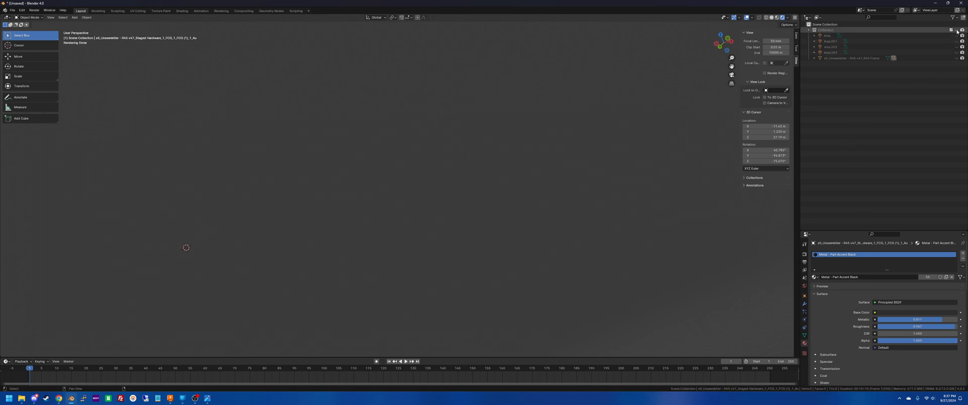
left_click(957, 30)
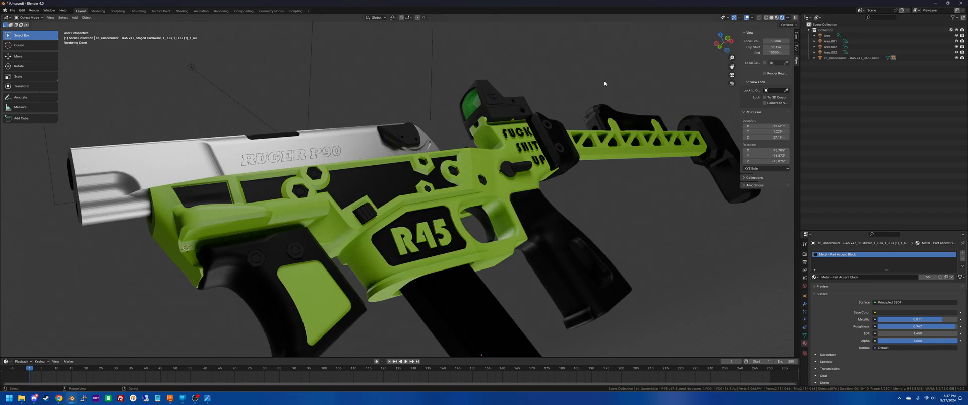
middle_click_drag(604, 83, 605, 84)
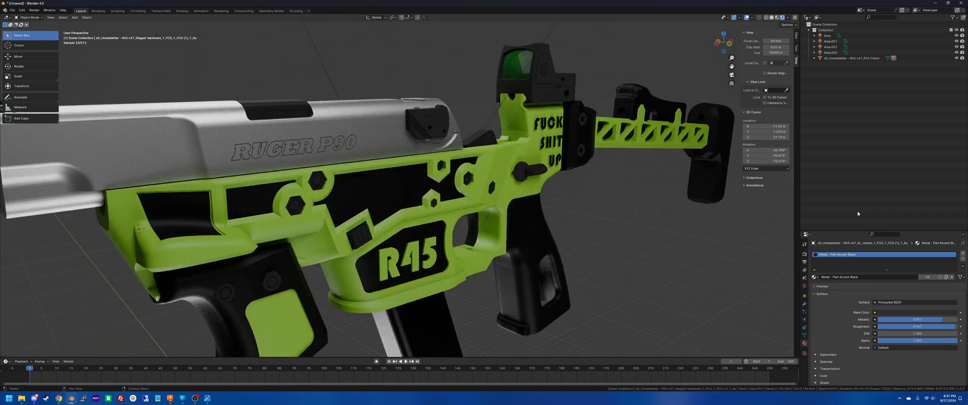
mouse_move(630, 222)
middle_mouse_down()
mouse_move(522, 231)
mouse_move(612, 223)
middle_mouse_up()
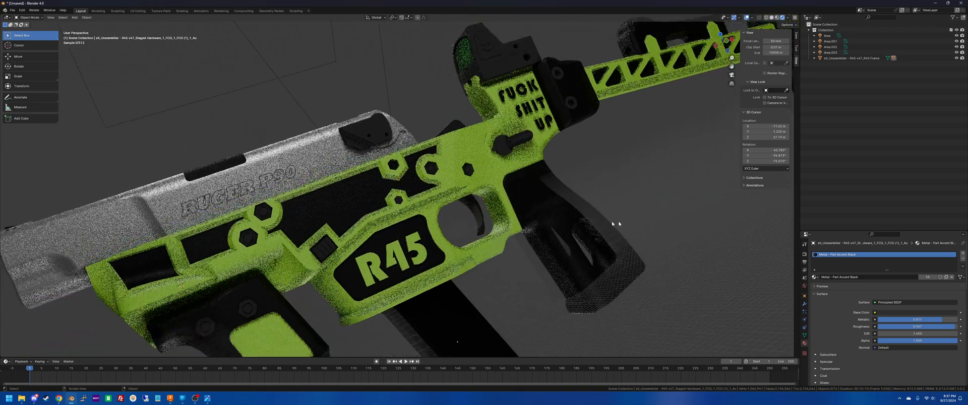
scroll(619, 224, "down", 2)
Try a bright red base color for the Metal - Part Accent Black material.
left_click(902, 313)
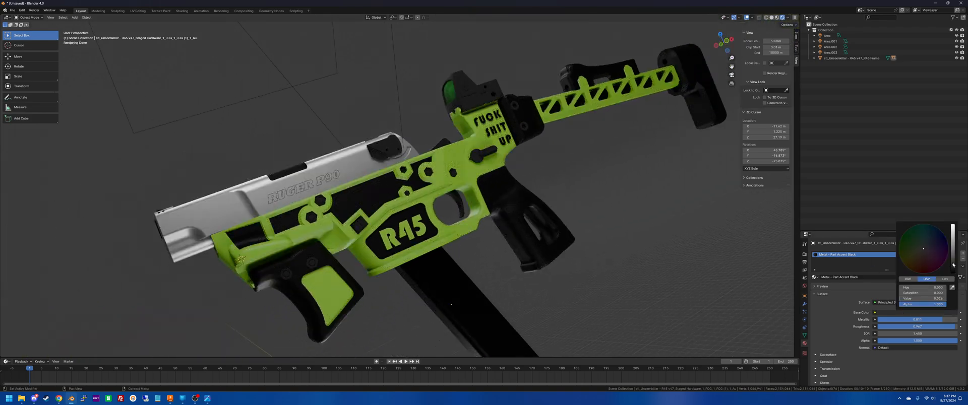
left_click_drag(952, 264, 952, 243)
left_click(923, 272)
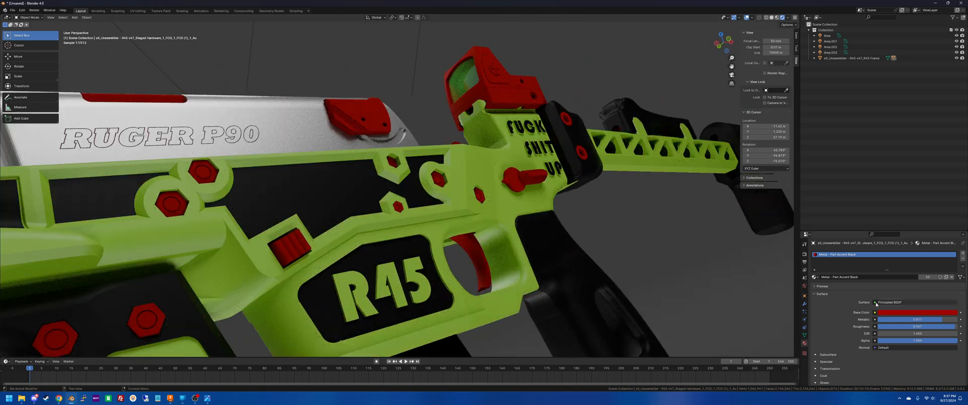
Darken the accent material's base color and set its saturation to 0 for a neutral near-black.
left_click(893, 313)
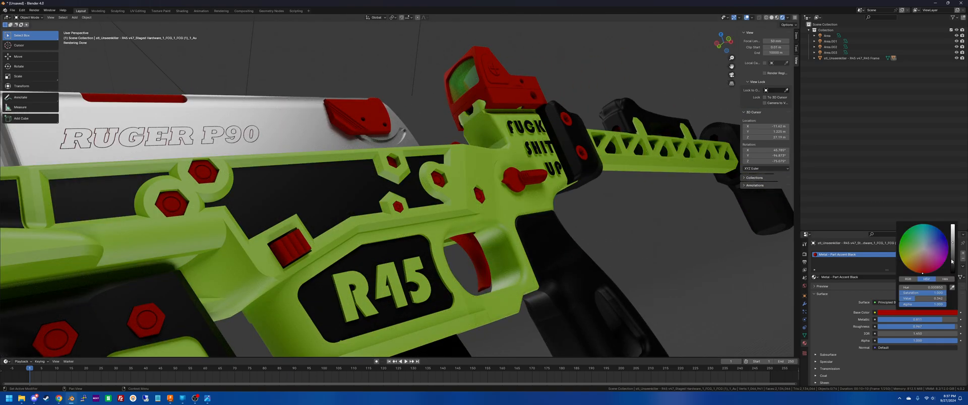
left_click_drag(951, 261, 932, 267)
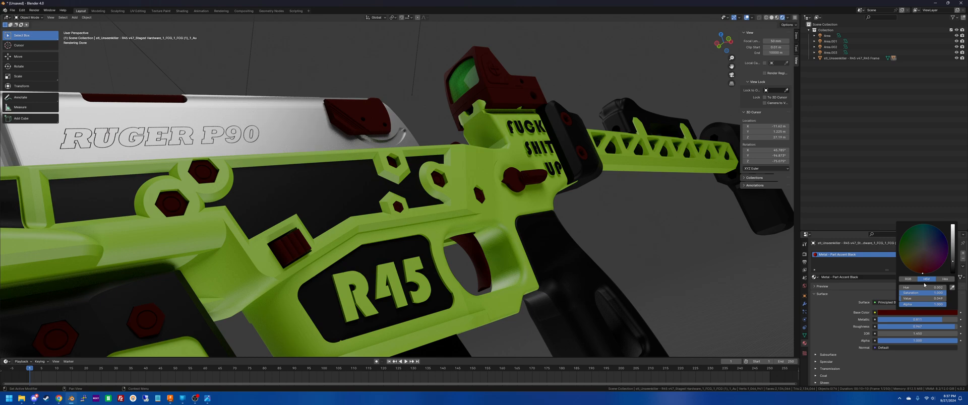
left_click_drag(925, 294, 902, 294)
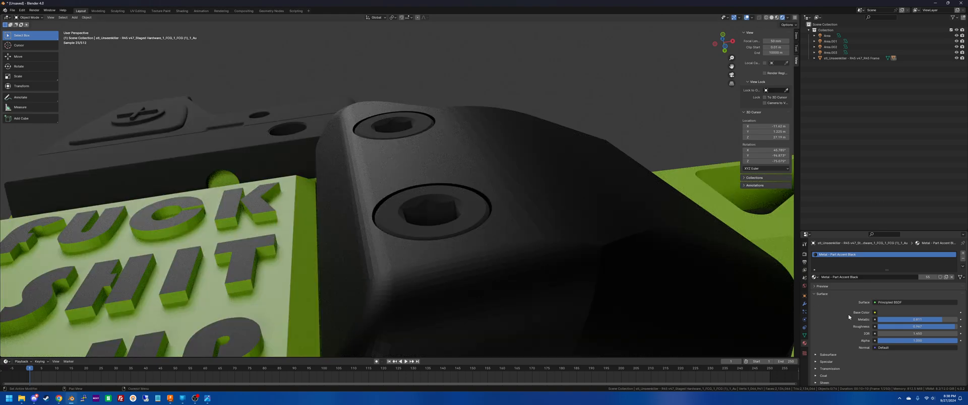
Lower the Metal - Part Accent Black material's roughness to about 0.44.
left_click_drag(921, 321, 892, 328)
scroll(579, 211, "down", 4)
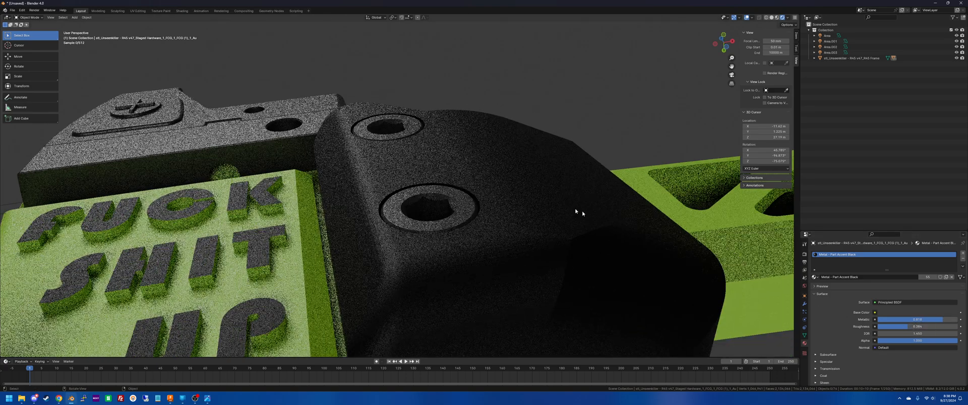
middle_click_drag(580, 212, 490, 186)
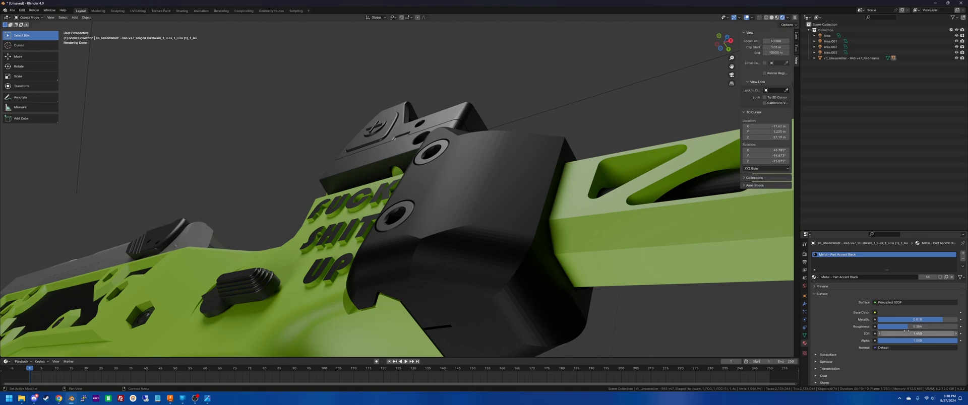
left_click_drag(908, 327, 912, 327)
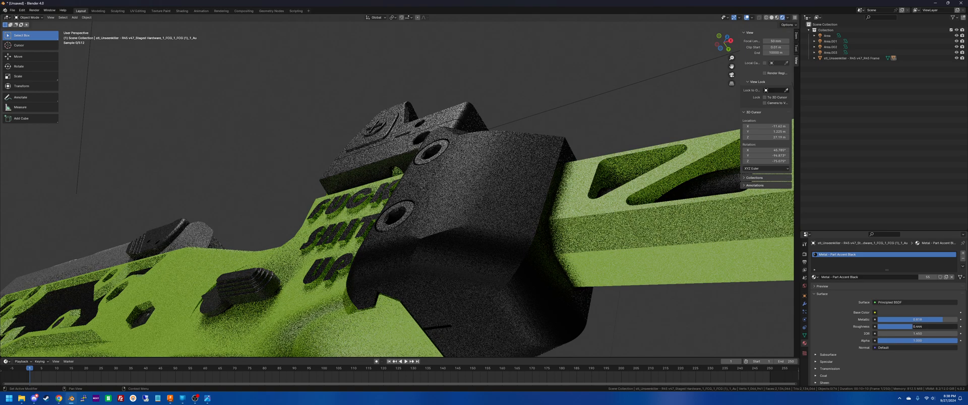
scroll(508, 192, "down", 5)
middle_click_drag(487, 193, 507, 189)
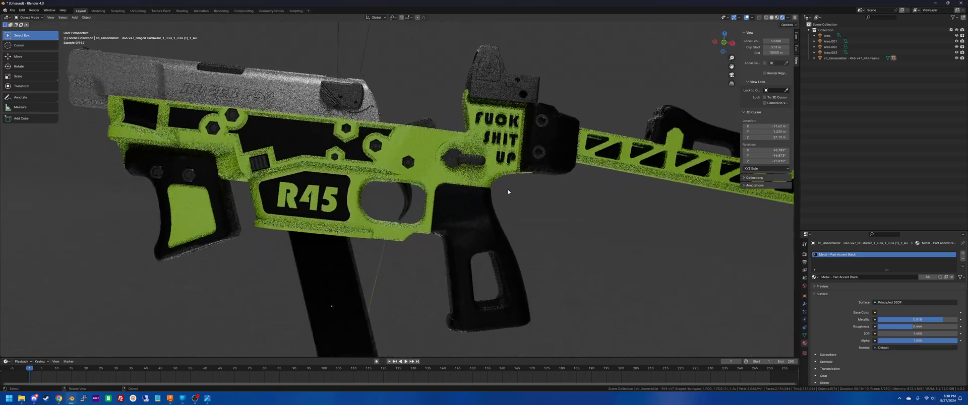
Set the rear grip's PLA - Black material to metallic about 0.14 and roughness about 0.78.
scroll(507, 189, "up", 5)
middle_click_drag(525, 152, 525, 152)
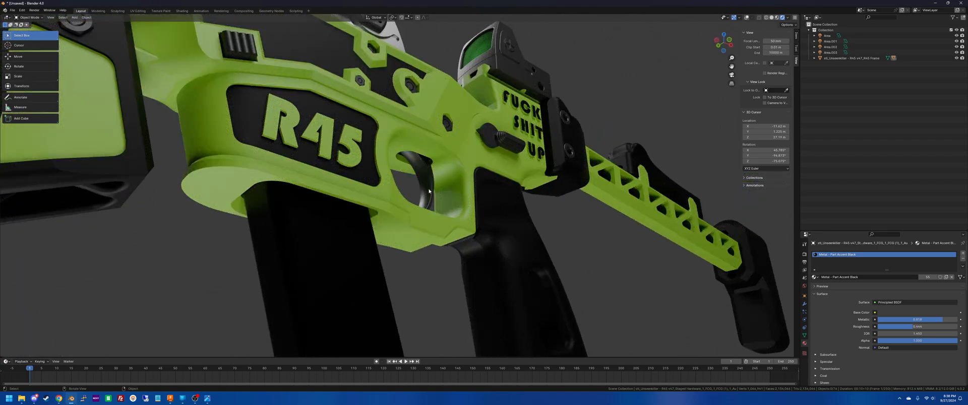
left_click(513, 234)
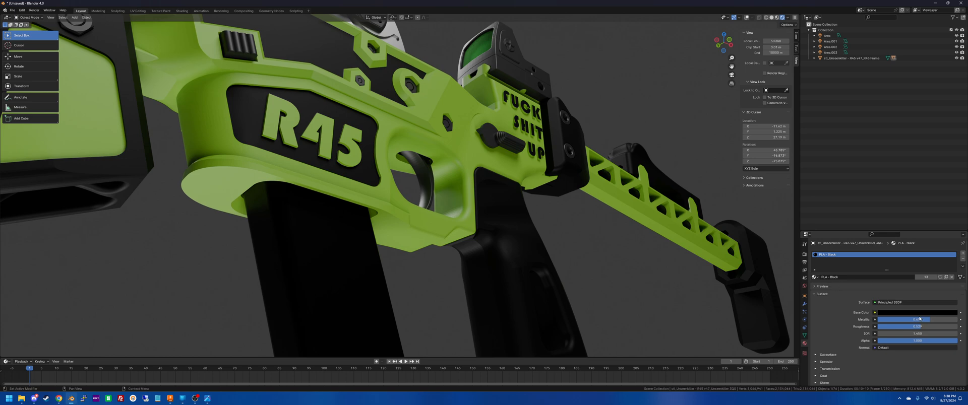
left_click_drag(918, 321, 933, 327)
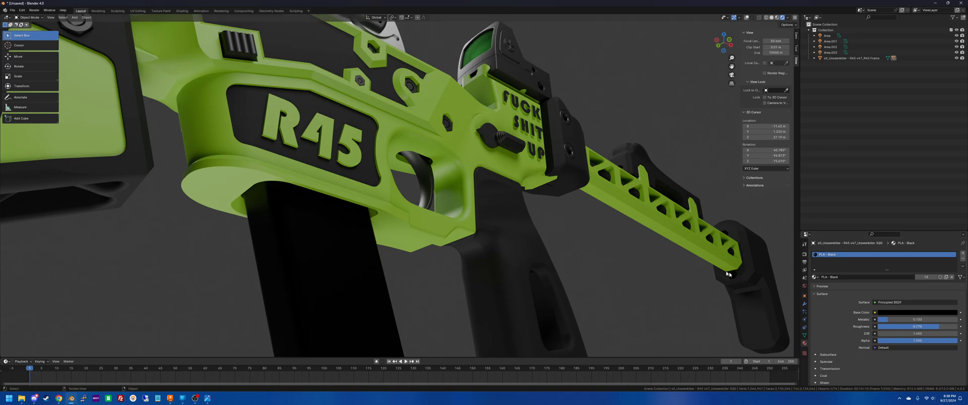
Lighten the base color of the magazine's PLA - OEM Black material and set metallic to about 0.50 and roughness to about 0.80.
scroll(618, 253, "down", 3)
middle_click_drag(727, 273, 389, 234)
left_click(617, 252)
left_click(389, 234)
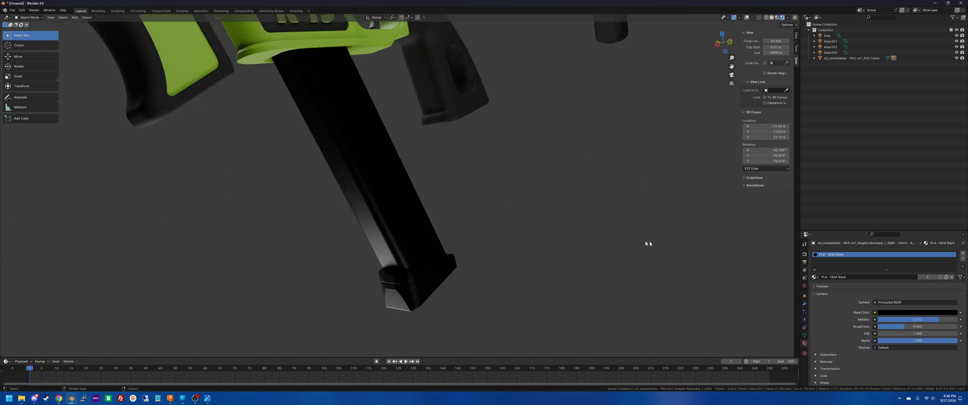
left_click(909, 313)
left_click_drag(953, 274, 952, 262)
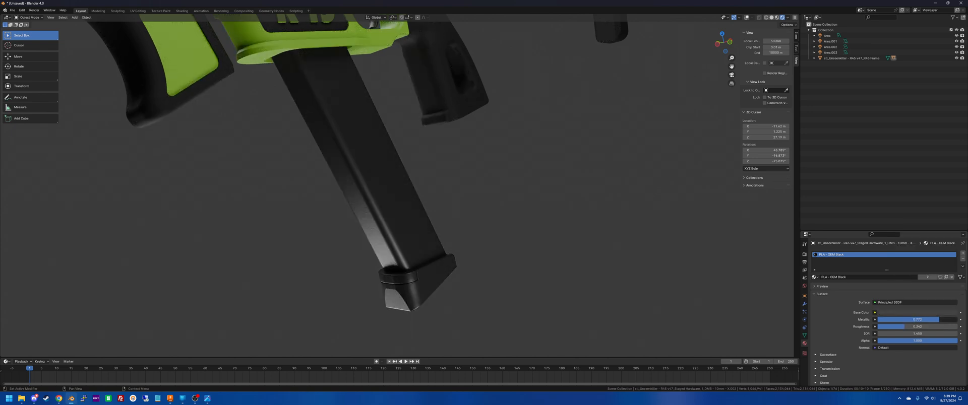
mouse_move(939, 319)
left_mouse_down()
mouse_move(921, 326)
mouse_move(938, 326)
left_mouse_up()
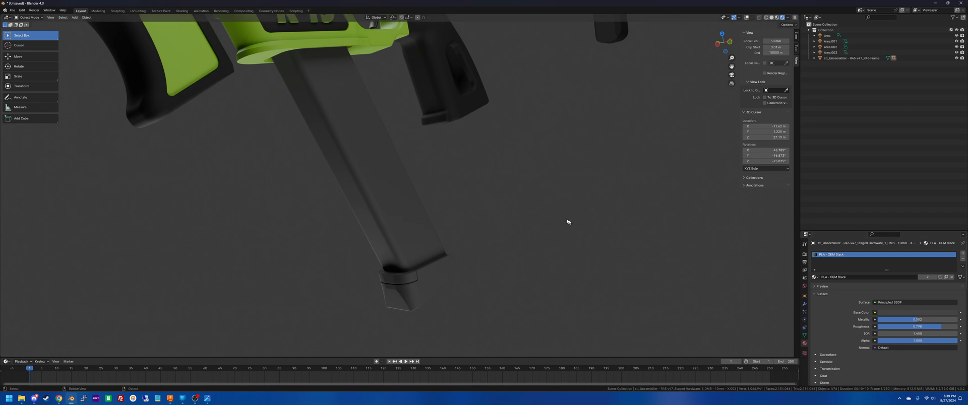
Darken the magazine material's base color to nearly black and check it against the rest of the model.
middle_click_drag(567, 221, 593, 227)
left_click(890, 312)
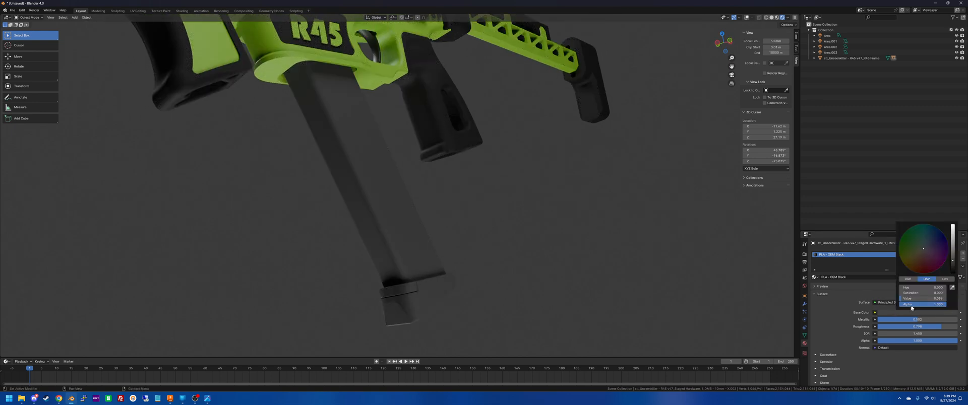
left_click_drag(952, 262, 952, 271)
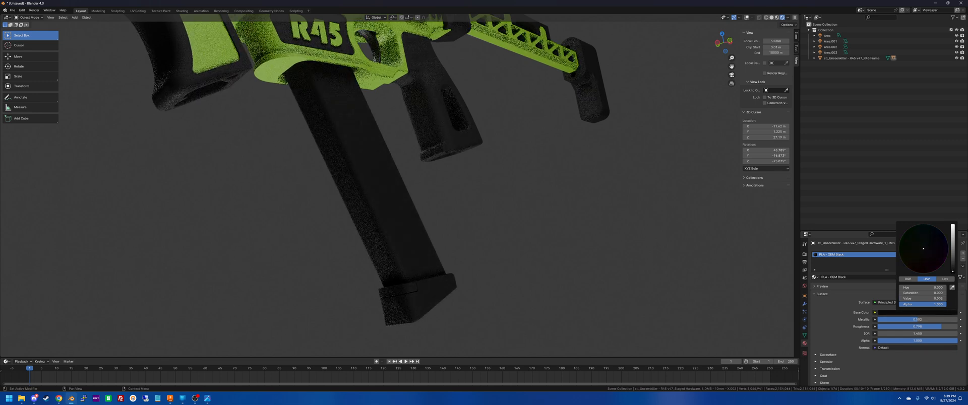
scroll(614, 211, "down", 2)
middle_click_drag(613, 210, 584, 212)
scroll(597, 210, "down", 1)
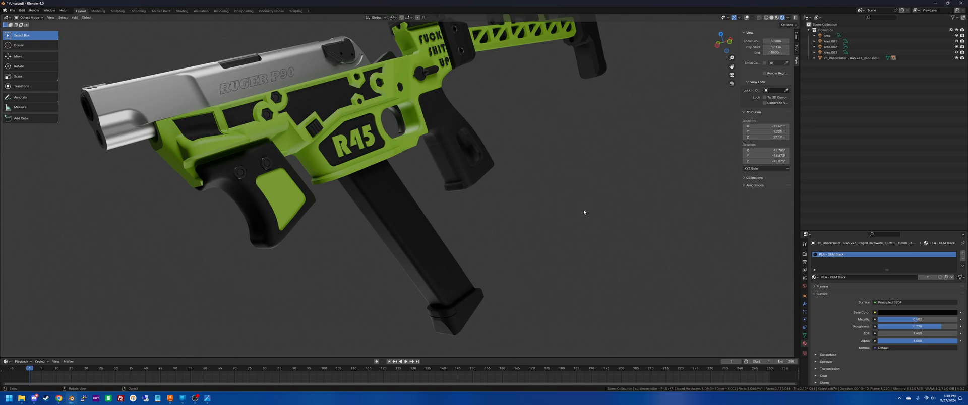
middle_click_drag(583, 212, 584, 212)
middle_click_drag(584, 212, 565, 296)
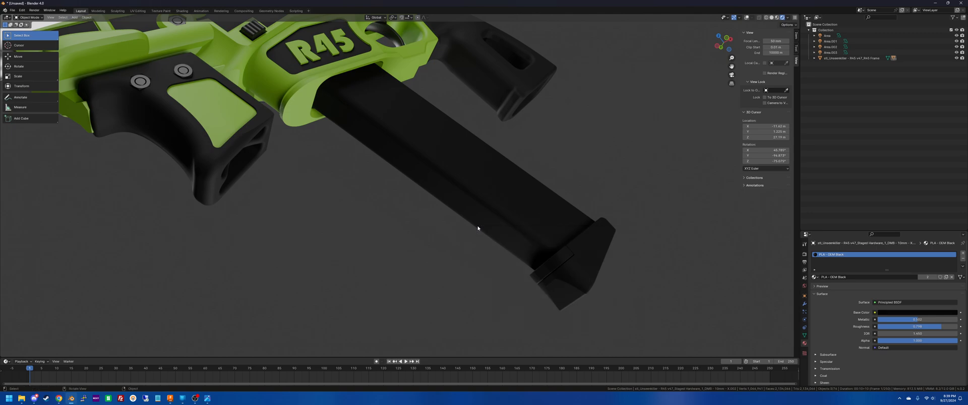
Inspect the model from several angles and darken the world background color to nearly black.
middle_click_drag(615, 181, 609, 176)
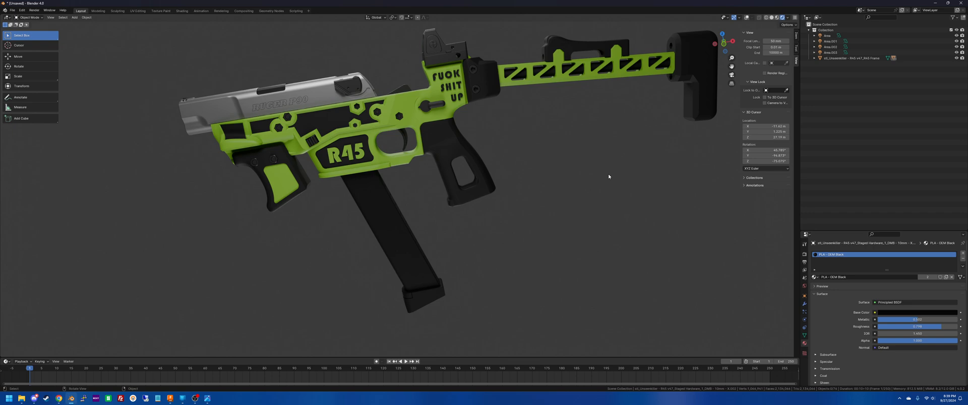
middle_click_drag(588, 162, 583, 161)
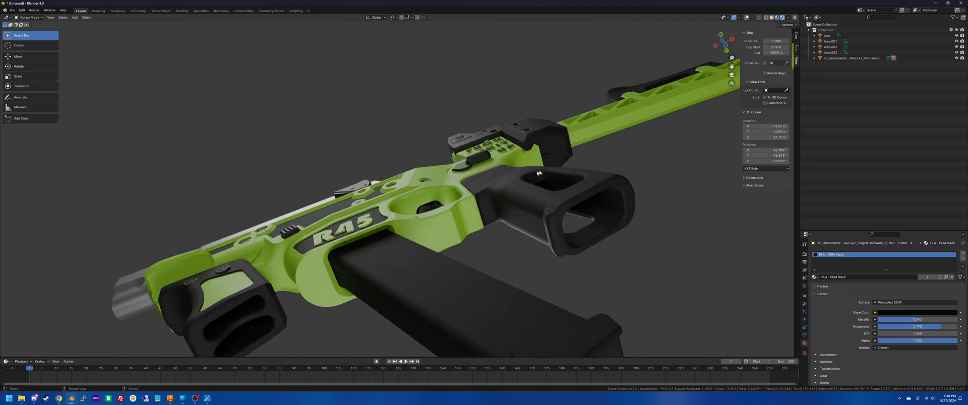
middle_click_drag(384, 209, 384, 210)
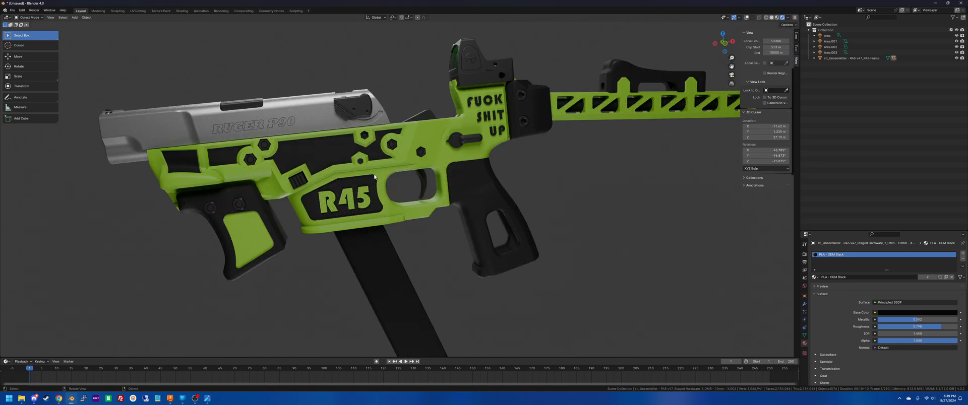
middle_click_drag(374, 176, 338, 171)
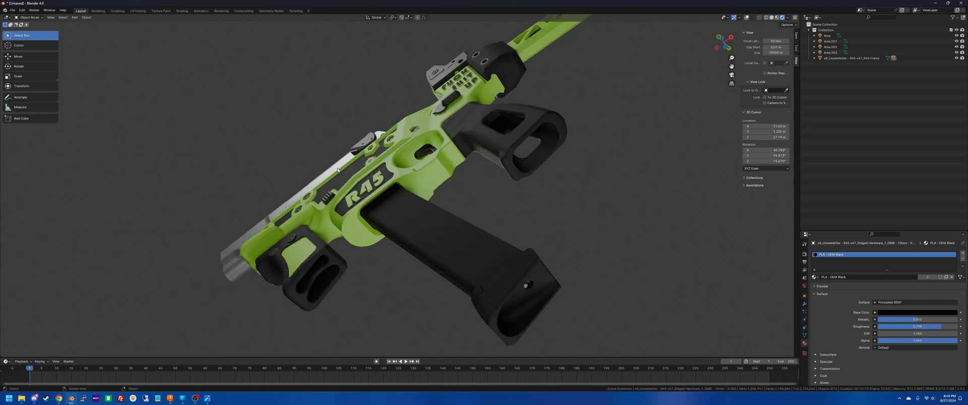
left_click(805, 286)
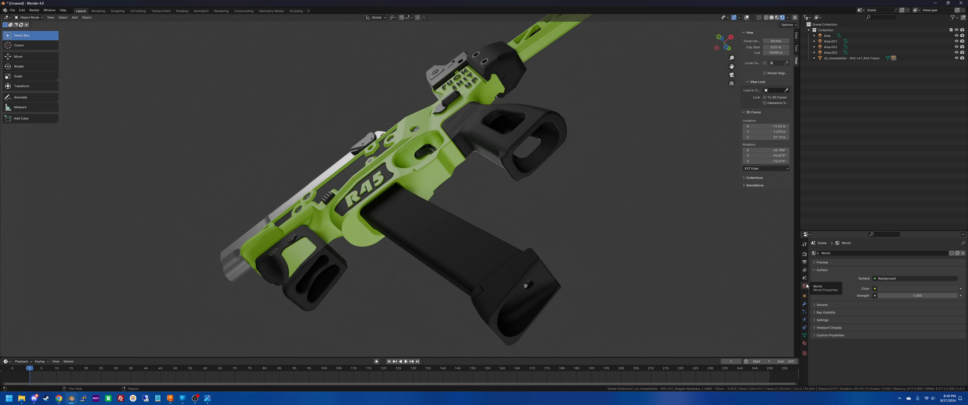
left_click(894, 290)
left_click_drag(951, 242, 952, 244)
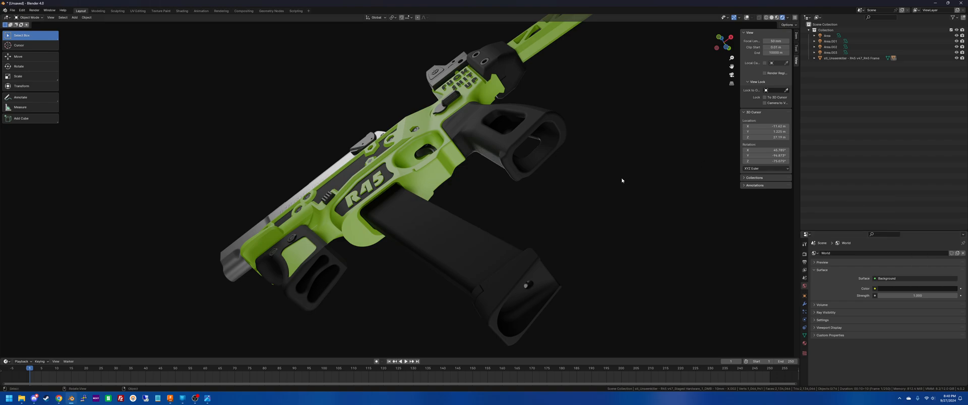
Turn on the viewport overlays and rotate the R45 model in the back orthographic view so its muzzle points diagonally down.
middle_click_drag(622, 181, 621, 181)
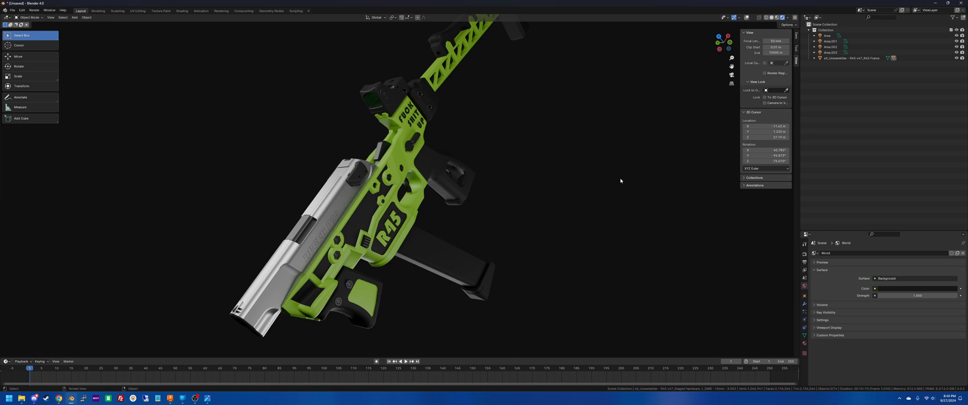
scroll(615, 179, "down", 3)
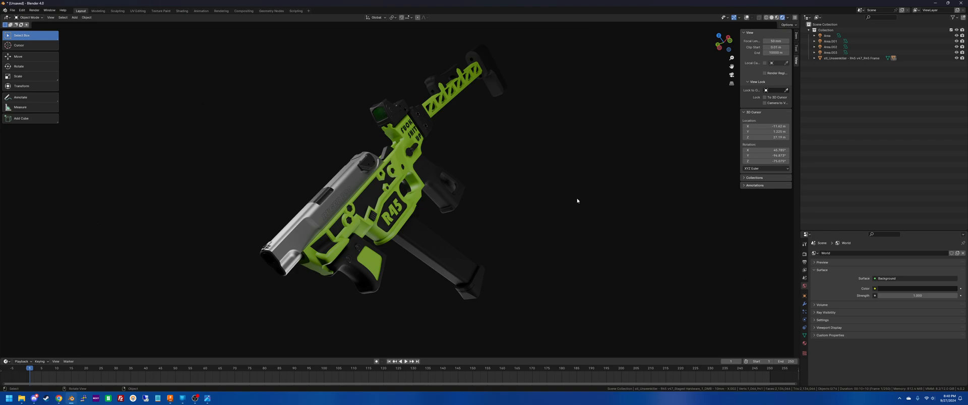
middle_click_drag(499, 173, 683, 67)
scroll(664, 73, "down", 4)
left_click(747, 17)
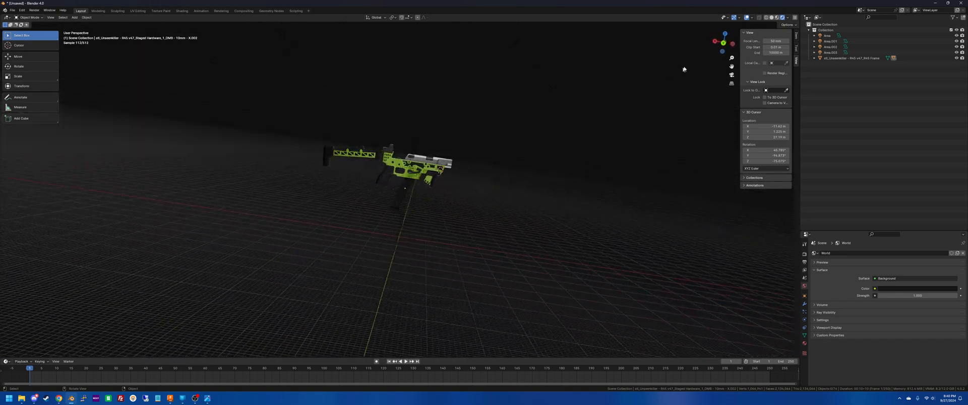
left_click(723, 43)
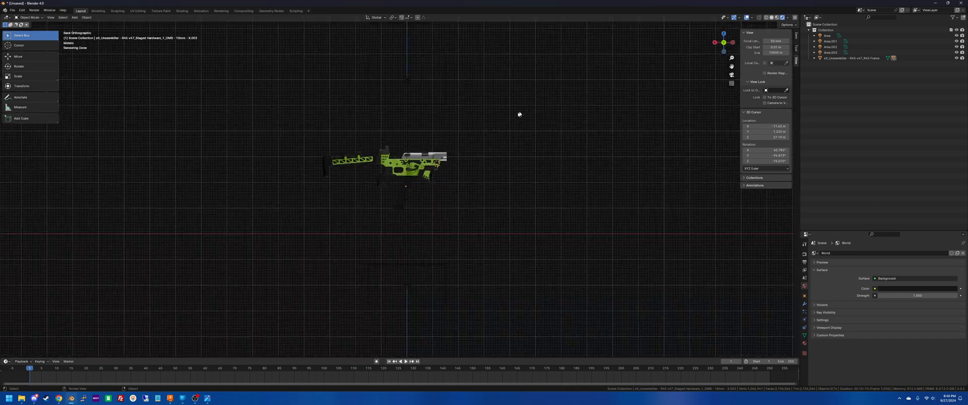
left_click(422, 164)
key("r")
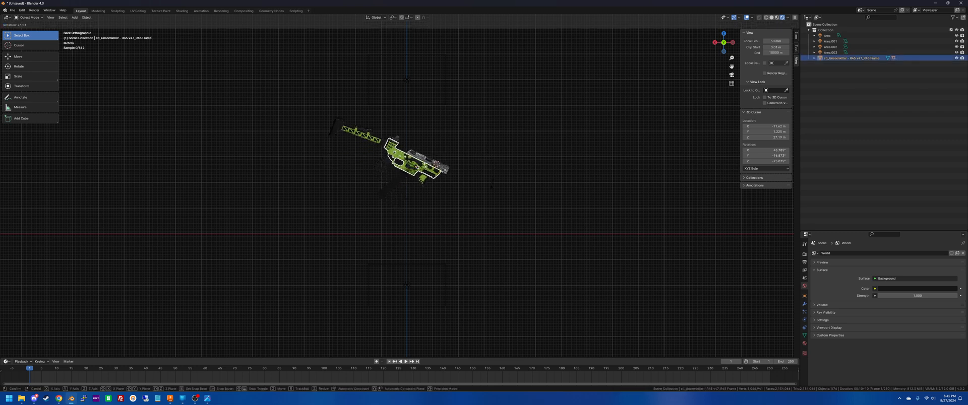
left_click(482, 213)
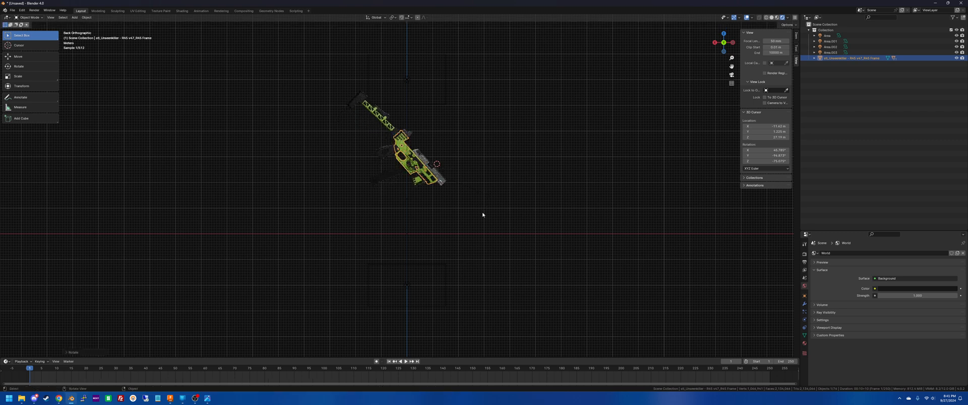
Tilt the model slightly clockwise in the left orthographic view and move it a little down and to the left.
left_click(732, 43)
scroll(397, 143, "up", 5)
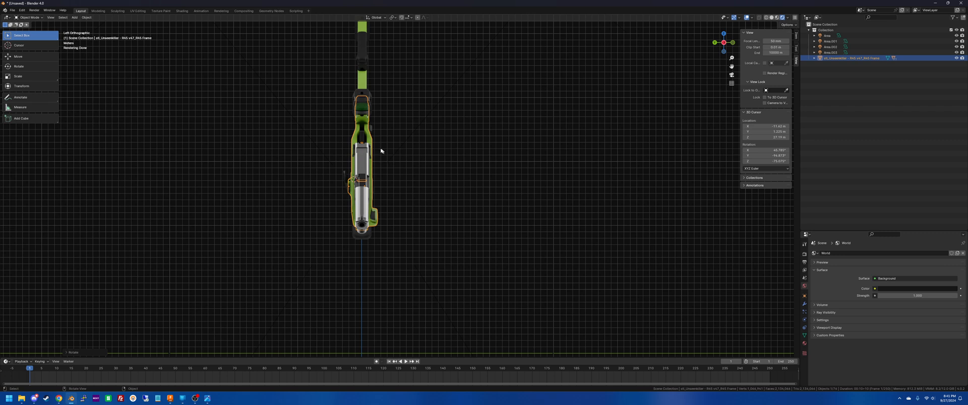
key("r")
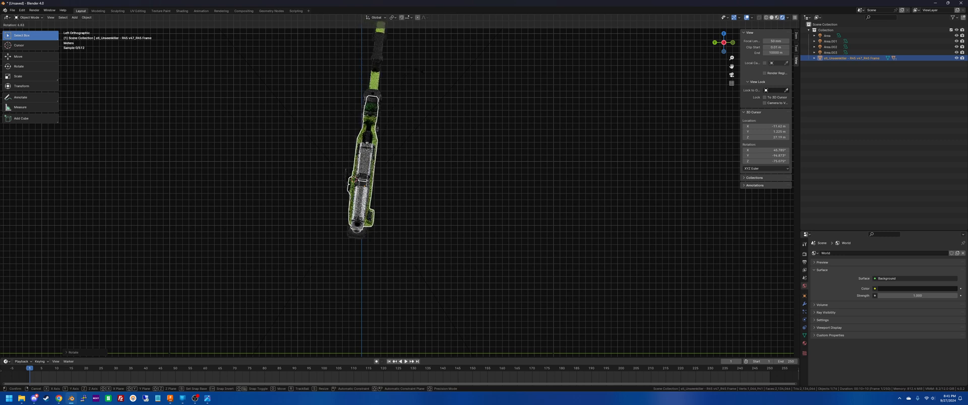
left_click(419, 95)
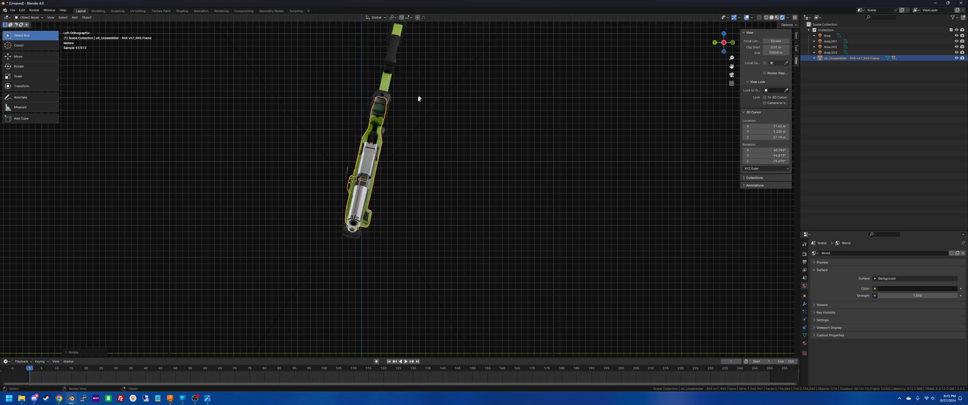
key("g")
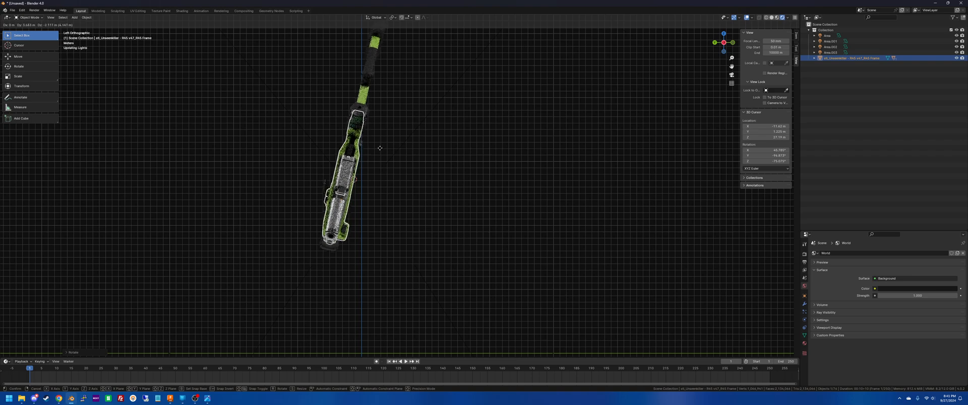
left_click(378, 153)
middle_click_drag(377, 152, 424, 175)
scroll(424, 175, "down", 4)
scroll(431, 193, "up", 9)
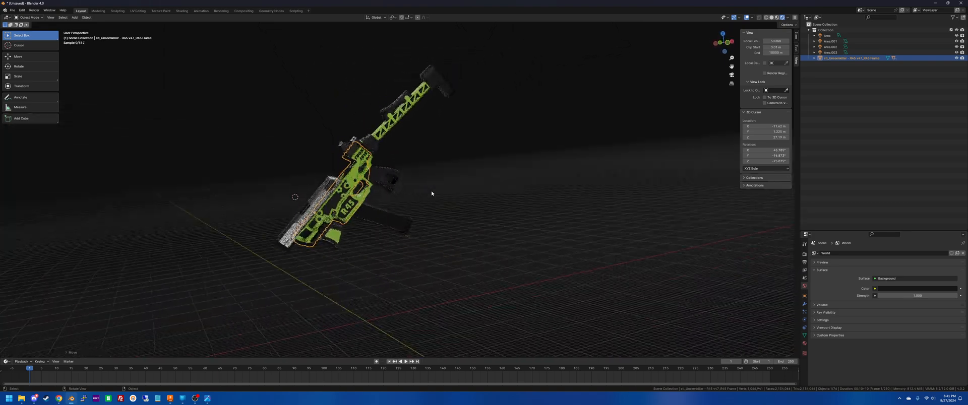
Open the Windows Calculator, compute 20 × 30, and return to Blender.
key("super")
type("calc")
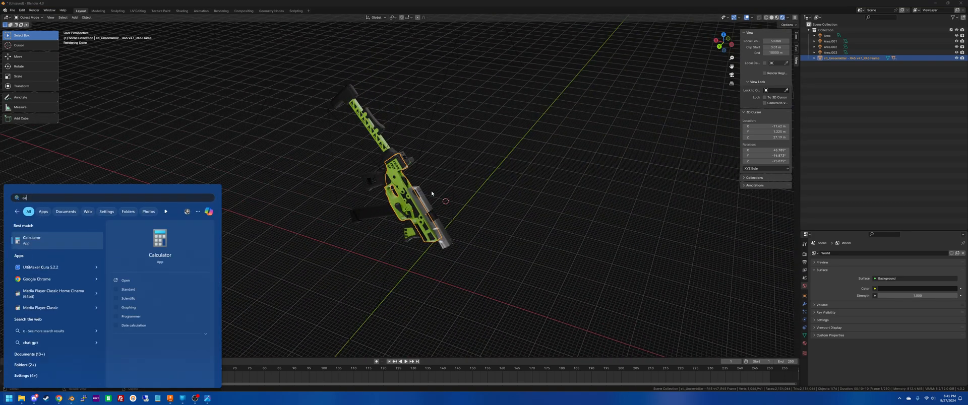
key("Return")
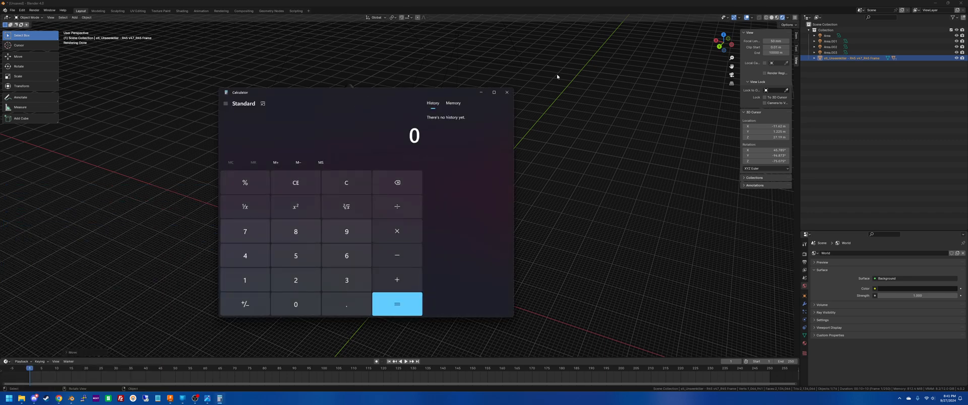
left_click_drag(403, 94, 536, 78)
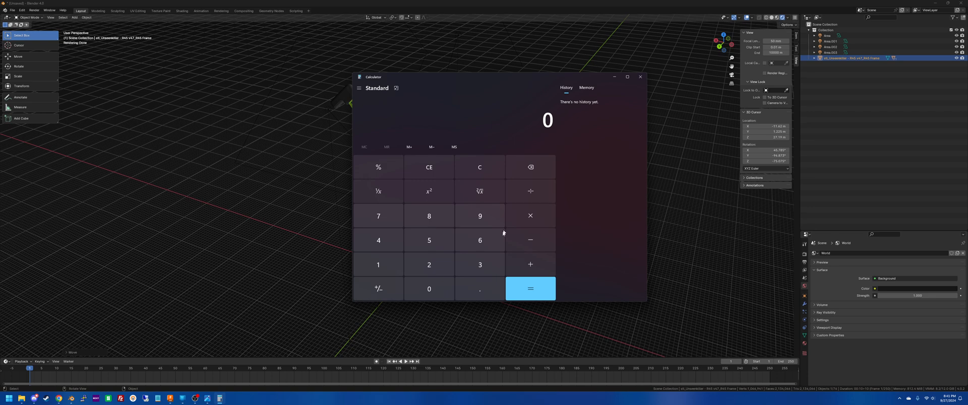
left_click(429, 264)
left_click(429, 286)
left_click(530, 215)
left_click(480, 265)
left_click(429, 289)
left_click(530, 294)
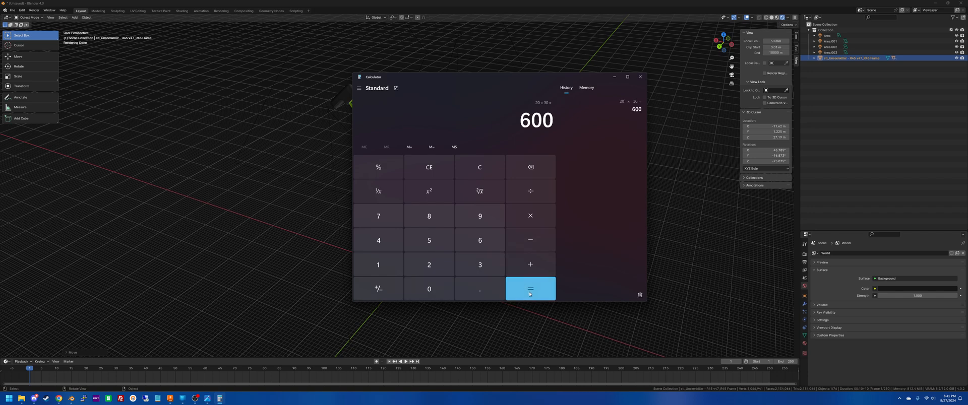
left_click(665, 238)
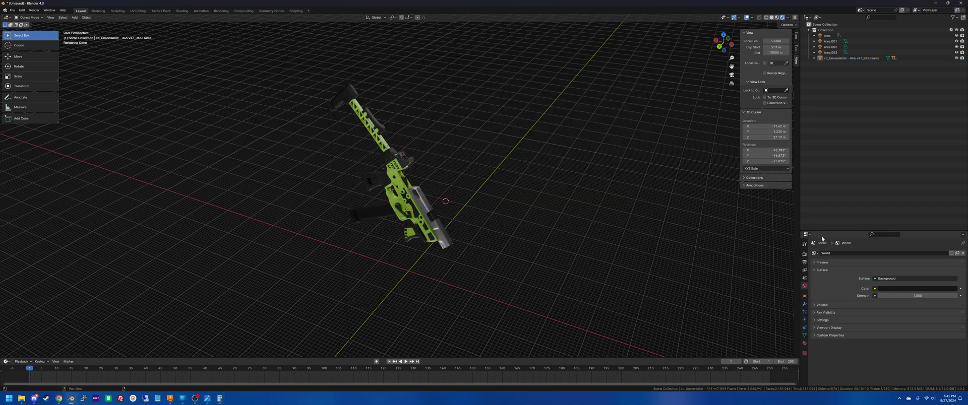
Display the scene's output settings and add a camera to the scene.
left_click(805, 262)
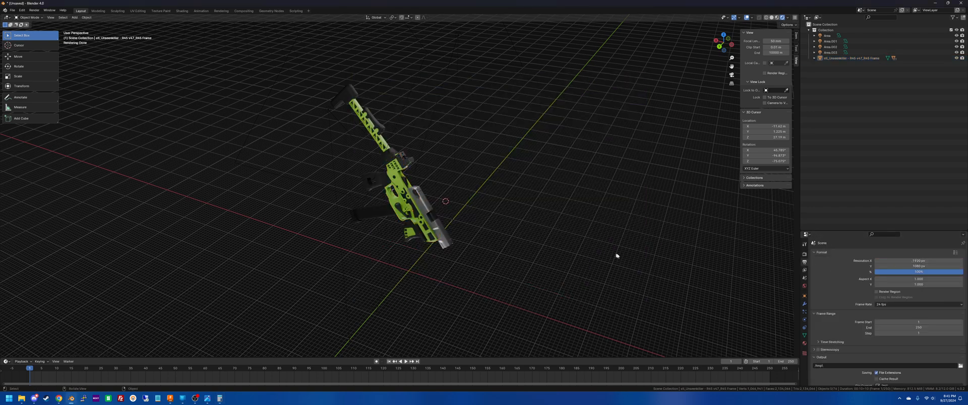
middle_click_drag(559, 241, 522, 224)
scroll(523, 224, "down", 4)
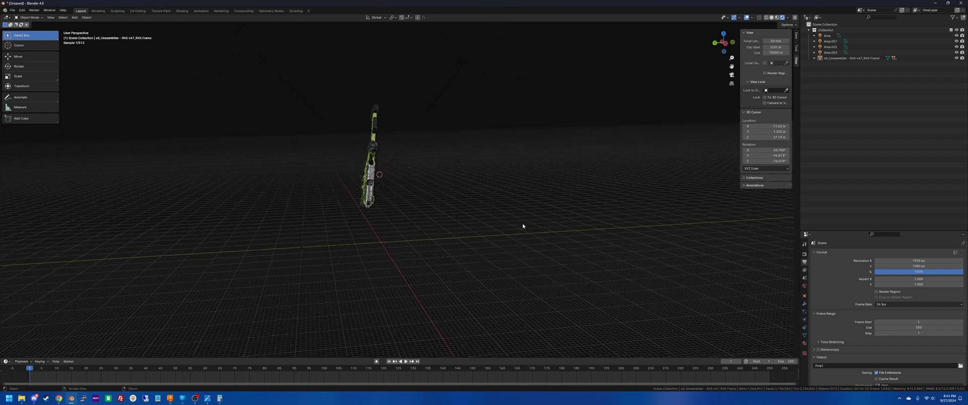
scroll(522, 226, "down", 2)
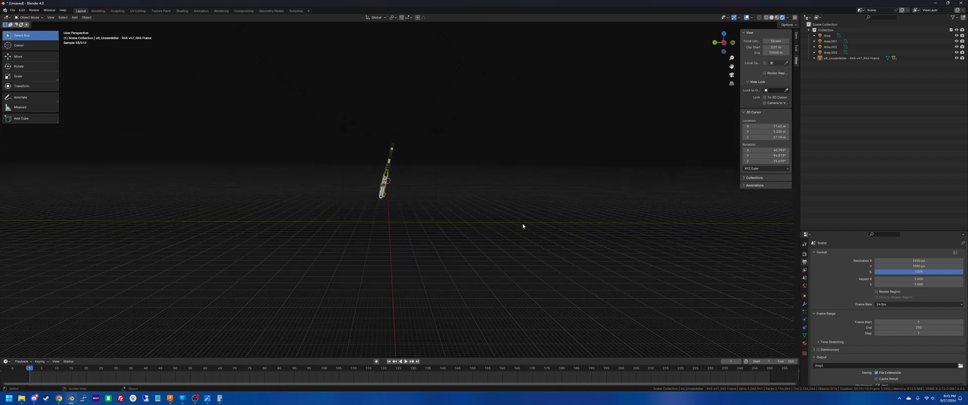
scroll(522, 225, "up", 3)
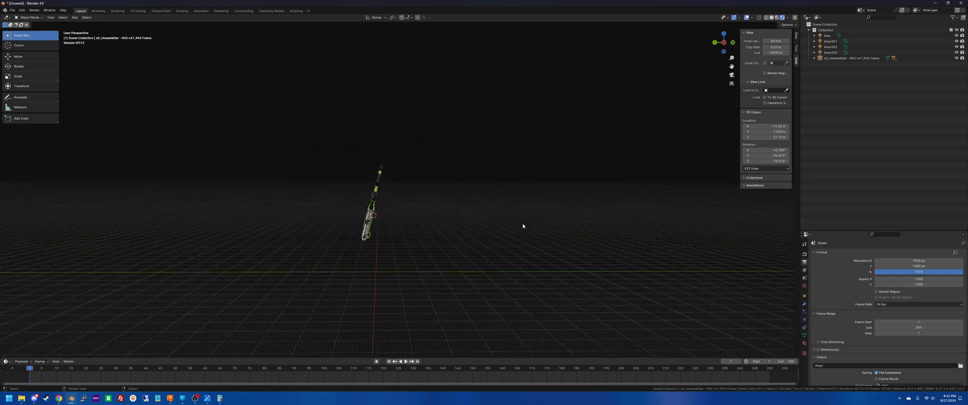
middle_click_drag(522, 225, 526, 224)
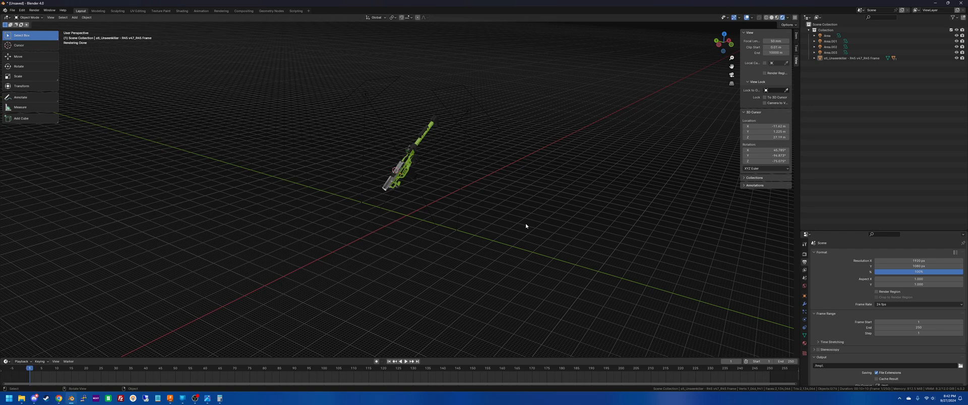
key("shift+a")
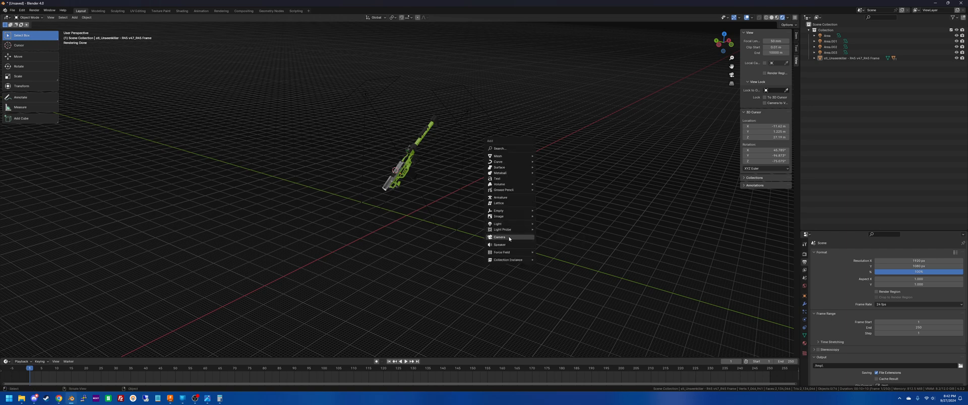
left_click(509, 238)
Move the new camera well out in front of the model's muzzle in the front orthographic view and deselect it.
scroll(509, 236, "up", 3)
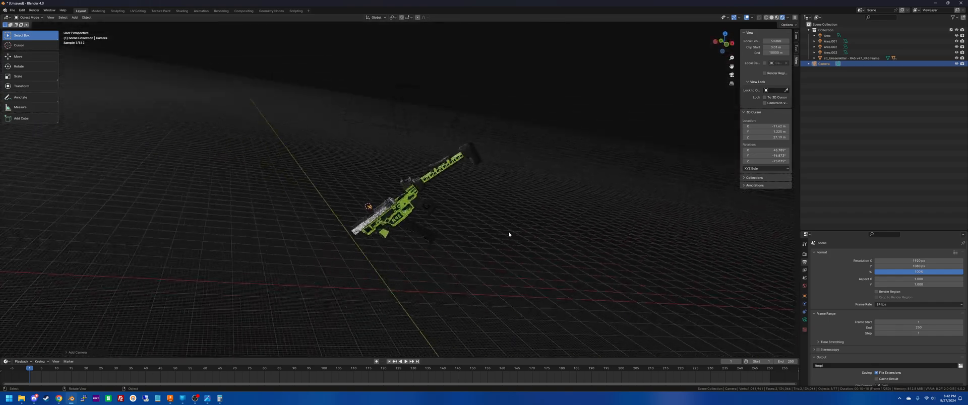
scroll(509, 234, "up", 5)
scroll(538, 207, "down", 8)
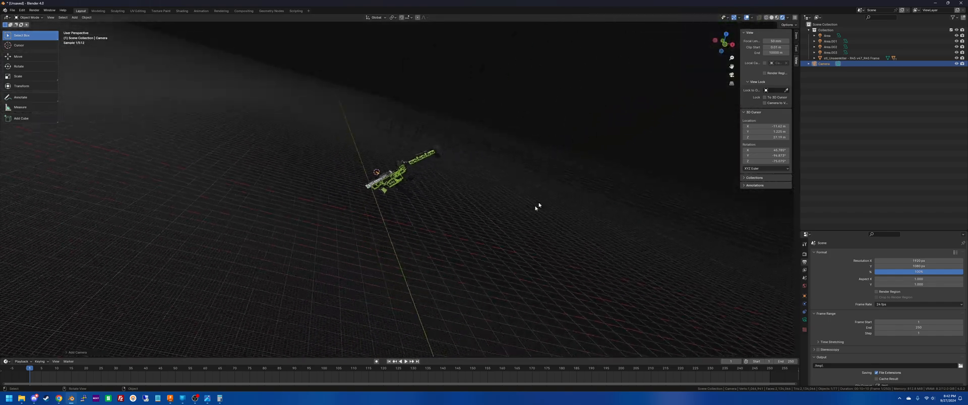
middle_click_drag(538, 206, 723, 44)
left_click(724, 44)
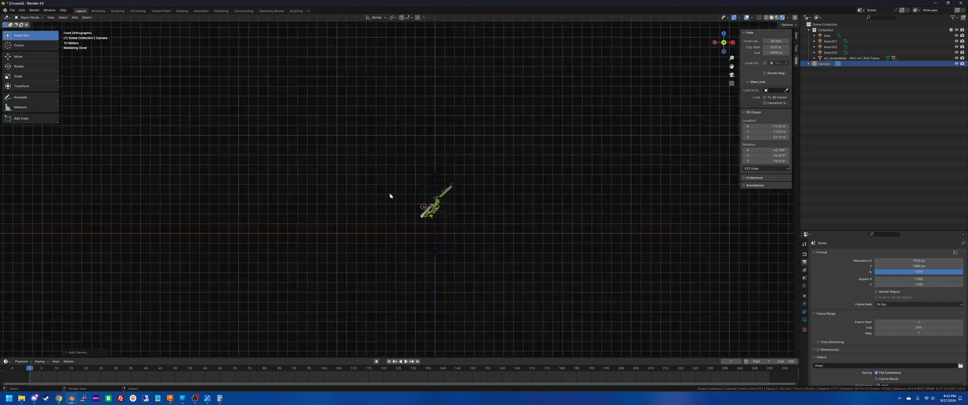
key("g")
left_click(331, 211)
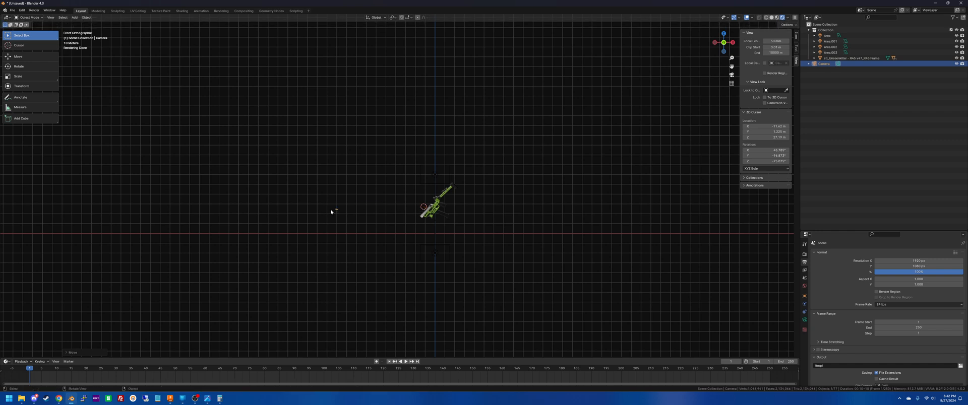
left_click(370, 228)
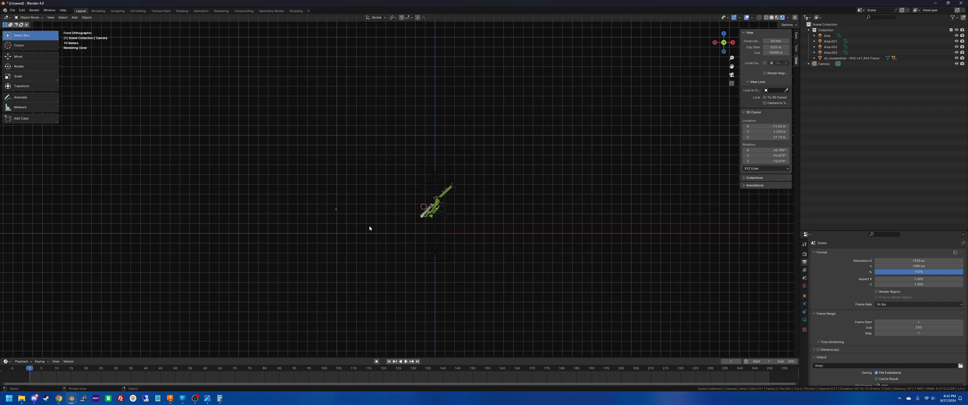
Look through the scene camera and fly it in front of the model until the whole R45 sits inside the frame.
key("KP_0")
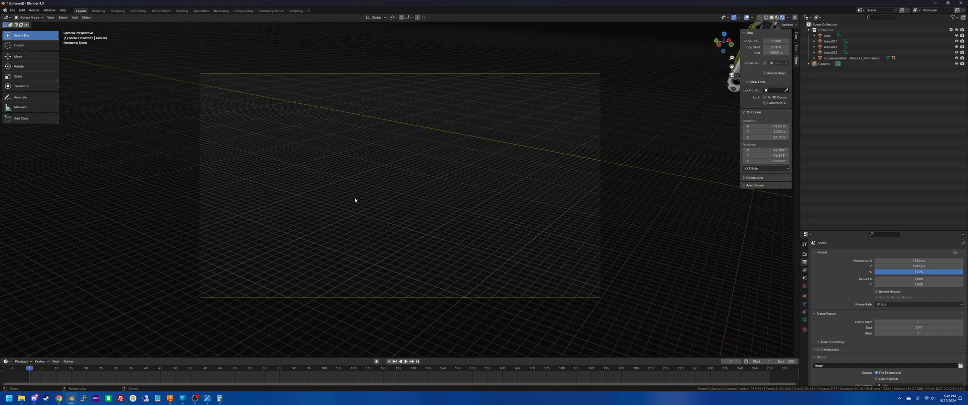
key("shift")
key("shift+grave")
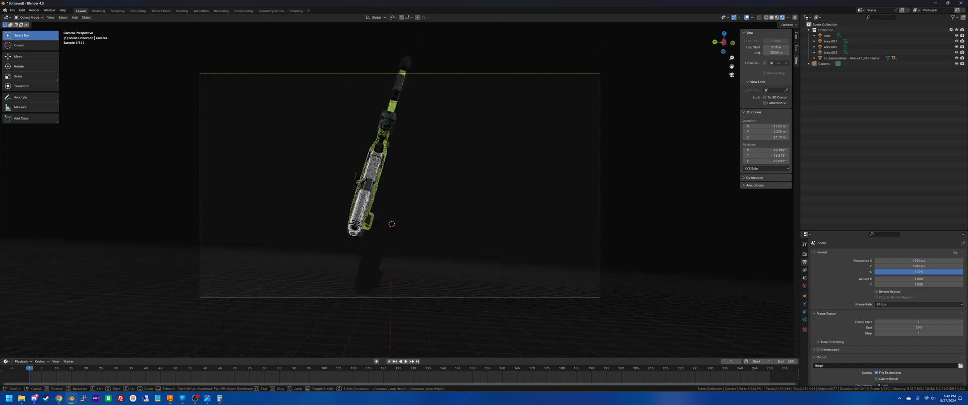
left_click(352, 201)
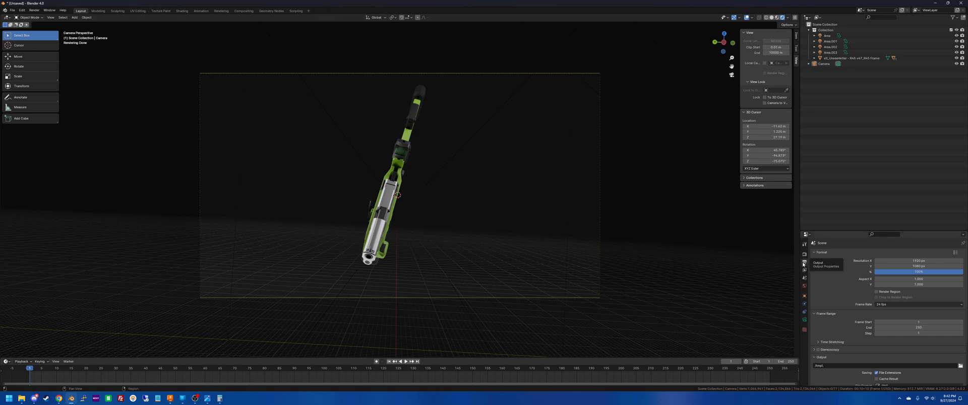
Set the output resolution to a portrait format of 1080 px in X and 1920 px in Y.
left_click(932, 262)
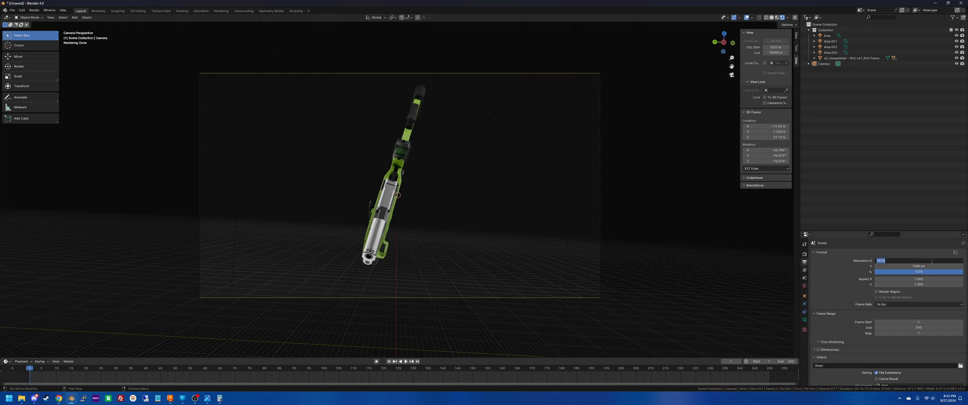
type("1080")
key("Tab")
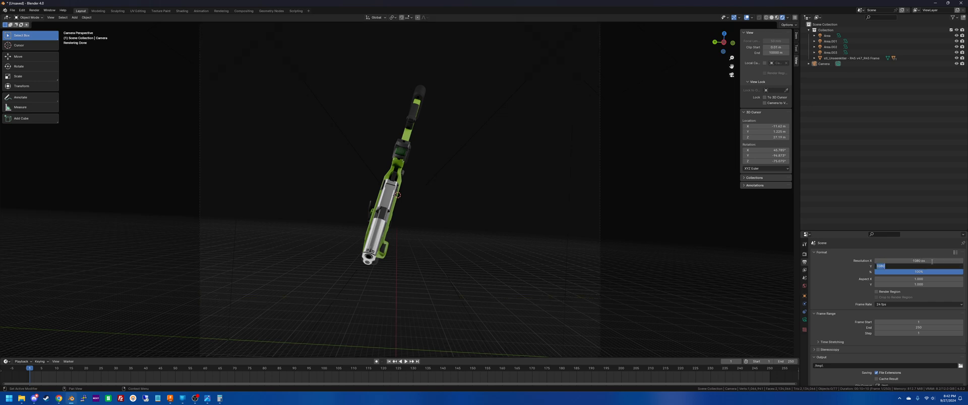
type("1")
key("Return")
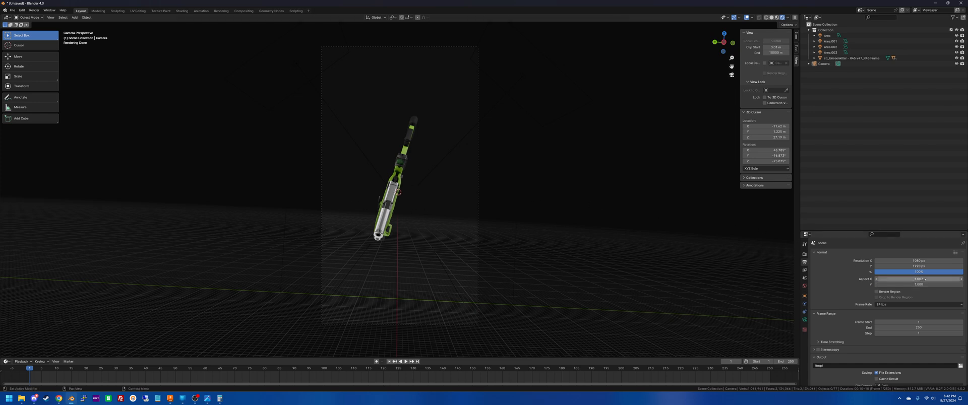
Square up the camera by setting its rotation to 90° in X, 0° in Y and -90° in Z.
left_click(477, 191)
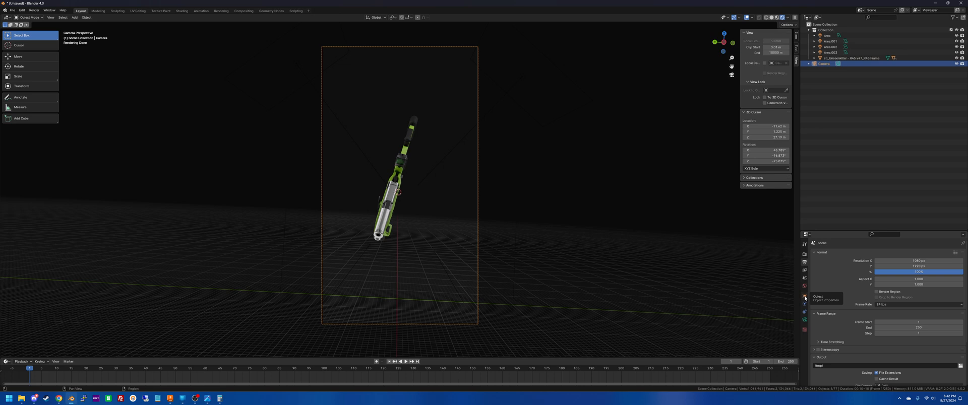
left_click(805, 297)
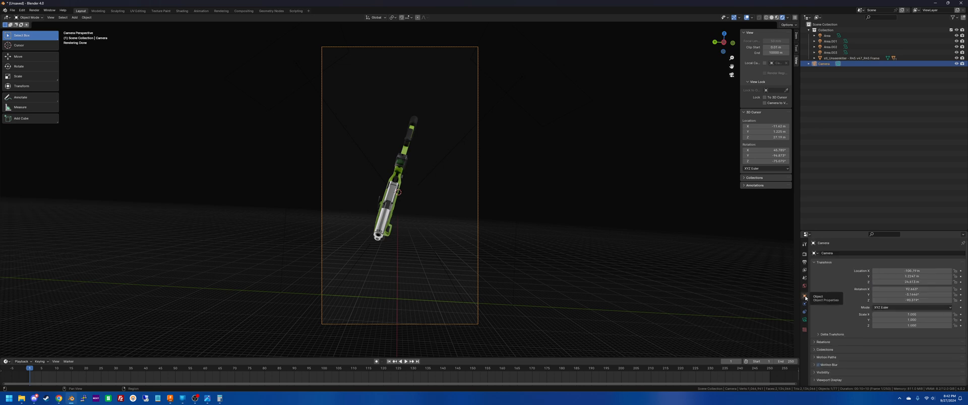
left_click(911, 289)
type("90")
key("Return")
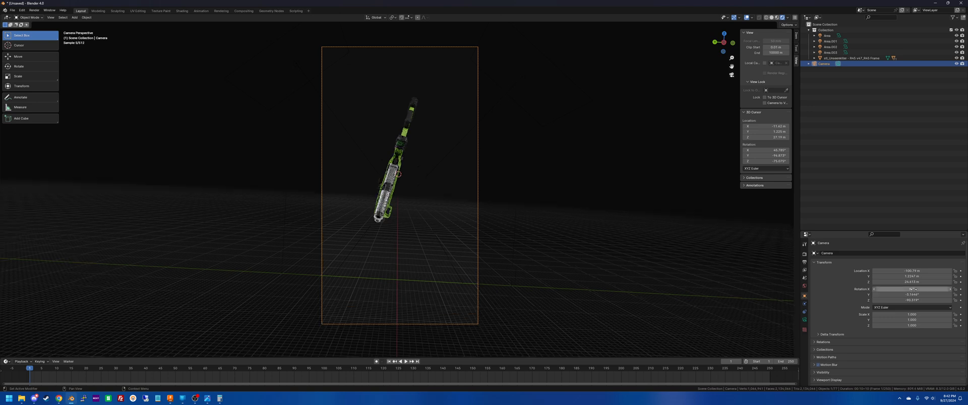
left_click(922, 294)
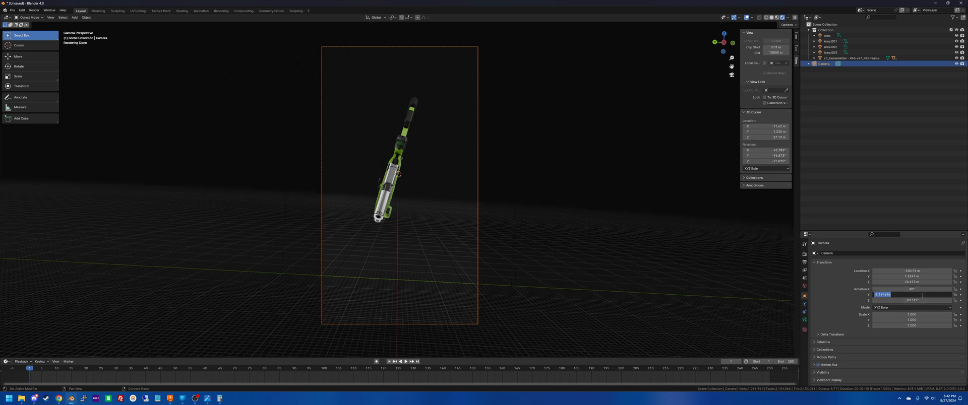
type("0")
key("Return")
left_click(944, 300)
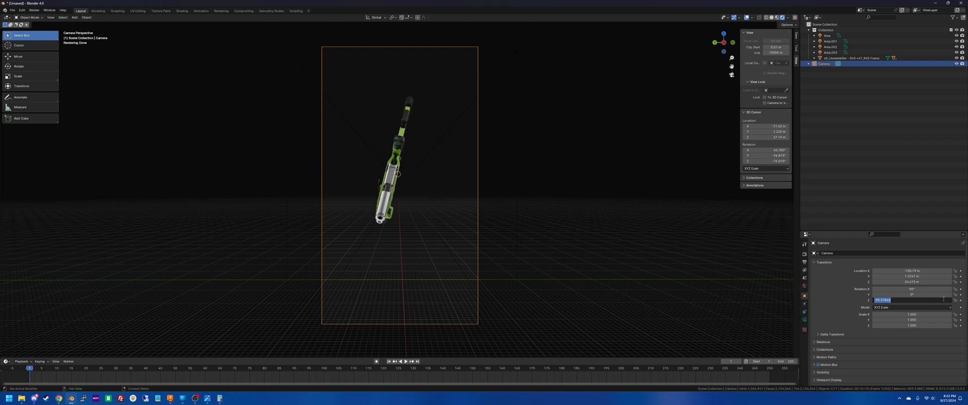
type("-90")
key("Return")
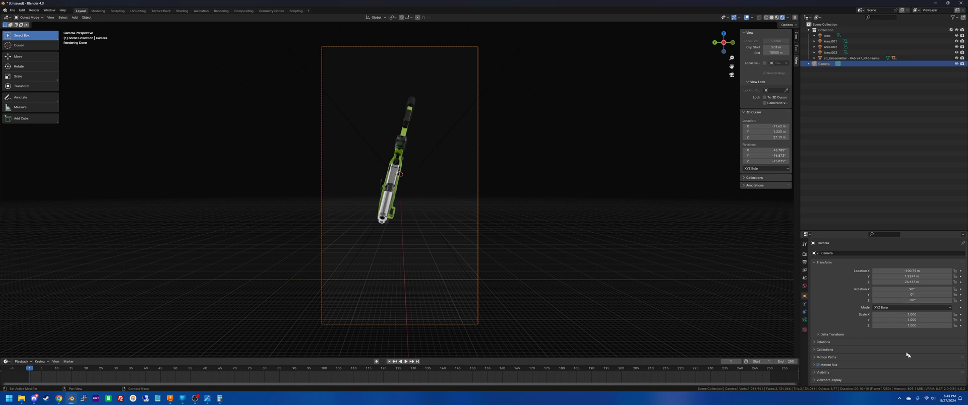
Set the animation's end frame to 600, matching the calculator result, and show the full frame range in the timeline.
left_click(790, 362)
key("alt+Tab")
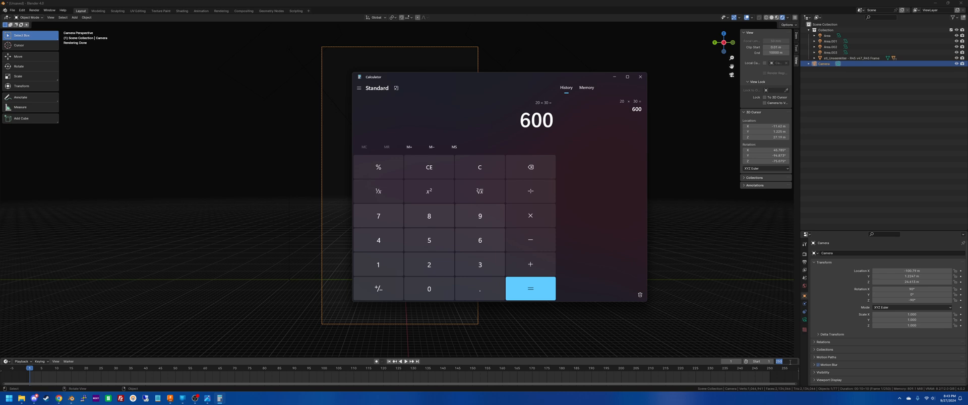
key("alt+Tab")
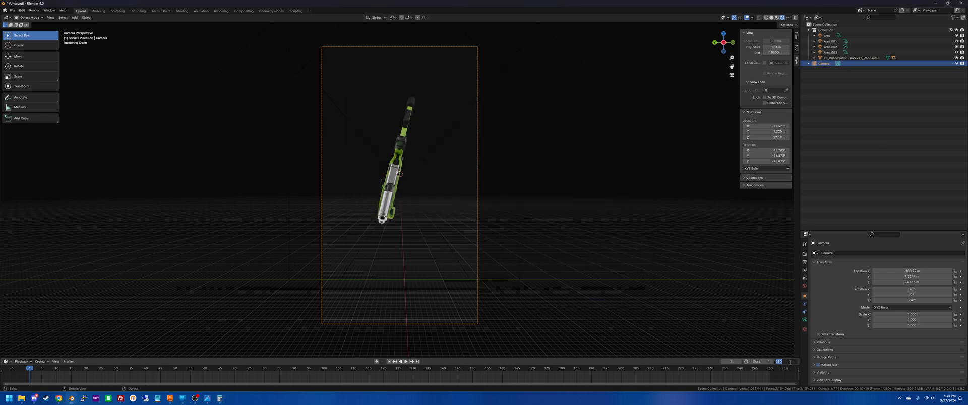
type("600")
key("Return")
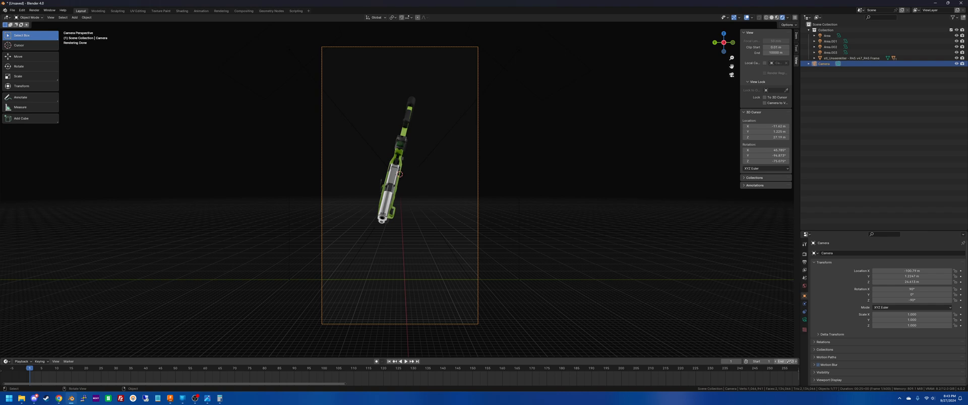
scroll(561, 373, "down", 8)
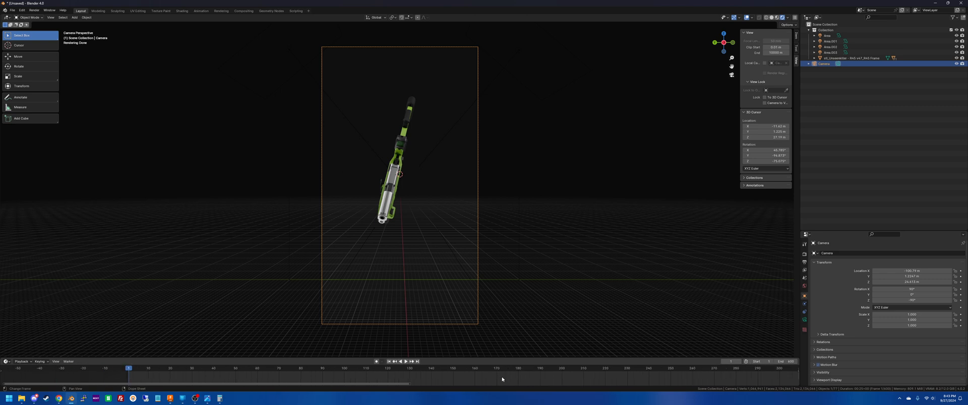
scroll(561, 372, "down", 4)
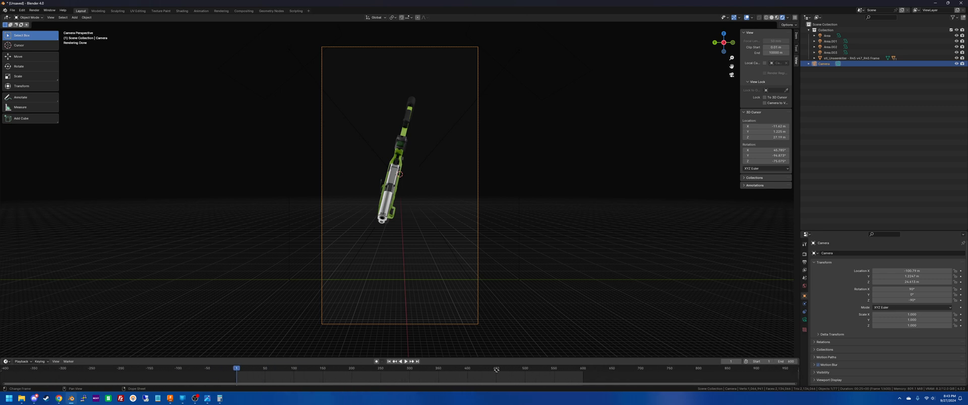
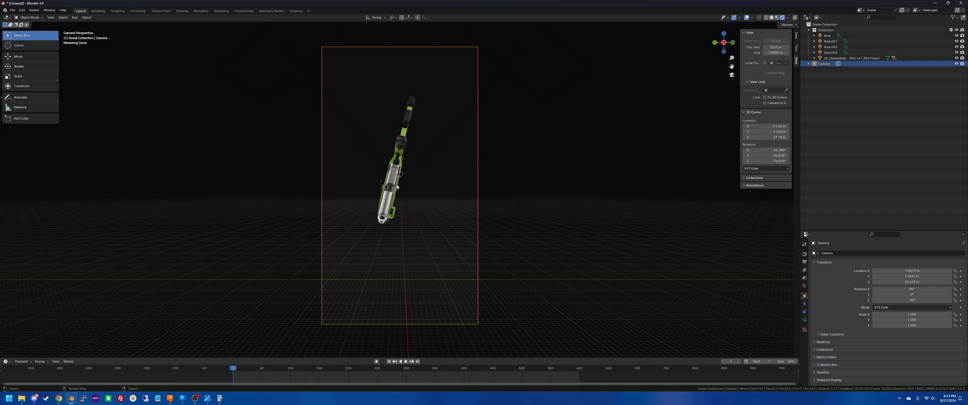
Rotate the R45 model around global Z to turn its side toward the camera, and shift it slightly down and left.
left_click(396, 187)
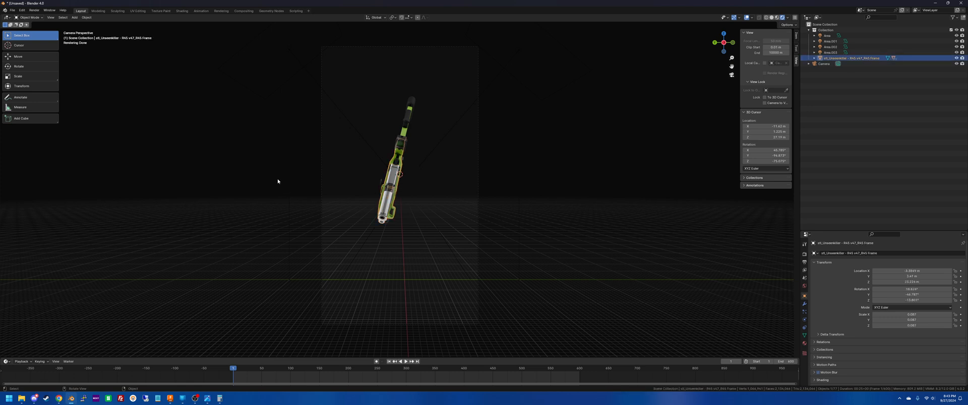
key("r")
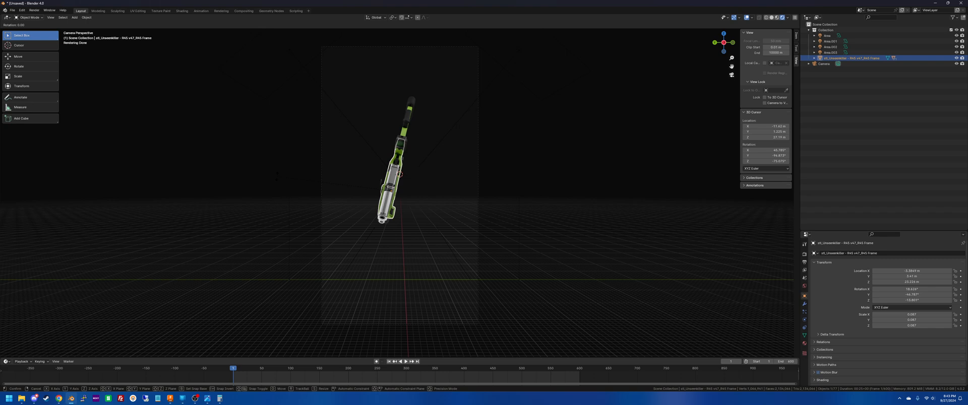
key("z")
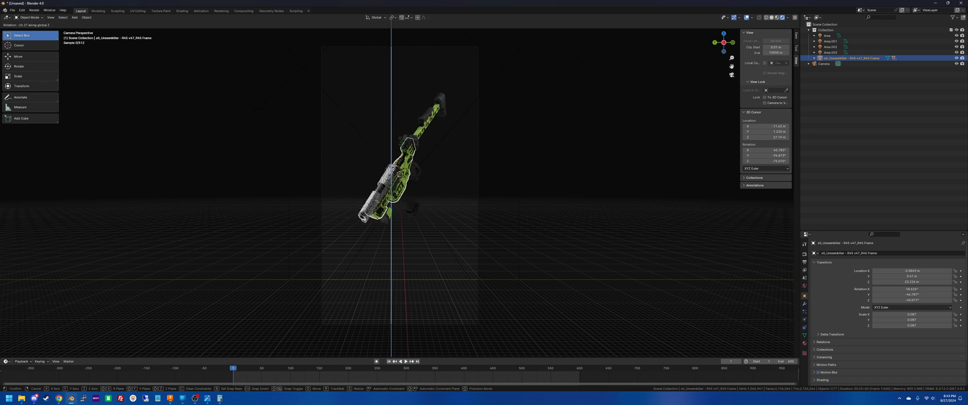
left_click(402, 157)
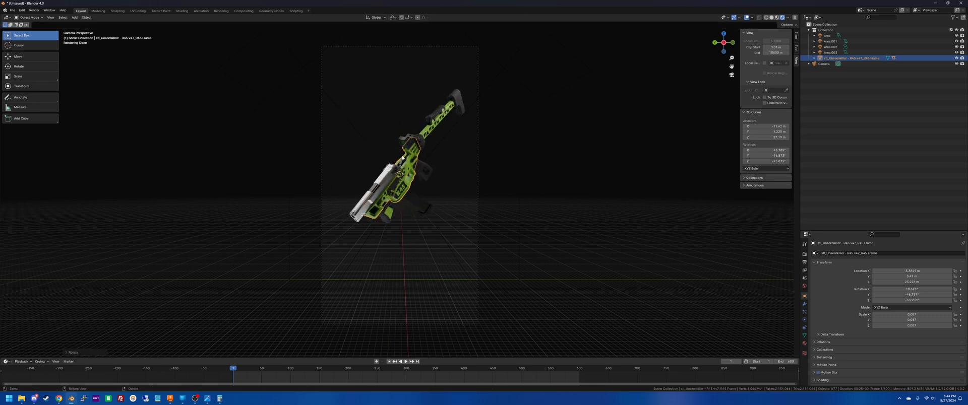
key("g")
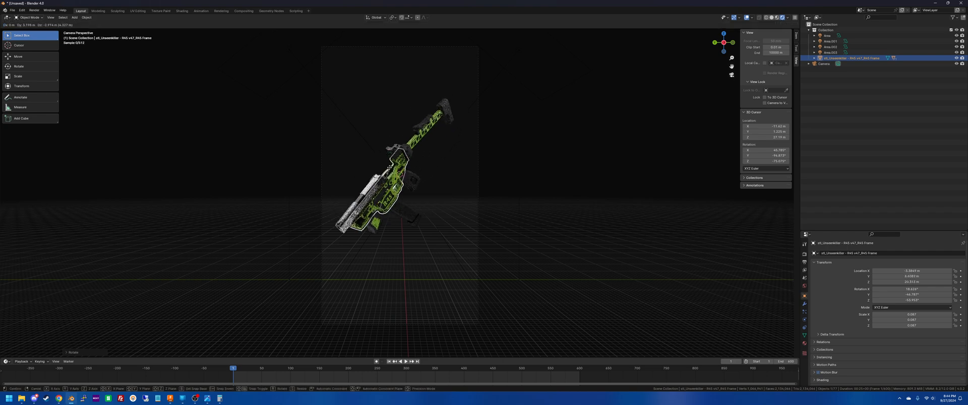
left_click(392, 175)
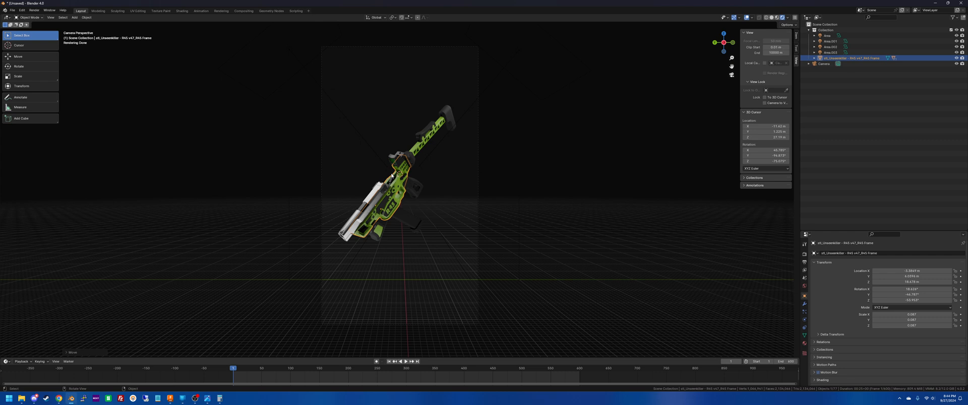
Move the model and its four area lights together along X toward the camera, recentre them in the frame, and deselect them.
left_click(826, 35, "shift")
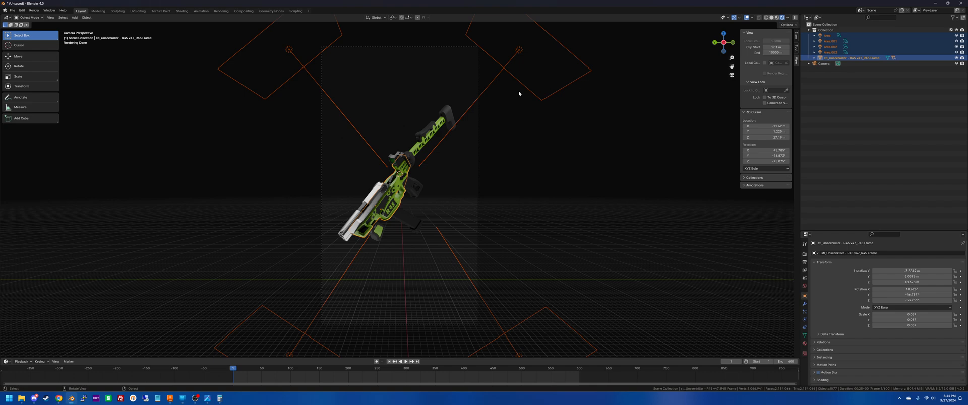
key("g")
key("x")
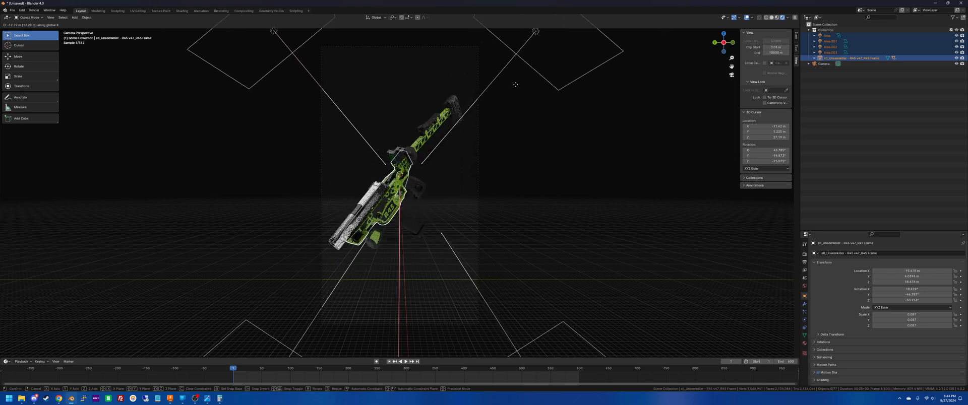
left_click(515, 83)
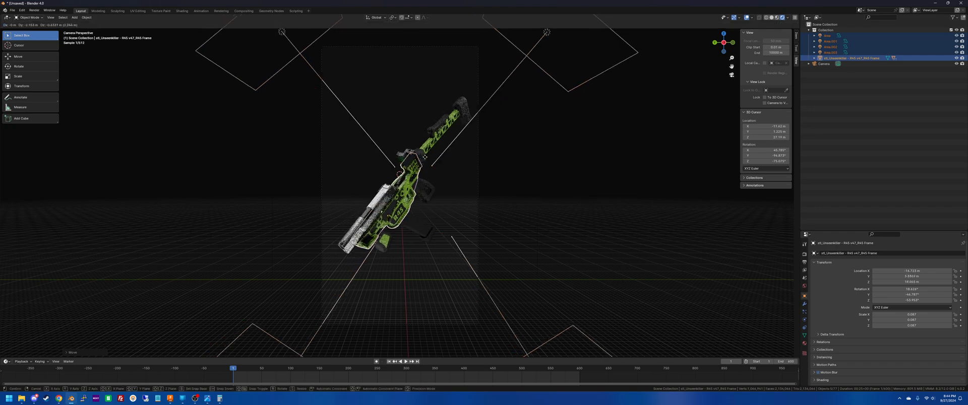
left_click(421, 167)
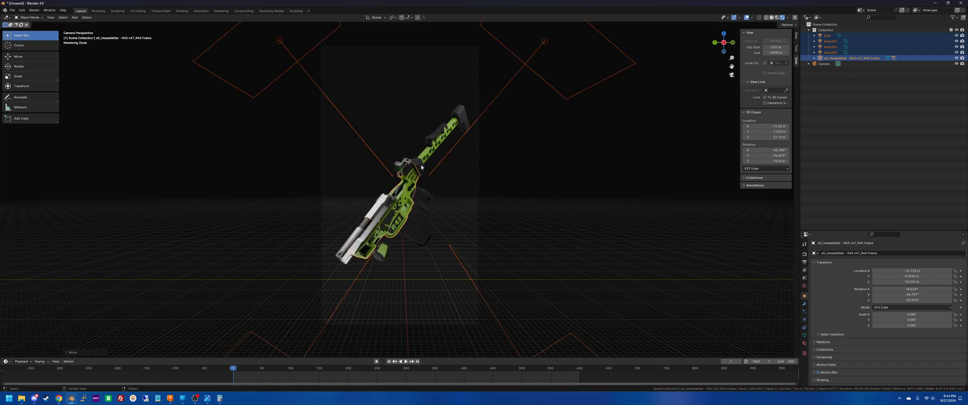
left_click(606, 177)
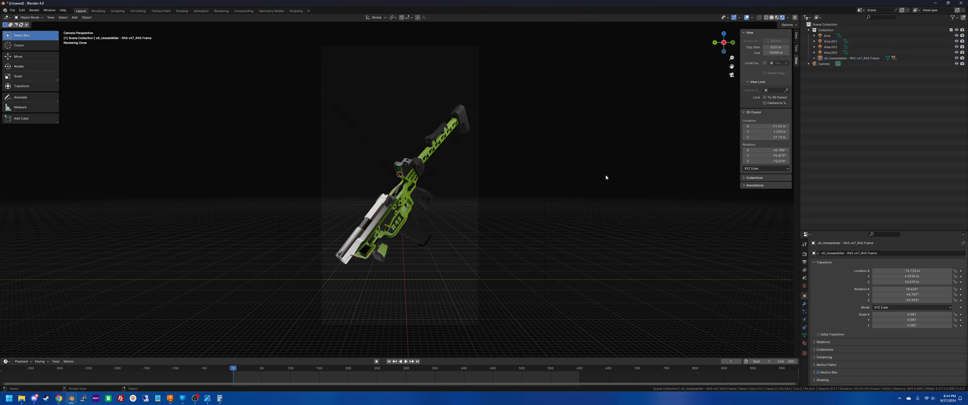
Rotate only the model about 14° around global Y, and tilt it around global X to a steeper diagonal pose.
left_click(393, 218)
key("r")
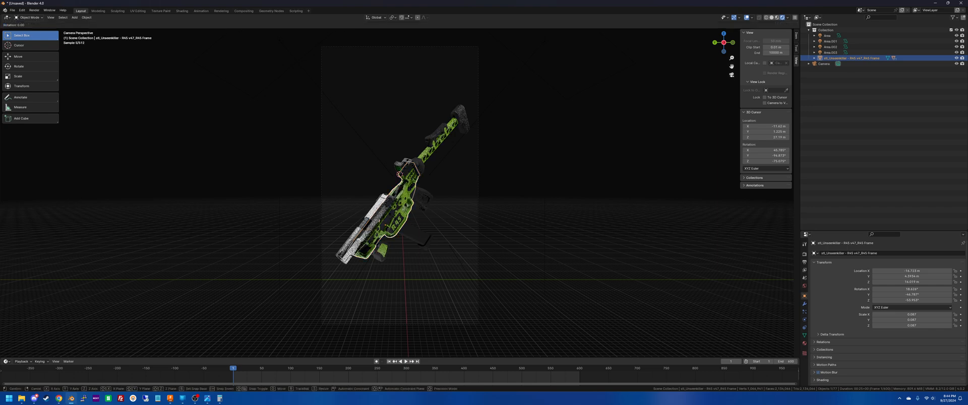
key("y")
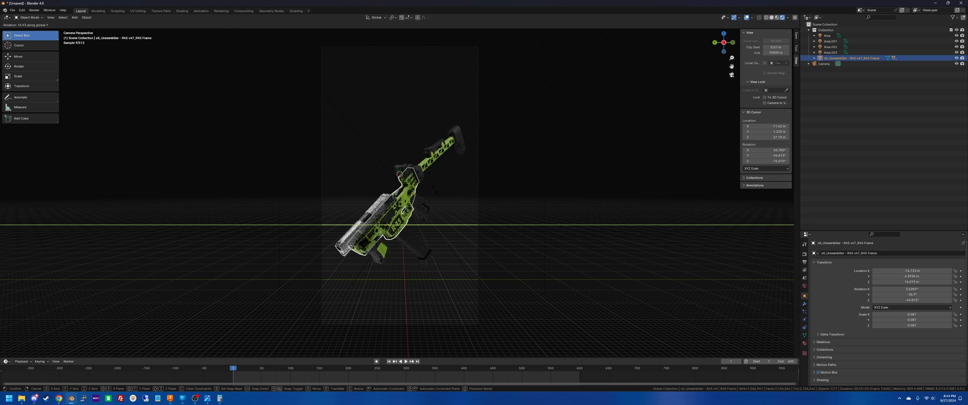
key("Return")
key("r")
key("x")
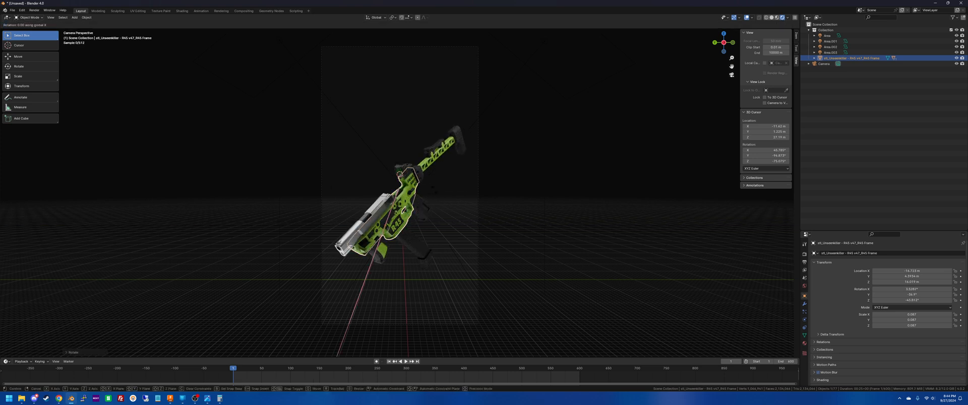
key("Return")
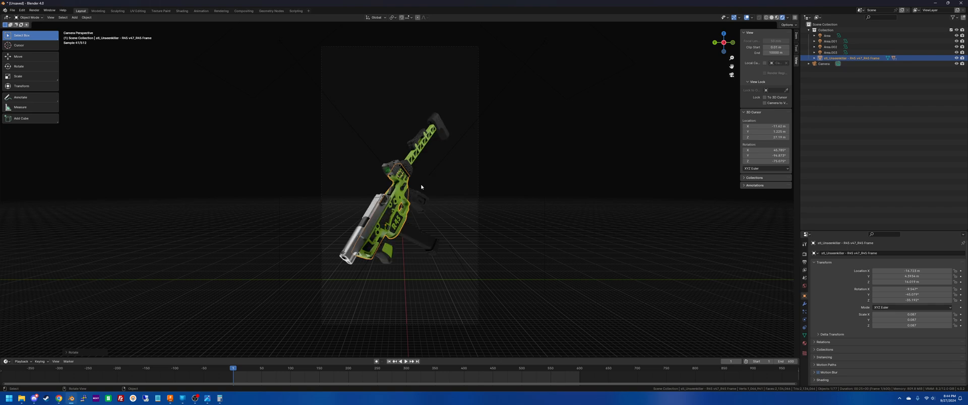
Move the model slightly up within the camera frame and deselect it.
key("g")
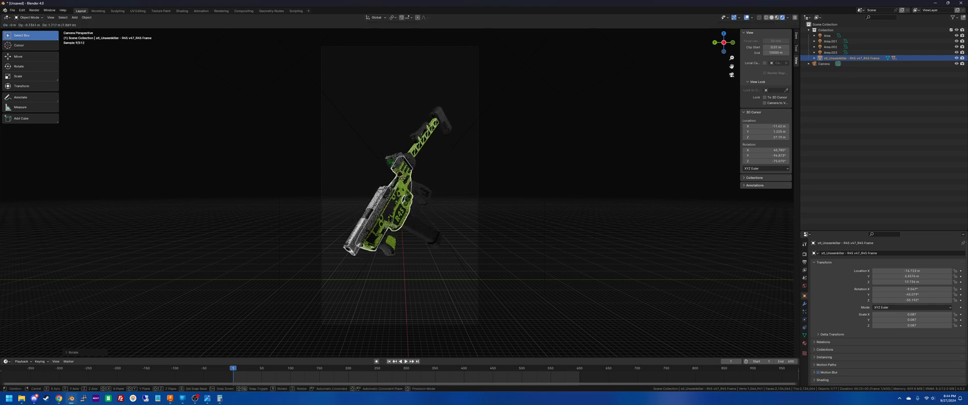
left_click(404, 177)
left_click(644, 217)
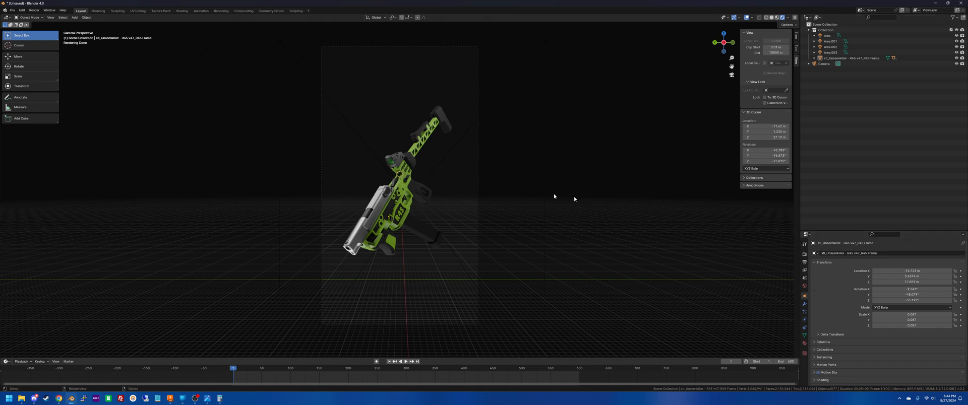
Select the R45 frame and switch the camera view to solid shading.
left_click(479, 160)
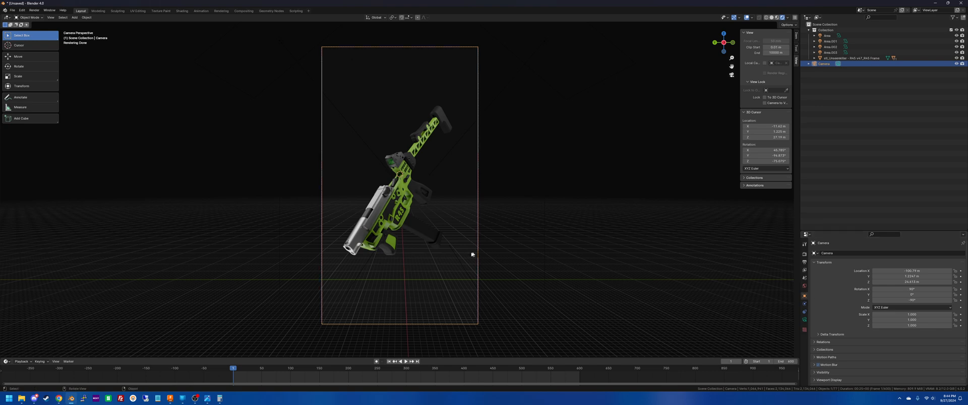
left_click(403, 220)
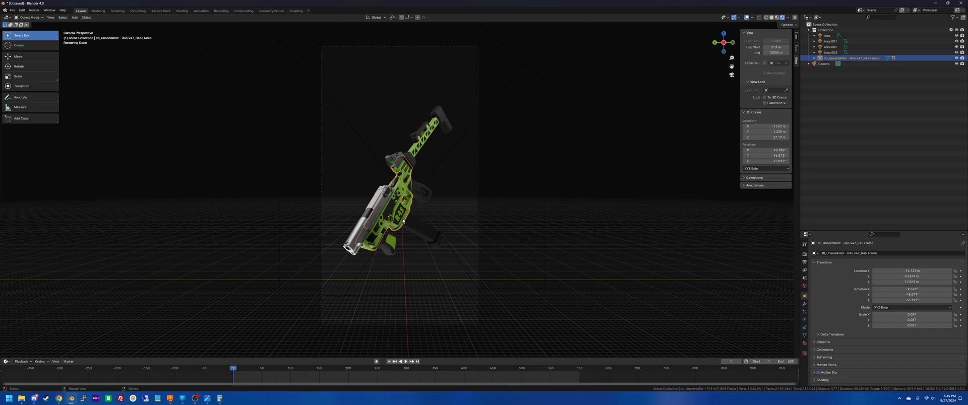
key("z")
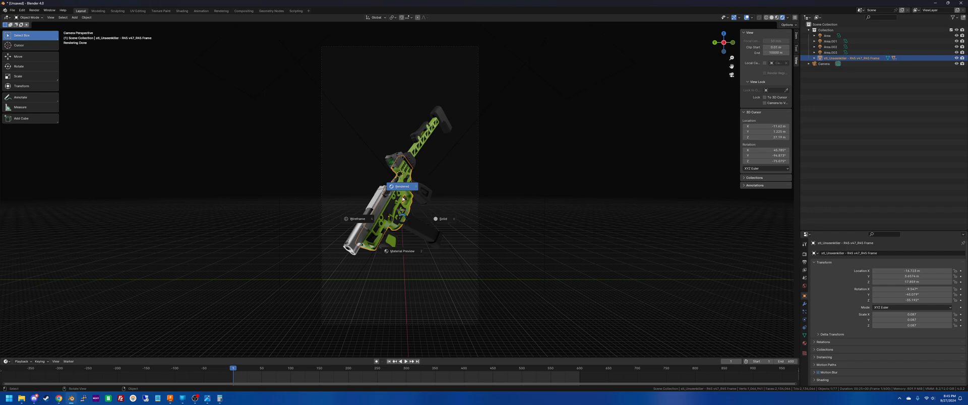
left_click(442, 220)
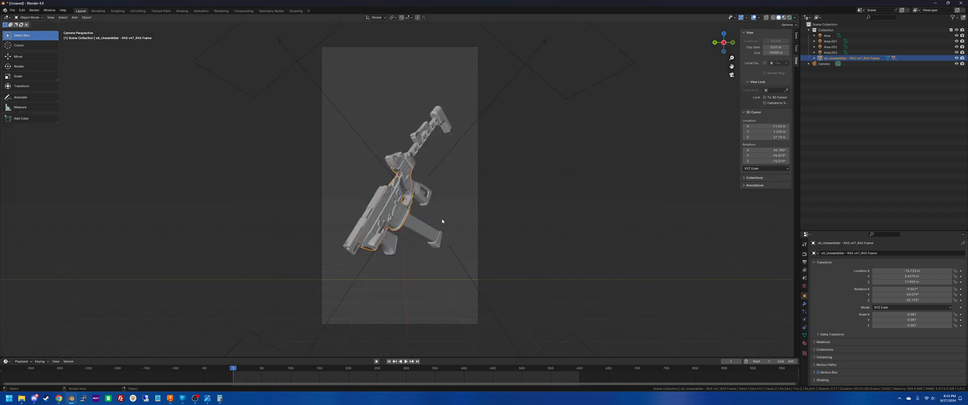
middle_click_drag(442, 218, 371, 226)
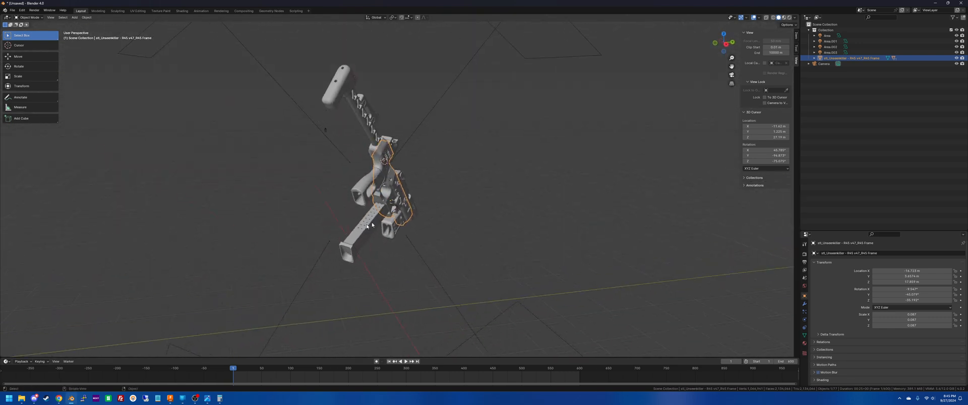
key("KP_0")
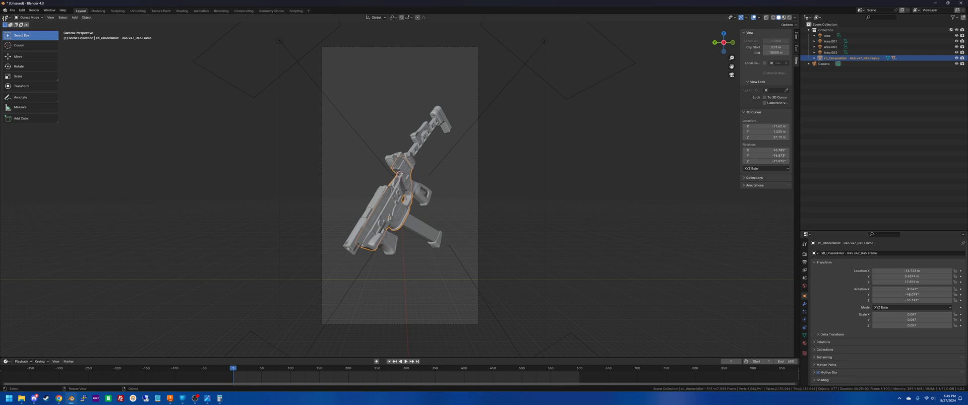
Split the viewport into two side-by-side 3D views and set the second one to rendered shading.
left_click_drag(2, 16, 411, 34)
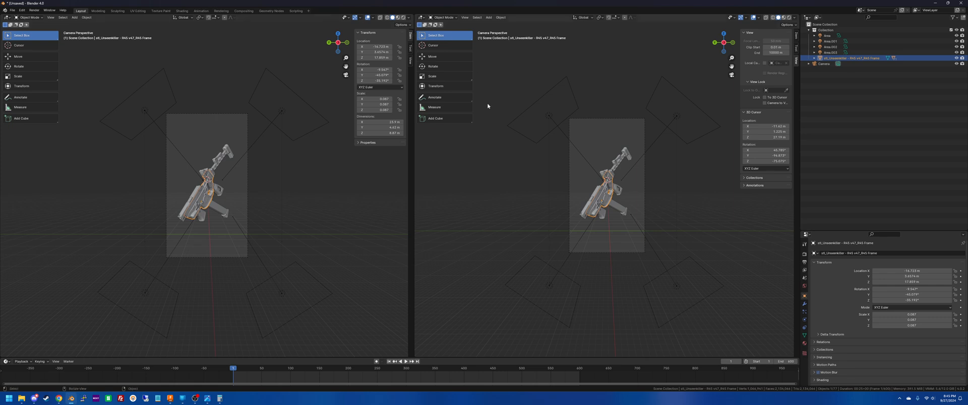
left_click(534, 173)
key("z")
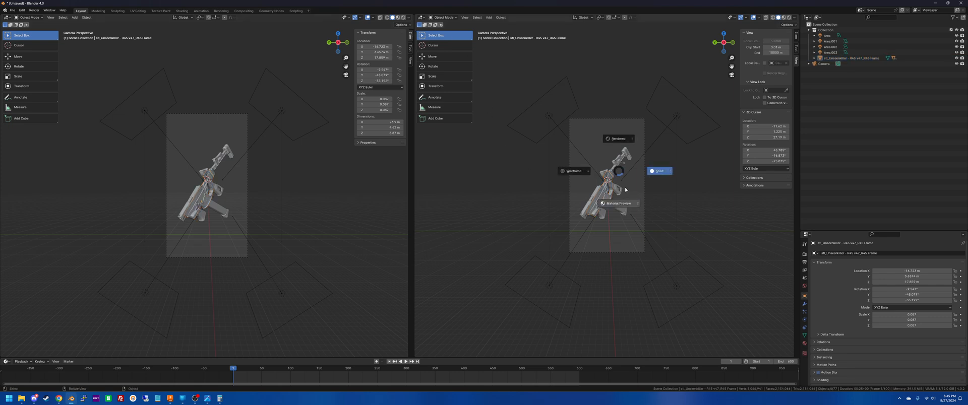
left_click(601, 140)
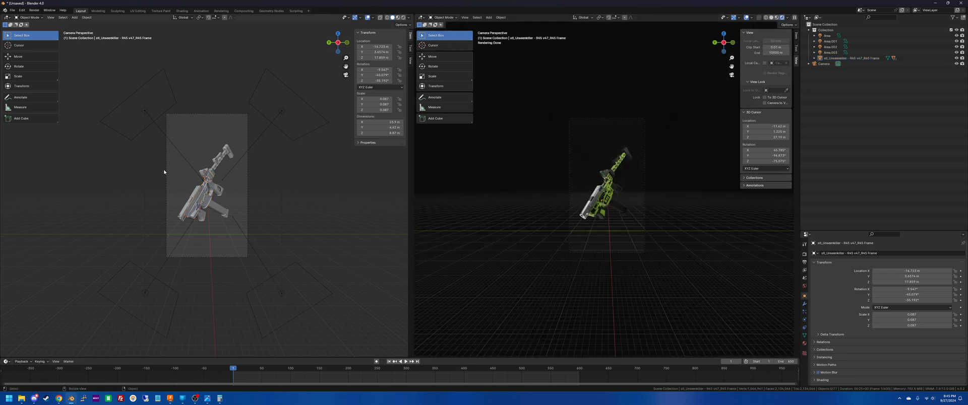
Enlarge the camera view in a widened solid viewport, and hide the rendered viewport's sidebar.
key("Home")
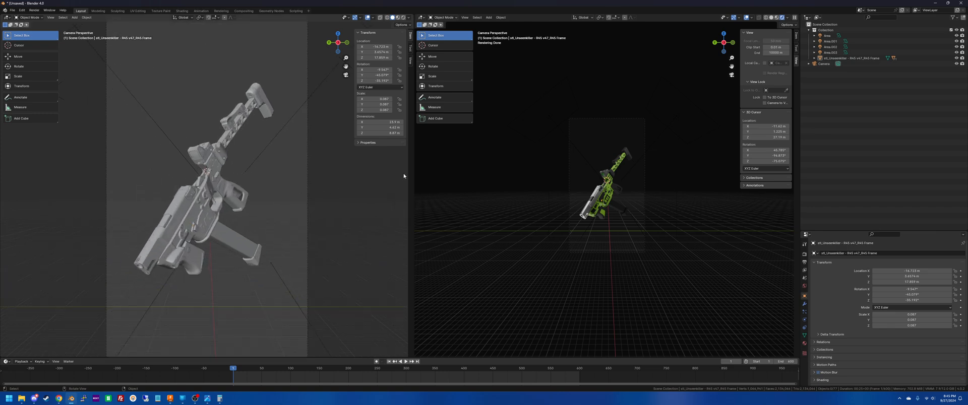
left_click_drag(409, 175, 637, 171)
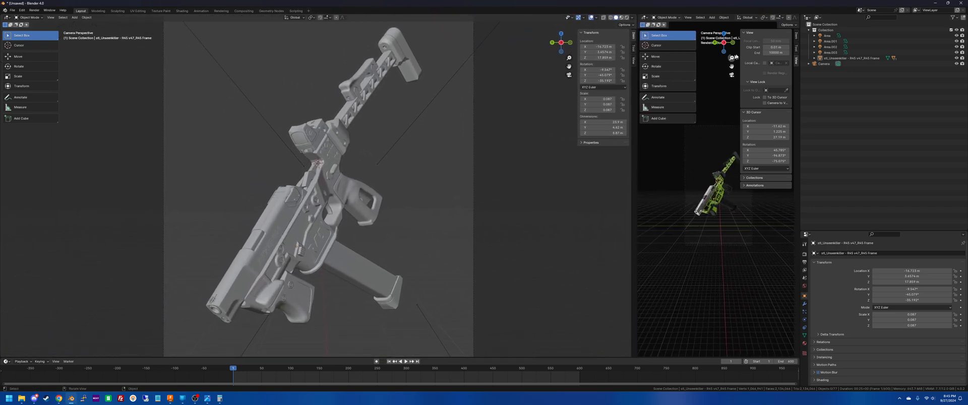
left_click_drag(740, 33, 807, 40)
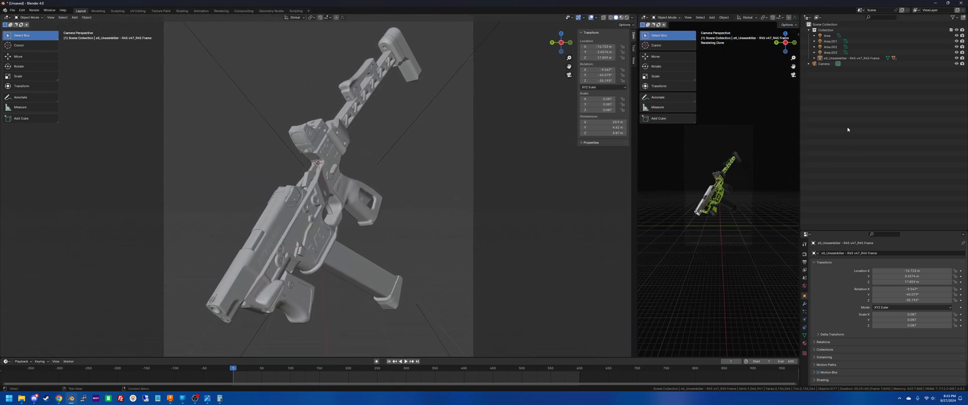
Select the camera and enable Render Region in the output settings.
left_click(824, 64)
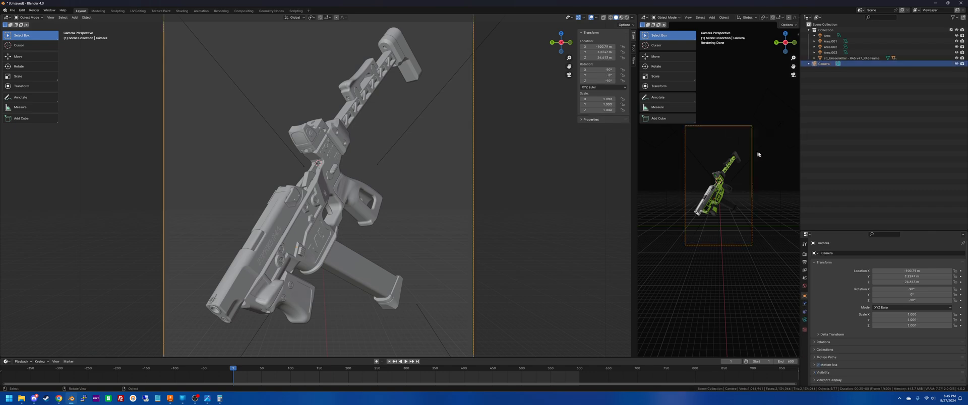
left_click(804, 263)
left_click(877, 292)
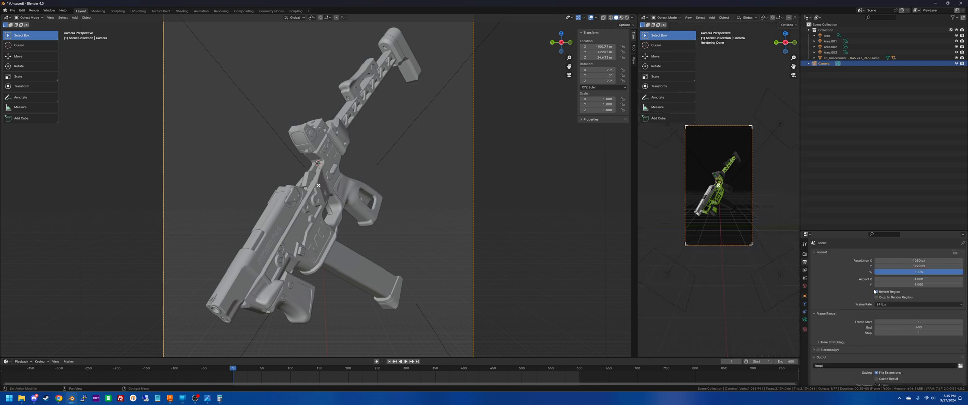
Enlarge and reposition the camera frame in the rendered viewport, and narrow its toolbar to a single column.
scroll(731, 163, "up", 3)
scroll(732, 163, "up", 1)
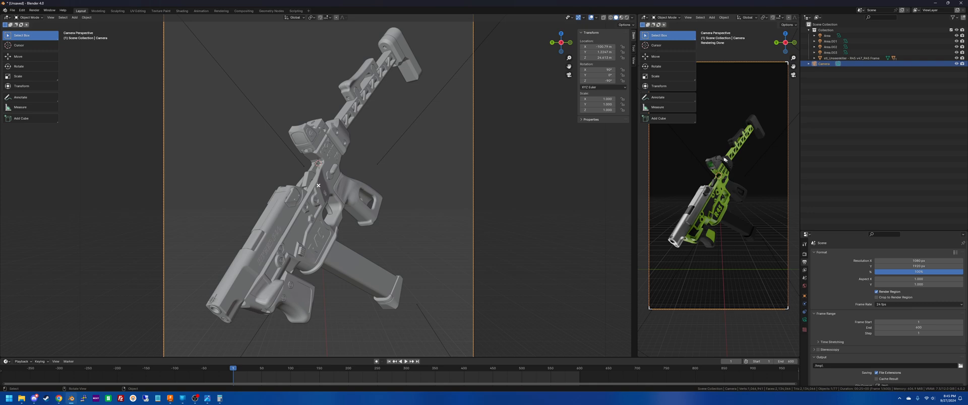
left_click_drag(696, 62, 645, 66)
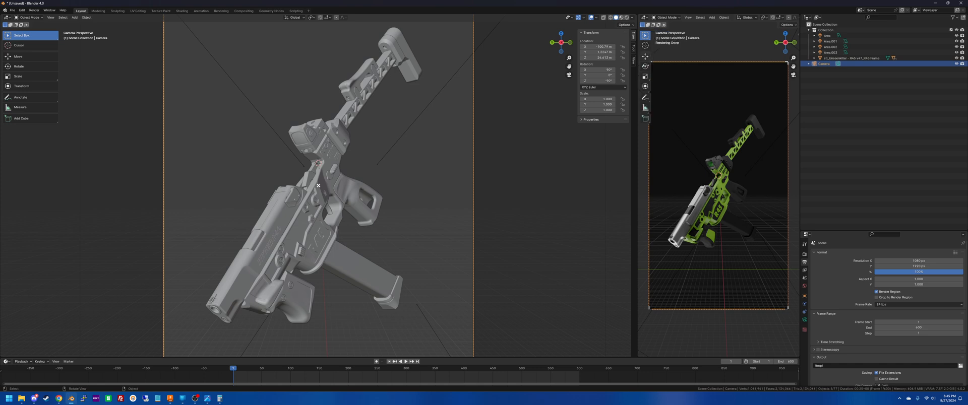
middle_click_drag(701, 165, 711, 181, "shift")
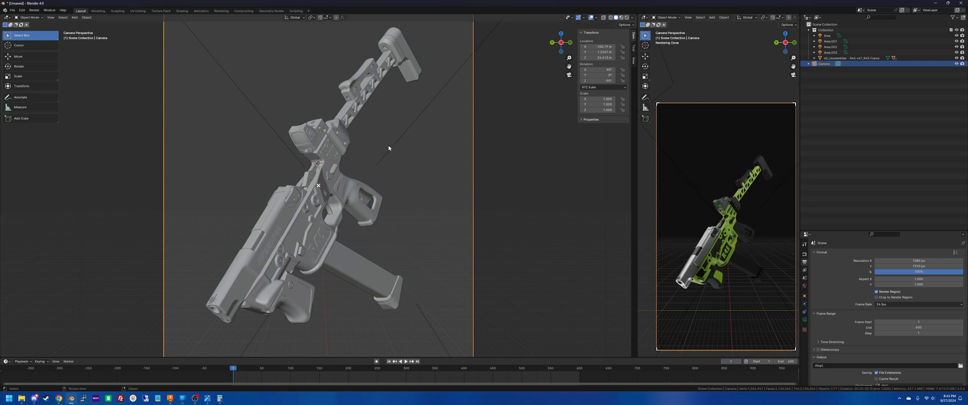
Fit the whole camera frame in the solid viewport and turn on Auto Keying.
scroll(382, 153, "down", 5)
middle_click_drag(385, 154, 400, 165)
key("KP_0")
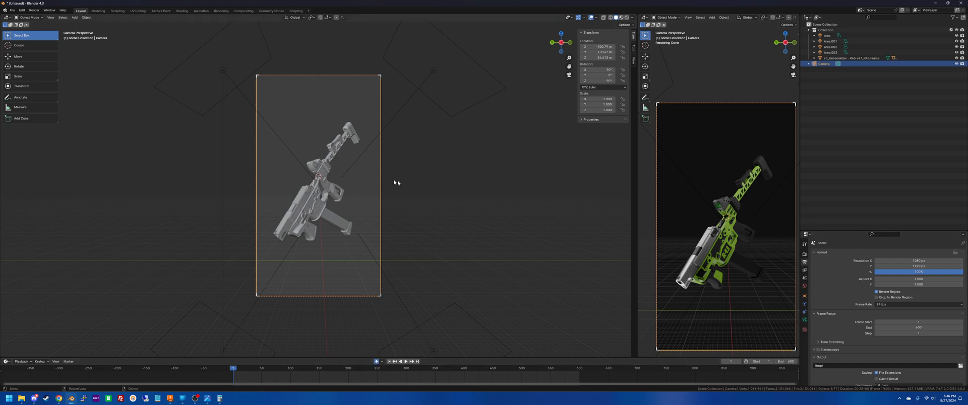
Keyframe the camera's location, rotation and scale on all three axes at frame 1.
left_click(804, 296)
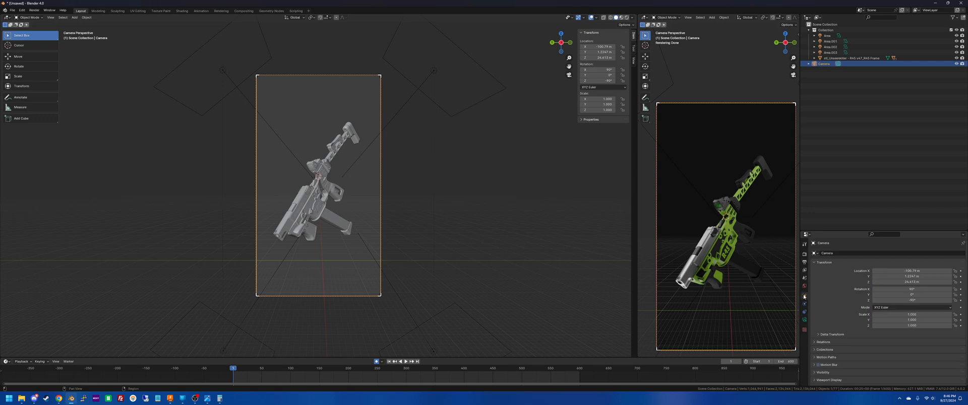
left_click(960, 271)
left_click(960, 276)
left_click(960, 282)
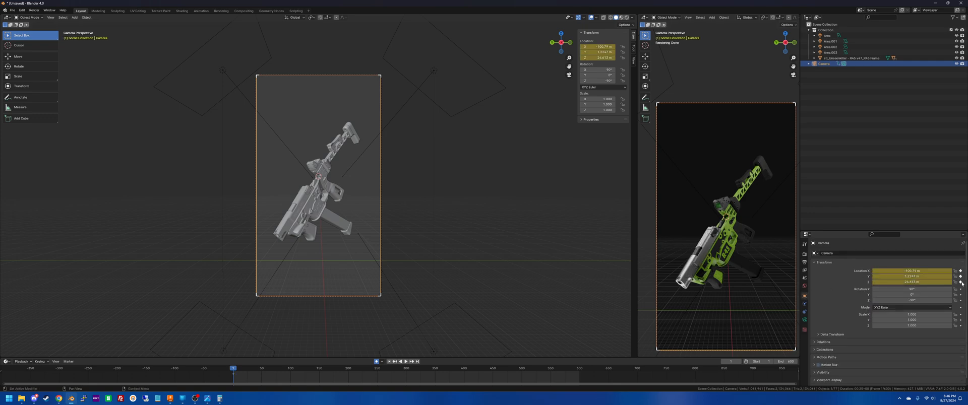
left_click(960, 289)
left_click(961, 295)
left_click(961, 300)
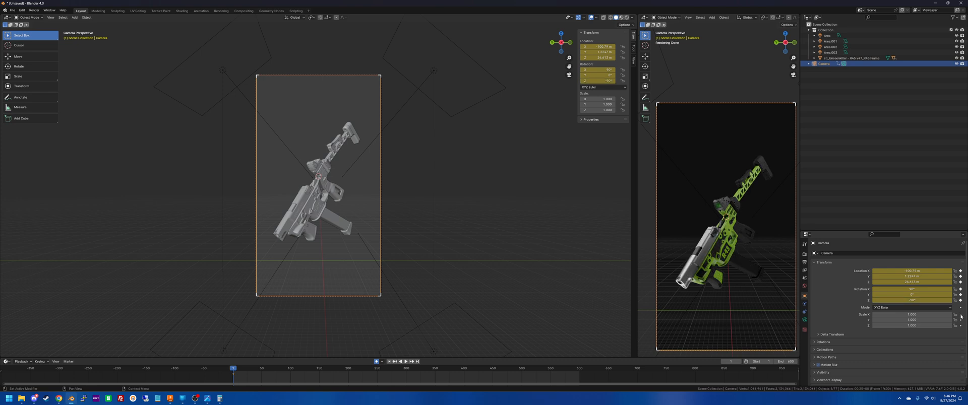
left_click(961, 314)
left_click(960, 320)
left_click(960, 326)
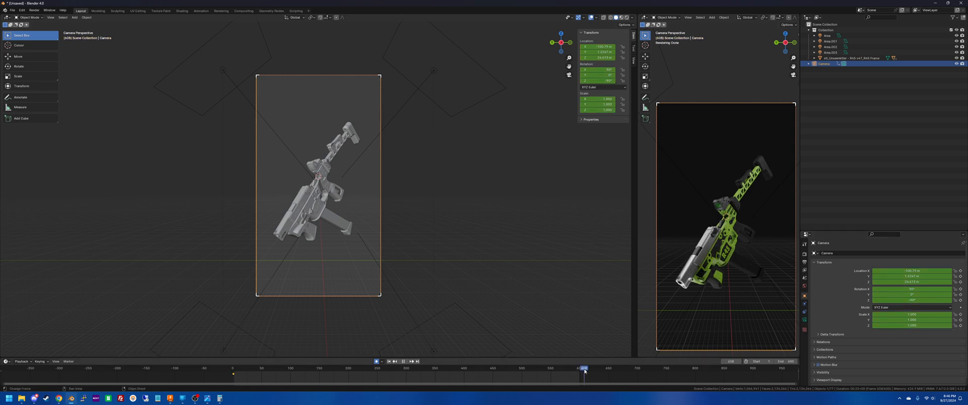
Paste the camera's keyframes at frame 601 and deselect the keyframes.
left_click(579, 371)
key("ctrl+v")
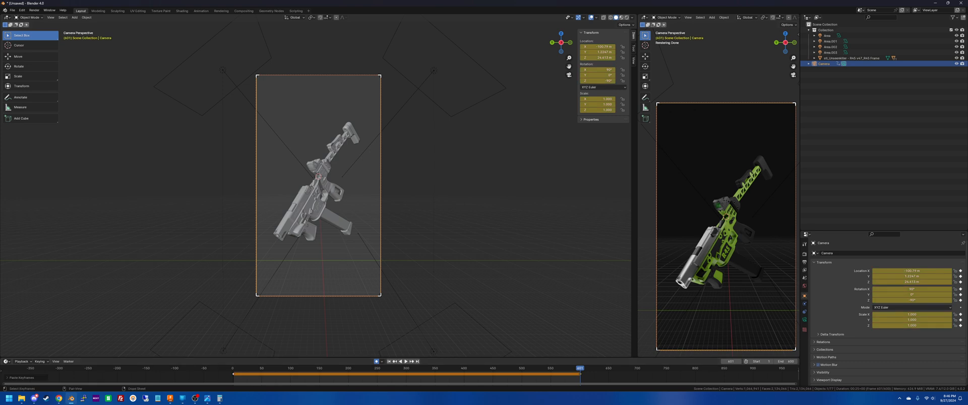
left_click(377, 376)
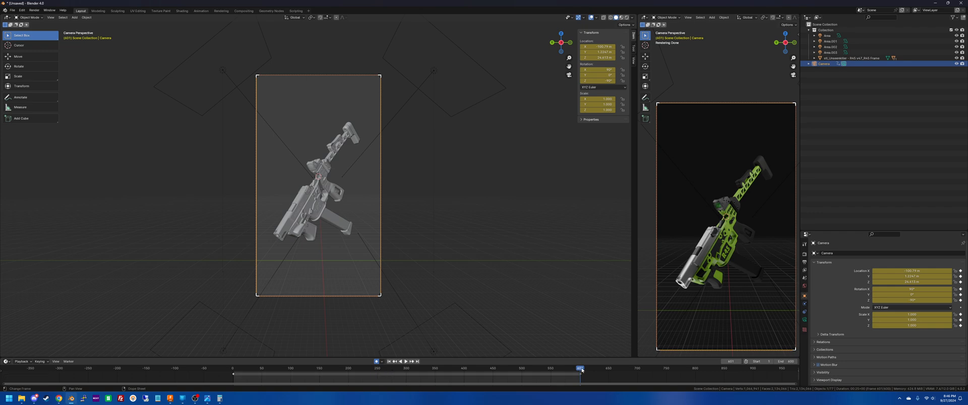
Go to frame 144 and rotate the R45 frame about half a turn around global Z to show its opposite side.
left_click_drag(582, 370, 316, 364)
left_click(315, 214)
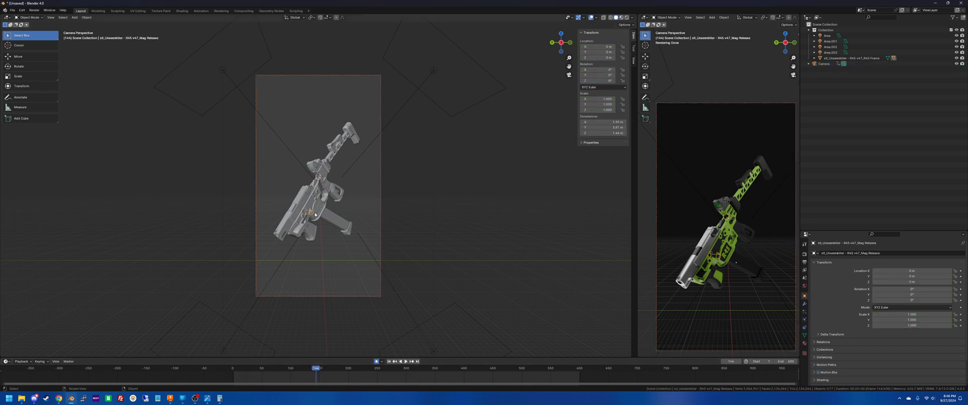
left_click(313, 219)
key("r")
key("z")
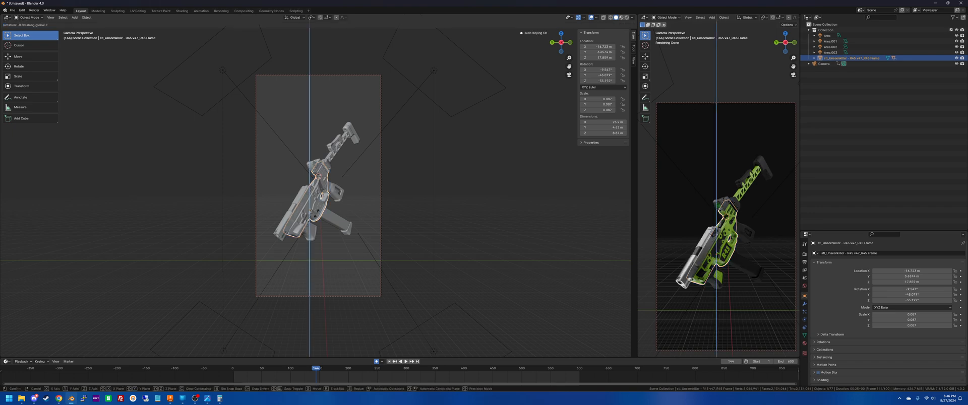
left_click(309, 199)
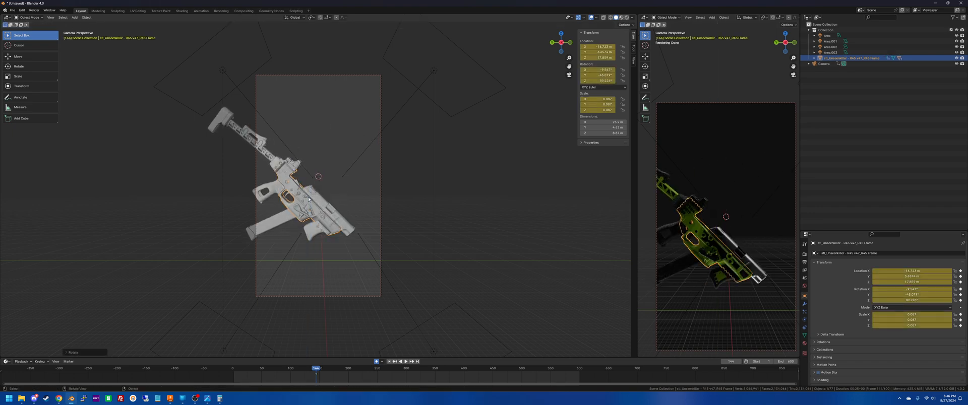
Move the model along global X to about -42.5 m, closer to the camera, and shift it up and right in the frame.
key("g")
key("x")
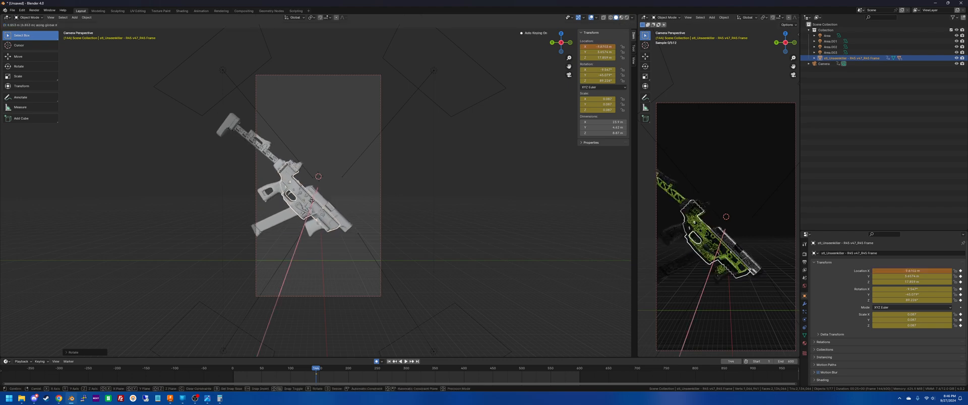
left_click(312, 190)
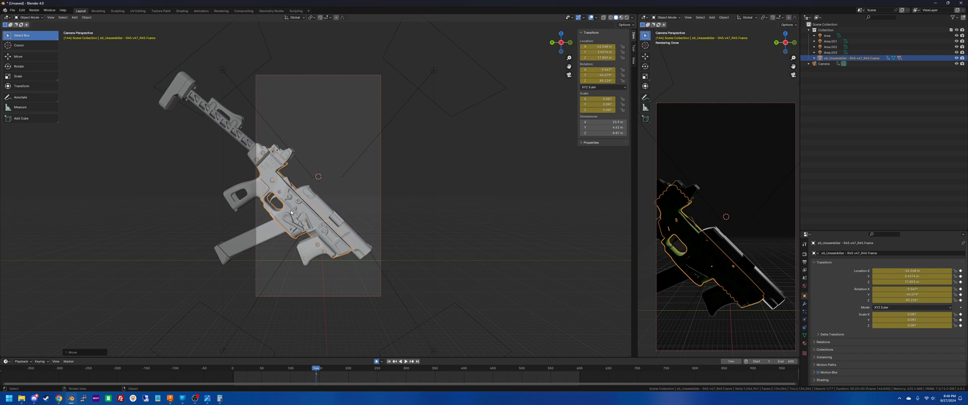
key("g")
left_click(324, 185)
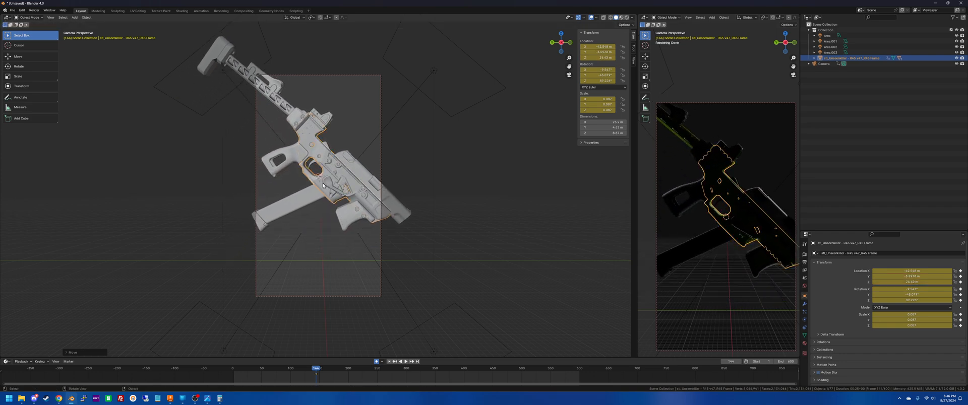
Rotate the model in the camera's view plane to a steeper diagonal pose at frame 144.
key("r")
left_click(284, 134)
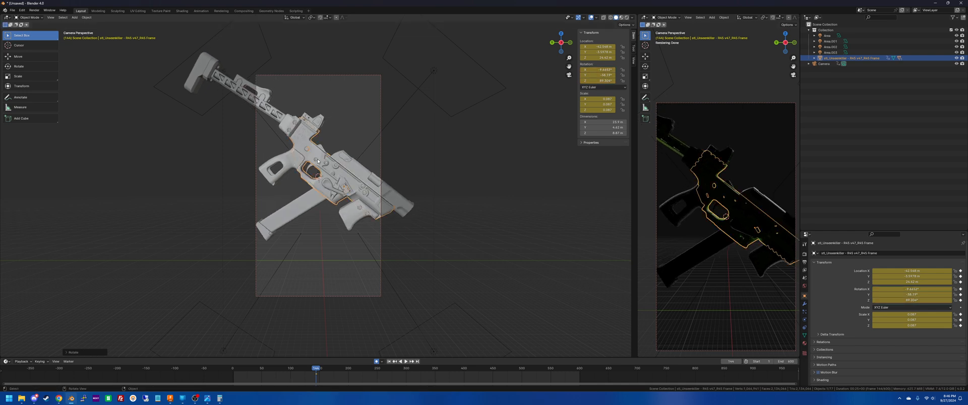
key("g")
key("z")
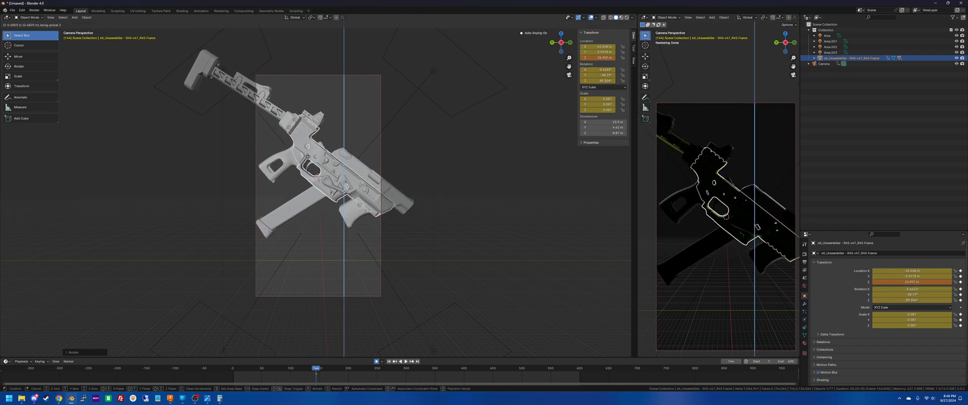
key("z")
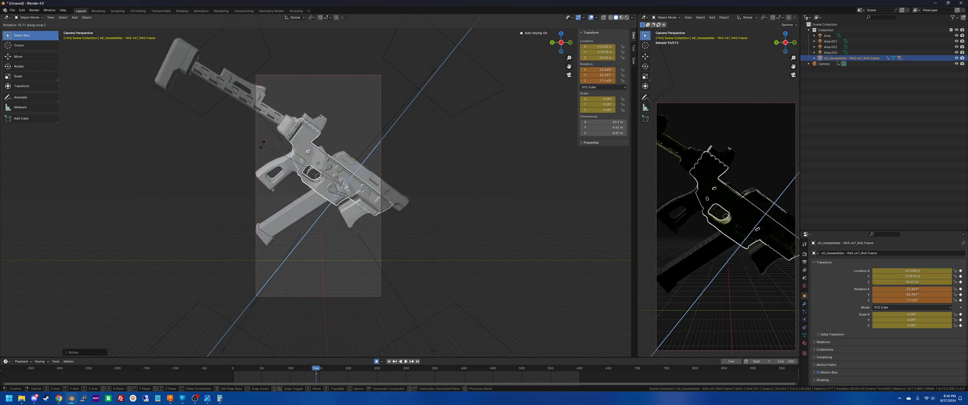
key("r")
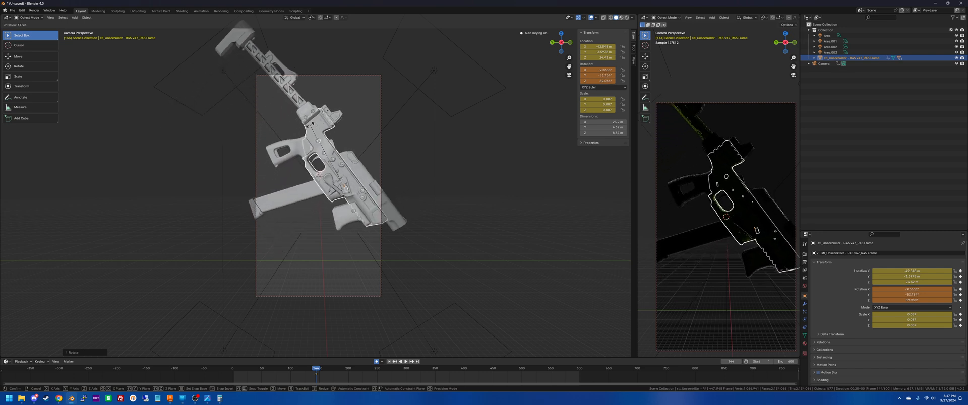
left_click(308, 130)
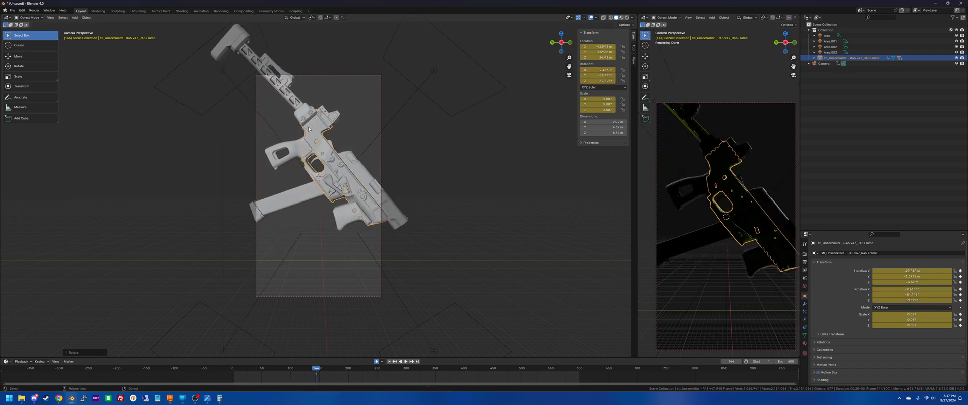
Roll the R45 frame around its local X axis and shift it left within the camera frame.
key("r")
key("x")
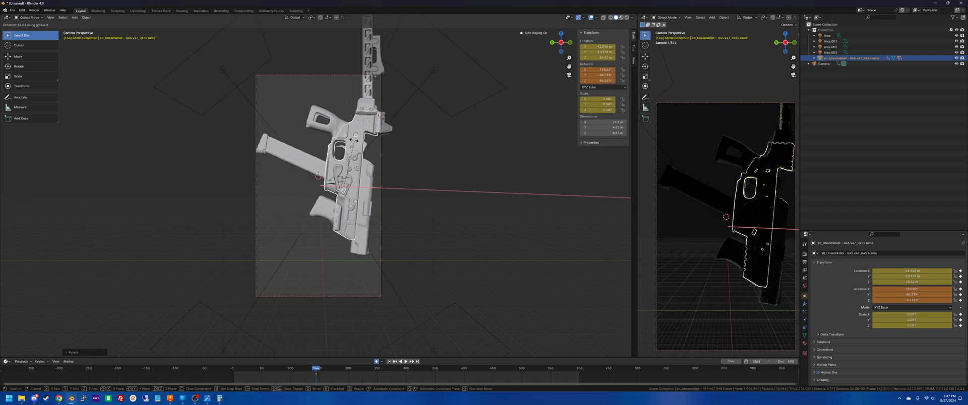
key("x")
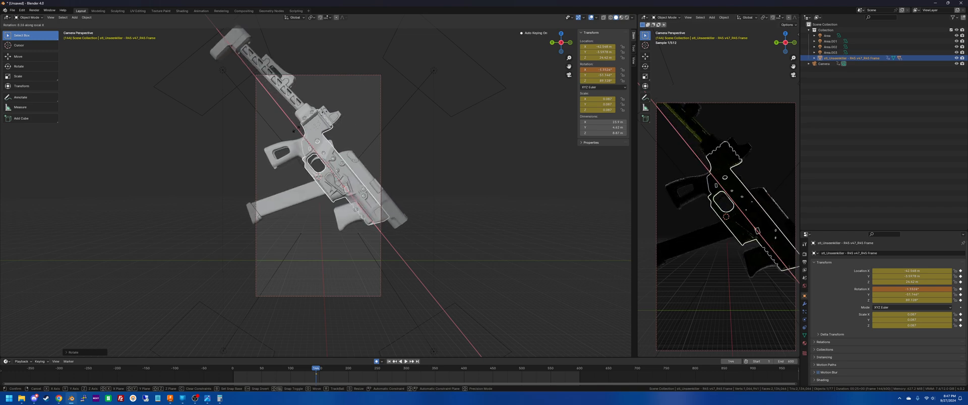
left_click(261, 150)
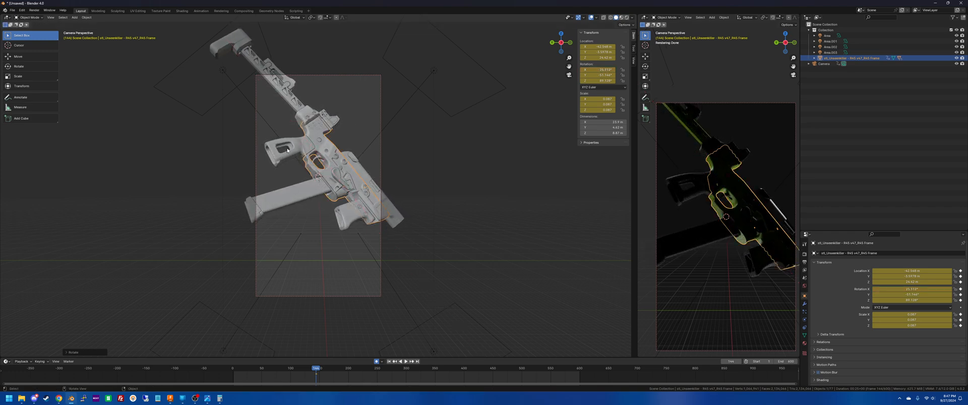
key("g")
left_click(268, 155)
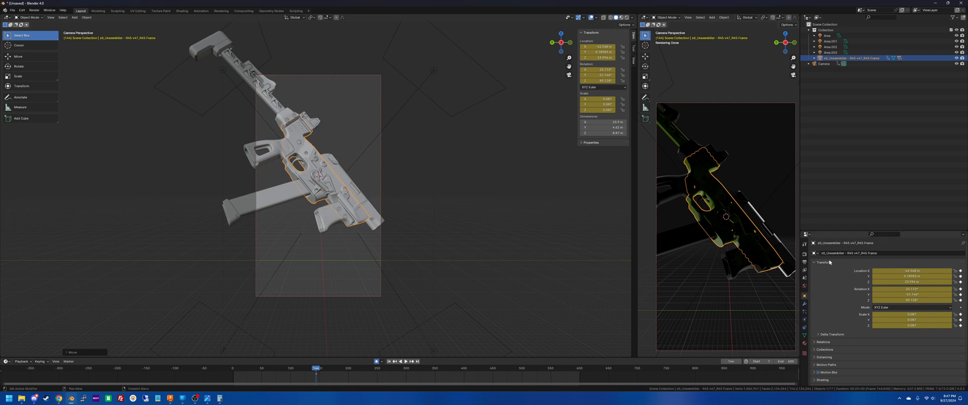
Duplicate the upper area light and place the copy on the camera's side of the model.
left_click(420, 290)
middle_click_drag(420, 285, 358, 162)
left_click(355, 145)
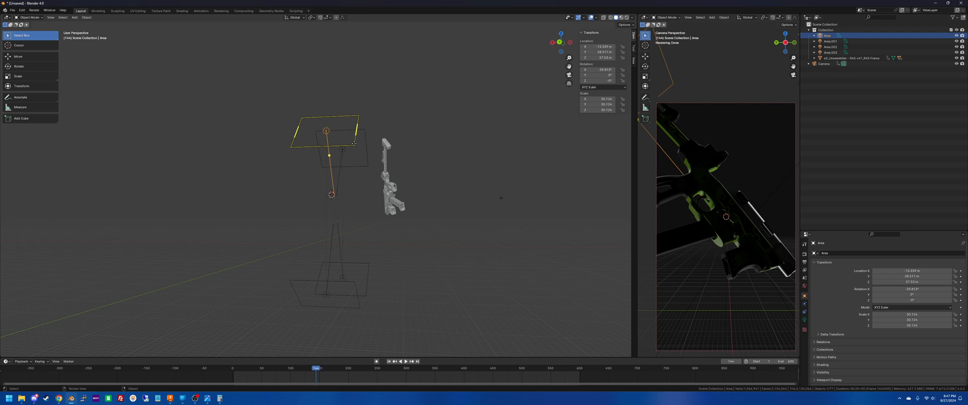
key("ctrl+c")
key("ctrl+v")
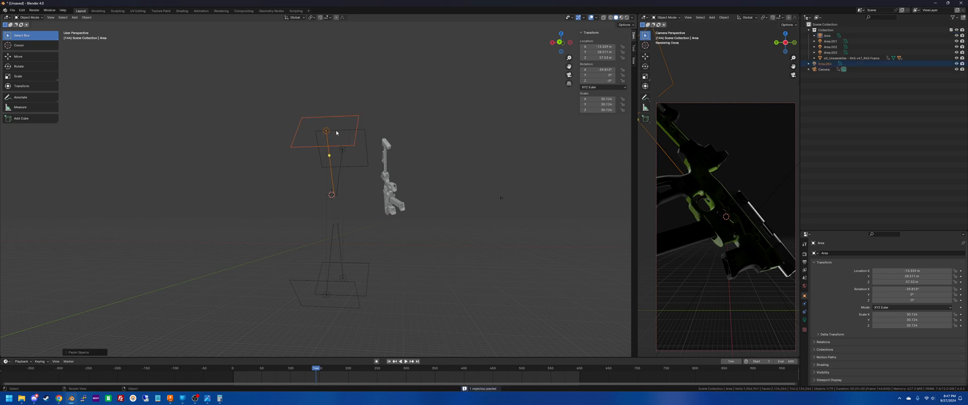
key("g")
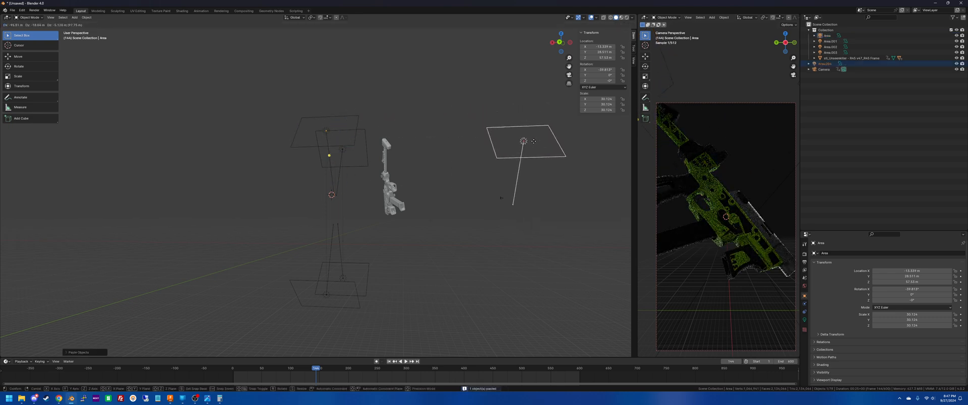
left_click(506, 160)
Aim the duplicated area light at the model and raise its power.
left_click(513, 213)
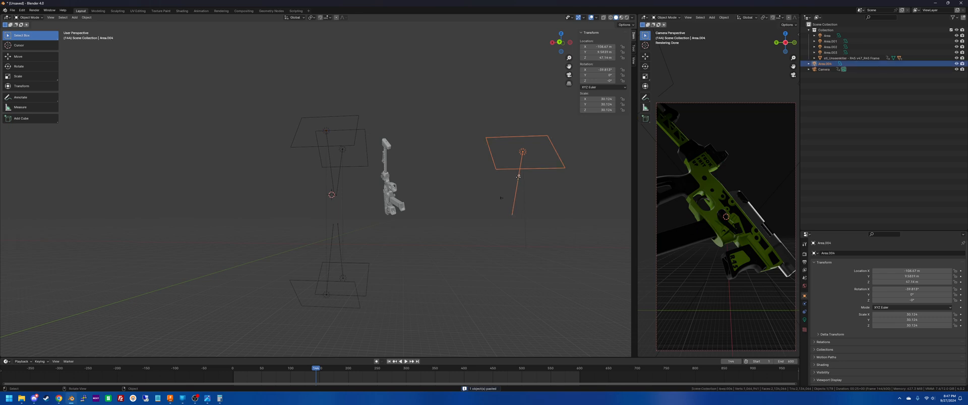
left_click_drag(519, 177, 389, 197)
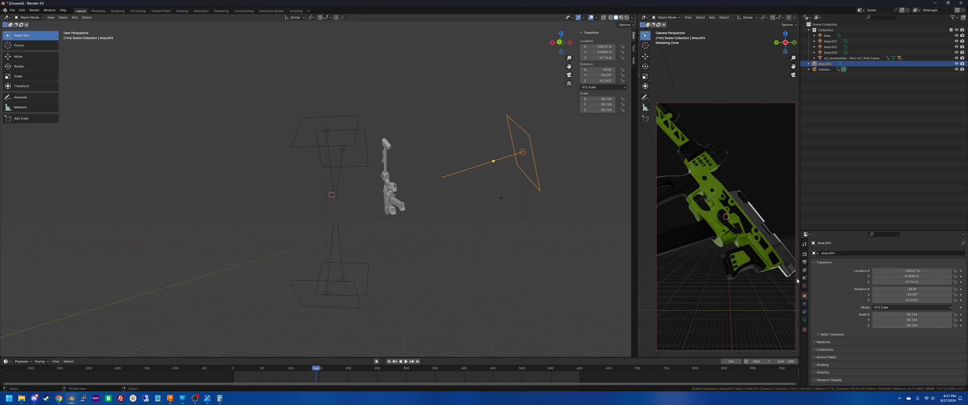
left_click(804, 319)
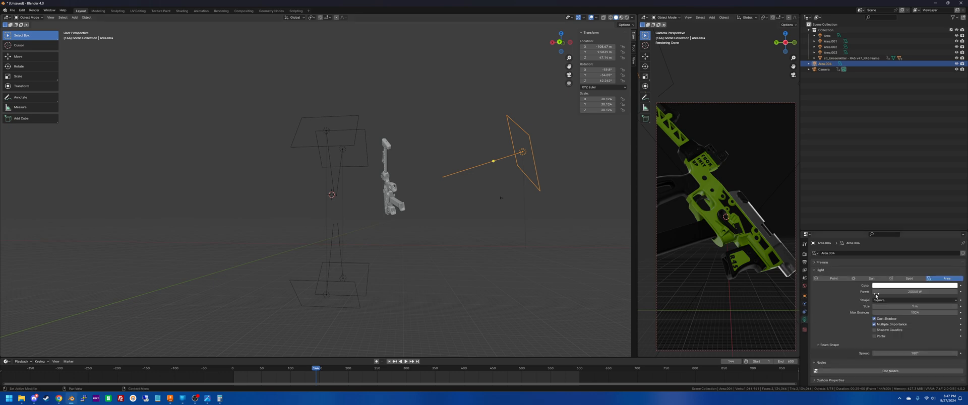
left_click(903, 292)
key("Home")
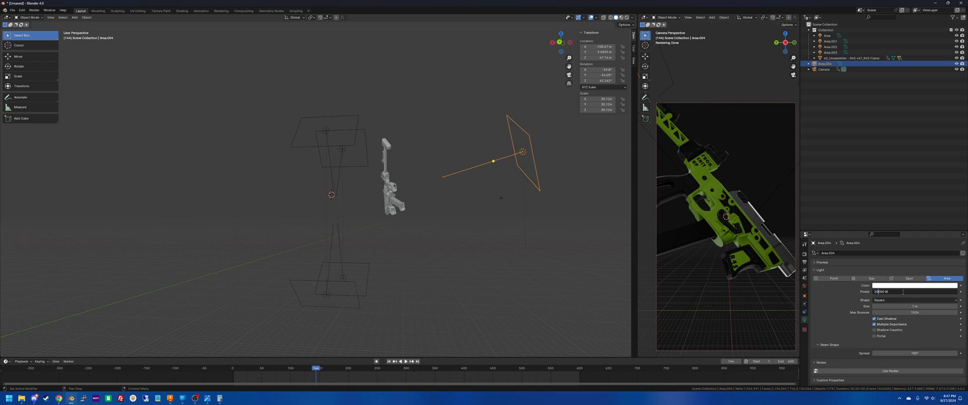
key("Return")
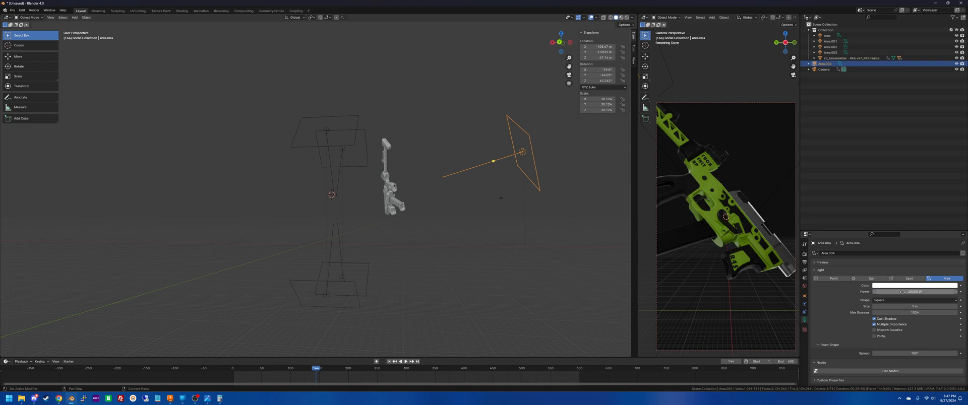
Scrub through the timeline in the camera view to check the model's keyframed motion.
left_click(470, 223)
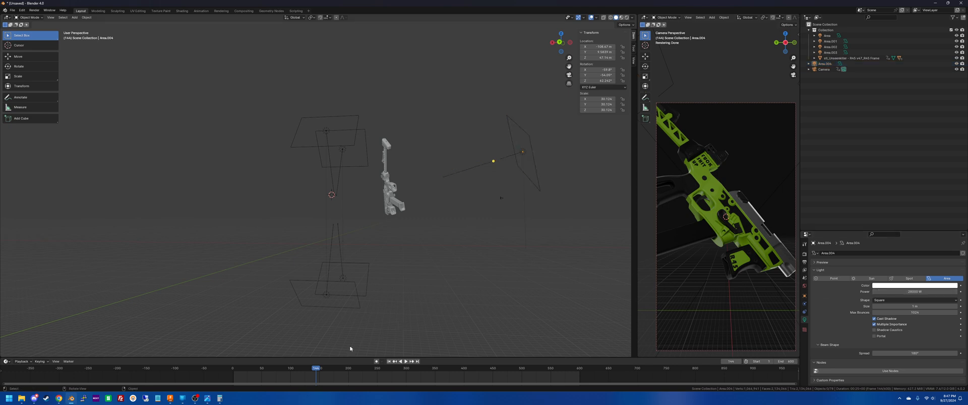
left_click_drag(316, 369, 285, 372)
key("KP_0")
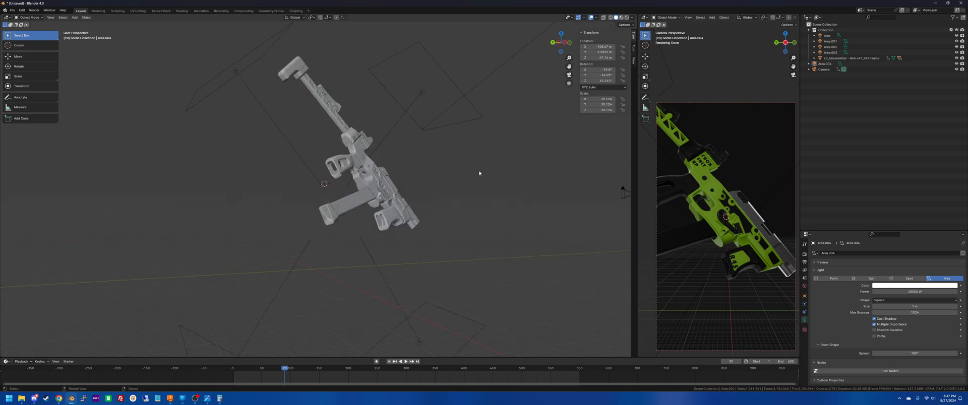
left_click(328, 297)
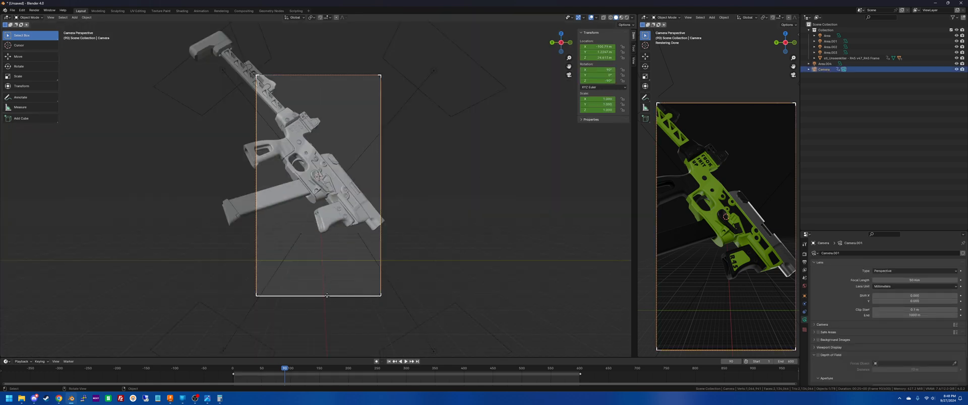
left_click_drag(315, 372, 323, 372)
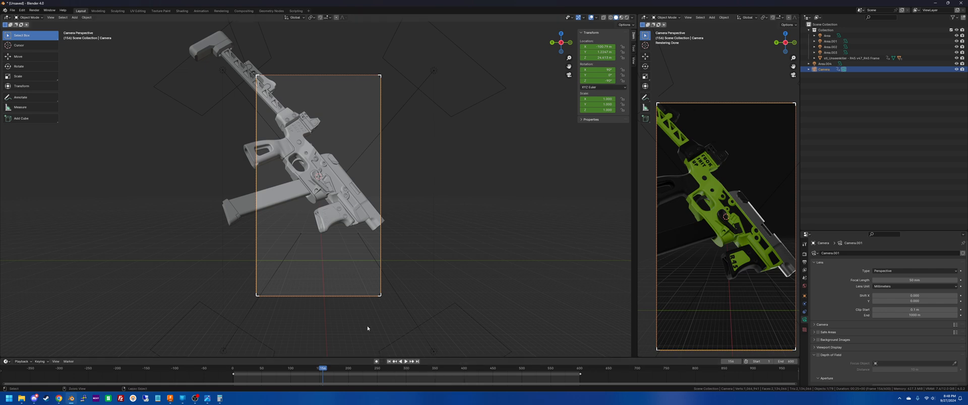
left_click(319, 198)
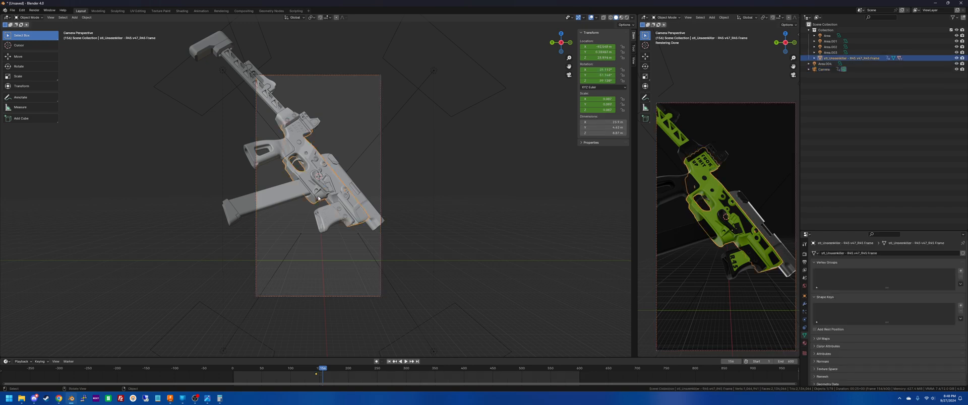
left_click_drag(322, 371, 234, 371)
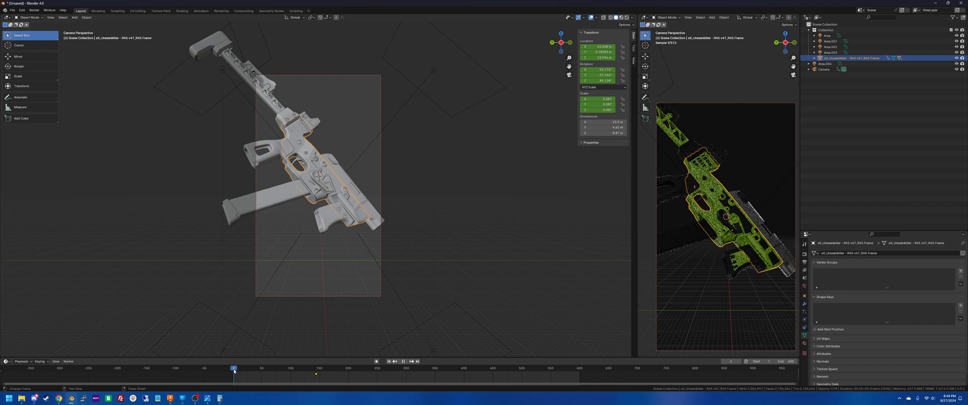
key("ctrl+z")
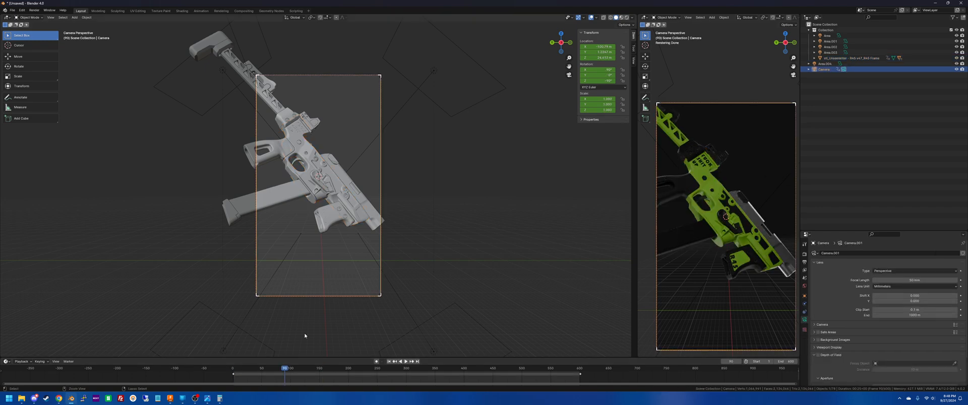
left_click_drag(246, 371, 326, 371)
left_click(309, 188)
Undo the duplicated light and the model's keyframed pose changes, back to the small diagonal pose.
key("ctrl+z")
key("ctrl+z")
key("ctrl+z")
key("ctrl+z")
key("ctrl+z")
key("ctrl+z")
key("ctrl+z")
key("ctrl+z")
key("ctrl+z")
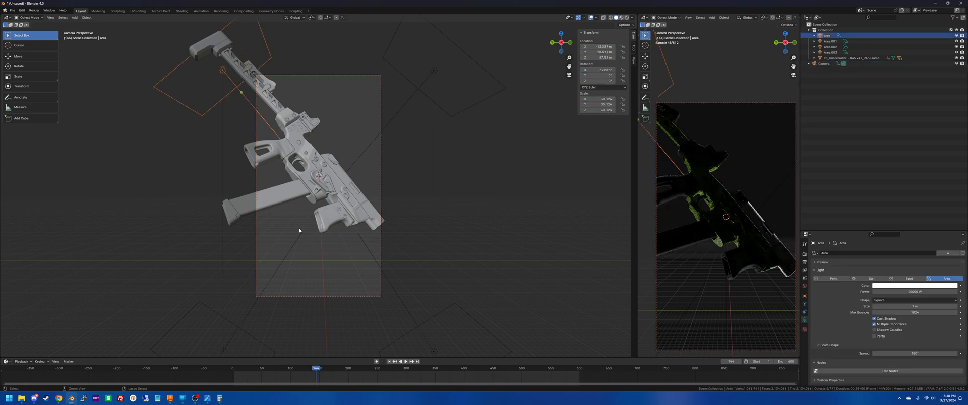
key("ctrl+z")
key("ctrl+z")
key("ctrl+z")
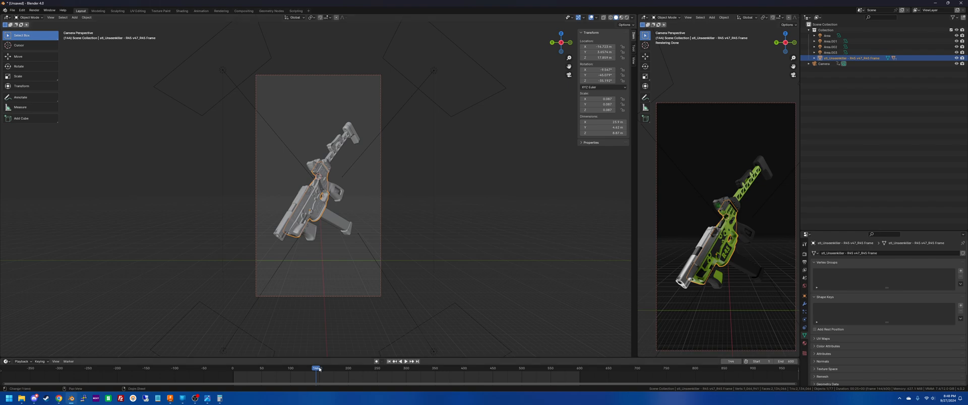
Keyframe the R45 frame's location, rotation and scale on all axes at frame 1.
left_click_drag(316, 377, 234, 377)
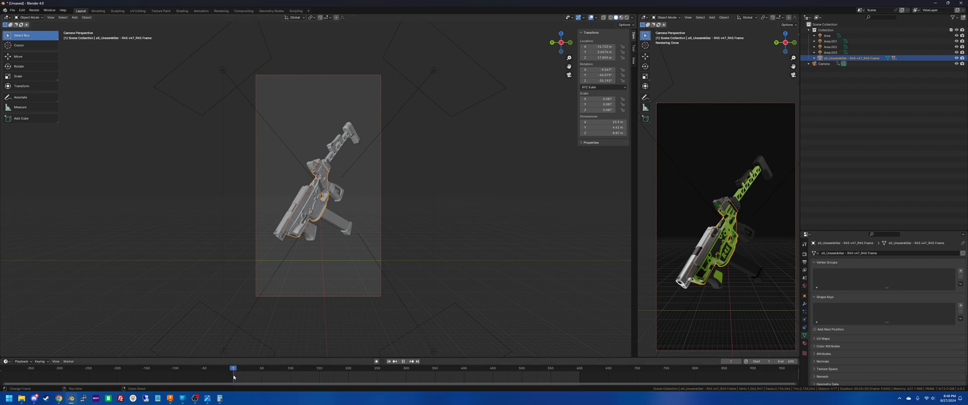
left_click(804, 296)
left_click(960, 271)
left_click(961, 276)
left_click(961, 282)
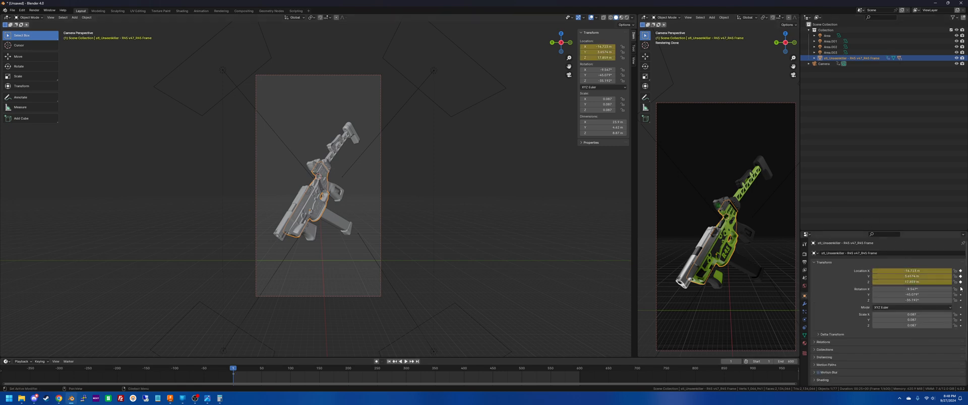
left_click(960, 289)
left_click(961, 295)
left_click(960, 300)
left_click(961, 315)
left_click(960, 320)
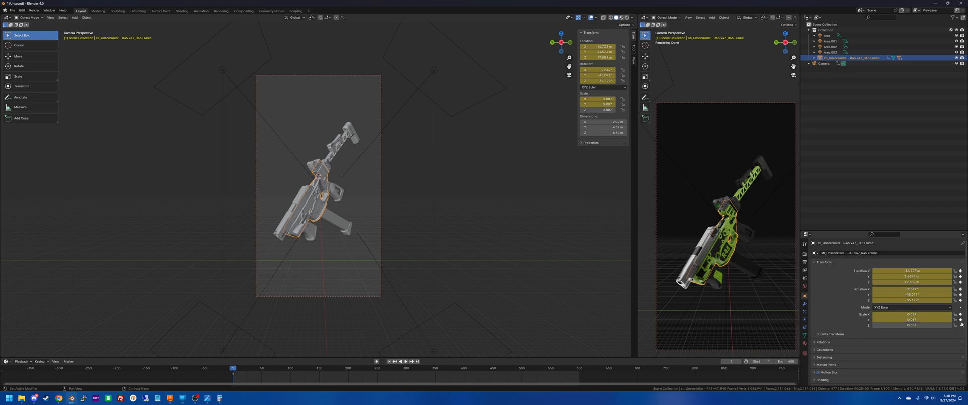
left_click(960, 325)
Try moving the model down and slightly right in the camera frame at frame 205.
left_click_drag(235, 369, 351, 379)
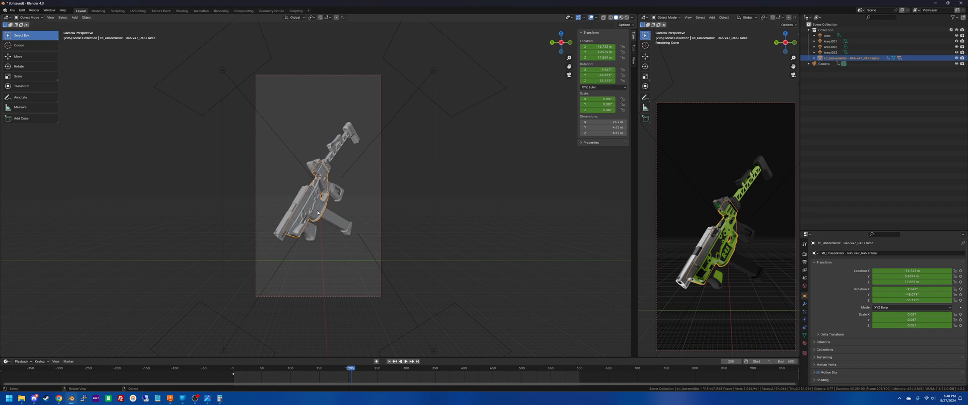
key("g")
left_click(328, 232)
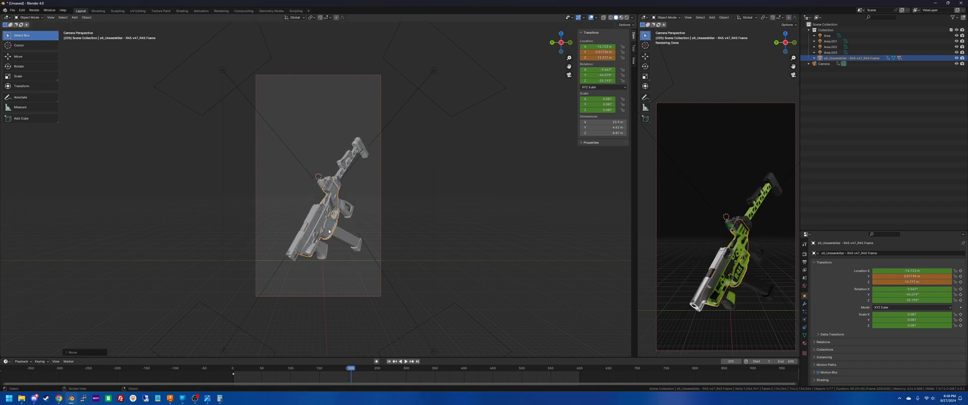
left_click(348, 323)
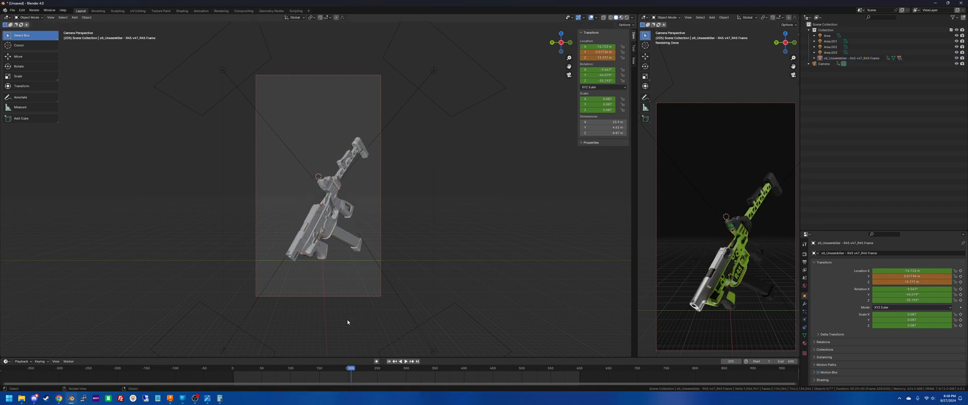
left_click(330, 236)
Go to frame 218 and move the model slightly down in the camera frame with auto keying on.
left_click_drag(353, 371, 358, 371)
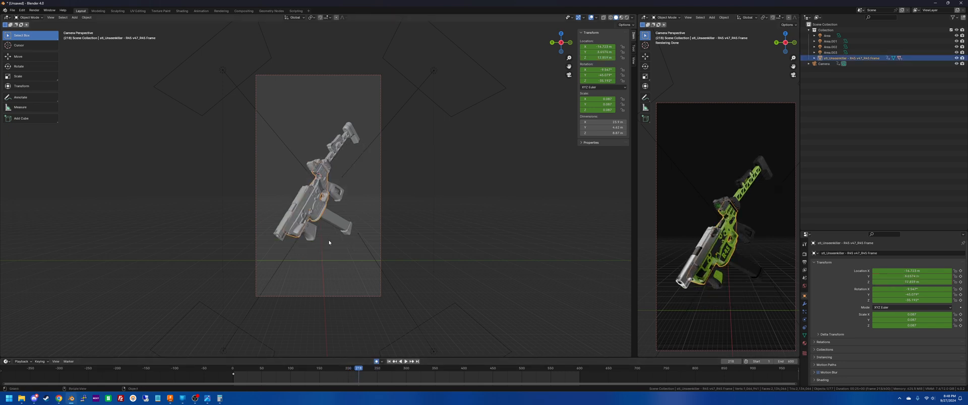
key("g")
left_click(325, 225)
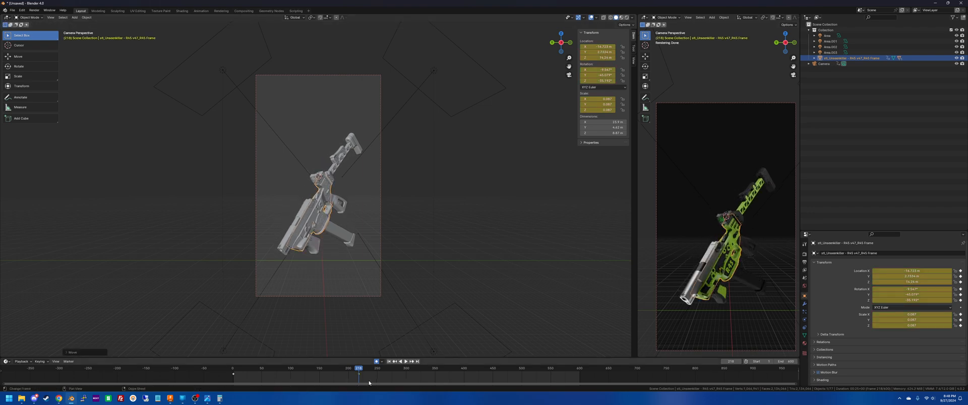
Try pasting the previously copied keyframes onto the model at frame 601 and play the animation.
left_click_drag(356, 380, 580, 378)
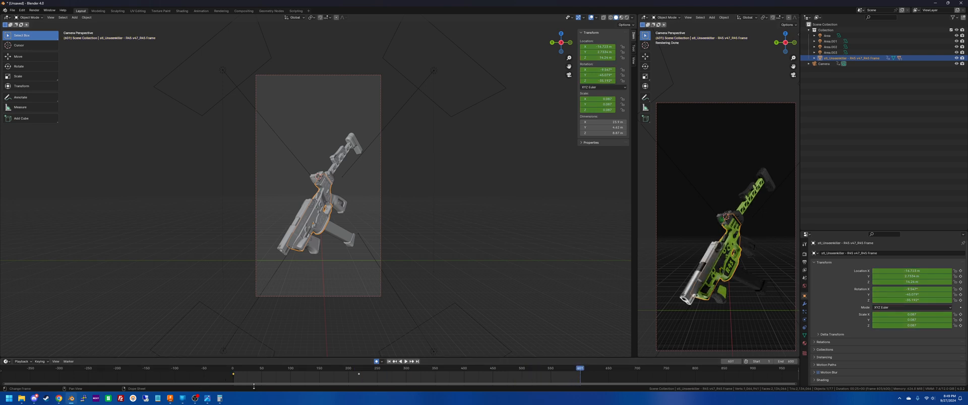
key("ctrl+v")
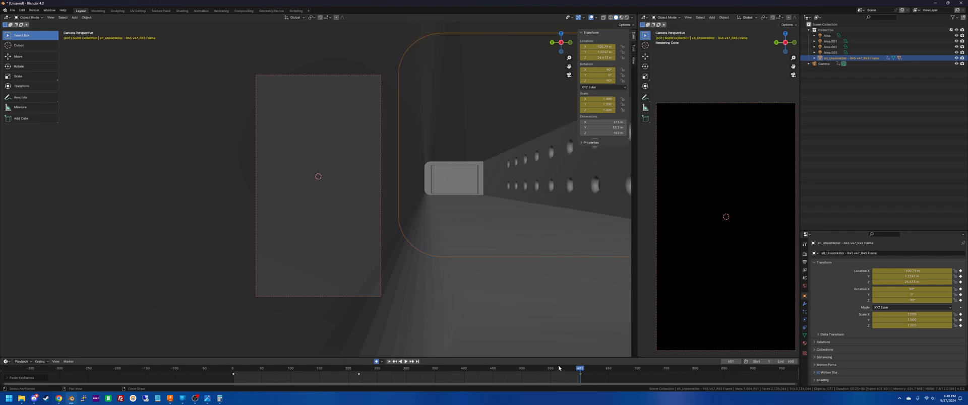
key("space")
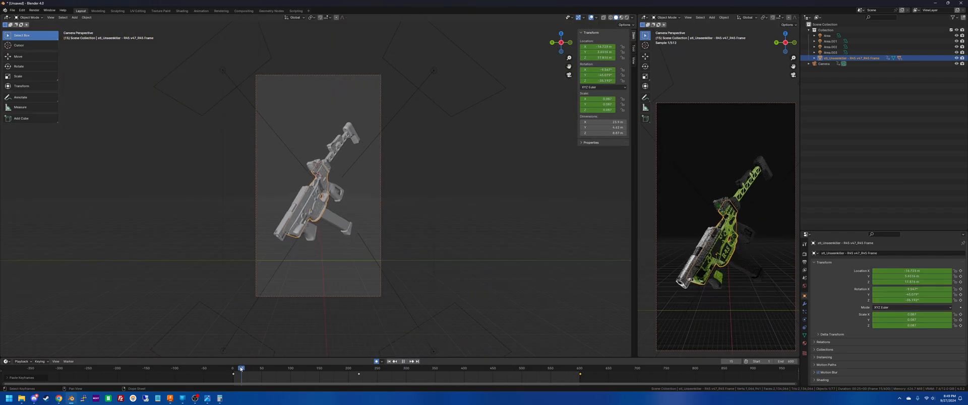
Copy the model's frame 1 keyframes to frame 601 and return to the keyframe around frame 218.
left_click_drag(241, 369, 233, 371)
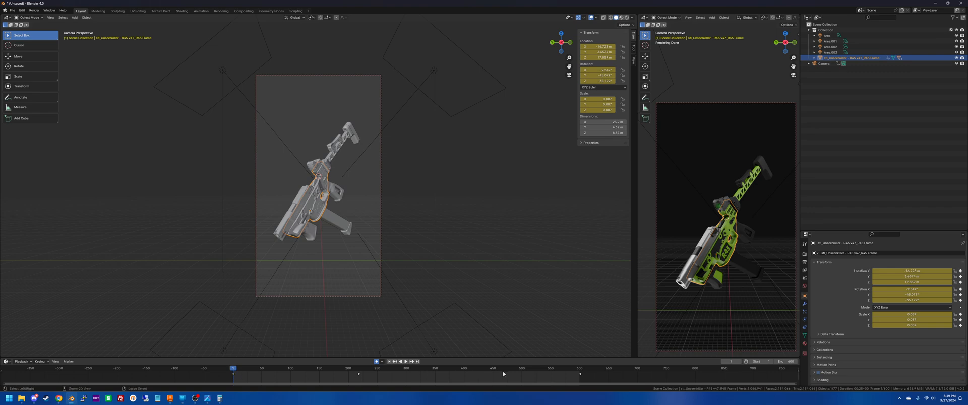
left_click_drag(233, 370, 581, 370)
key("ctrl+v")
left_click_drag(580, 369, 359, 371)
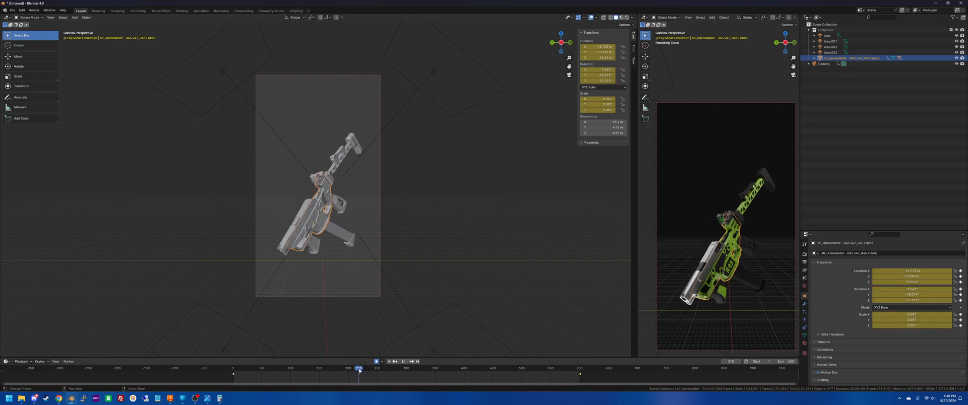
scroll(359, 376, "up", 4)
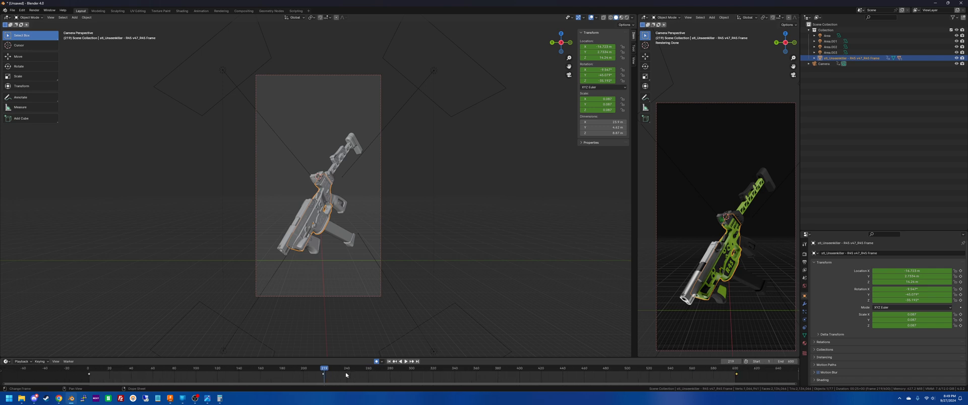
Enlarge the timeline and add 360° to the model's Z rotation at frame 601.
middle_click_drag(327, 374, 321, 374)
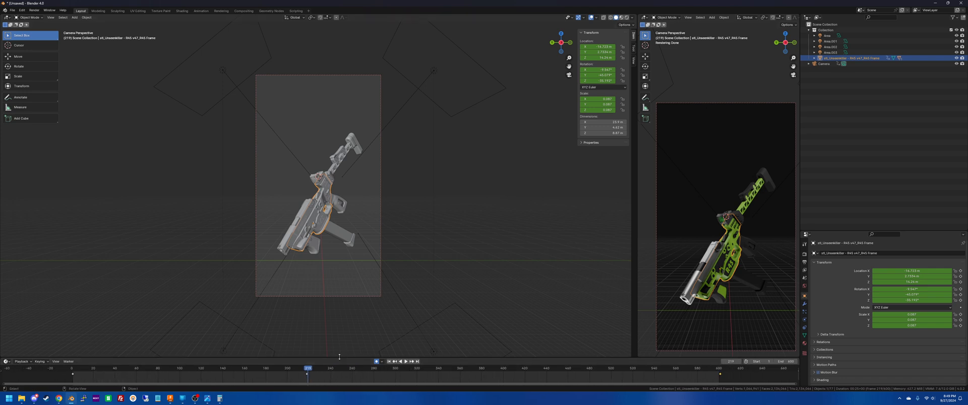
left_click_drag(339, 357, 330, 327)
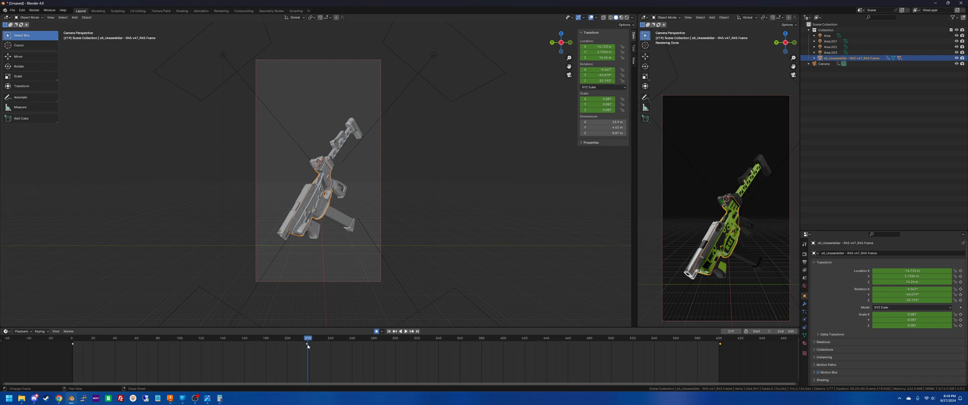
key("Left")
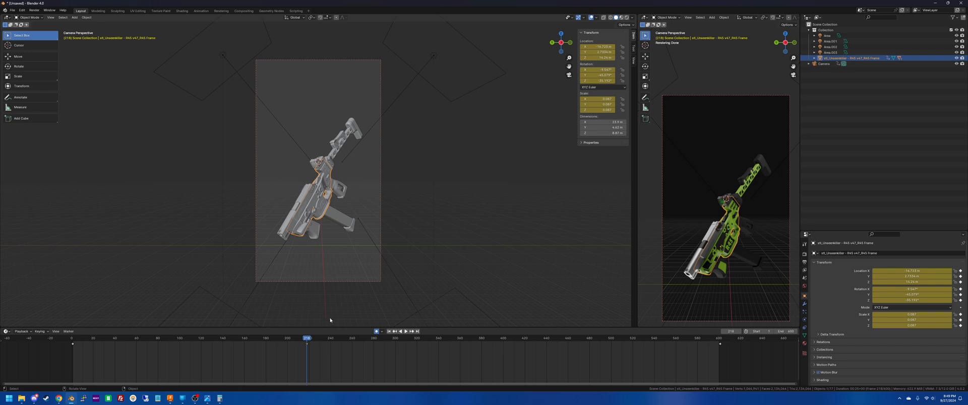
left_click_drag(308, 343, 720, 350)
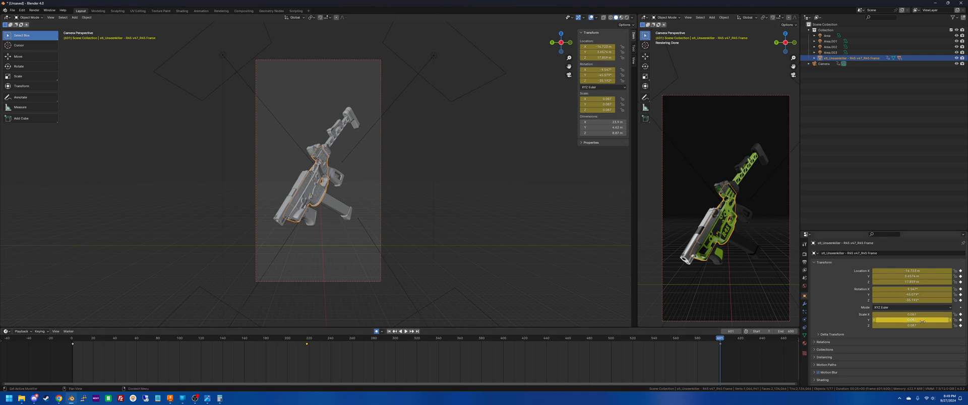
left_click(930, 301)
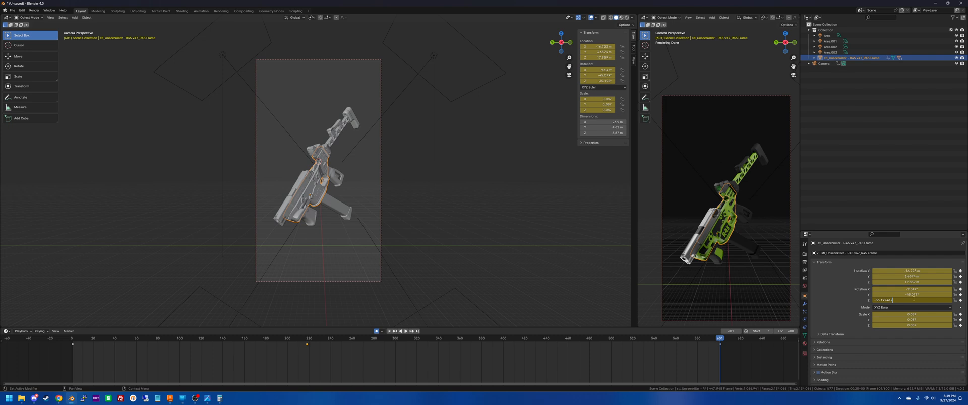
type("d+360")
key("Return")
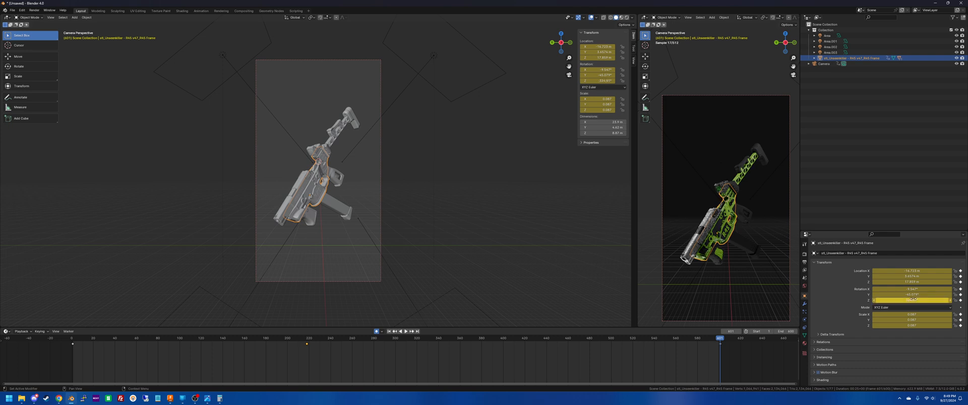
Remove the model's frame 218 keyframes on every channel except Location Z, play the animation and return to frame 218.
left_click_drag(719, 339, 307, 346)
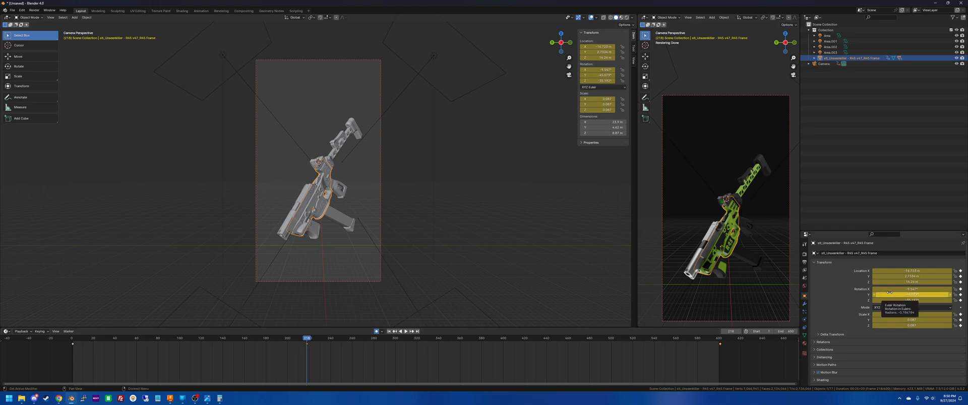
left_click(960, 276)
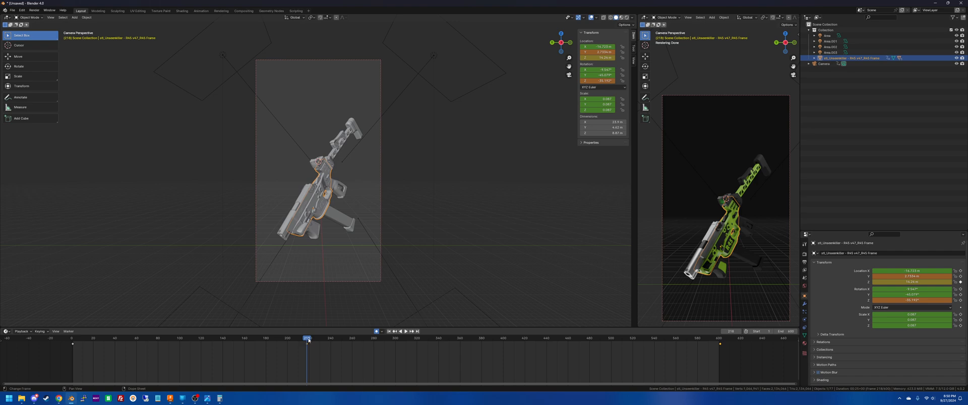
key("space")
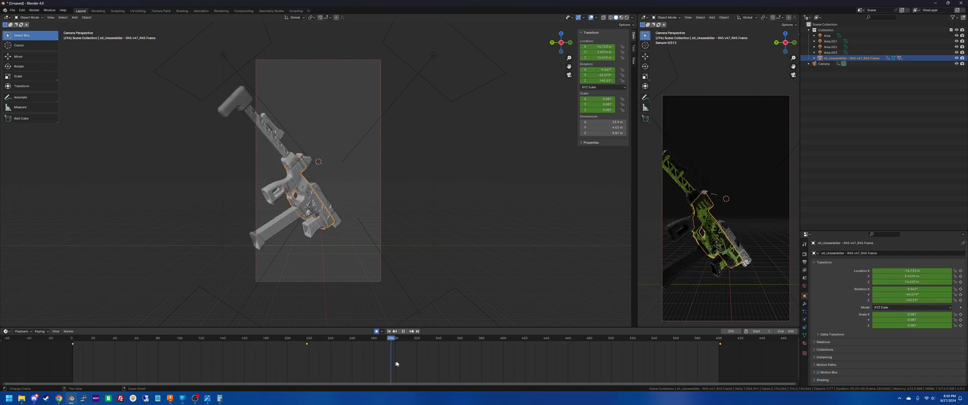
left_click_drag(396, 364, 306, 368)
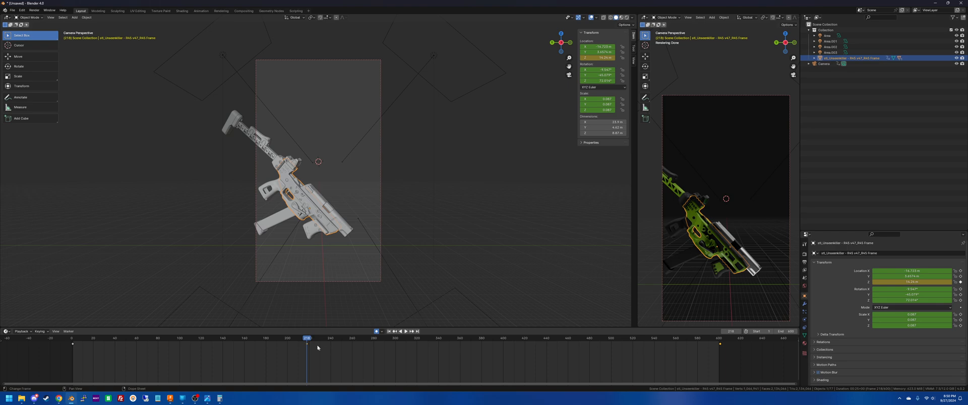
Try shifting the middle keyframe along the timeline and deleting the stray keyframe past frame 601.
key("shift+d")
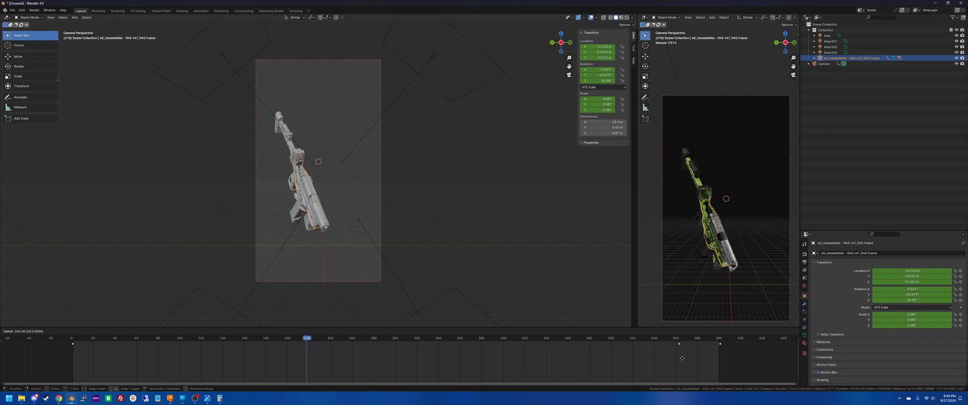
left_click(646, 351)
left_click_drag(317, 338, 702, 387)
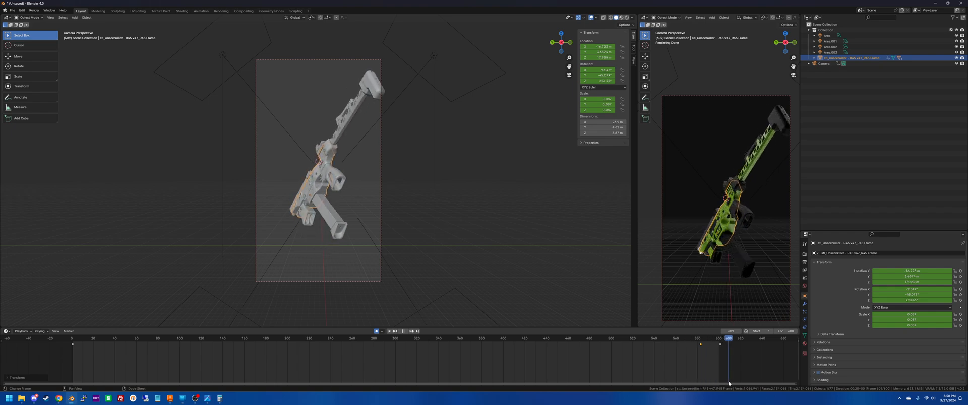
key("Escape")
left_click_drag(701, 346, 330, 359)
left_click(356, 367)
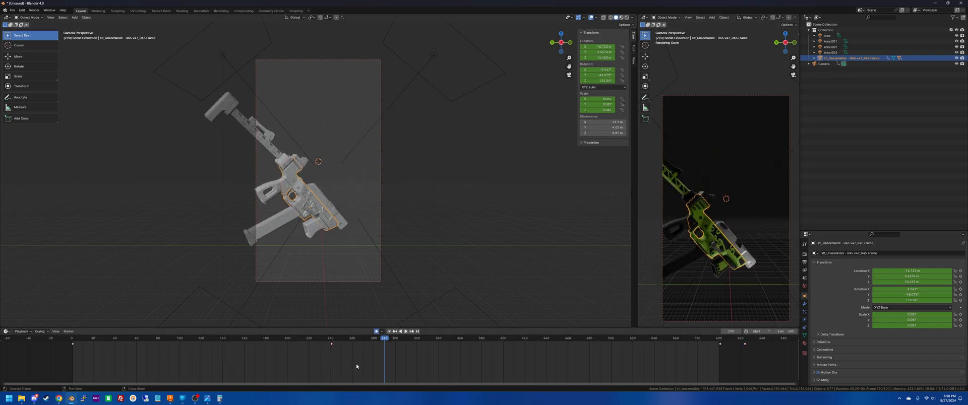
key("Delete")
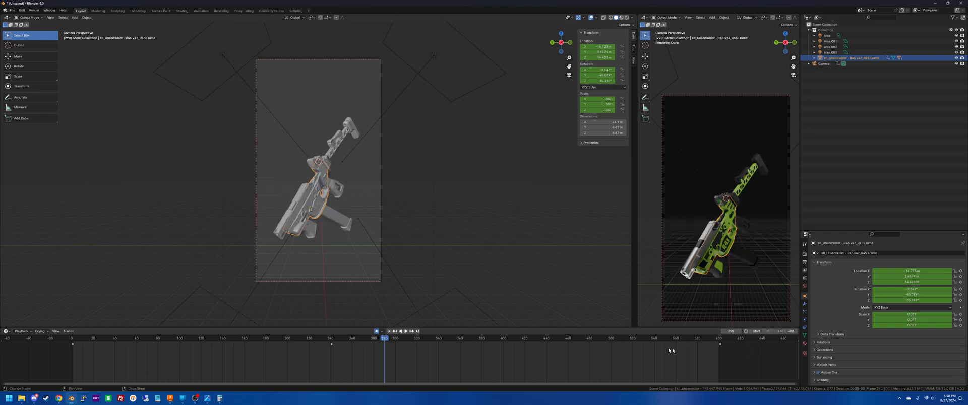
Undo the recent keyframe moves and the keyframe deletion.
left_click_drag(381, 339, 397, 354)
key("ctrl+z")
key("ctrl+z")
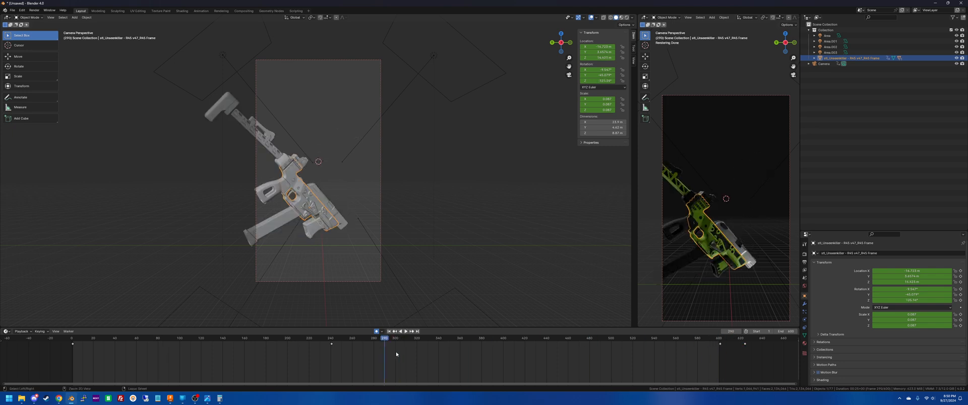
key("ctrl+z")
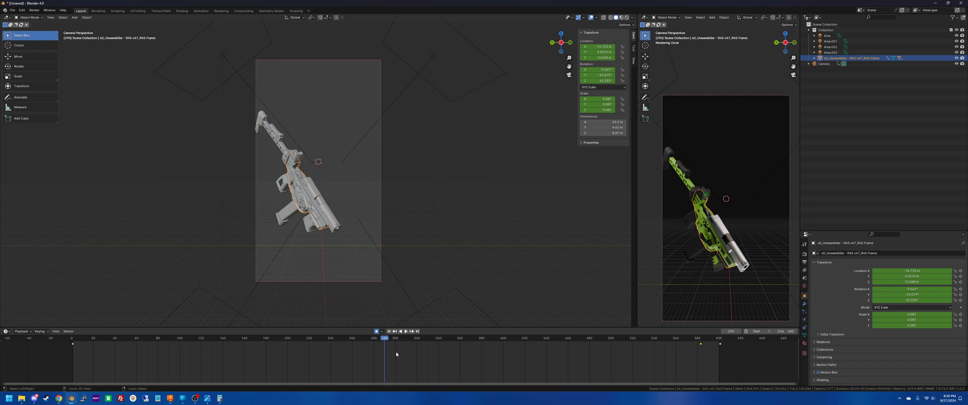
key("ctrl+z")
key("ctrl+z")
key("ctrl+z")
Select and nudge the model's end keyframe at about frame 601.
scroll(736, 360, "up", 5)
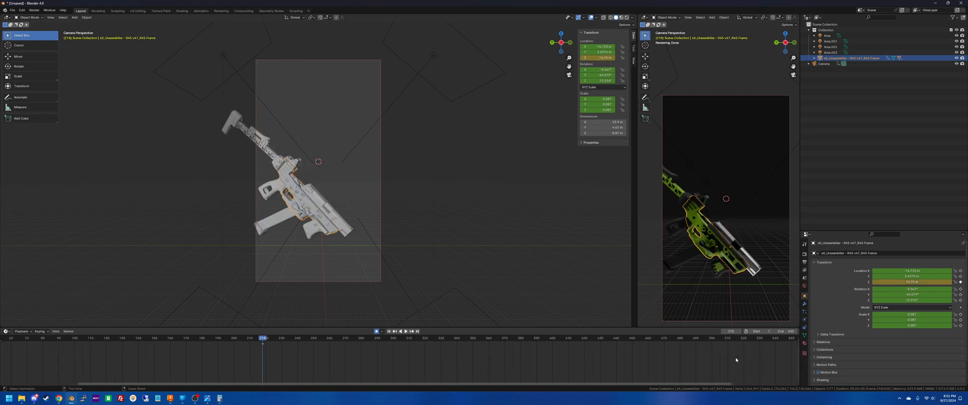
scroll(736, 360, "up", 1)
middle_click_drag(736, 360, 334, 375)
scroll(507, 381, "up", 10)
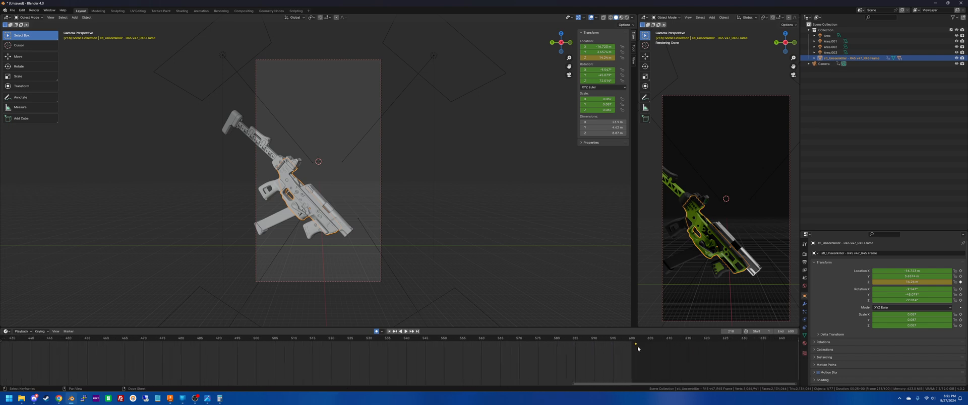
left_click_drag(636, 345, 636, 347)
scroll(393, 367, "down", 10)
scroll(389, 367, "down", 20)
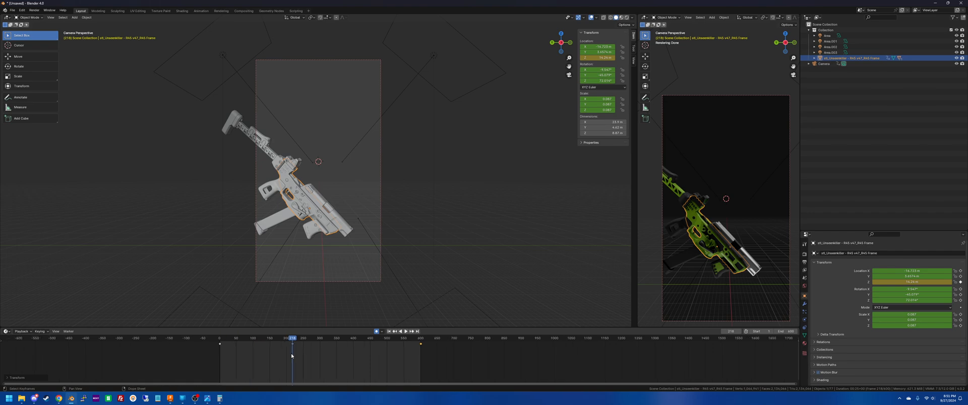
Scrub back to about frame 30 and move the middle keyframe from frame 218 to about frame 305.
scroll(325, 355, "up", 9)
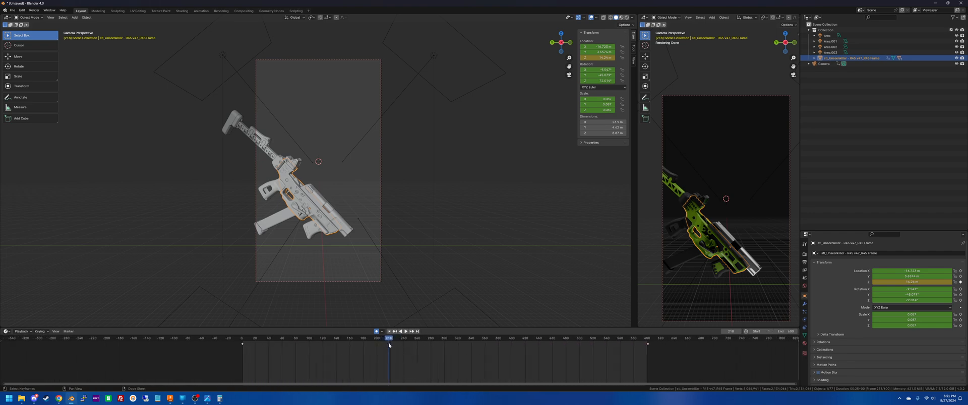
left_click_drag(389, 340, 261, 347)
key("space")
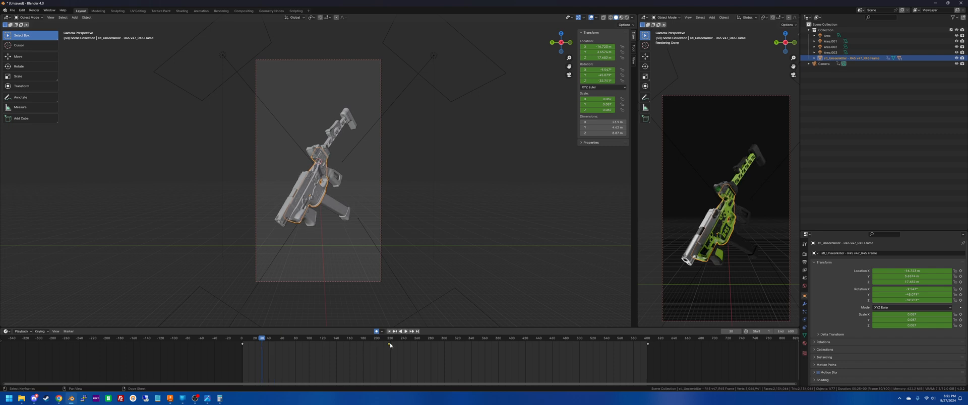
left_click_drag(391, 346, 450, 347)
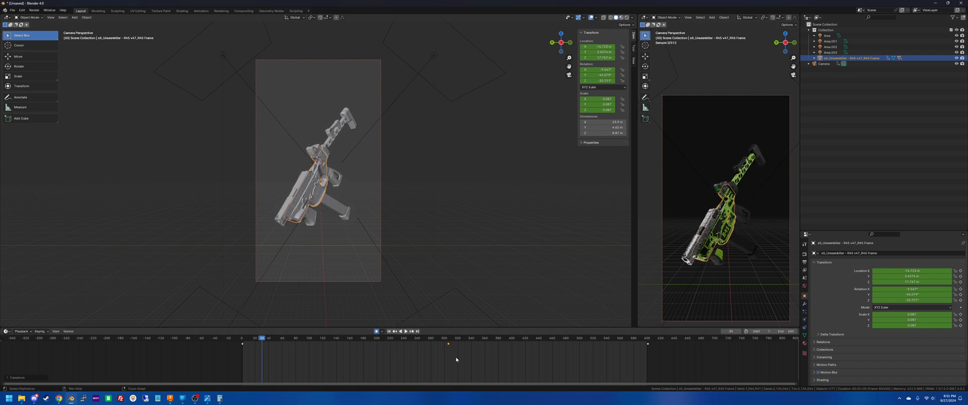
Try moving the middle keyframe further toward the end of the animation, to about frame 473.
left_click(242, 344)
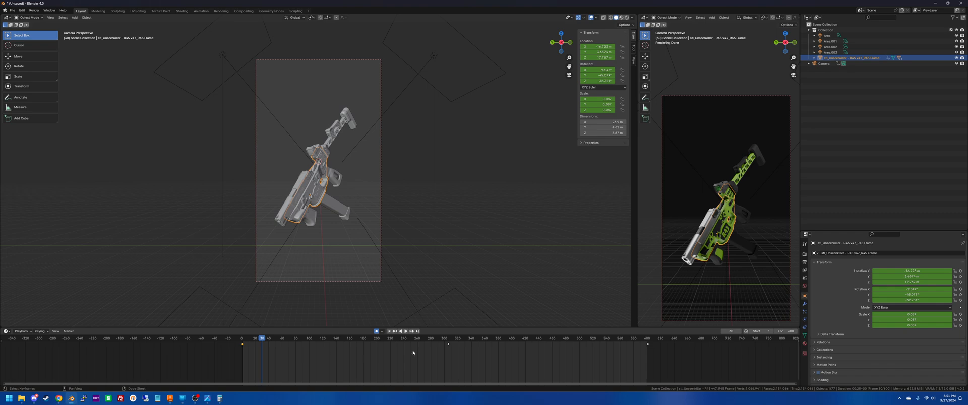
left_click_drag(449, 345, 562, 355)
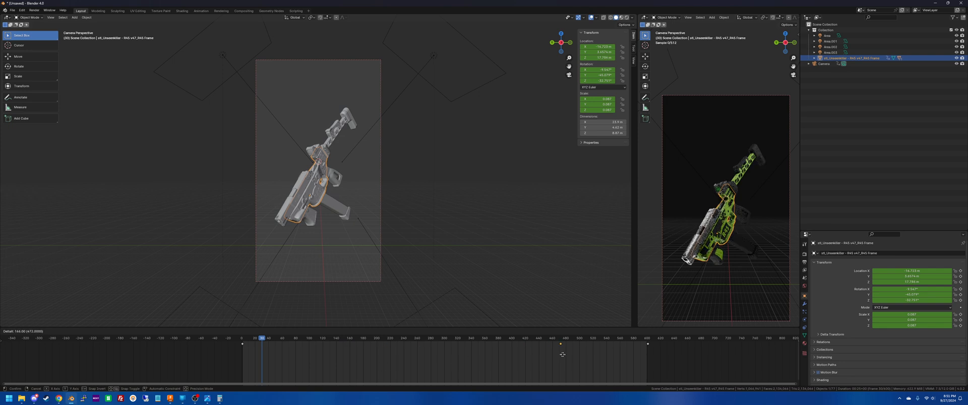
left_click_drag(667, 352, 468, 358)
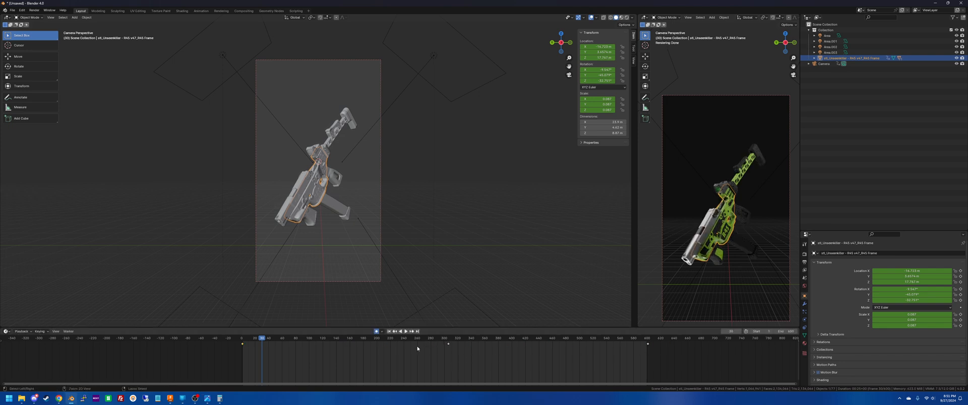
Preview the turn and, at frame 106, rotate the model around global Z until its rear faces the camera, with auto keying on.
left_click_drag(261, 341, 354, 362)
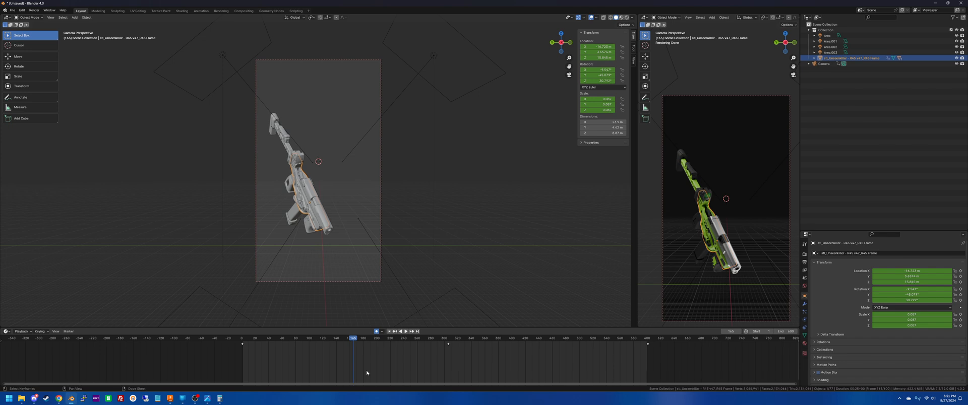
key("space")
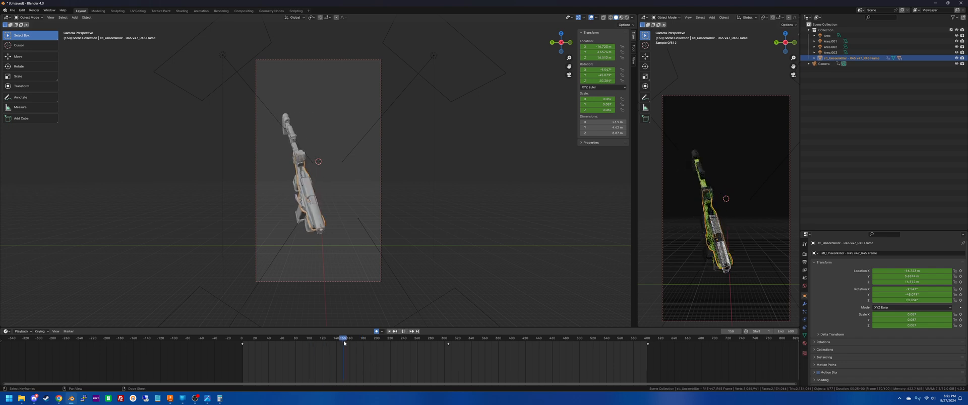
left_click_drag(395, 345, 313, 356)
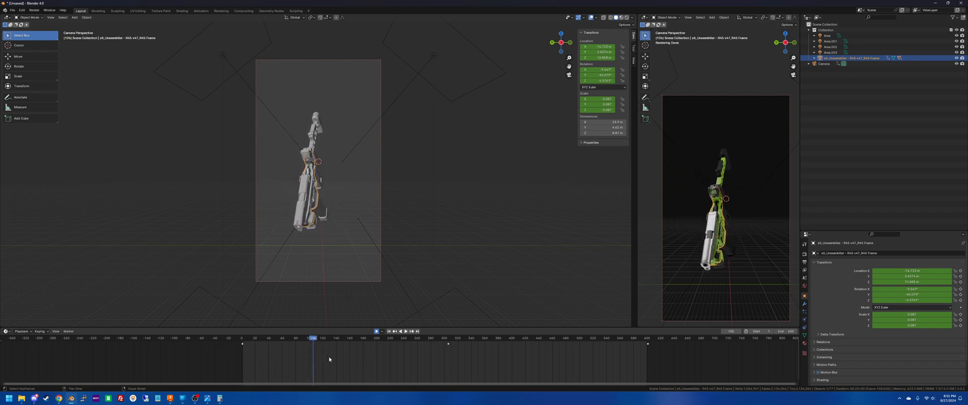
key("r")
key("z")
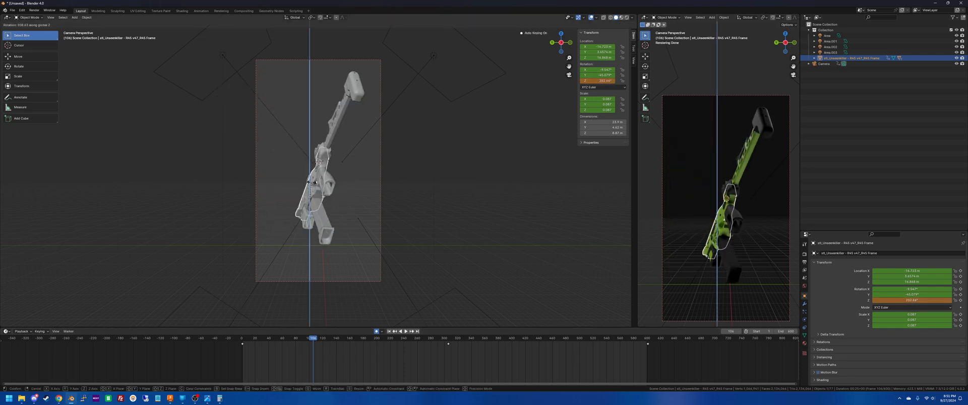
left_click(326, 248)
Play the animation from its start to check the model's turn.
left_click_drag(313, 340, 229, 344)
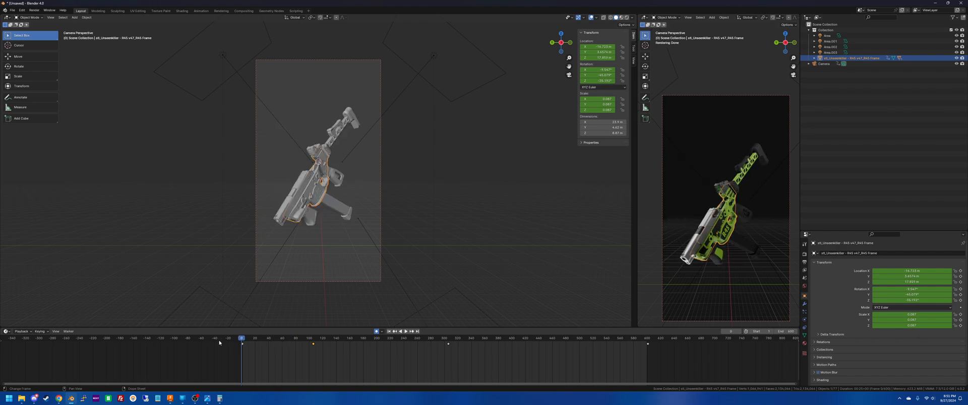
key("space")
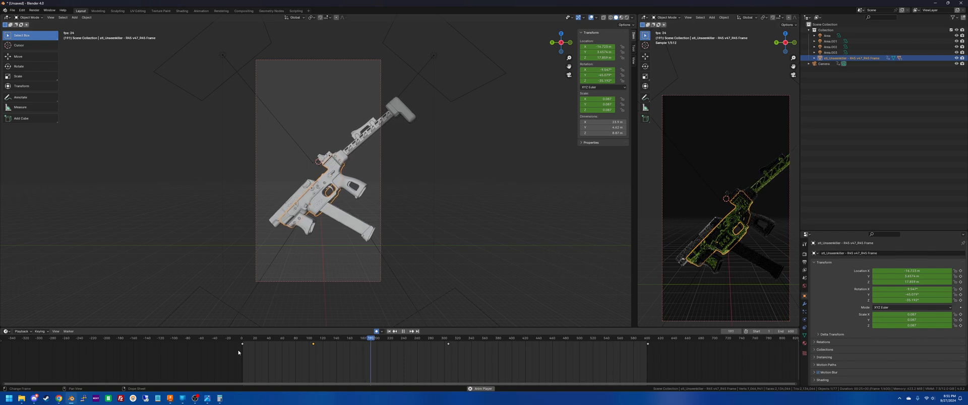
left_click_drag(393, 339, 372, 361)
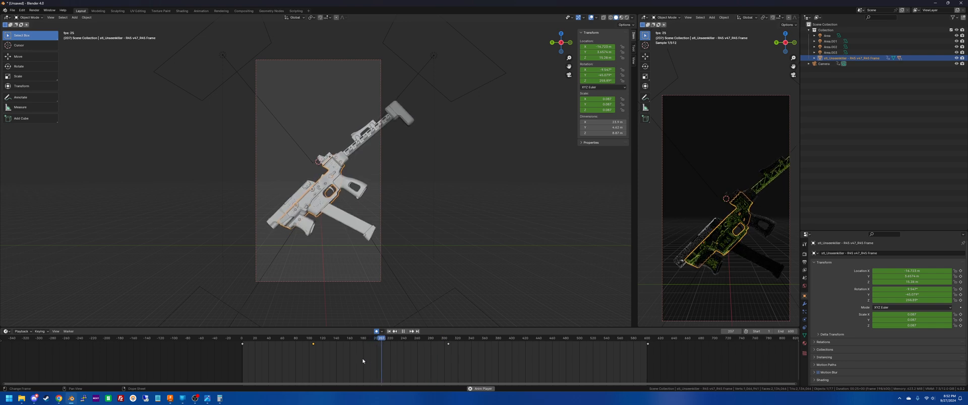
At frame 55, rotate the model around global Z so its stock swings toward the camera, keying the pose, and play from the start.
left_click(278, 345)
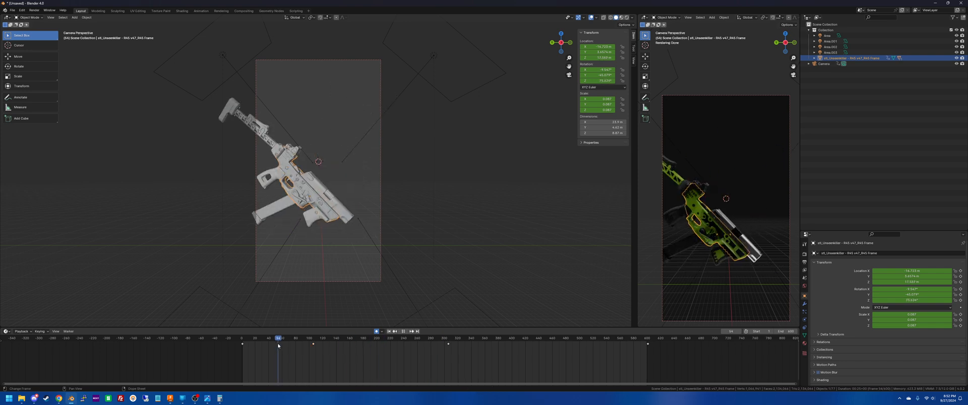
mouse_move(276, 340)
left_mouse_down()
mouse_move(242, 342)
mouse_move(316, 348)
mouse_move(279, 351)
left_mouse_up()
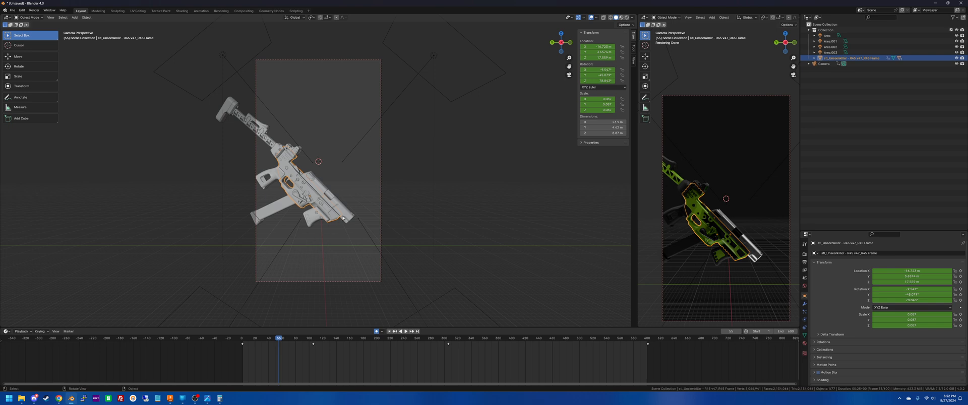
key("r")
key("z")
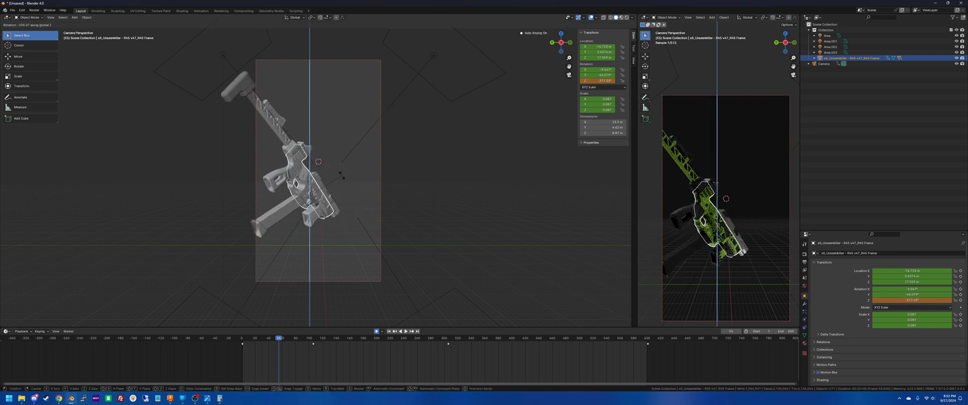
left_click(294, 289)
left_click(389, 332)
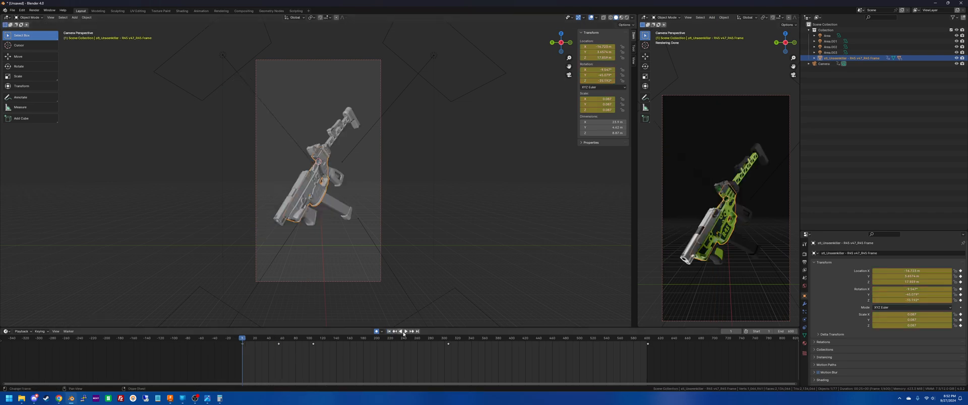
left_click(406, 332)
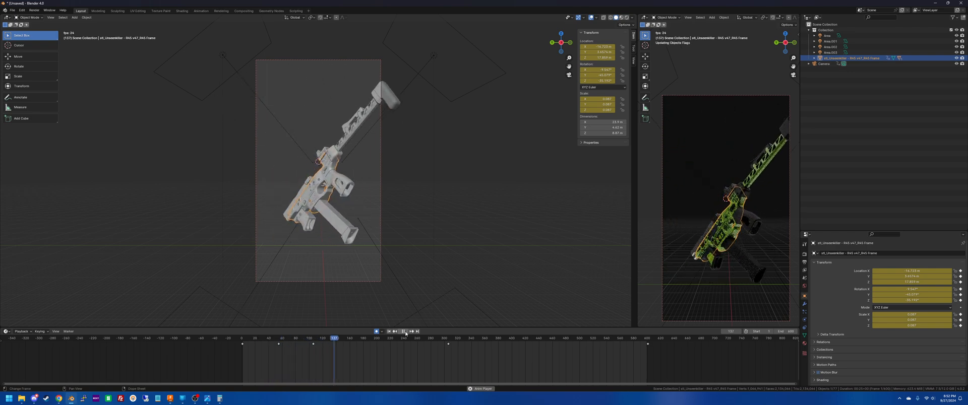
Retime the early turn by moving the frame 55 keyframe to frame 70 and the frame 106 keyframe to about frame 161, checking the playback.
left_click_drag(278, 345, 262, 345)
left_click_drag(393, 340, 222, 345)
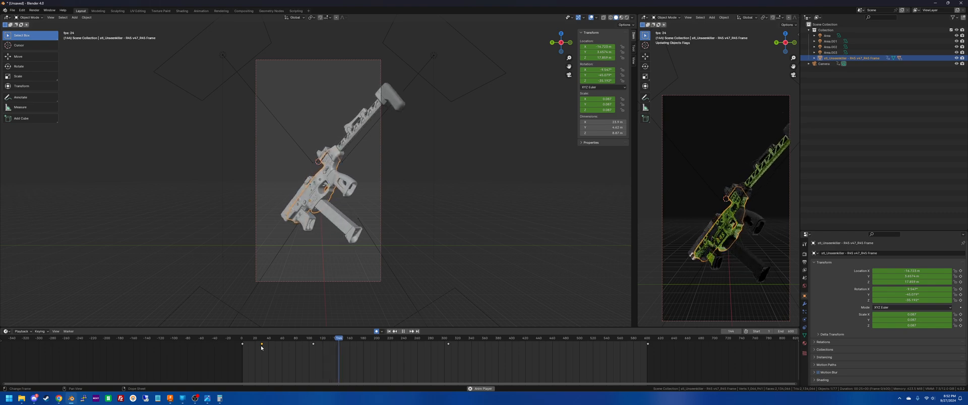
key("g")
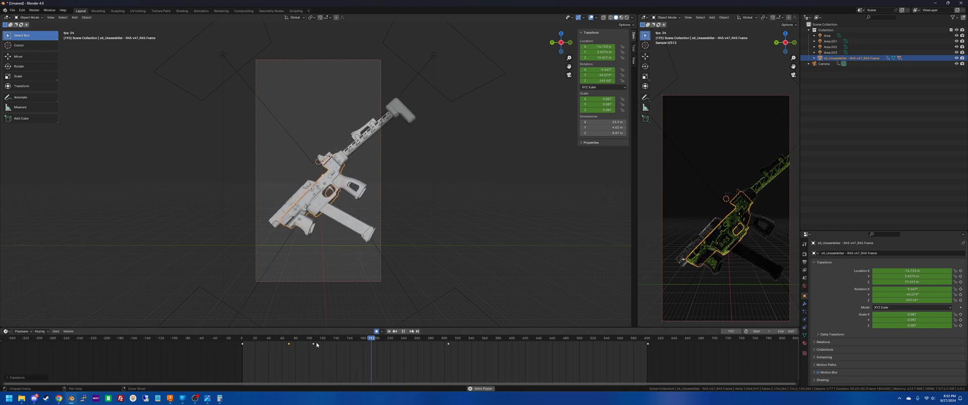
left_click(351, 348)
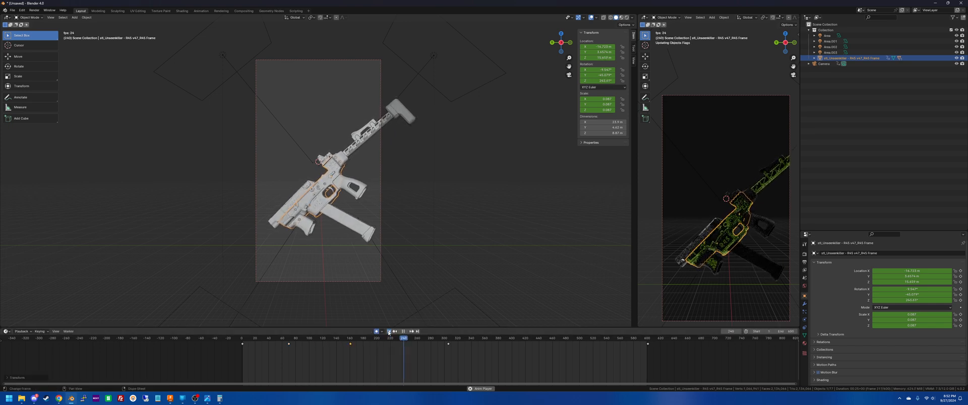
left_click(389, 331)
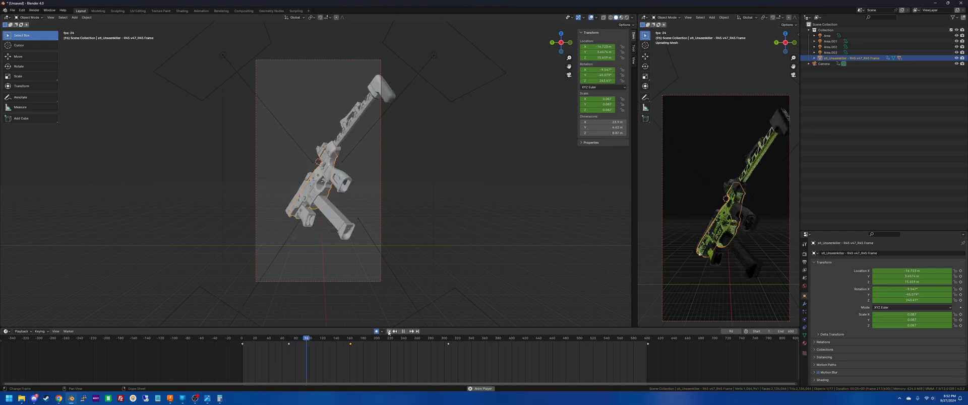
key("space")
key("space")
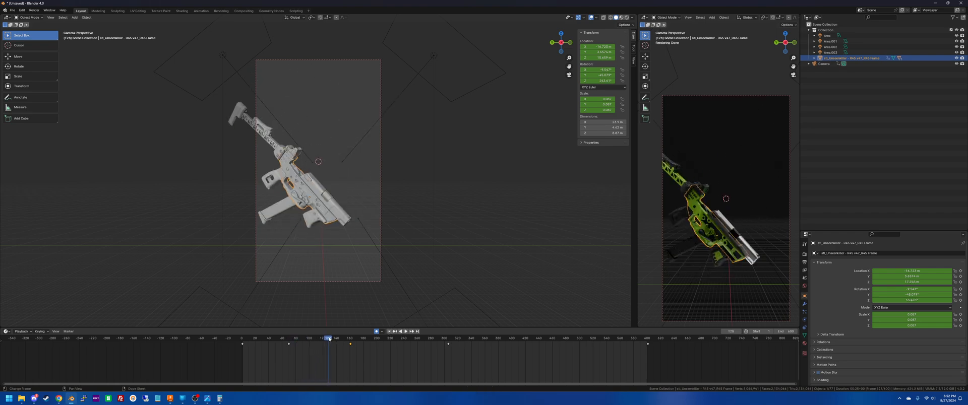
At frame 70, recentre the model in the camera frame and bring it much closer to the camera along global X.
left_click(291, 347)
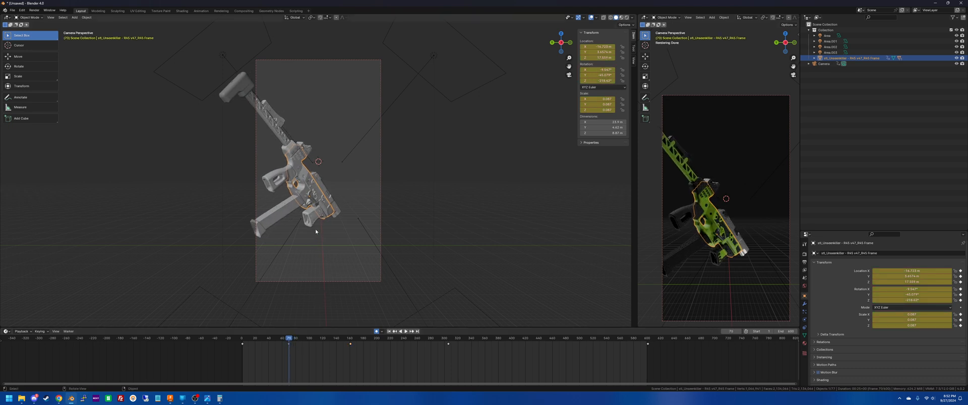
key("g")
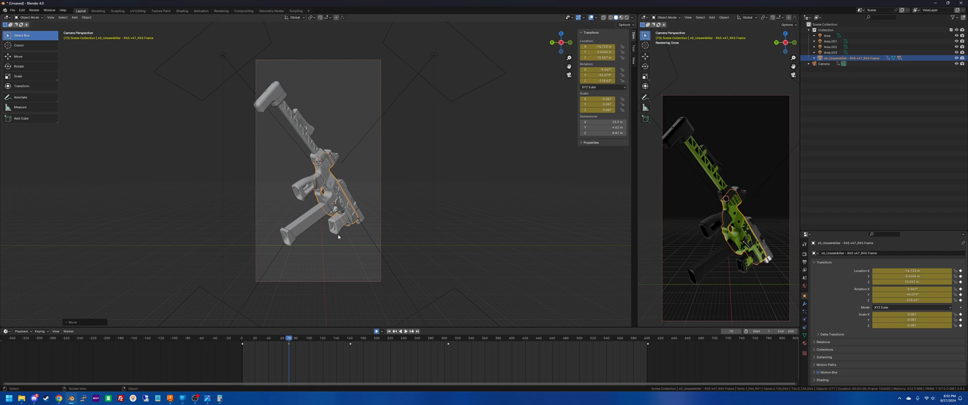
key("g")
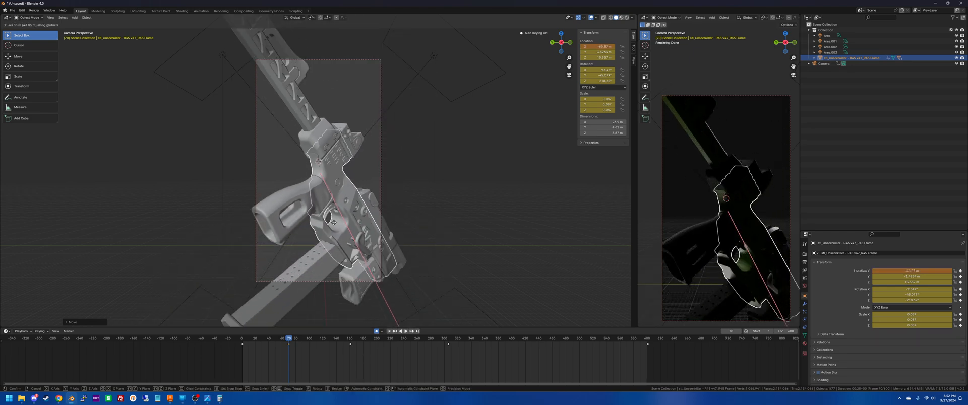
left_click(364, 288)
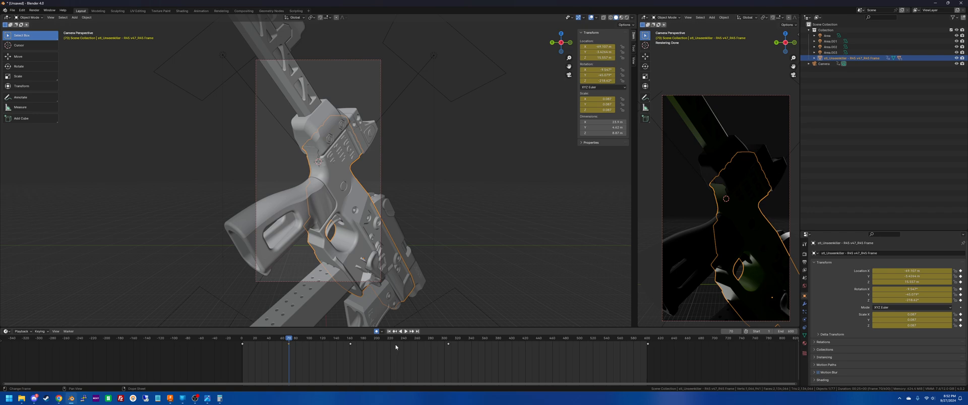
left_click(389, 332)
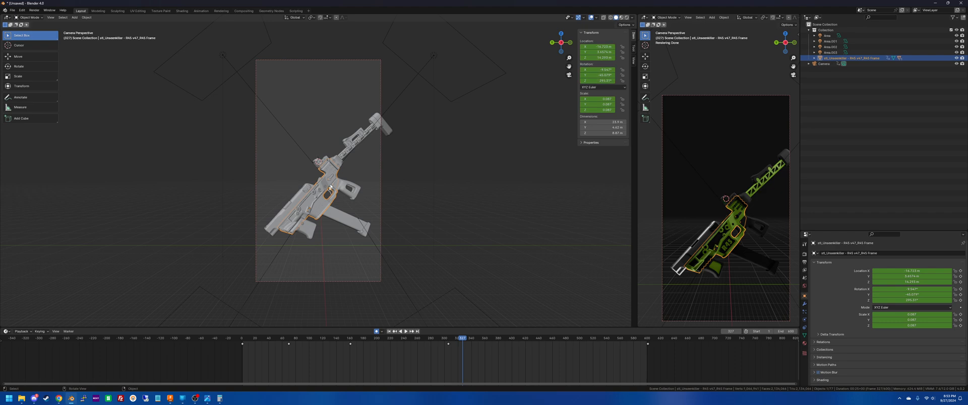
At frame 327, level the model, turn its muzzle partly toward the camera, raise it, and bring it close to the camera along global X.
left_click(377, 197)
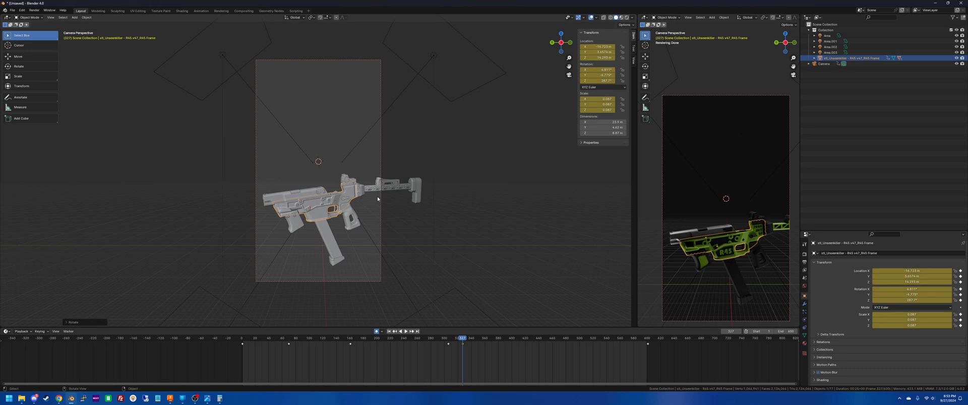
left_click(333, 192)
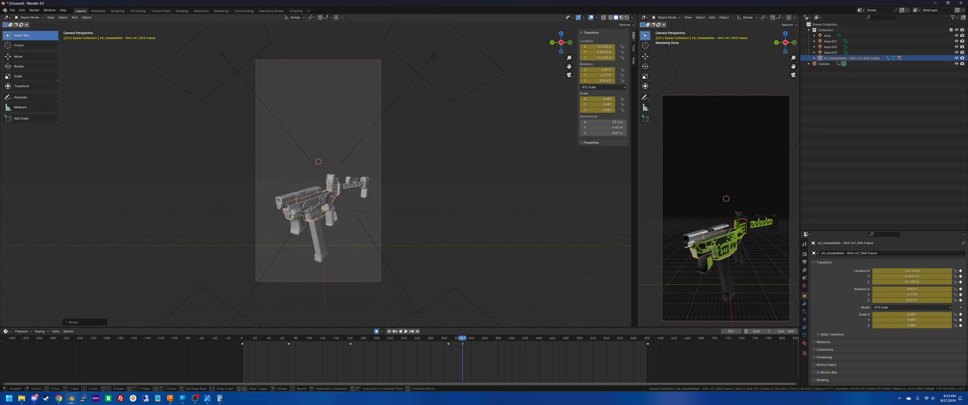
left_click(323, 168)
key("x")
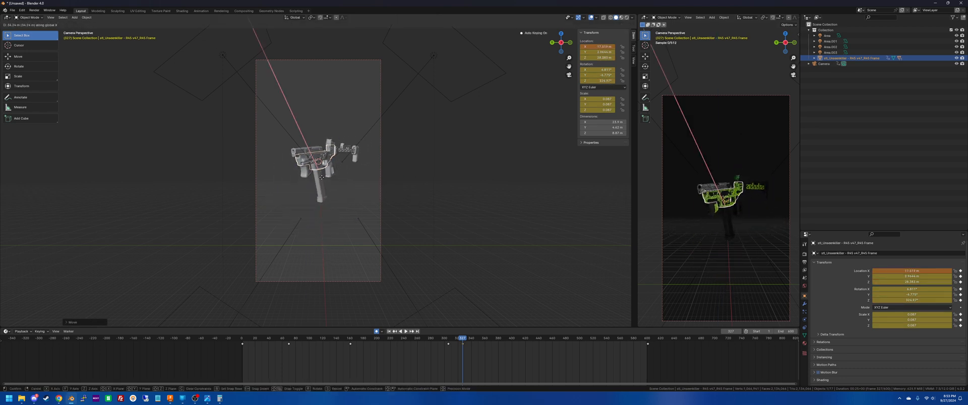
left_click(316, 152)
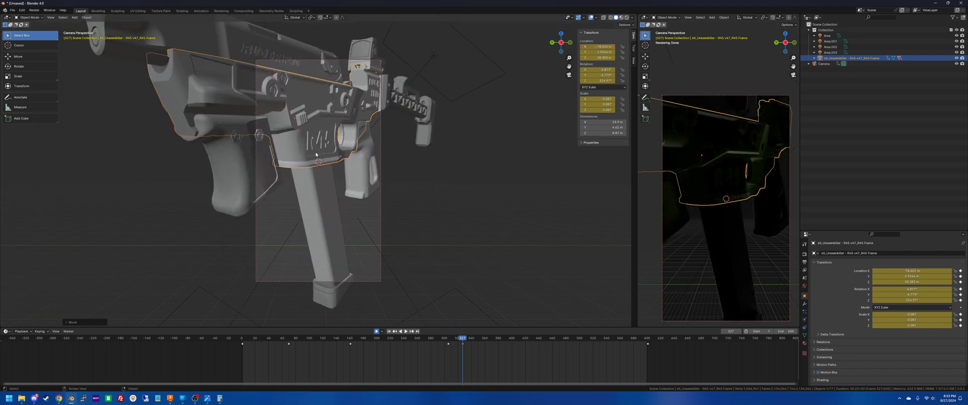
Tilt the close-up model at frame 327 with a free rotation and turn it around global Z so its R45 side faces the camera.
key("r")
key("r")
left_click(311, 123)
key("r")
key("z")
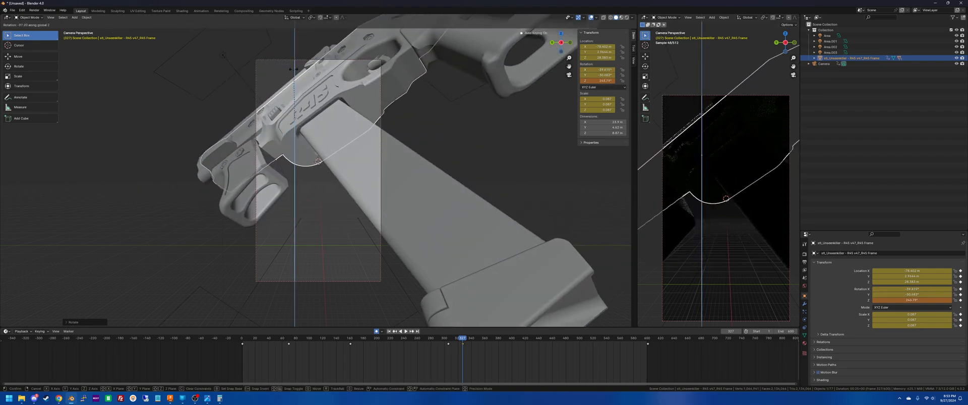
left_click(335, 111)
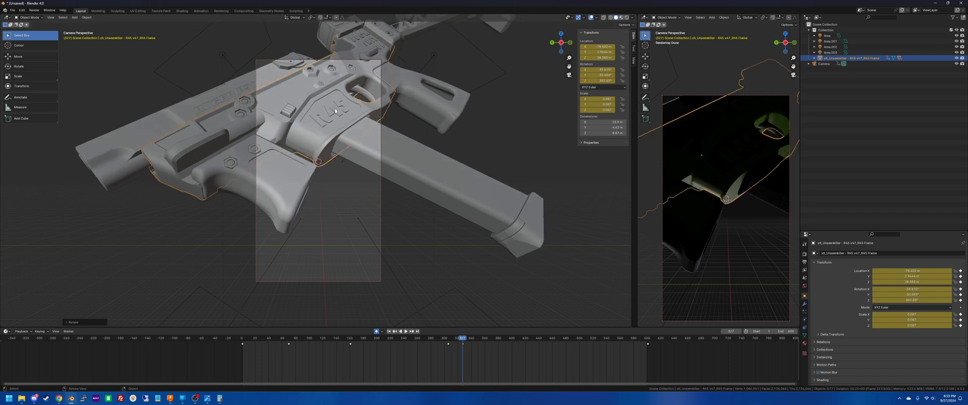
Preview the motion into the frame 327 close-up, delete the keyframe at about frame 305, and play the animation again.
mouse_move(461, 341)
left_mouse_down()
mouse_move(243, 339)
mouse_move(463, 339)
mouse_move(450, 338)
left_mouse_up()
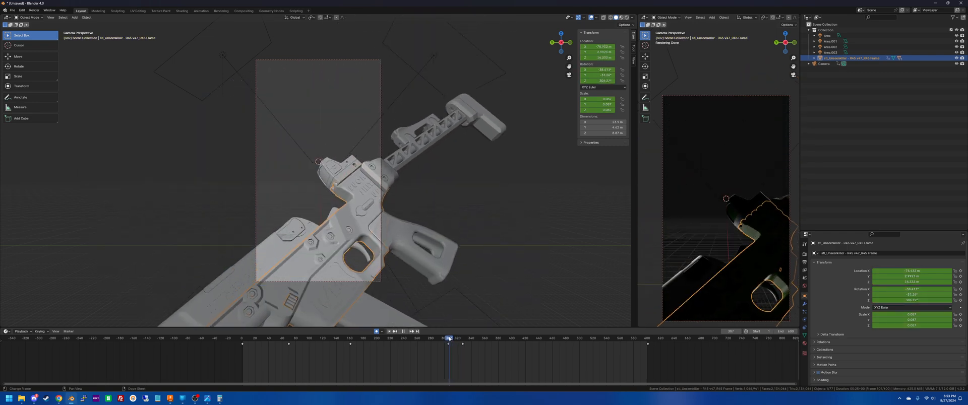
key("space")
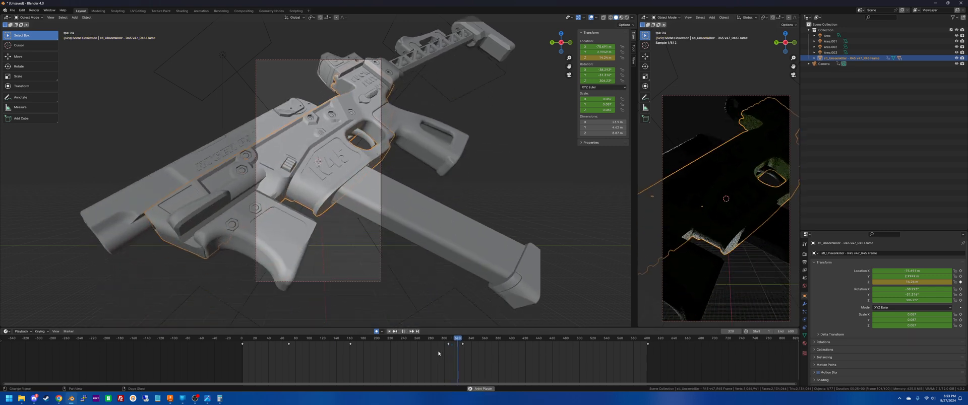
key("space")
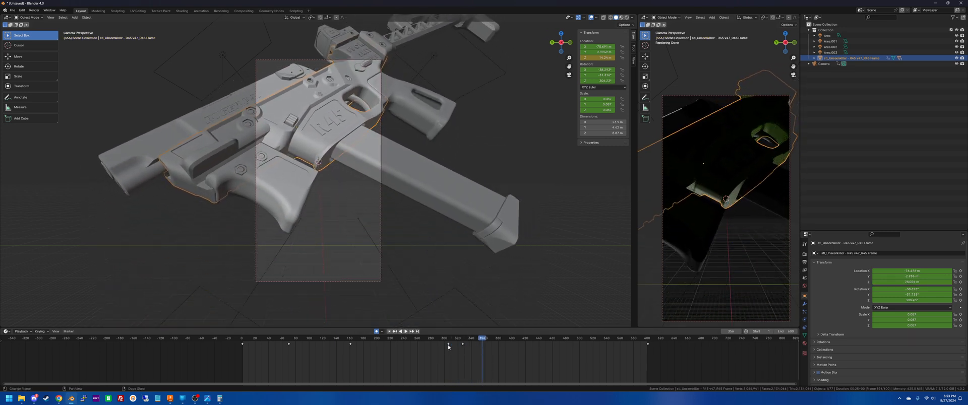
left_click_drag(484, 339, 260, 344)
key("space")
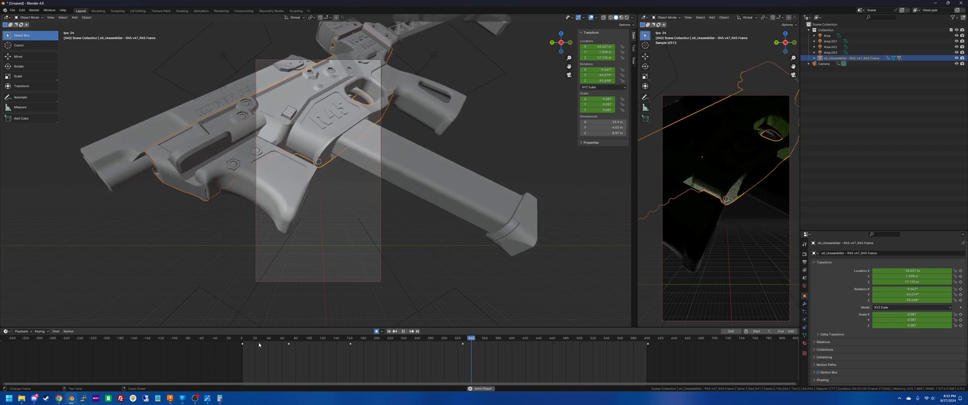
key("space")
At frame 253, lower the model, rotate it freely and around global Y to key a new intermediate pose, and play the result.
left_click_drag(476, 345, 397, 346)
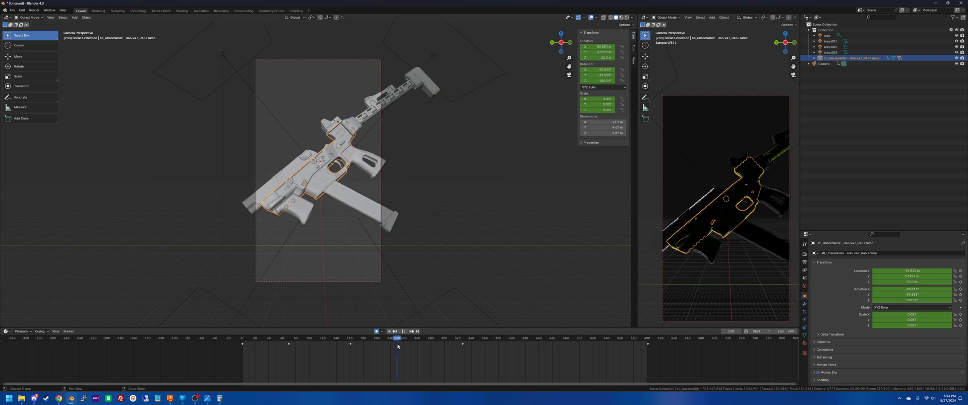
key("space")
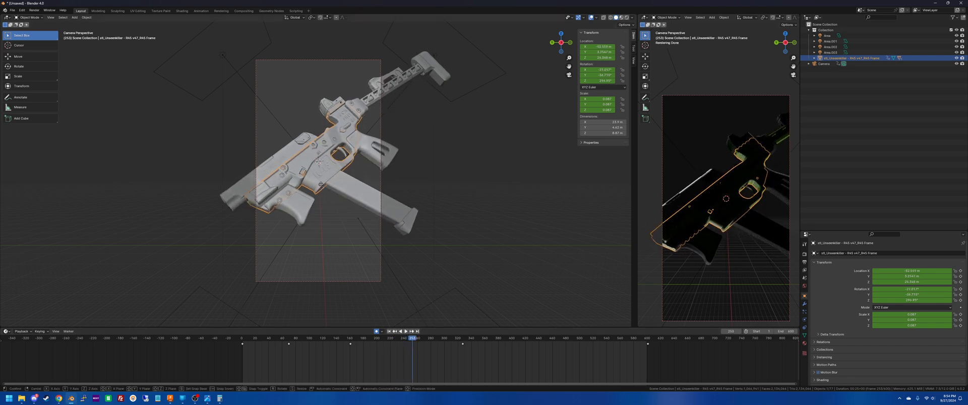
left_click(322, 218)
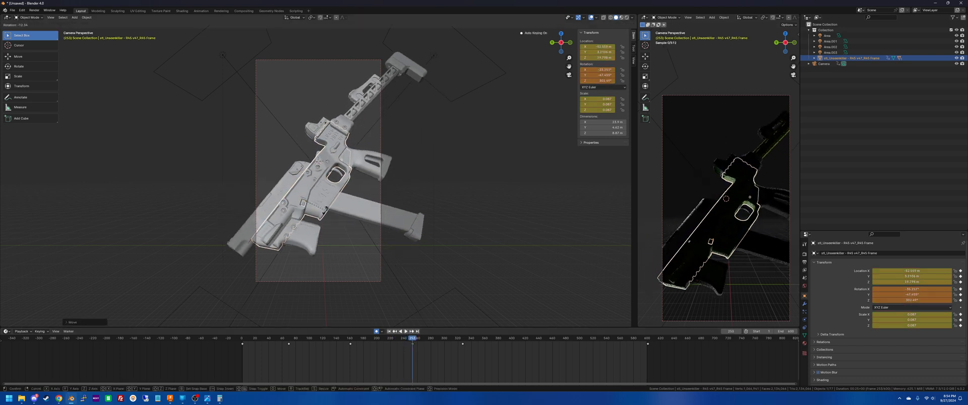
left_click(325, 209)
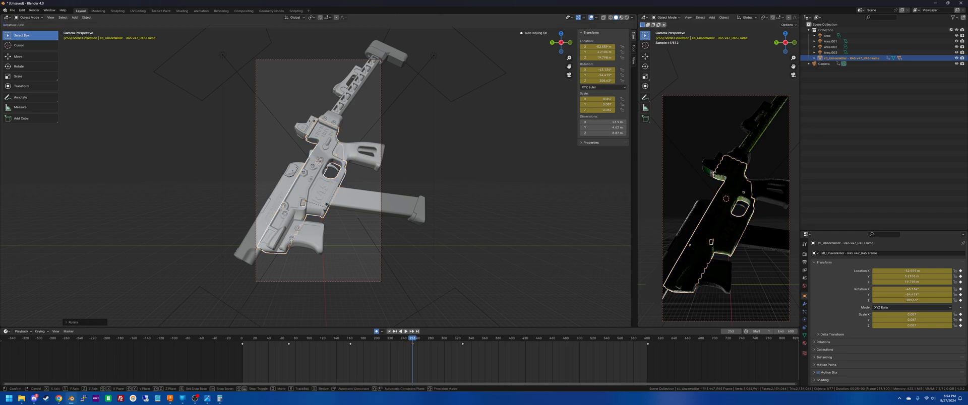
key("y")
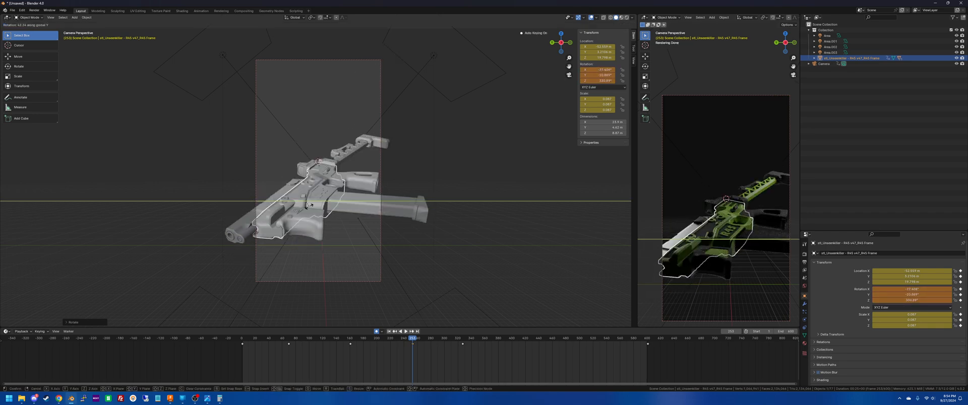
left_click(308, 208)
left_click_drag(378, 341, 347, 342)
key("space")
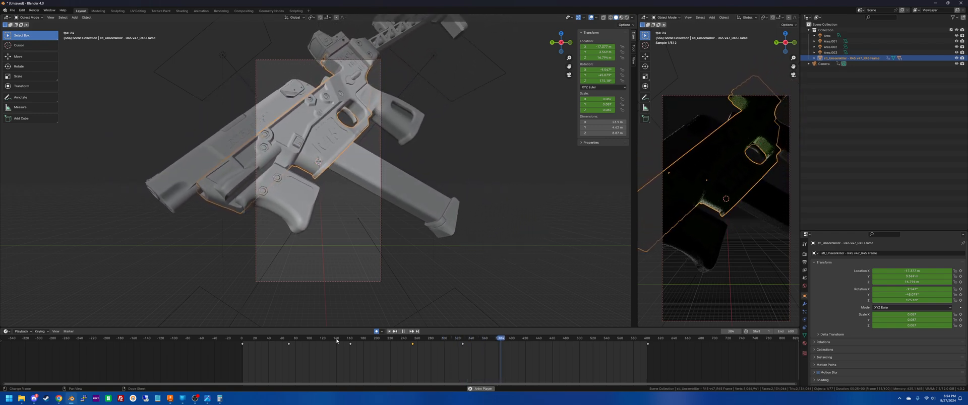
At frame 369, rotate the model around global Z to key a further turn after the close-up, and preview the motion through that frame.
key("space")
left_click_drag(499, 352, 490, 352)
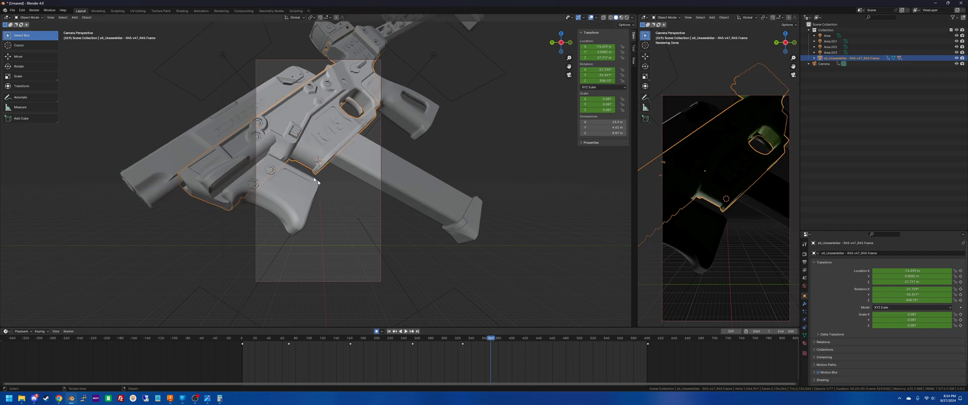
key("z")
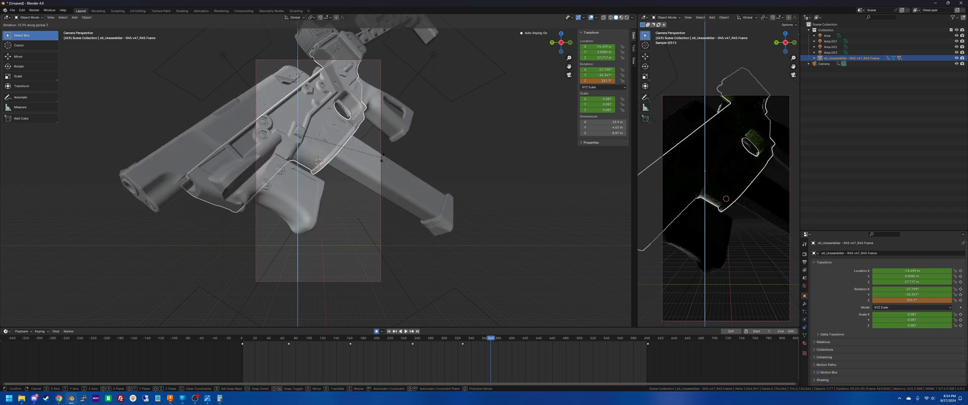
left_click(276, 234)
left_click_drag(492, 344, 428, 338)
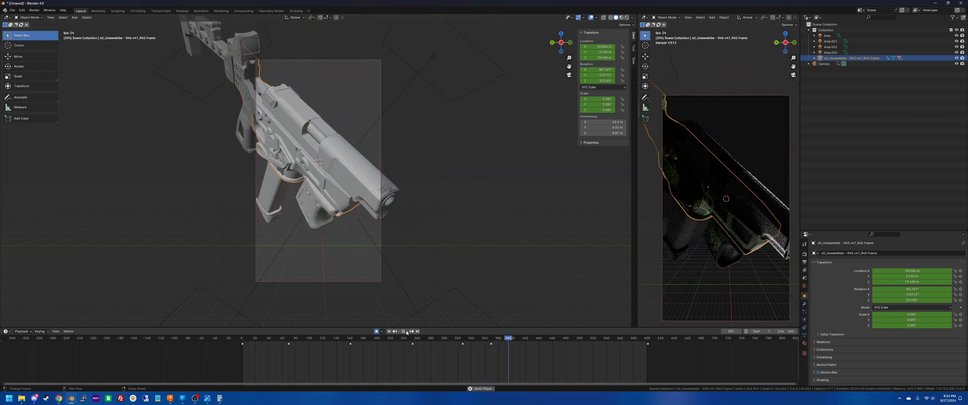
left_click(404, 332)
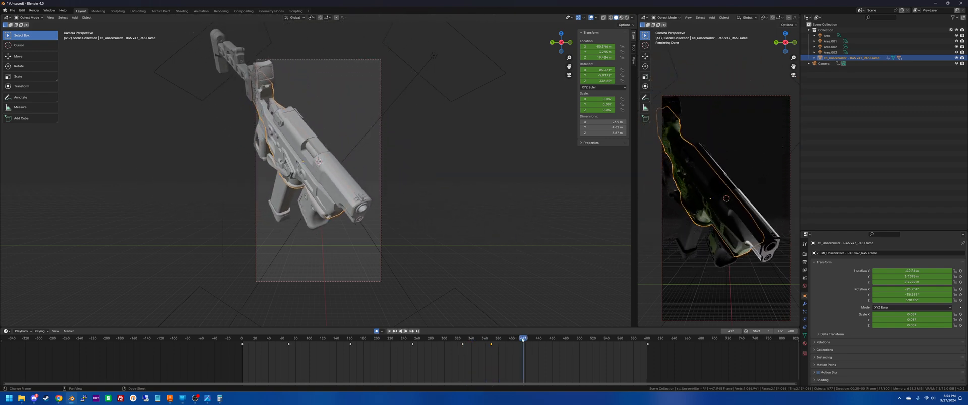
Remove the keys at frame 369 from every channel except Z rotation and preview the motion past that frame.
left_click_drag(522, 340, 495, 343)
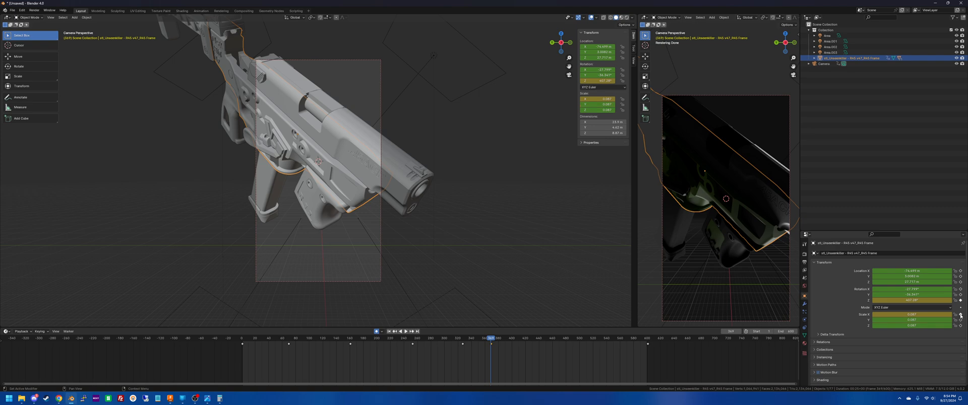
left_click_drag(462, 341, 438, 342)
key("space")
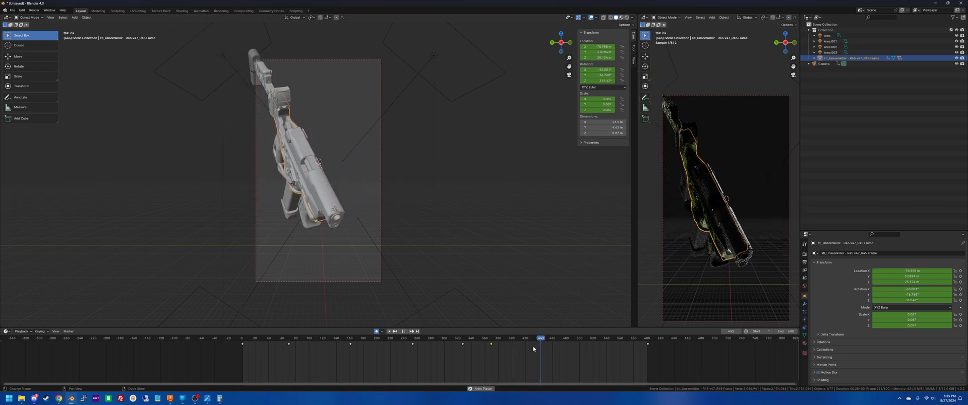
mouse_move(545, 341)
left_mouse_down()
mouse_move(489, 341)
mouse_move(528, 344)
left_mouse_up()
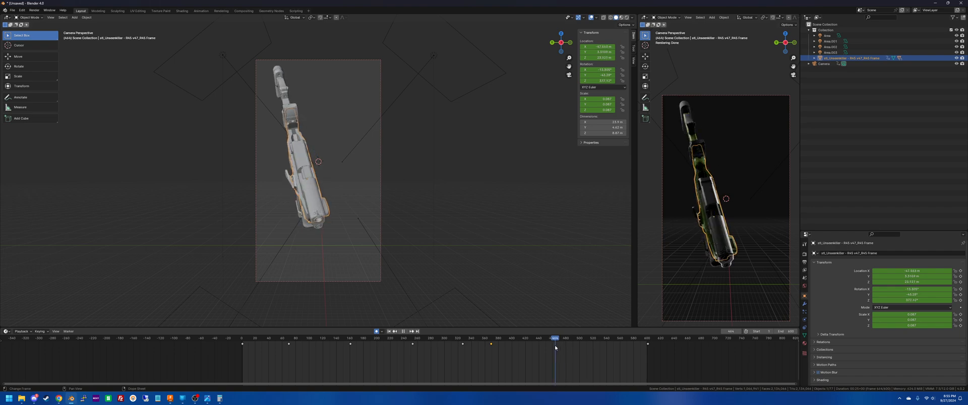
left_click_drag(552, 348, 497, 345)
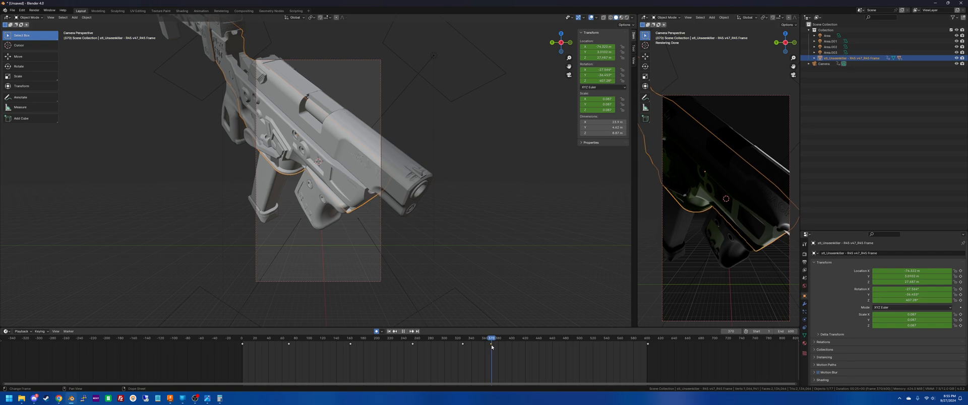
Try another turn around global Z at frame 369, delete that keyframe, and preview the motion through to frame 601.
key("z")
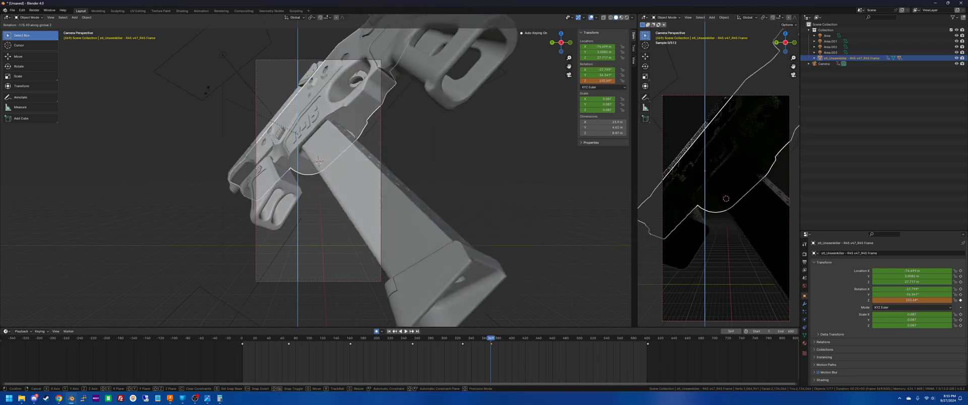
left_click(149, 128)
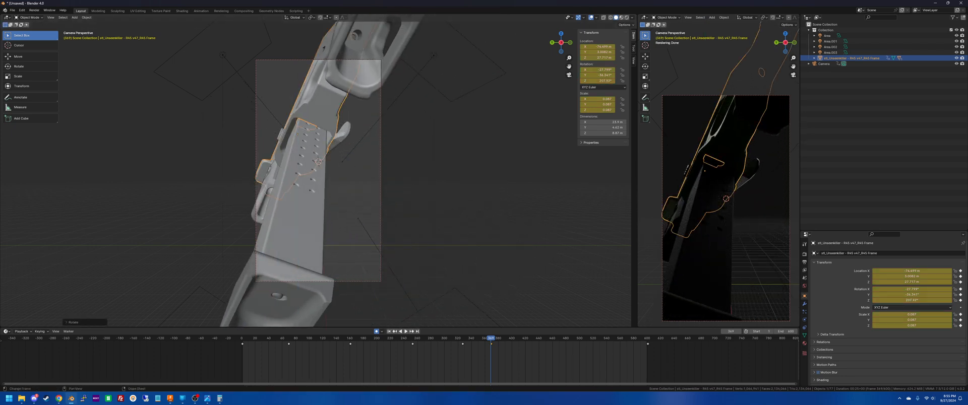
left_click(420, 340)
key("space")
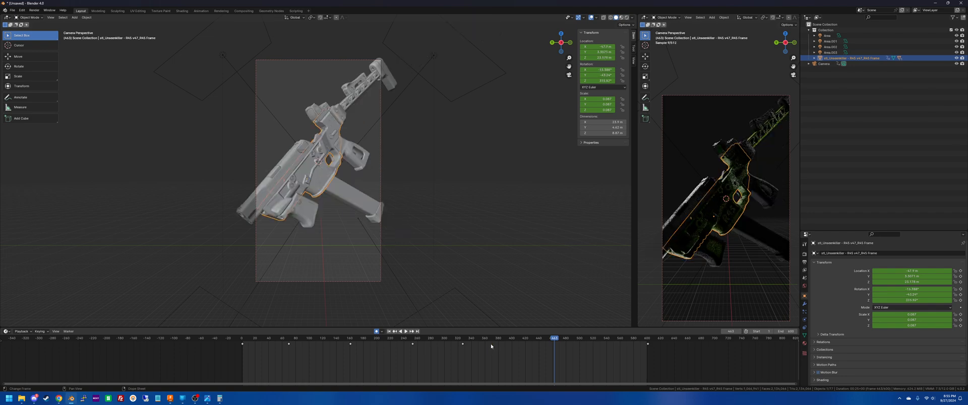
left_click_drag(555, 338, 632, 348)
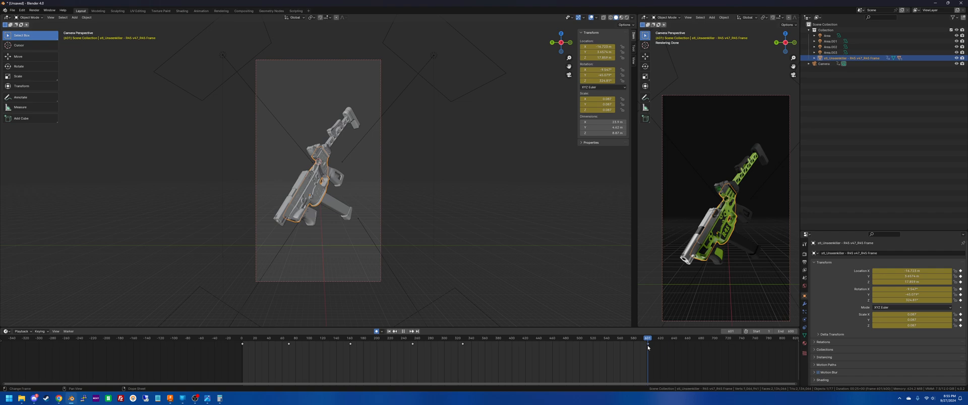
At frame 402, rotate the model around global Z to key a new turn after the close-up, and play from about frame 214.
left_click_drag(649, 348, 514, 349)
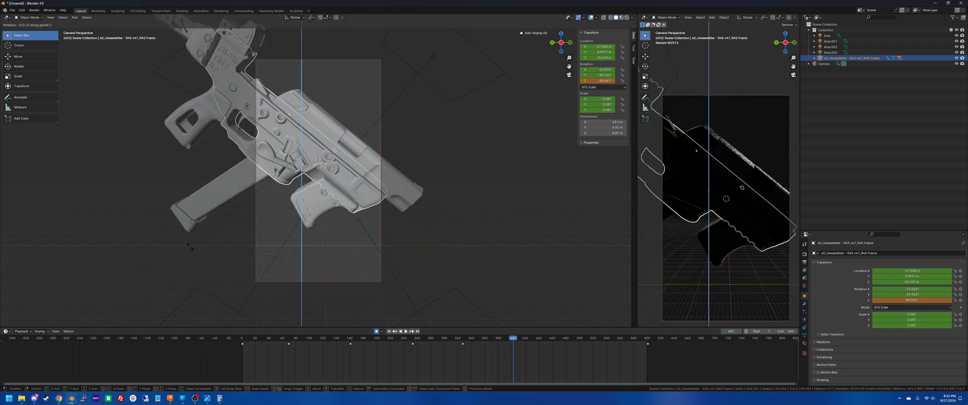
left_click(144, 203)
left_click_drag(516, 340, 383, 346)
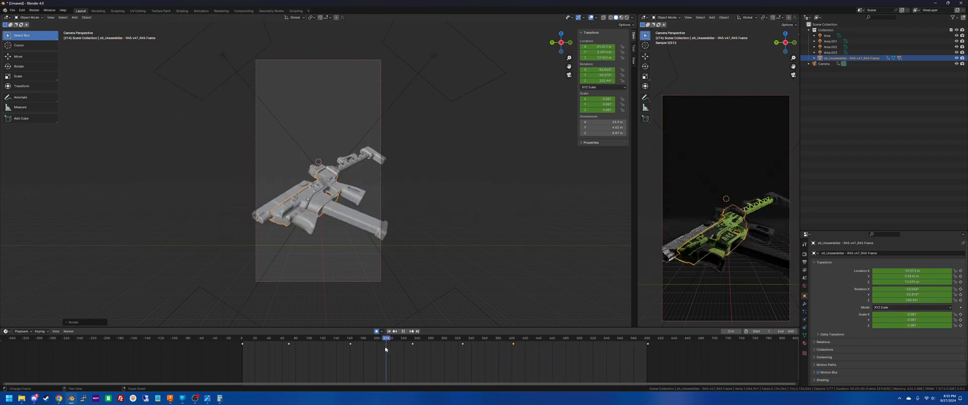
key("space")
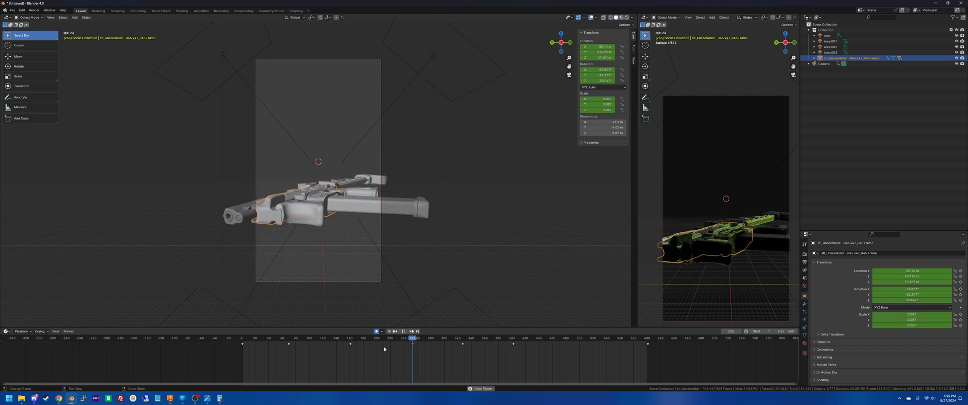
key("space")
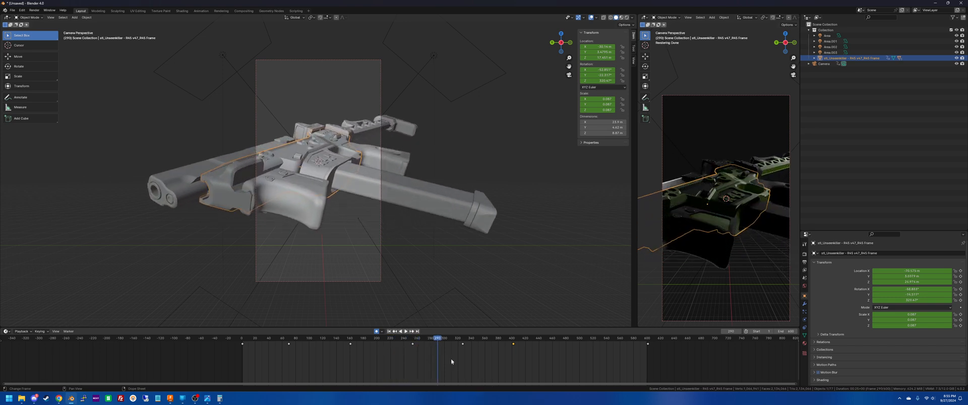
At frame 253, tilt the model with a free rotation and raise it slightly, then play the motion into the close-up.
left_click_drag(439, 342, 415, 341)
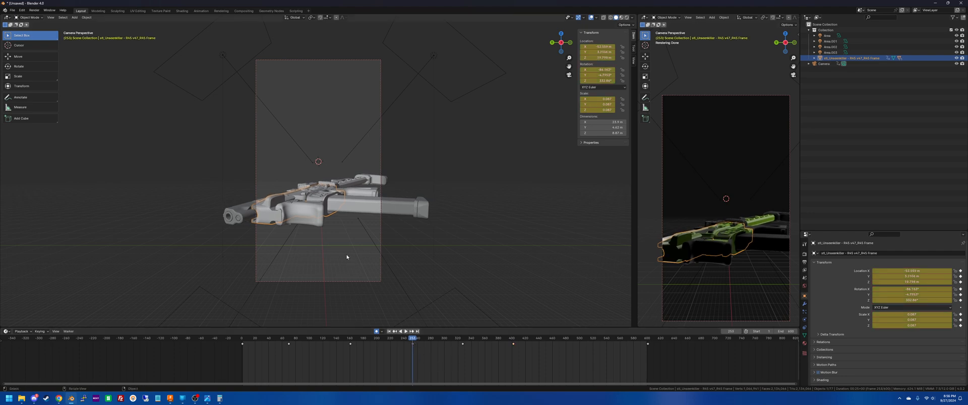
key("r")
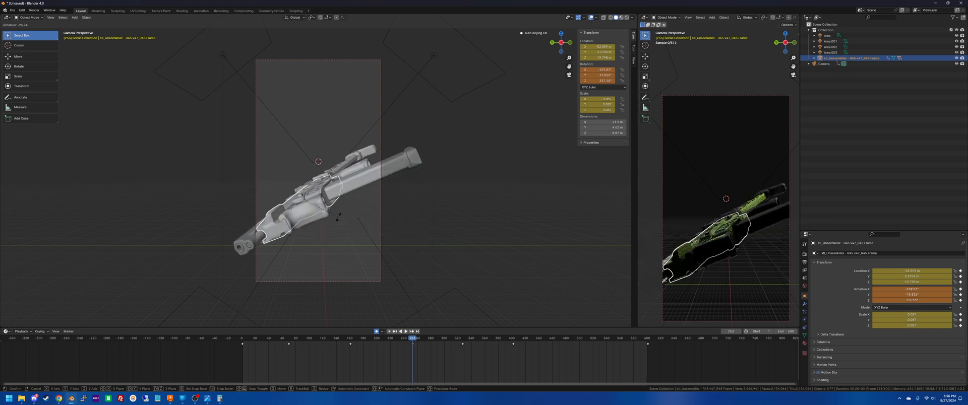
left_click(322, 259)
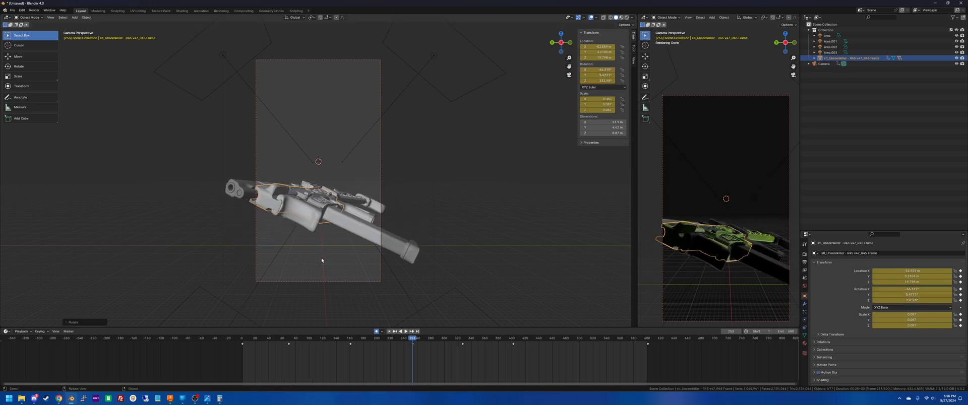
left_click(316, 192)
left_click(301, 337)
key("space")
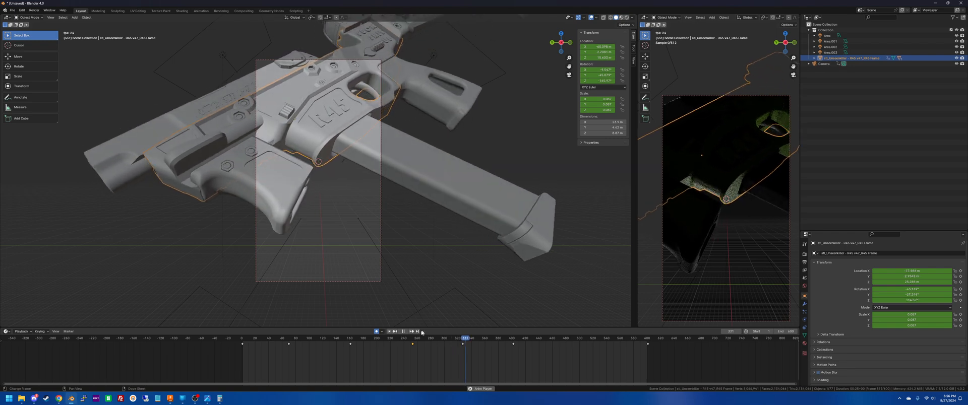
key("space")
Set the output frame rate to 30 fps and play the animation from the start.
left_click(805, 254)
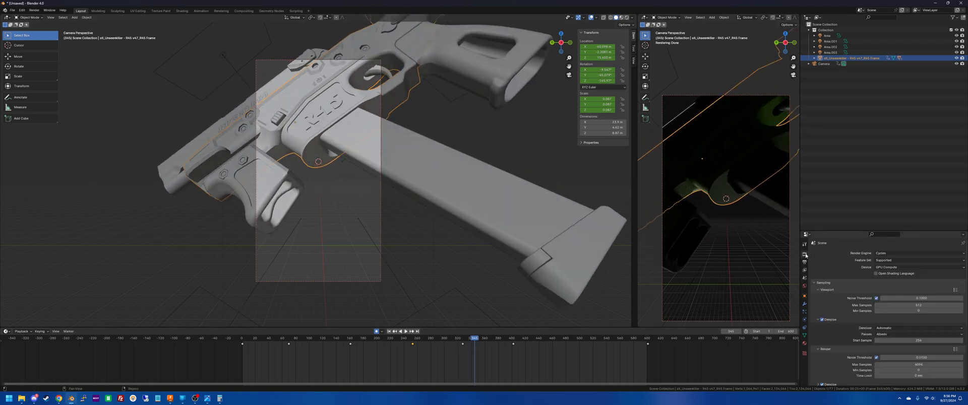
left_click(804, 265)
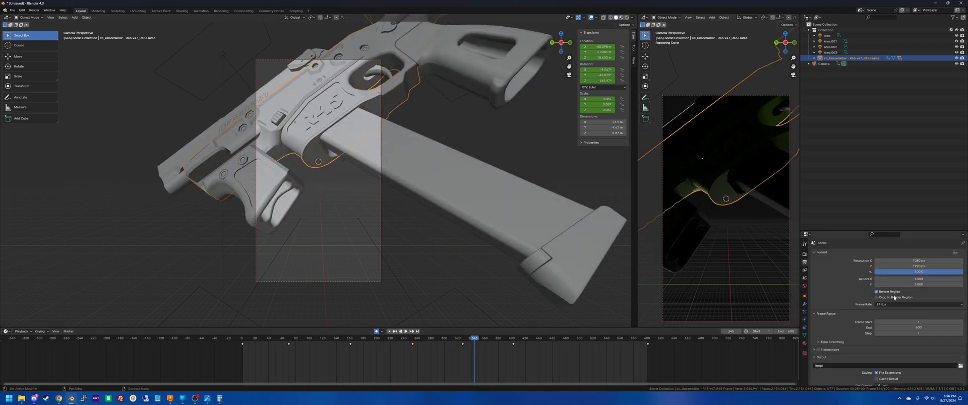
left_click(886, 305)
left_click(891, 334)
left_click(388, 332)
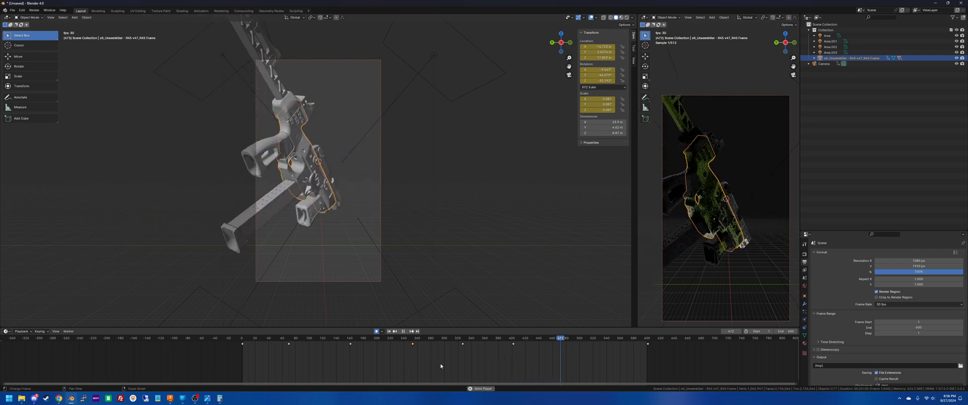
key("space")
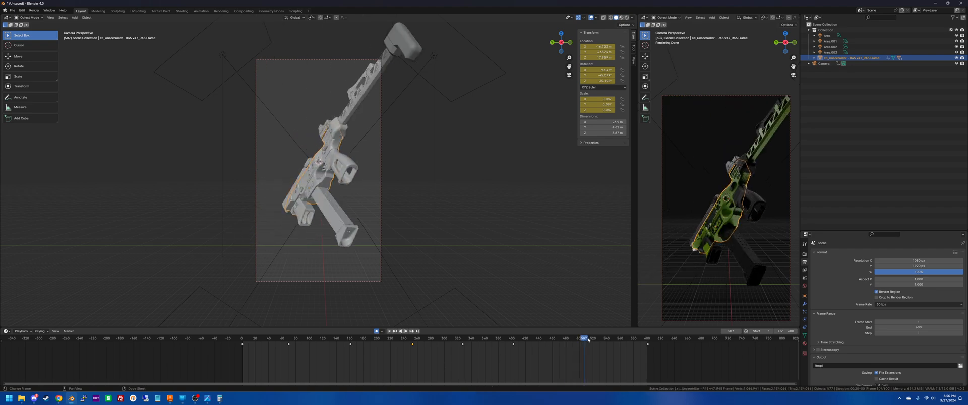
At frame 41, rotate the model freely to key an extra early pose, and play the opening motion.
left_click_drag(587, 340, 269, 341)
key("space")
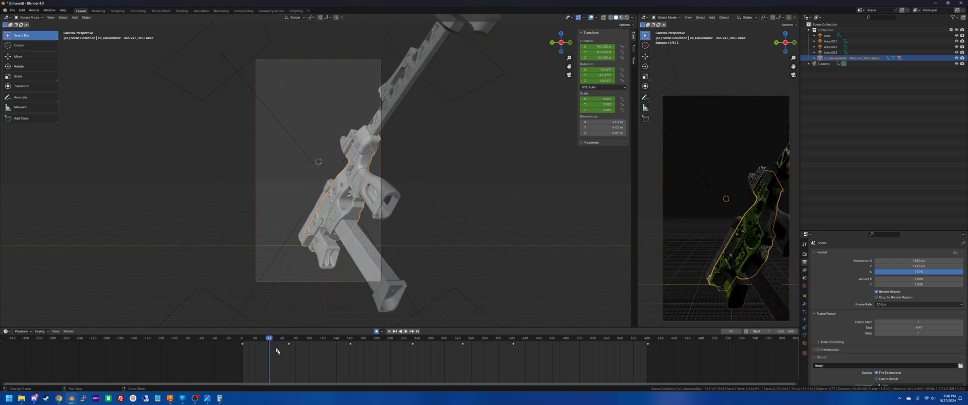
key("r")
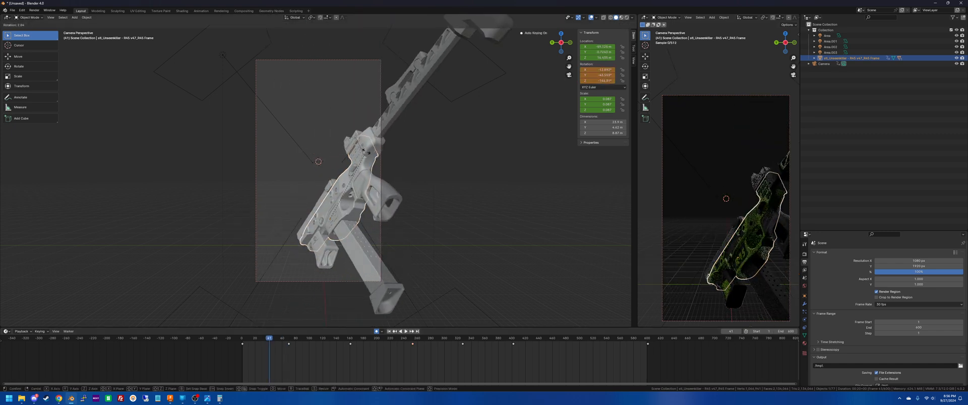
left_click(371, 195)
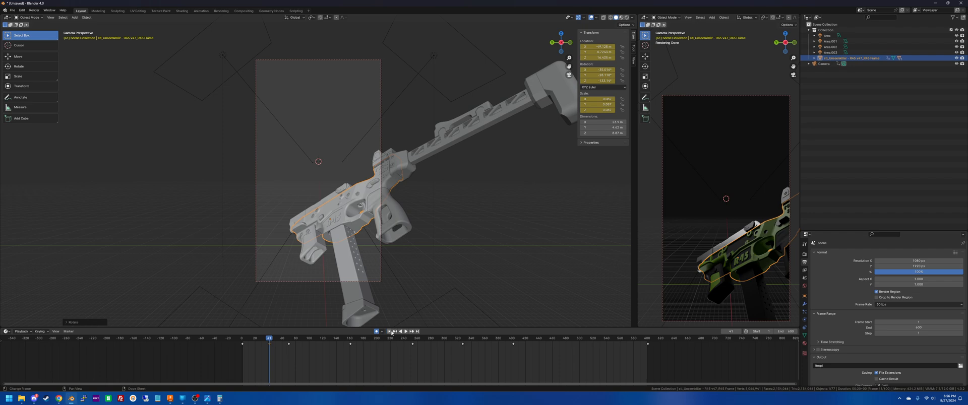
key("space")
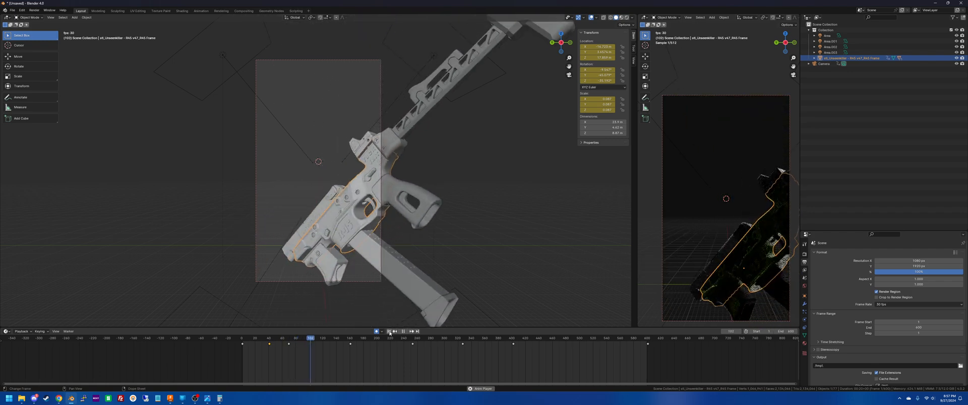
key("space")
At frame 94, rotate the model freely to key another pose, and play the animation from the start.
left_click_drag(318, 336, 305, 342)
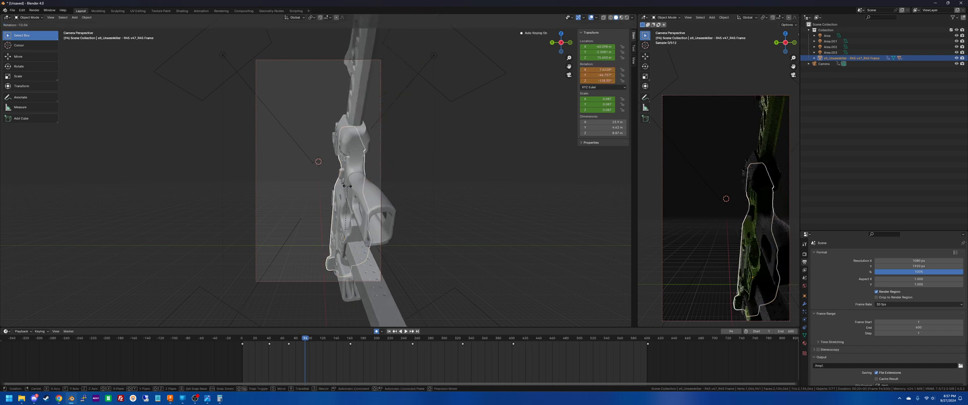
left_click(368, 362)
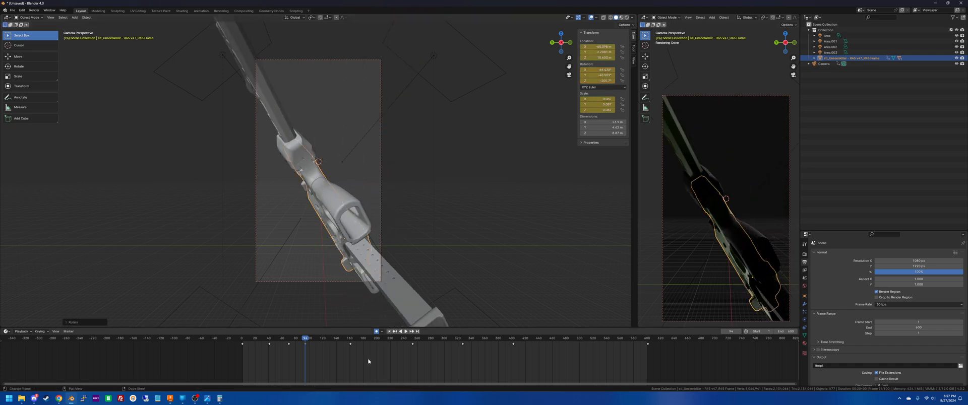
left_click(389, 332)
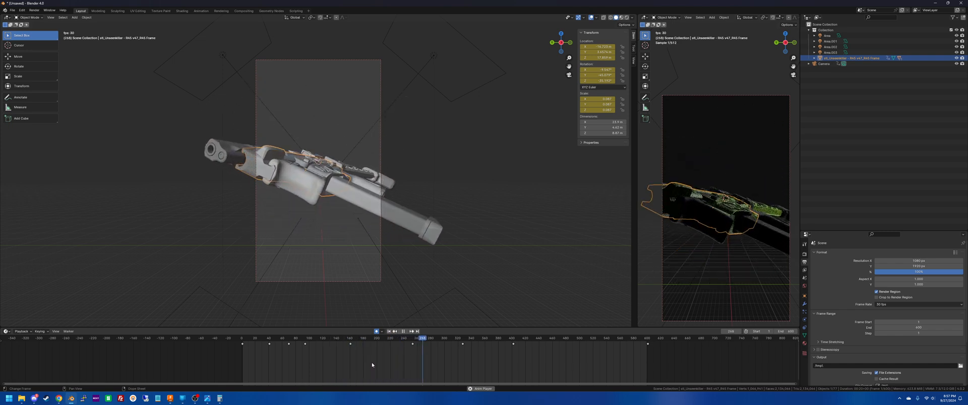
key("space")
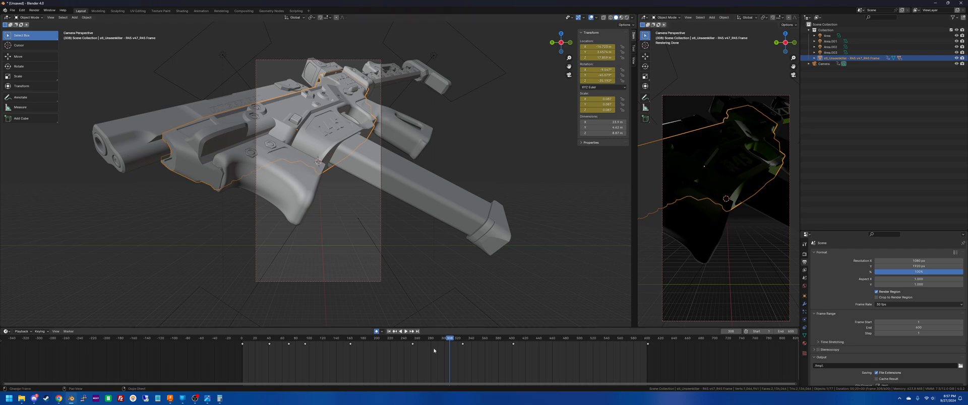
key("space")
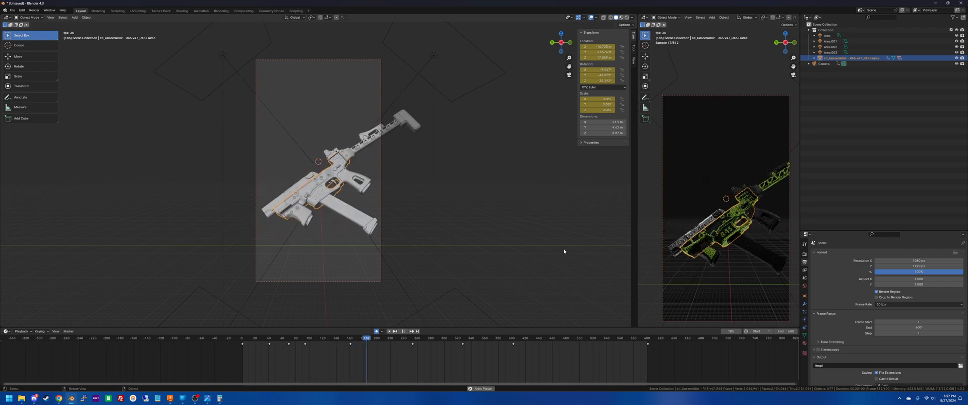
key("space")
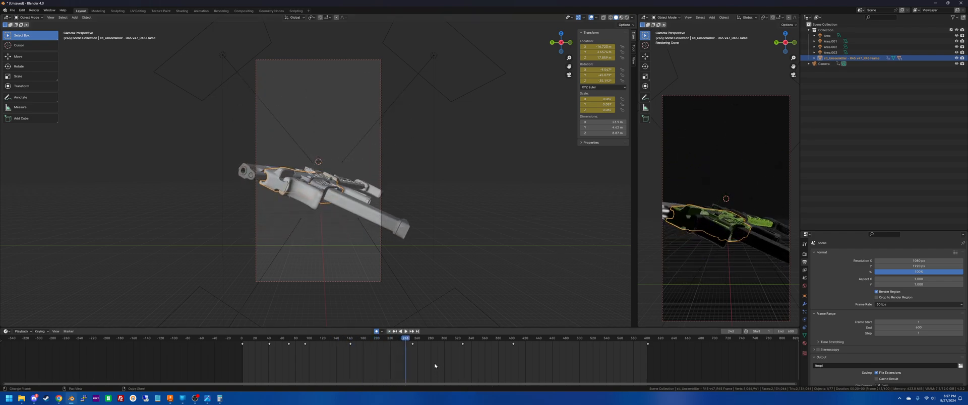
Review the motion up to frame 601, re-key the model's Z rotation there to match frame 1, and play the animation.
left_click_drag(405, 342, 594, 349)
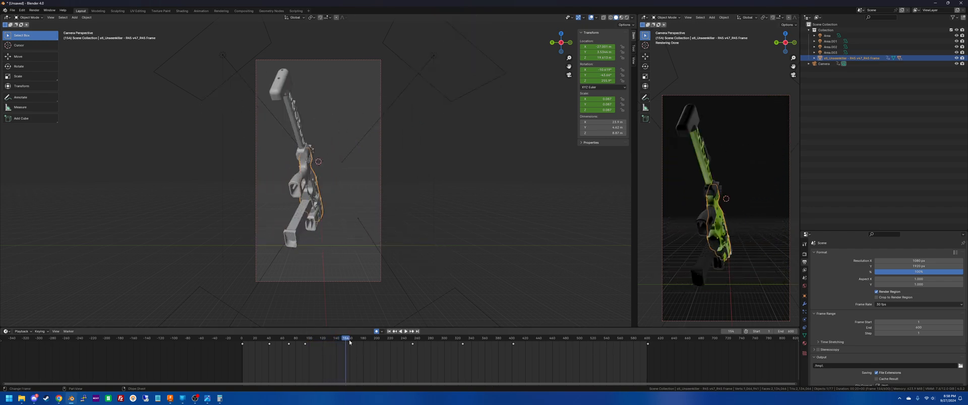
left_click_drag(360, 356, 614, 339)
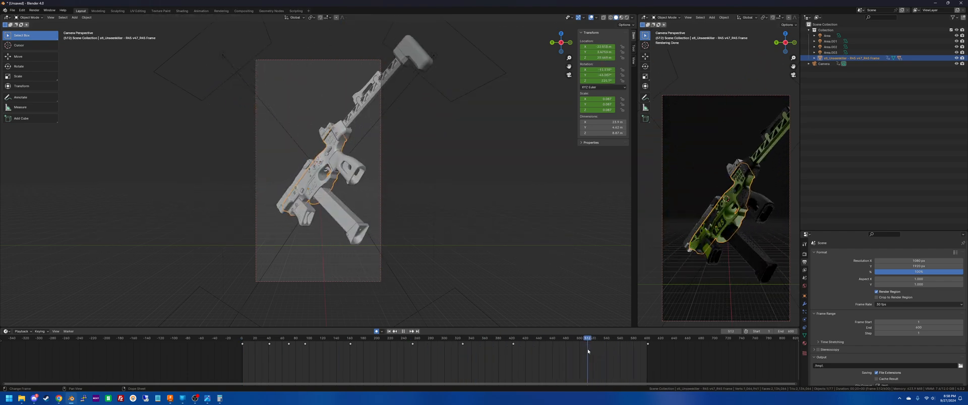
left_click_drag(591, 351, 646, 357)
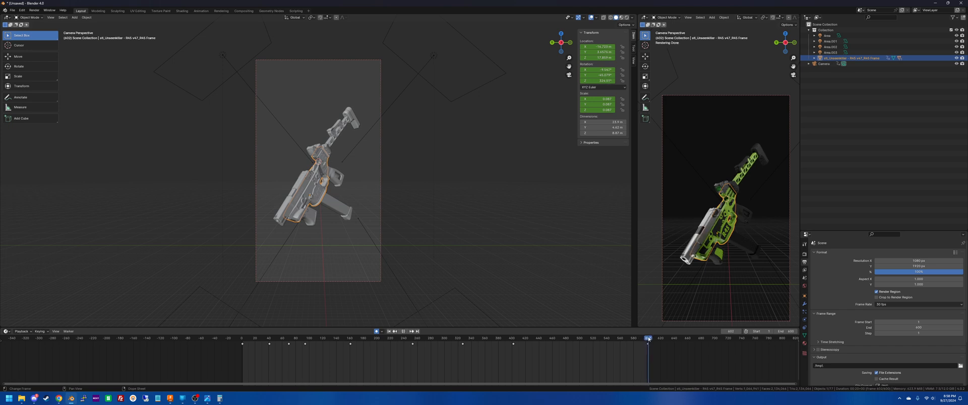
left_click(804, 296)
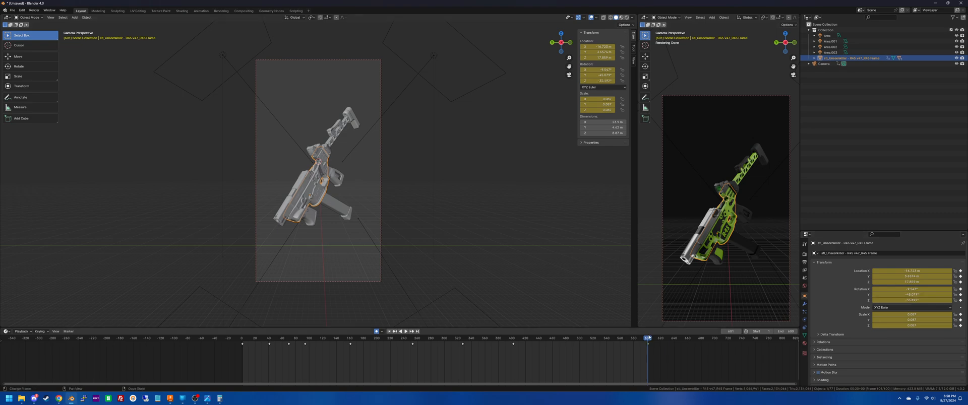
left_click(464, 345)
key("space")
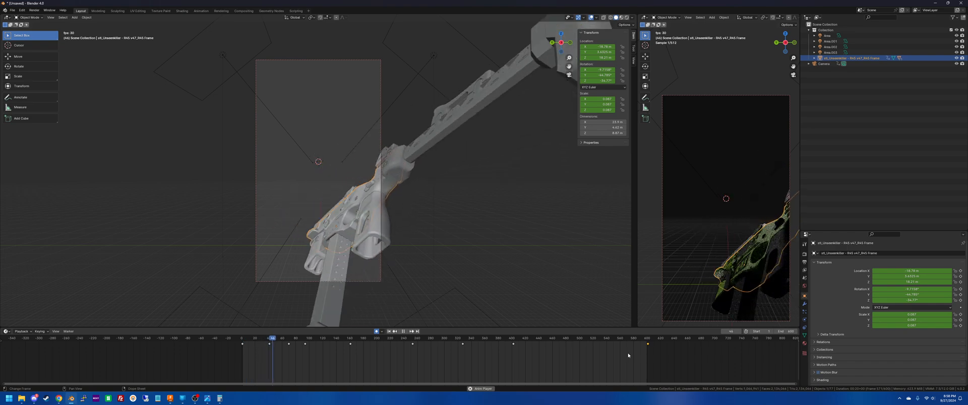
At frame 553, rotate the model about the global Z axis to key another pose, and play the animation from the start.
key("space")
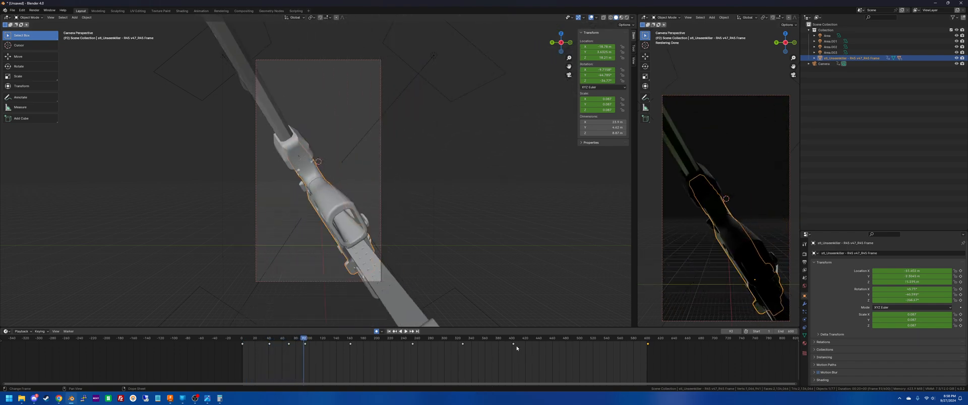
left_click(619, 341)
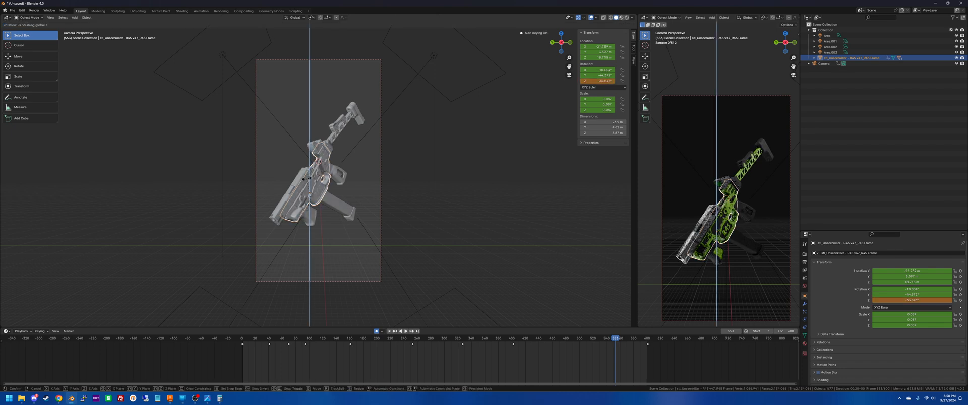
left_click(272, 166)
key("shift+ctrl+space")
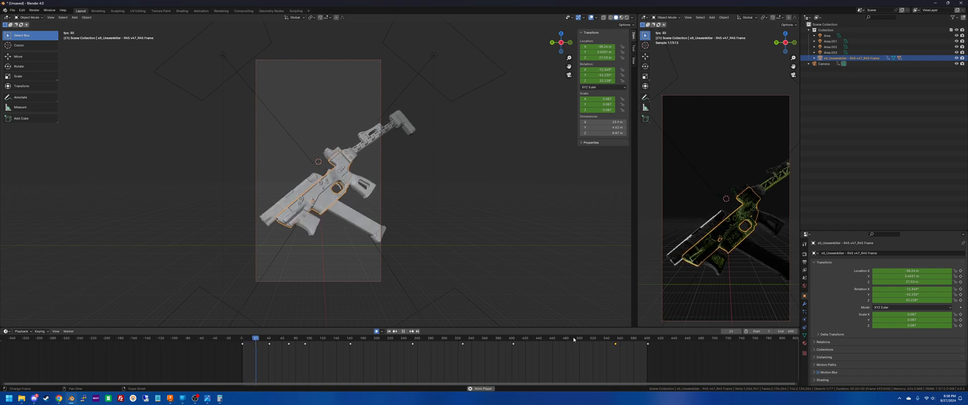
key("space")
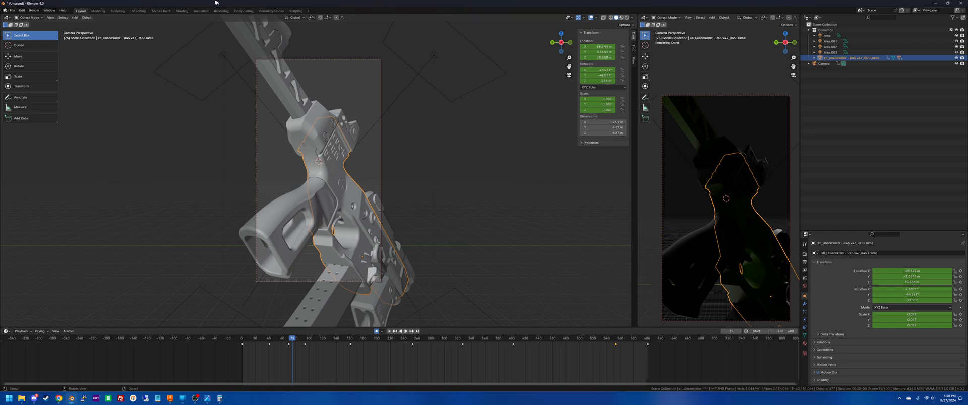
Split the main 3D viewport in two and turn the new area into a Graph Editor showing the model's animation curves.
left_click_drag(2, 17, 355, 93)
scroll(479, 121, "up", 4)
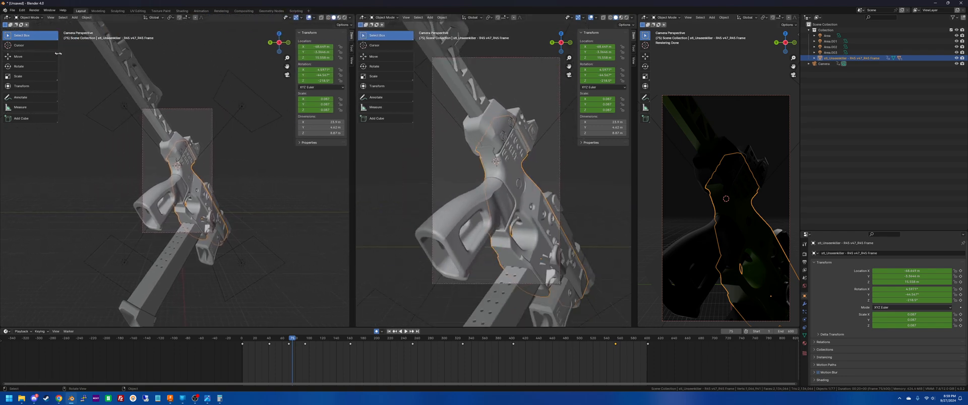
left_click(7, 18)
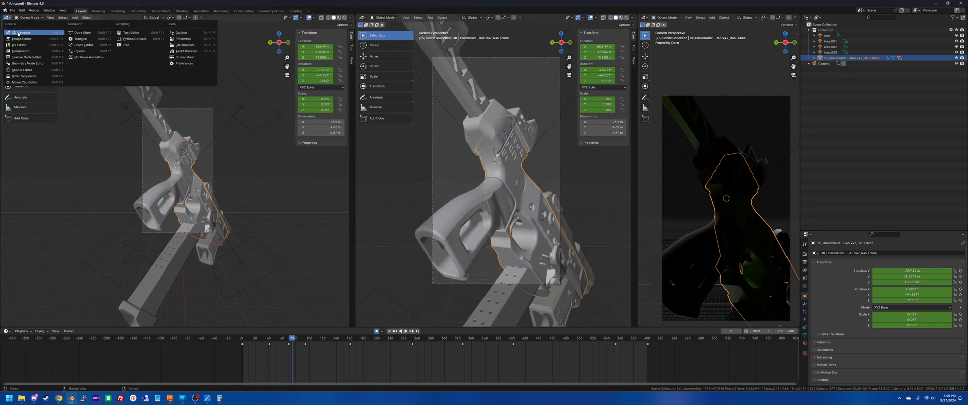
left_click(84, 45)
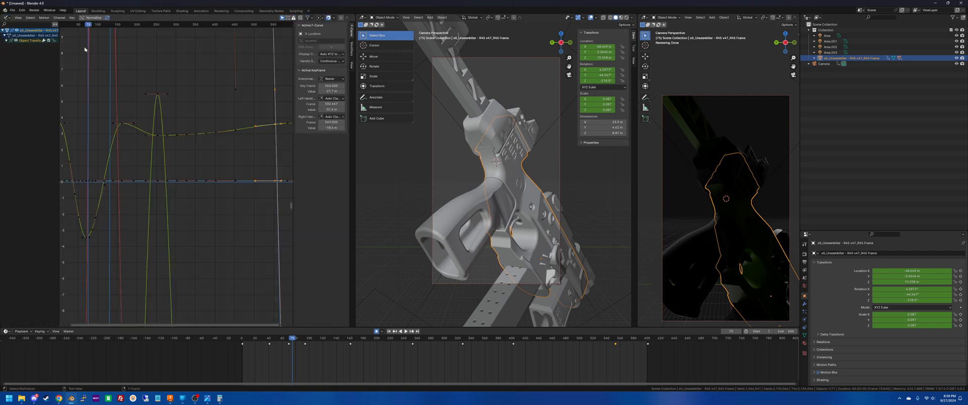
scroll(161, 173, "down", 6)
scroll(162, 175, "down", 4)
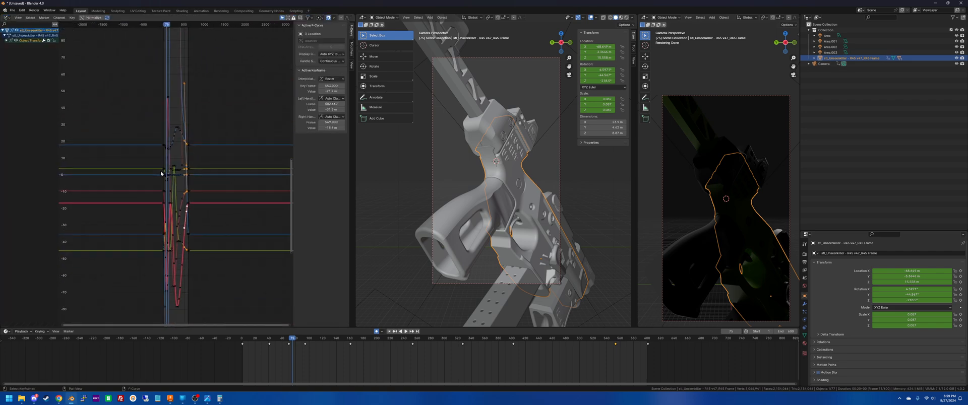
middle_click_drag(170, 179, 209, 170)
scroll(157, 171, "down", 5)
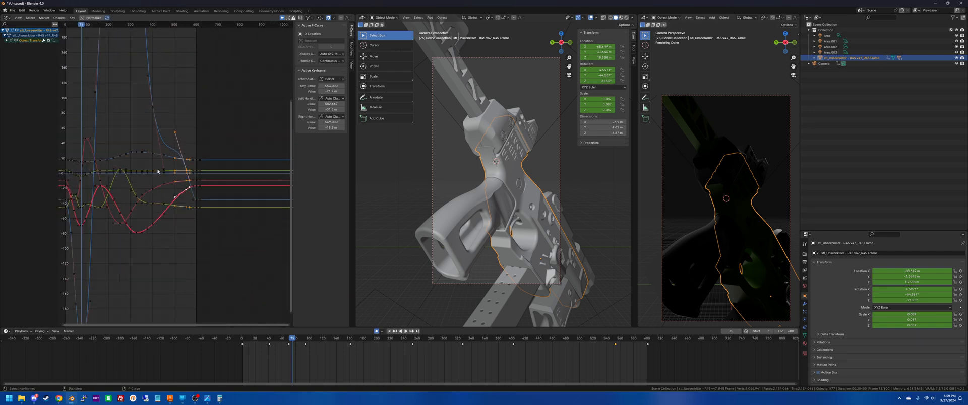
Review the animation curves and play the loop through its restart, starting at frame 524.
middle_click_drag(144, 172, 202, 170, "ctrl")
middle_click_drag(203, 166, 183, 135, "ctrl")
scroll(209, 171, "down", 2)
scroll(182, 163, "down", 2)
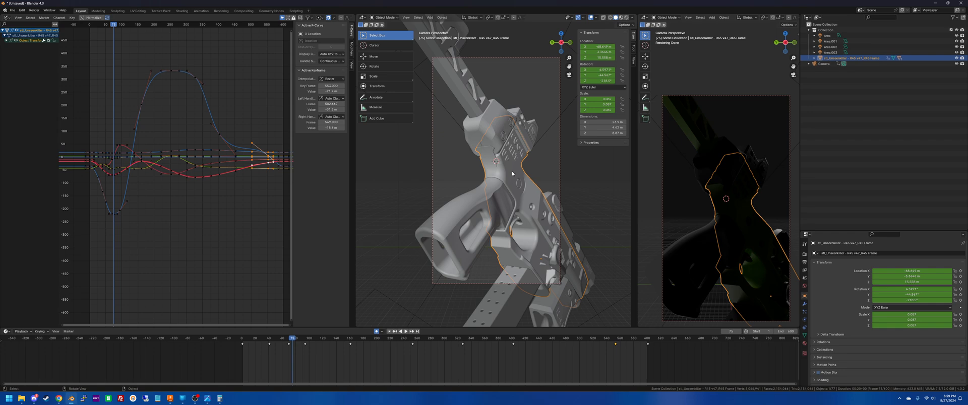
left_click(594, 339)
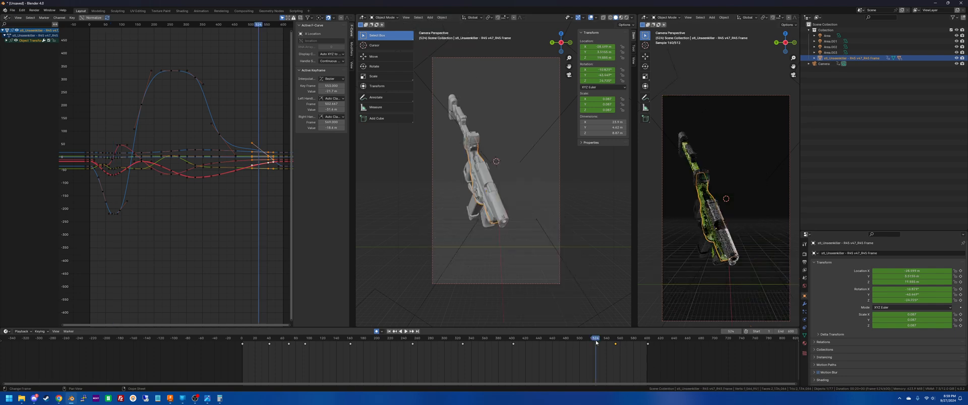
key("space")
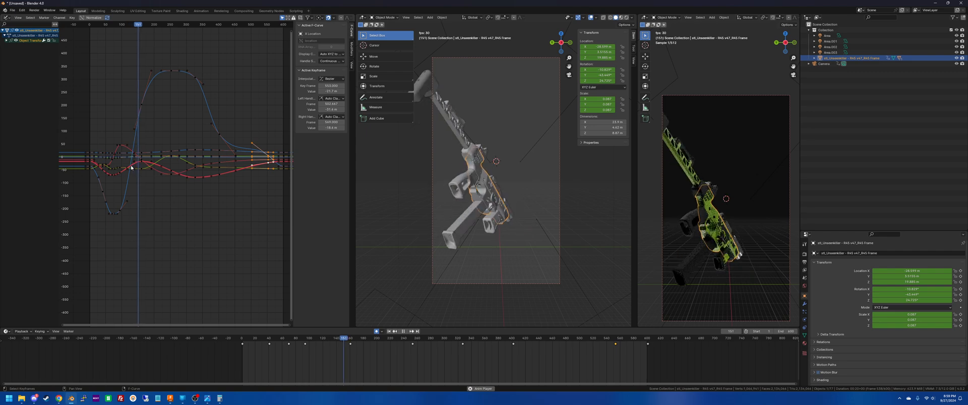
key("space")
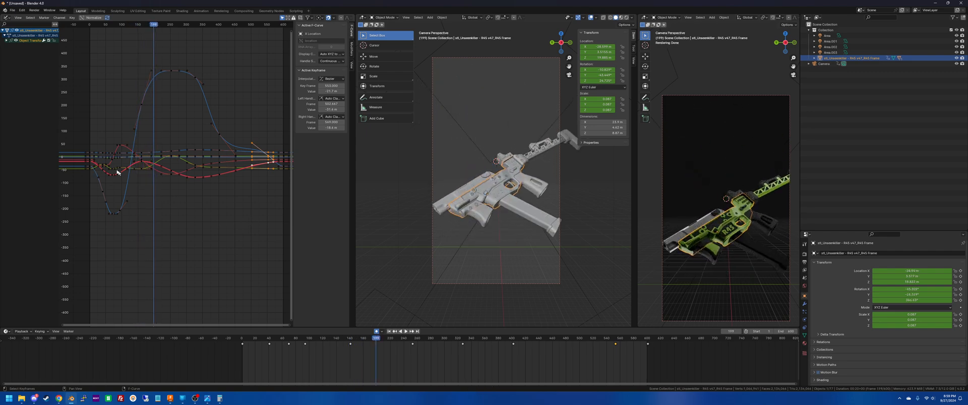
On the Z Euler Rotation curve, pull the first keyframe's outgoing handle down to about frame 33 and -53°.
scroll(102, 156, "up", 10)
middle_click_drag(102, 155, 326, 172)
scroll(225, 174, "up", 8)
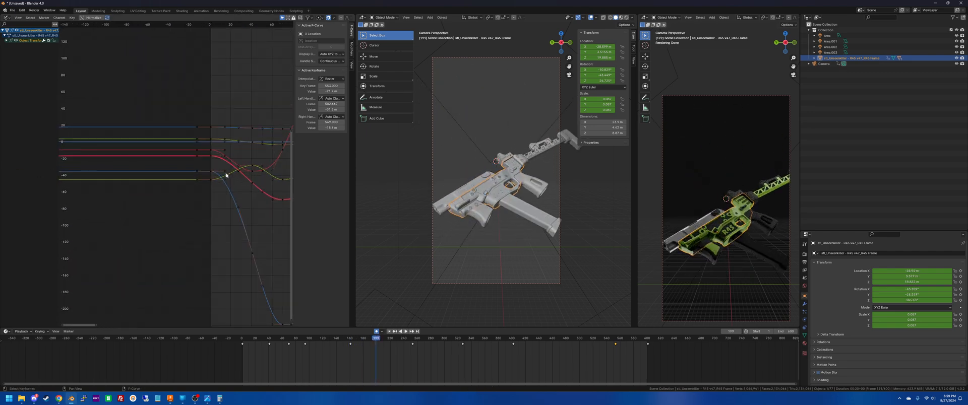
middle_click_drag(225, 189, 167, 162)
left_click(170, 162)
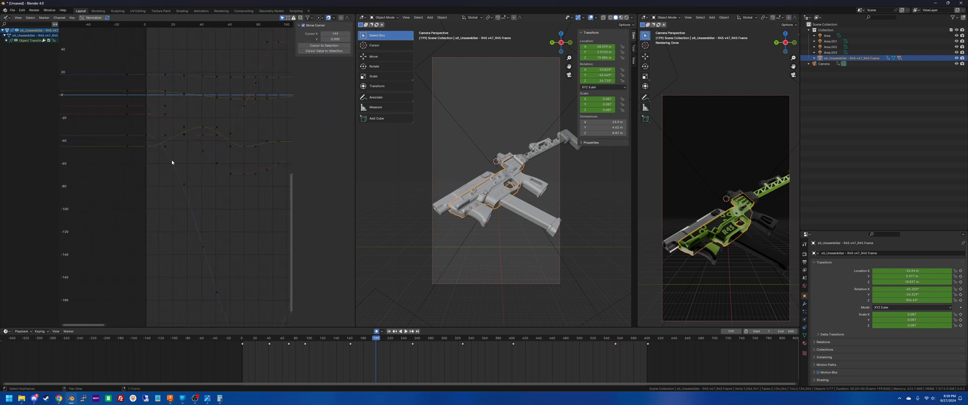
left_click_drag(166, 137, 167, 140)
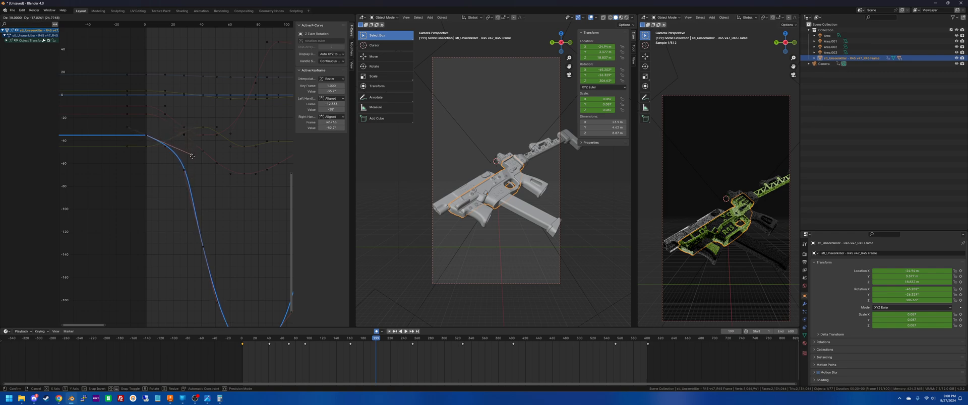
left_click_drag(192, 157, 192, 157)
Raise the incoming handle of the Z rotation curve's last keyframe to about frame 588 and -23°.
scroll(182, 172, "down", 18)
middle_click_drag(217, 155, 265, 151)
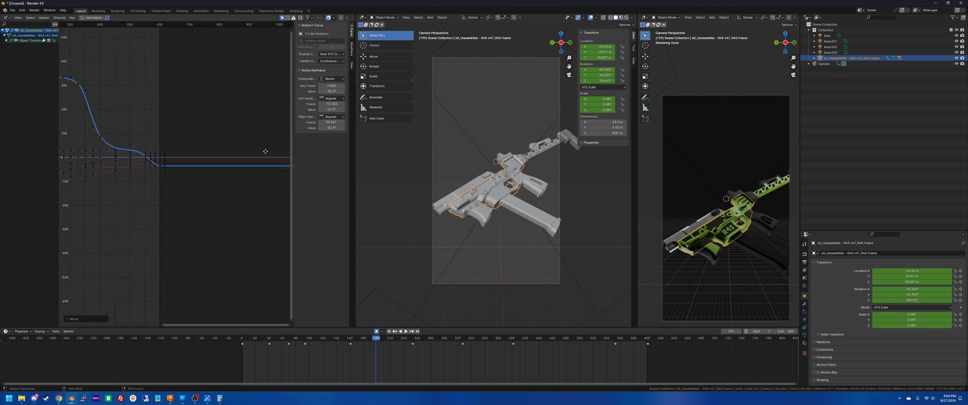
scroll(371, 163, "down", 2)
scroll(164, 167, "down", 5)
scroll(161, 169, "up", 20)
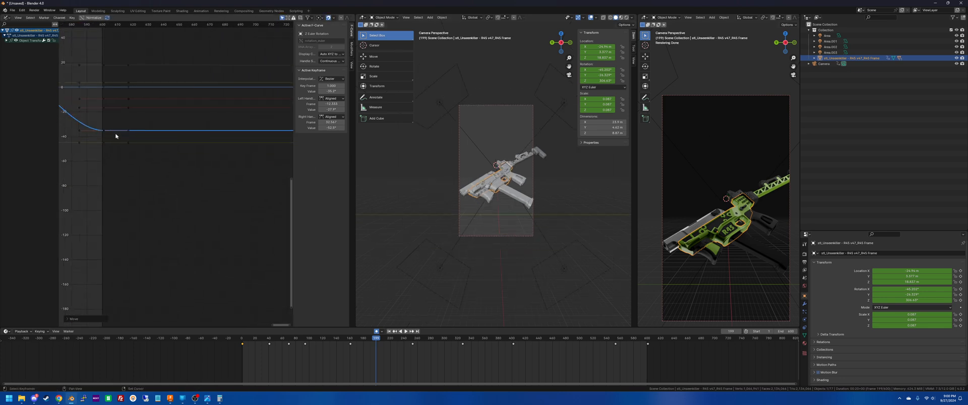
scroll(197, 146, "up", 4)
left_click_drag(183, 132, 180, 127)
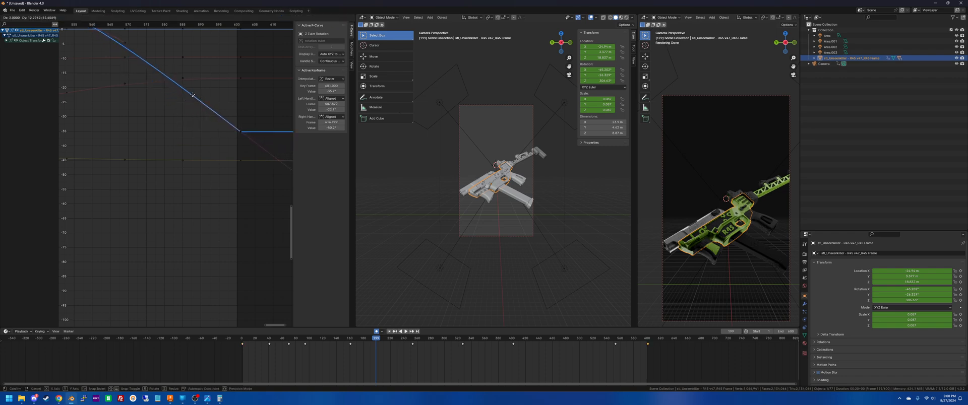
left_click_drag(192, 95, 193, 95)
Steepen the first Z rotation keyframe's outgoing handle to about frame 24 and -61°, and play the loop transition.
scroll(186, 132, "down", 20)
middle_click_drag(151, 171, 205, 143)
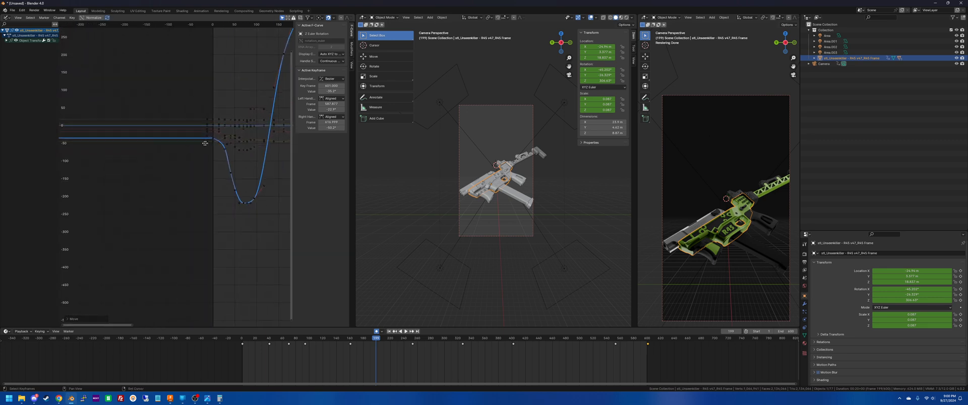
scroll(205, 143, "up", 6)
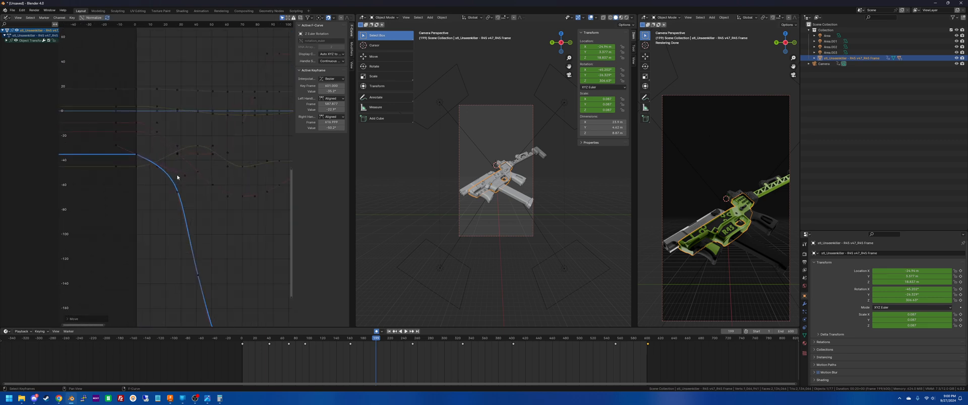
left_click_drag(186, 177, 172, 186)
scroll(520, 363, "down", 6)
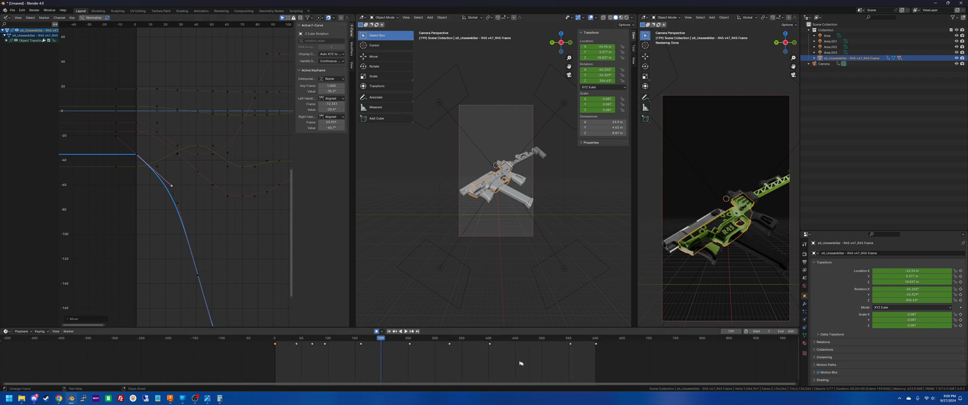
left_click(520, 341)
key("space")
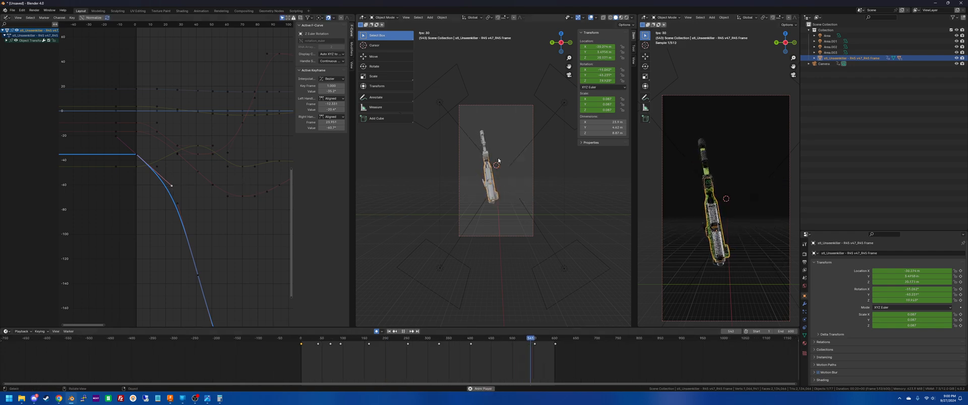
scroll(498, 159, "up", 5)
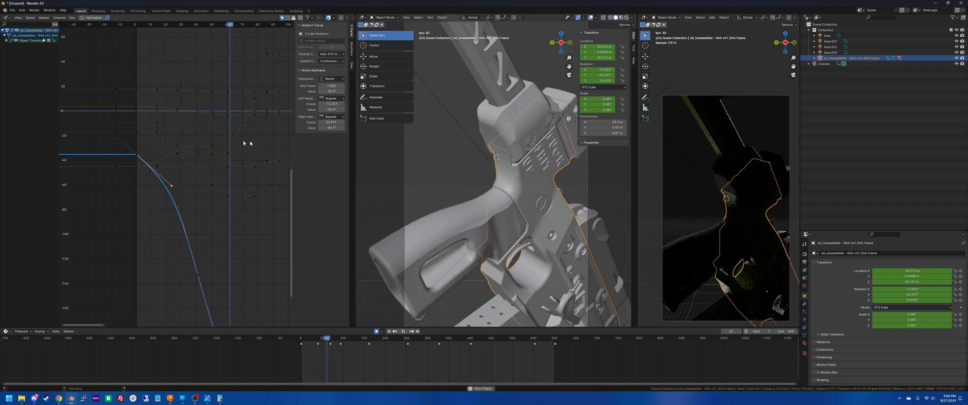
key("space")
Steepen the first Z rotation keyframe's outgoing handle to about frame 20 and -72°, and replay the loop transition.
left_click_drag(171, 188, 165, 201)
left_click(538, 340)
key("space")
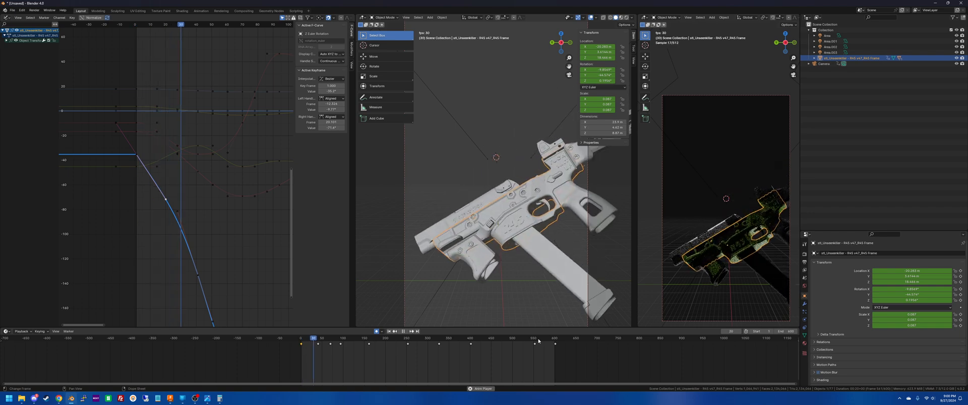
left_click(534, 340)
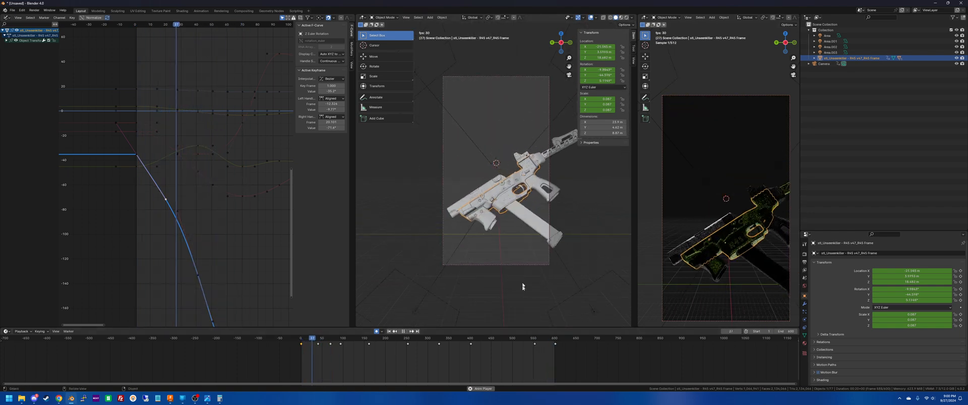
Lengthen the first Z rotation keyframe's outgoing handle to about frame 43 and -74°, and replay the loop transition.
left_click_drag(166, 201, 201, 203)
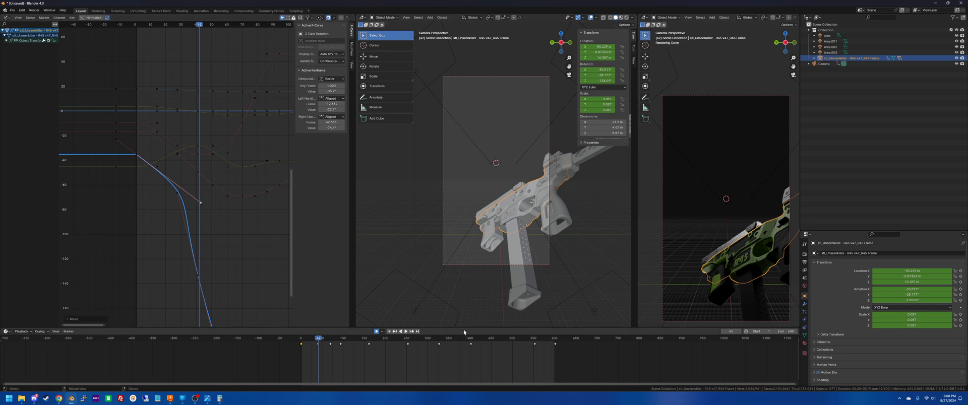
left_click(535, 341)
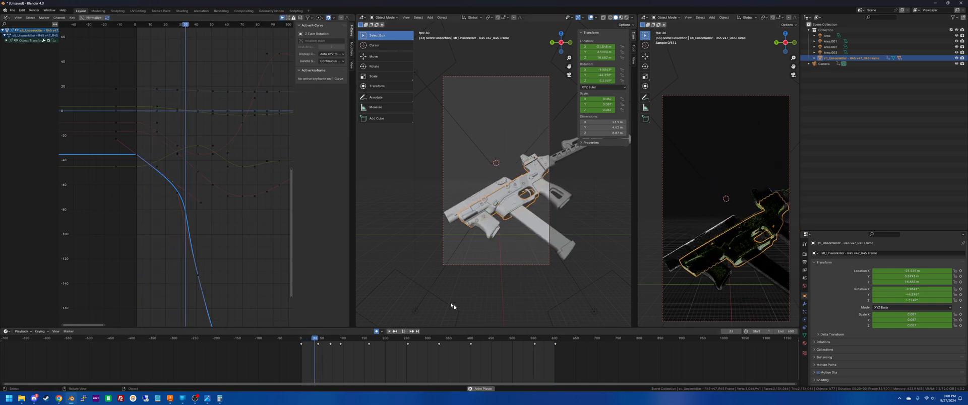
key("space")
Move the Z rotation keyframe on the early descending slope to about frame 50 and -162°, and play the loop transition.
scroll(178, 195, "down", 4)
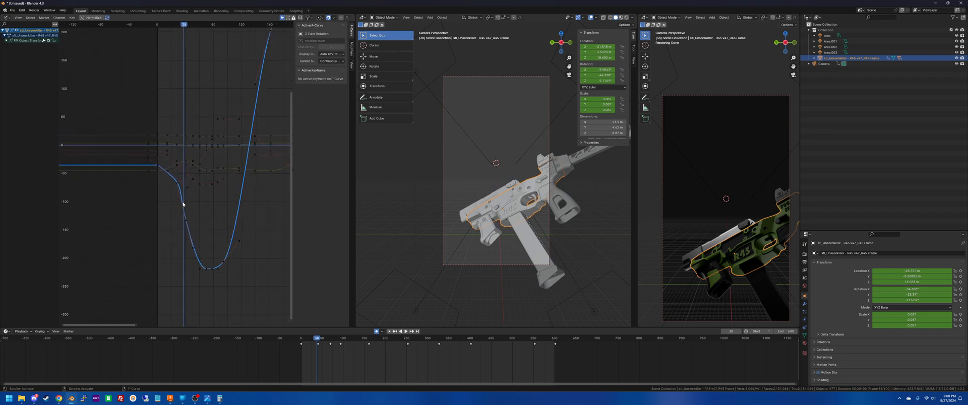
scroll(181, 197, "up", 2)
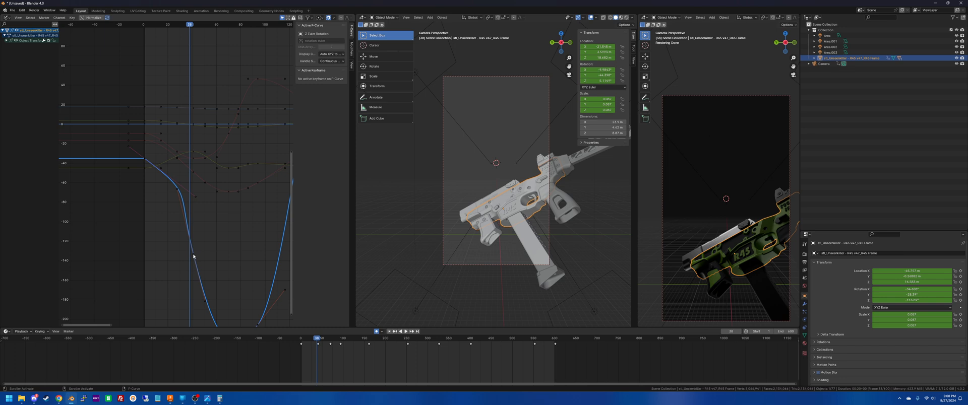
left_click_drag(193, 256, 204, 283)
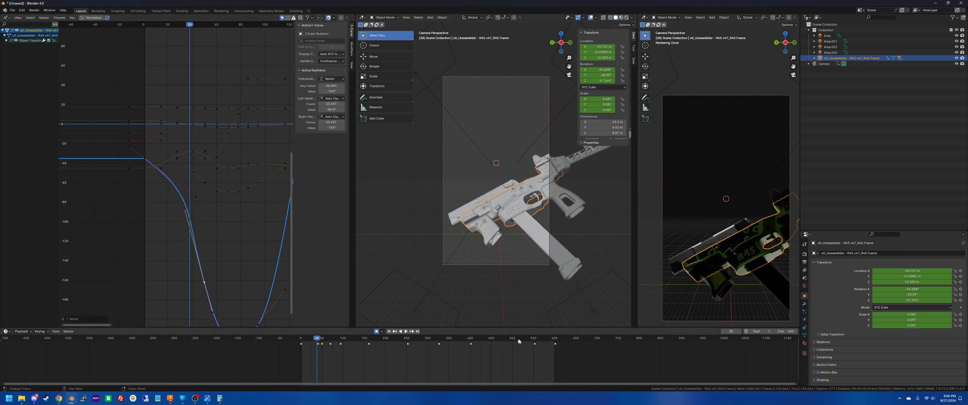
left_click_drag(518, 341, 528, 341)
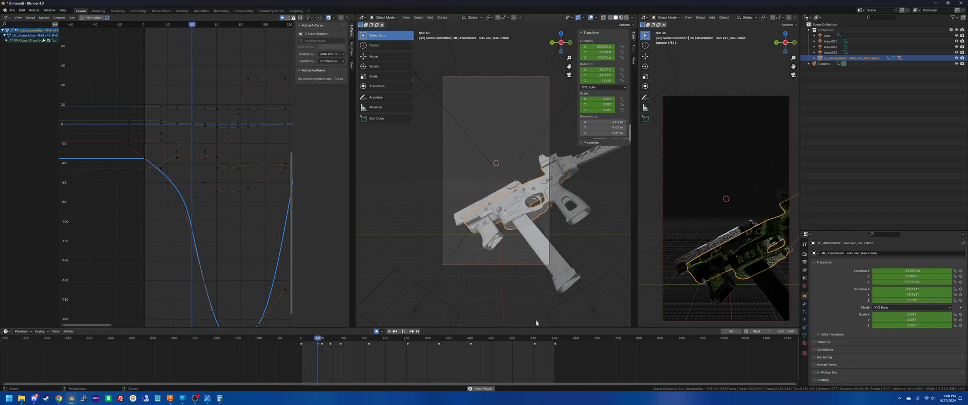
left_click(535, 340)
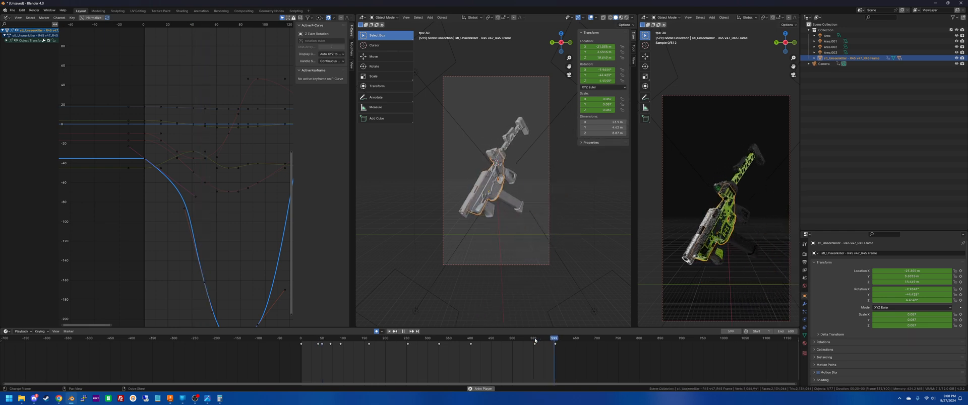
key("space")
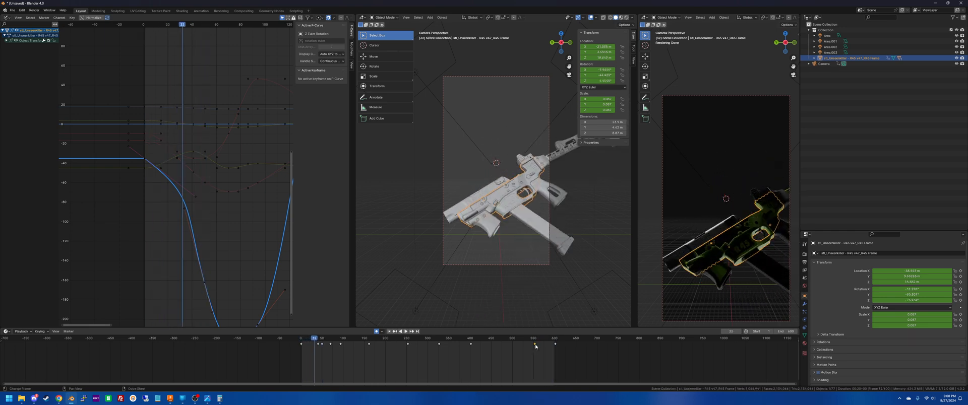
Shift the second-to-last keyframe column in the timeline later to about frame 573 and replay the loop transition.
left_click_drag(536, 346, 544, 345)
key("space")
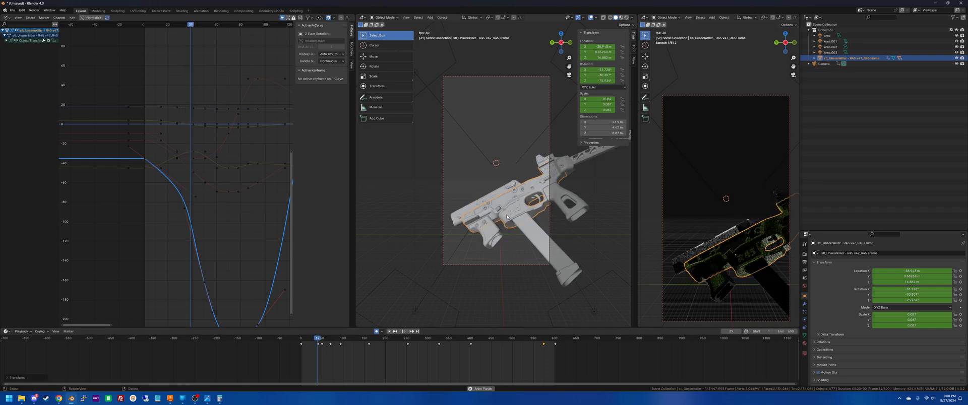
left_click(533, 343)
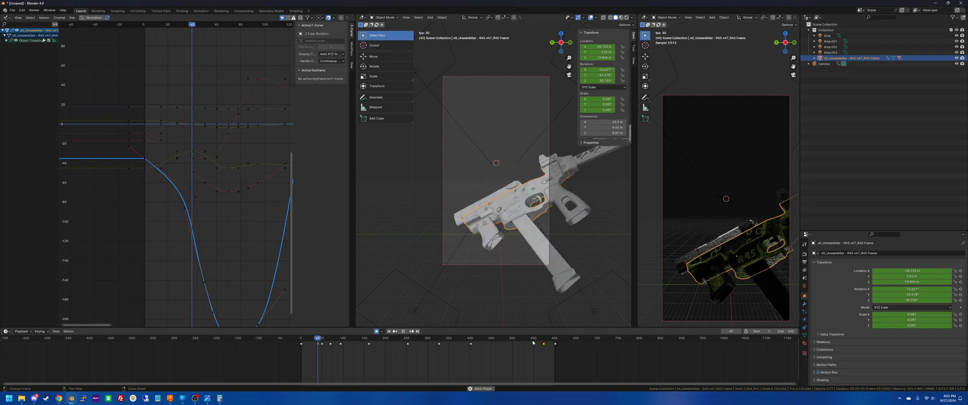
key("space")
Steepen the last Z rotation keyframe by pulling its outgoing handle down to about -55°, and replay the loop transition.
key("Home")
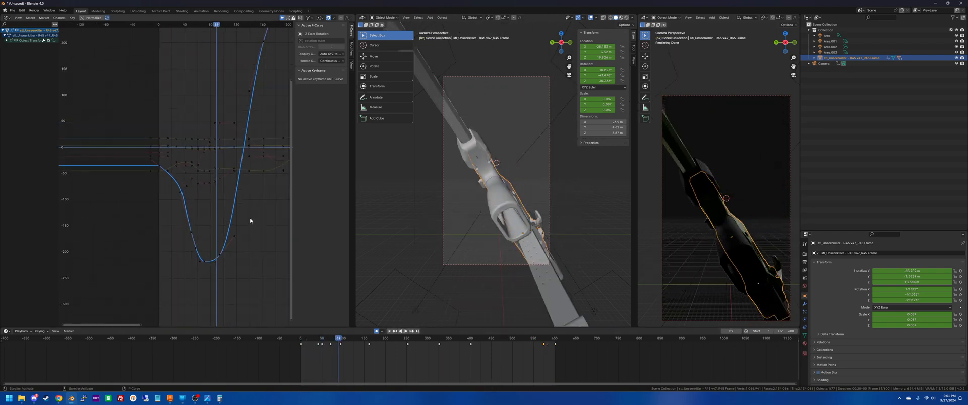
scroll(212, 202, "up", 20)
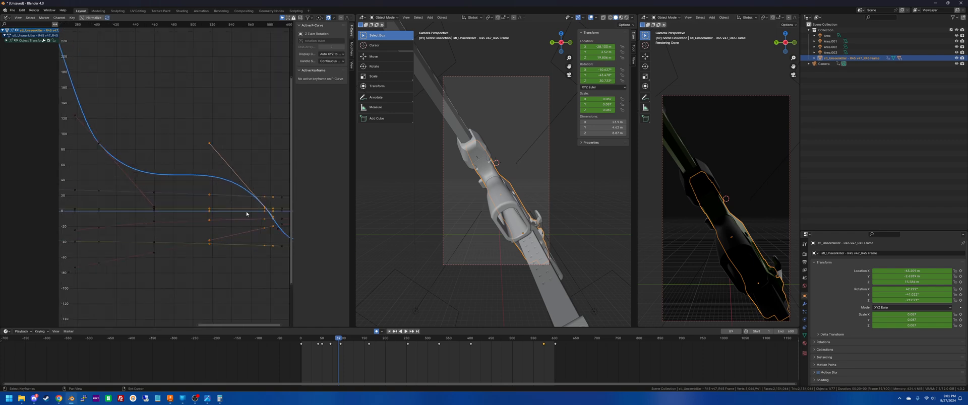
middle_click_drag(247, 213, 169, 181, "shift")
scroll(211, 202, "up", 5)
scroll(236, 232, "up", 4)
middle_click_drag(246, 238, 207, 203)
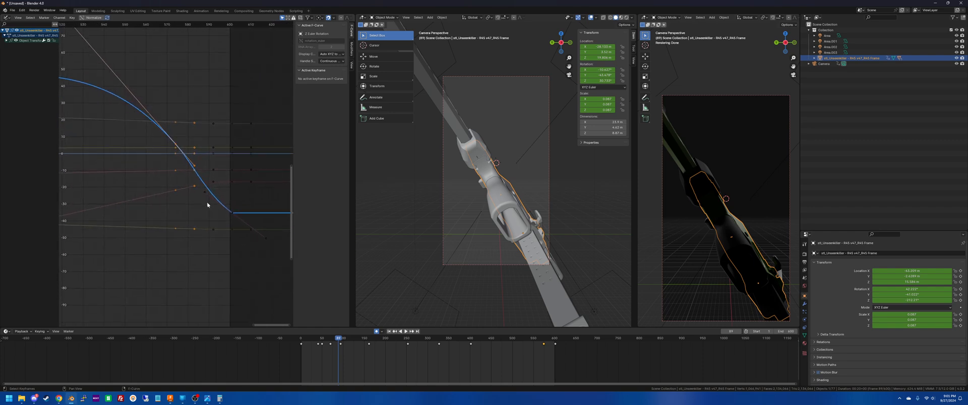
left_click_drag(267, 242, 256, 246)
left_click(525, 340)
key("space")
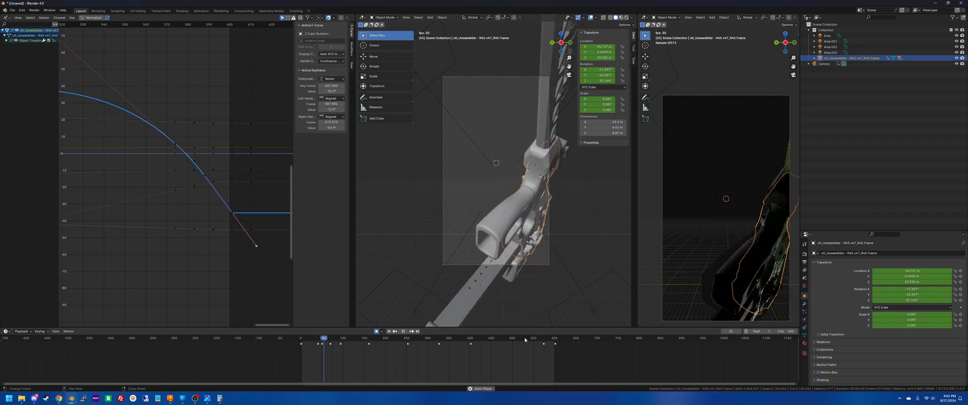
key("space")
Examine the overall shape of the Z rotation curve across the whole animation.
scroll(240, 236, "down", 12)
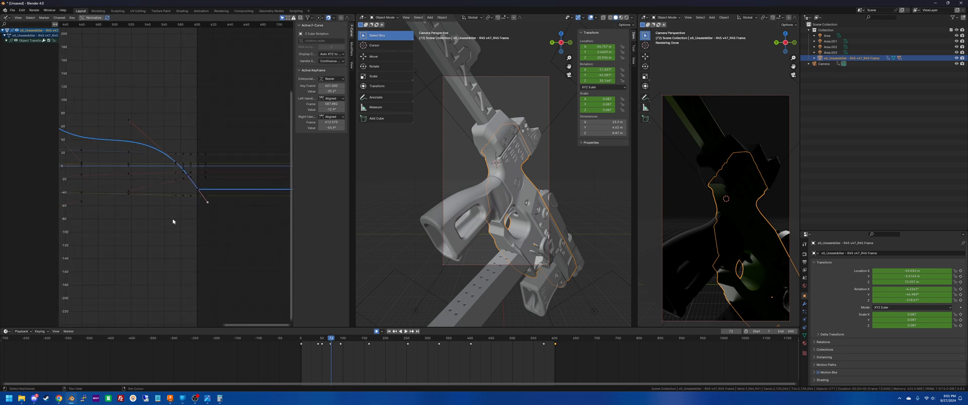
middle_click_drag(116, 222, 316, 275)
scroll(234, 237, "down", 14)
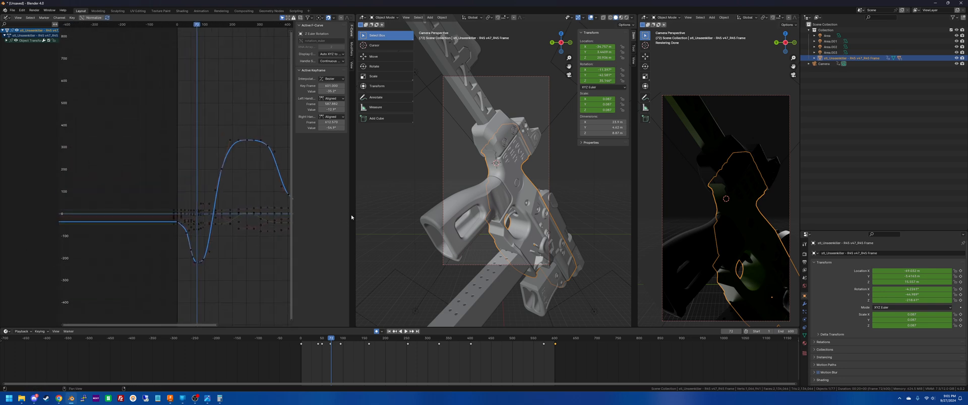
middle_click_drag(407, 200, 457, 211)
middle_click_drag(232, 208, 176, 183, "ctrl")
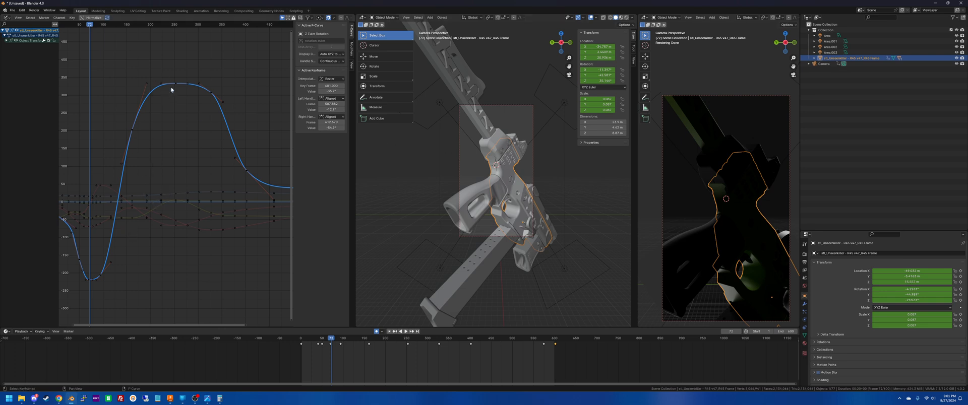
scroll(187, 200, "down", 6)
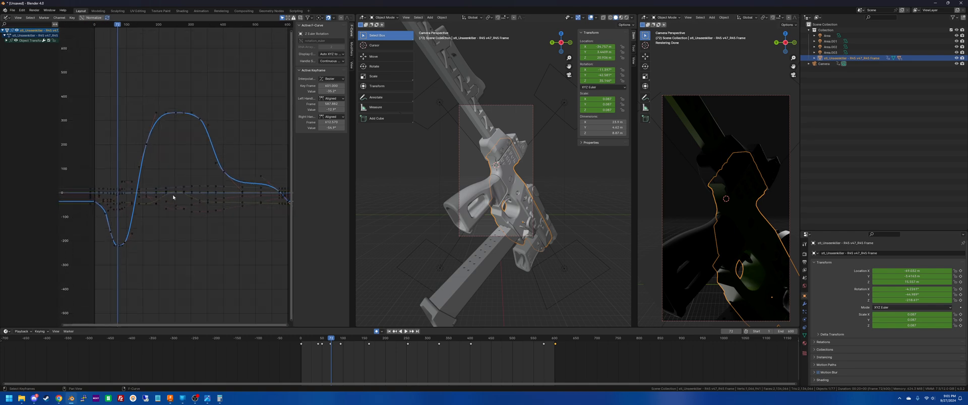
Move the second-to-last Z rotation keyframe to about frame 564 and 4.4°, and replay the loop transition.
middle_click_drag(189, 161, 207, 145, "ctrl")
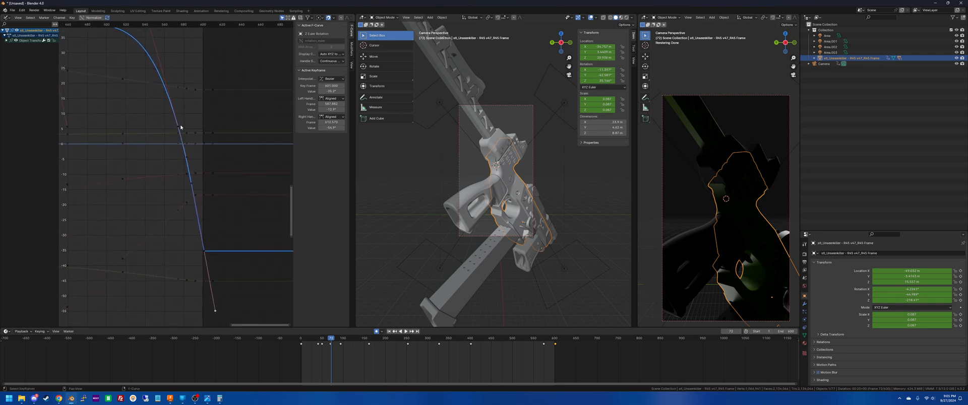
left_click_drag(178, 129, 169, 130)
left_click(522, 341)
key("space")
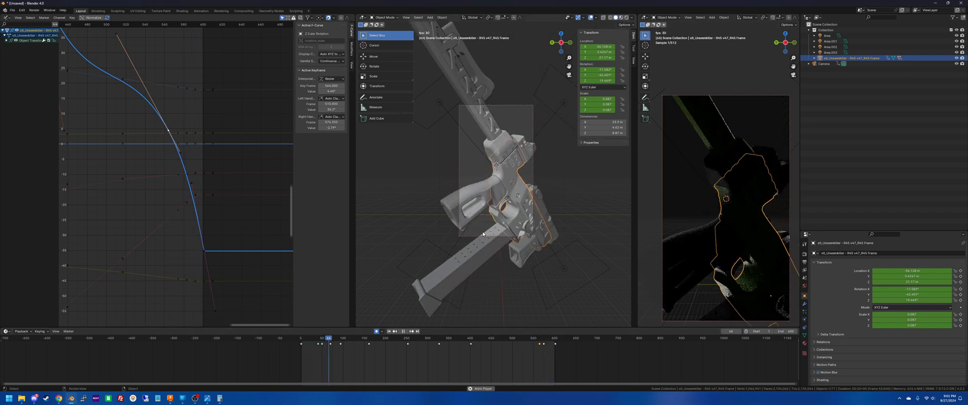
key("space")
Close the Graph Editor area so the solid 3D viewport fills its space.
scroll(186, 213, "down", 3)
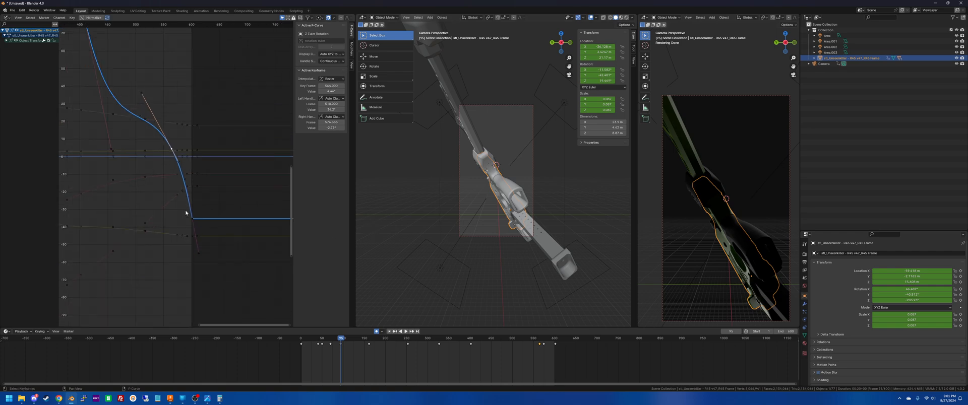
scroll(176, 174, "down", 3)
right_click(121, 18)
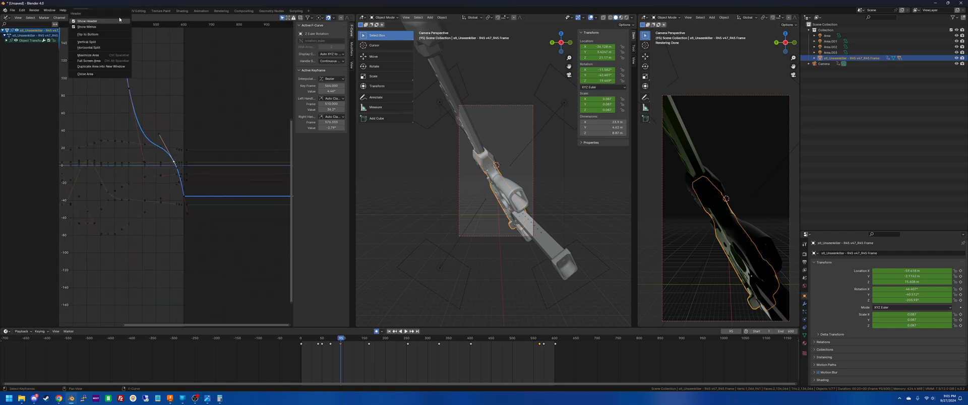
right_click(141, 19)
left_click(117, 74)
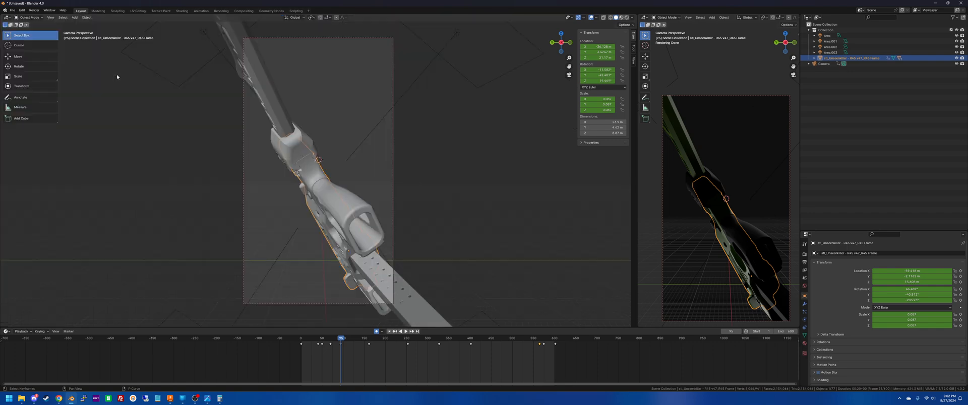
At frame 67, copy and paste the area light Area.001, place the copy across from the existing lights and rotate it toward the gun.
scroll(276, 180, "down", 4)
scroll(276, 180, "up", 8)
middle_click_drag(275, 180, 298, 182)
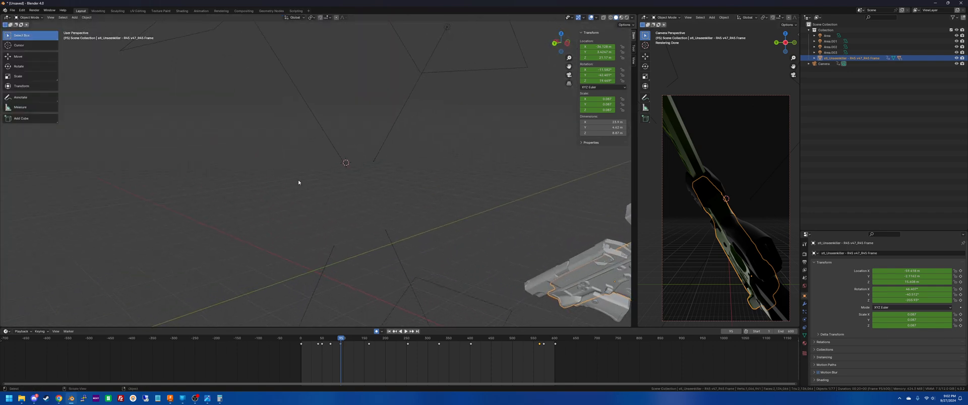
scroll(408, 233, "down", 5)
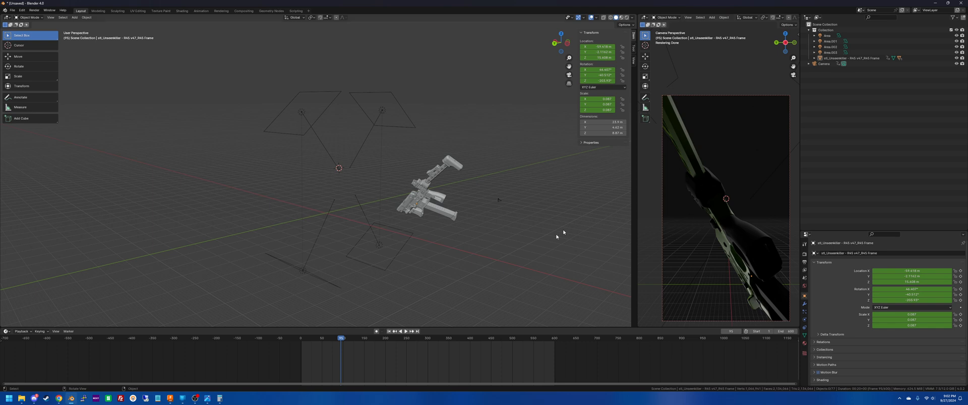
middle_click_drag(461, 257, 494, 219)
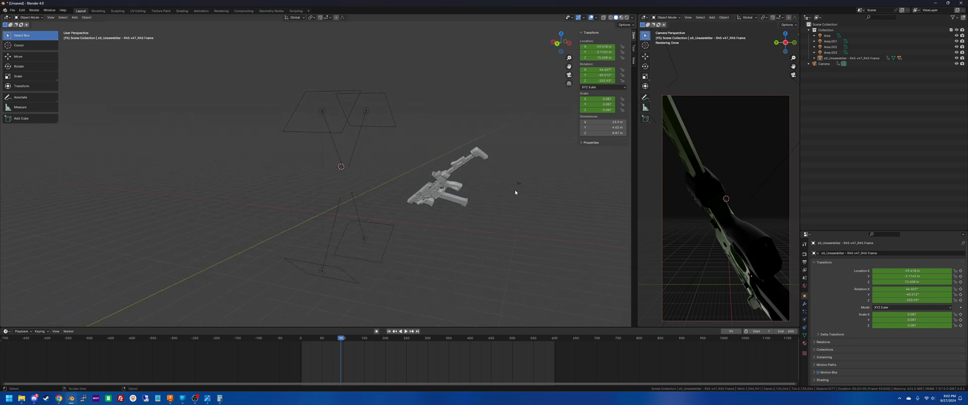
mouse_move(342, 339)
left_mouse_down()
mouse_move(297, 341)
mouse_move(339, 341)
mouse_move(330, 343)
left_mouse_up()
key("space")
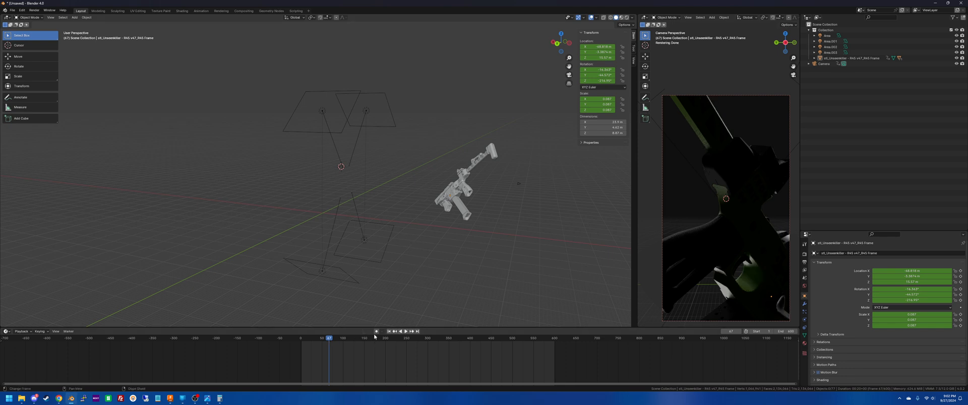
left_click(345, 127)
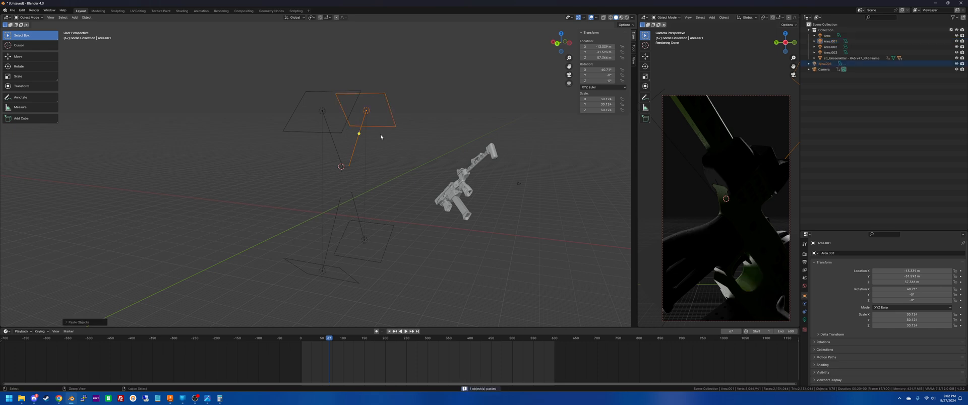
key("shift+d")
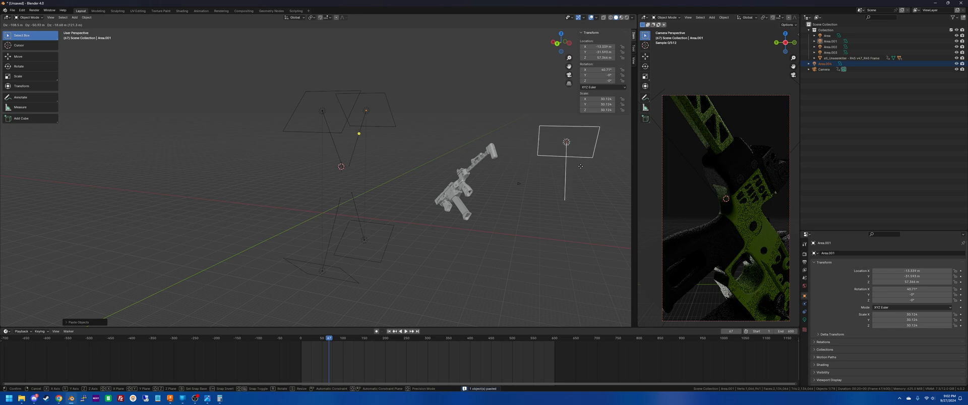
key("r")
left_click(523, 163)
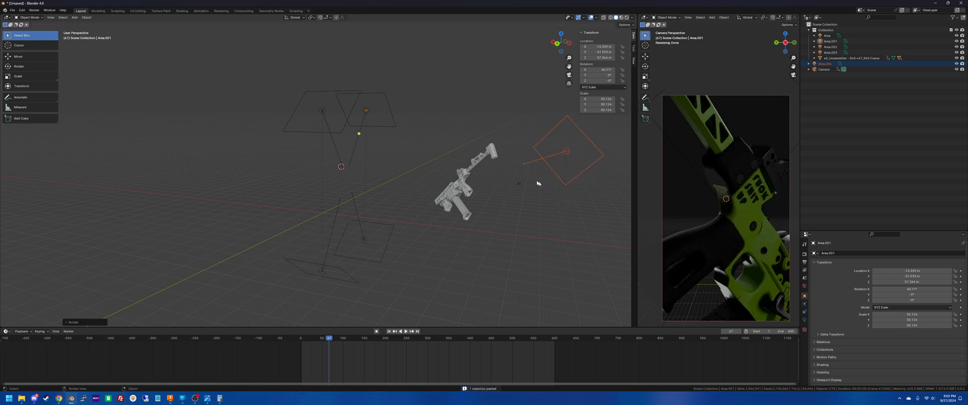
From the bottom view, move the new area light in line with the gun and rotate it to shine along the X axis.
middle_click_drag(538, 183, 556, 67)
left_click(561, 43)
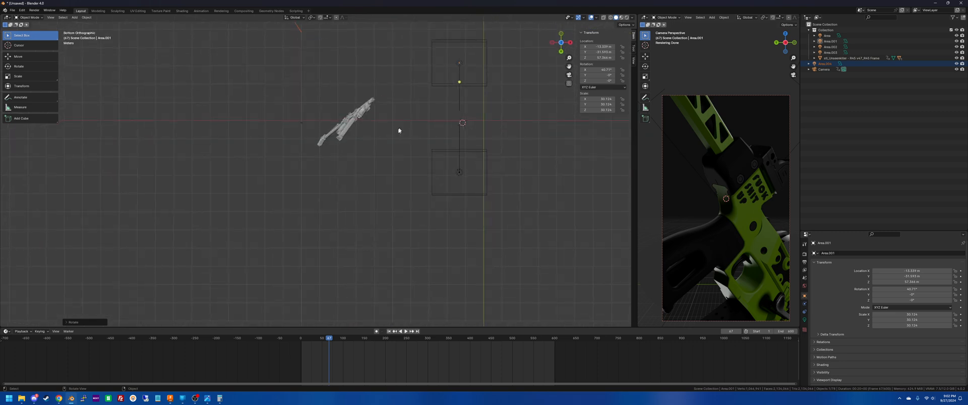
key("g")
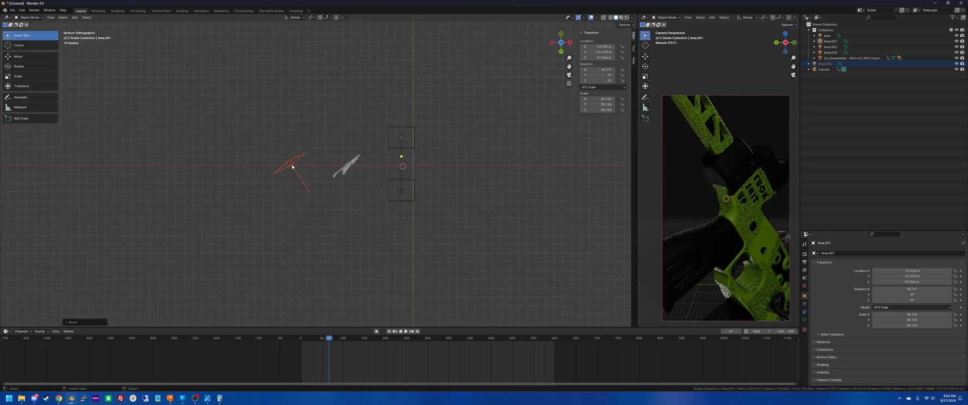
left_click(291, 171)
key("r")
left_click(357, 159)
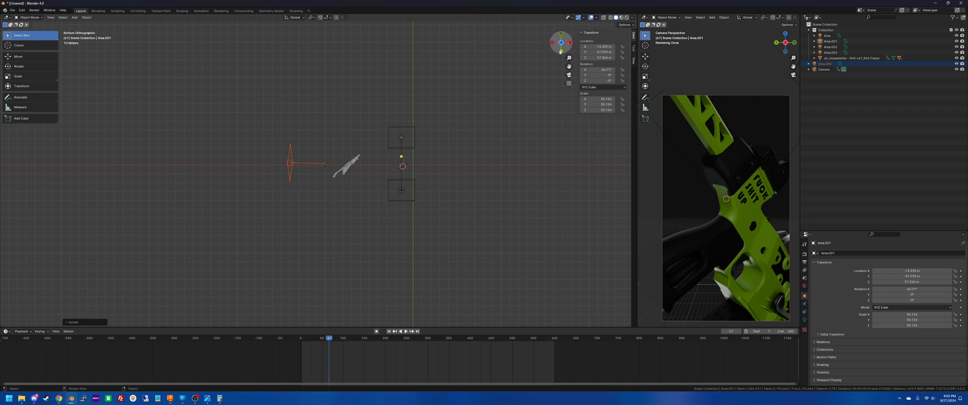
From the back view, raise the new area light above the gun and tilt it down toward the model.
scroll(337, 132, "up", 5)
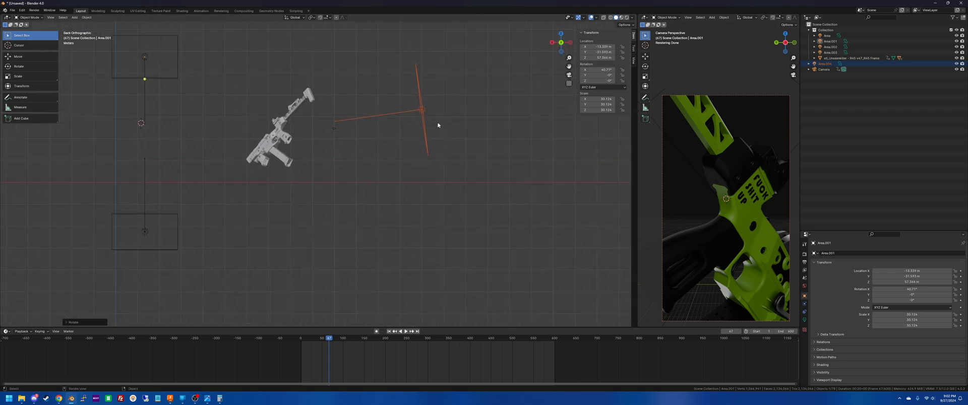
key("g")
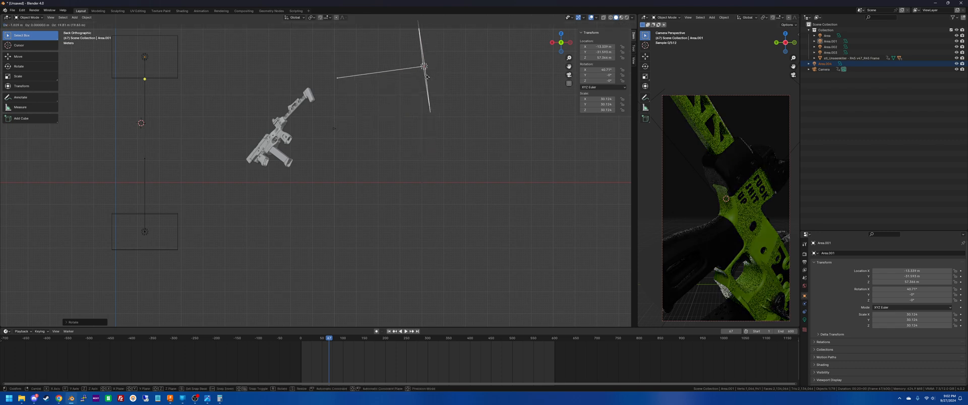
left_click(424, 77)
key("r")
left_click(305, 97)
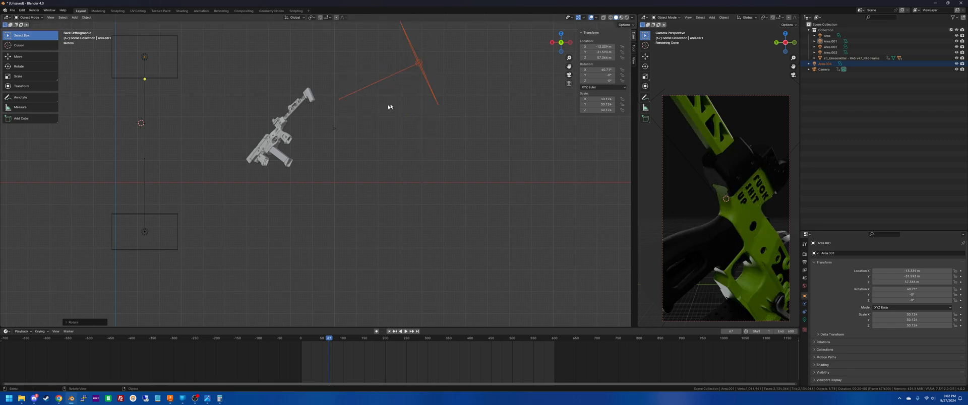
Paste another copy of the area light, place it below the first one and rotate it up toward the gun.
key("g")
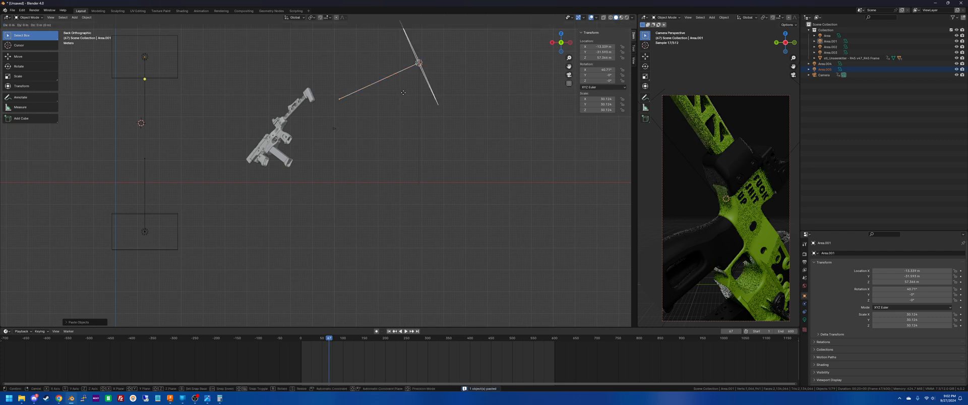
left_click(414, 249)
key("r")
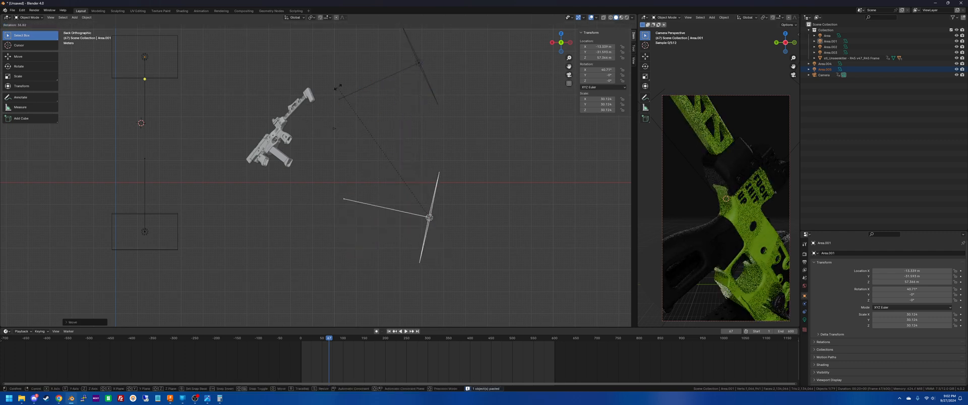
left_click(426, 112)
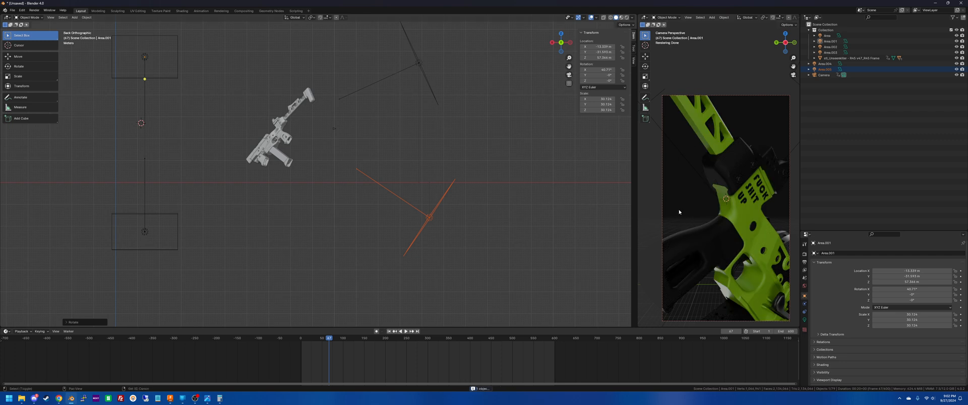
Widen the camera viewport until the whole camera frame fits, and set its shading to Rendered.
middle_click_drag(679, 212, 640, 177, "shift")
left_click_drag(636, 174, 368, 181)
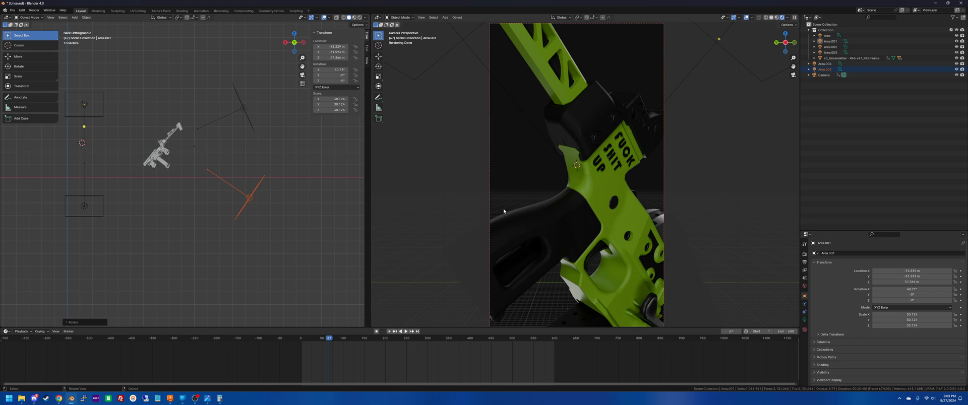
scroll(512, 192, "down", 2)
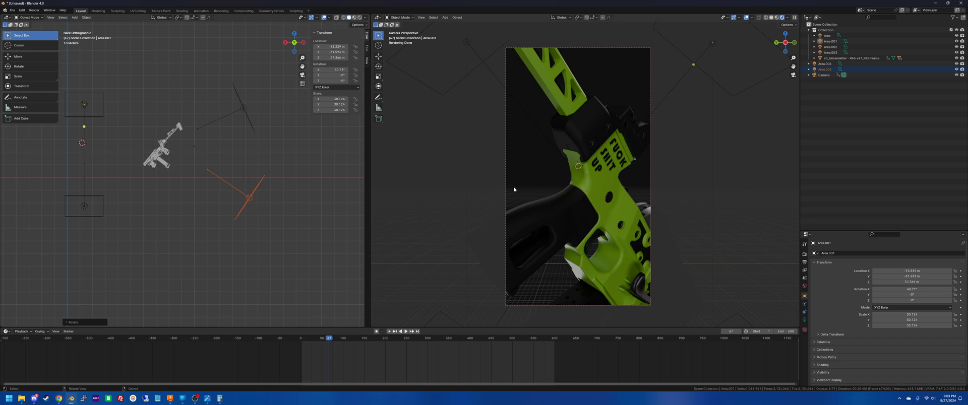
key("z")
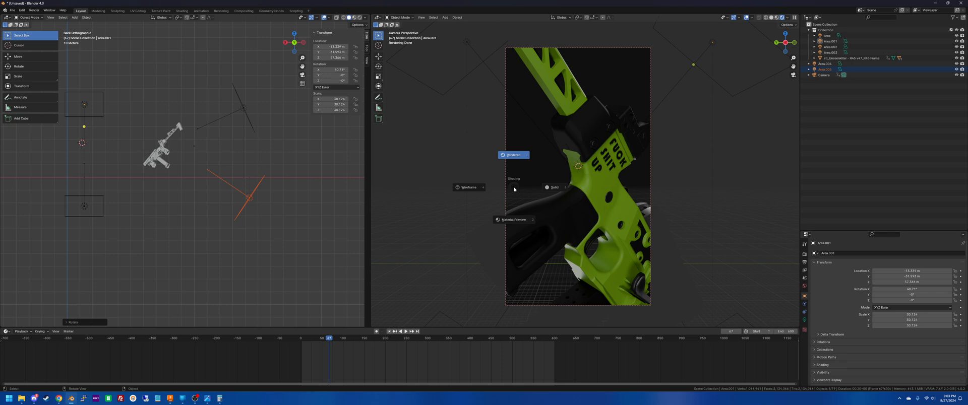
left_click(518, 160)
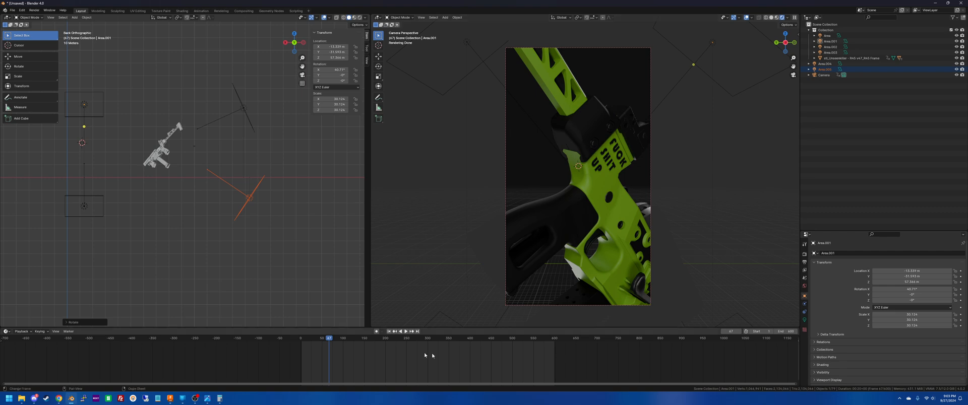
Play the animation from near its start in the rendered camera view to check the new lighting.
left_click_drag(331, 339, 310, 343)
key("space")
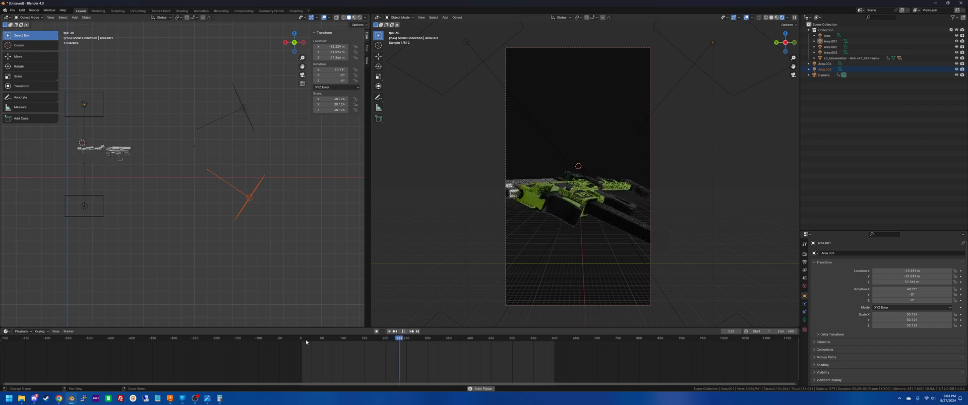
key("space")
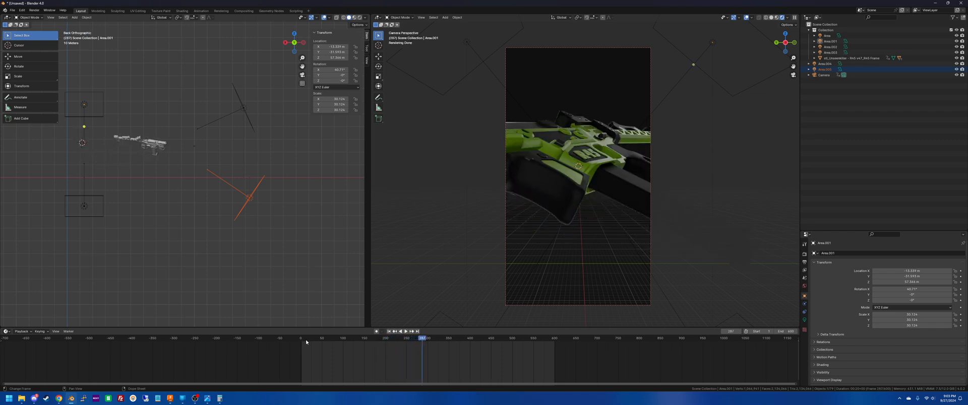
Select the gun frame, go to its keyframe at frame 253 and turn on auto keying.
left_click(581, 165)
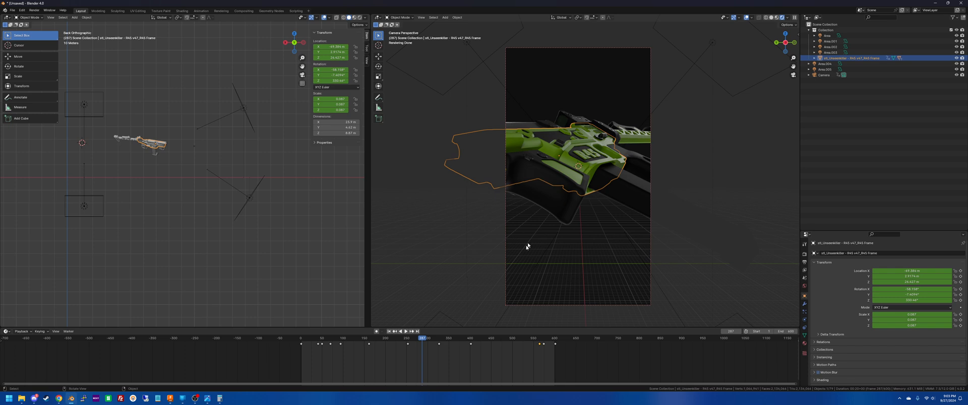
left_click(416, 341)
key("space")
mouse_move(416, 342)
left_mouse_down()
mouse_move(402, 340)
mouse_move(459, 335)
mouse_move(408, 340)
left_mouse_up()
scroll(406, 359, "up", 8)
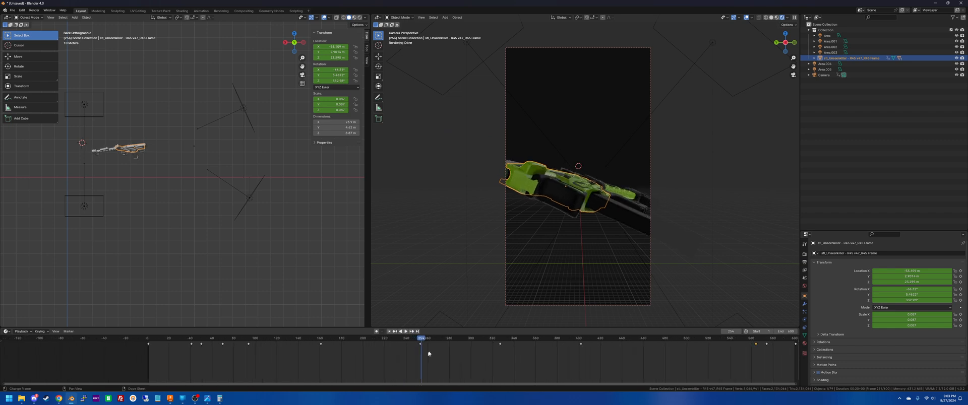
left_click(449, 339)
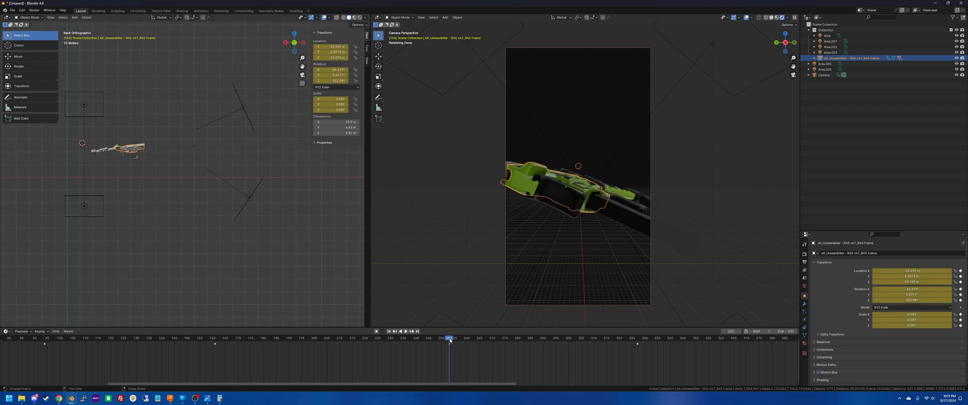
key("r")
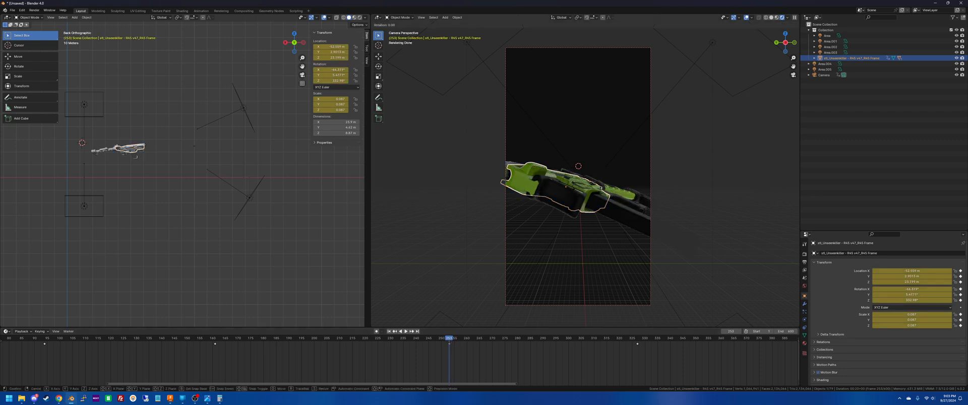
key("Escape")
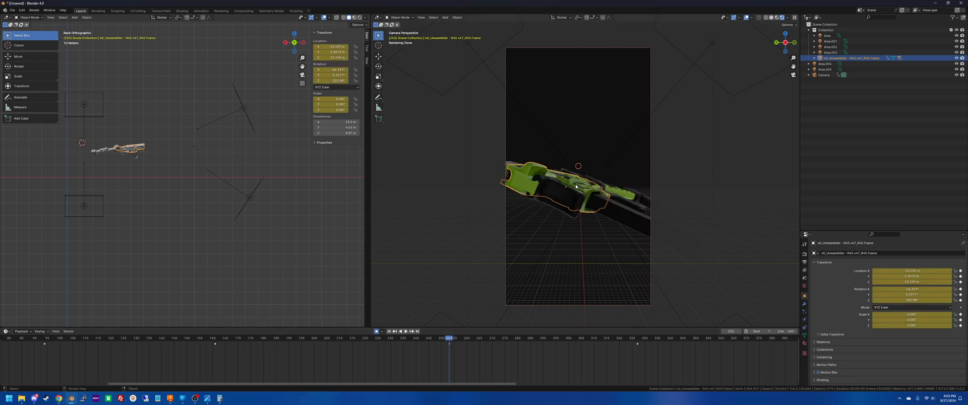
Rotate the gun about the global X axis and about -21° around global Y, so its R45 marking faces the camera.
key("r")
key("x")
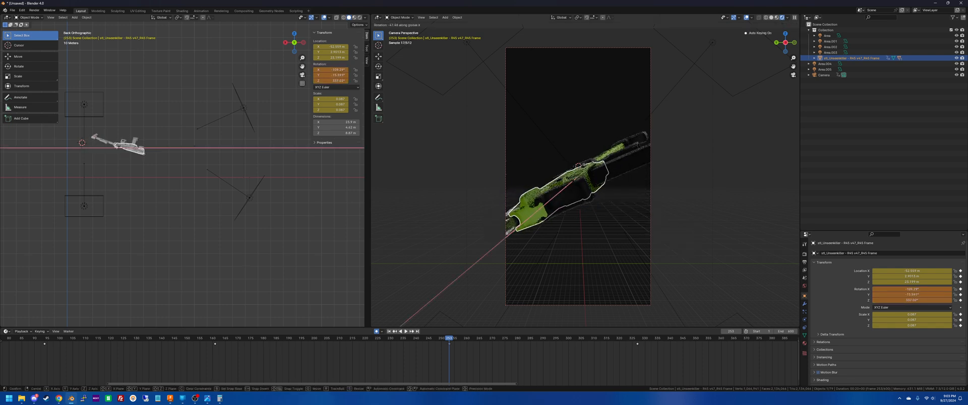
left_click(572, 182)
key("r")
key("y")
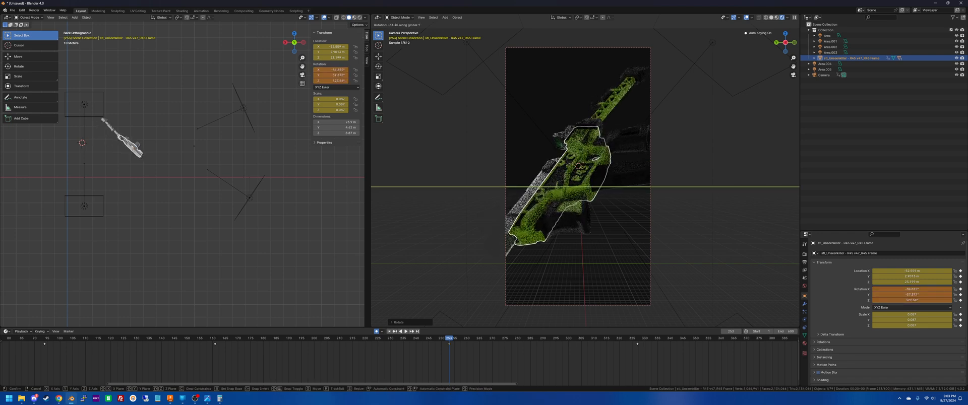
key("Return")
scroll(393, 351, "down", 5)
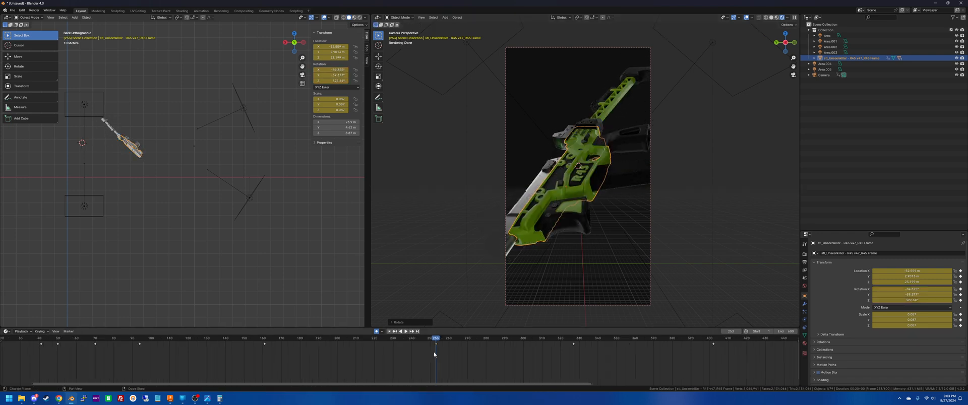
Play the animation from around frame 150 to check the gun's new pose at frame 253 in the camera view.
left_click(332, 344)
key("space")
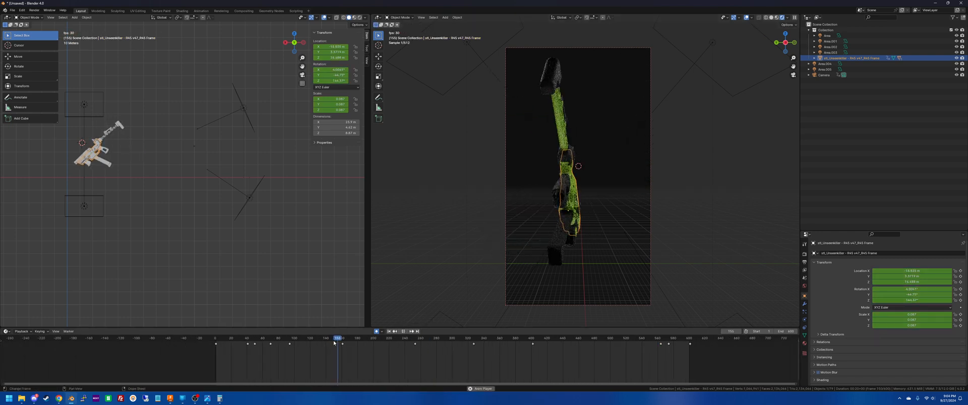
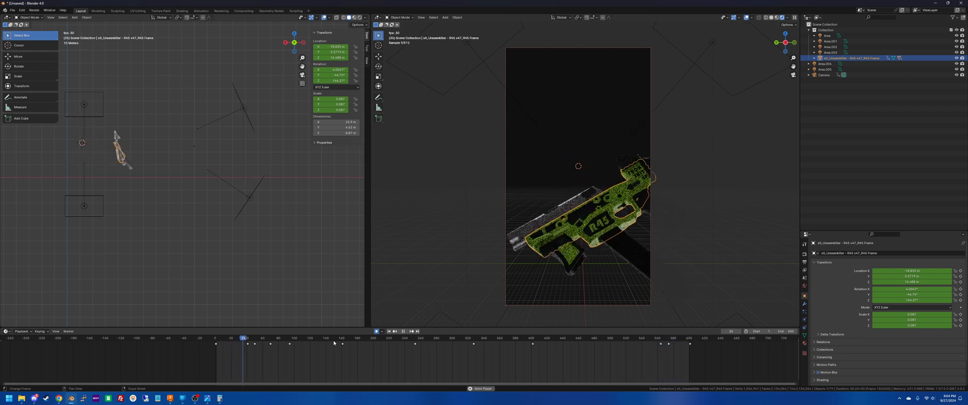
key("space")
At frame 493, rotate the gun frame around global Z, Y and X so its green side faces the camera with the muzzle angled down.
left_click_drag(626, 345, 604, 339)
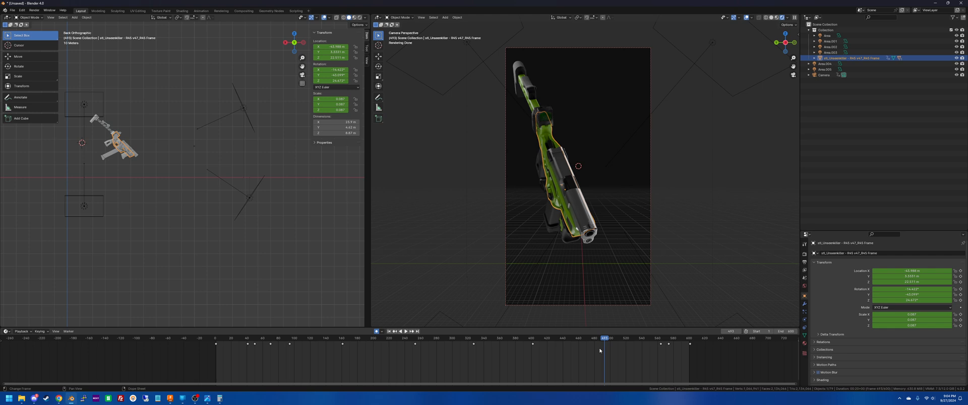
key("r")
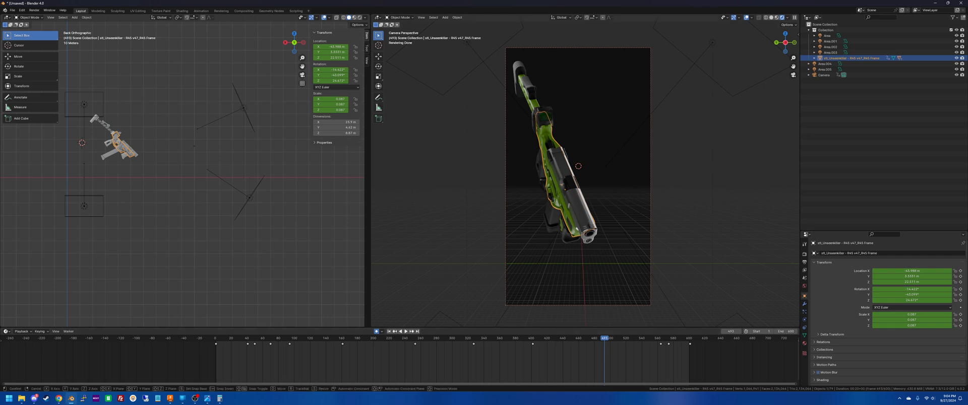
key("z")
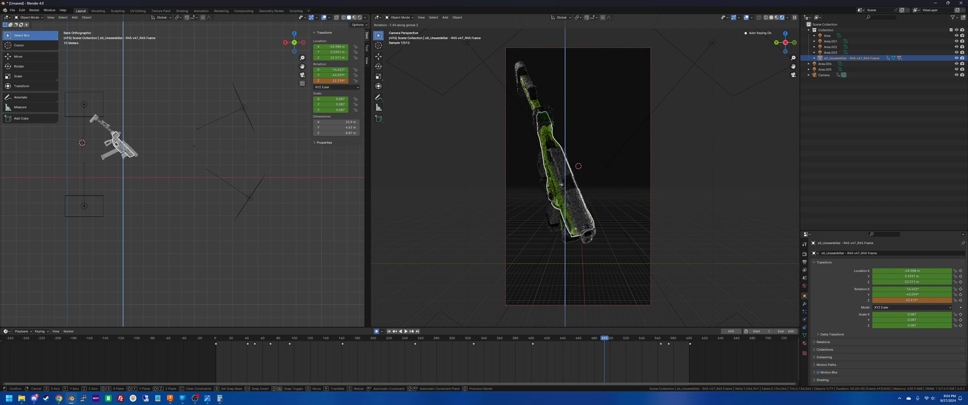
left_click(549, 212)
key("r")
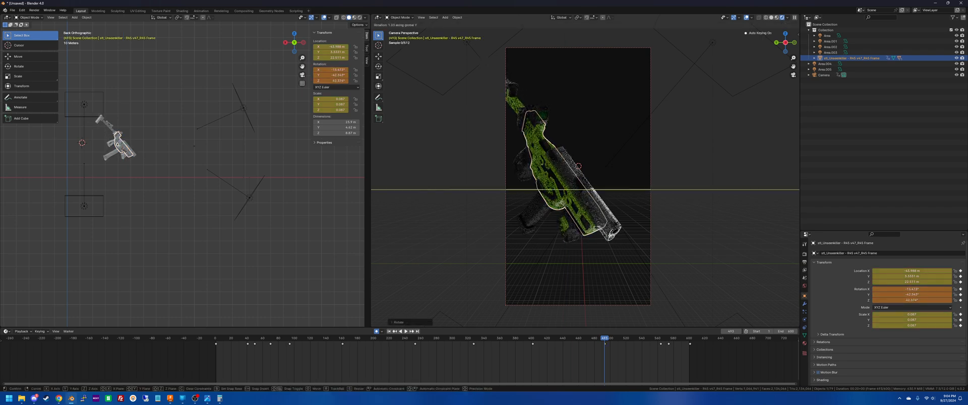
left_click(556, 193)
key("r")
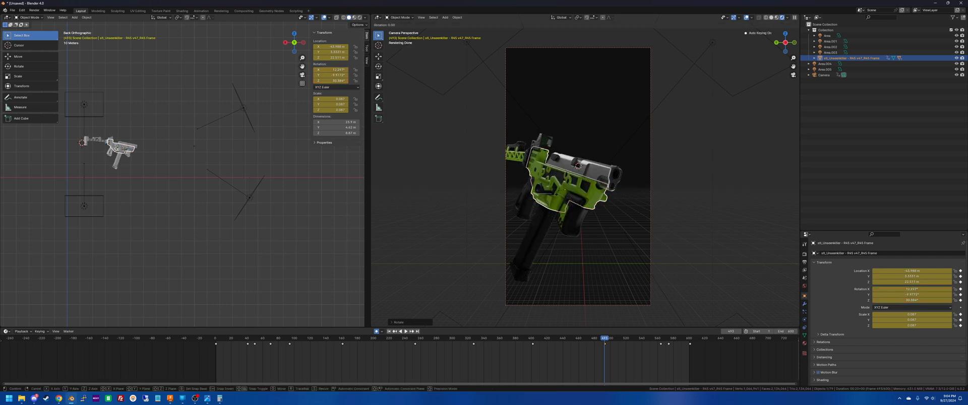
key("x")
left_click(432, 323)
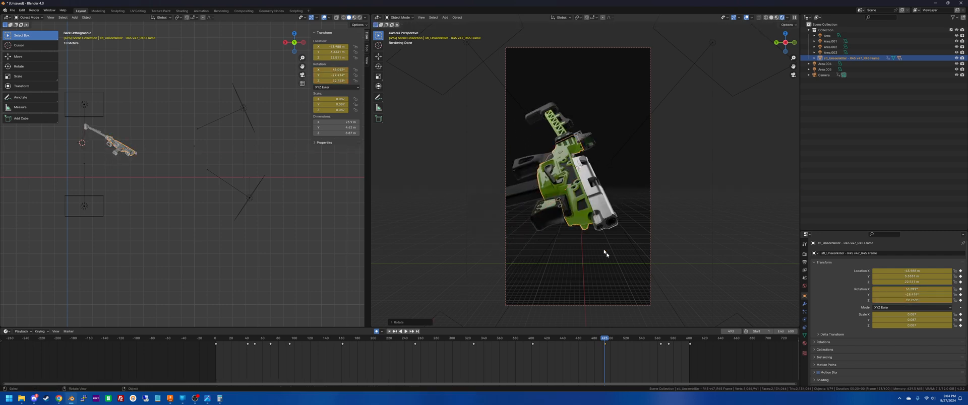
Play the animation from around frame 385 through the loop to check the new pose at frame 493.
left_click(519, 339)
key("space")
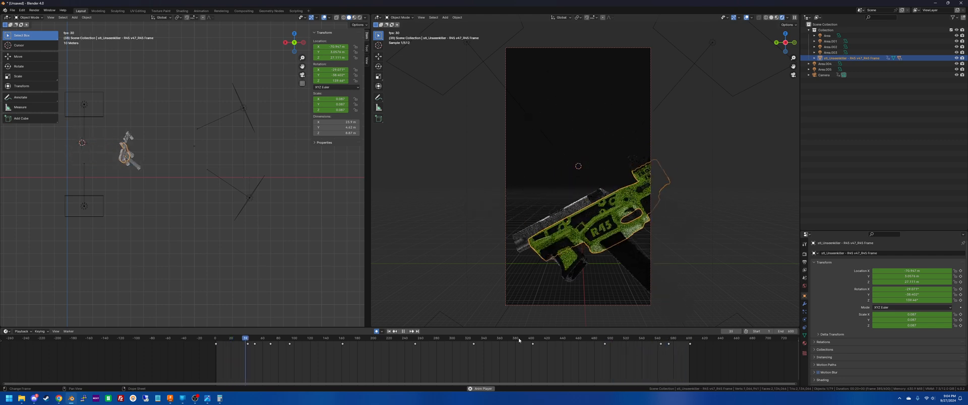
key("space")
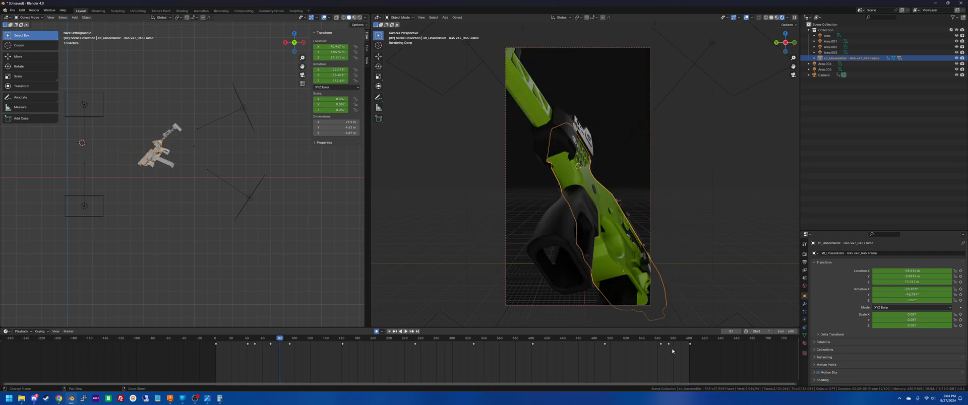
Move the gun's two keyframes before the final one earlier, to about frames 530 and 547, and play the section to check it.
mouse_move(660, 345)
left_mouse_down()
mouse_move(646, 345)
mouse_move(661, 345)
left_mouse_up()
left_click(598, 338)
key("space")
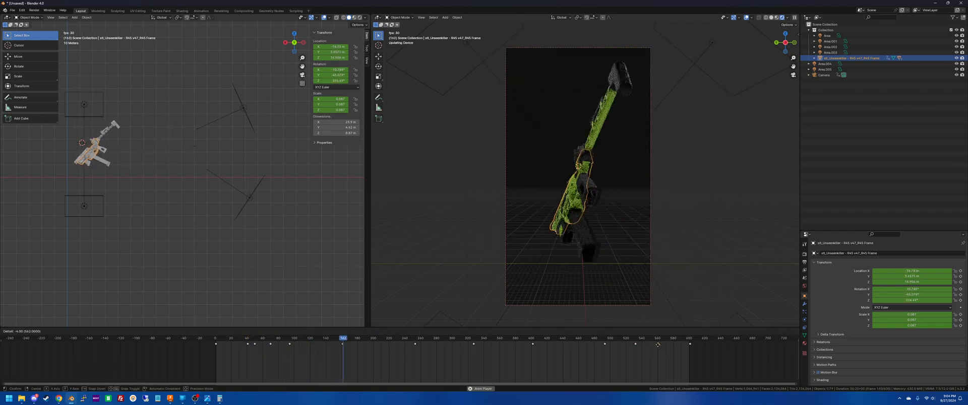
left_click(605, 343)
key("space")
key("space")
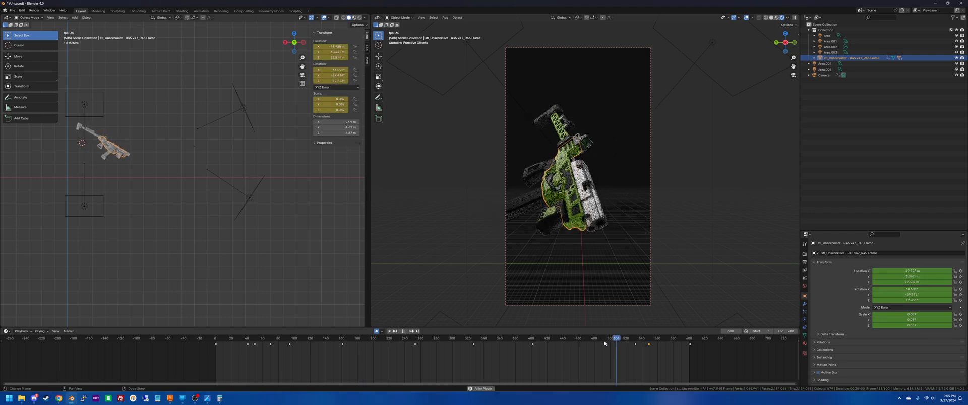
key("space")
Shift the gun's keyframe at frame 493 earlier to about frame 463 and play the animation from around frame 498.
key("g")
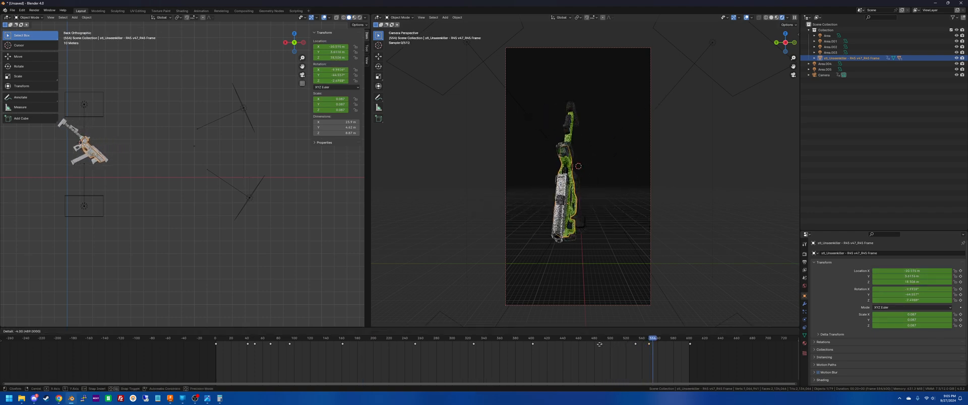
left_click(581, 350)
left_click(609, 338)
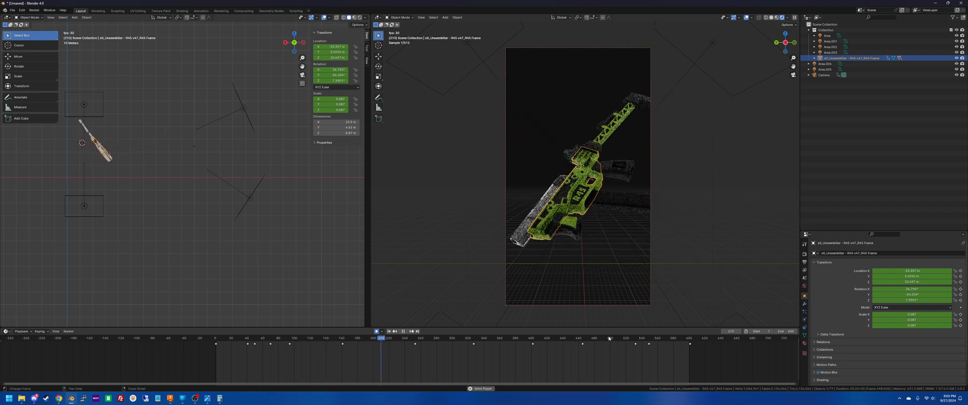
left_click(403, 332)
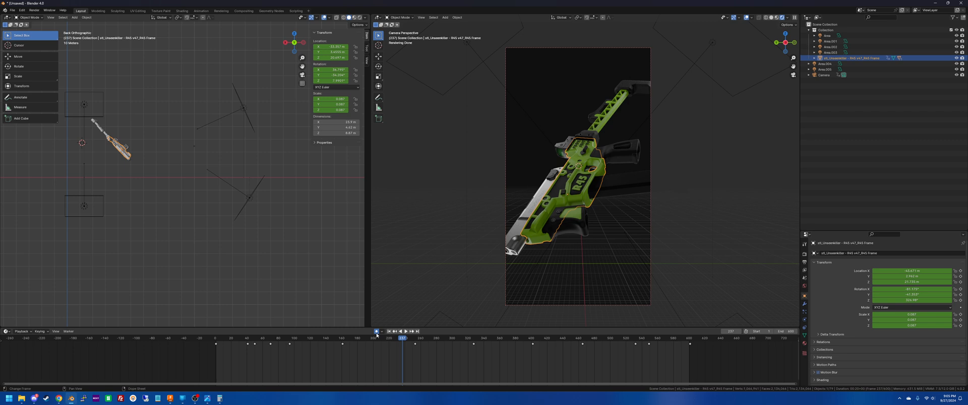
Turn off auto keying, return to the first frame, select the camera and play the animation to review its framing.
left_click(506, 257)
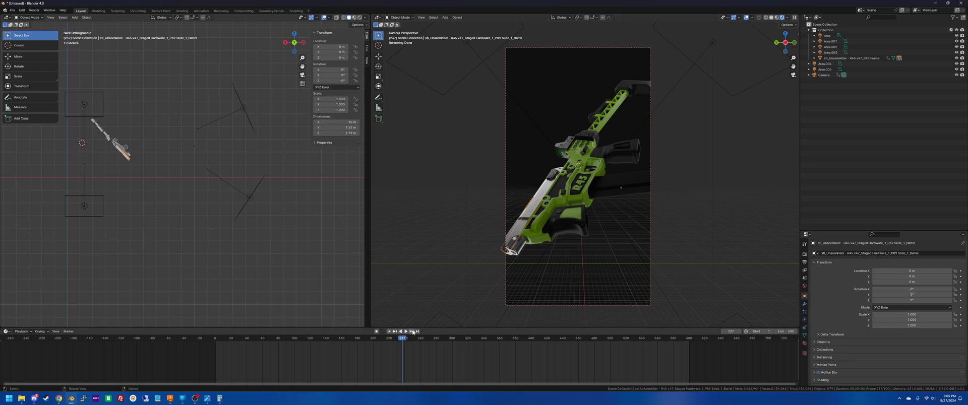
left_click(388, 331)
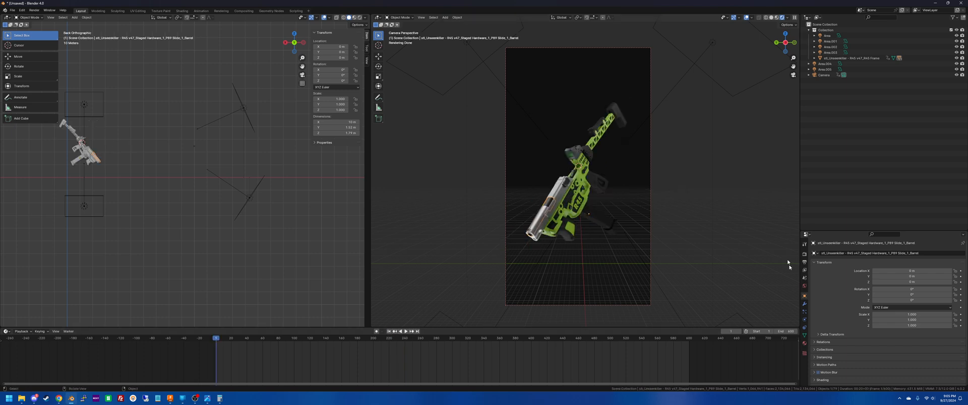
left_click(505, 286)
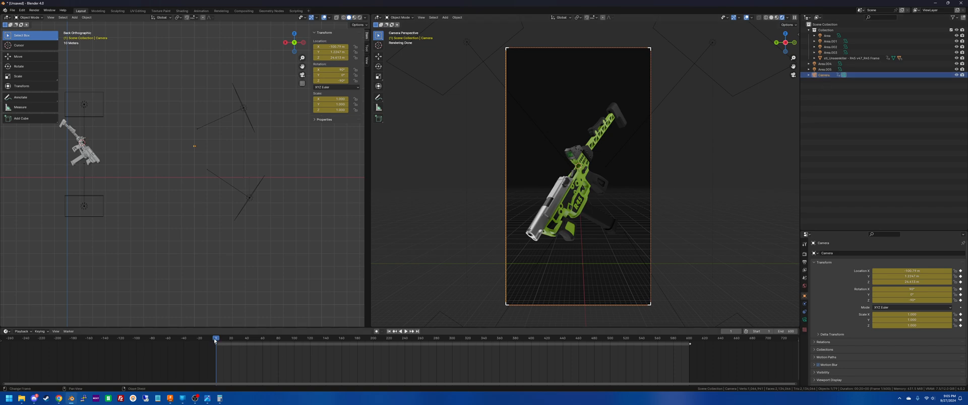
key("space")
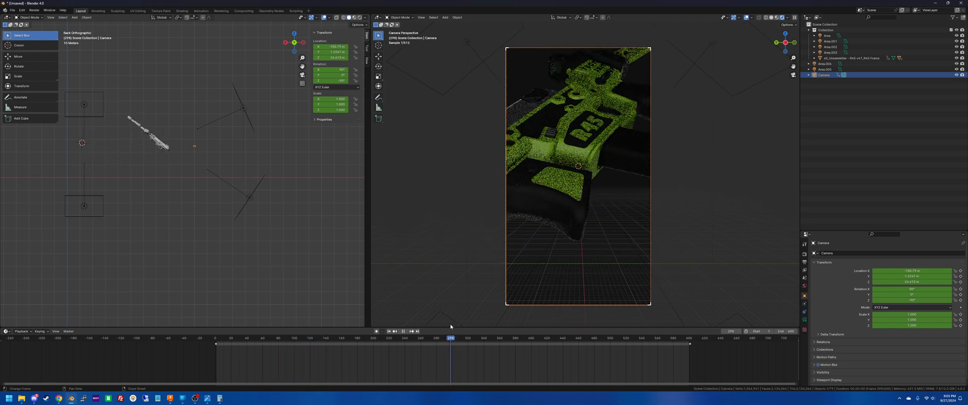
key("space")
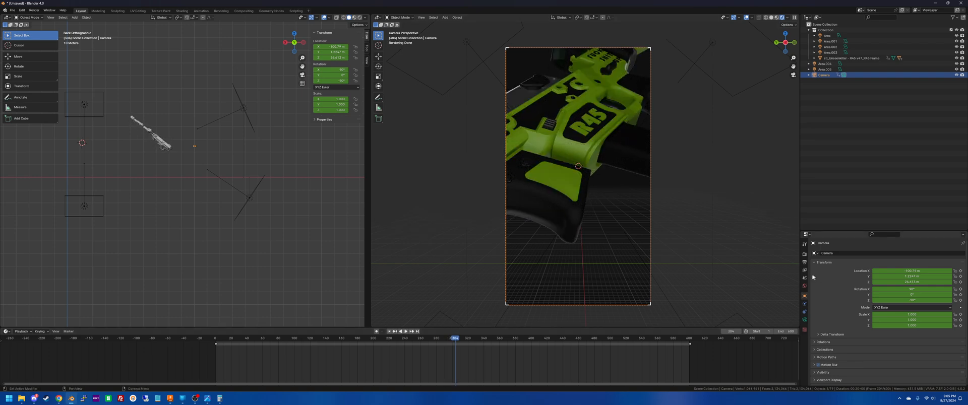
Open the camera's lens settings and insert a keyframe on its focal length at frame 253.
left_click(804, 270)
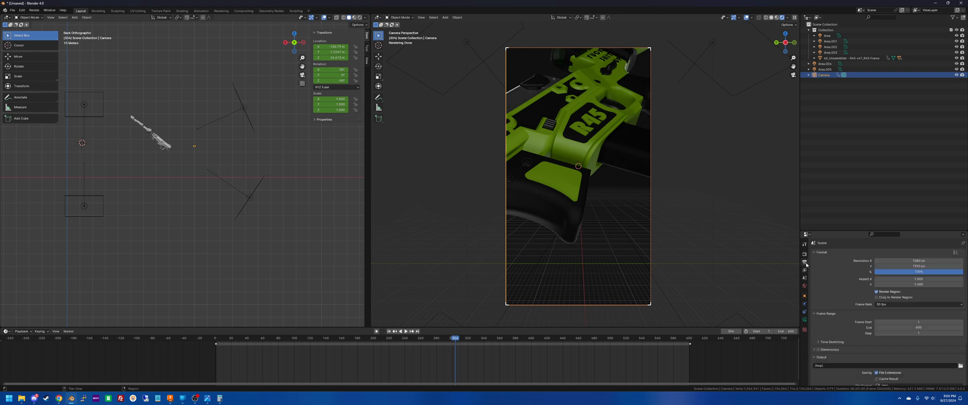
left_click(805, 319)
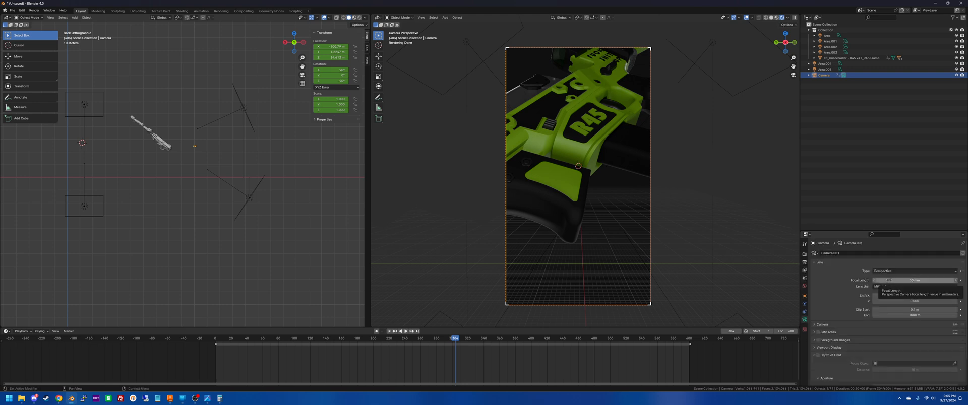
left_click_drag(454, 342, 416, 345)
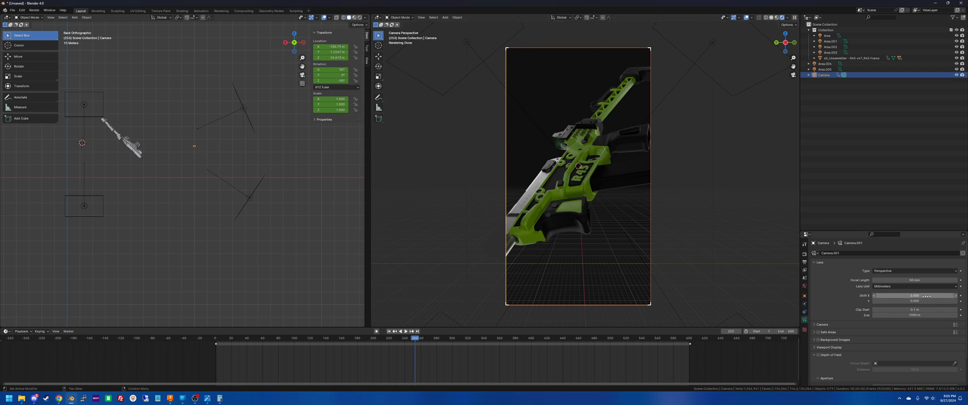
left_click(960, 281)
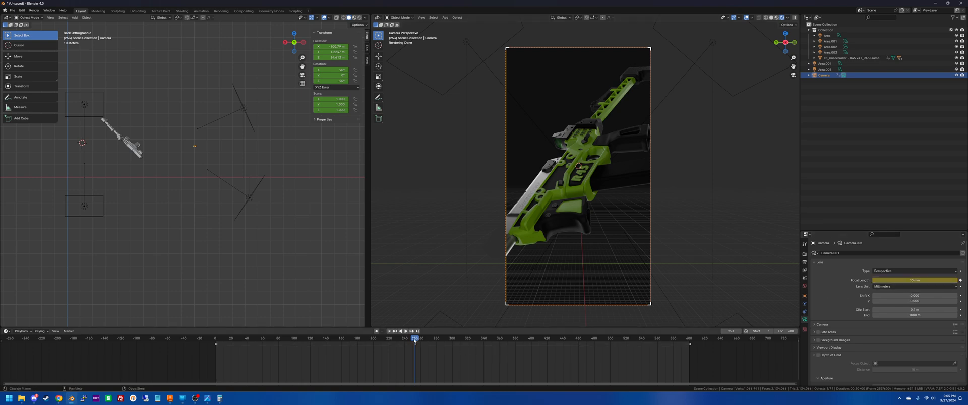
Insert another keyframe on the camera's focal length near frame 425.
left_click_drag(414, 340, 517, 339)
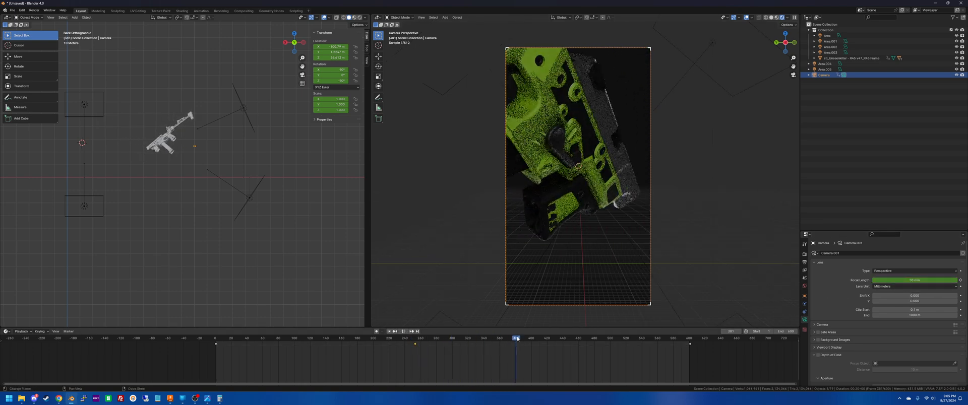
key("space")
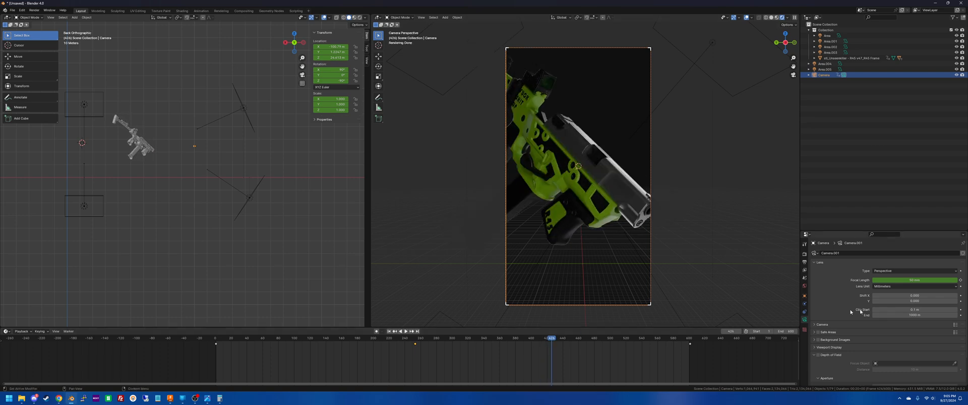
left_click(960, 280)
Try shortening the camera's focal length to 21 mm at frame 338, and undo back to before the focal length keyframe near frame 425.
left_click_drag(556, 344, 482, 345)
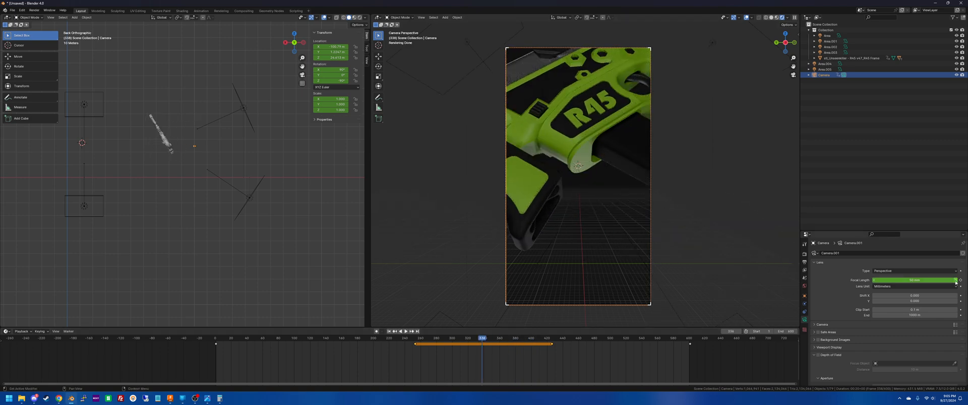
left_click_drag(935, 283, 923, 281)
key("ctrl+z")
key("ctrl+z")
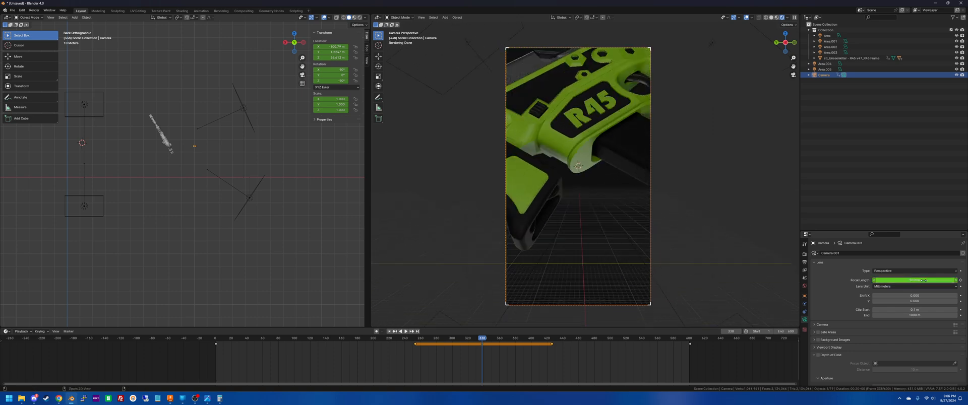
left_click_drag(935, 280, 915, 280)
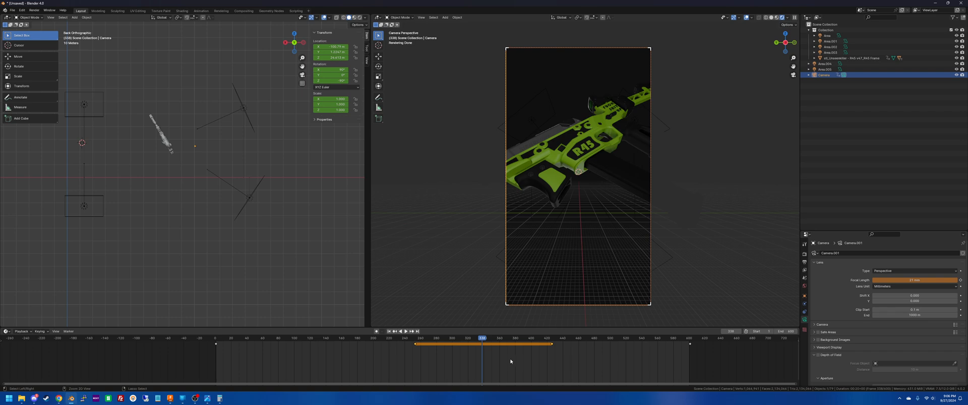
key("ctrl+z")
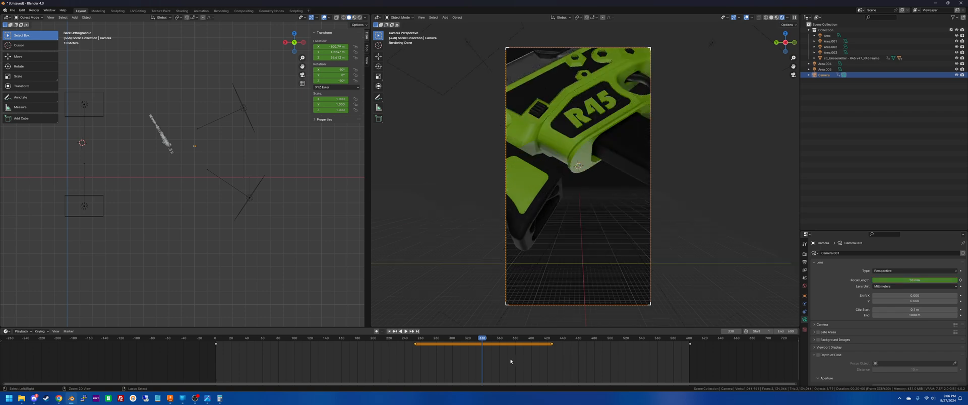
key("ctrl+z")
key("ctrl+z")
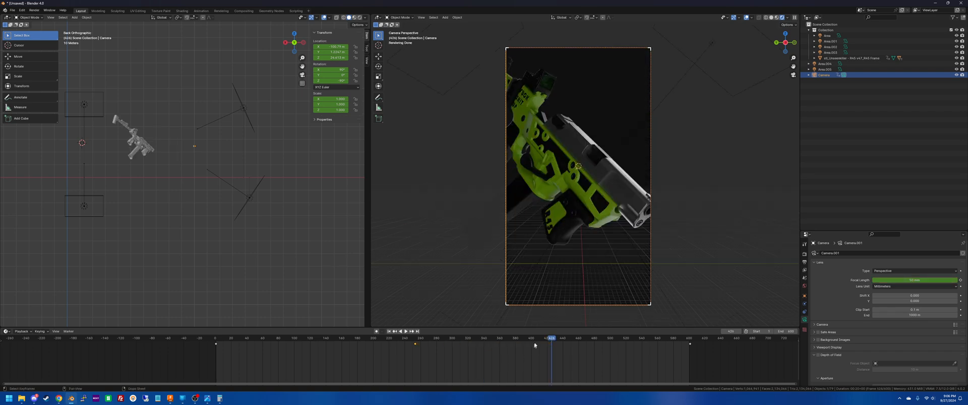
Turn on auto keying and set the camera's focal length to about 39 mm at frame 337.
left_click_drag(550, 339, 481, 346)
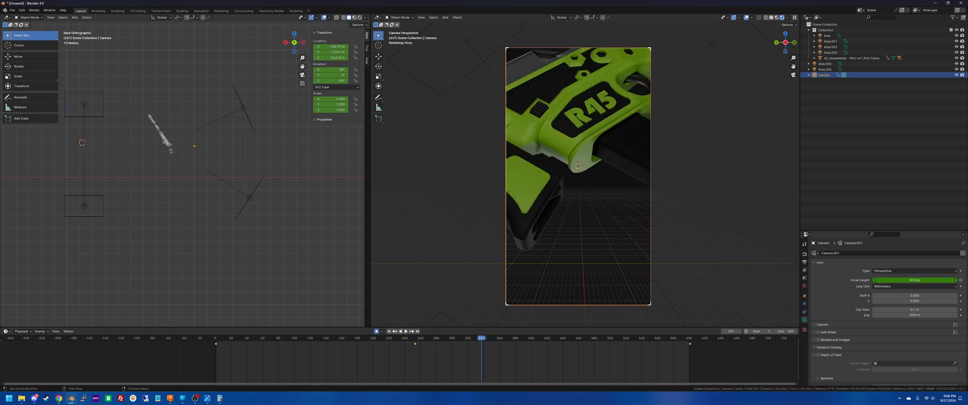
left_click_drag(914, 281, 886, 280)
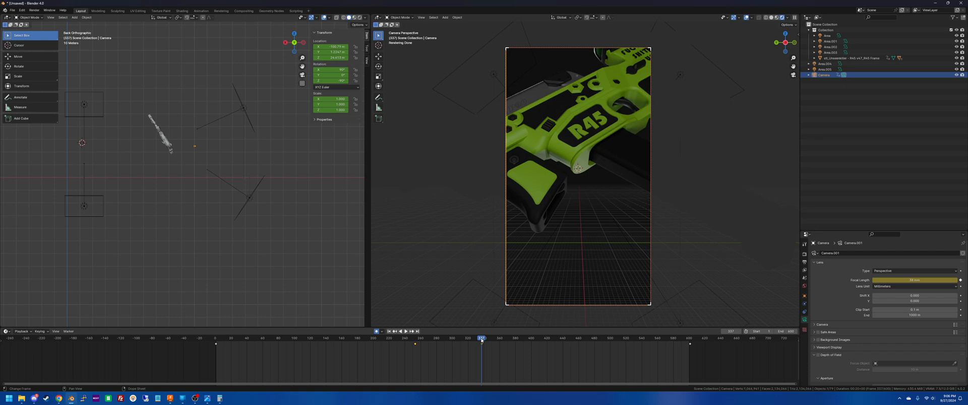
Copy the camera's focal length keyframe from frame 253 to frame 440 and play the animation from around frame 235.
left_click_drag(482, 342, 563, 350)
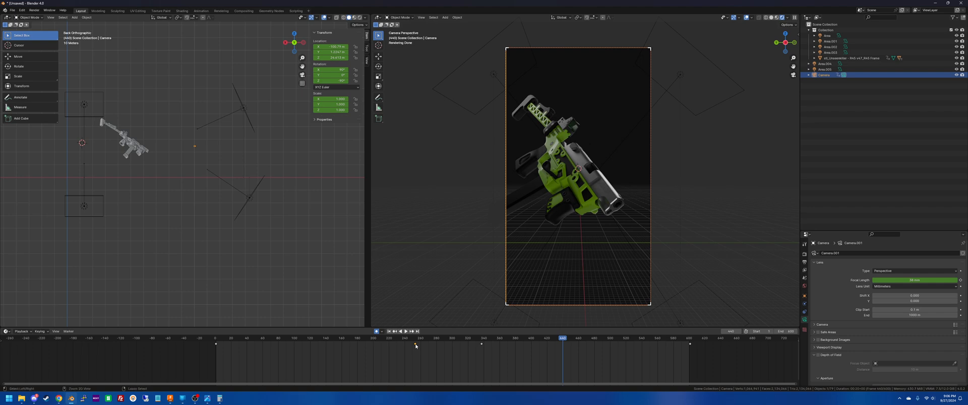
left_click_drag(563, 341, 401, 351)
key("space")
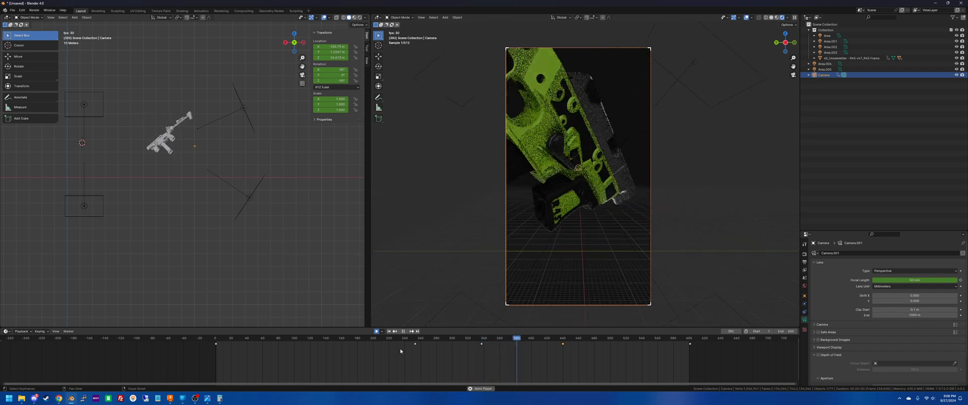
Stop playback and lengthen the camera's focal length at frame 337 to about 70 mm.
key("space")
left_click_drag(482, 339, 482, 338)
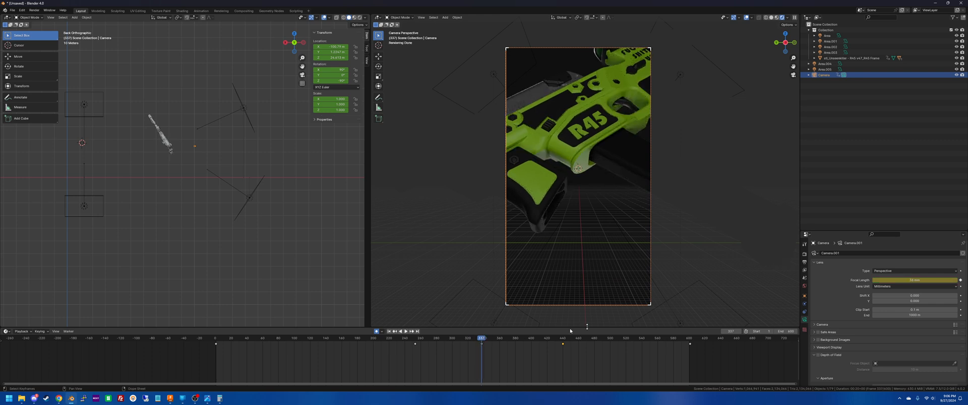
left_click_drag(935, 280, 958, 280)
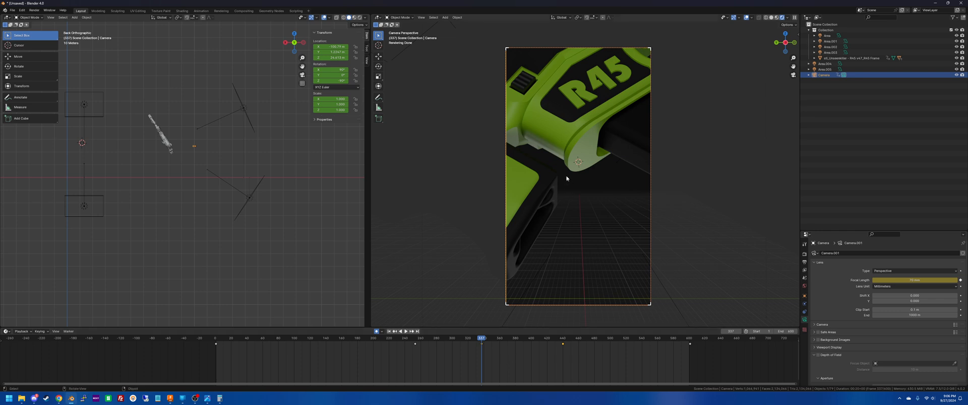
Lower the gun frame model along the Z axis at its keyframe near frame 327 so the R45 logo sits mid-frame.
left_click(578, 136)
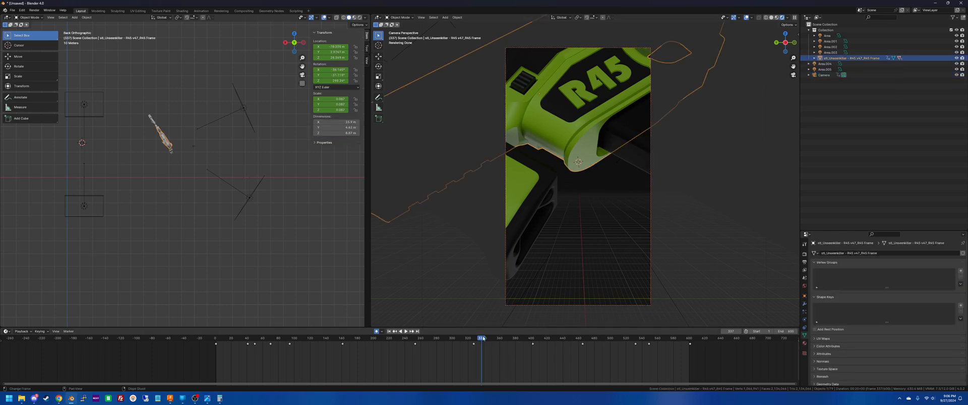
left_click_drag(482, 339, 474, 339)
left_click(805, 297)
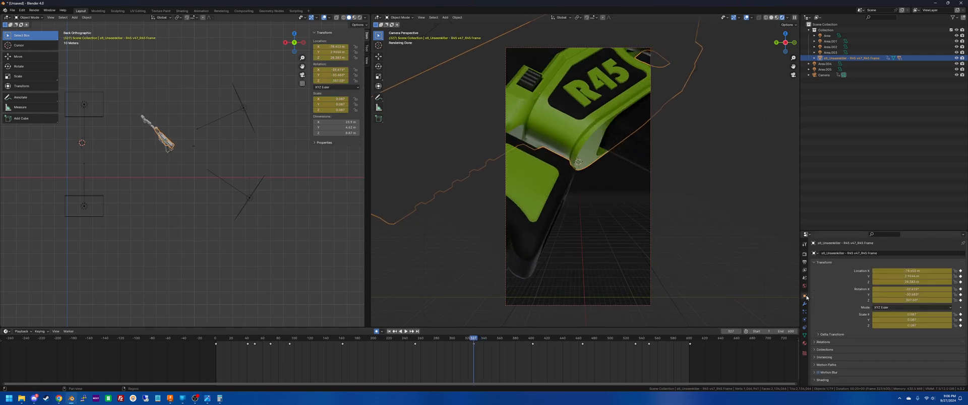
key("g")
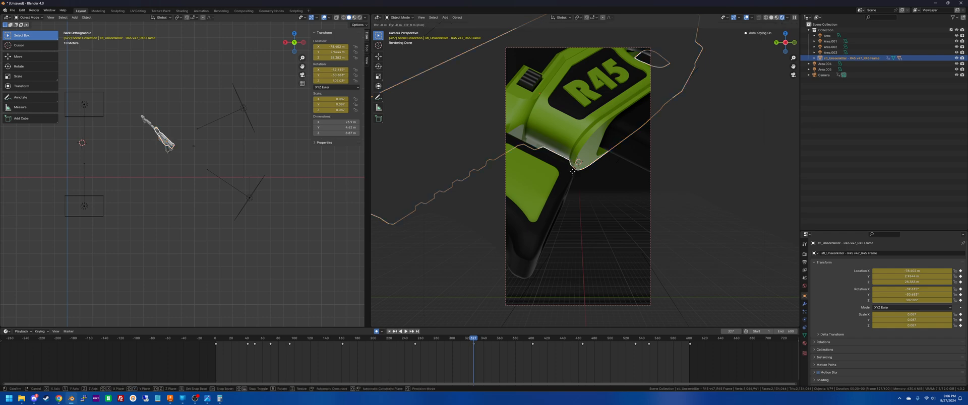
key("z")
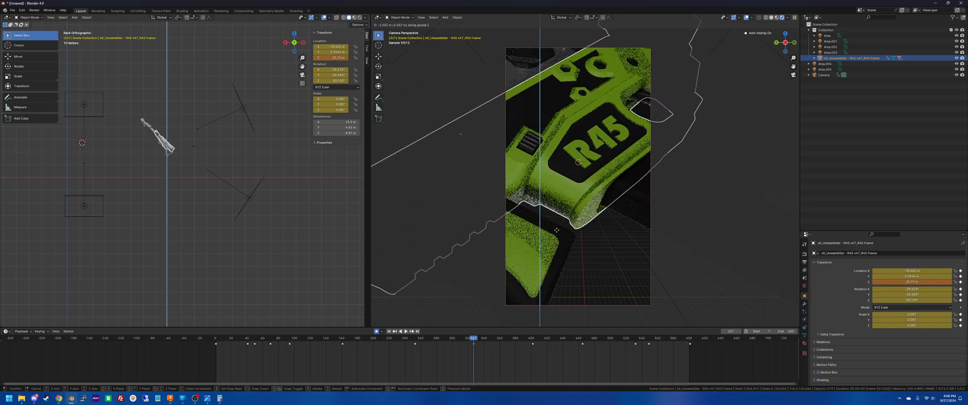
left_click(552, 245)
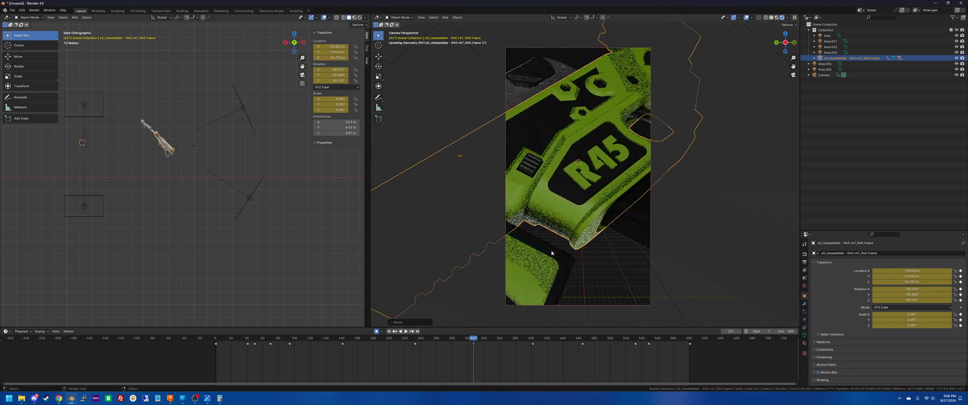
Play the animation from around frame 230 and scrub through the timeline to check the gun's motion and framing.
left_click(397, 342)
key("space")
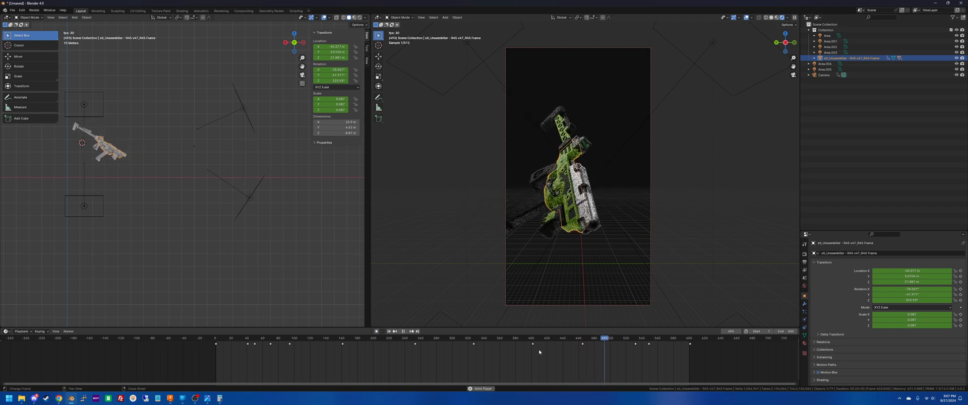
left_click_drag(622, 342, 216, 347)
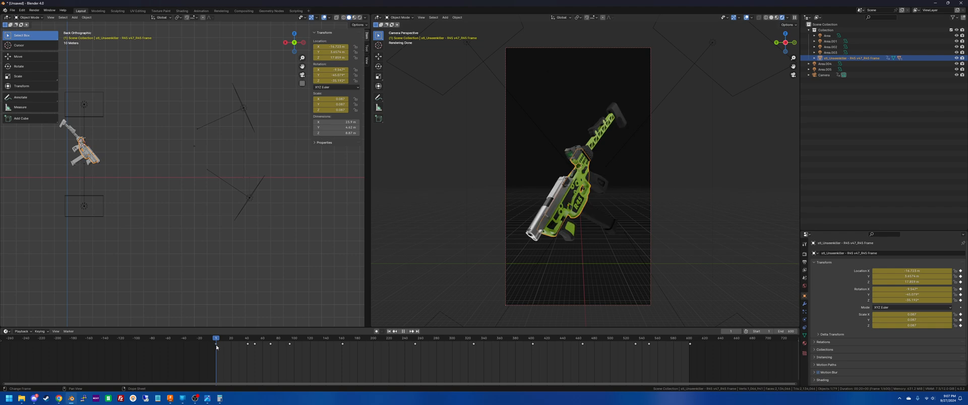
left_click_drag(217, 347, 514, 334)
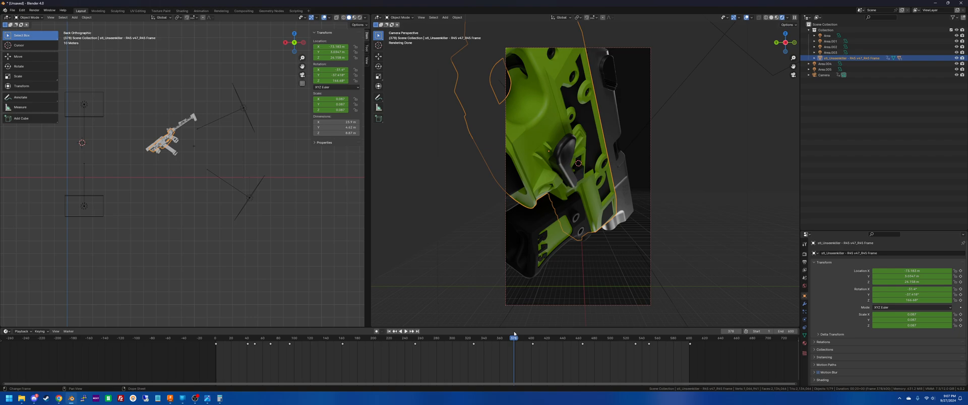
left_click_drag(517, 344, 303, 338)
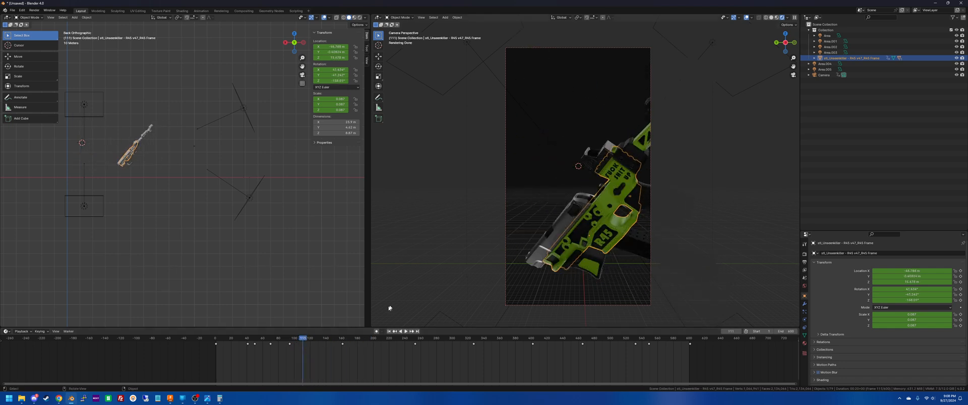
Roll and re-aim the camera around the gun at frame 111, keying its rotation with auto keying on.
left_click(824, 76)
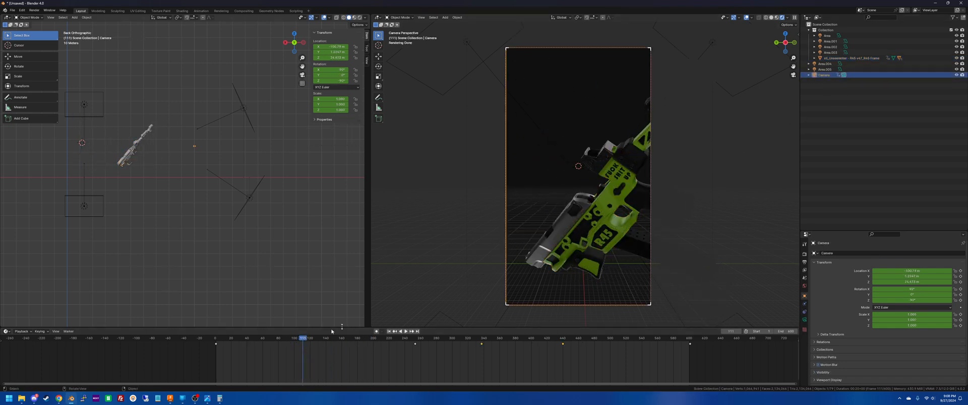
key("r")
left_click(464, 233)
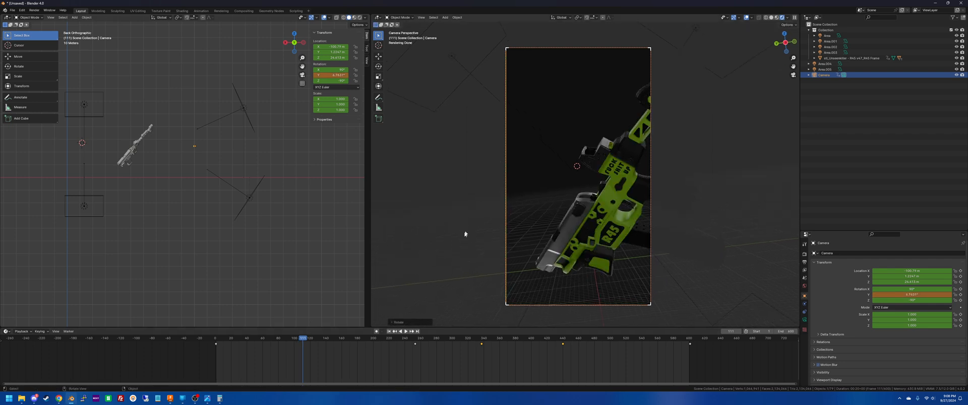
key("shift+grave")
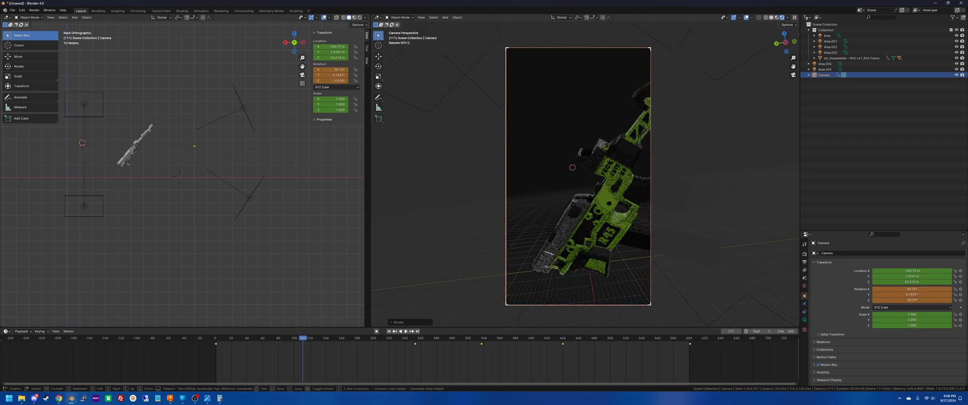
left_click(497, 231)
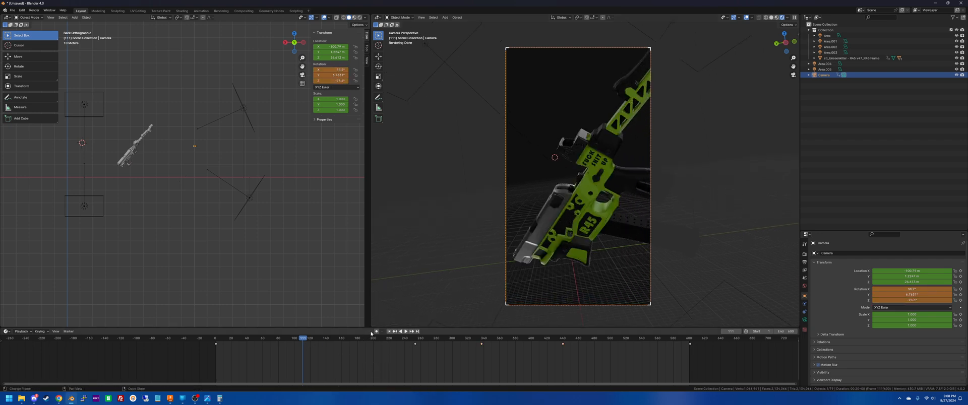
key("r")
left_click(498, 218)
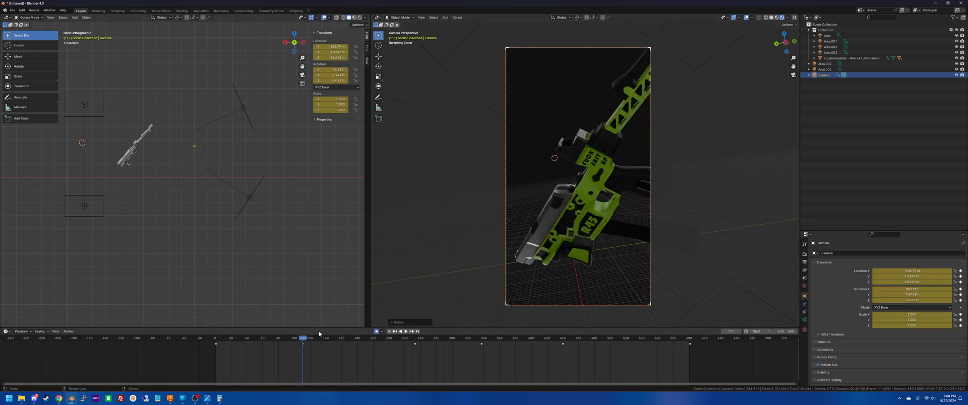
Play on briefly and key a different camera roll on the R45 close-up at frame 338.
key("space")
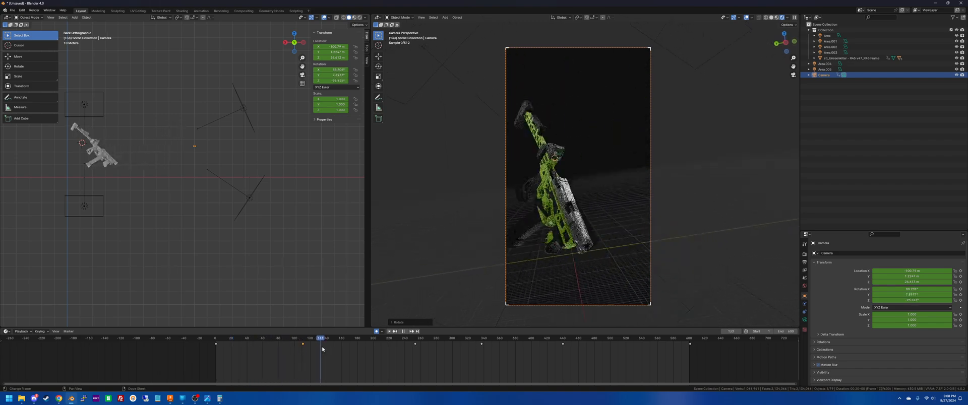
left_click_drag(323, 349, 482, 347)
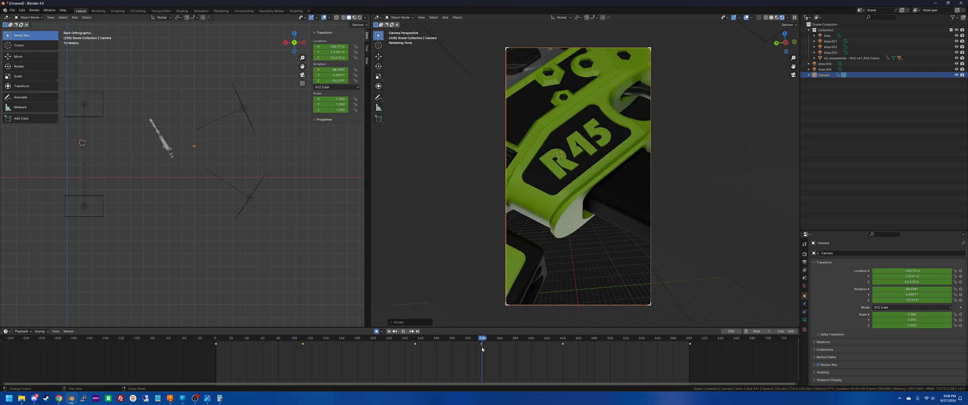
key("space")
key("r")
left_click(478, 252)
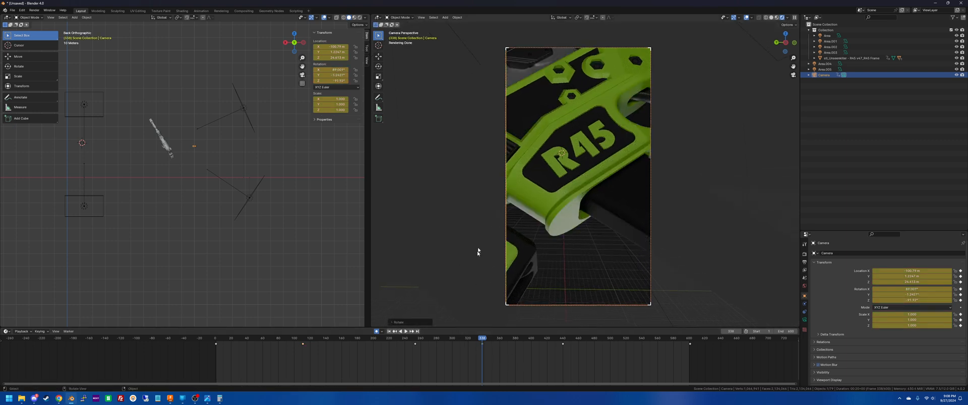
Key a camera roll at frame 440 and an opposite roll near frame 535.
left_click_drag(483, 339, 562, 343)
key("r")
left_click(464, 220)
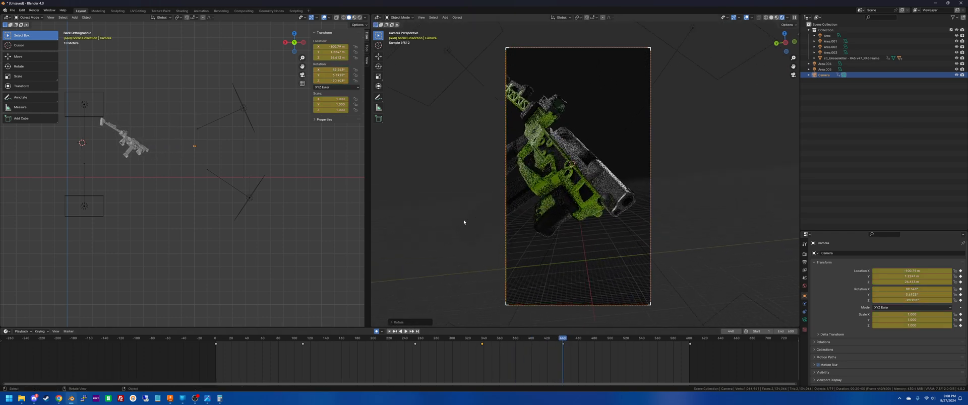
left_click_drag(565, 341, 638, 338)
key("r")
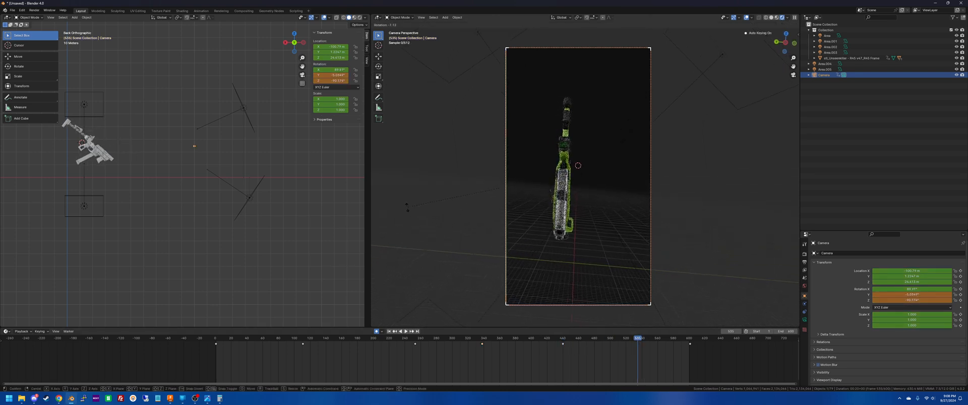
left_click(408, 215)
Key a slight camera roll at frame 86 in the opposite direction to the one at frame 111.
left_click_drag(628, 356, 283, 350)
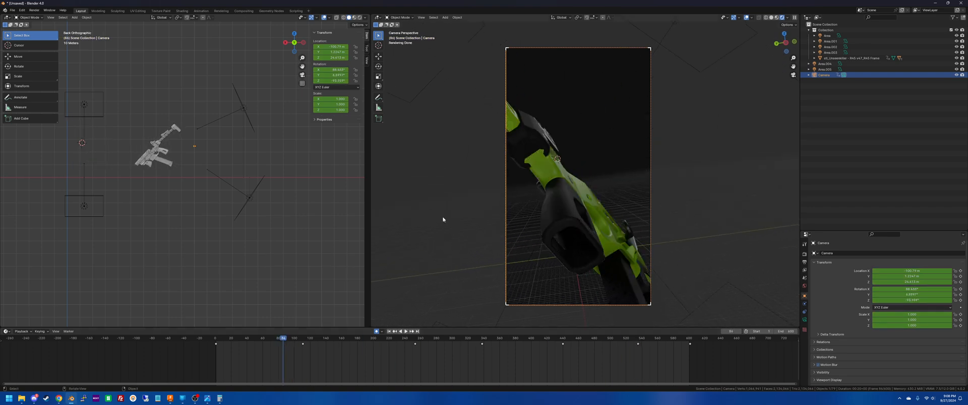
key("r")
left_click(436, 239)
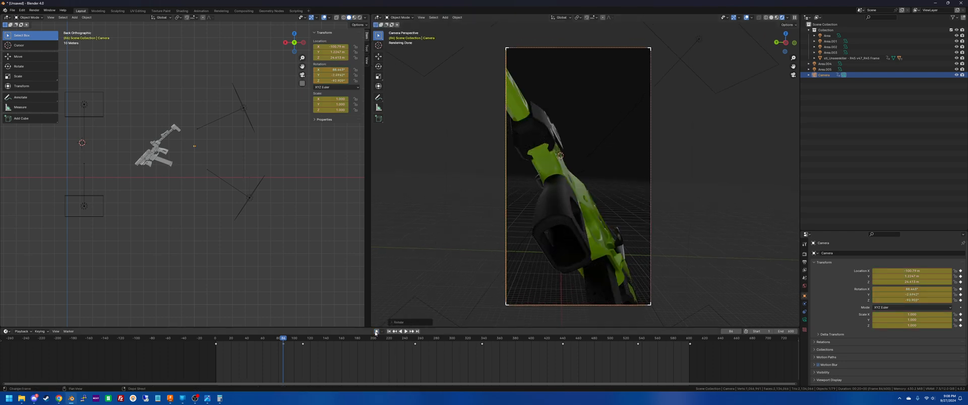
Turn off auto keying and review the animation playback with the camera view's overlays hidden.
left_click(400, 331)
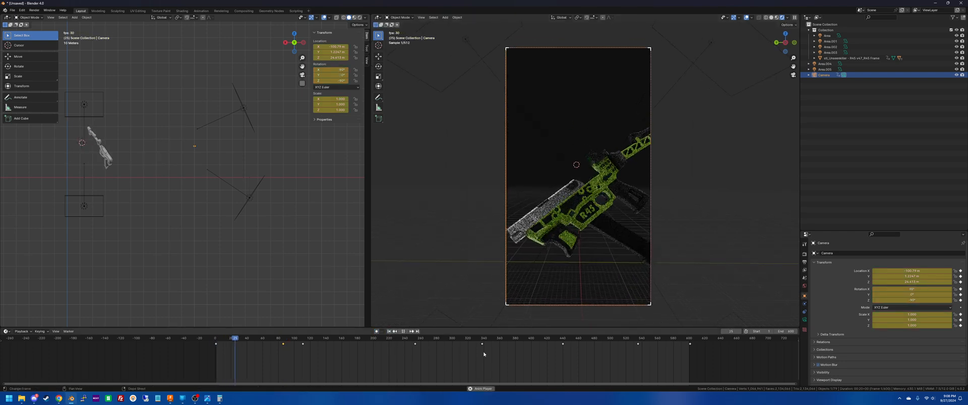
left_click(746, 18)
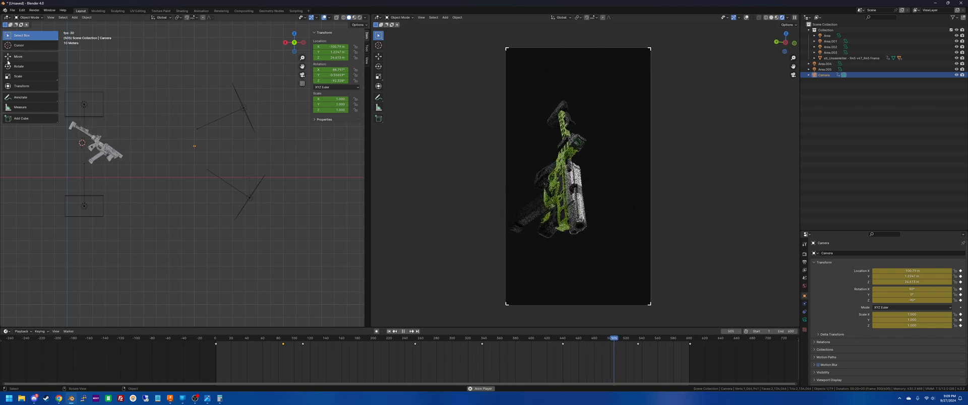
key("space")
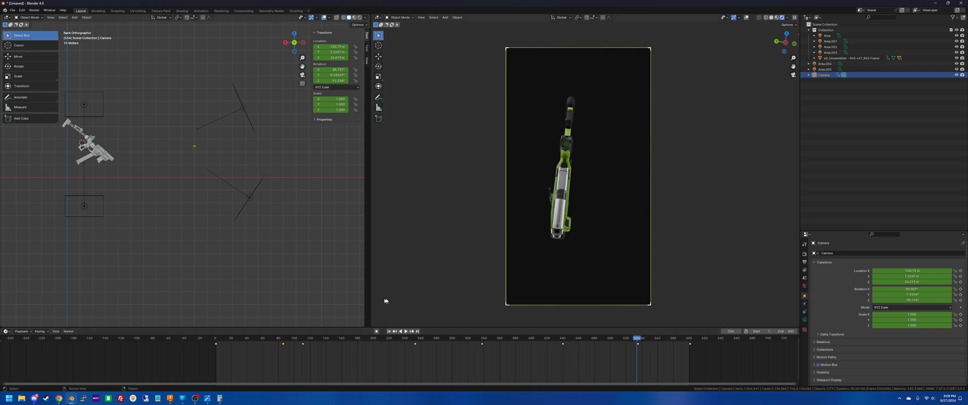
Save the scene as r45-cycles.blend in the project folder.
left_click(12, 10)
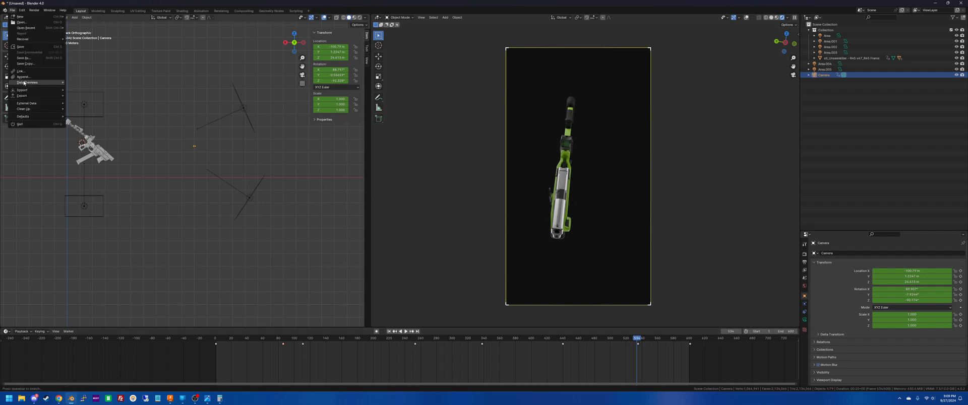
left_click(23, 57)
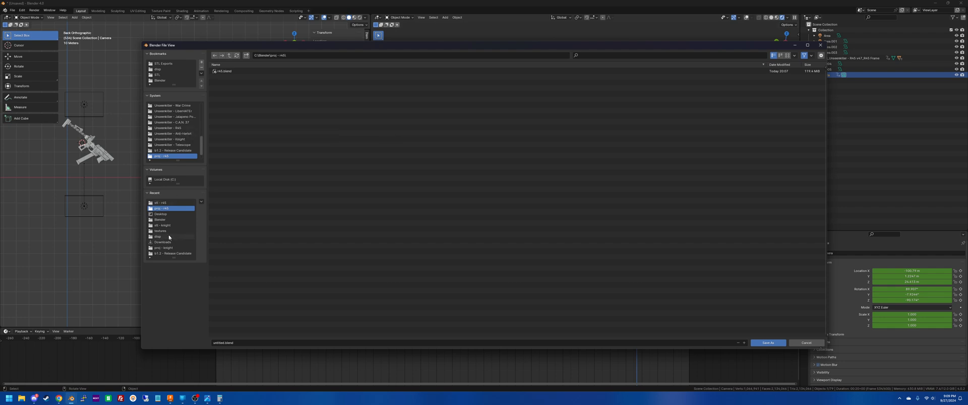
left_click(223, 343)
type("r45-cycles")
key("Return")
left_click(768, 343)
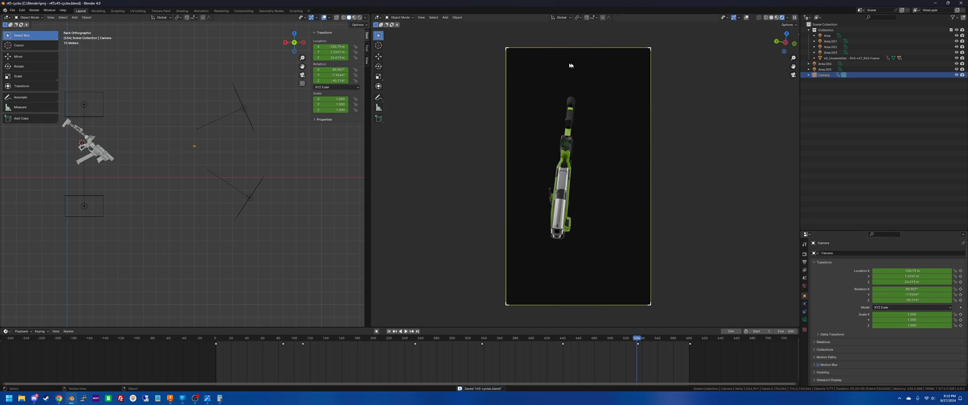
Show the camera view's overlays again and scrub back to frame 308 to inspect the close-up.
left_click(748, 19)
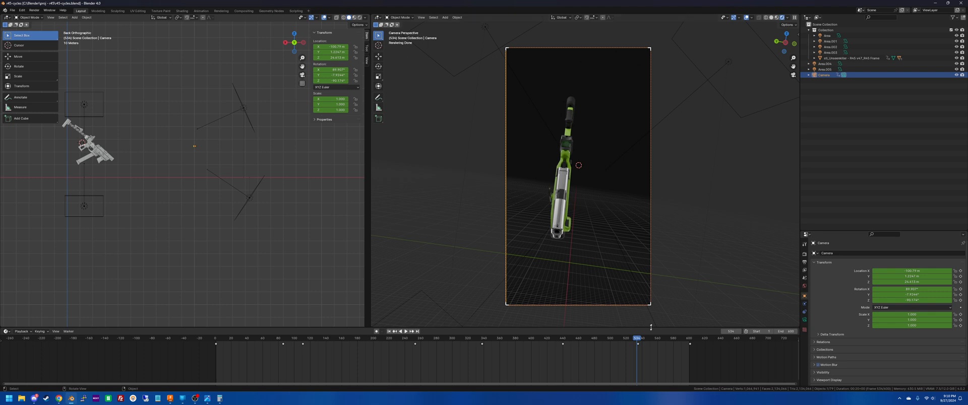
left_click_drag(637, 339, 516, 339)
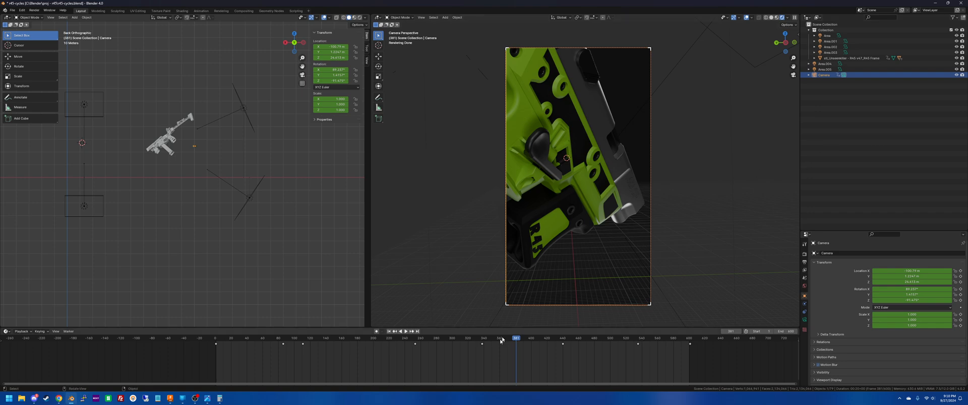
left_click_drag(515, 339, 458, 358)
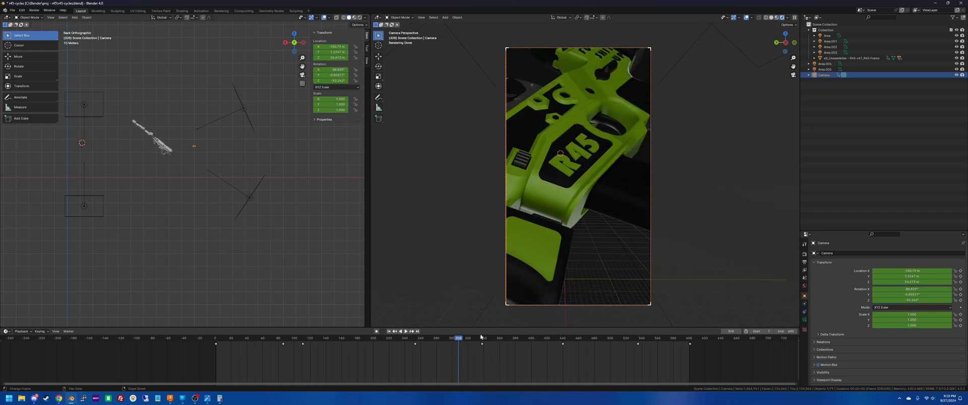
Set the Cycles viewport sampling to 4096 maximum and 1024 minimum samples and turn off viewport denoising.
left_click(804, 254)
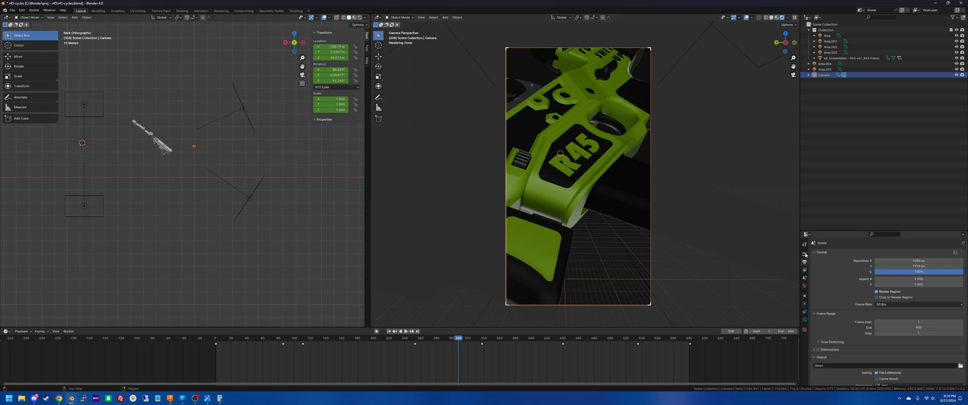
left_click(805, 255)
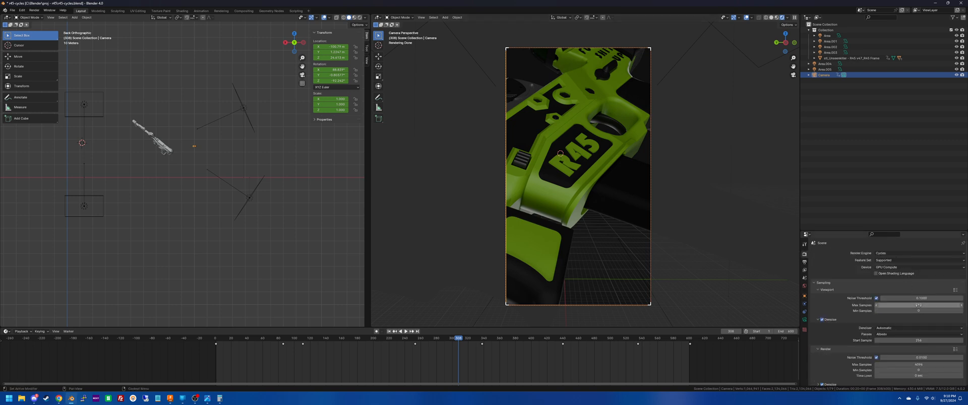
left_click(918, 305)
type("4096")
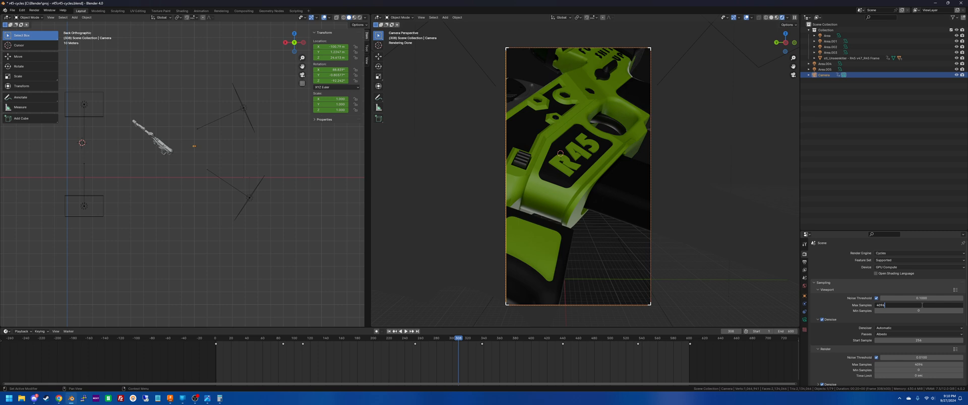
key("Tab")
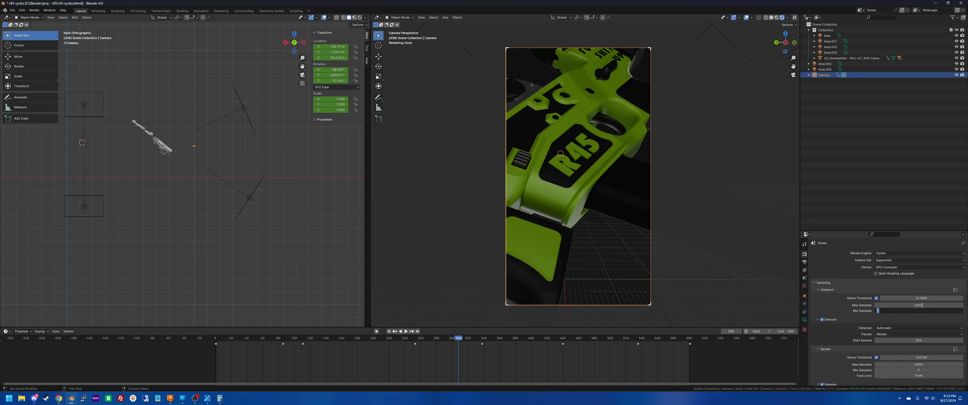
type("1024")
key("Return")
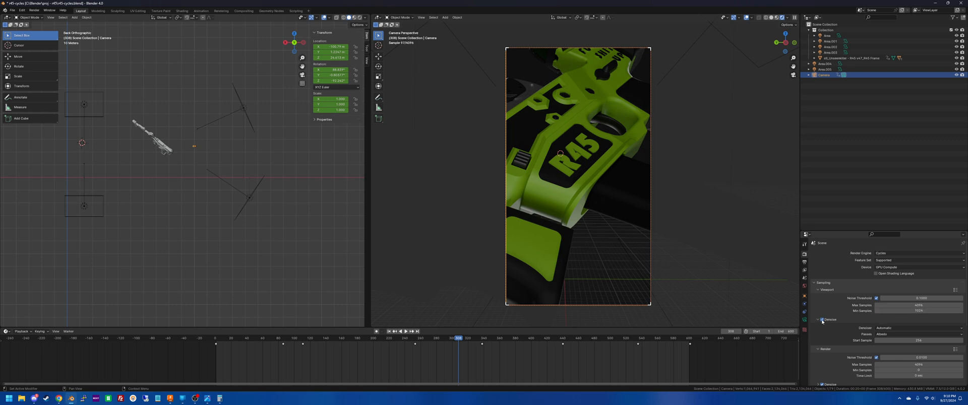
left_click(822, 319)
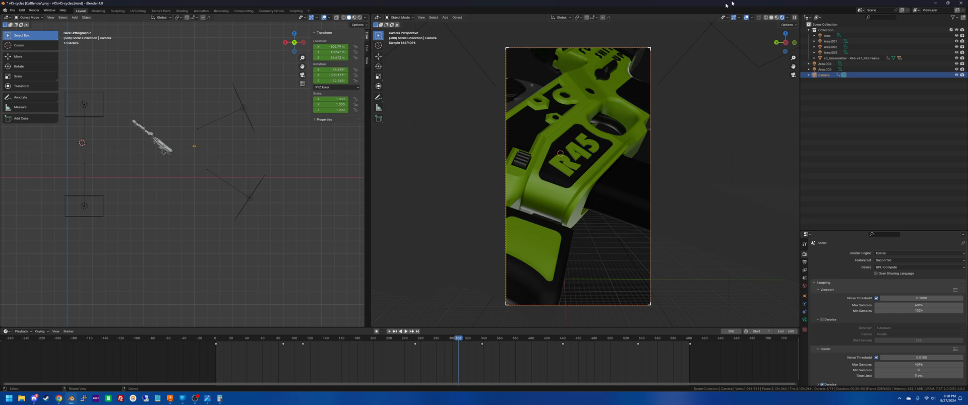
Inspect the rendered camera view without overlays back to frame 135, then with overlays on through frame 468.
left_click(746, 19)
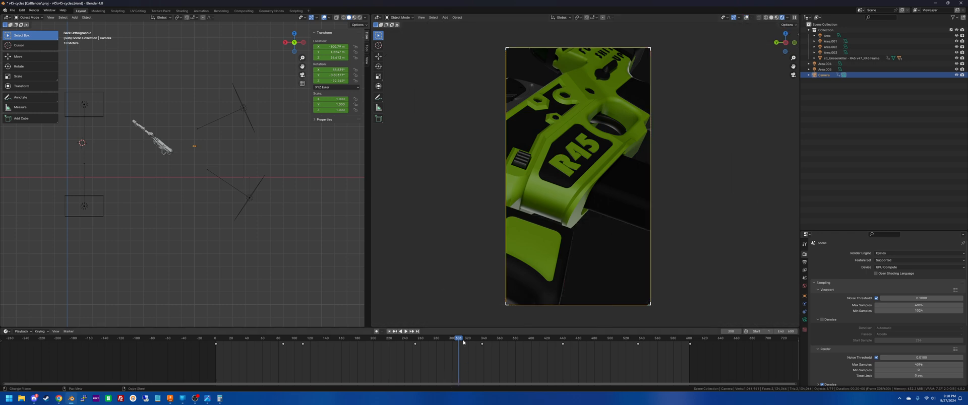
left_click_drag(443, 342, 321, 346)
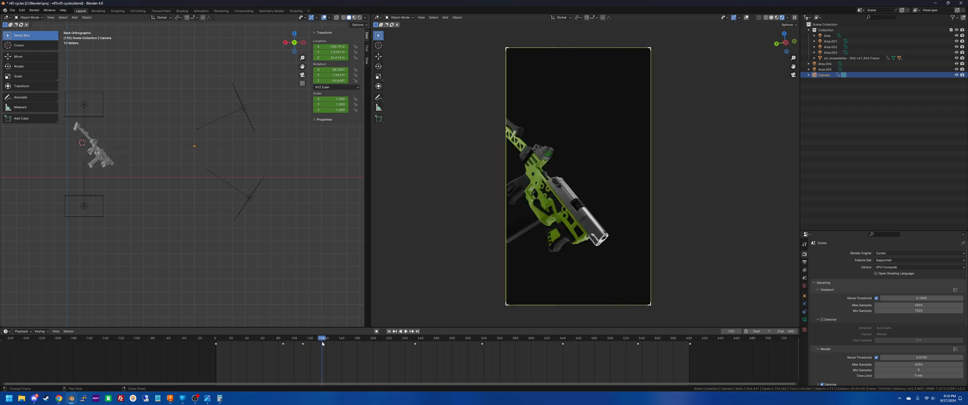
left_click(747, 17)
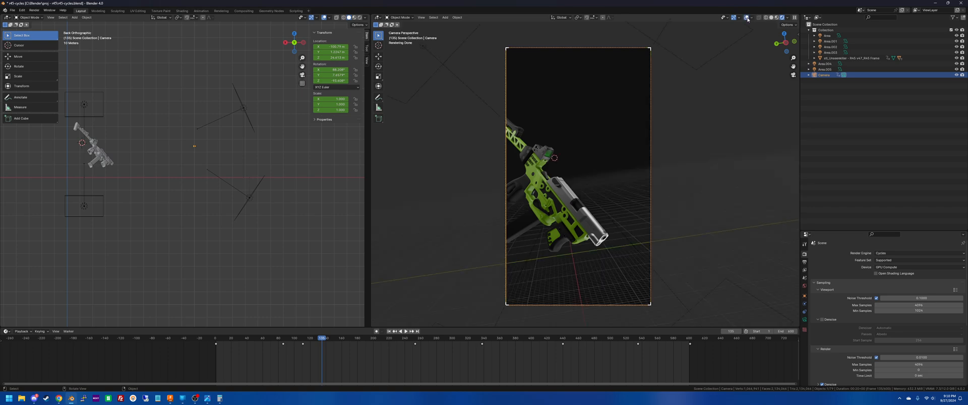
key("space")
left_click_drag(353, 344, 584, 333)
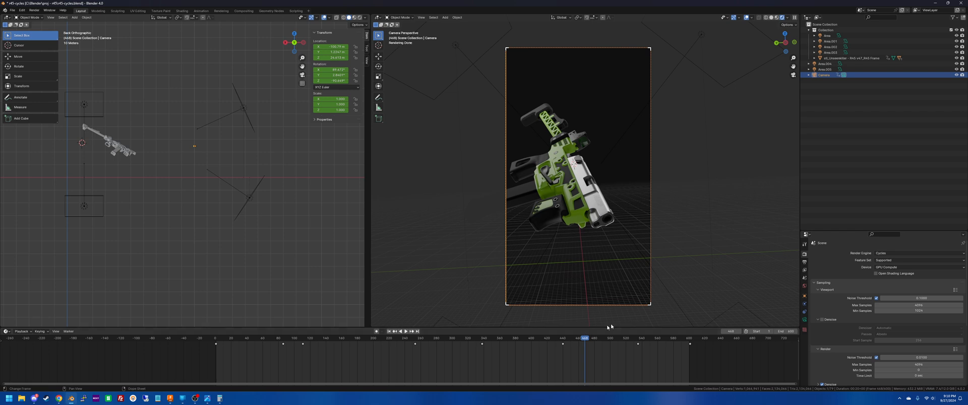
Turn viewport denoising back on and set the viewport sampling to 512 maximum and 0 minimum samples.
left_click(822, 319)
left_click(890, 305)
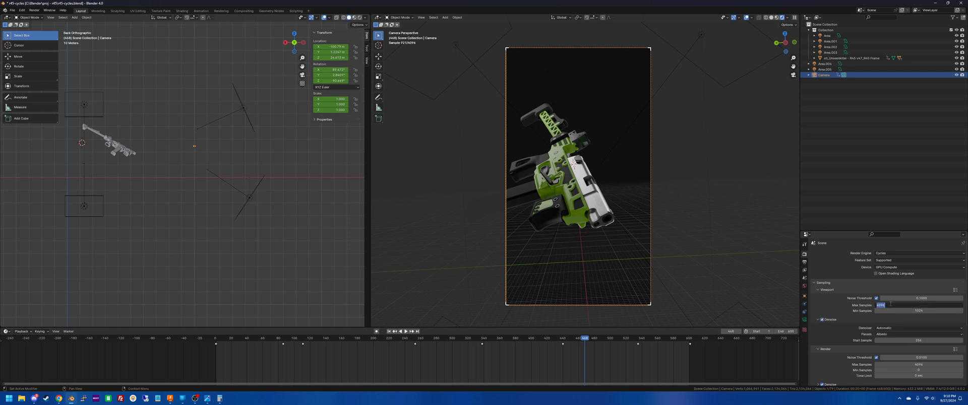
type("512")
key("Tab")
type("12")
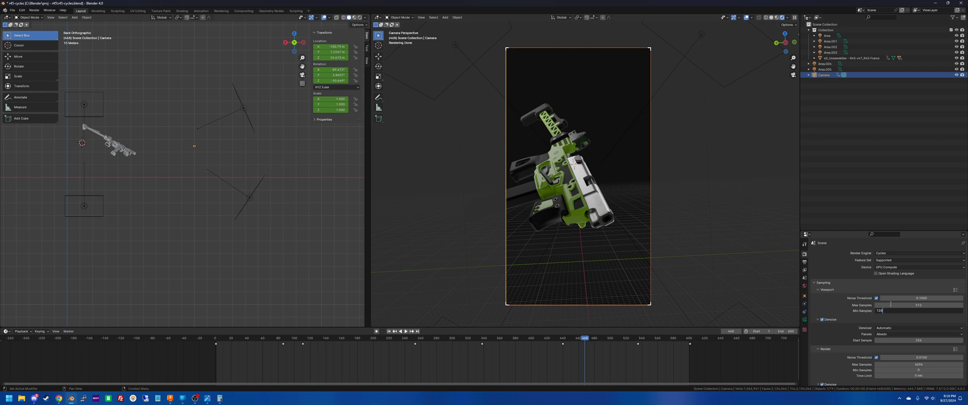
type("8")
key("Return")
left_click(925, 310)
type("0")
key("Return")
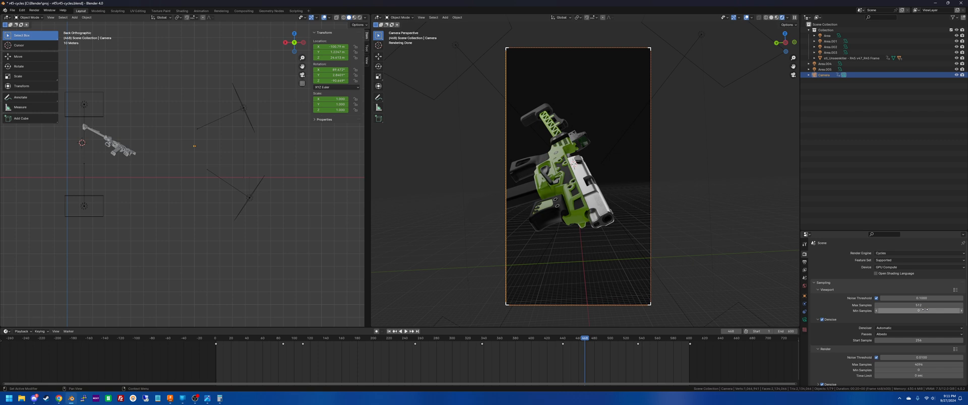
Disable viewport denoising and raise the viewport sampling to 4096 maximum and 2048 minimum samples.
left_click(918, 341)
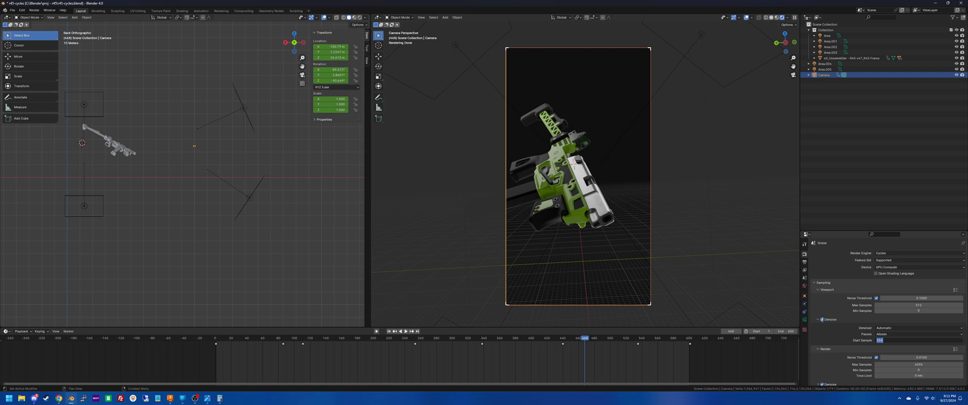
left_click(822, 320)
left_click(823, 320)
left_click(912, 304)
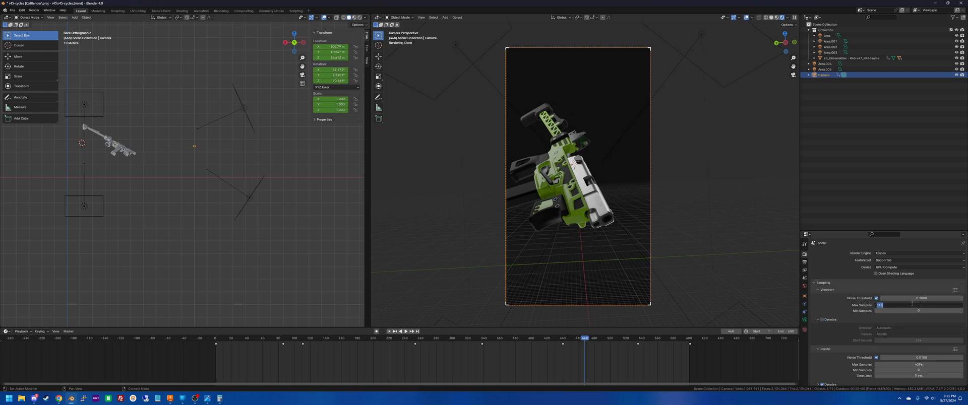
type("4096")
key("Return")
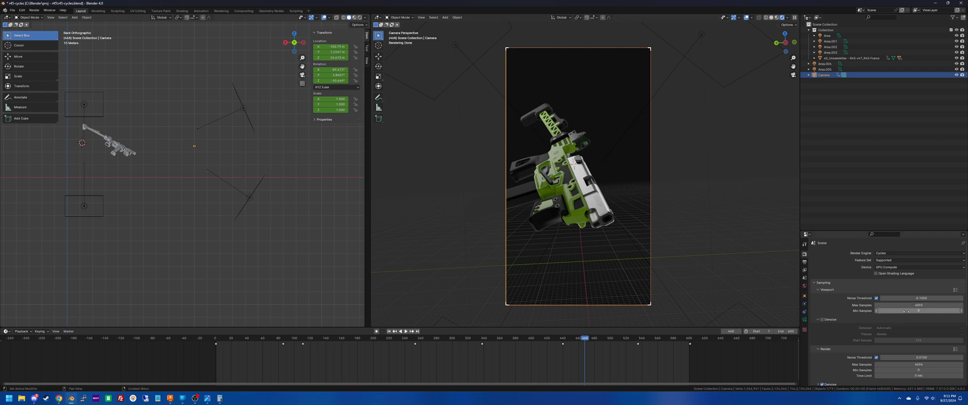
left_click(905, 311)
type("20")
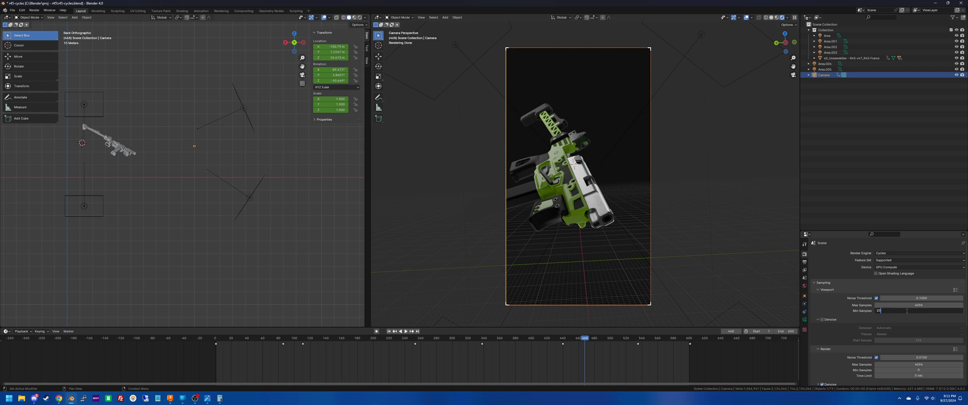
type("48")
key("Return")
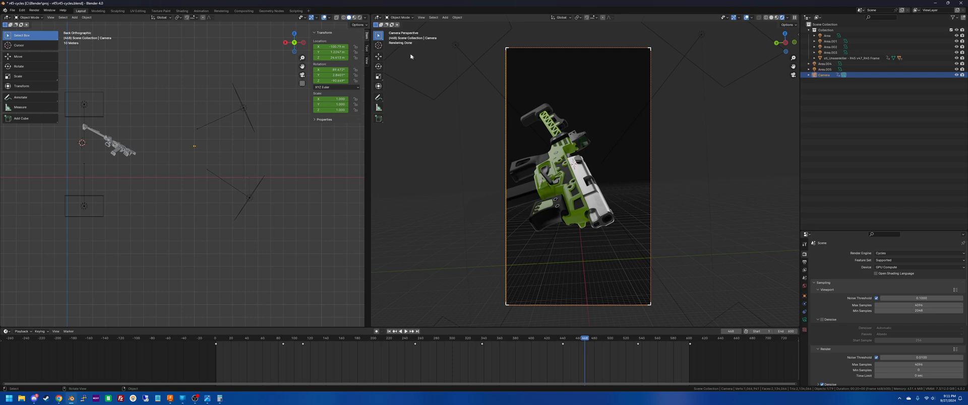
Examine the R45 lettering close-up around frame 302 in the rendered camera view with overlays hidden.
left_click_drag(582, 343, 453, 341)
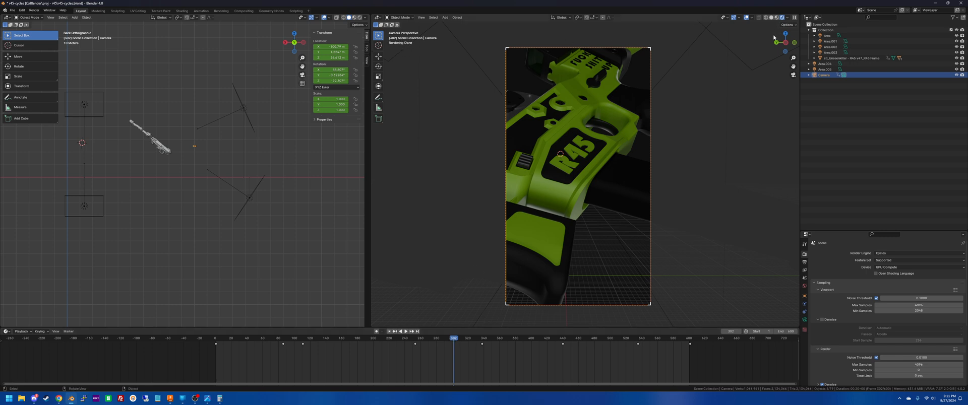
left_click(746, 18)
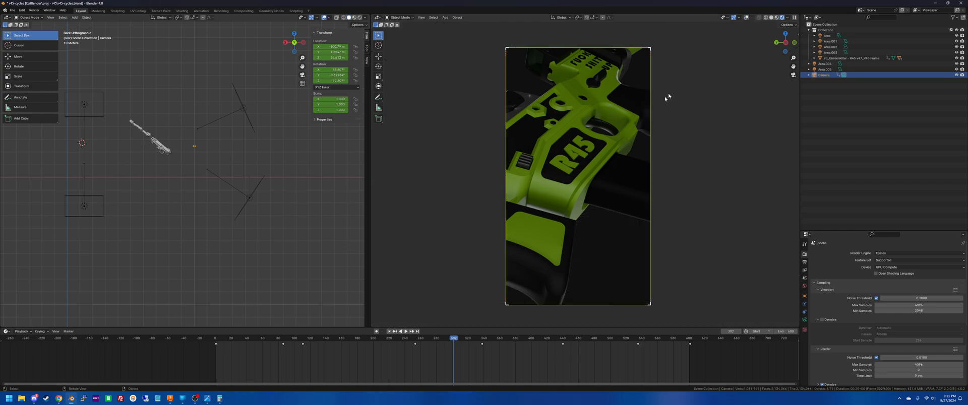
scroll(580, 150, "up", 6)
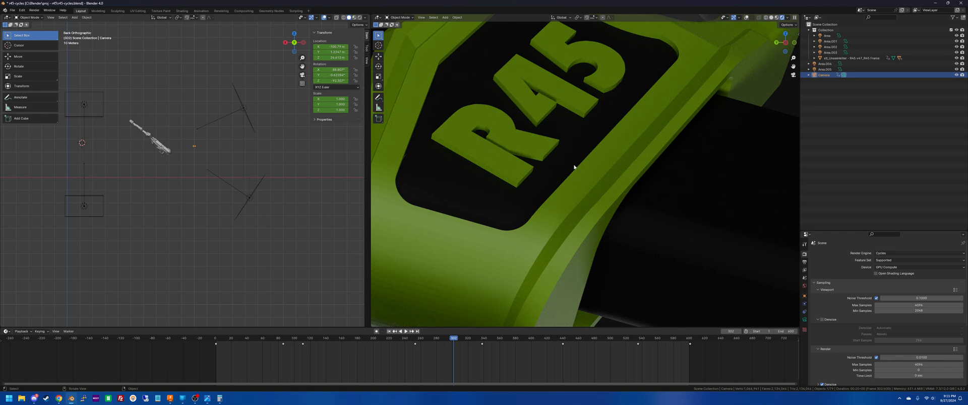
scroll(574, 167, "down", 12)
scroll(575, 167, "up", 3)
scroll(574, 167, "down", 1)
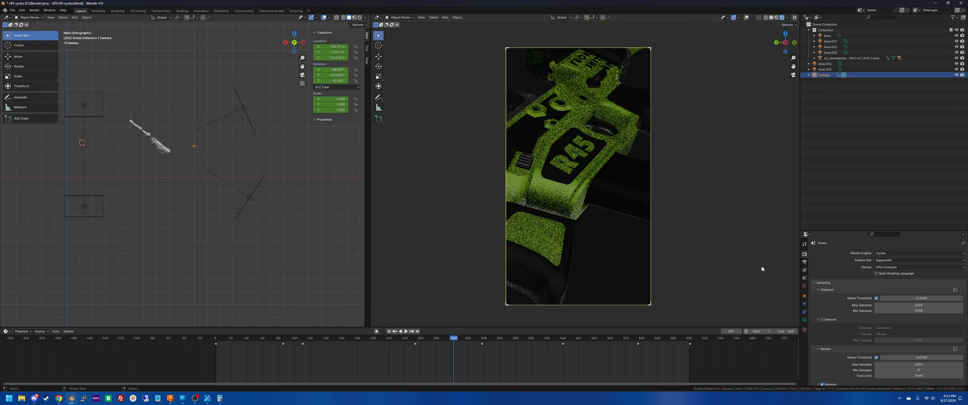
Set the viewport to 512 maximum and 0 minimum samples with denoising enabled.
left_click(925, 305)
type("512")
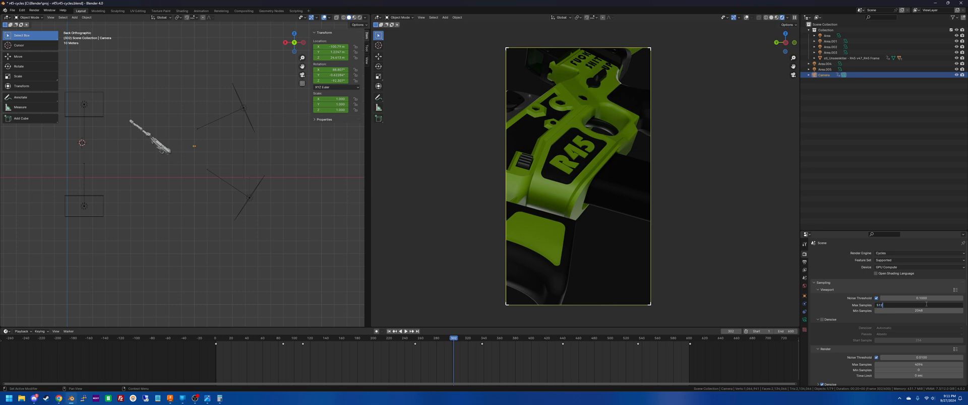
key("Tab")
type("128")
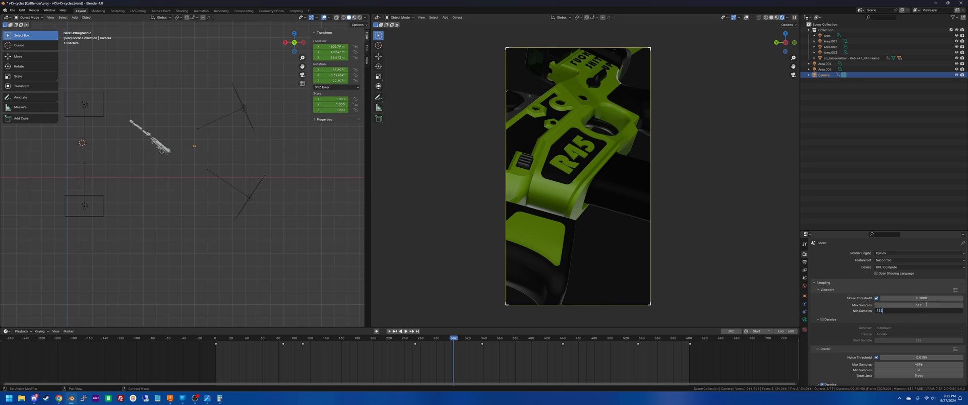
left_click(822, 319)
left_click(924, 310)
type("0")
key("Return")
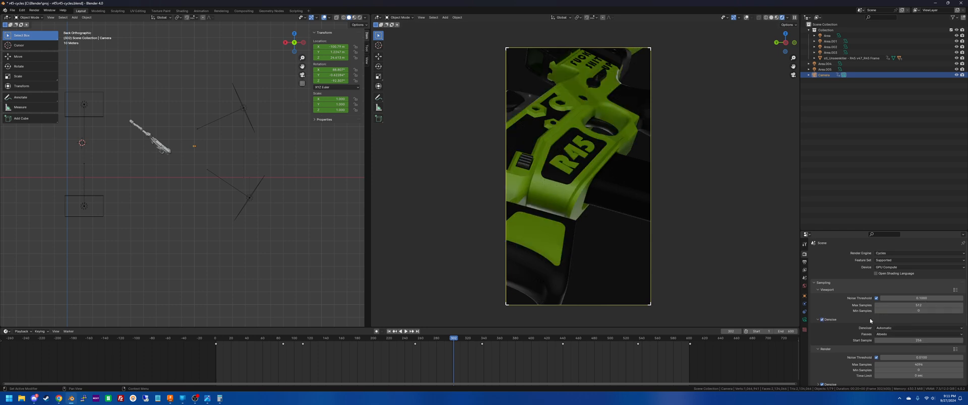
Set the viewport denoiser's start sample to 128 and its passes to Albedo and Normal.
left_click(900, 341)
type("128")
key("Return")
scroll(841, 339, "down", 2)
left_click(898, 306)
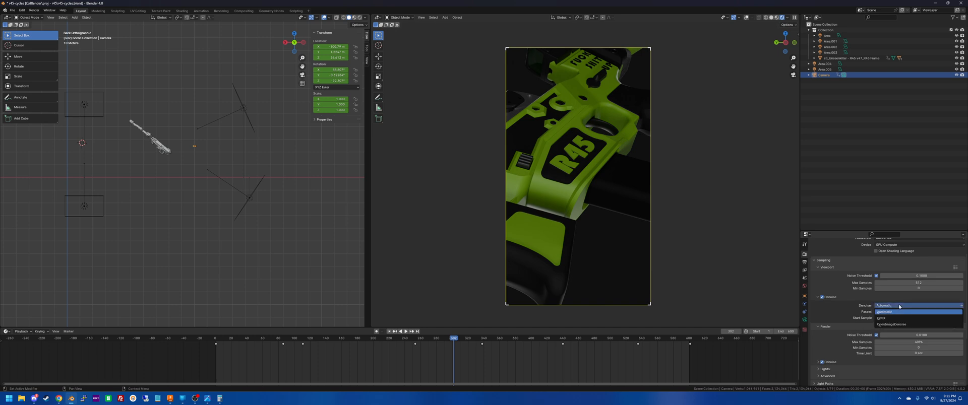
left_click(888, 312)
left_click(889, 312)
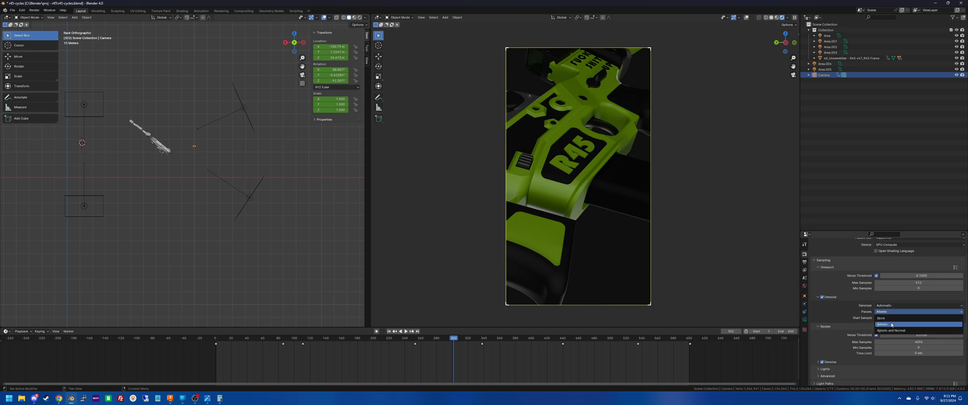
left_click(890, 330)
Switch the viewport denoiser to OpenImageDenoise with Albedo passes and the Accurate prefilter.
left_click(888, 306)
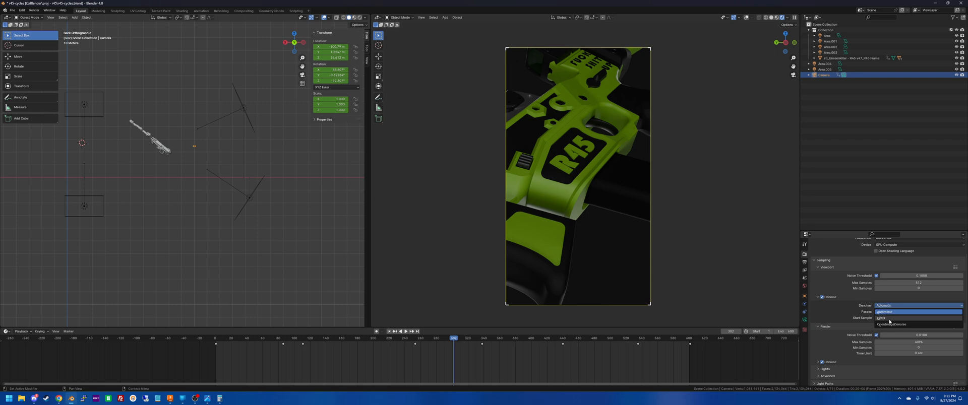
left_click(883, 319)
left_click(888, 306)
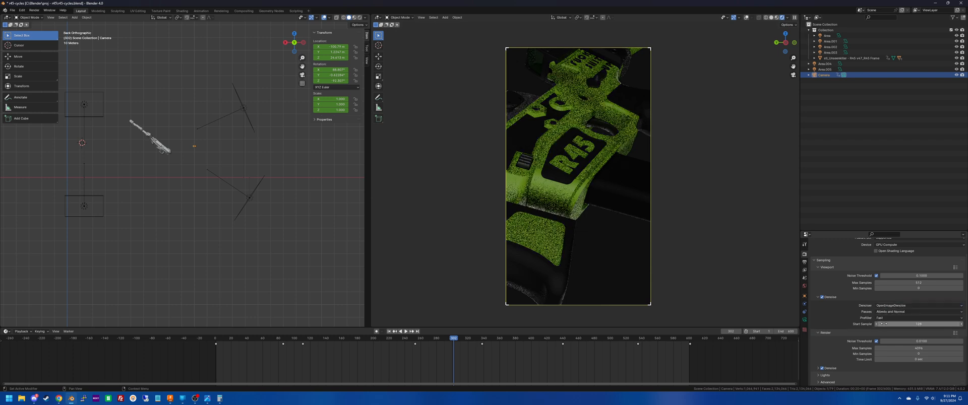
left_click(890, 312)
left_click(891, 312)
left_click(888, 325)
left_click(887, 318)
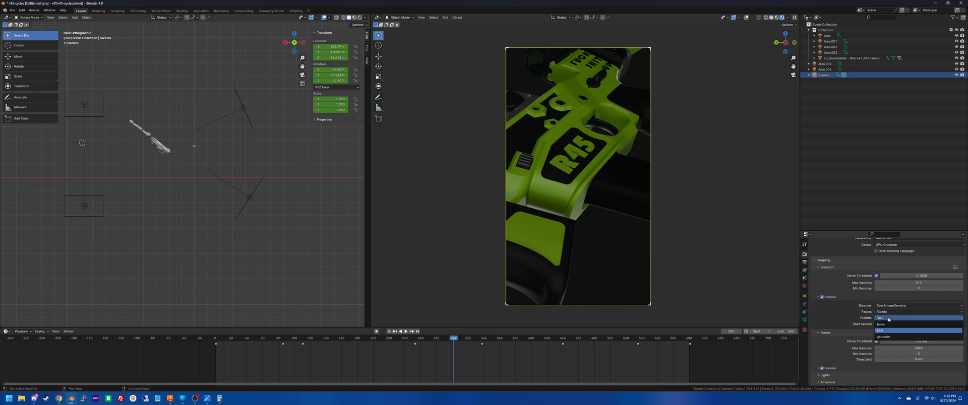
left_click(886, 336)
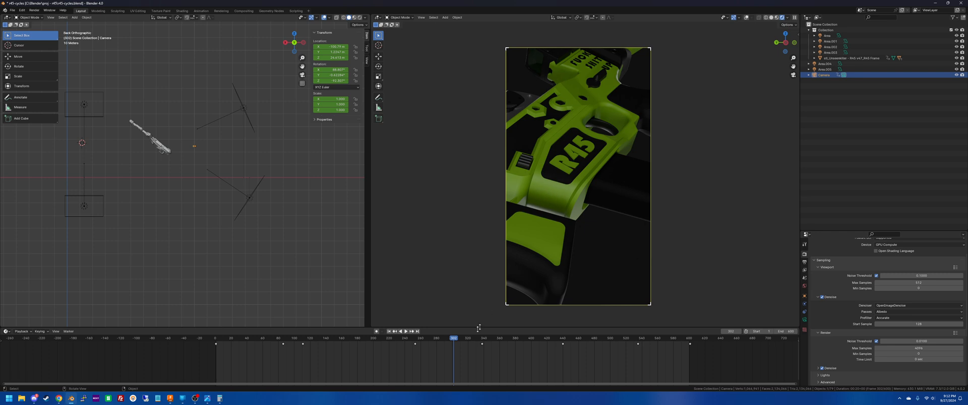
Check the denoised R45 close-up at frame 327, then go to frame 274 and show the camera view's overlays again.
key("space")
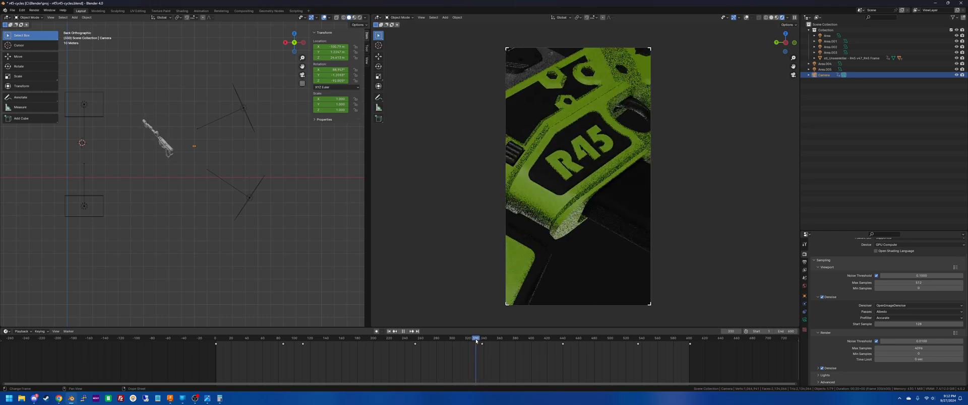
left_click_drag(476, 342, 474, 341)
scroll(546, 183, "up", 5)
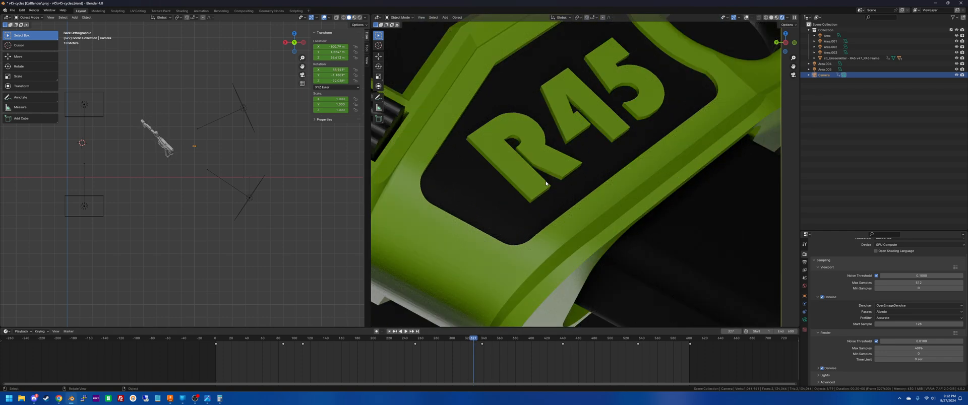
key("Home")
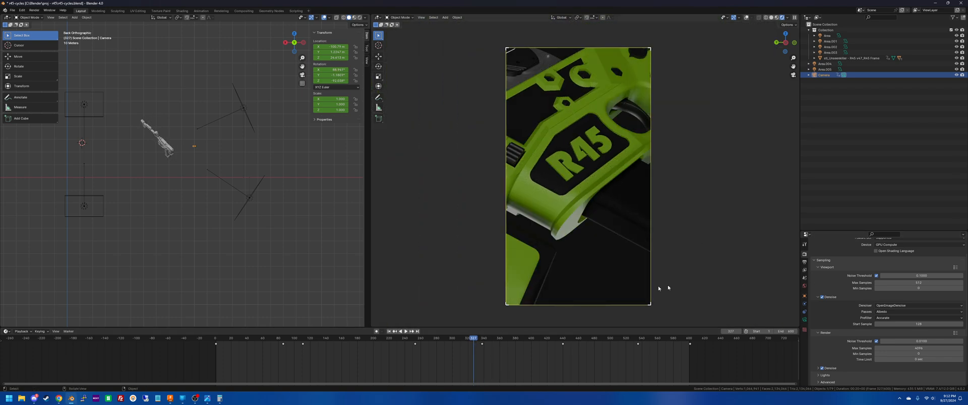
left_click_drag(474, 341, 432, 344)
left_click(747, 17)
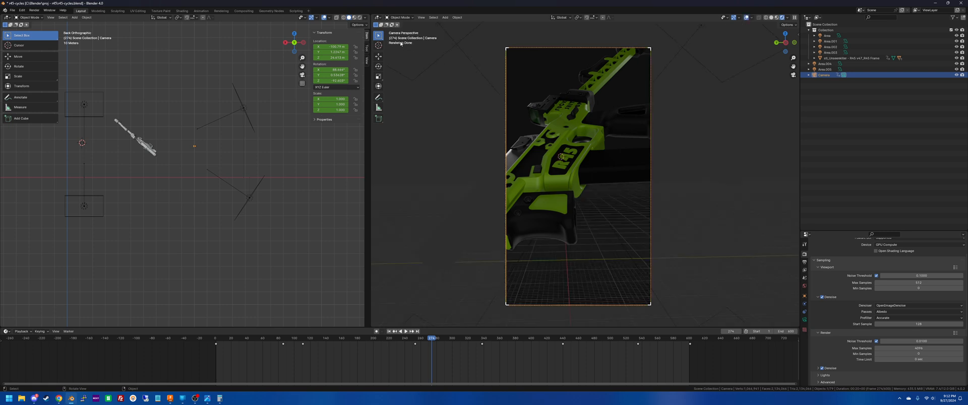
Scrub back through the timeline and play the animation to check the denoised camera view up to frame 138.
left_click(361, 339)
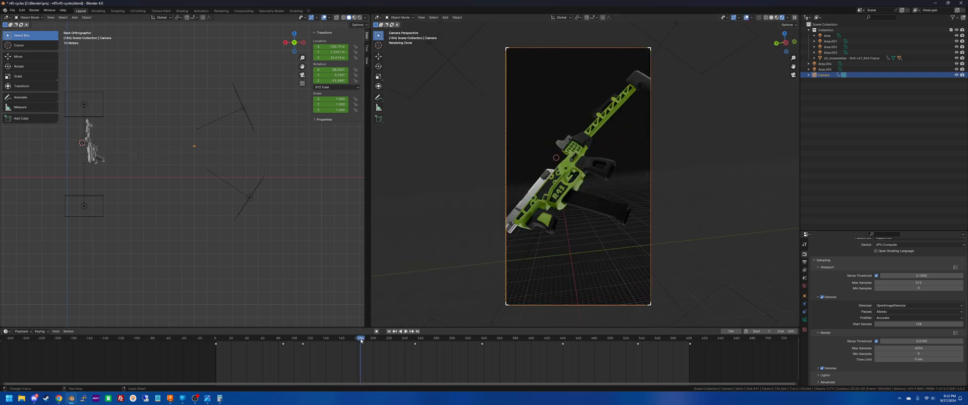
left_click_drag(354, 346, 292, 338)
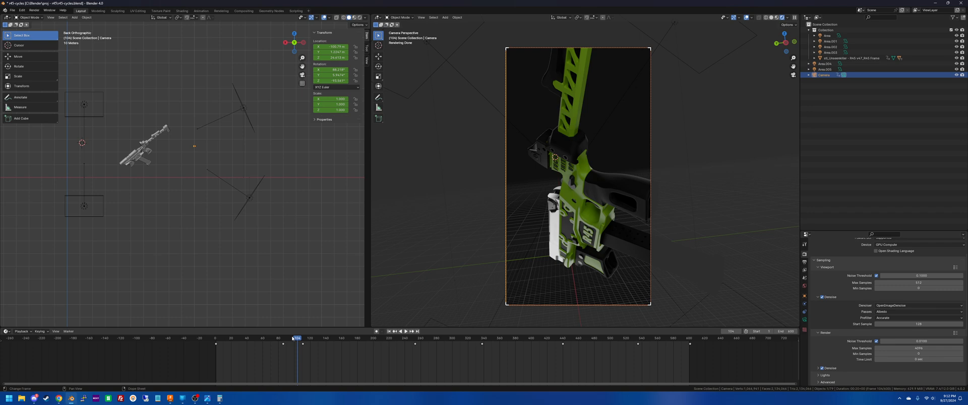
key("space")
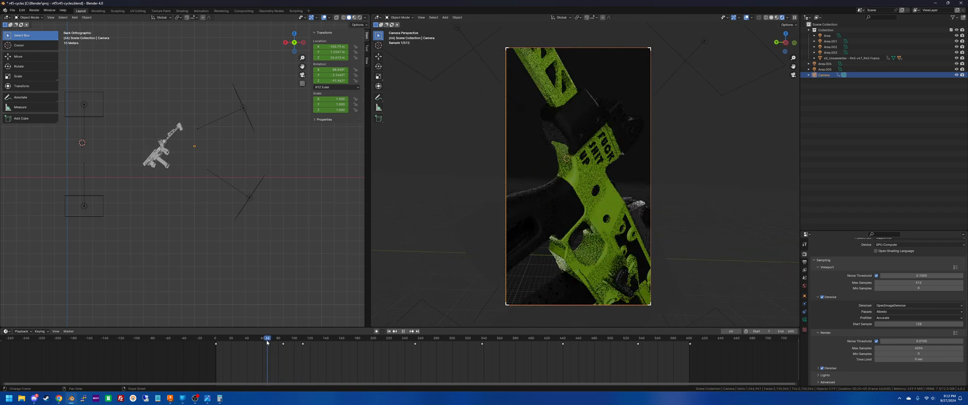
key("space")
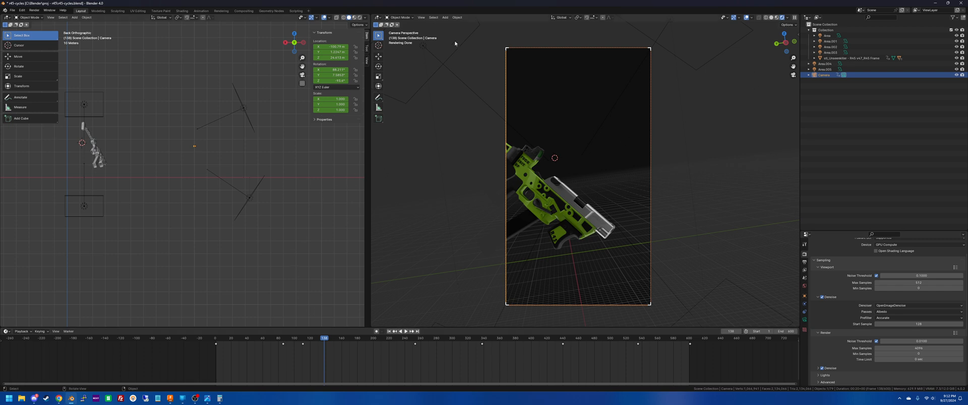
Set the render output path to the "proj - r45" folder inside C:\Blender.
left_click(805, 321)
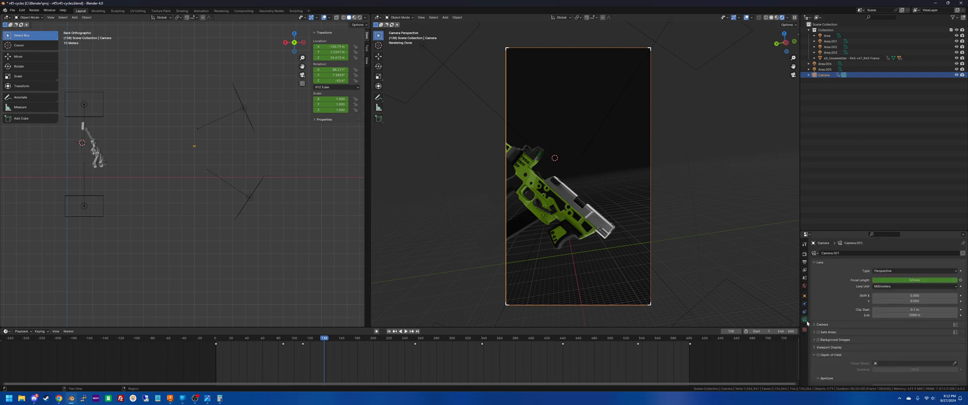
left_click(804, 263)
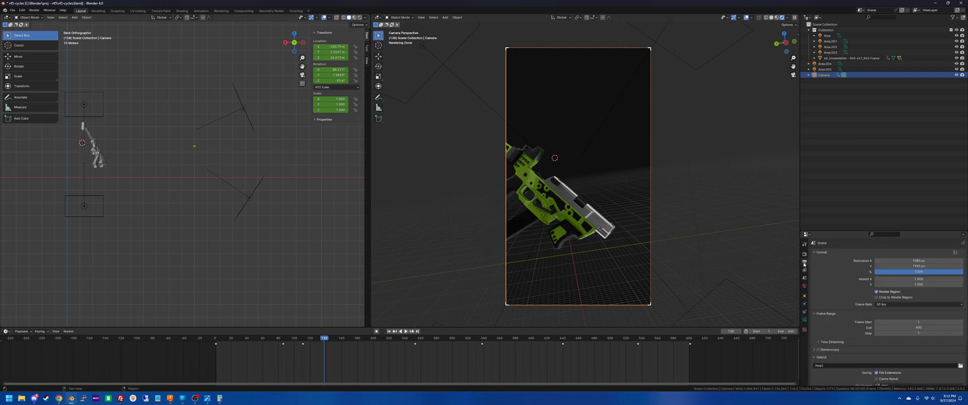
scroll(867, 316, "down", 3)
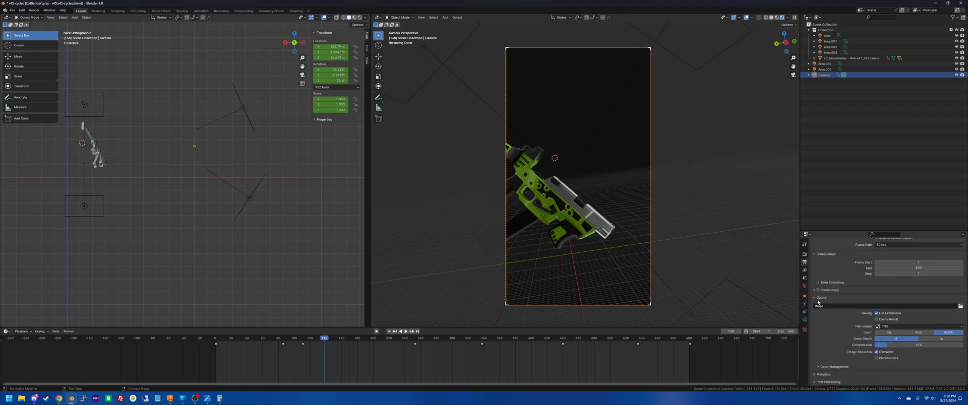
left_click(961, 306)
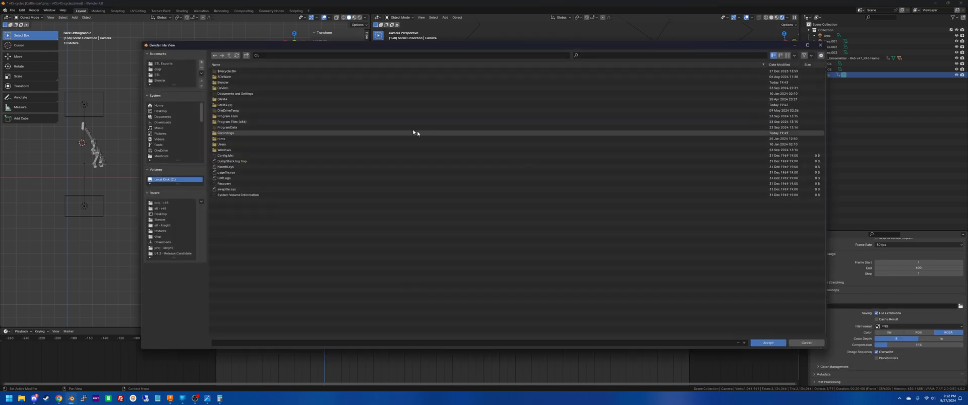
left_click(163, 80)
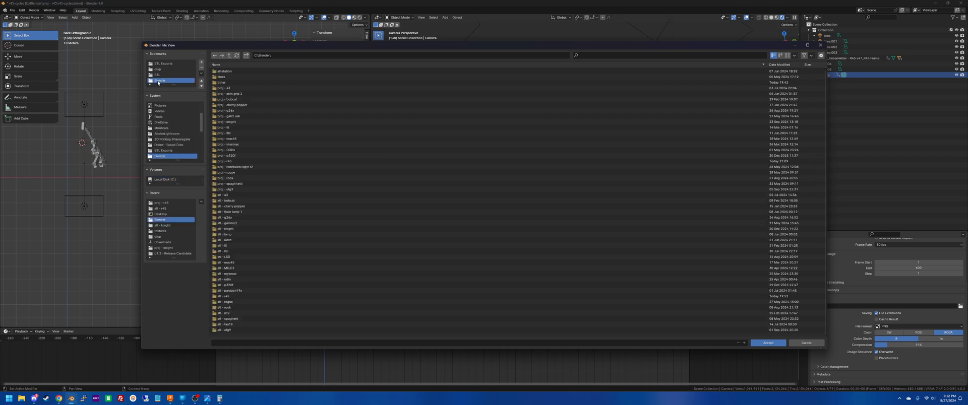
left_click(224, 162)
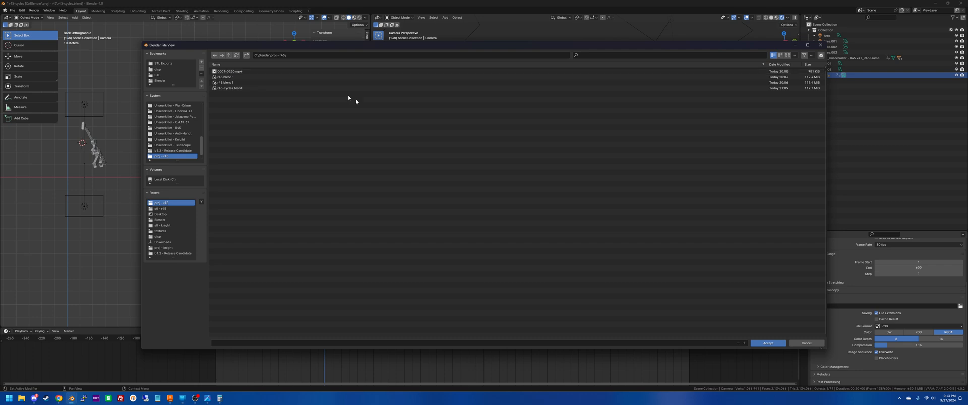
left_click(767, 343)
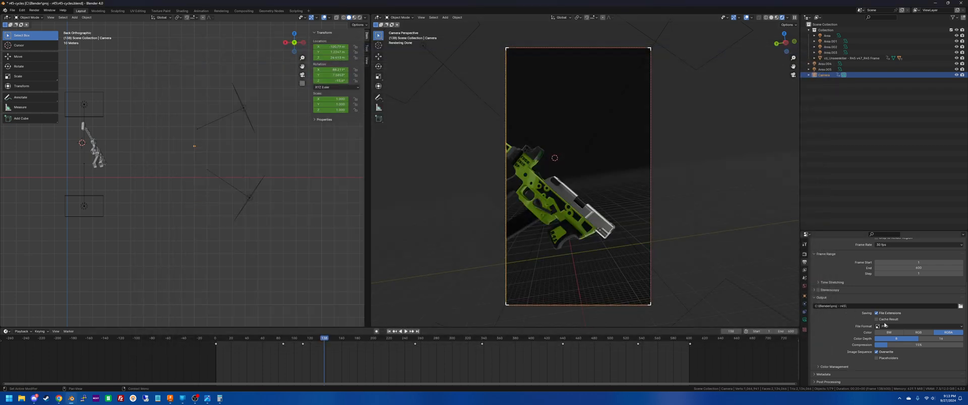
Set the output file format to FFmpeg Video with an MPEG-4 container.
left_click(900, 326)
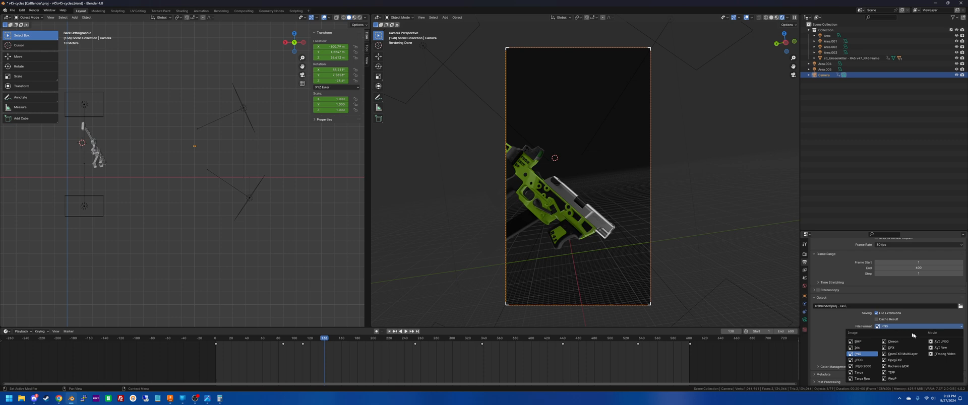
left_click(941, 354)
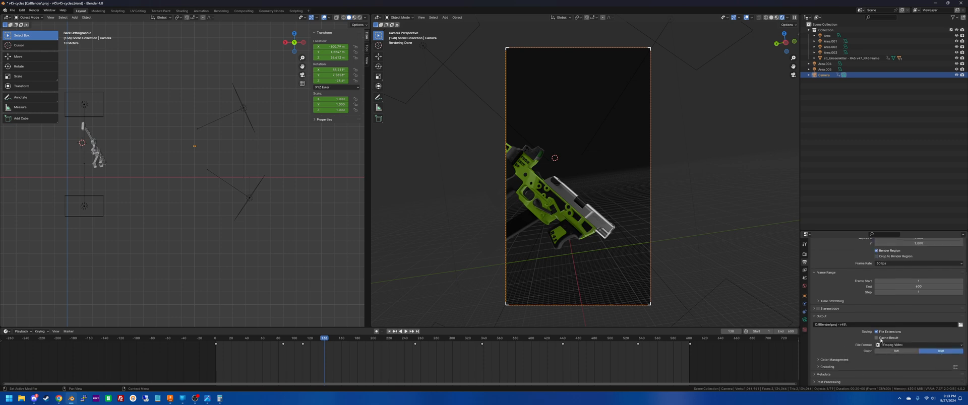
left_click(831, 361)
scroll(872, 332, "down", 3)
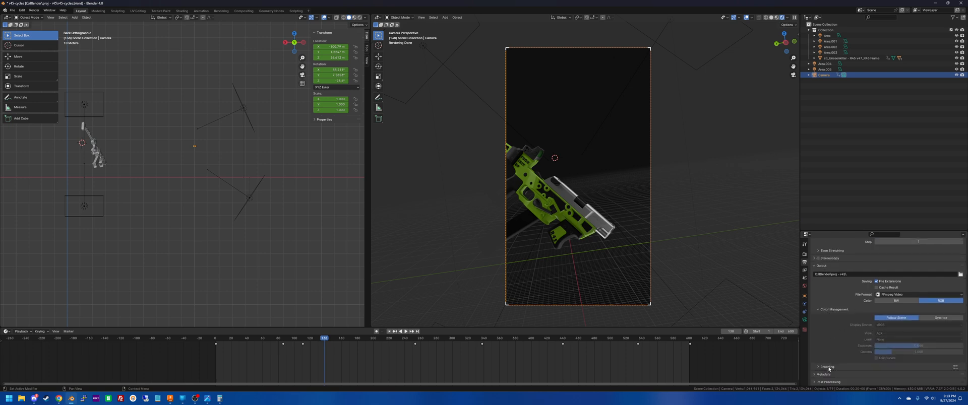
left_click(827, 367)
scroll(824, 339, "down", 3)
left_click(888, 296)
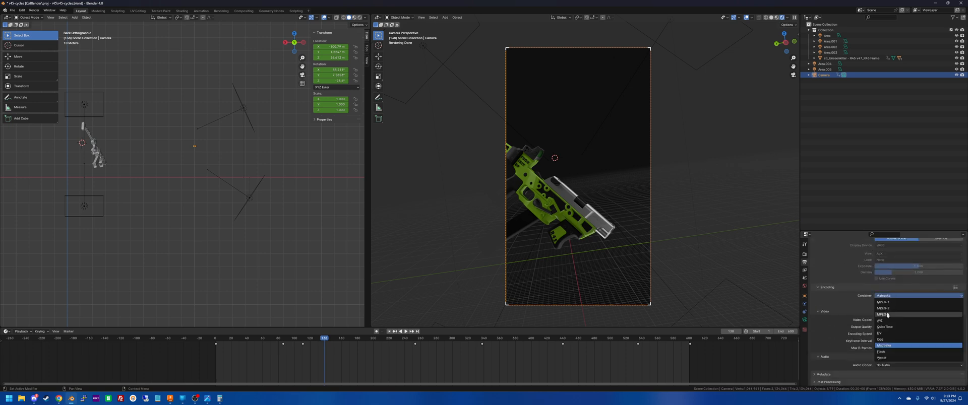
left_click(887, 315)
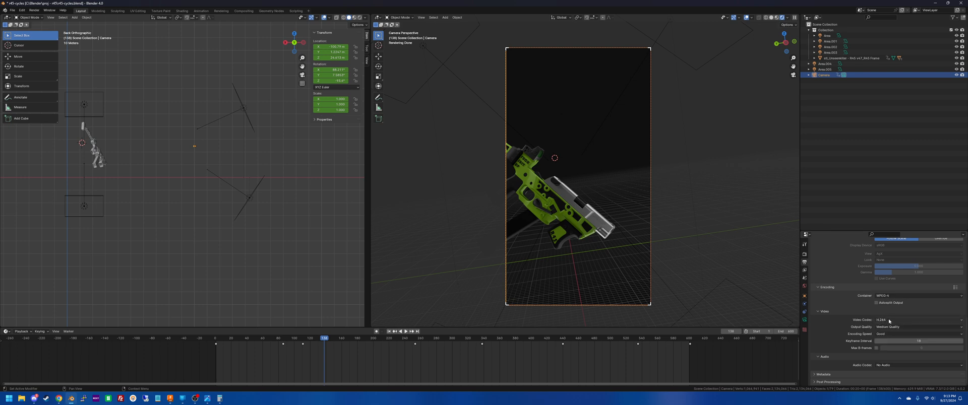
Try the MPEG-4 (divx) video codec and switch back to H.264.
left_click(889, 321)
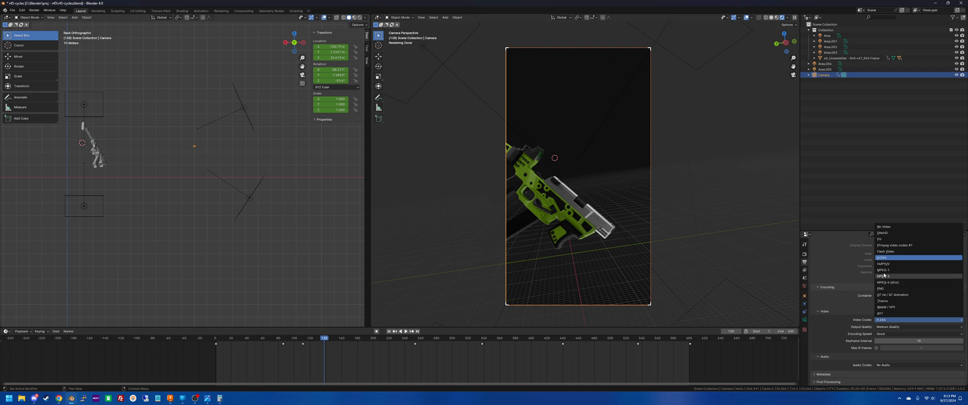
left_click(890, 319)
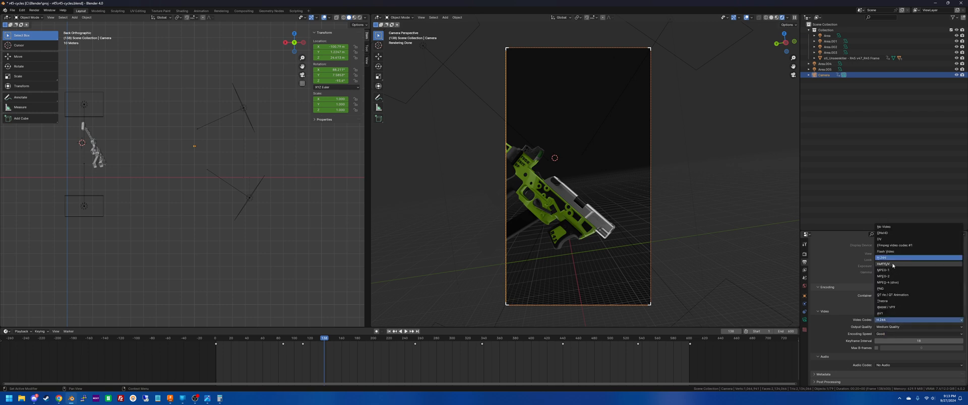
left_click(892, 282)
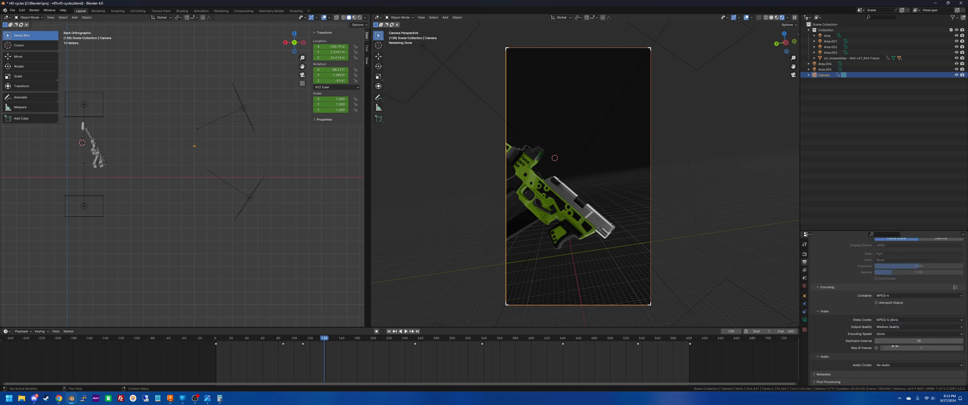
left_click(889, 320)
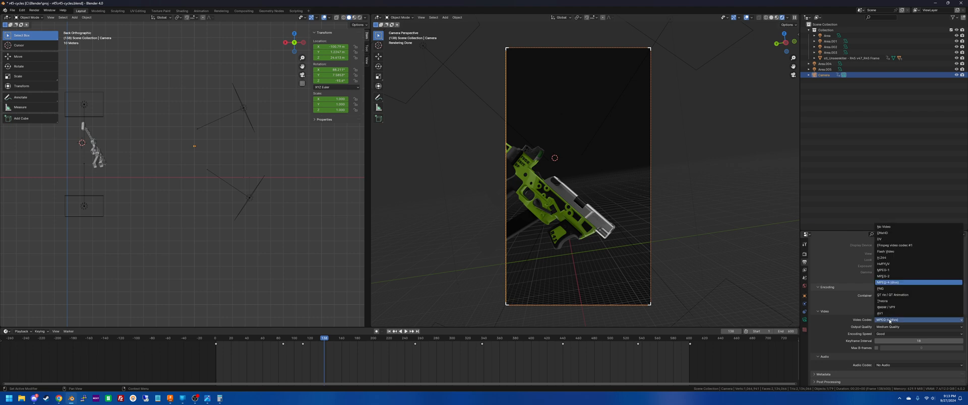
left_click(883, 258)
Set the video output quality to Perceptually Lossless and the encoding speed to Realtime.
left_click(890, 327)
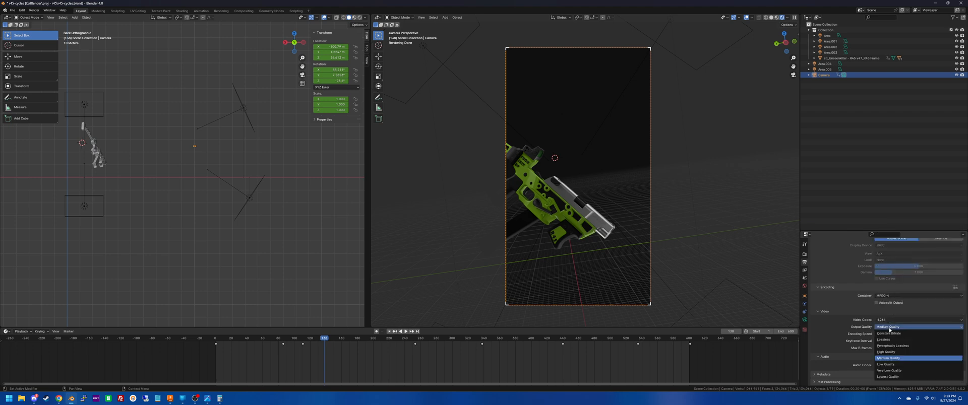
left_click(893, 346)
left_click(890, 334)
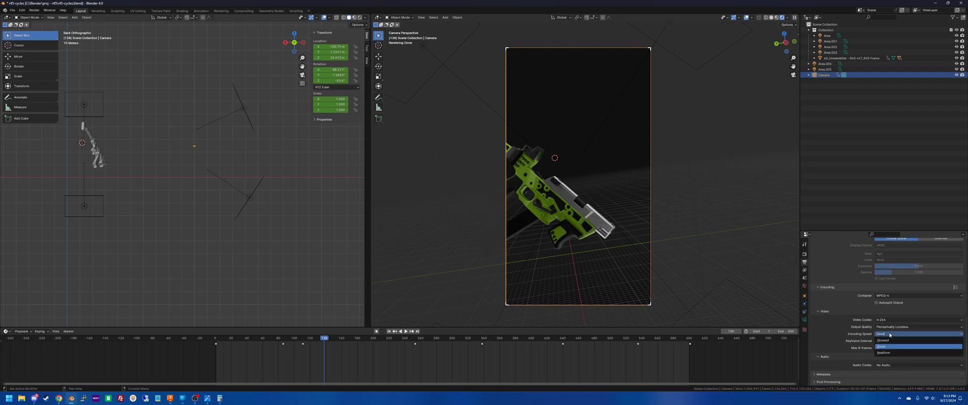
left_click(883, 353)
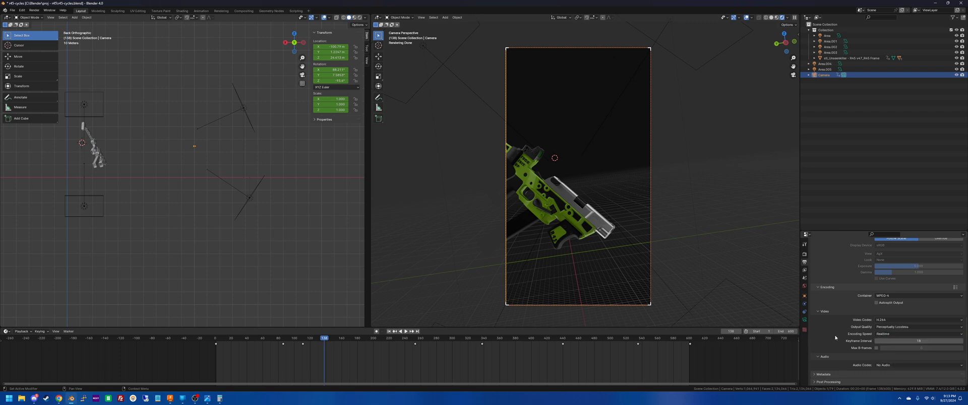
Save the current Blender project file.
left_click(13, 11)
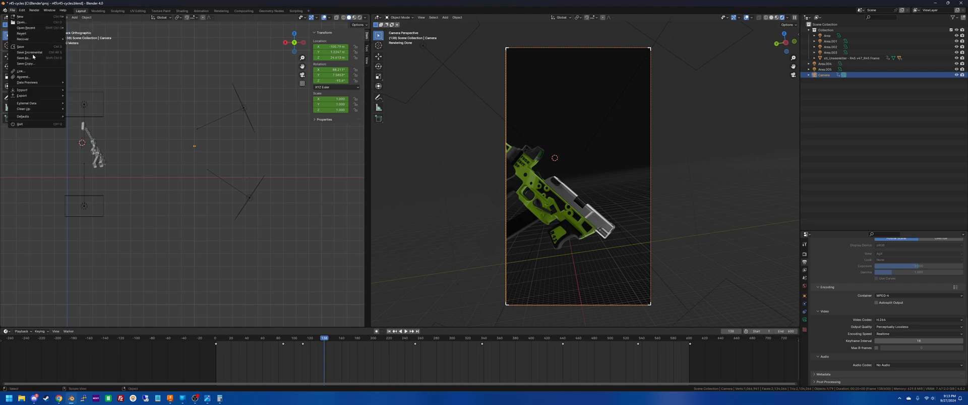
left_click(55, 47)
Close the second 3D viewport area so only the camera viewport remains above the timeline.
right_click(231, 84)
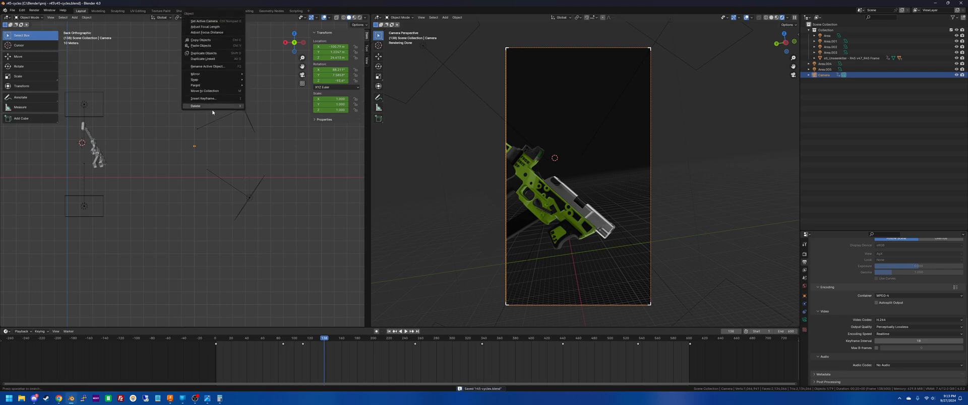
right_click(242, 20)
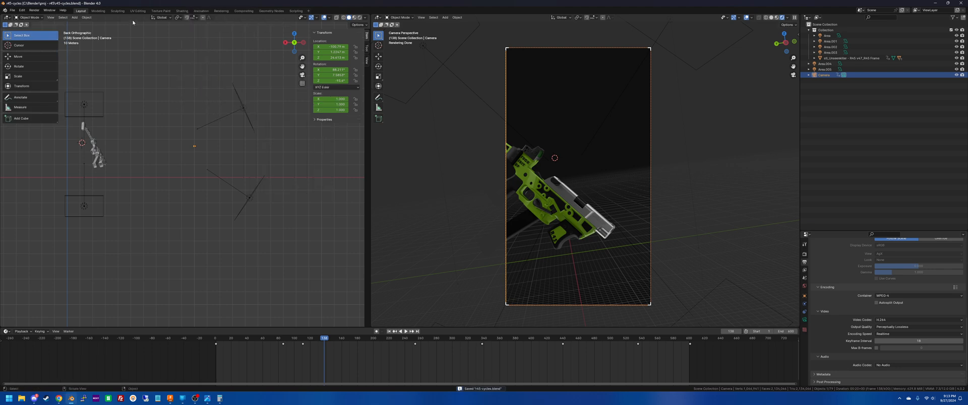
right_click(131, 20)
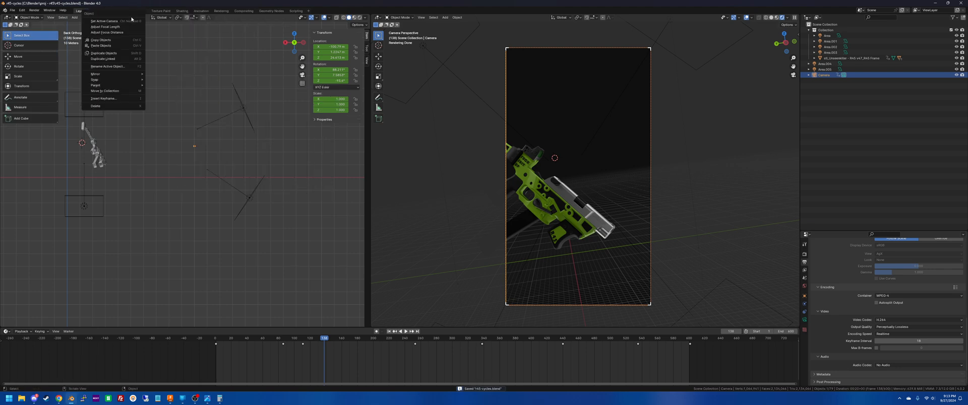
right_click(485, 19)
left_click(452, 9)
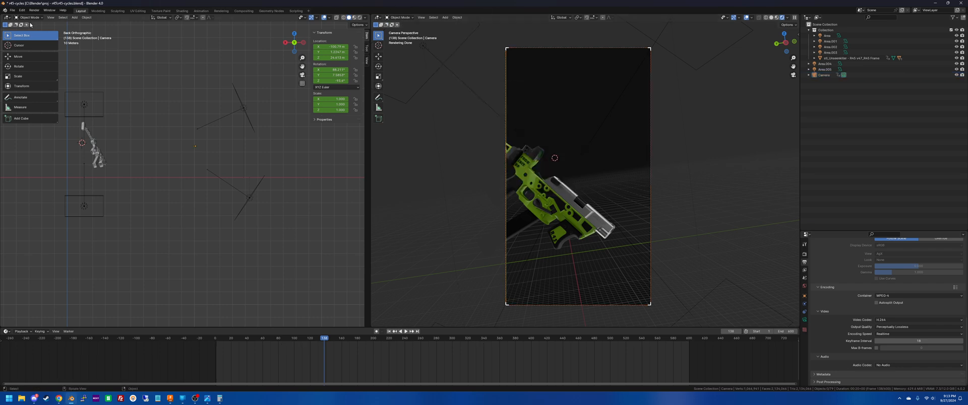
middle_click_drag(272, 95, 279, 109)
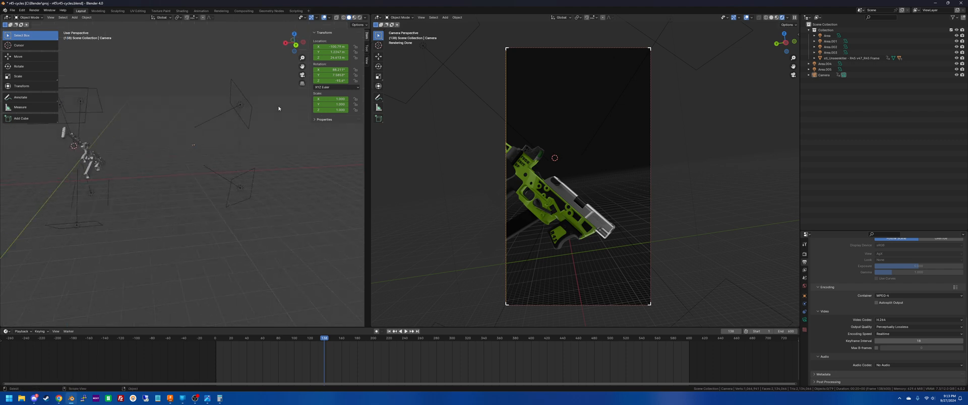
right_click(234, 19)
middle_click_drag(163, 89, 262, 94)
right_click(5, 18)
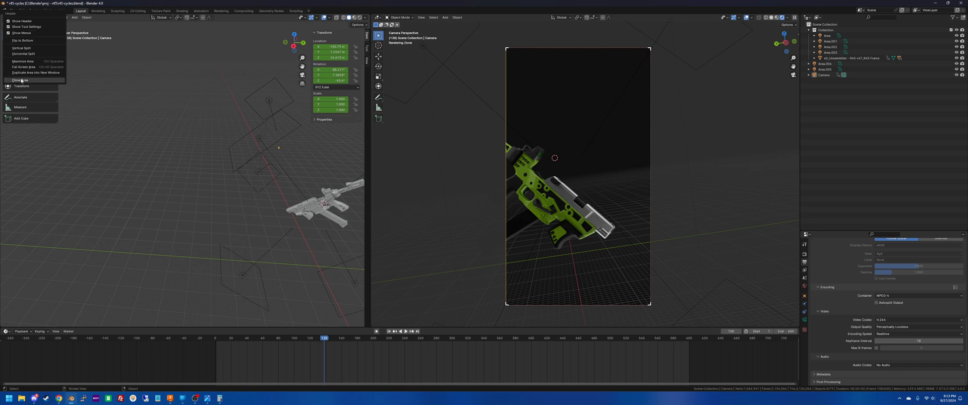
left_click(23, 81)
Switch the remaining viewport to Solid shading and fit the full camera frame in view.
key("z")
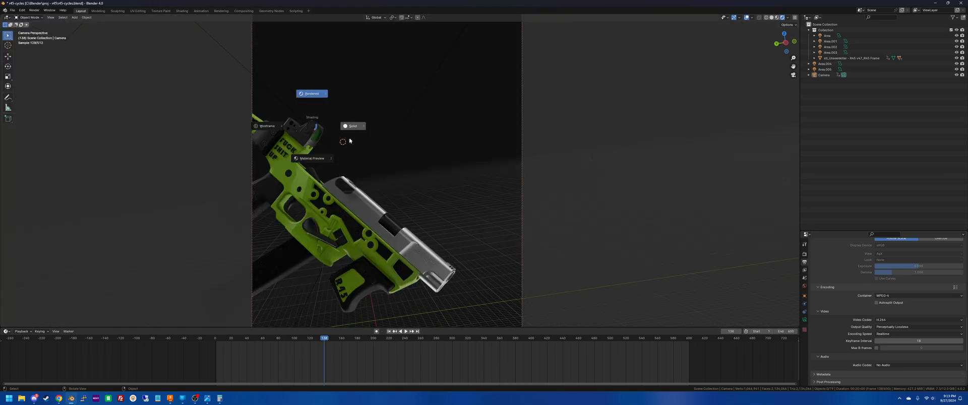
left_click(360, 129)
scroll(355, 124, "down", 3)
middle_click_drag(355, 124, 298, 136)
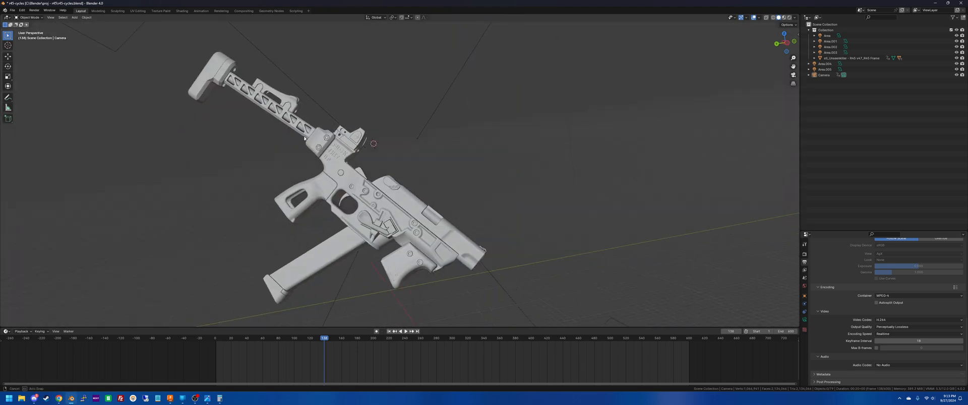
scroll(298, 136, "down", 3)
key("KP_0")
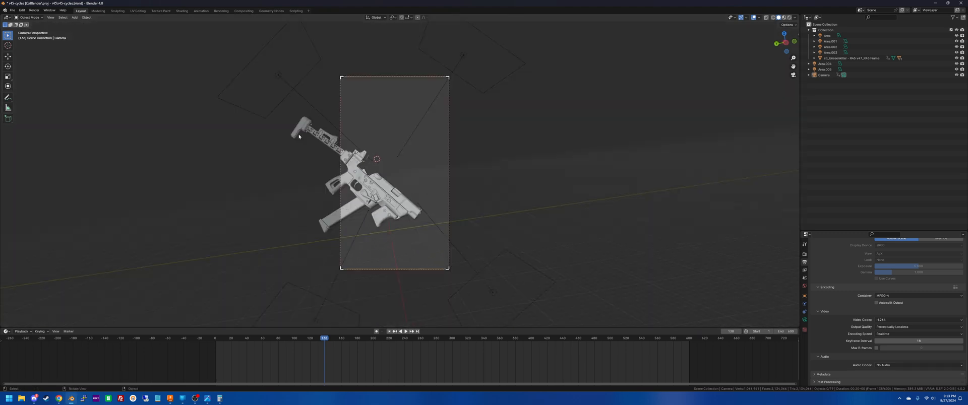
scroll(285, 122, "up", 1)
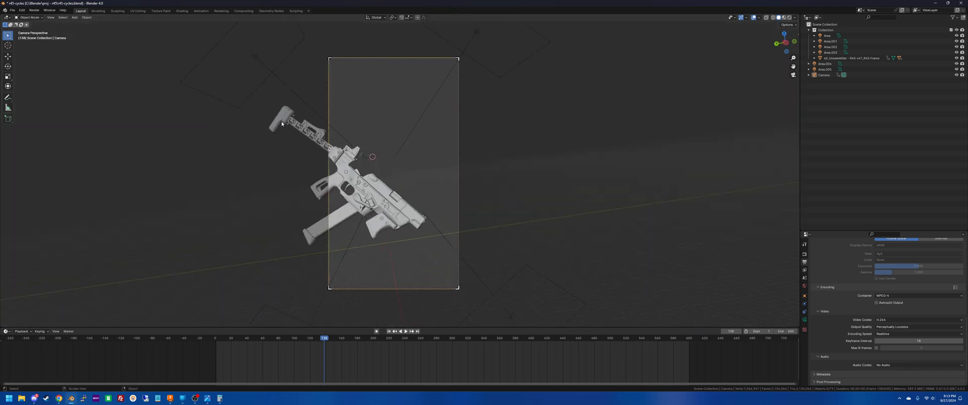
Start rendering the full animation, move the render window aside, and fit the rendered image inside it.
left_click(34, 10)
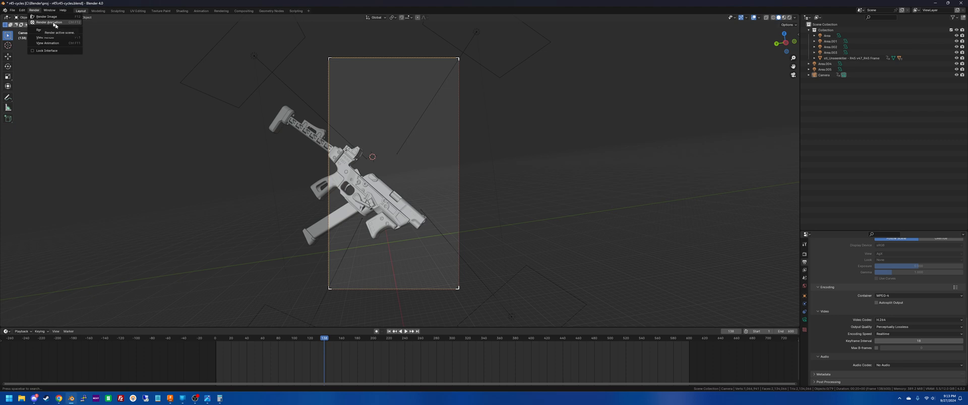
left_click(33, 10)
left_click(49, 23)
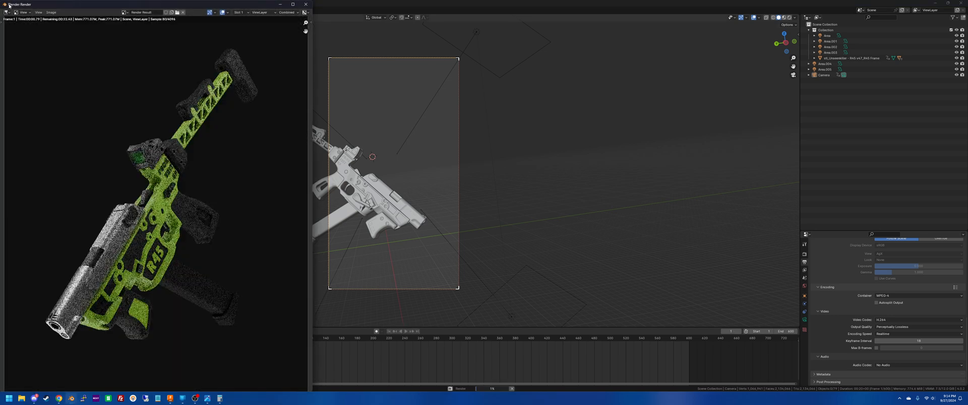
left_click_drag(2, 2, 134, 129)
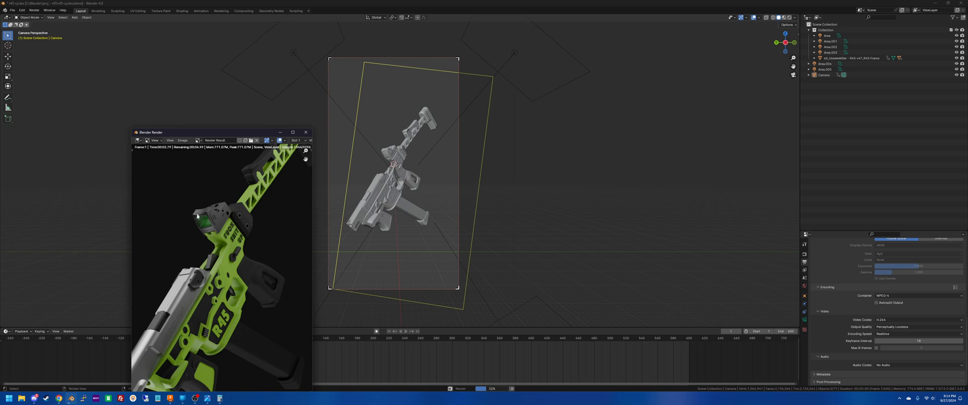
key("Home")
Move and enlarge the render window to check the first frames, and stop the render by closing it.
left_click_drag(225, 132, 588, 44)
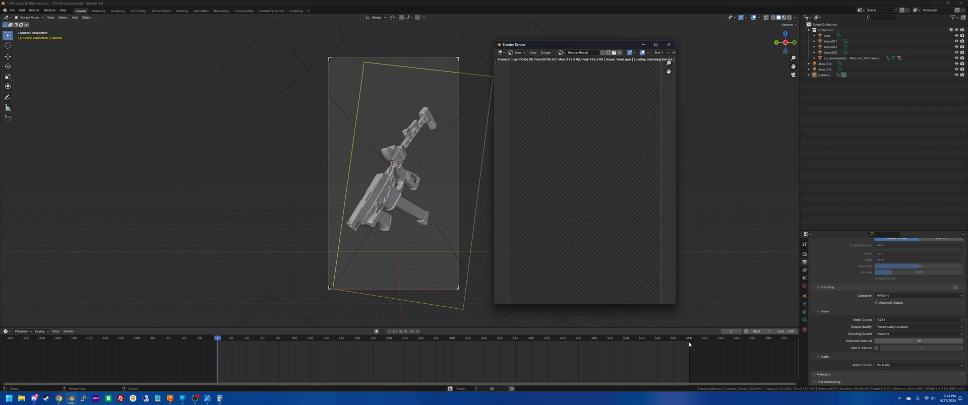
left_click_drag(506, 305, 508, 352)
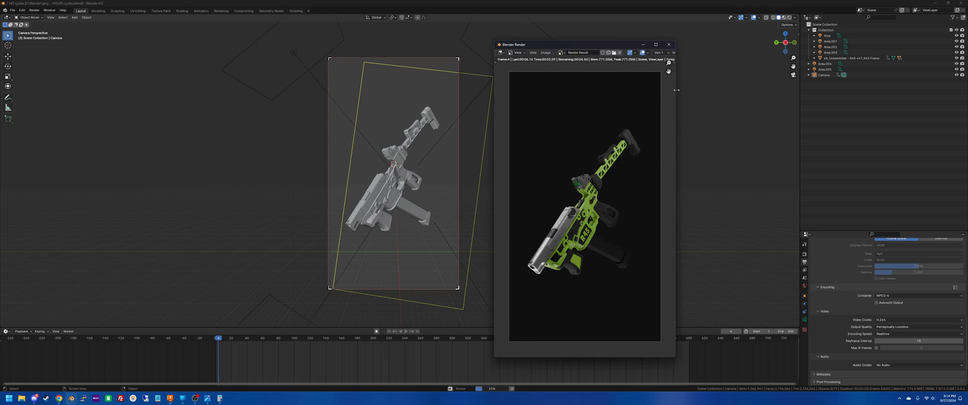
left_click_drag(676, 90, 751, 109)
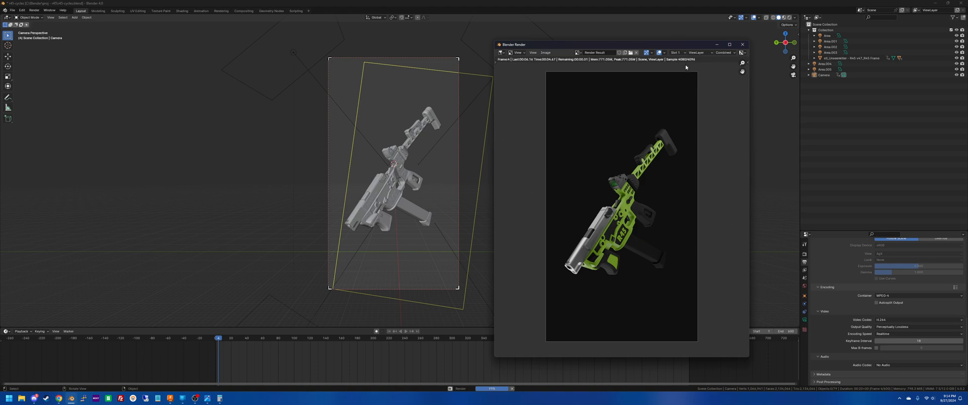
left_click(742, 45)
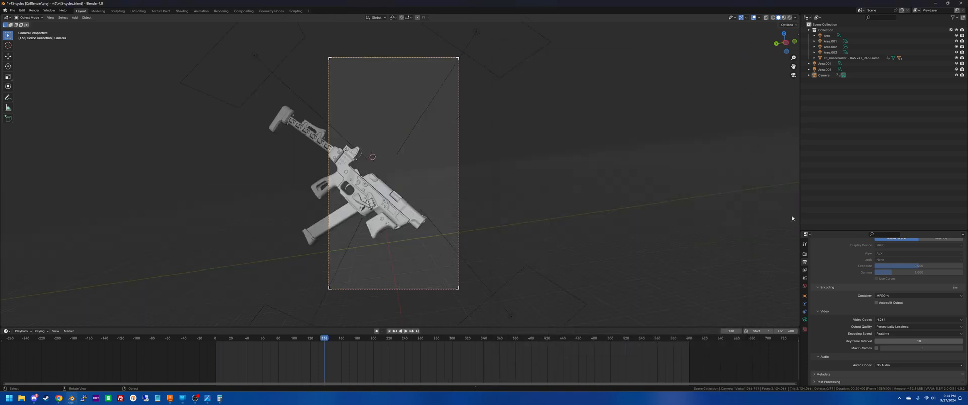
Enlarge the properties editor and set the Cycles final-render maximum samples to 512.
left_click_drag(800, 214, 741, 105)
scroll(768, 223, "up", 5)
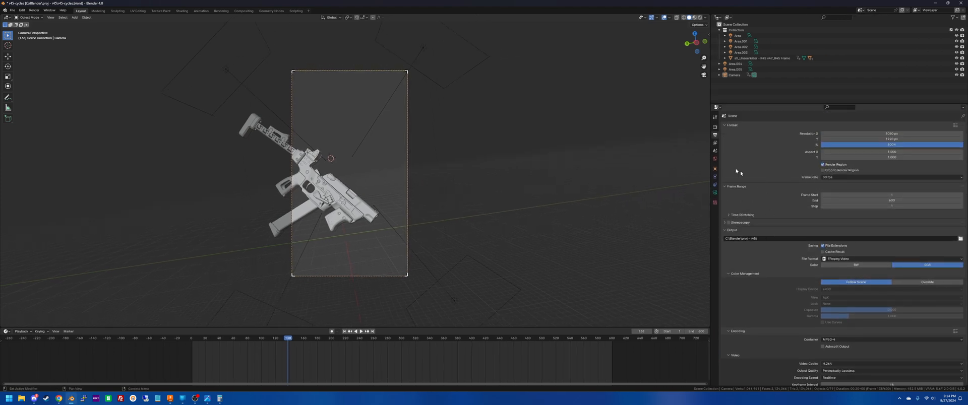
left_click(715, 127)
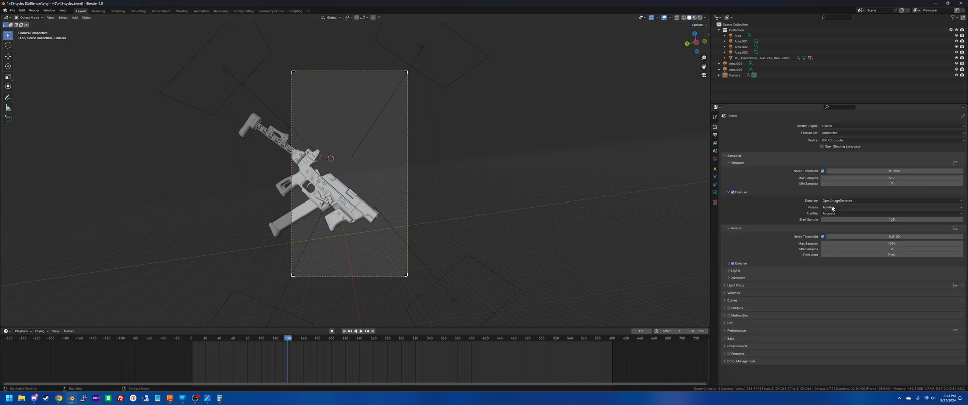
left_click(729, 163)
left_click(729, 163)
left_click(882, 244)
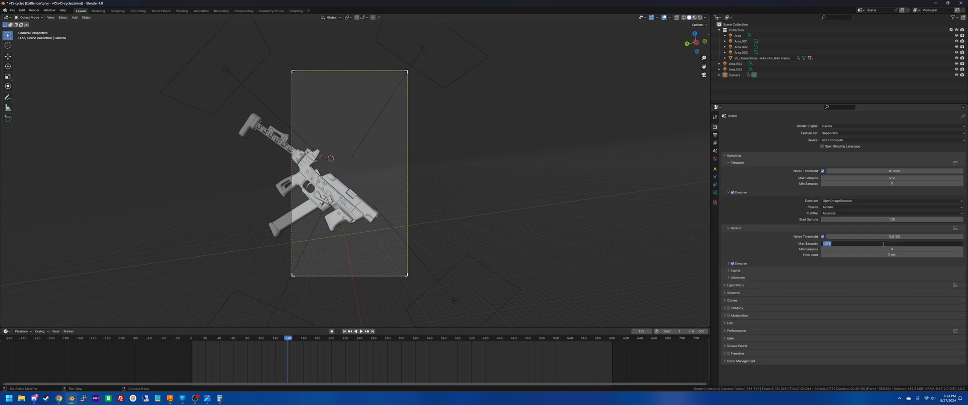
type("512")
key("Return")
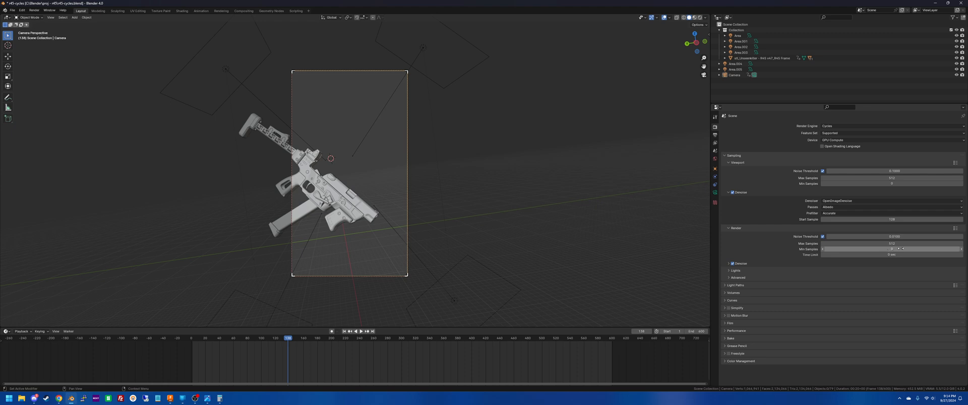
Set the final-render denoiser's passes to Albedo.
left_click(731, 264)
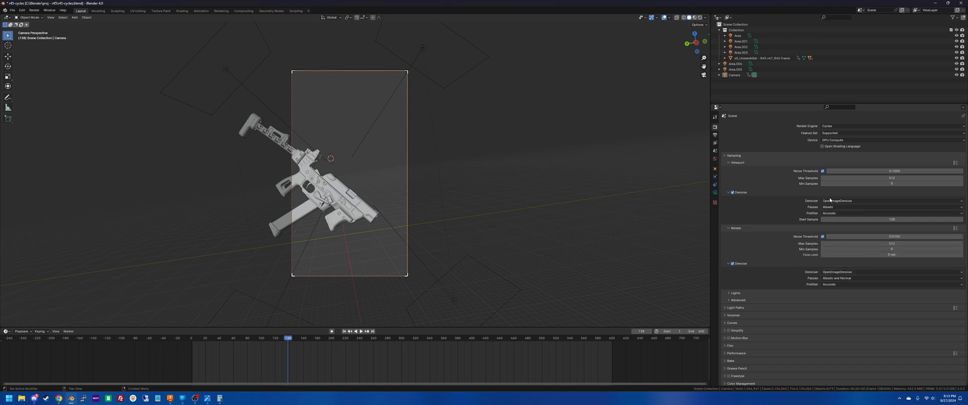
left_click(840, 278)
left_click(834, 285)
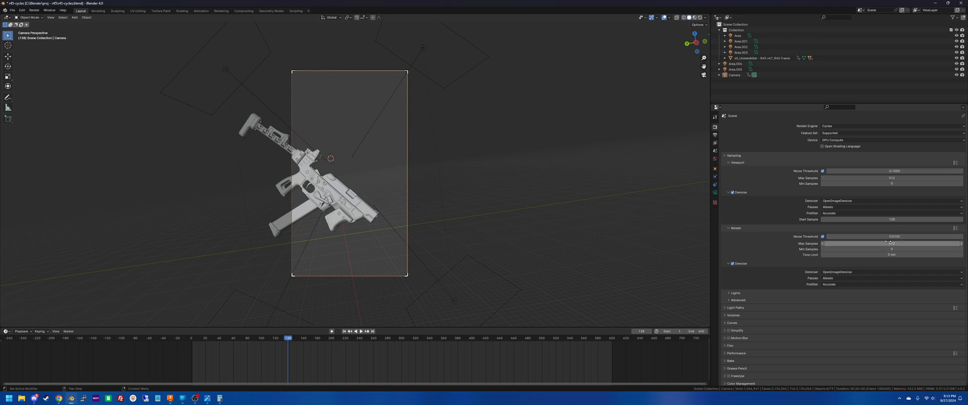
Save the project file and start rendering the animation with the render window moved clear of the edge.
left_click(34, 10)
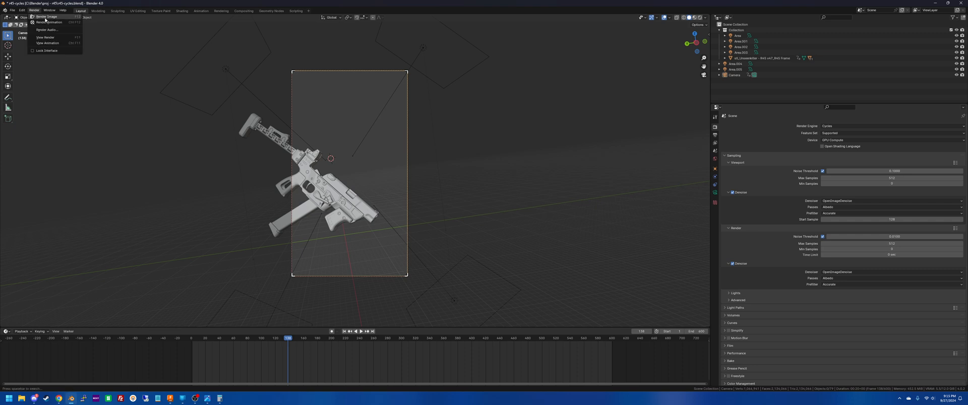
left_click(12, 10)
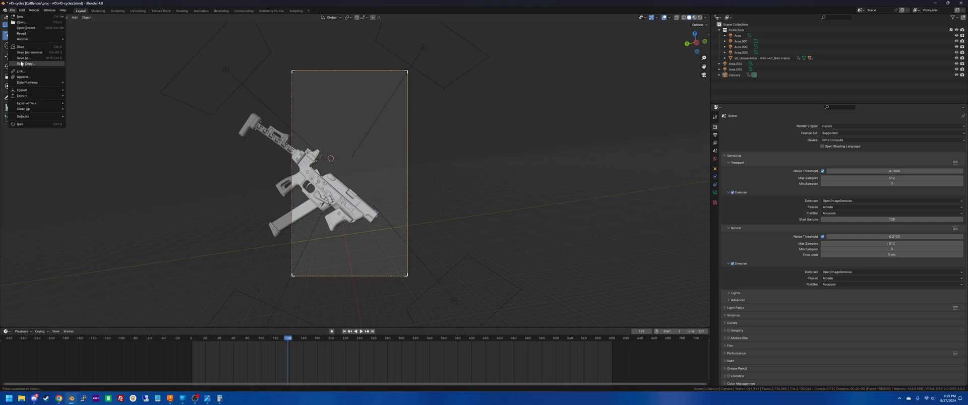
left_click(24, 46)
left_click(34, 11)
left_click(42, 23)
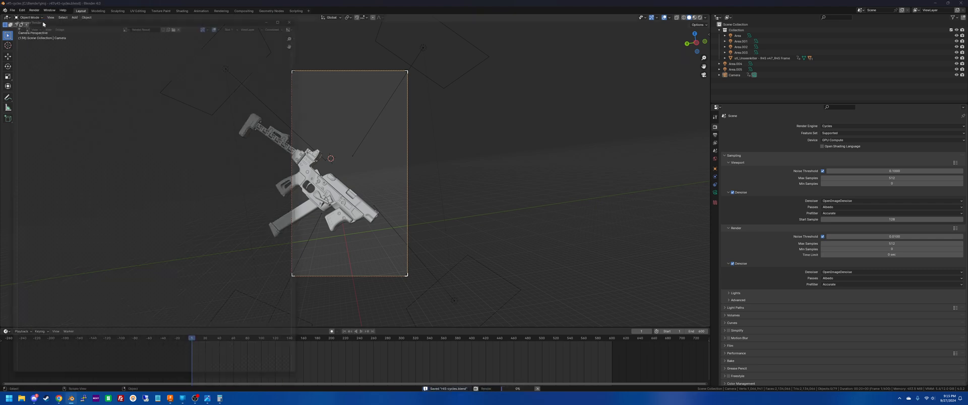
left_click_drag(220, 1, 281, 48)
scroll(217, 151, "down", 4)
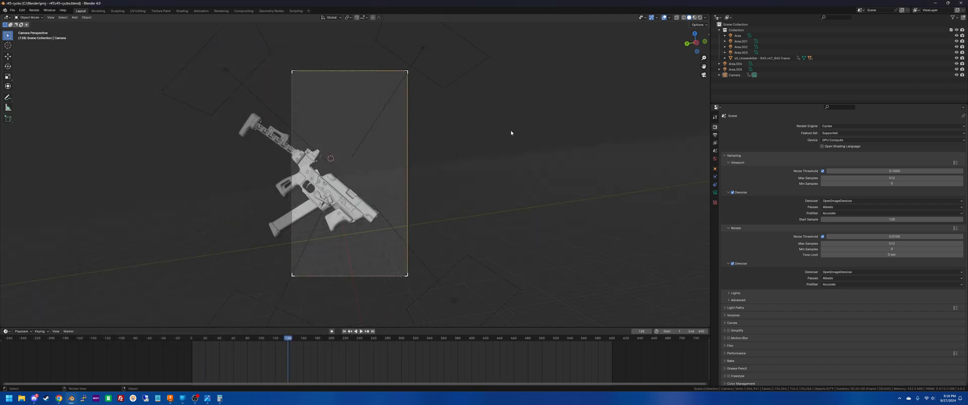
scroll(511, 133, "down", 4)
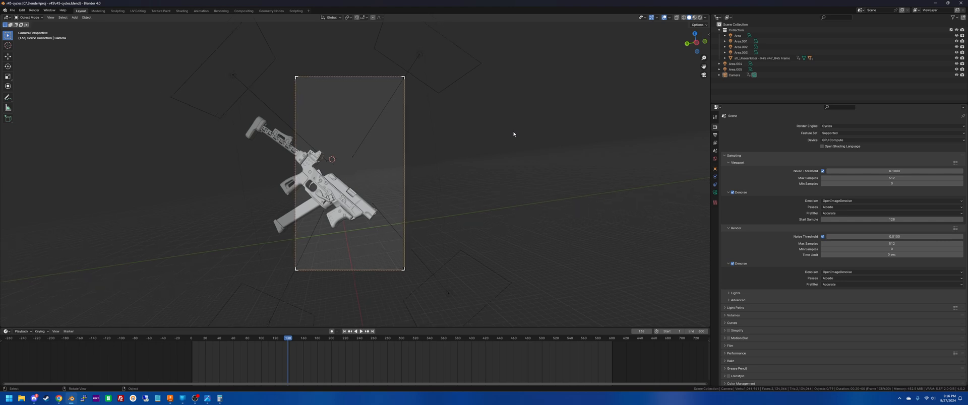
middle_click_drag(511, 134, 467, 172)
scroll(466, 172, "down", 5)
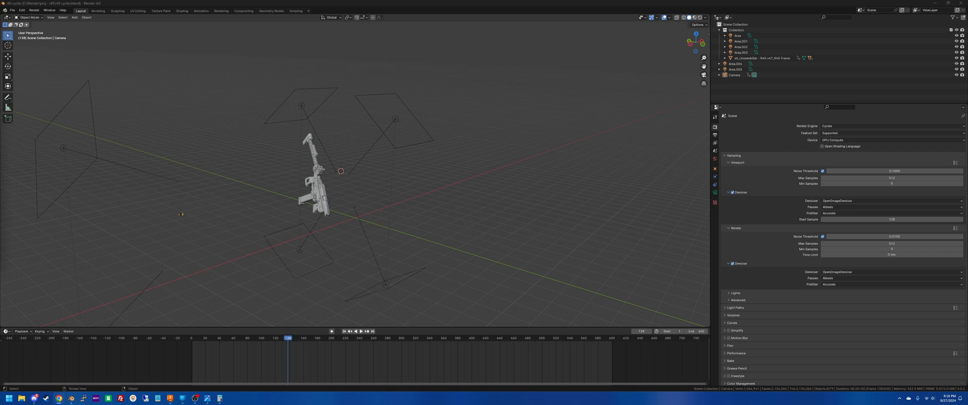
Switch to the Sketchfab page in Chrome, enlarge its window, and search the model library for "tree".
mouse_move(424, 403)
left_mouse_down()
mouse_move(448, 122)
mouse_move(508, 70)
left_mouse_up()
scroll(458, 158, "down", 3, "ctrl")
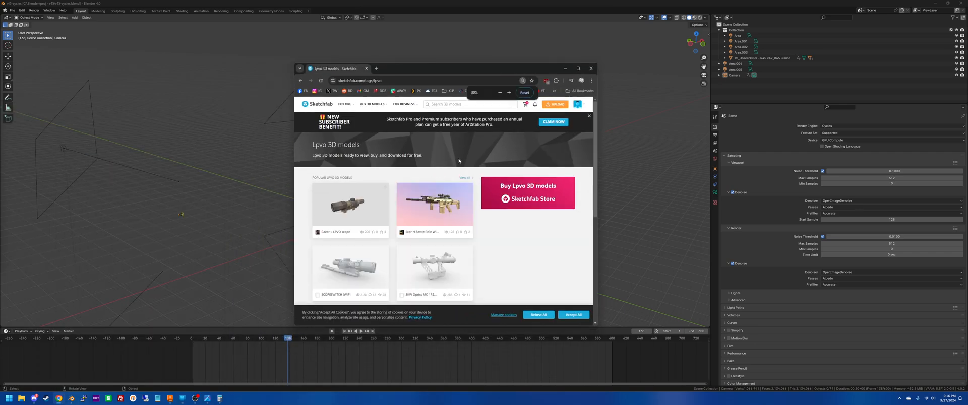
left_click_drag(294, 64, 137, 13)
mouse_move(207, 55)
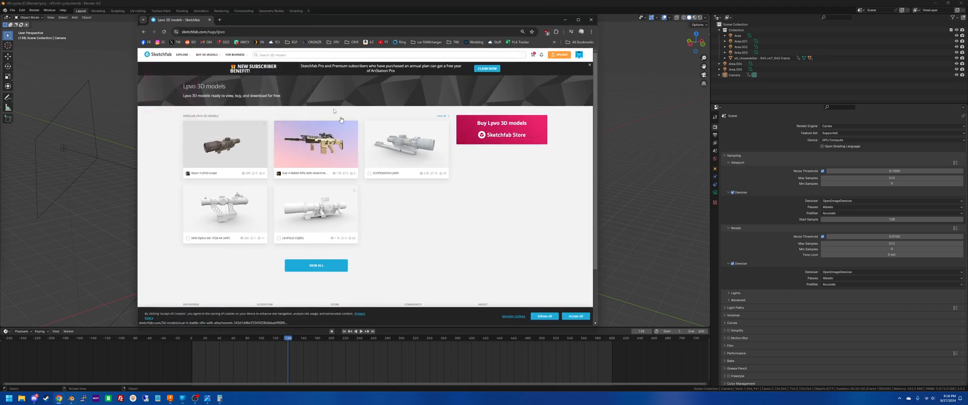
left_click(314, 55)
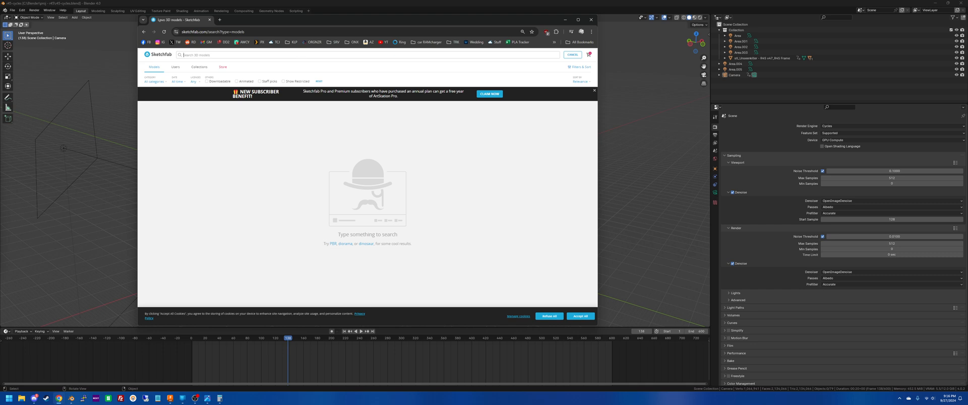
type("uc")
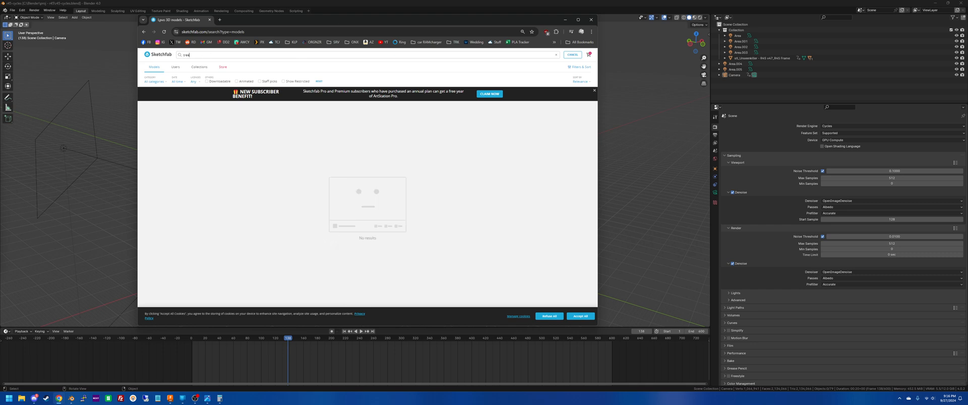
type("ree")
key("Return")
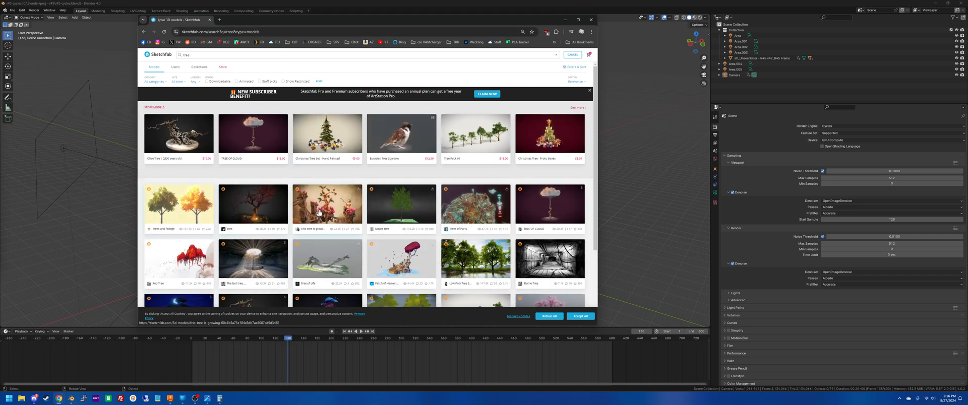
Check the Maple tree model, and limit the tree search results to downloadable models.
left_click(401, 203)
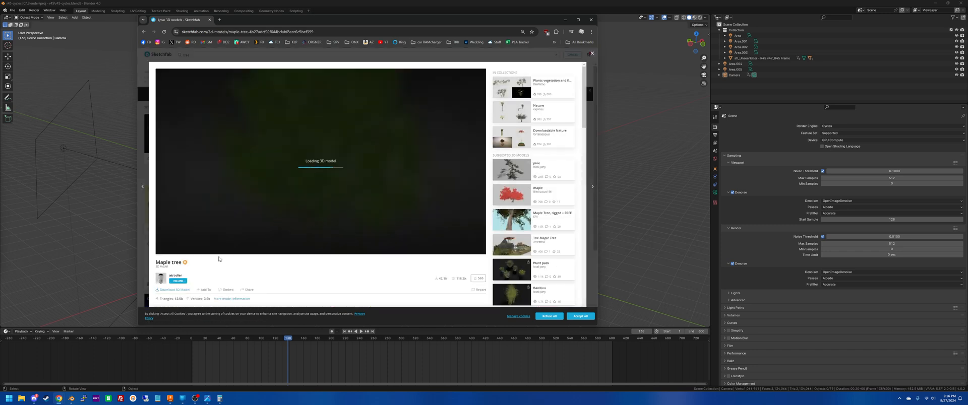
left_click(144, 283)
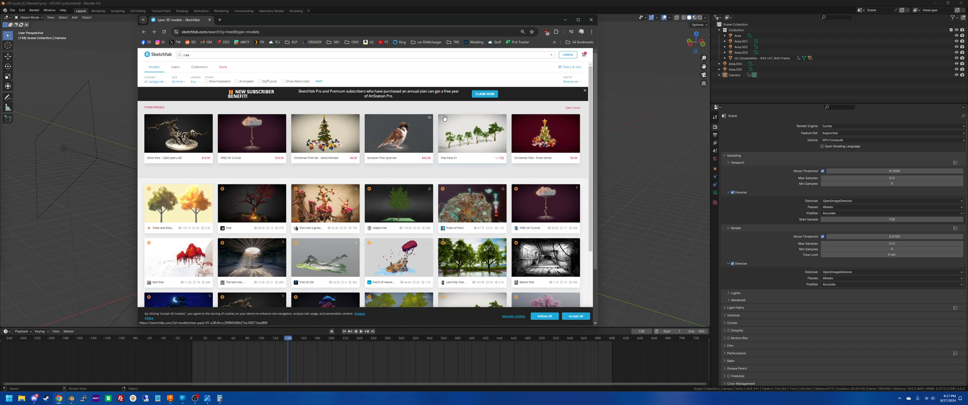
scroll(444, 118, "up", 2, "ctrl")
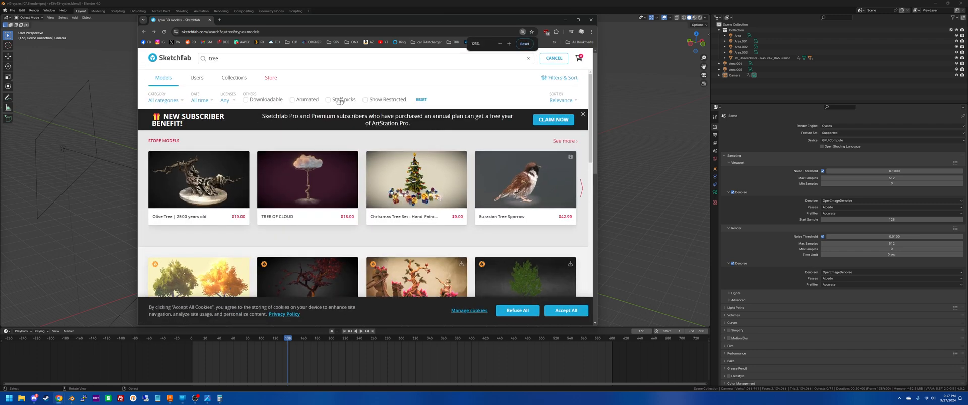
left_click(167, 101)
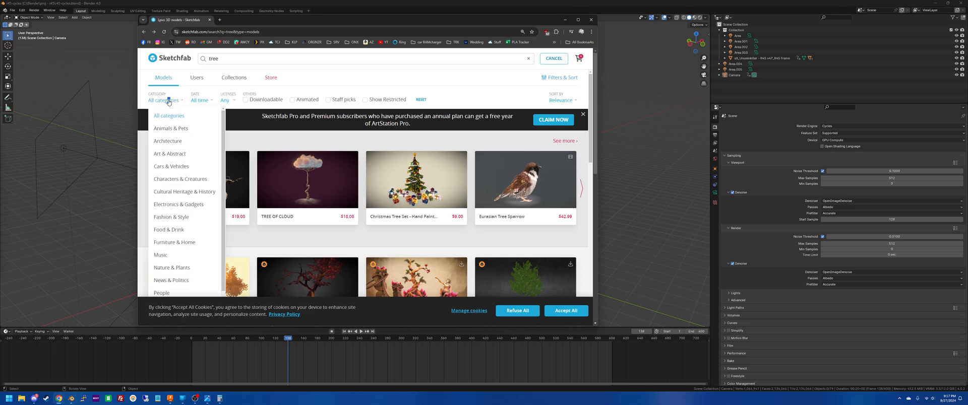
left_click(246, 100)
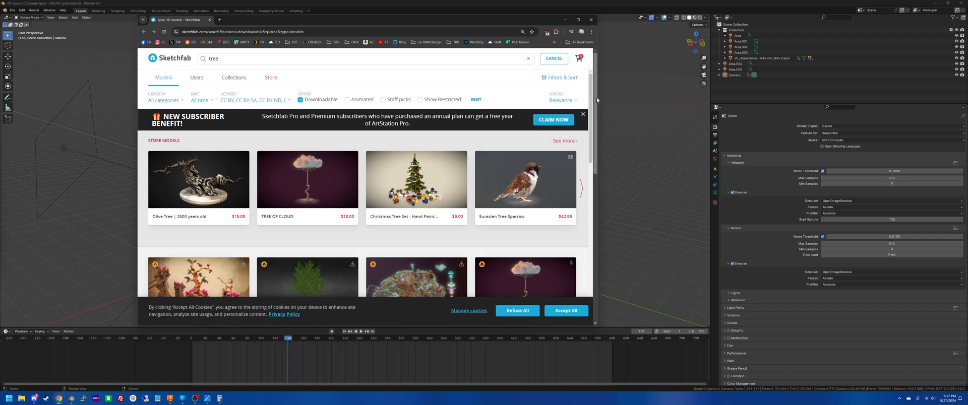
Widen the browser window and clear the page by refusing all cookies and dismissing the subscriber promotion banner.
left_click_drag(597, 104, 796, 105)
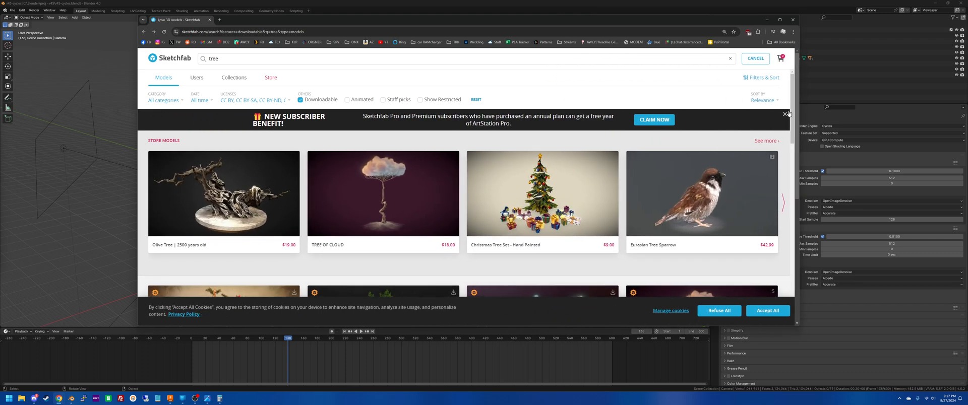
left_click(718, 310)
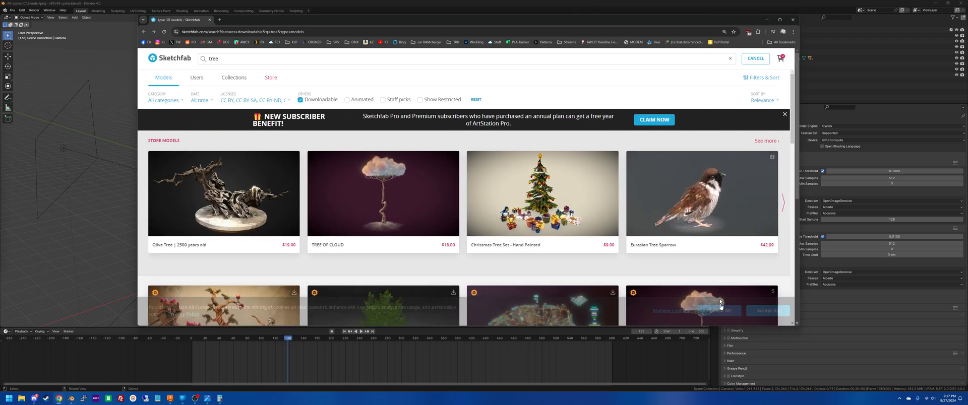
left_click(785, 115)
Browse the downloadable tree results and open the Tree of Life model's details with its download option.
scroll(576, 216, "down", 3)
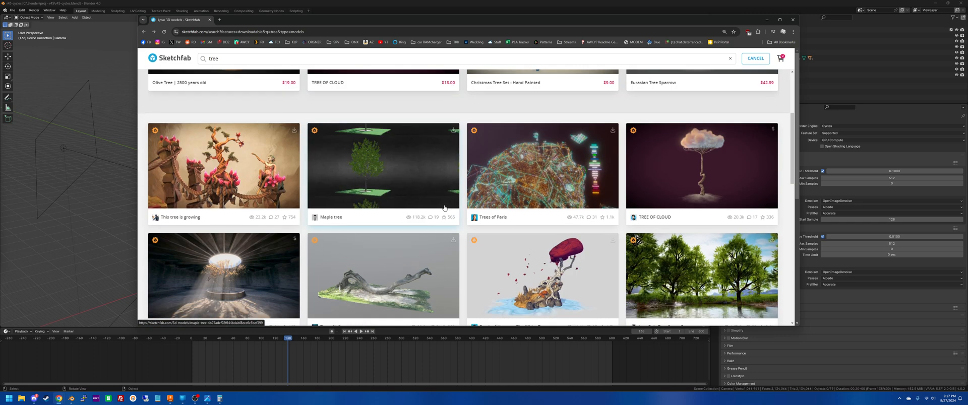
scroll(419, 215, "down", 2)
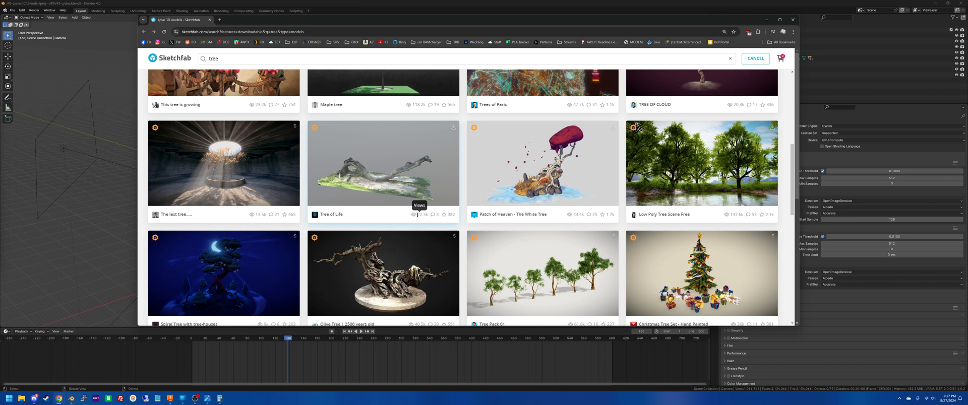
left_click(378, 184)
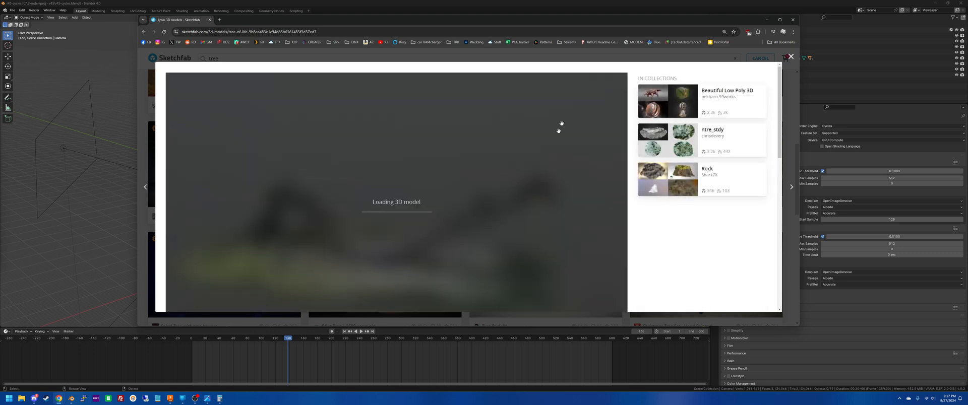
scroll(662, 216, "down", 4)
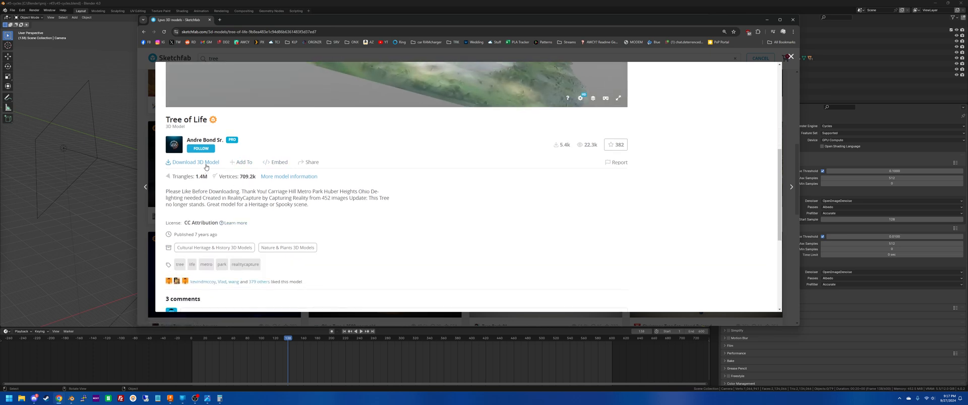
Download the Tree of Life model from Sketchfab as a USDZ file and switch back to Blender.
left_click(205, 162)
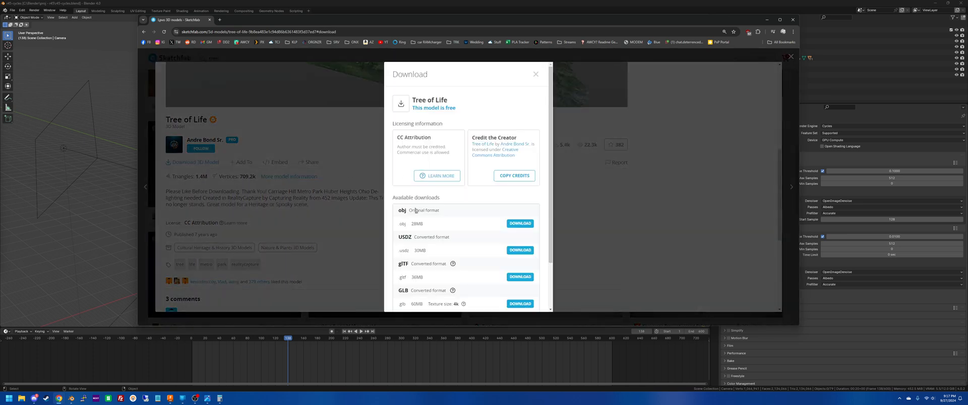
scroll(386, 185, "down", 2)
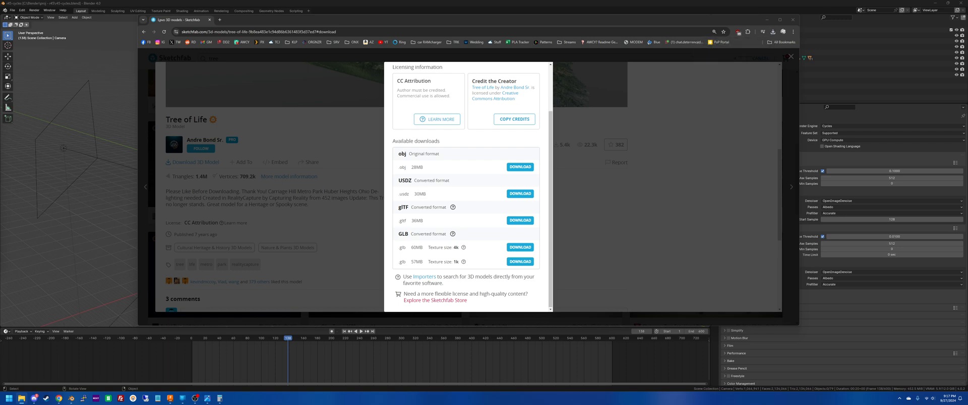
left_click(132, 135)
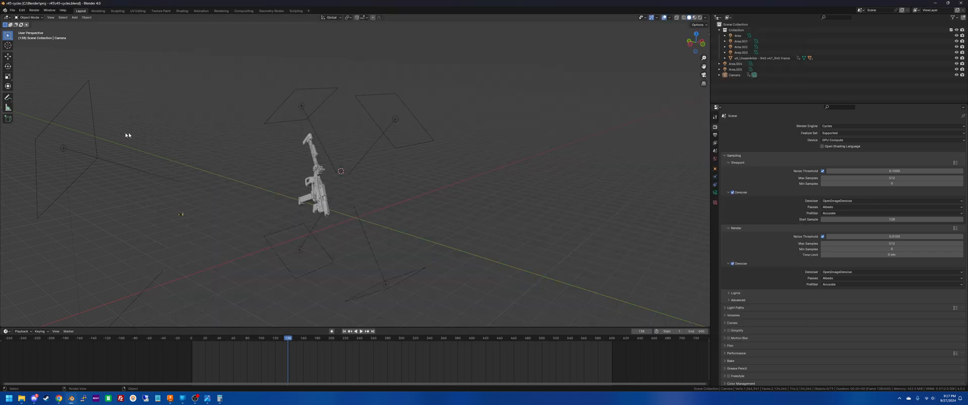
Make the top-level Scene Collection active and start a Universal Scene Description import.
middle_click_drag(286, 194, 209, 195)
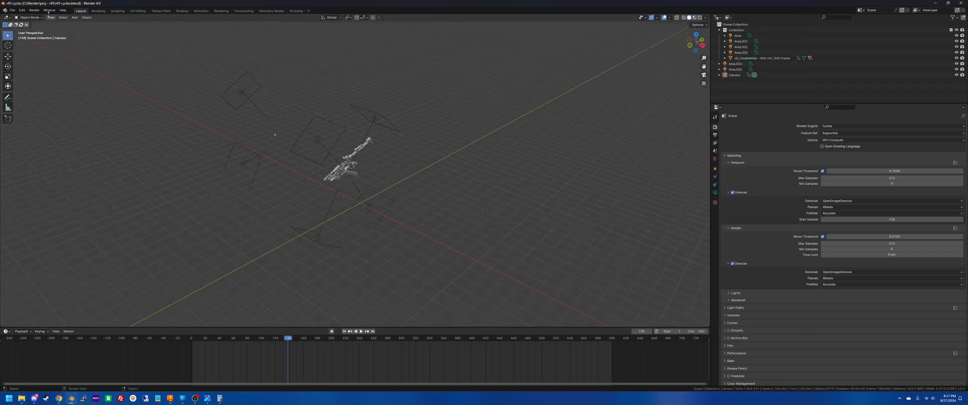
left_click(12, 13)
left_click(737, 25)
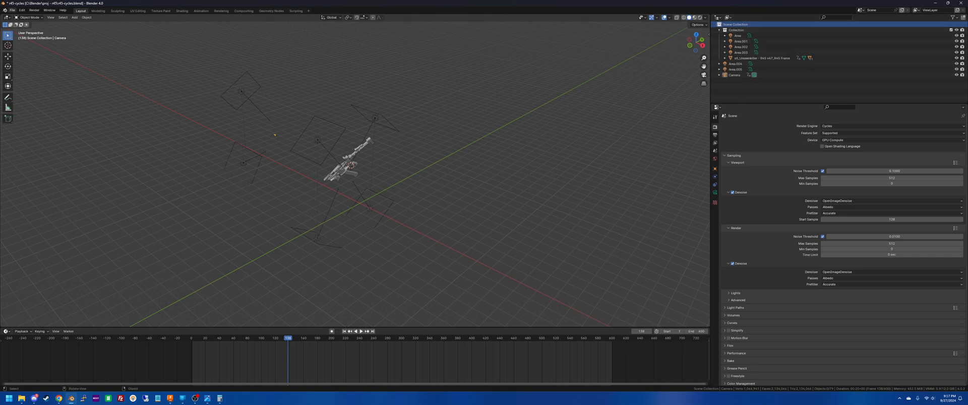
left_click(11, 10)
mouse_move(30, 90)
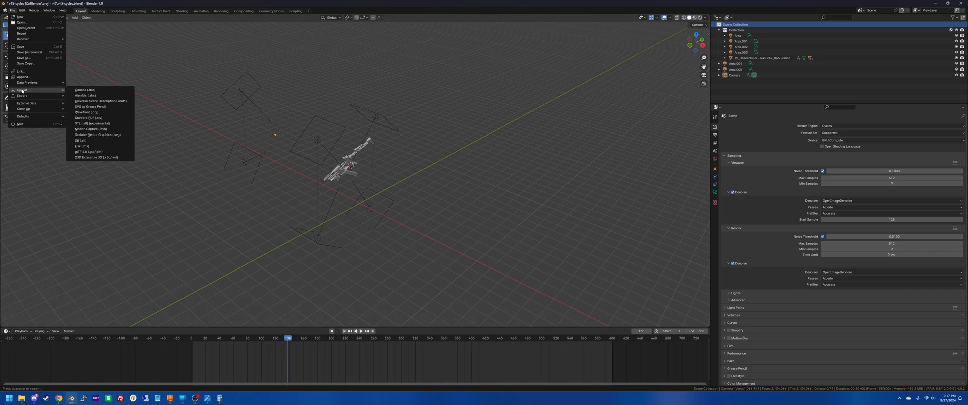
left_click(101, 101)
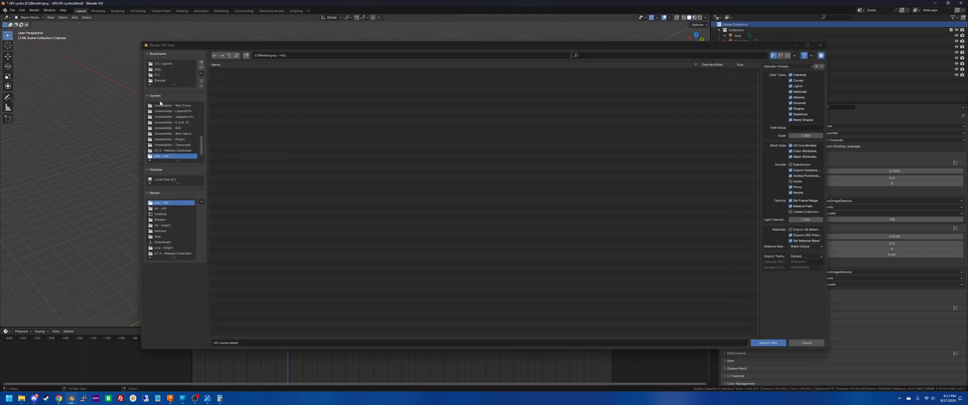
Import Tree_of_Life.usdz from the Downloads folder, sorting its files by modification date to find it.
scroll(167, 140, "up", 4)
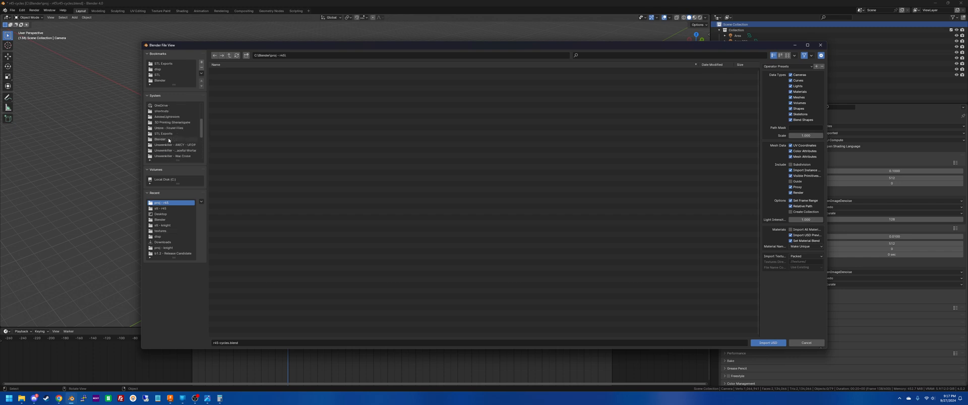
left_click(162, 121)
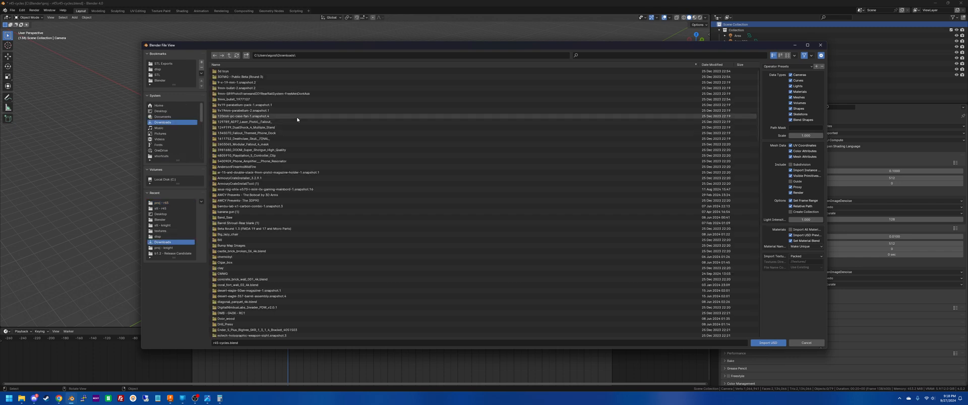
left_click(722, 65)
scroll(457, 97, "down", 10)
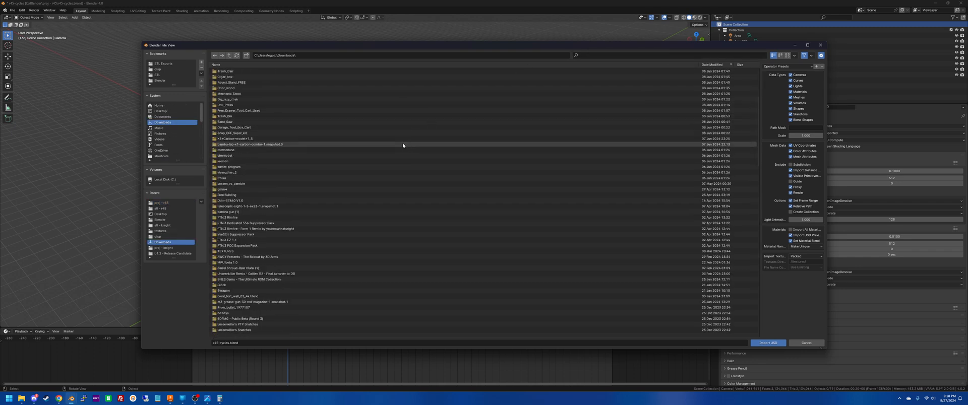
scroll(279, 233, "down", 10)
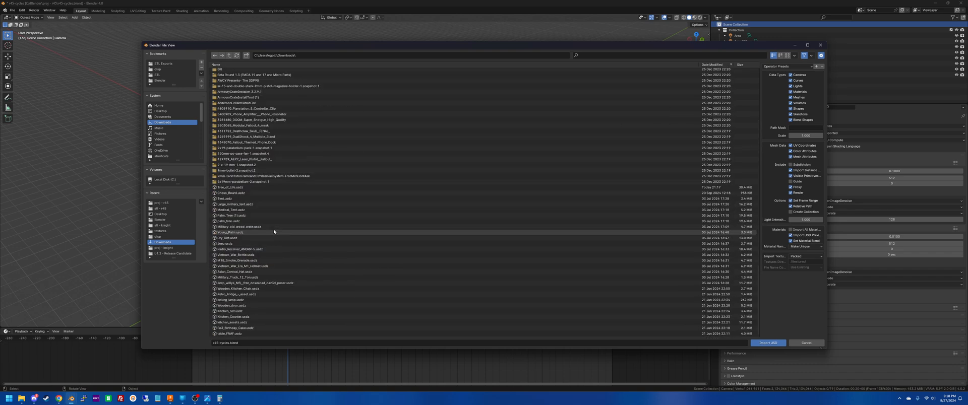
double_click(224, 188)
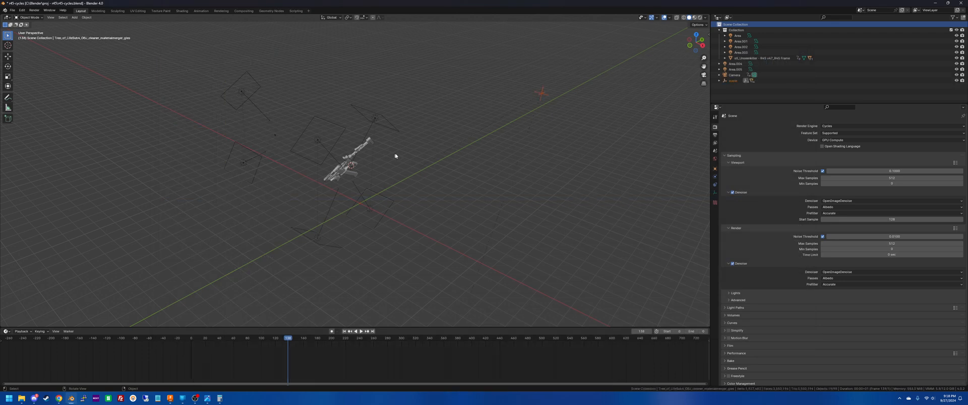
Raise the imported tree model along the Z axis to about the height of the gun and lights.
middle_click_drag(507, 146, 434, 163)
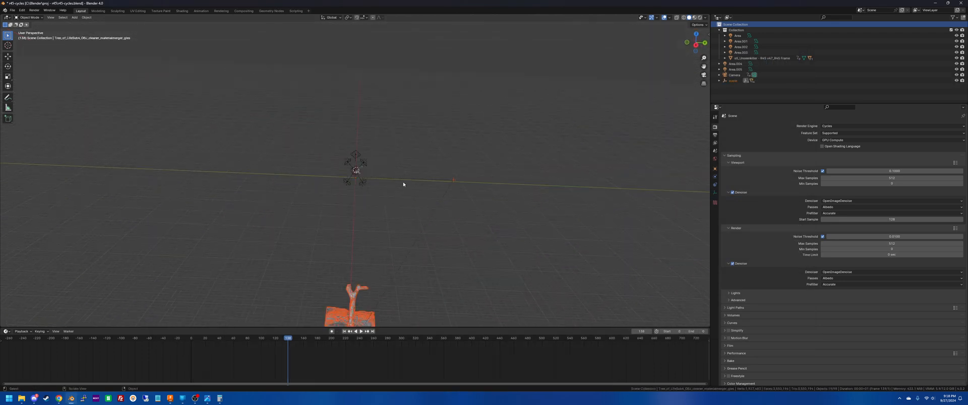
middle_click_drag(403, 184, 400, 184)
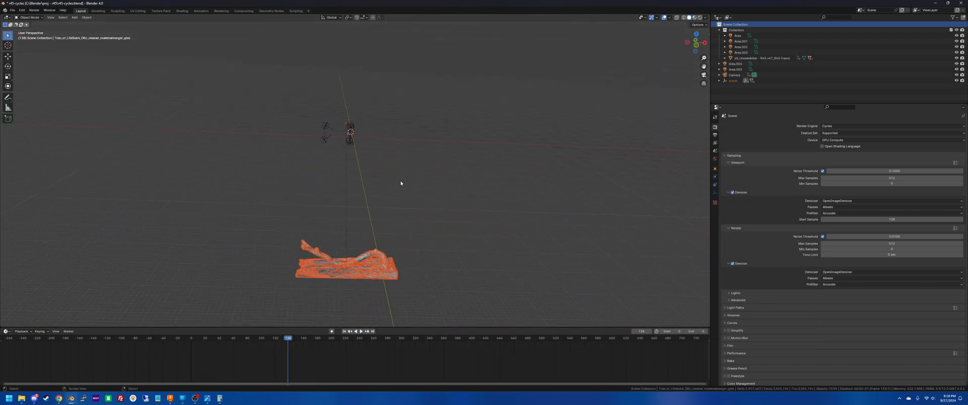
key("g")
key("z")
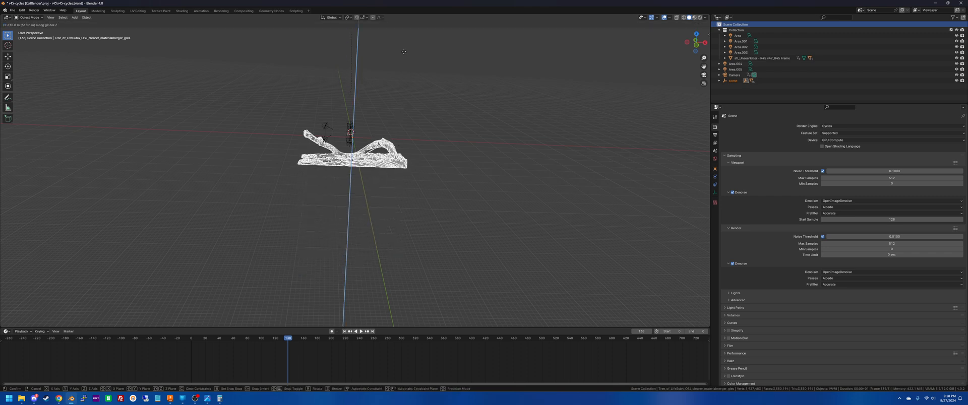
left_click(401, 44)
middle_click_drag(368, 82, 342, 100)
scroll(368, 83, "up", 8)
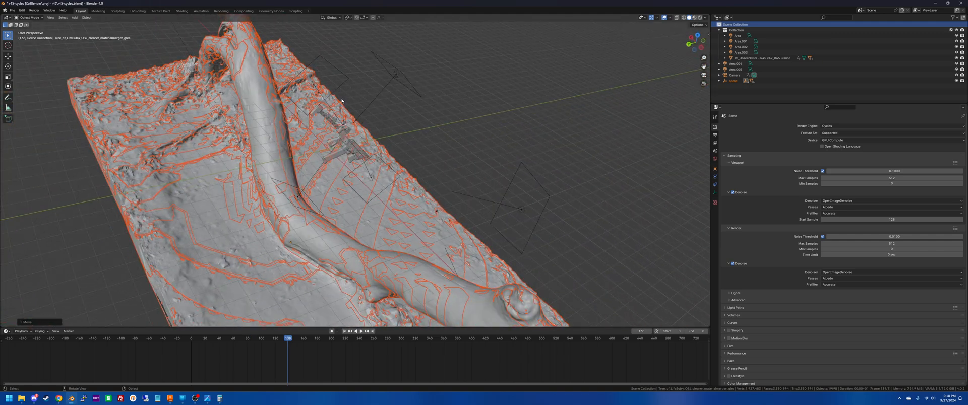
key("r")
key("z")
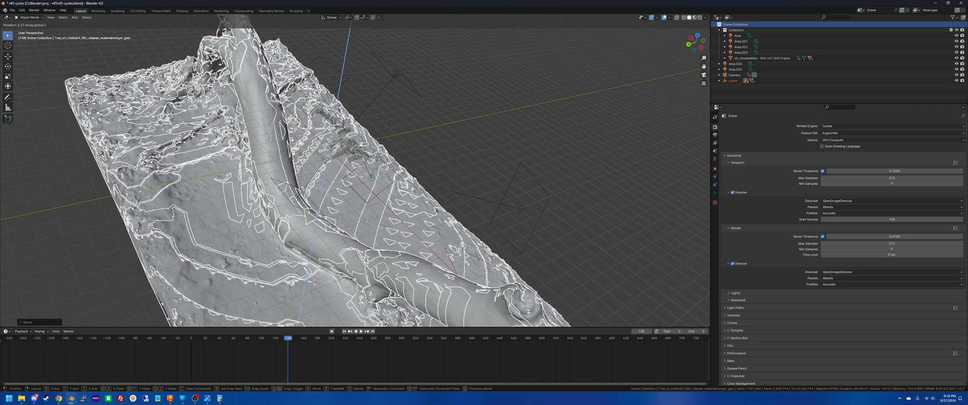
key("Escape")
Rotate the tree model clockwise by about 47° around the Z axis in the top view.
scroll(280, 240, "down", 8)
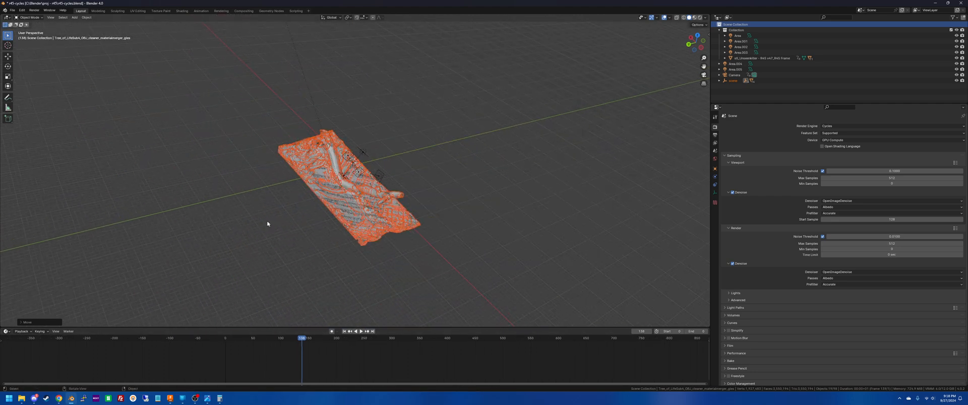
scroll(269, 223, "down", 6)
middle_click_drag(277, 205, 287, 223)
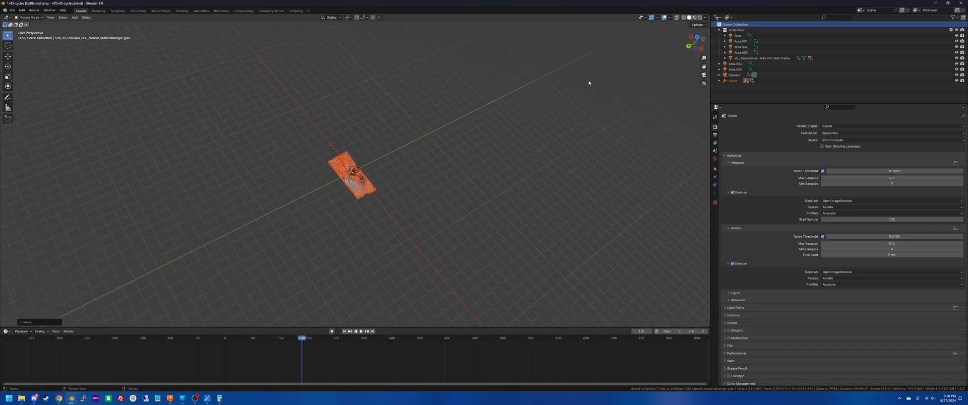
left_click(697, 37)
scroll(377, 165, "up", 6)
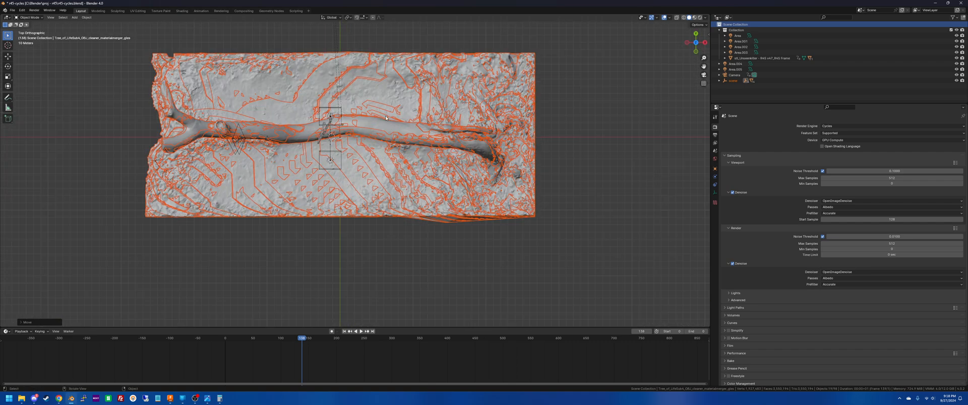
key("r")
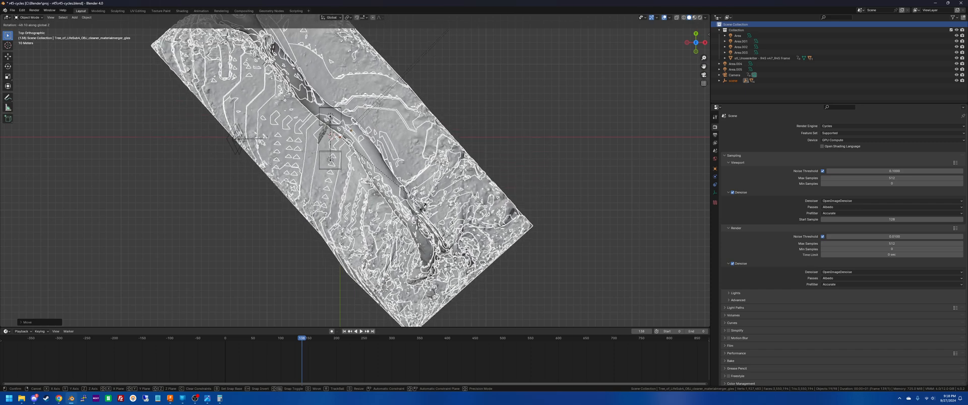
left_click(423, 206)
Reposition the tree in the front view so the dip in its trunk sits just below the gun.
left_click(696, 52)
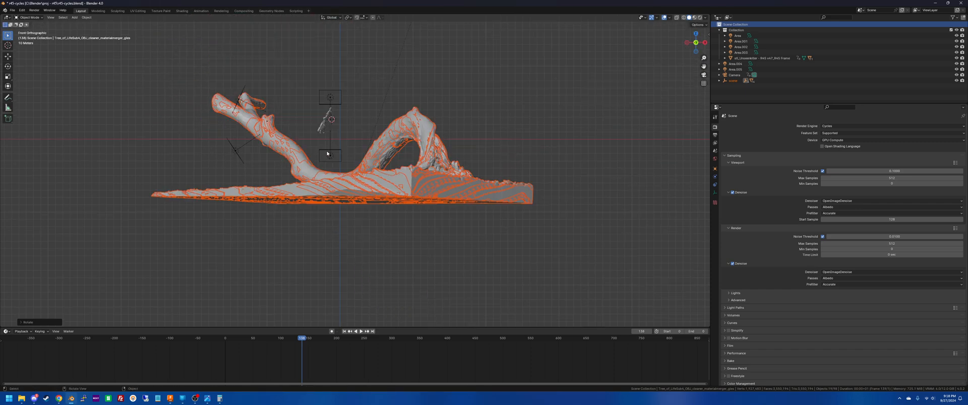
key("g")
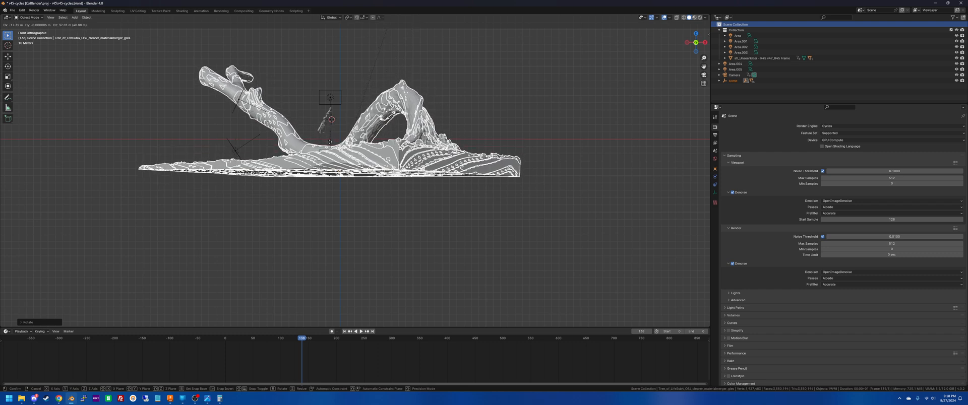
left_click(329, 142)
middle_click_drag(255, 122, 299, 137)
scroll(298, 137, "up", 3)
middle_click_drag(277, 245, 365, 273, "shift")
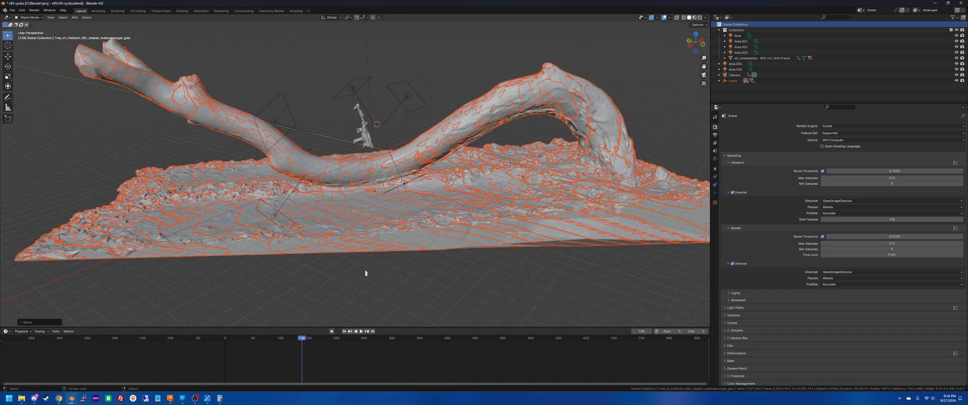
Play and scrub the animation to check the gun's motion against the tree trunk, ending at frame 447.
scroll(282, 348, "down", 5)
key("space")
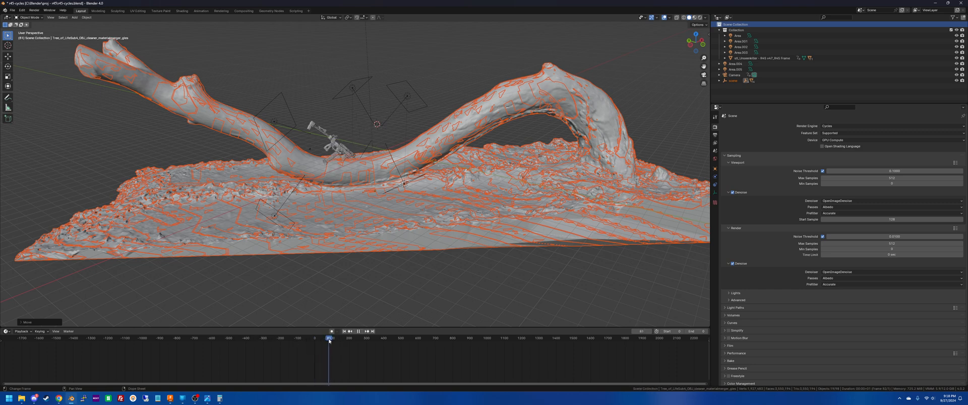
key("space")
scroll(370, 255, "up", 2)
middle_click_drag(369, 255, 329, 222)
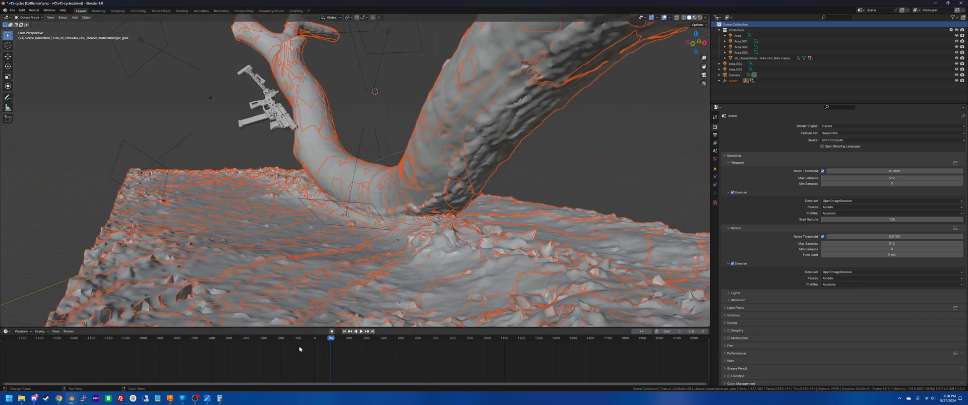
left_click_drag(331, 342, 321, 343)
scroll(362, 353, "up", 9)
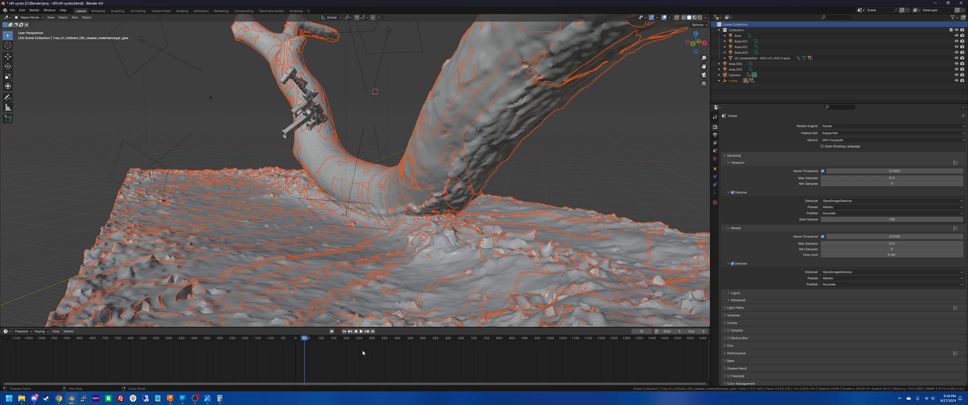
middle_click_drag(359, 355, 305, 372)
left_click_drag(230, 340, 371, 341)
Switch the viewport to Rendered shading and look through the camera, with the vertical frame enlarged and centred.
middle_click_drag(400, 210, 308, 85)
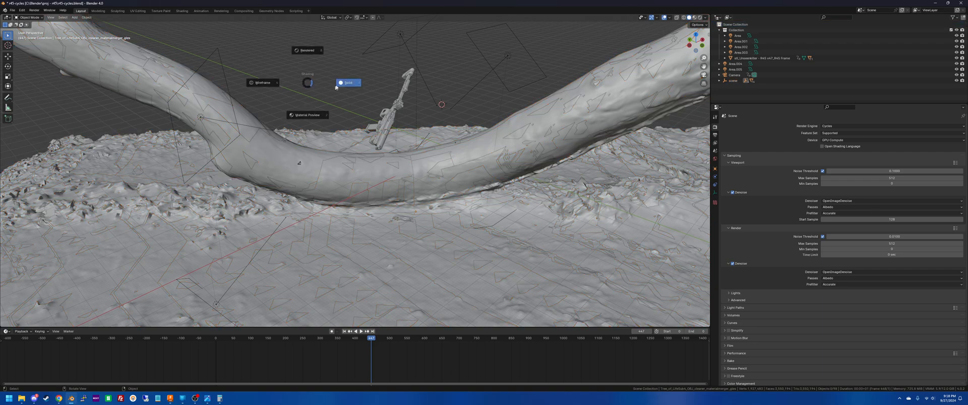
left_click(318, 52)
key("KP_0")
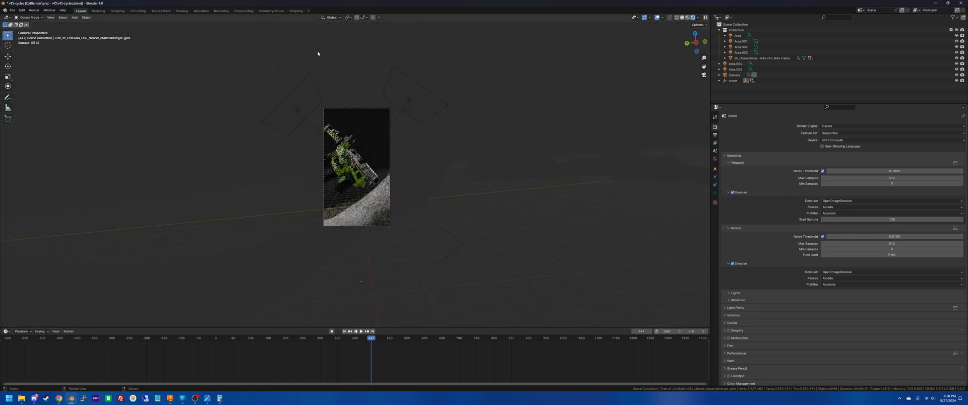
scroll(353, 170, "up", 5)
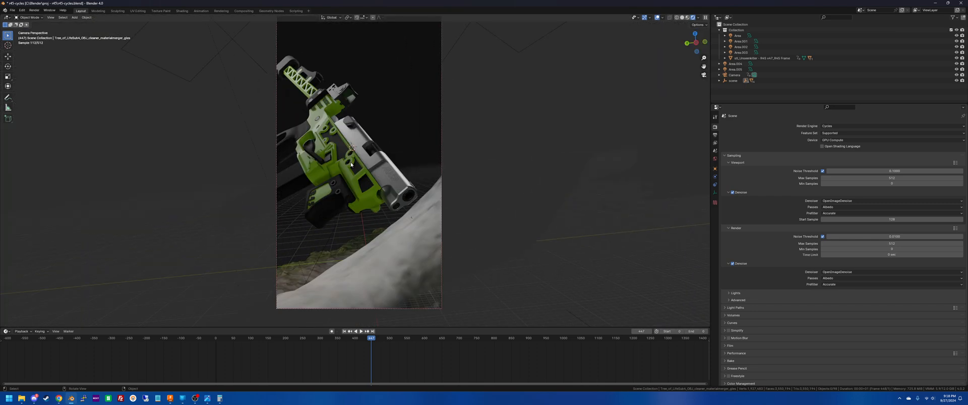
middle_click_drag(353, 170, 374, 178, "shift")
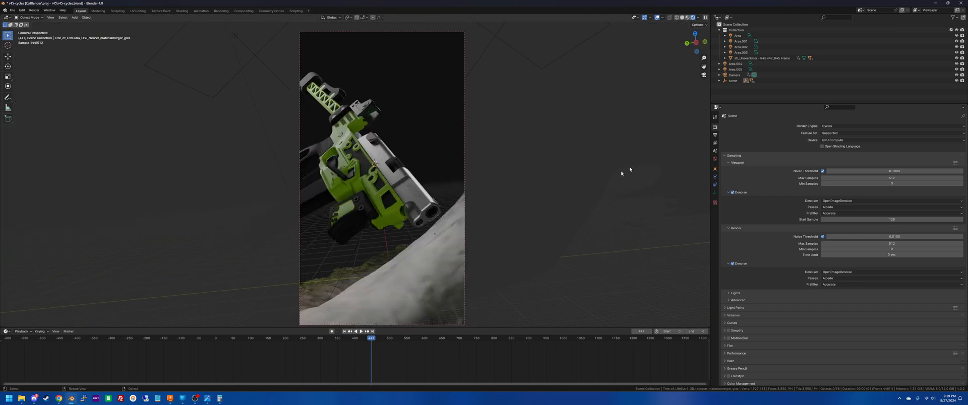
Move the tree's parent object, scene, in the camera view so the trunk rises behind the gun, and shift it back along the X axis.
left_click(736, 83)
key("g")
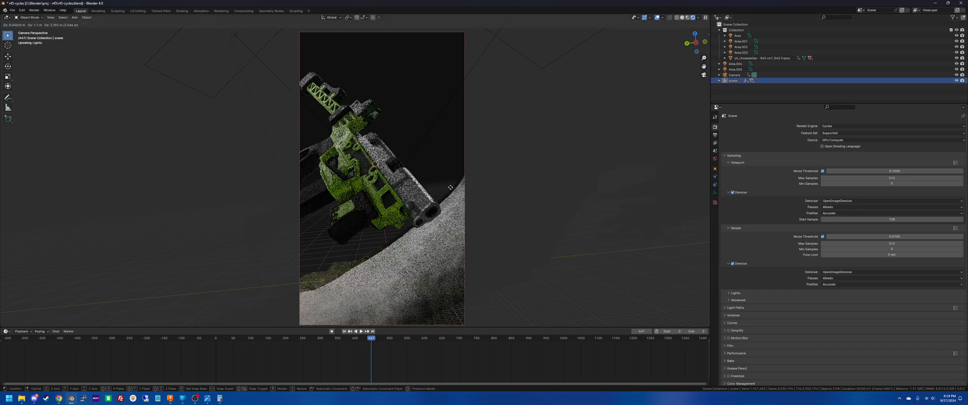
left_click(427, 135)
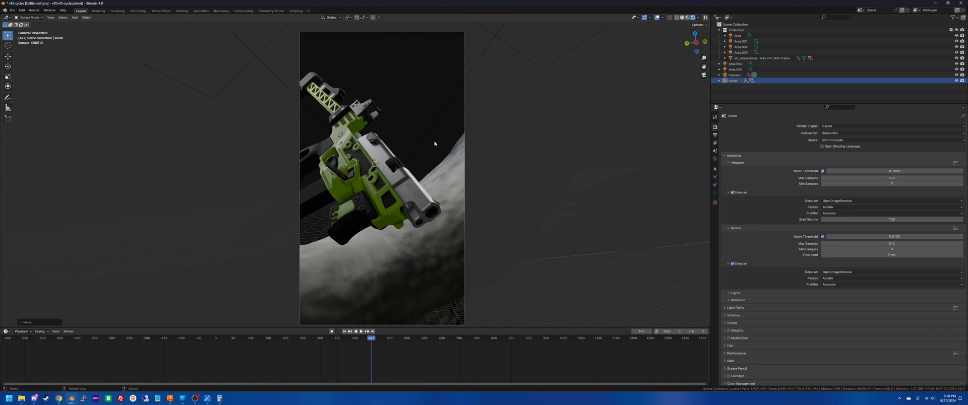
key("x")
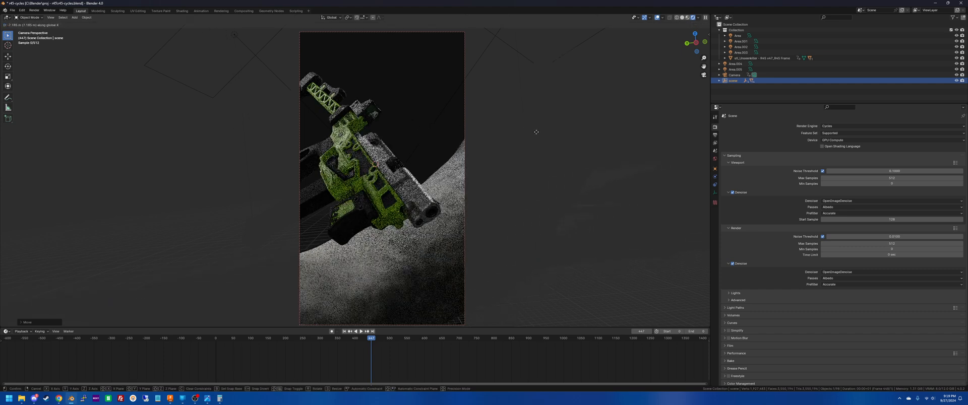
left_click(654, 178)
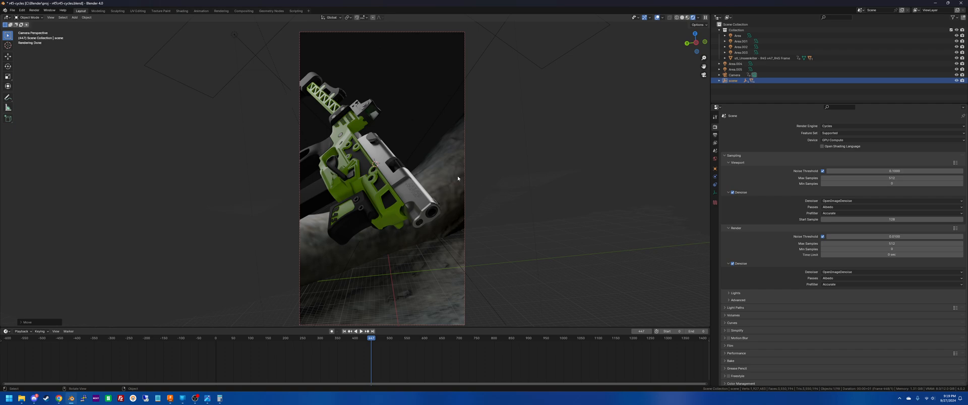
Try rescaling the tree's parent object, scene, in the camera view to adjust how the trunk fills the frame behind the gun.
key("s")
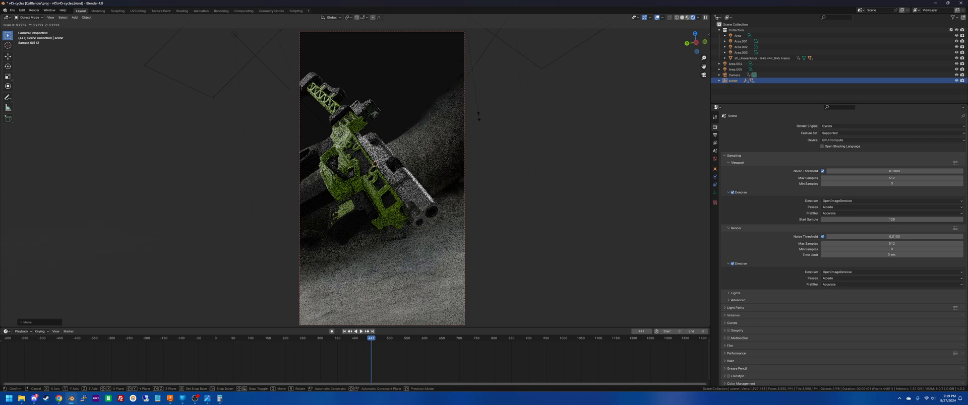
left_click(480, 111)
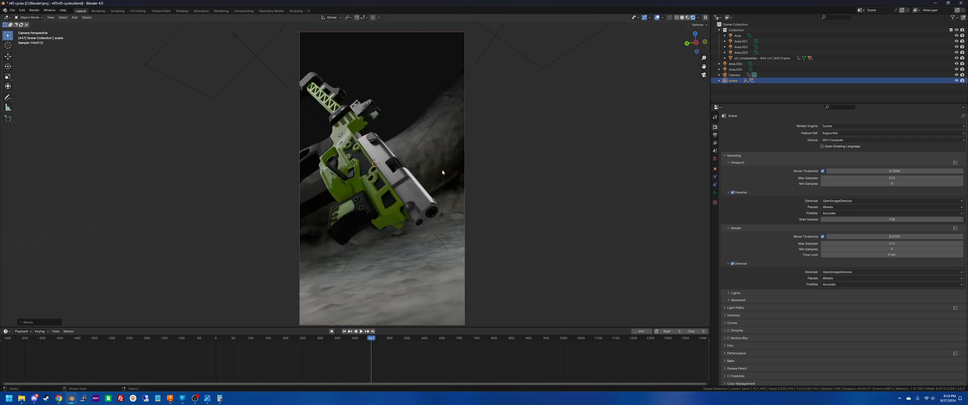
mouse_move(442, 172)
middle_mouse_down()
mouse_move(419, 209)
mouse_move(409, 188)
mouse_move(391, 182)
mouse_move(450, 172)
middle_mouse_up()
key("s")
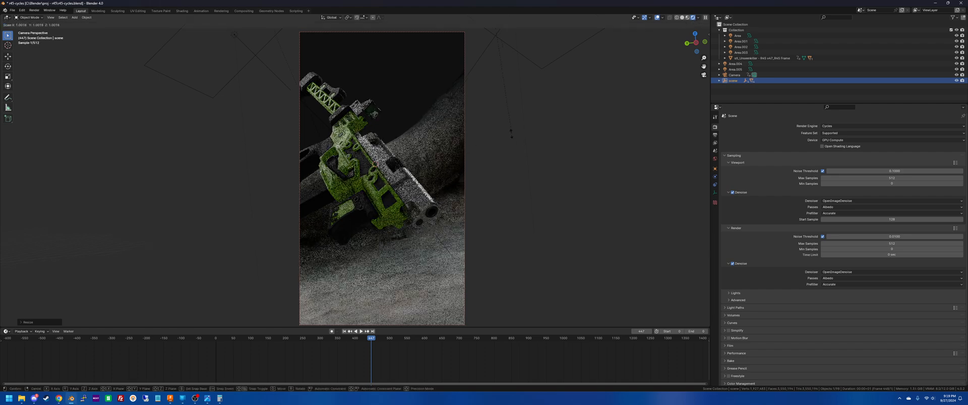
left_click(511, 212)
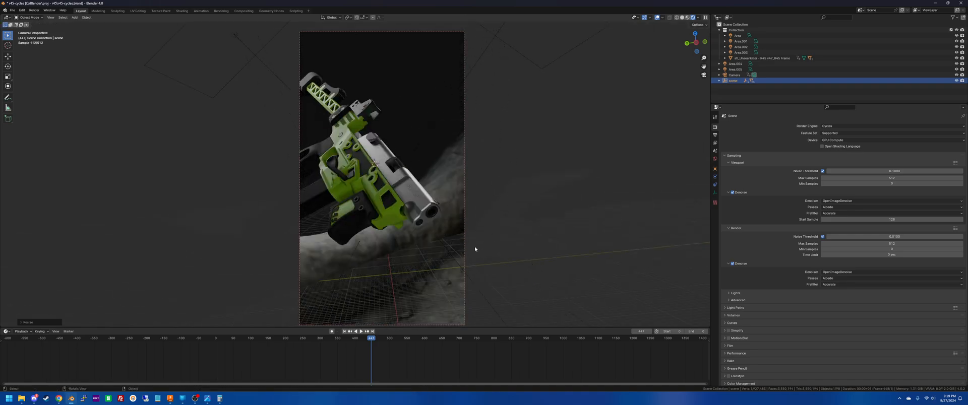
Leave the camera view, reselect the parent object scene and scale the whole tree down.
scroll(501, 201, "down", 2)
middle_click_drag(501, 201, 428, 213)
key("s")
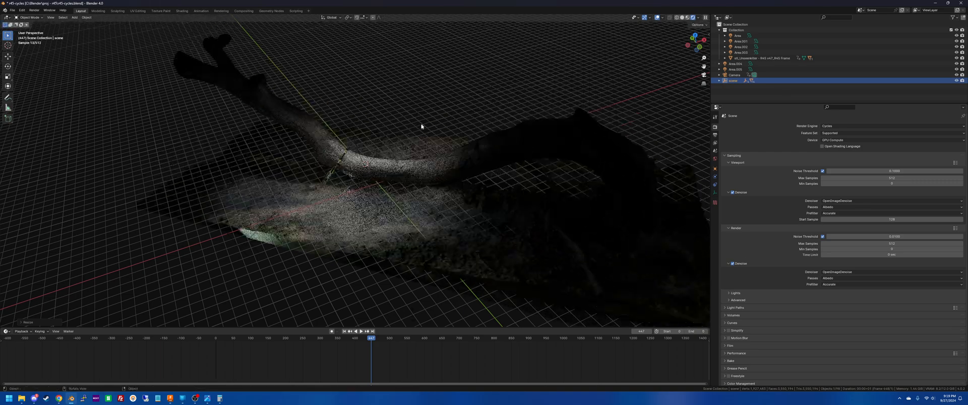
left_click(422, 194)
left_click(417, 193)
left_click(733, 80)
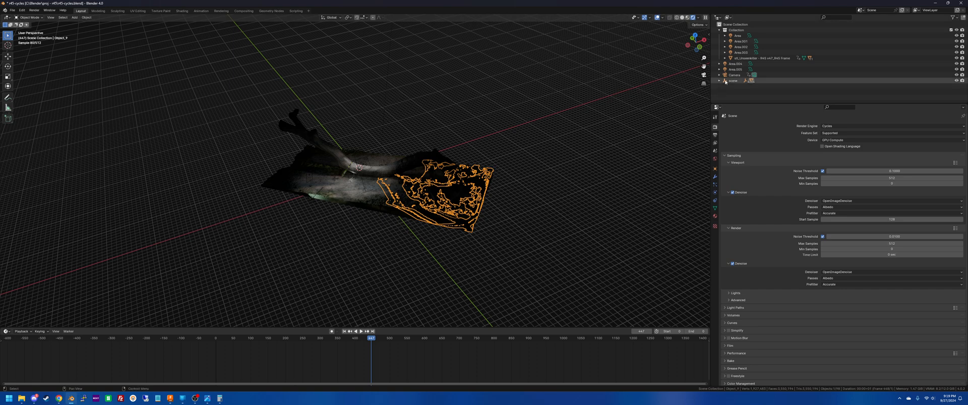
key("s")
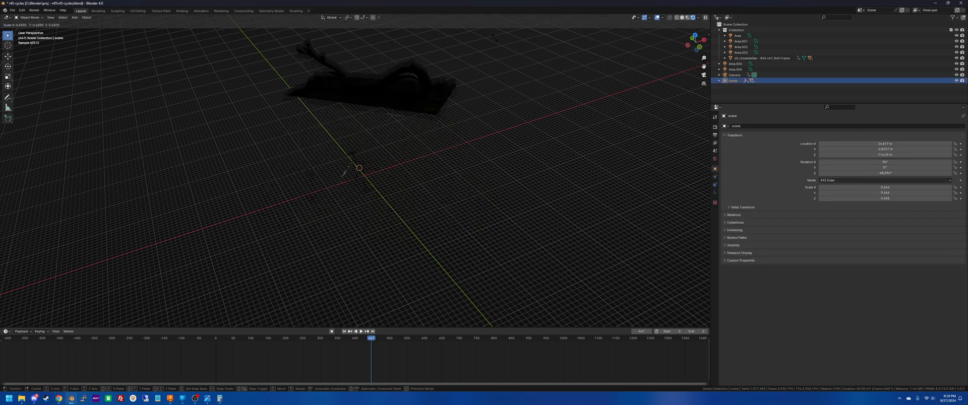
left_click(405, 225)
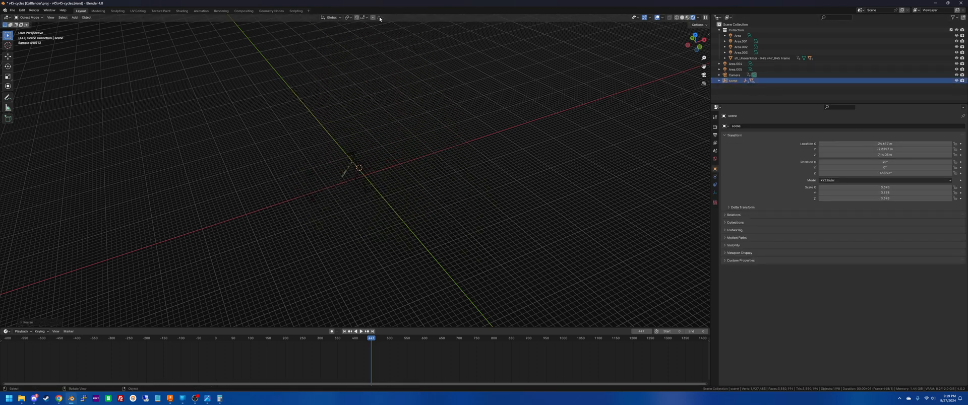
Reposition the shrunken tree below the gun, aligning it in the left orthographic view and refining it in perspective.
key("g")
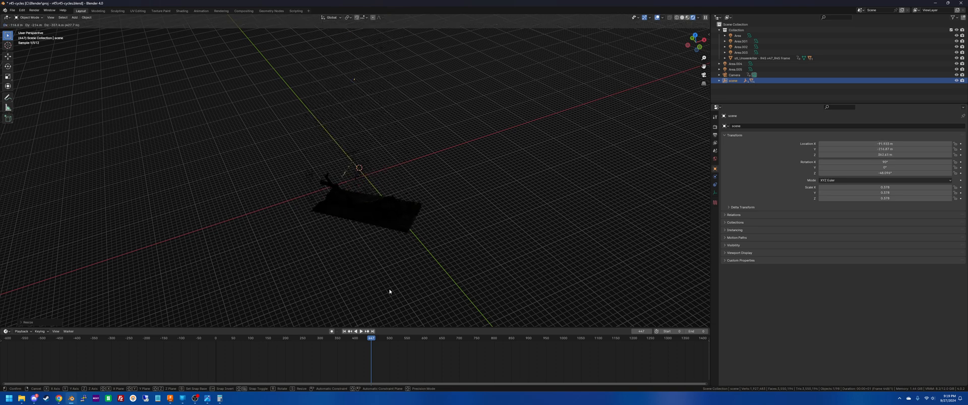
left_click(389, 292)
middle_click_drag(390, 245, 368, 235)
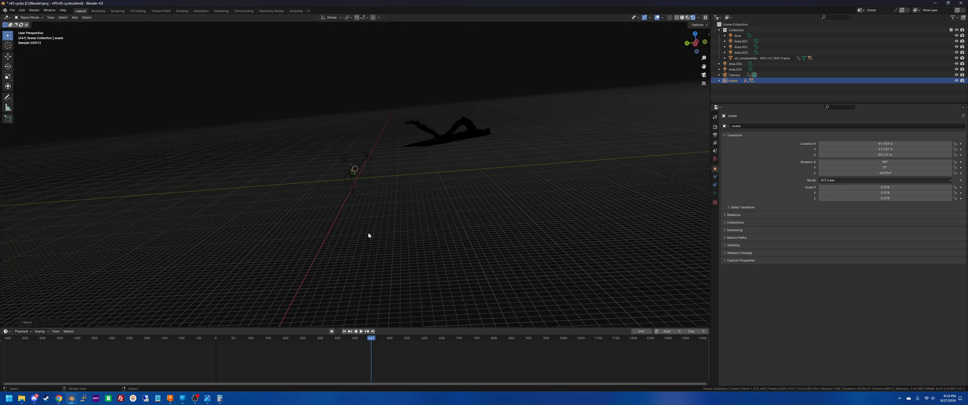
left_click(685, 45)
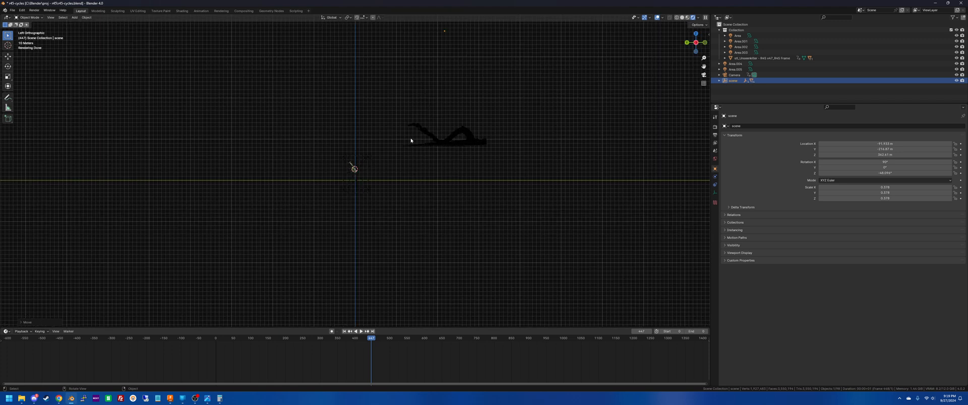
key("g")
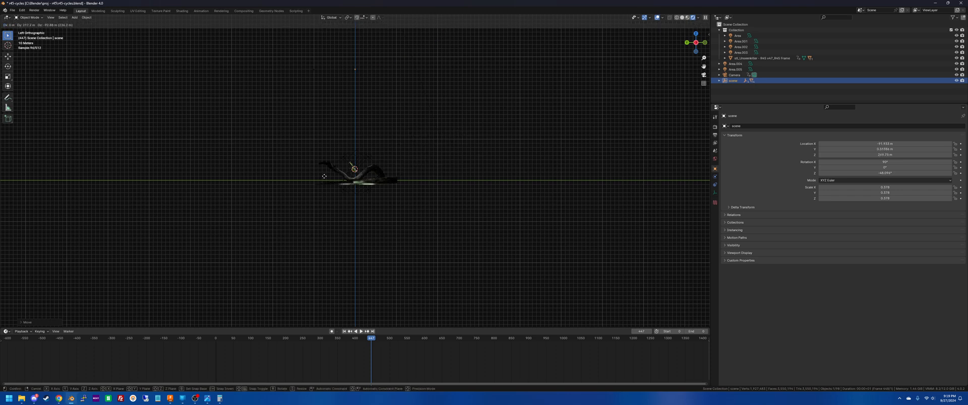
left_click(397, 139)
middle_click_drag(398, 139, 352, 161)
scroll(355, 165, "up", 5)
key("g")
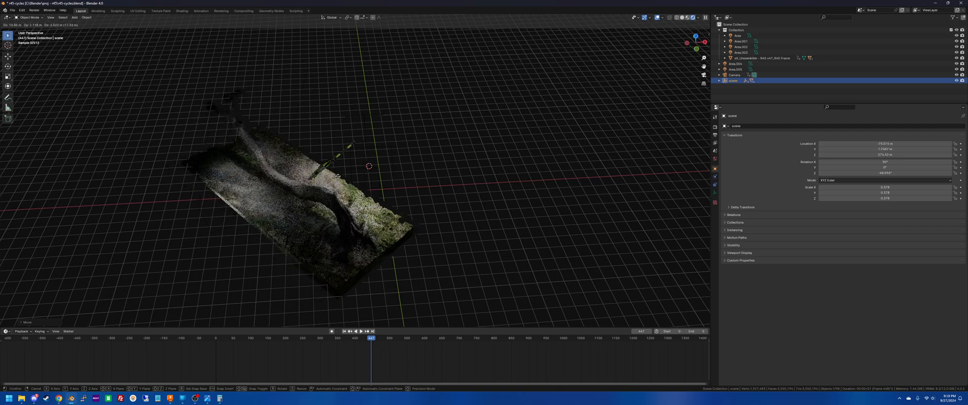
left_click(423, 152)
Stretch the tree along the global X axis and along the global Y axis.
mouse_move(423, 152)
middle_mouse_down()
mouse_move(423, 173)
mouse_move(418, 162)
middle_mouse_up()
key("s")
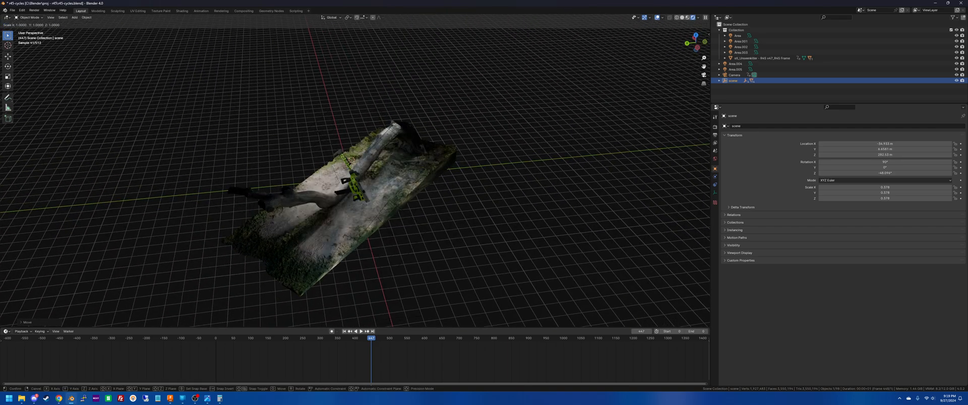
key("x")
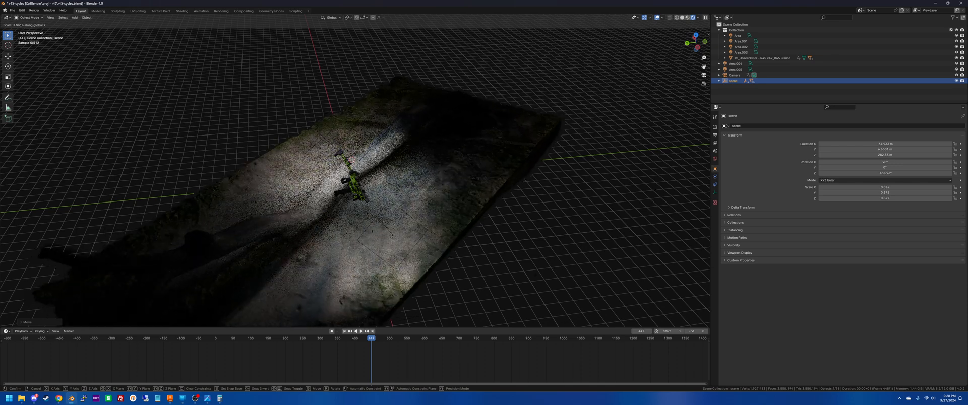
left_click(655, 216)
key("s")
key("y")
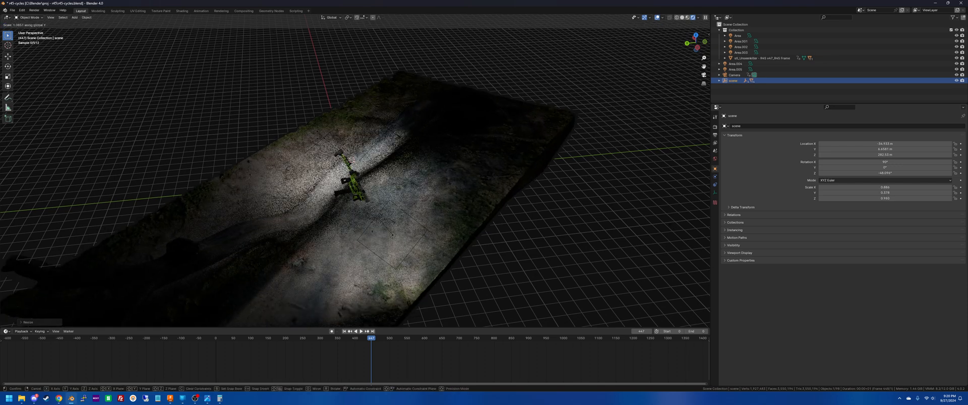
left_click(451, 309)
Scale the tree along the global Z axis and raise it along Z until the trunk sits just under the gun.
middle_click_drag(452, 308, 339, 225)
key("s")
key("z")
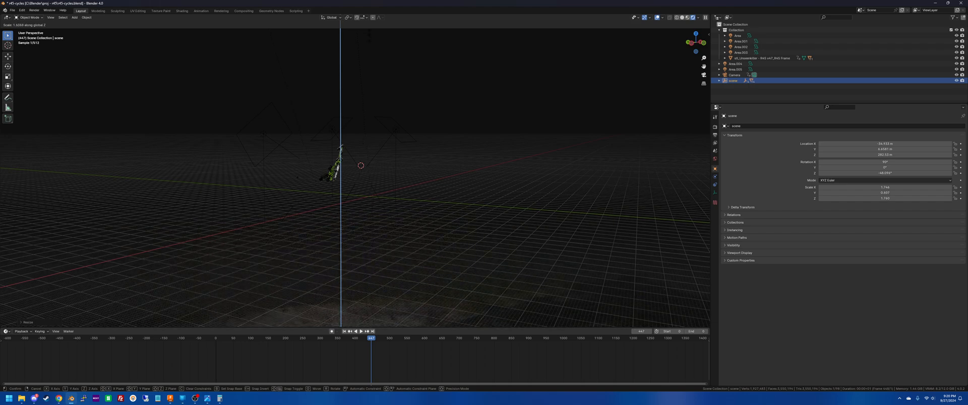
left_click(369, 39)
key("g")
key("z")
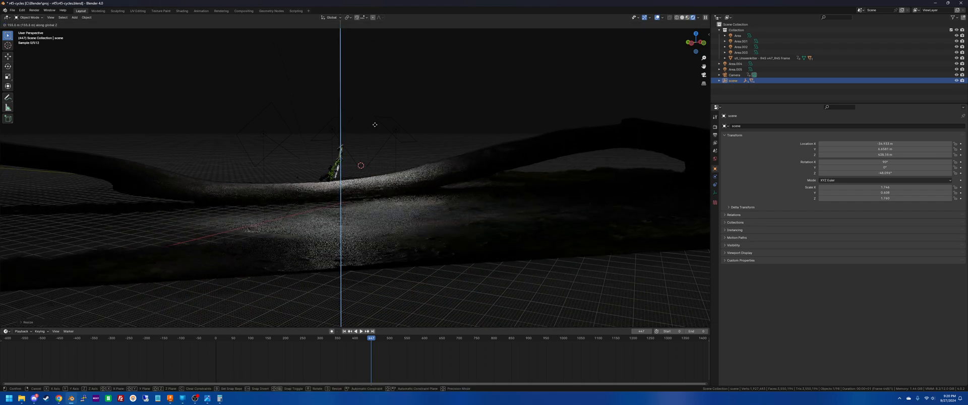
left_click(378, 125)
Scrub to frame 527 and move the parent object scene so the trunk runs beneath the gun.
middle_click_drag(378, 125, 361, 142)
scroll(329, 193, "up", 2)
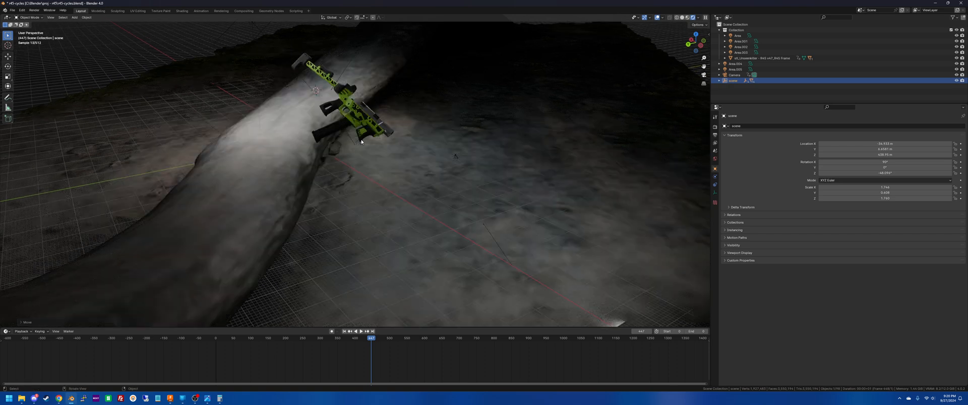
left_click_drag(343, 339, 398, 335)
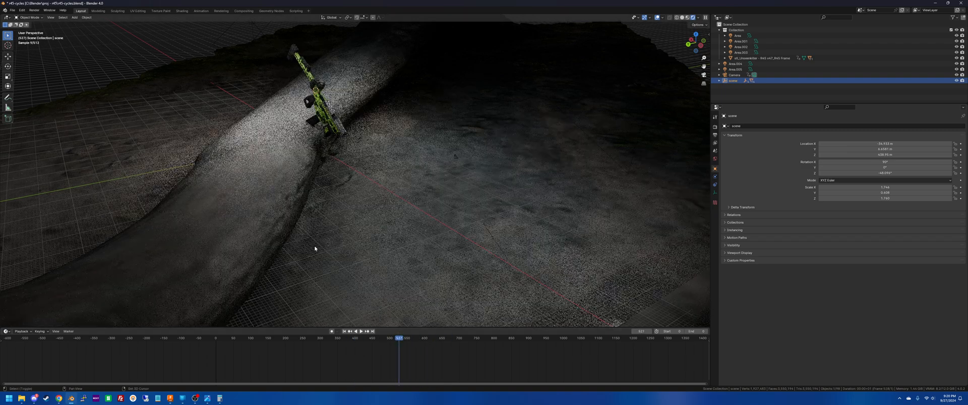
middle_click_drag(318, 248, 337, 186)
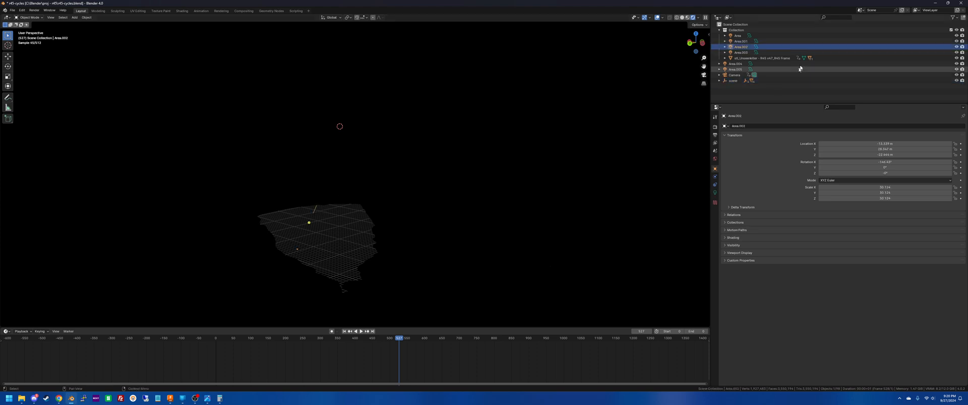
key("g")
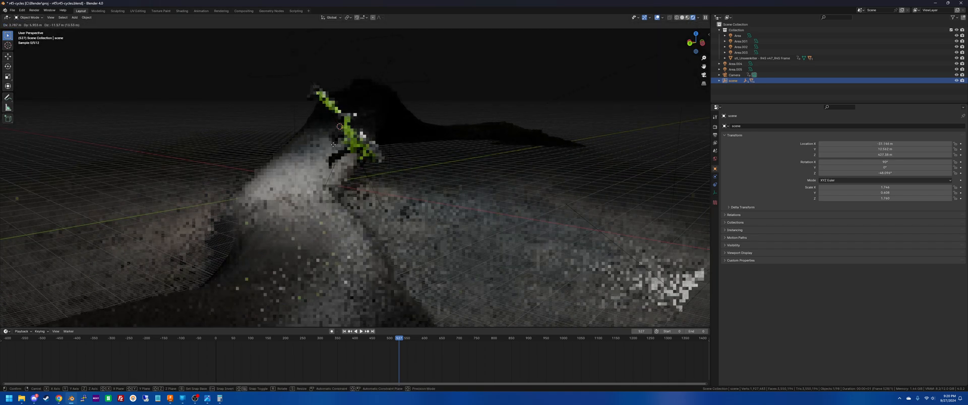
left_click(381, 161)
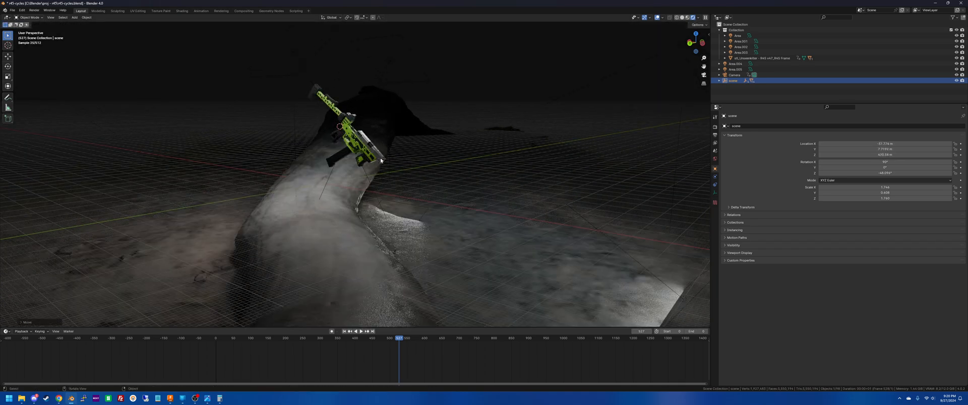
Hide the viewport overlays and play the animation from the first frame through the camera in Solid shading.
left_click(657, 18)
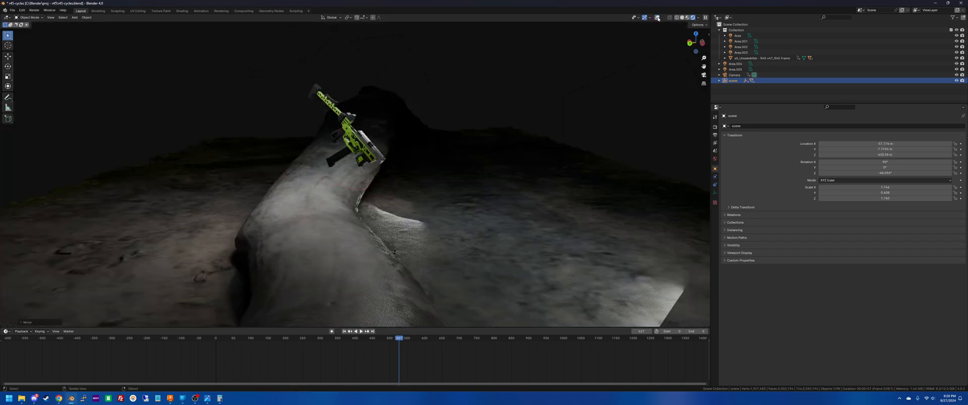
key("KP_0")
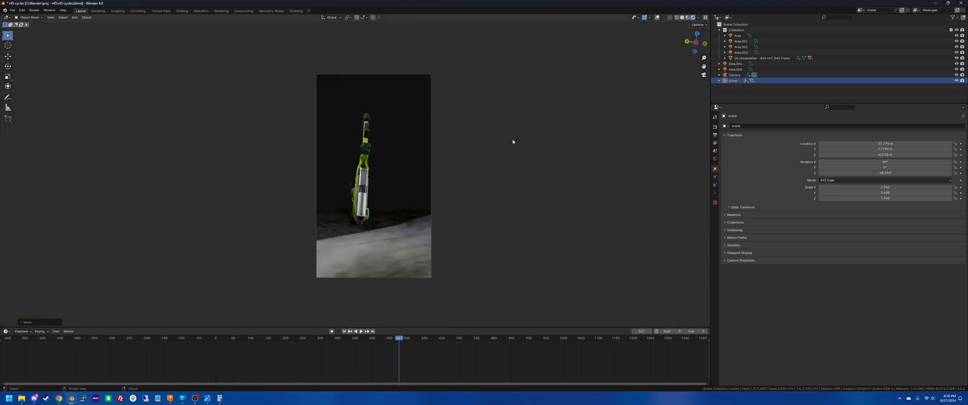
key("space")
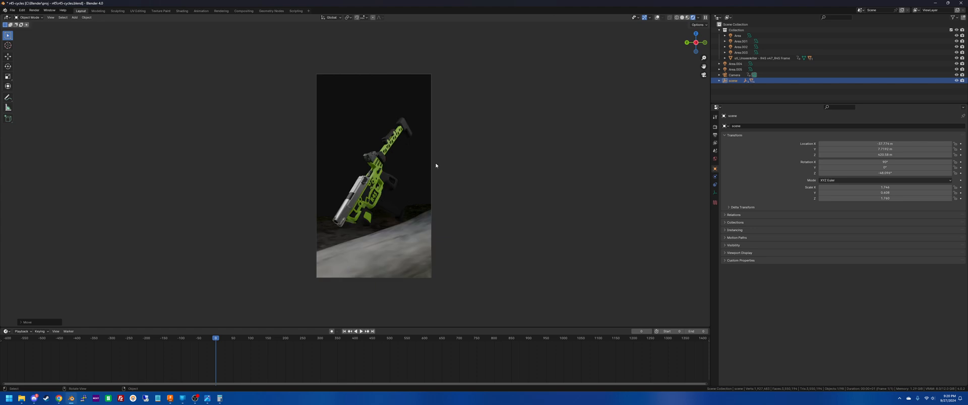
key("z")
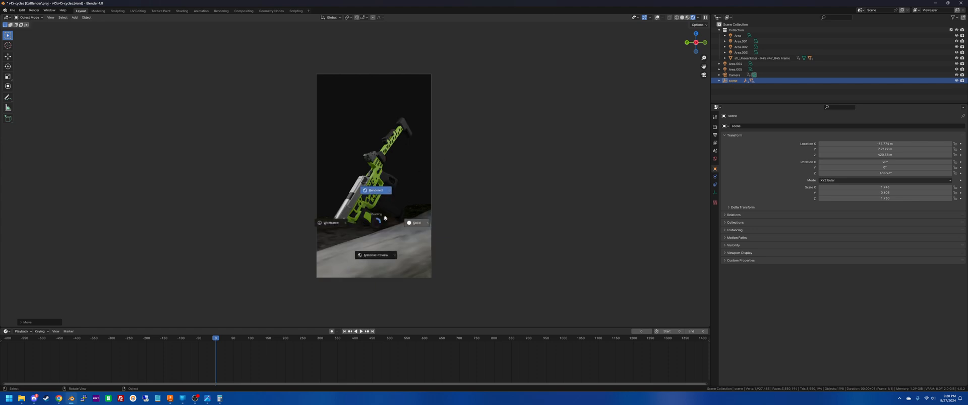
left_click(417, 224)
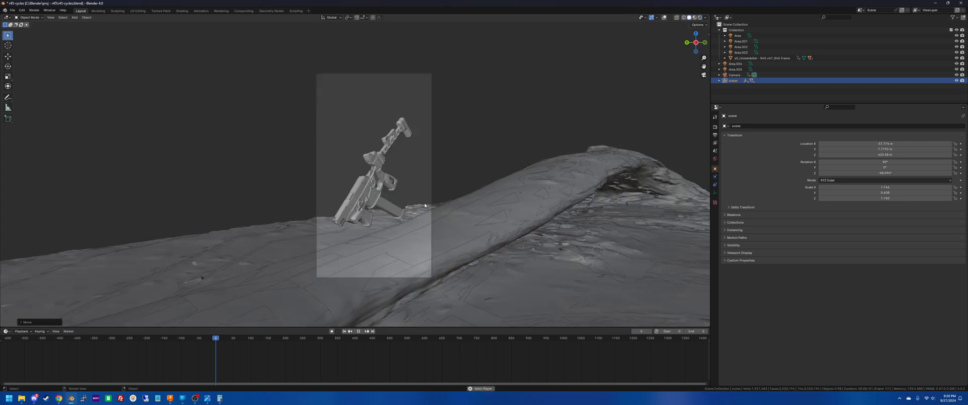
key("KP_0")
key("space")
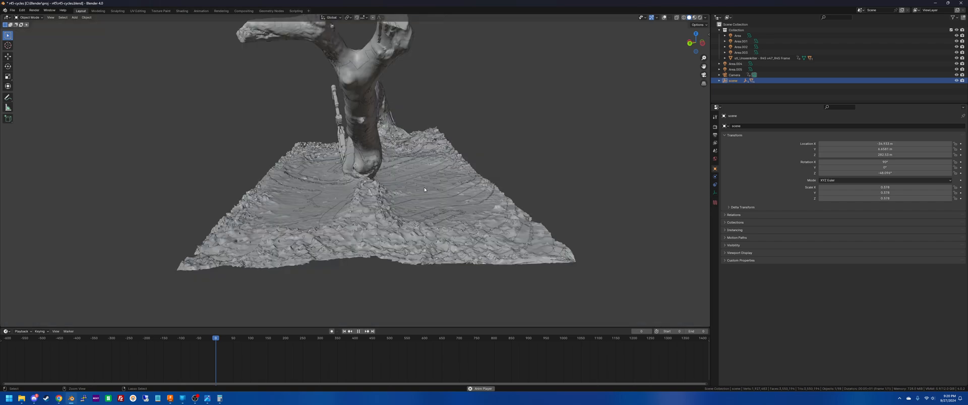
Undo the recent scaling and moving of the tree.
key("ctrl+z")
key("ctrl+z")
key("ctrl+z")
key("ctrl+z")
key("ctrl+z")
key("ctrl+z")
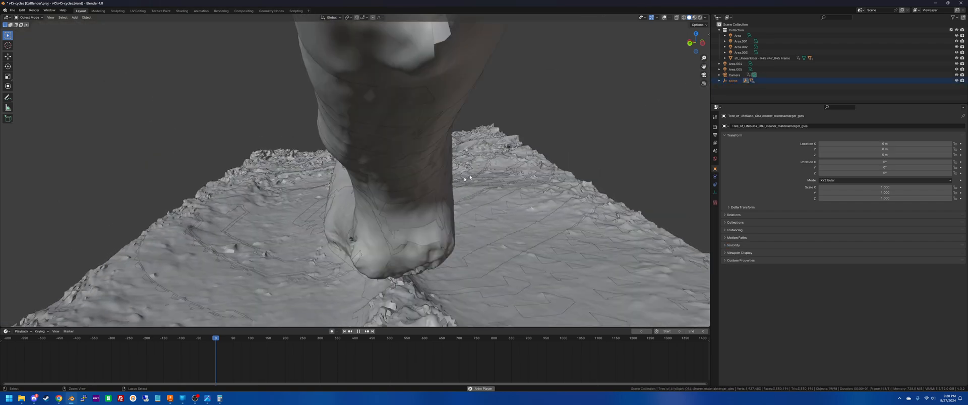
Select the Camera to show its keyframes and set the animation's end frame to 600.
left_click(730, 75)
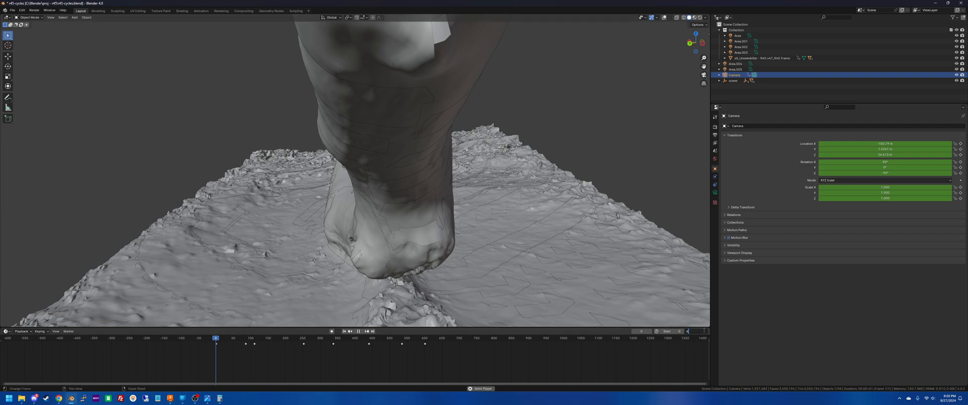
key("Return")
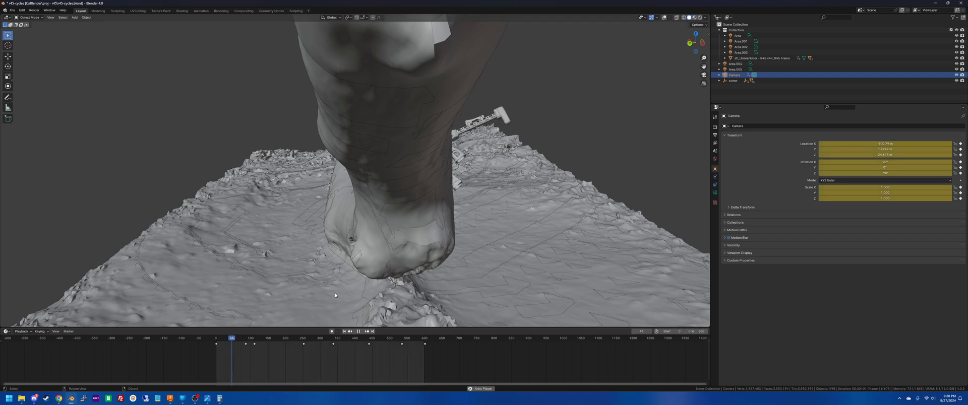
Check the playing animation through the camera in Rendered shading and in Material Preview.
key("KP_0")
key("z")
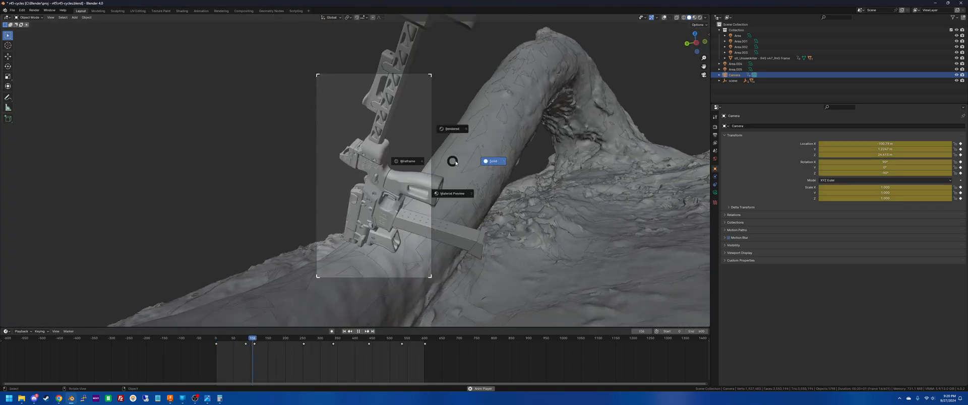
left_click(462, 131)
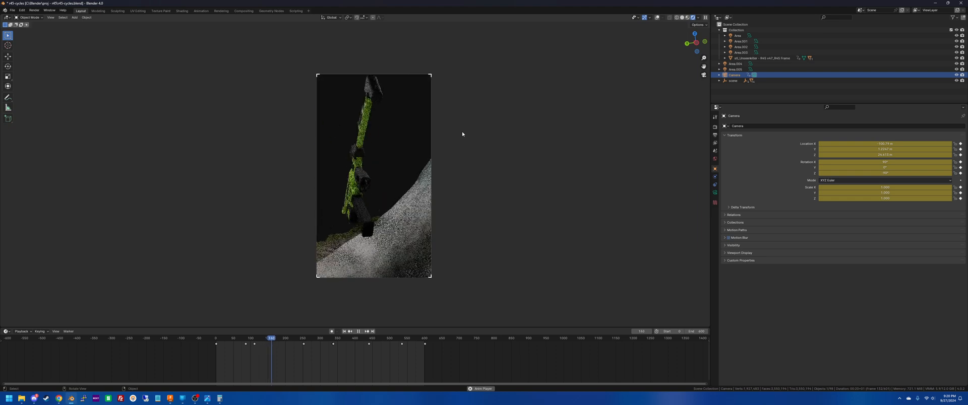
key("z")
left_click(459, 165)
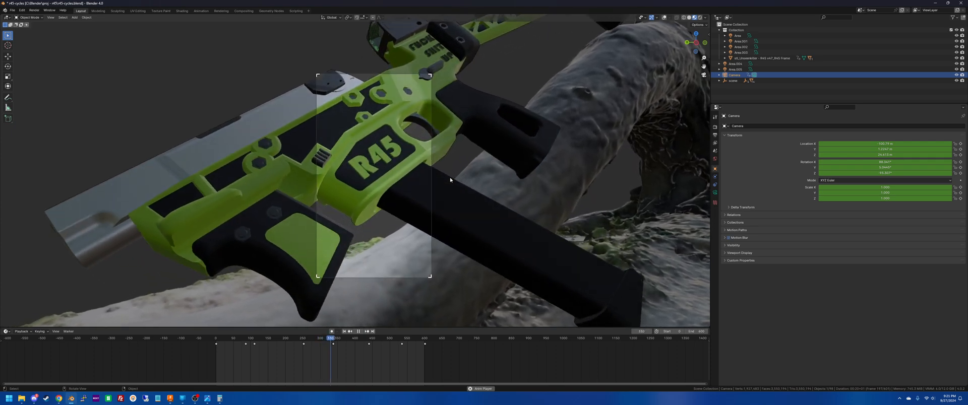
Pause the animation, select the gun's R45 frame and expand the Specular through Emission settings of its PLA - Blue material.
key("space")
left_click(403, 129)
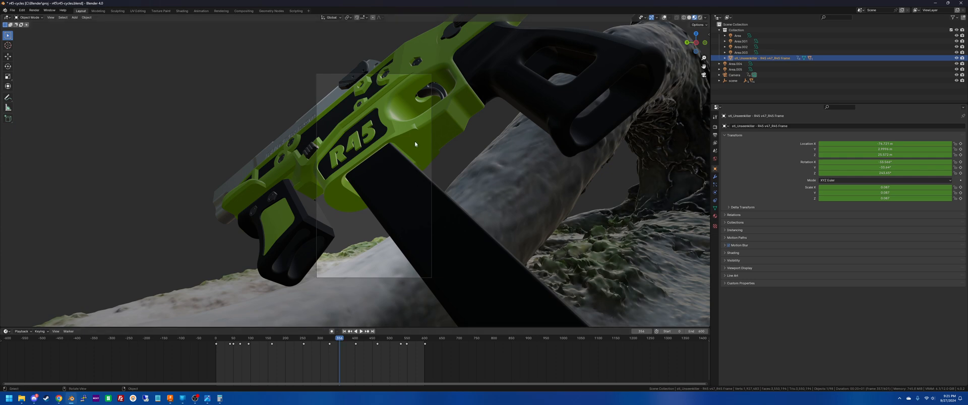
left_click(716, 217)
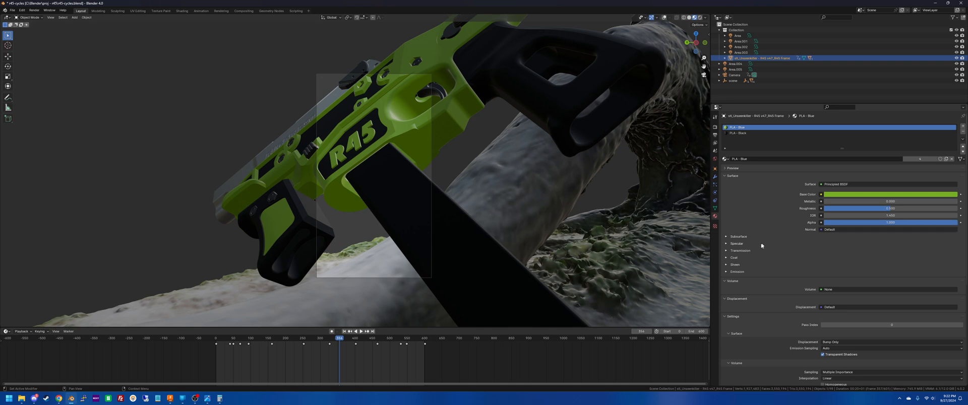
left_click_drag(729, 273, 726, 244)
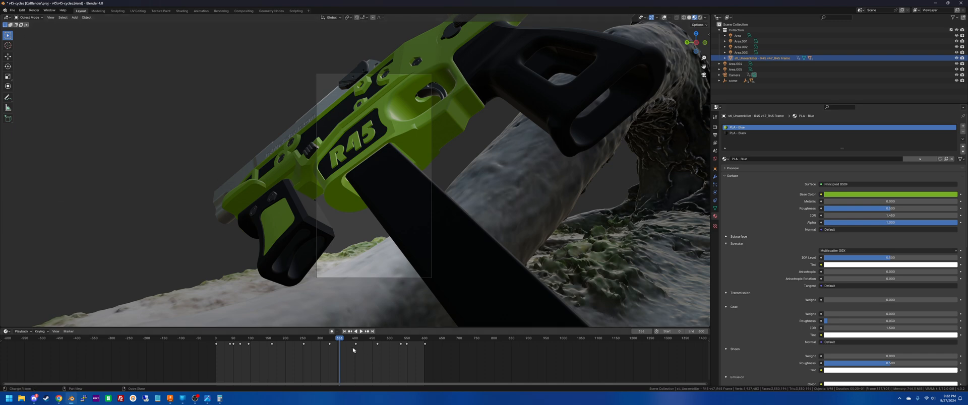
Return the timeline to frame 0 and delete the tree backdrop's scene object.
left_click_drag(341, 340, 201, 340)
key("space")
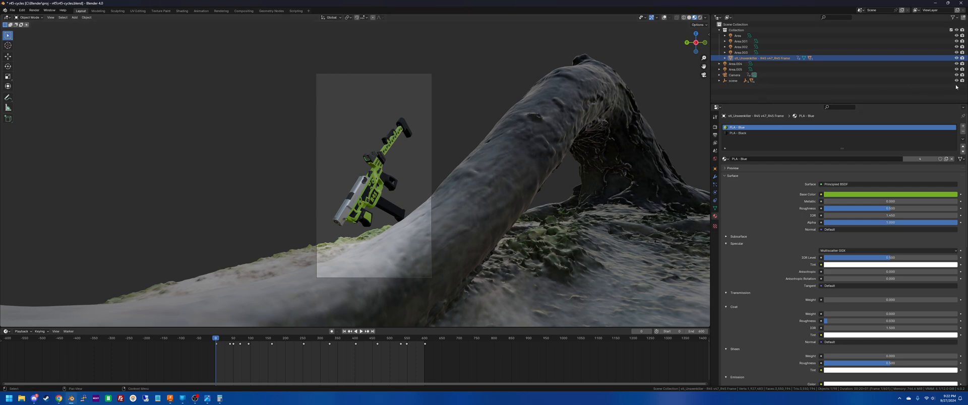
left_click(945, 81)
key("Delete")
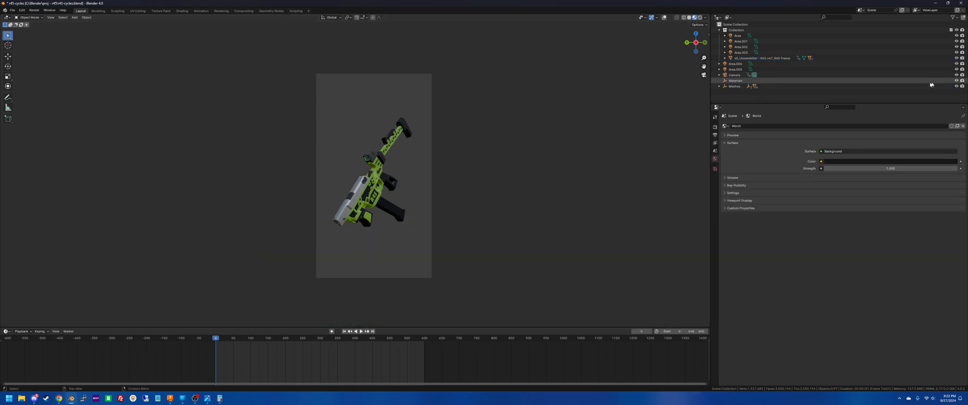
Check the gun through the camera in Rendered shading.
key("Home")
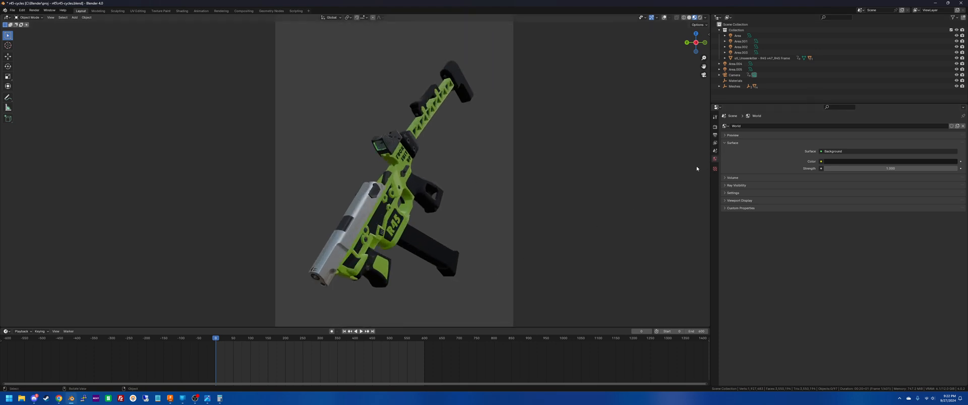
scroll(476, 198, "down", 3)
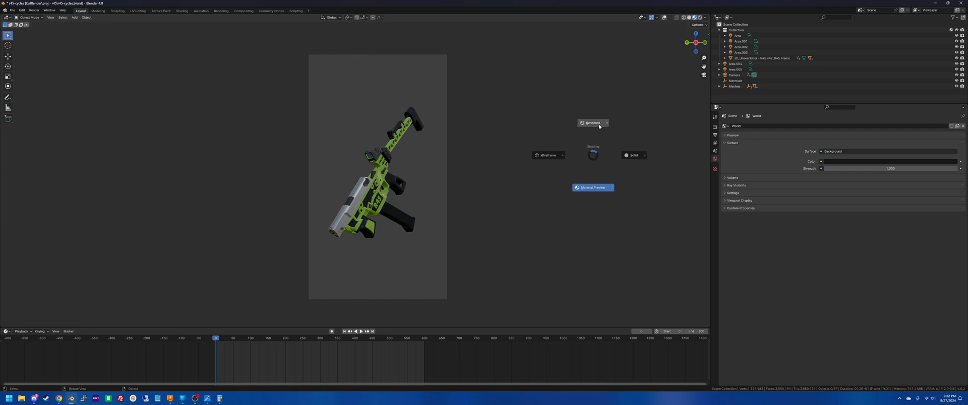
left_click(599, 127)
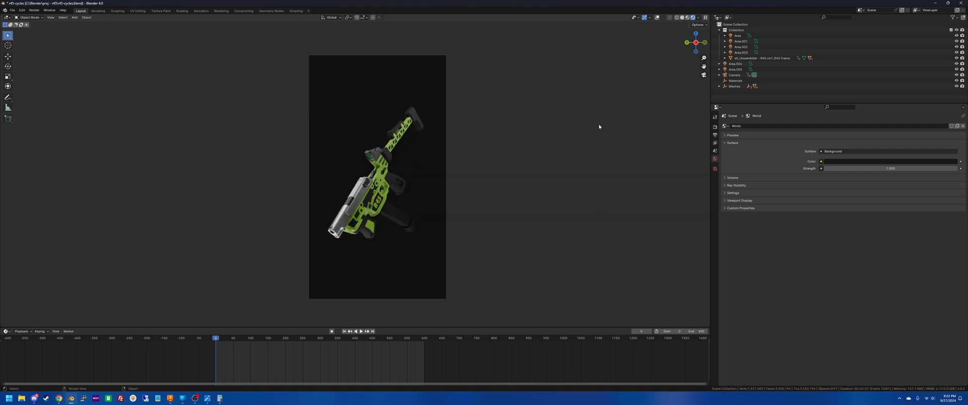